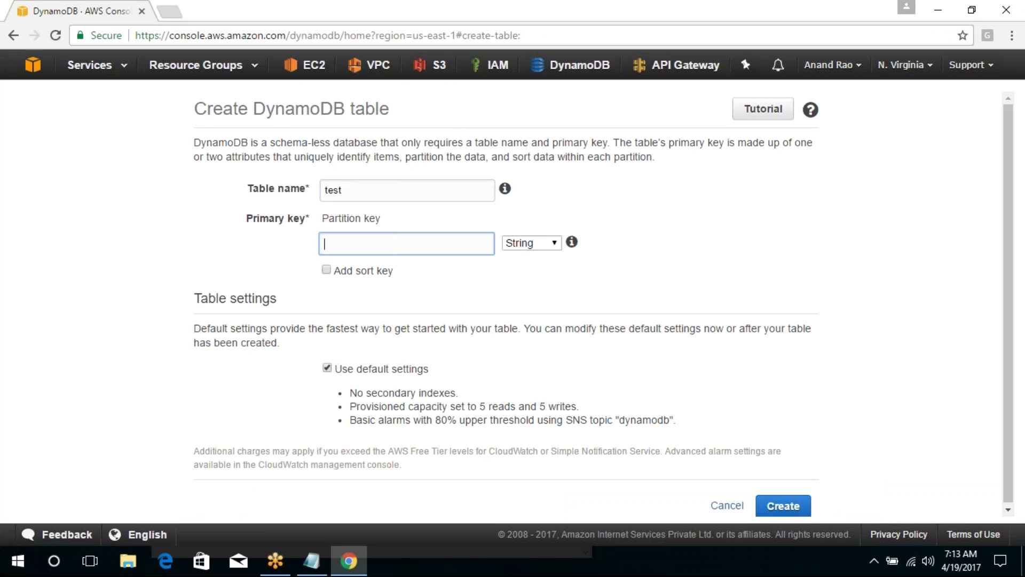
Set the test table's partition key to myid of type String and create the table with default settings.
{"action": "type", "text": "yid"}
{"action": "key", "text": "Tab"}
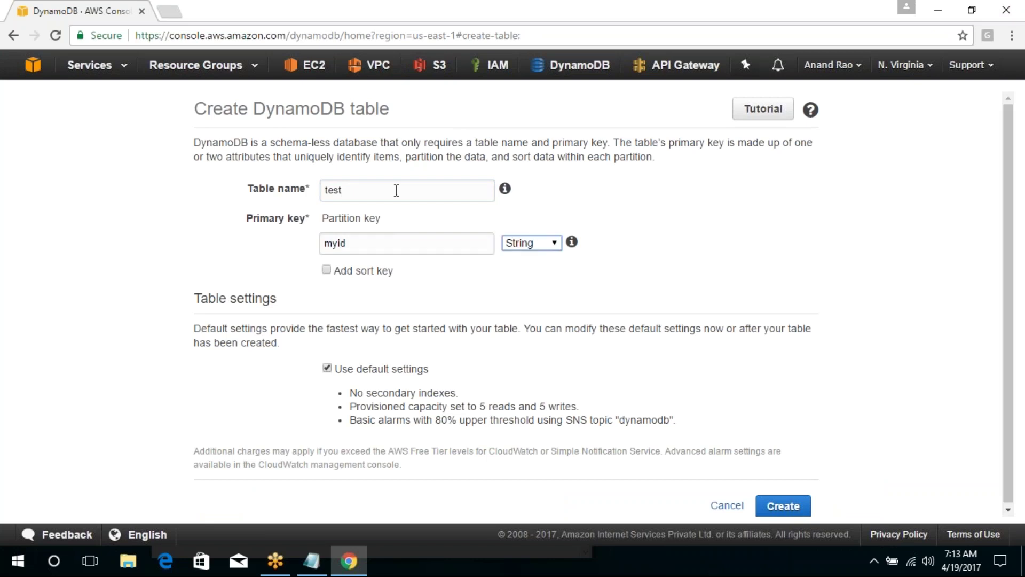
{"action": "left_click", "coordinate": [780, 506]}
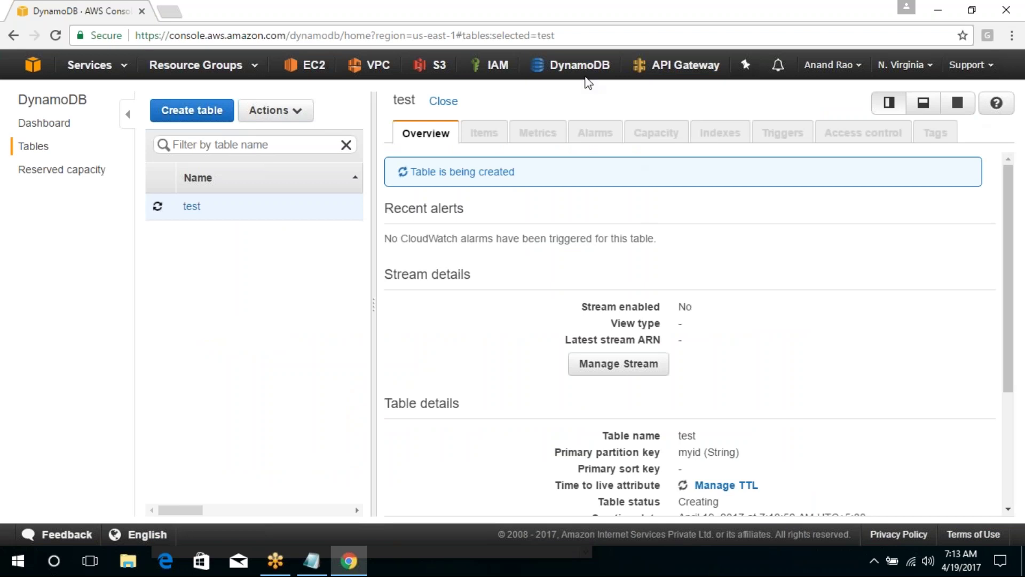
Refresh the console, open the test table from the table list, widen its details pane and show its items.
{"action": "left_click", "coordinate": [33, 124]}
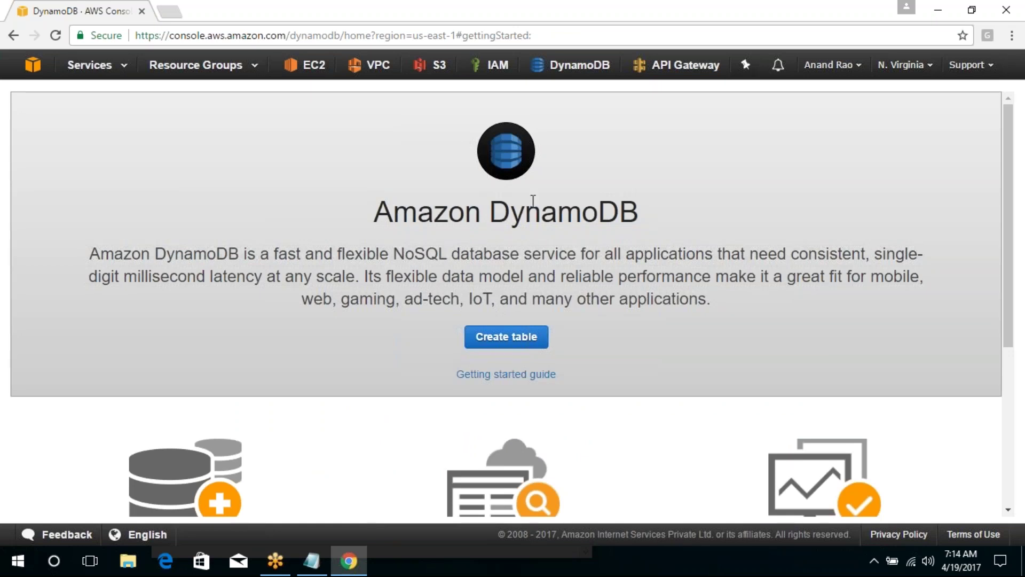
{"action": "key", "text": "F5"}
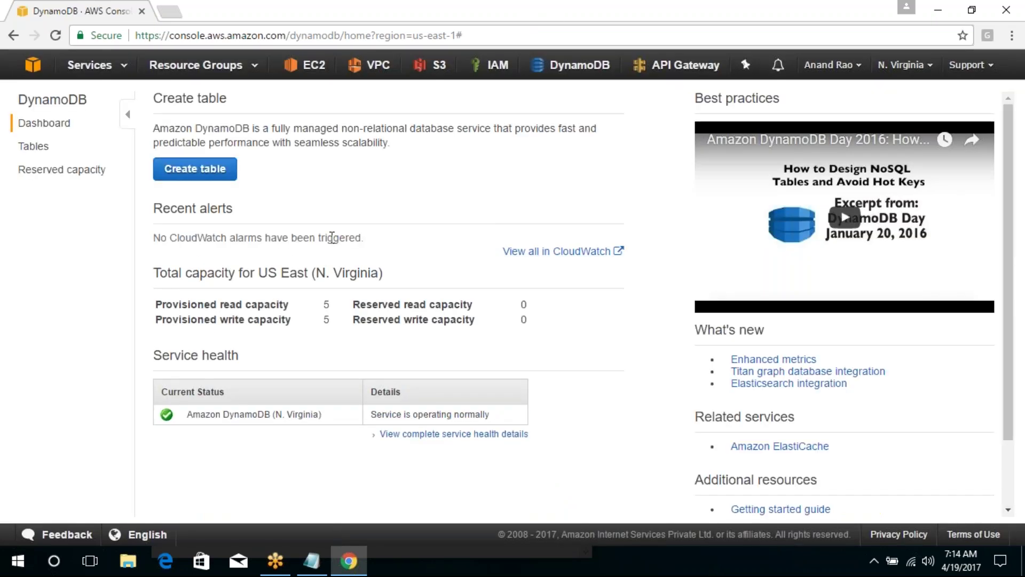
{"action": "left_click", "coordinate": [35, 147]}
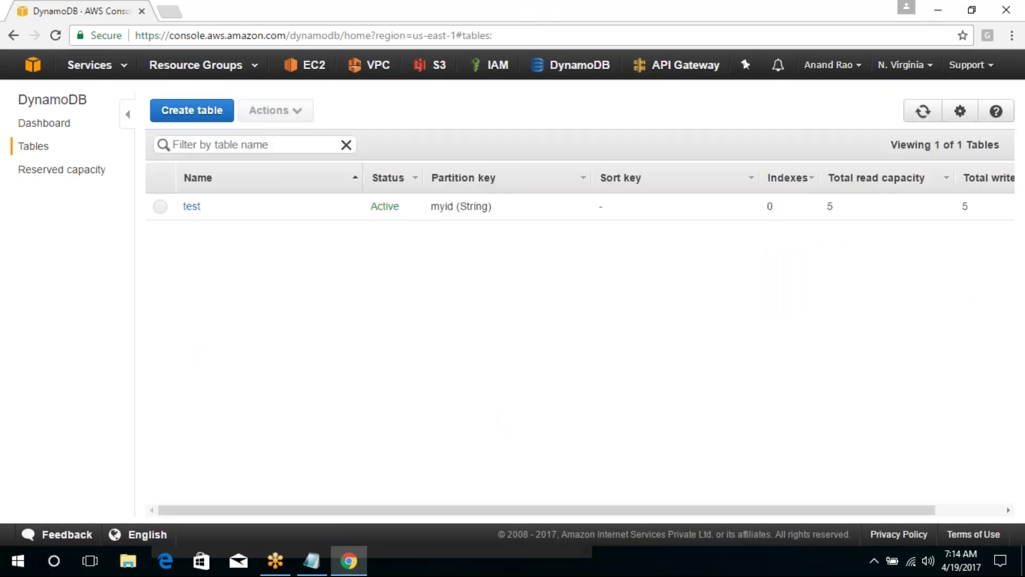
{"action": "double_click", "coordinate": [191, 207]}
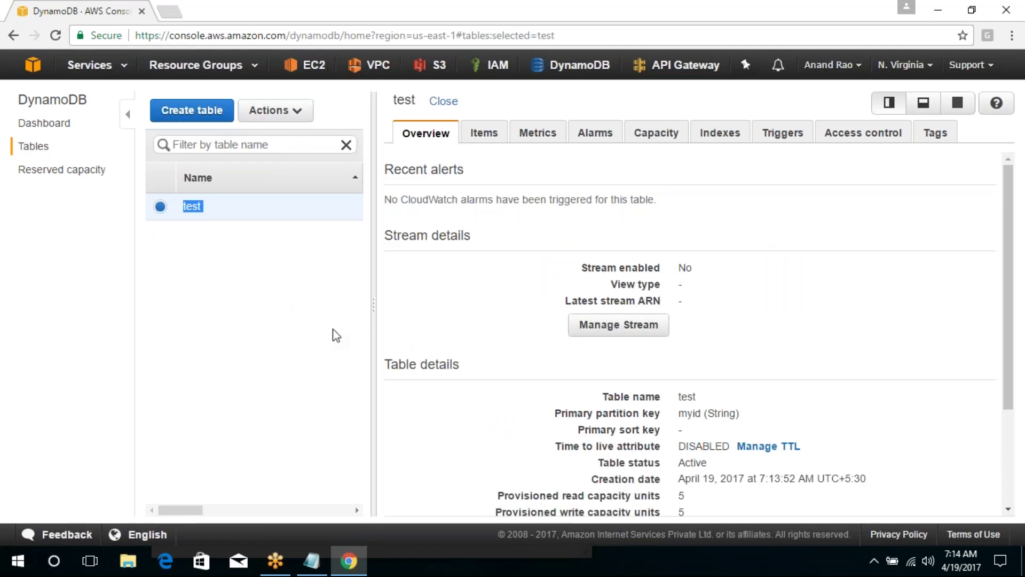
{"action": "left_click_drag", "start_coordinate": [372, 299], "coordinate": [321, 306]}
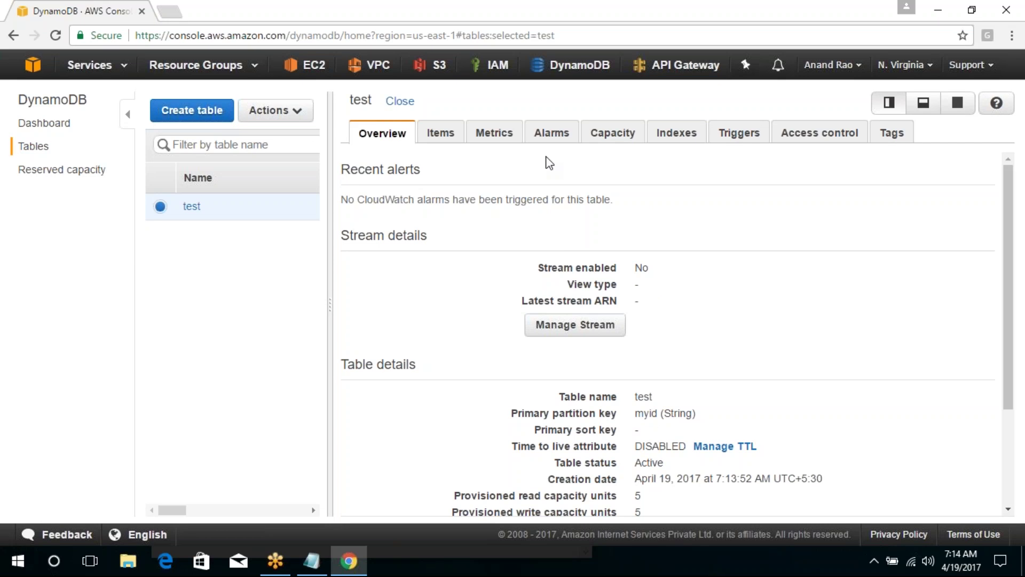
{"action": "left_click", "coordinate": [440, 132]}
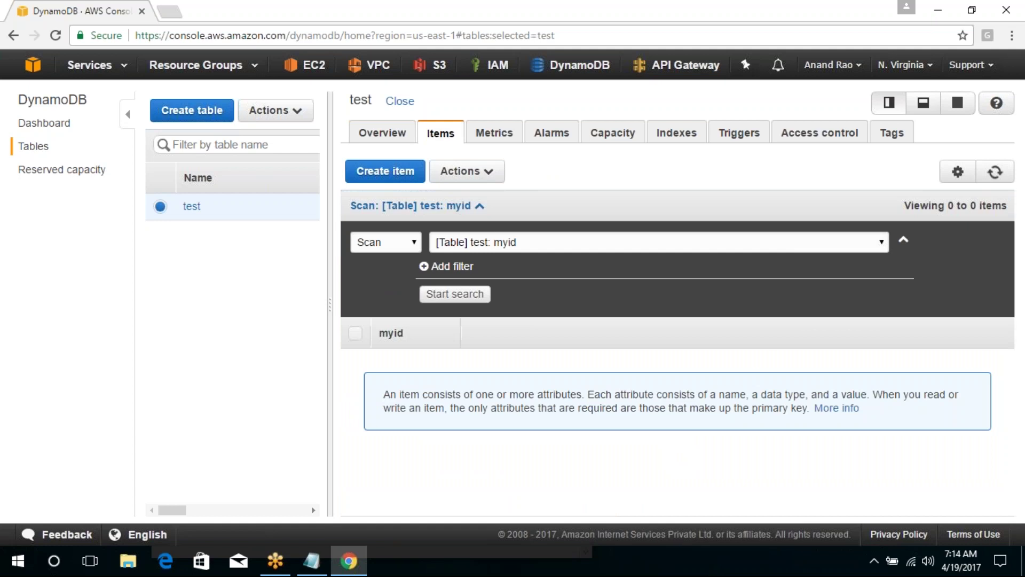
Start a new item with myid 1 and append a String attribute Notes with the value Aws.
{"action": "left_click", "coordinate": [401, 175]}
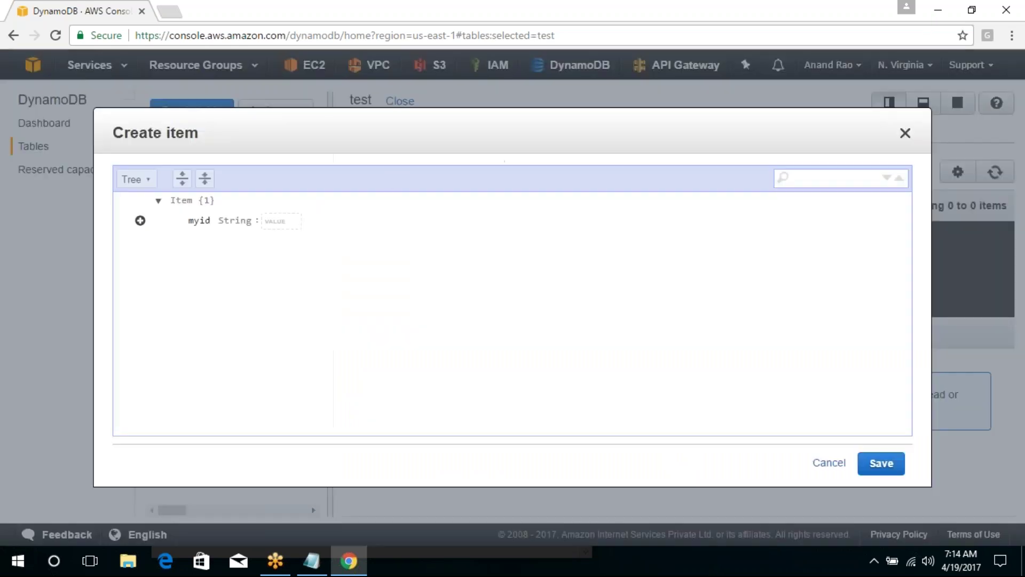
{"action": "left_click", "coordinate": [140, 220]}
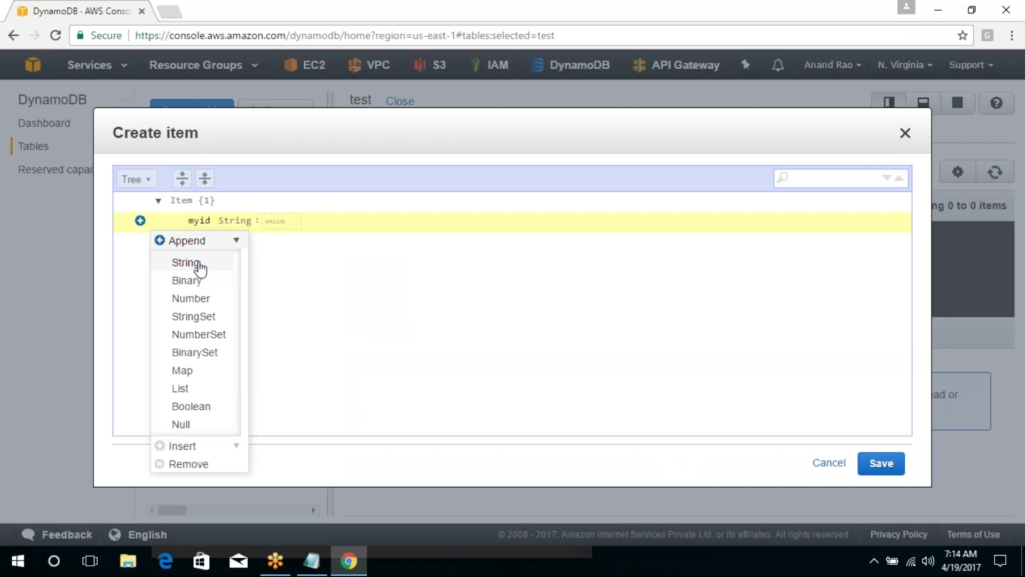
{"action": "left_click", "coordinate": [193, 264]}
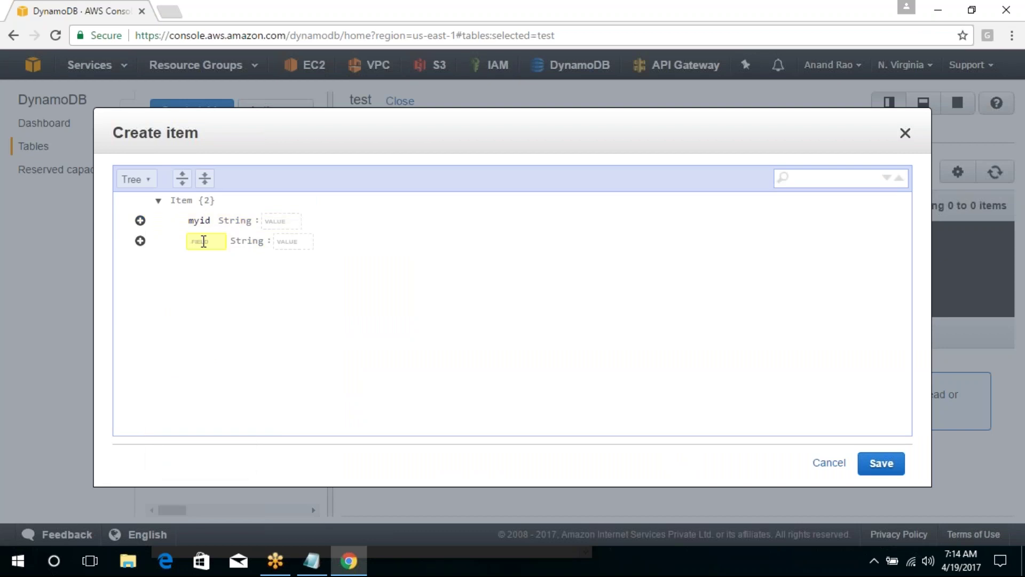
{"action": "type", "text": "Notes"}
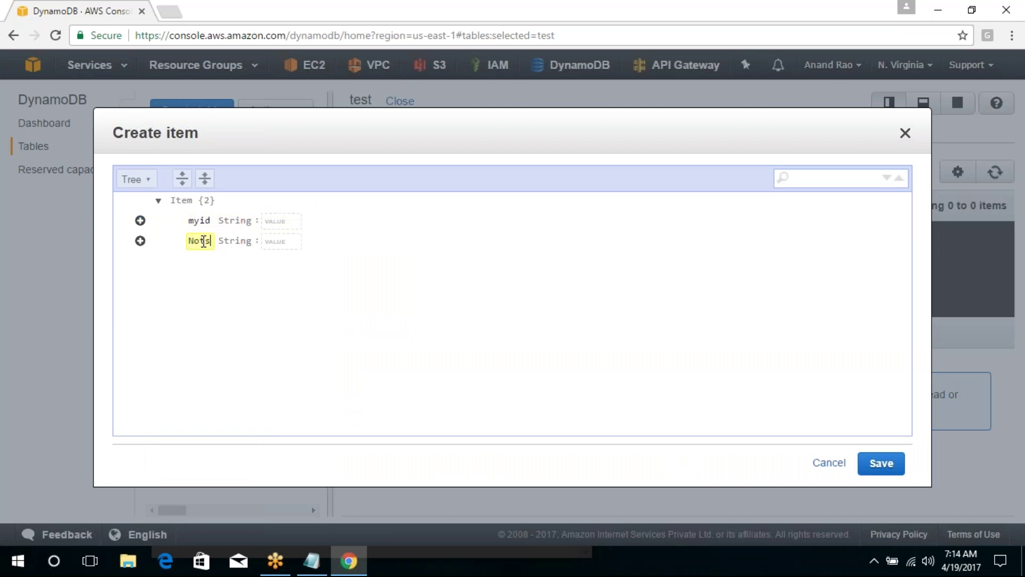
{"action": "key", "text": "Tab"}
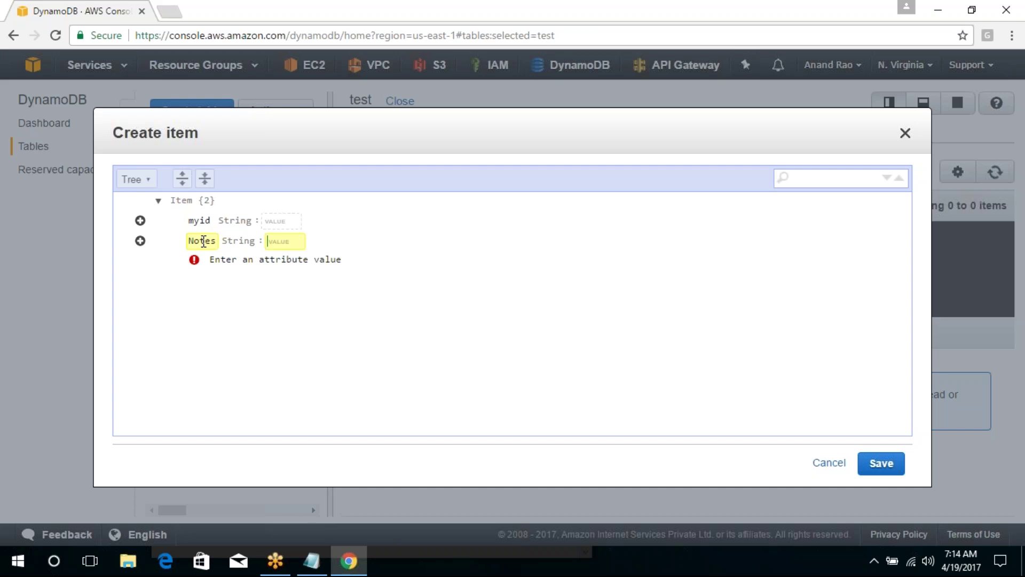
{"action": "type", "text": "Aws"}
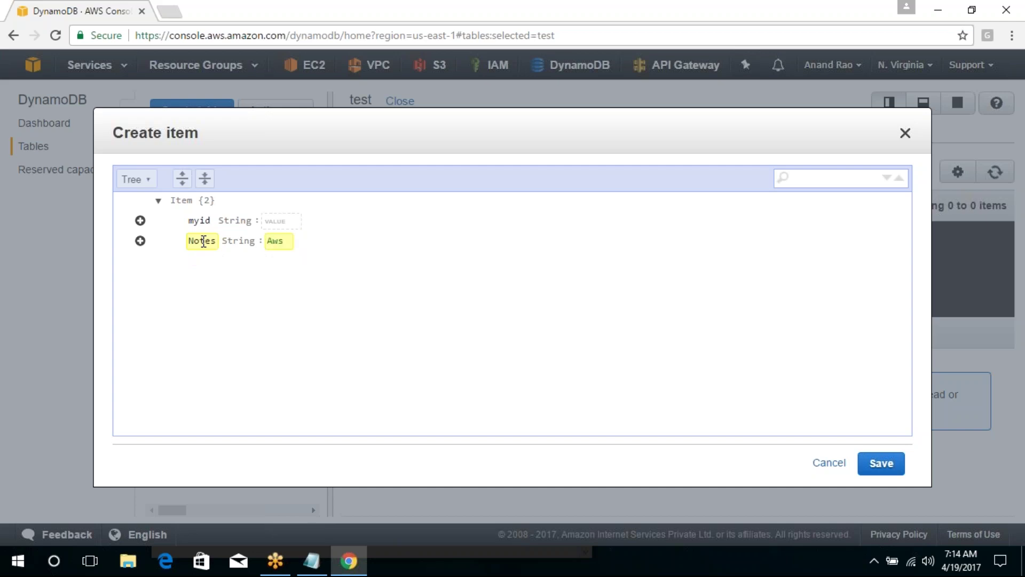
{"action": "left_click", "coordinate": [278, 221]}
{"action": "type", "text": "1"}
Append a String attribute Date with the value 19 APR after Notes and save the item.
{"action": "left_click", "coordinate": [140, 241]}
{"action": "left_click", "coordinate": [199, 262]}
{"action": "left_click", "coordinate": [186, 283]}
{"action": "type", "text": "Date"}
{"action": "key", "text": "Tab"}
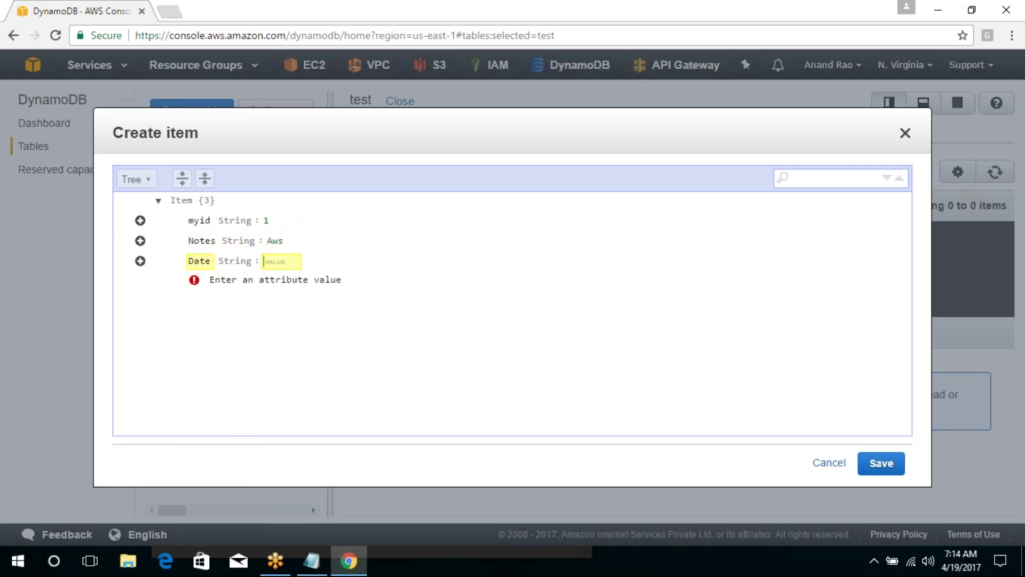
{"action": "type", "text": "19 APR"}
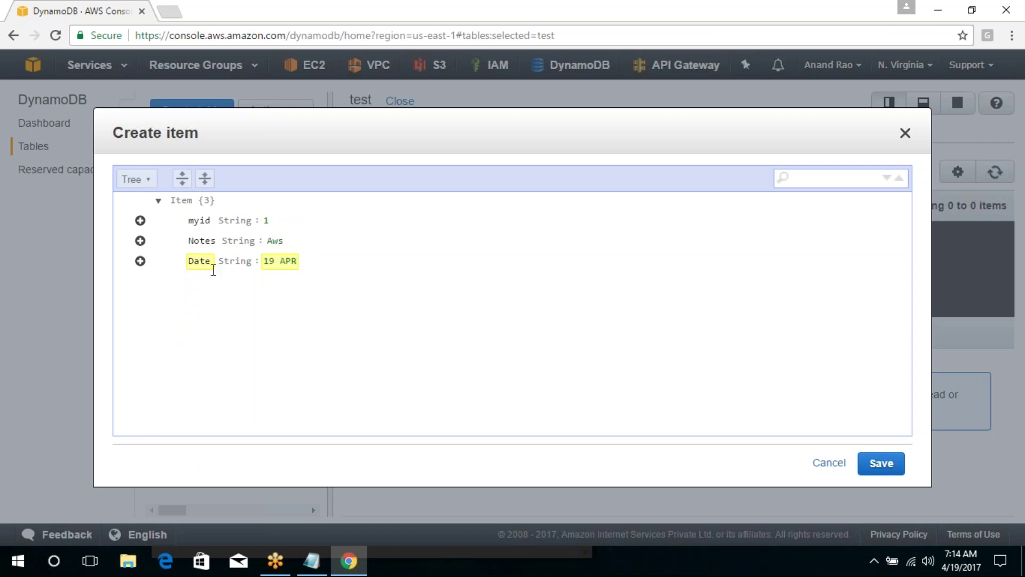
{"action": "left_click", "coordinate": [206, 306]}
{"action": "left_click", "coordinate": [881, 463]}
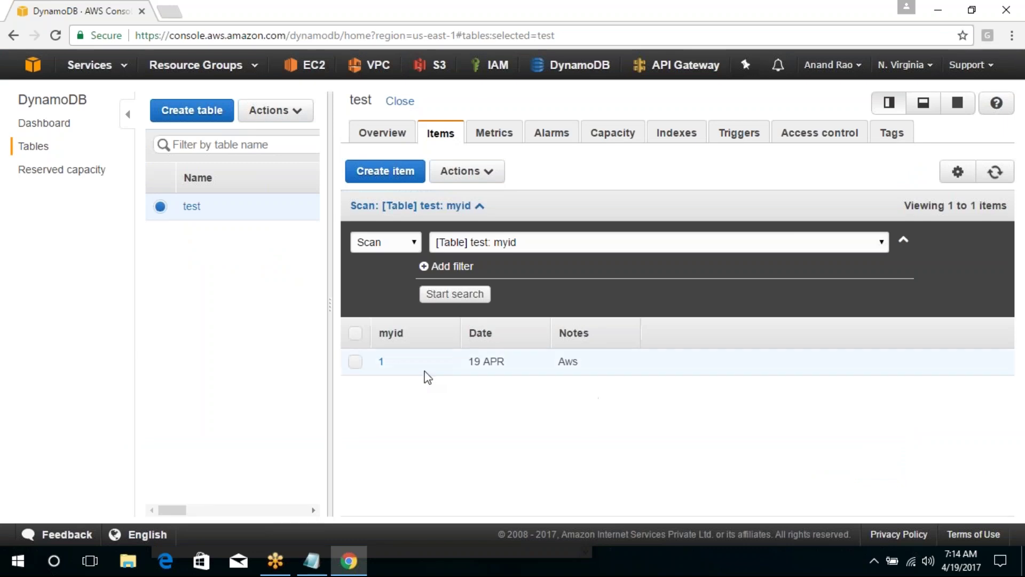
Start another item in the test table with myid 2 and append an empty String attribute.
{"action": "key", "text": "F5"}
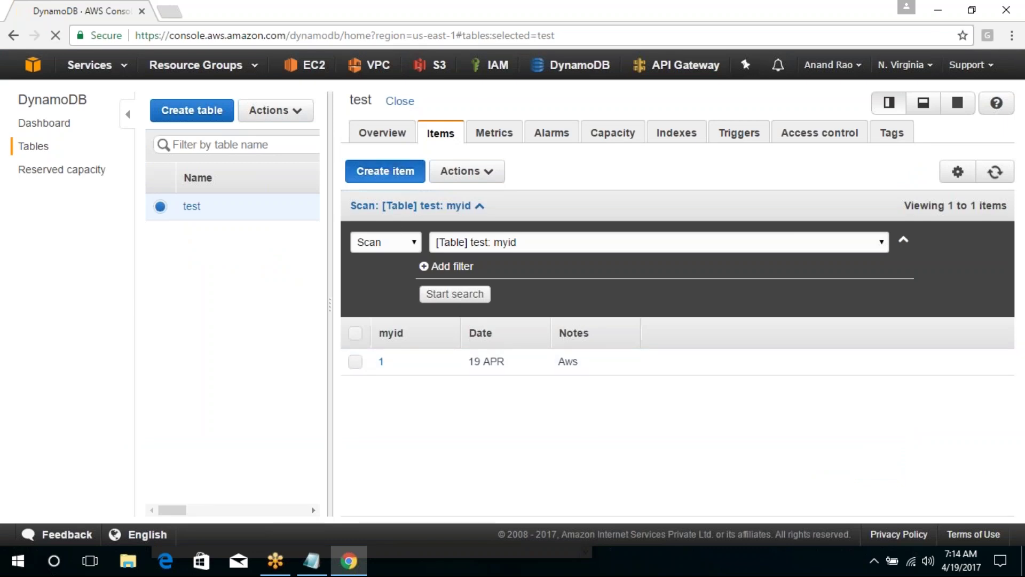
{"action": "left_click", "coordinate": [385, 171]}
{"action": "type", "text": "2"}
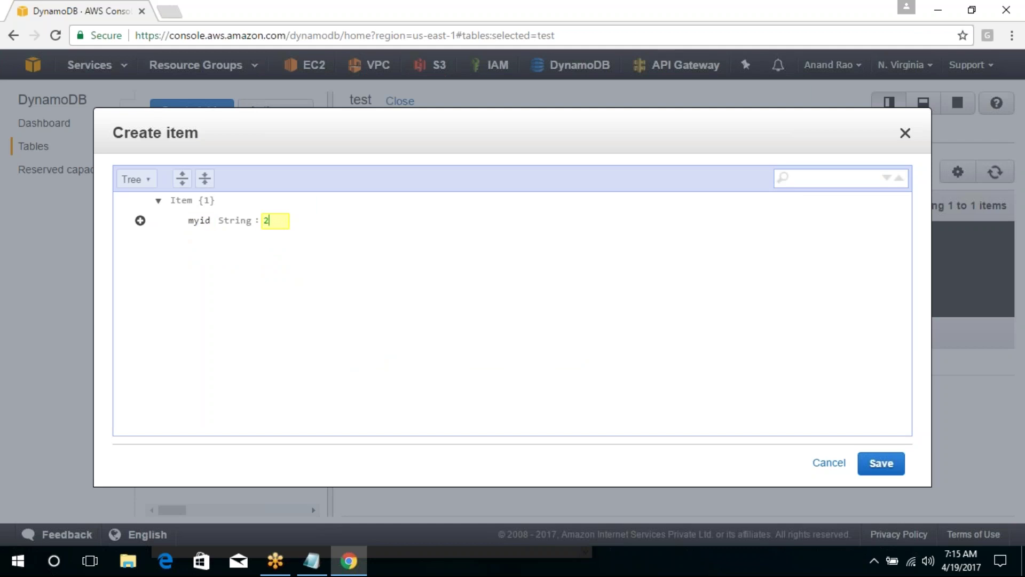
{"action": "left_click", "coordinate": [140, 220]}
{"action": "mouse_move", "coordinate": [188, 241]}
{"action": "left_click", "coordinate": [185, 263]}
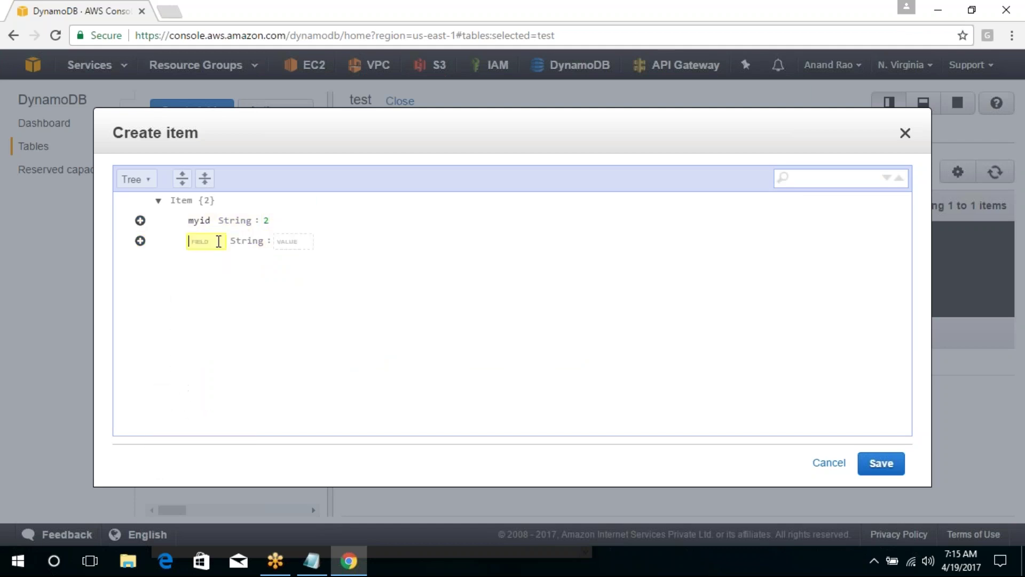
{"action": "type", "text": "Name"}
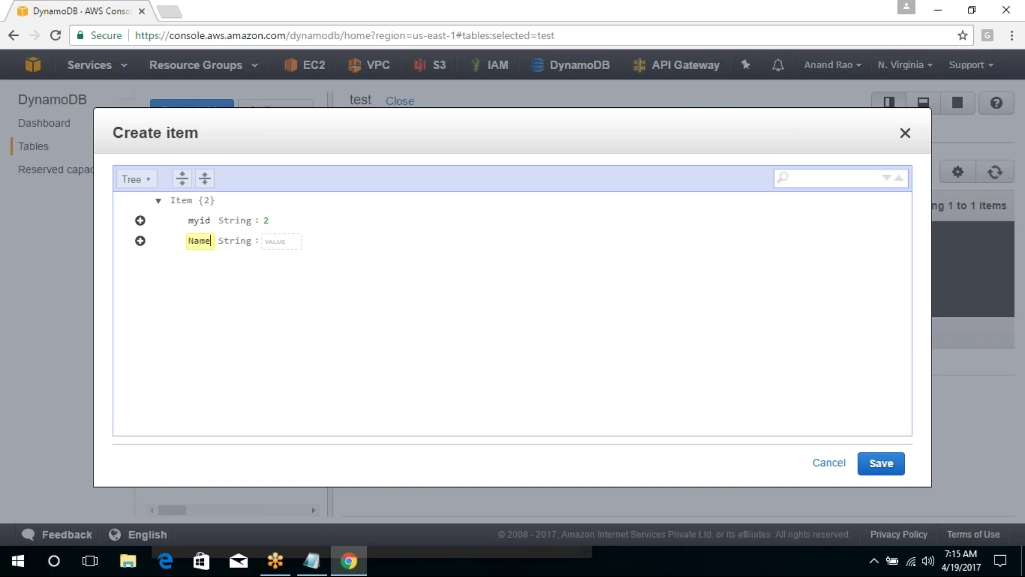
{"action": "key", "text": "BackSpace"}
{"action": "key", "text": "BackSpace"}
{"action": "key", "text": "BackSpace"}
{"action": "key", "text": "BackSpace"}
{"action": "type", "text": "no"}
{"action": "key", "text": "BackSpace"}
{"action": "key", "text": "BackSpace"}
Name the new attribute Notes and set its value to Azure.
{"action": "type", "text": "Notes"}
{"action": "key", "text": "Tab"}
{"action": "type", "text": "Azure"}
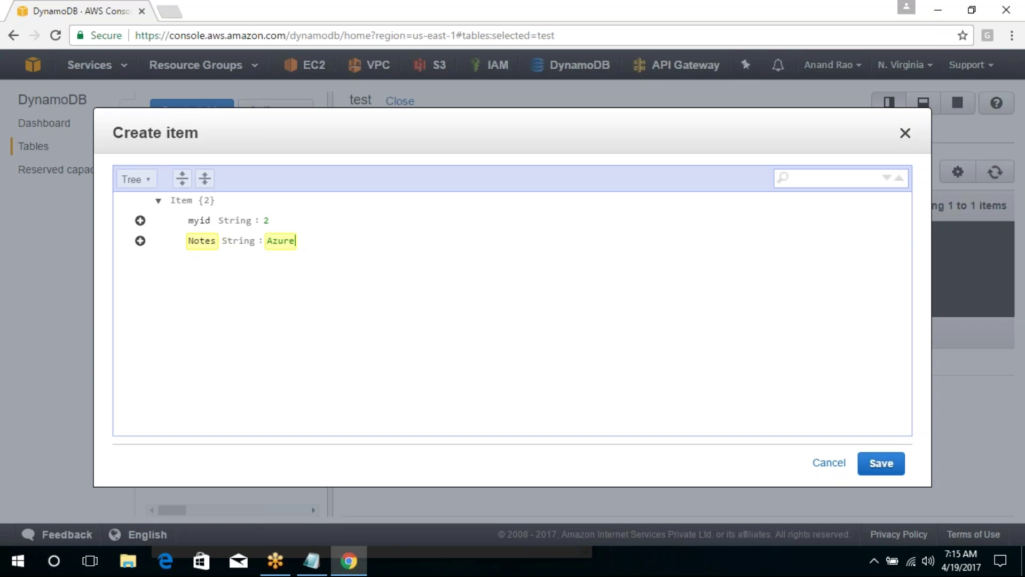
Append a String attribute Date with the value 26 Jan to the second item and save it.
{"action": "left_click", "coordinate": [140, 240]}
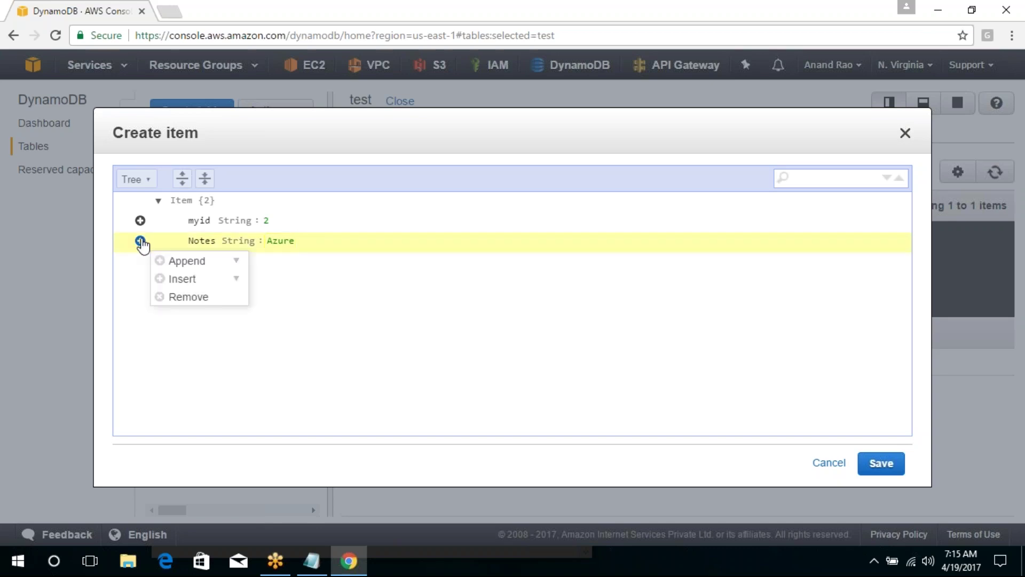
{"action": "mouse_move", "coordinate": [183, 262]}
{"action": "left_click", "coordinate": [199, 286]}
{"action": "type", "text": "Date"}
{"action": "key", "text": "Tab"}
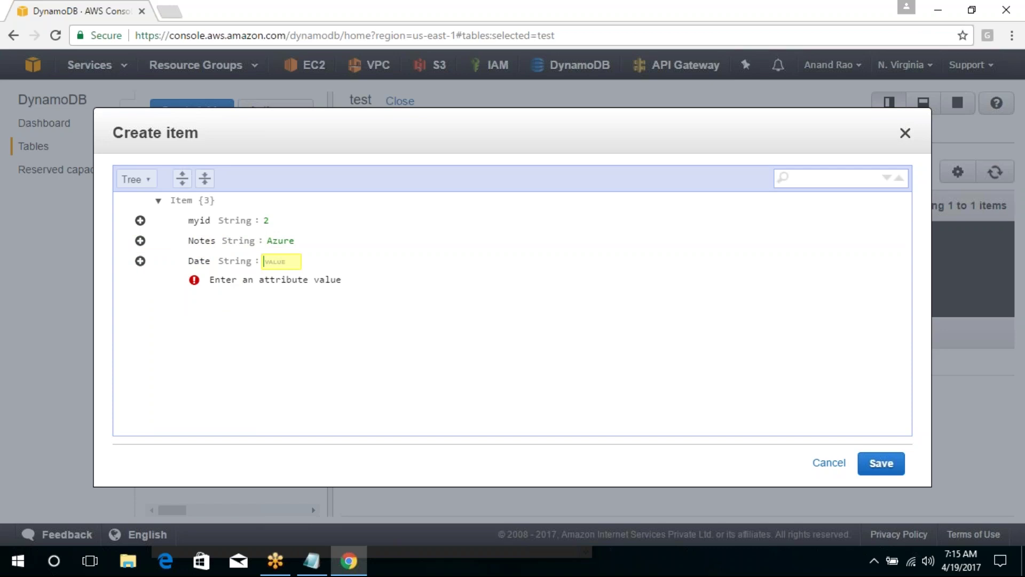
{"action": "type", "text": "26 Jan"}
{"action": "left_click", "coordinate": [880, 469]}
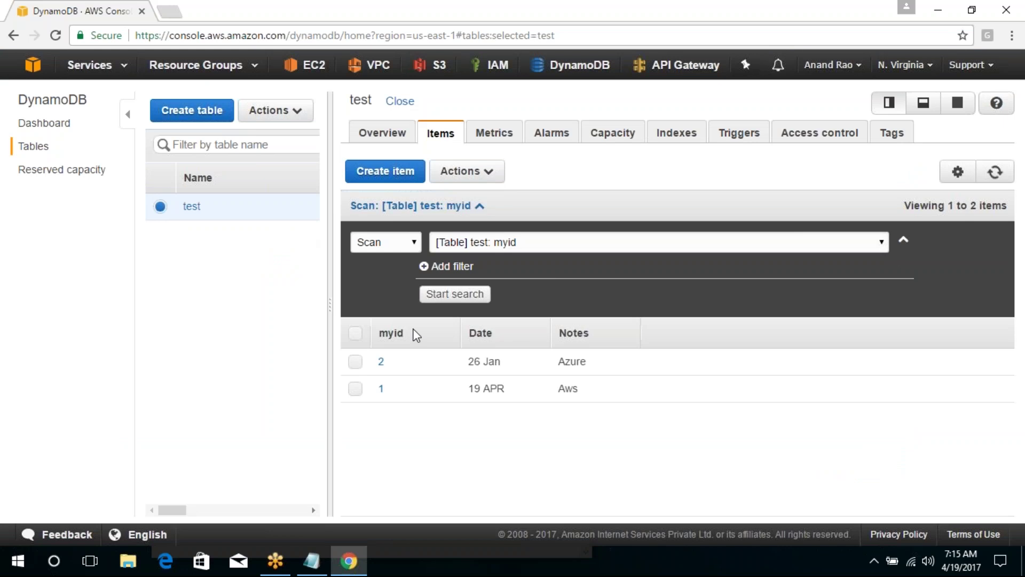
Start a third item with myid 3 and append a String attribute named Notes.
{"action": "left_click", "coordinate": [384, 172]}
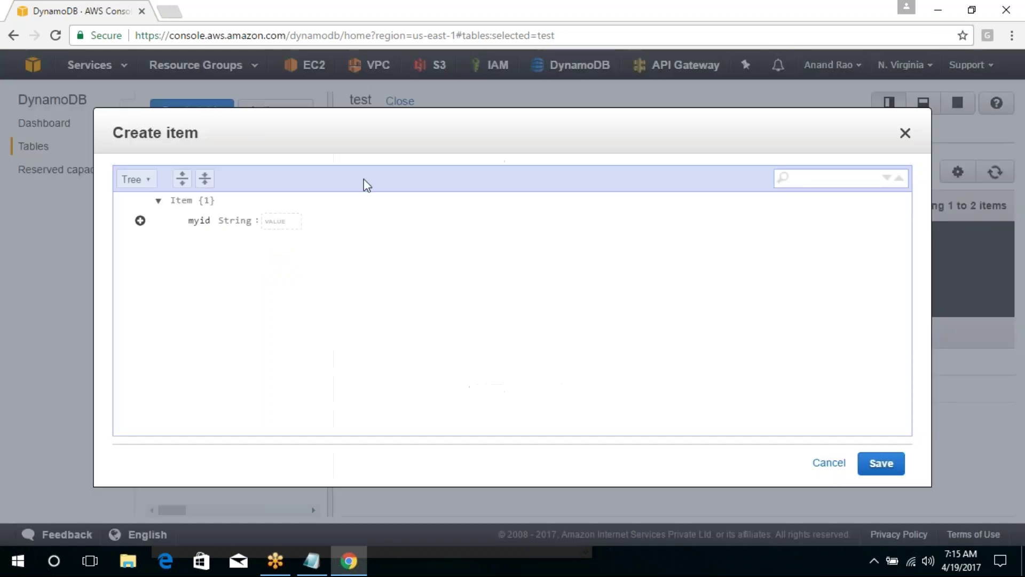
{"action": "left_click", "coordinate": [287, 220]}
{"action": "type", "text": "3"}
{"action": "double_click", "coordinate": [289, 219]}
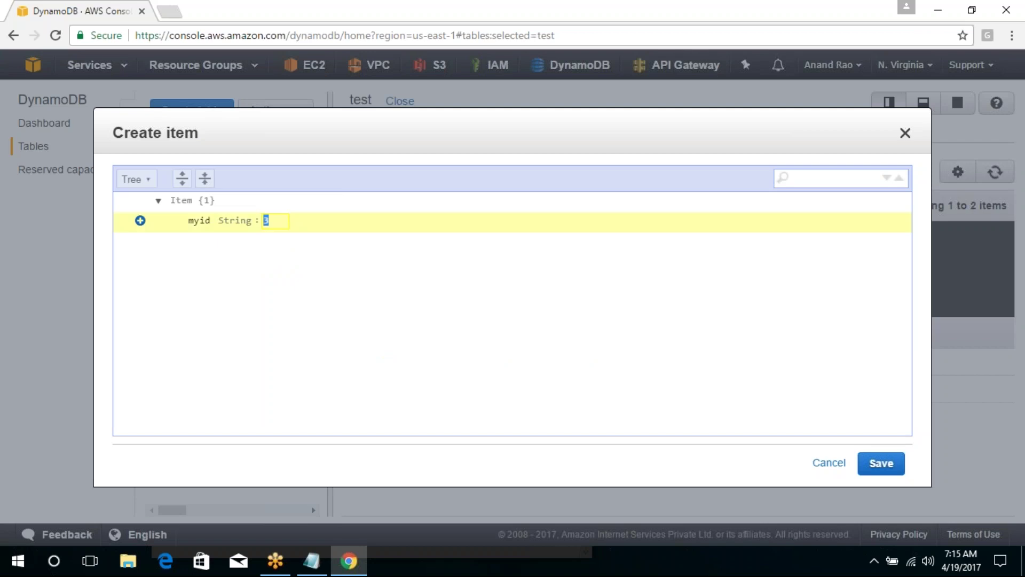
{"action": "left_click", "coordinate": [140, 220]}
{"action": "mouse_move", "coordinate": [158, 238]}
{"action": "left_click", "coordinate": [186, 263]}
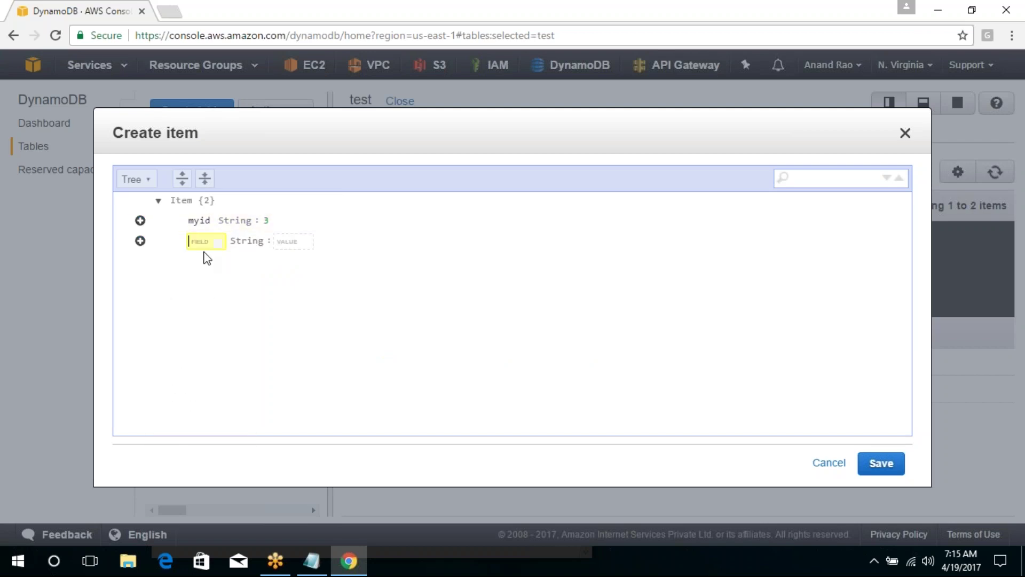
{"action": "type", "text": "Notes"}
{"action": "key", "text": "Tab"}
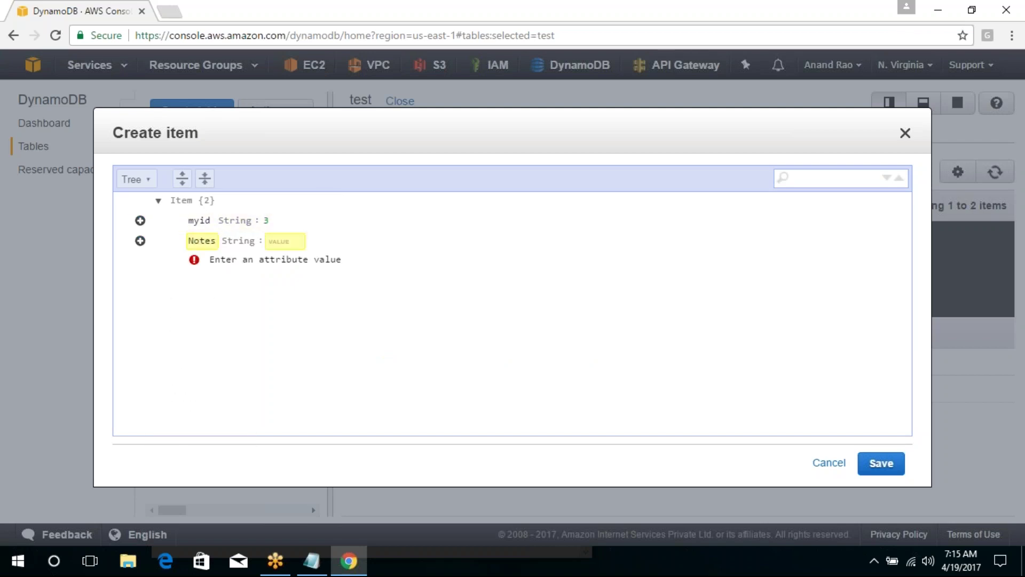
{"action": "type", "text": "15 aug"}
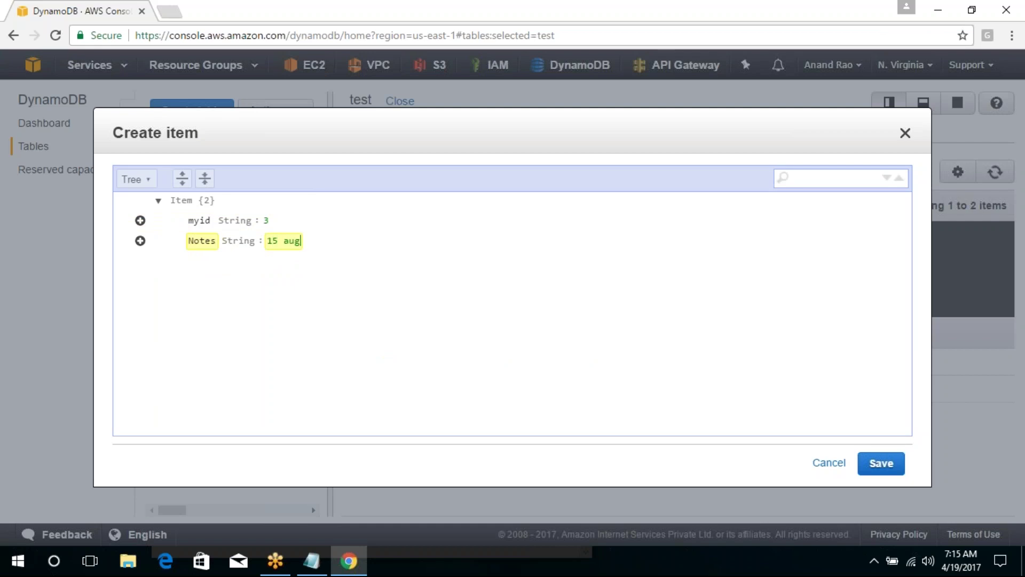
{"action": "left_click", "coordinate": [140, 242]}
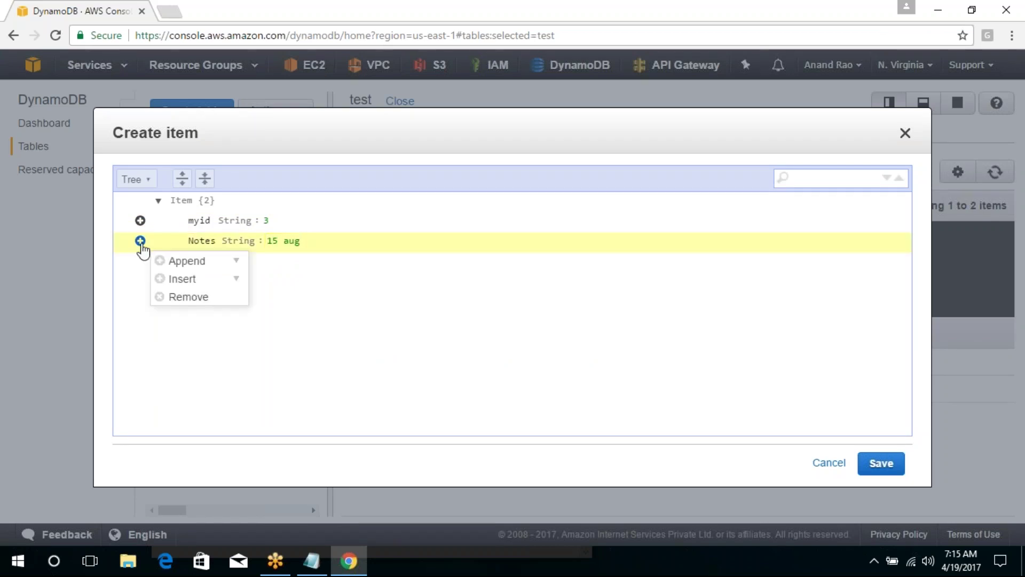
{"action": "triple_click", "coordinate": [293, 241]}
{"action": "key", "text": "BackSpace"}
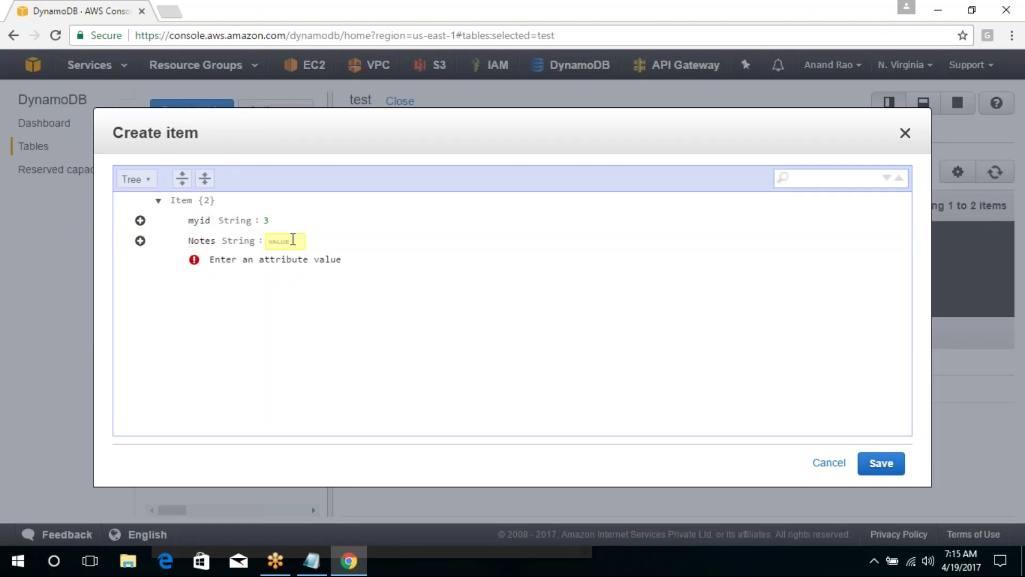
Set the Notes value of the third item to IBM Blue Mix.
{"action": "type", "text": "IBM Bl"}
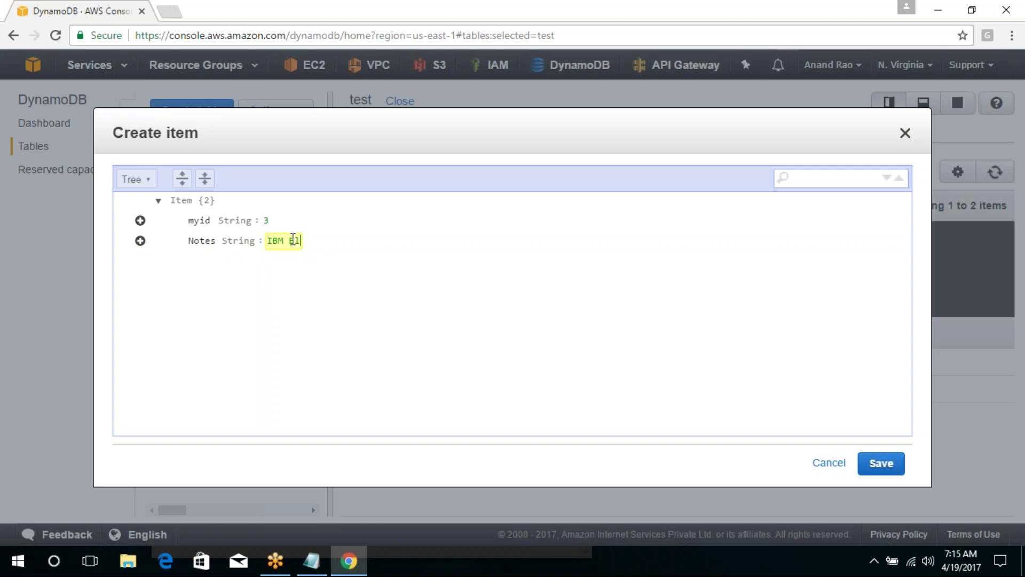
{"action": "type", "text": "ue MXIO"}
{"action": "key", "text": "BackSpace"}
{"action": "key", "text": "BackSpace"}
{"action": "key", "text": "BackSpace"}
{"action": "type", "text": "ix"}
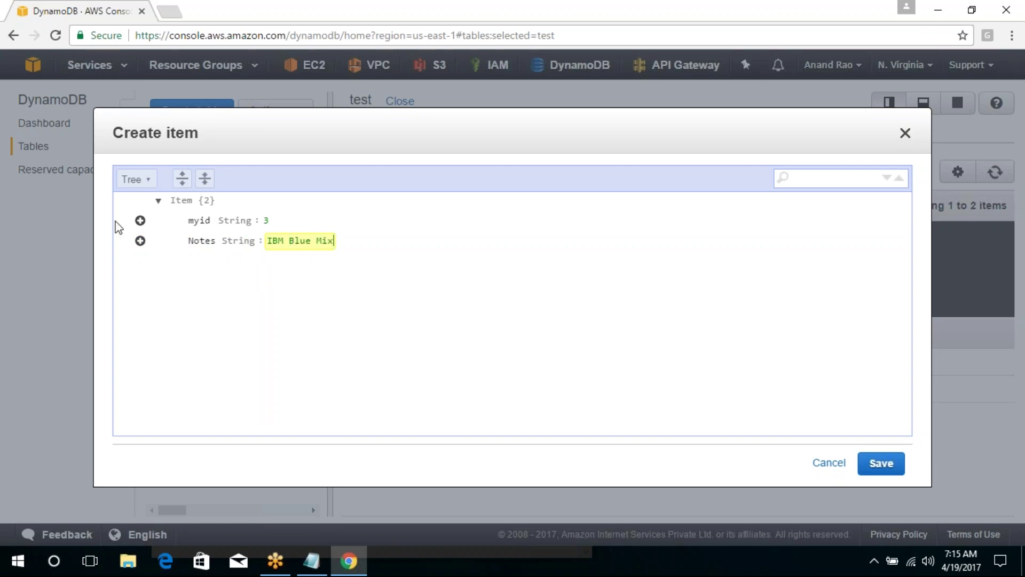
Append a String attribute Date with the value 15th August to the third item and save it.
{"action": "left_click", "coordinate": [140, 240]}
{"action": "left_click", "coordinate": [186, 282]}
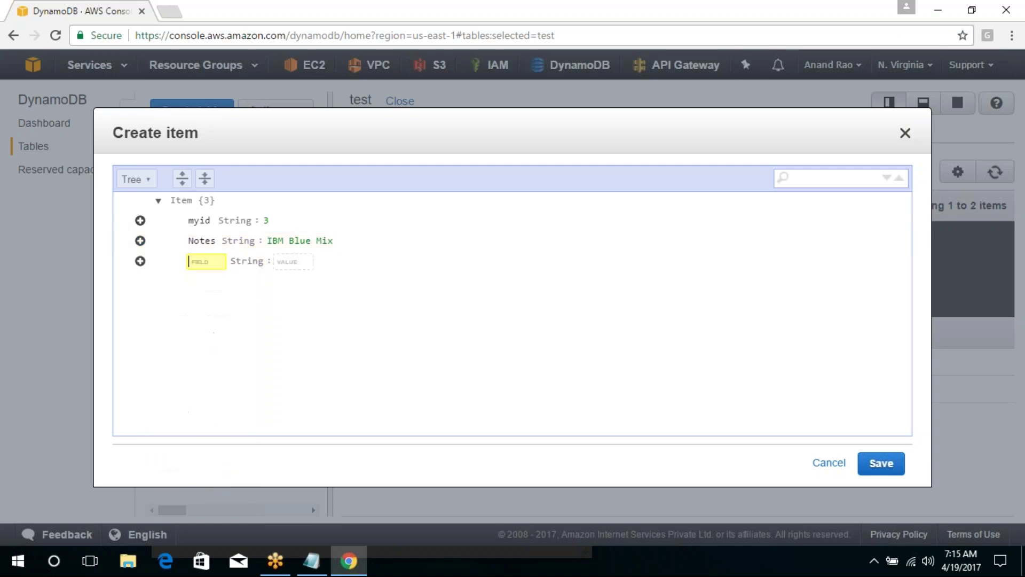
{"action": "type", "text": "Date"}
{"action": "left_click", "coordinate": [277, 260]}
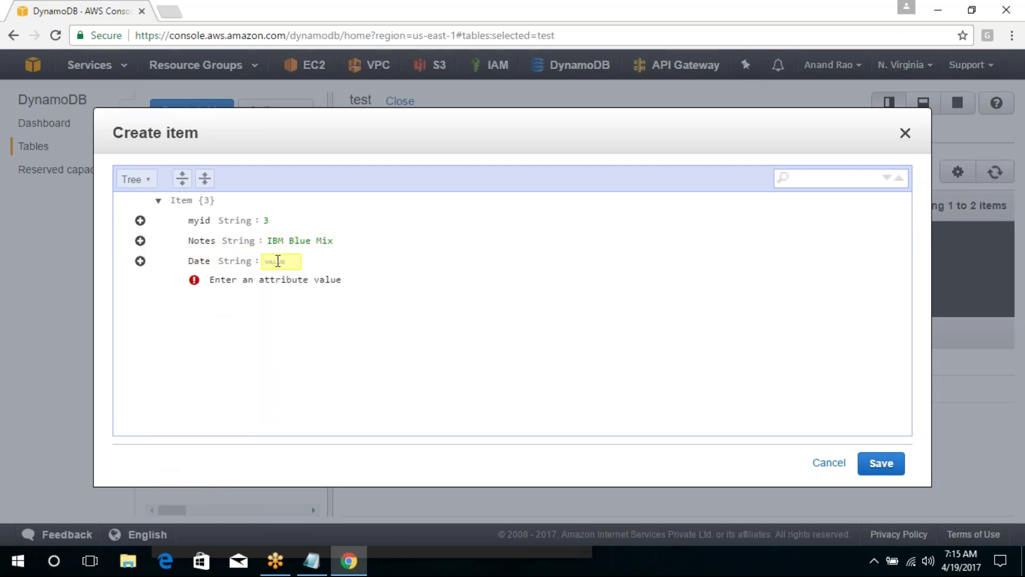
{"action": "type", "text": "15th August"}
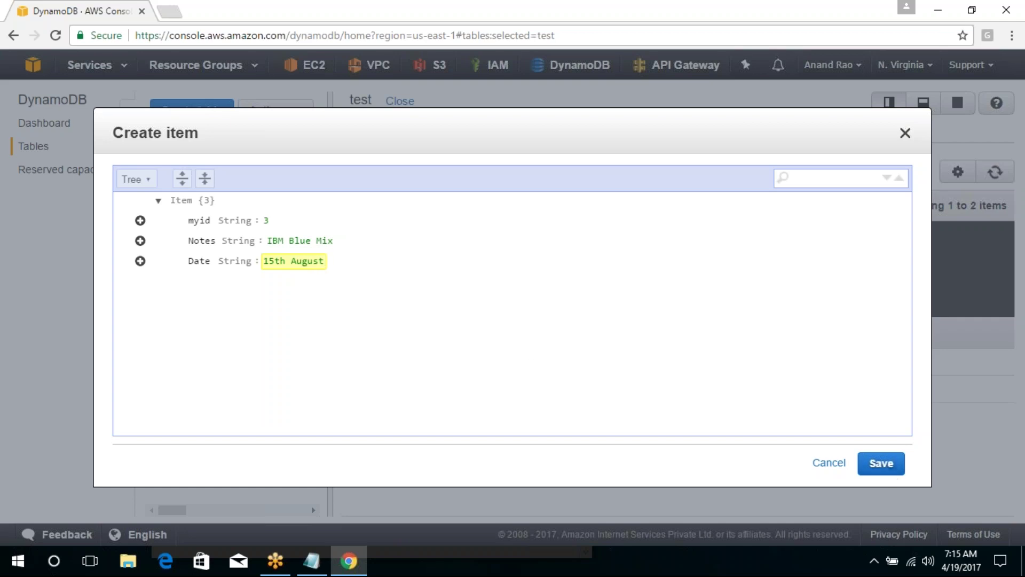
{"action": "left_click", "coordinate": [881, 463]}
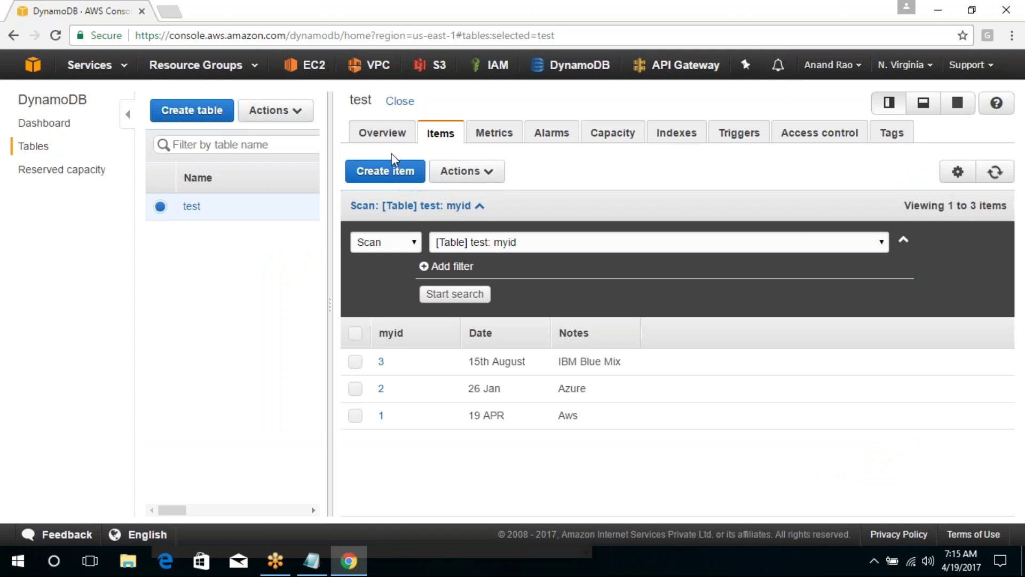
{"action": "left_click", "coordinate": [385, 171]}
{"action": "left_click", "coordinate": [140, 221]}
{"action": "left_click", "coordinate": [236, 241]}
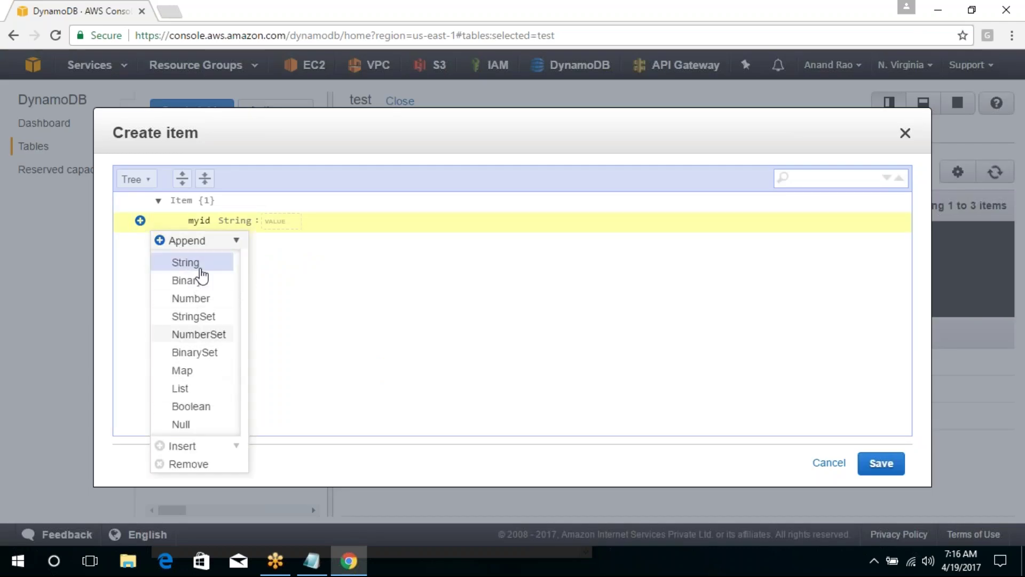
{"action": "left_click", "coordinate": [508, 373]}
{"action": "left_click", "coordinate": [828, 463]}
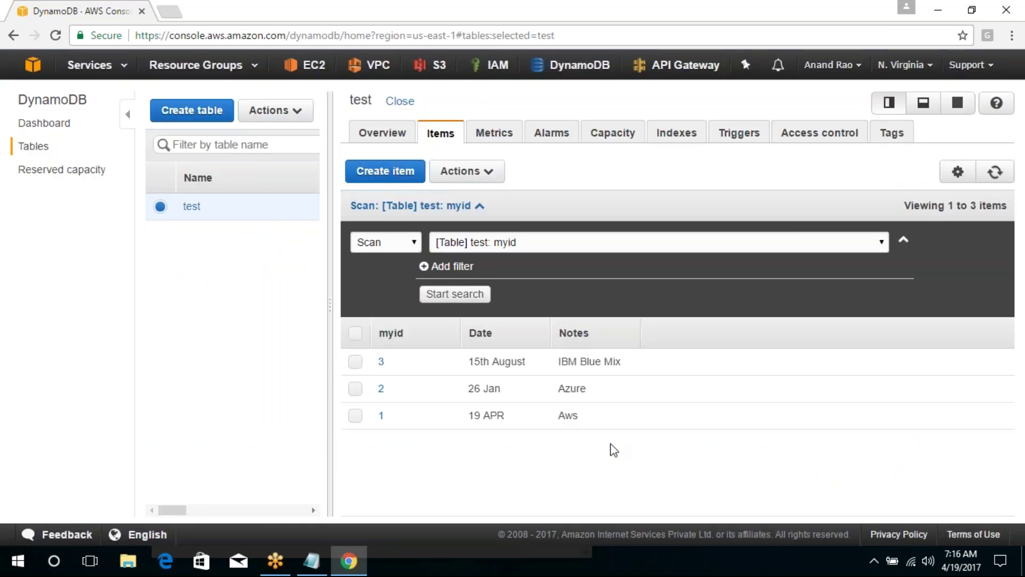
{"action": "left_click", "coordinate": [386, 171]}
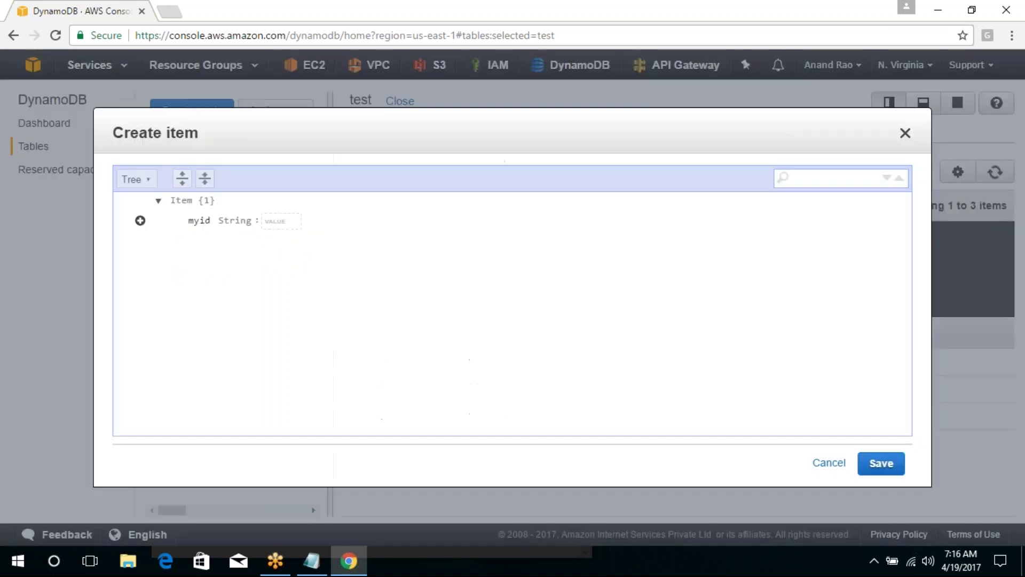
{"action": "left_click", "coordinate": [140, 220]}
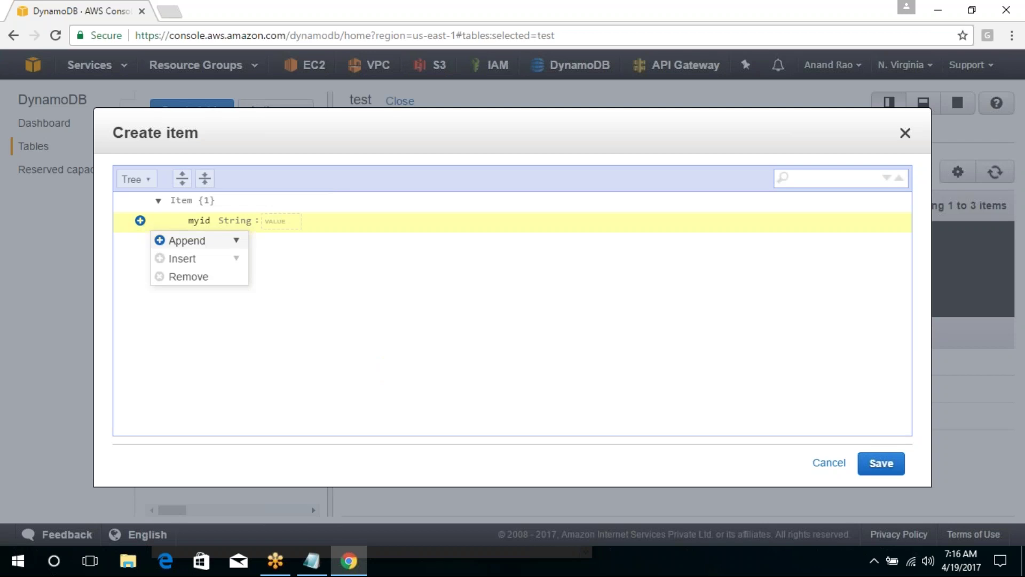
{"action": "left_click", "coordinate": [181, 240]}
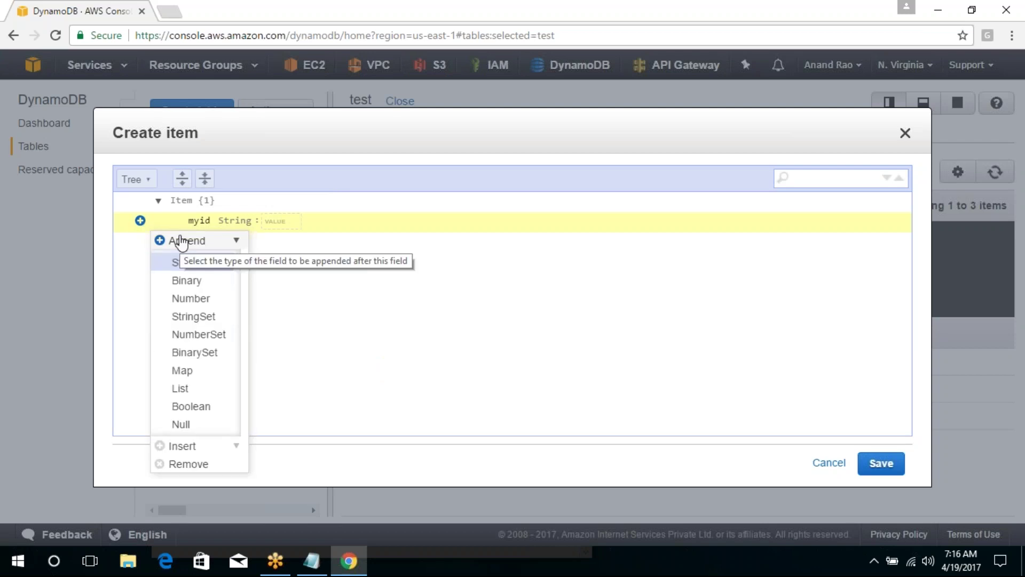
{"action": "left_click", "coordinate": [470, 335]}
{"action": "left_click", "coordinate": [905, 133]}
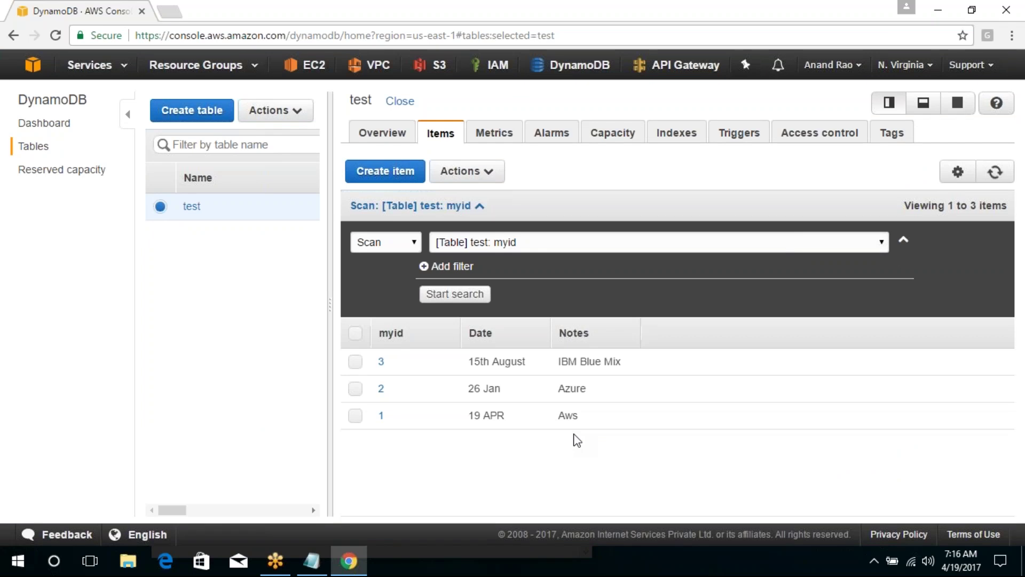
Copy the Amazon Resource Name (ARN) from the test table's overview details.
{"action": "left_click", "coordinate": [382, 133]}
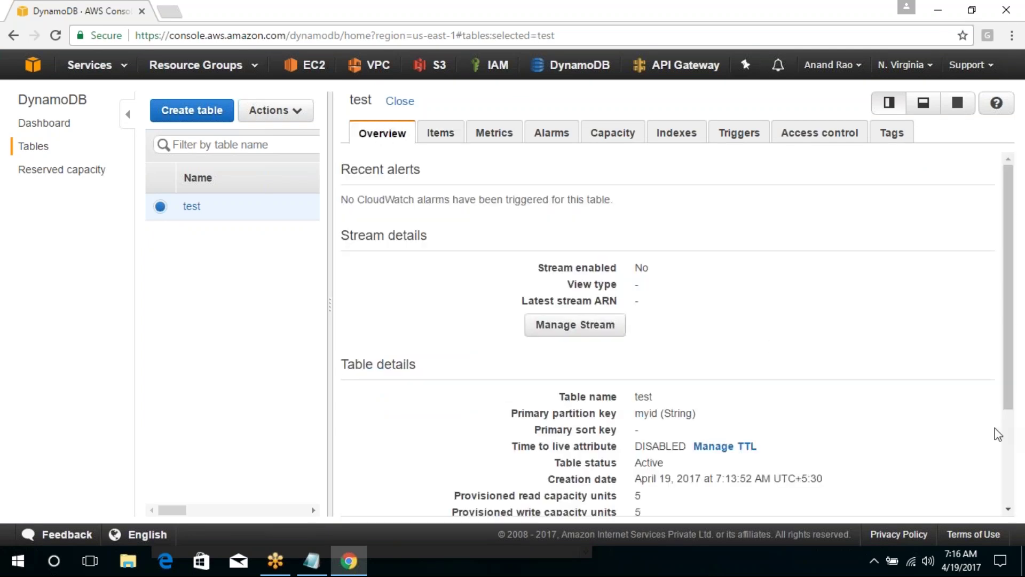
{"action": "scroll", "coordinate": [850, 434], "scroll_direction": "down", "scroll_amount": 3}
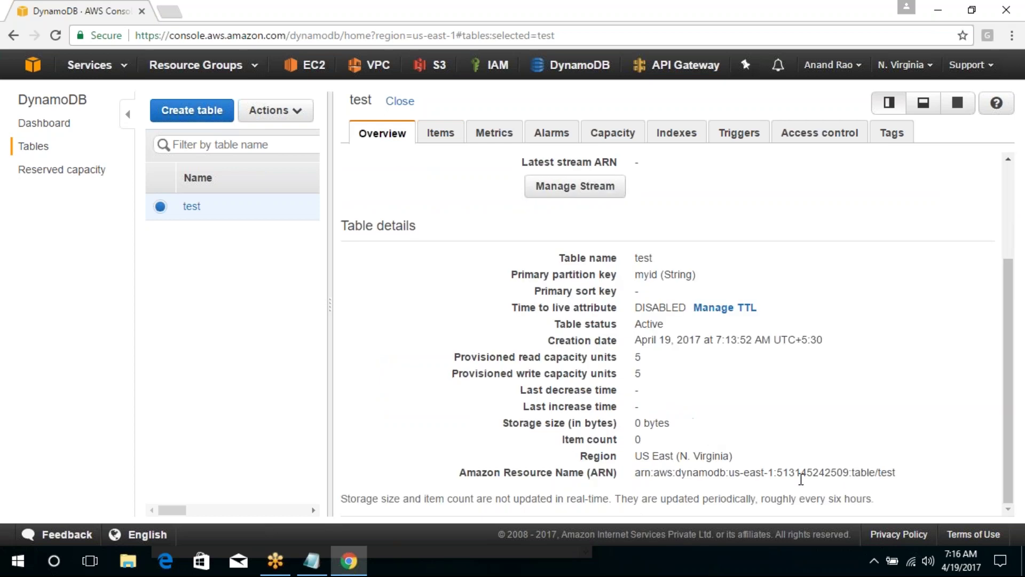
{"action": "triple_click", "coordinate": [786, 471]}
{"action": "key", "text": "ctrl+c"}
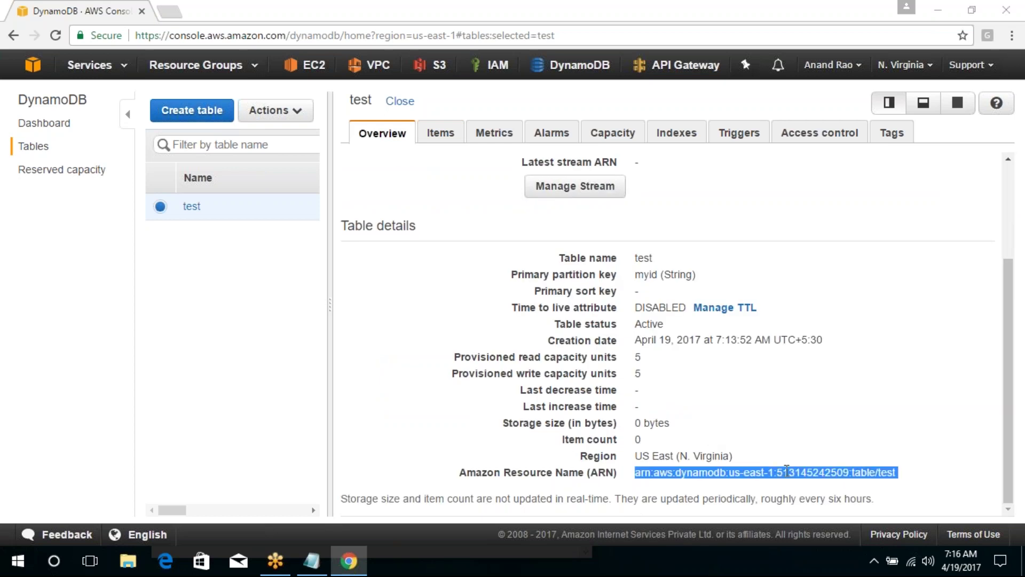
Switch to Notepad and add the note "ARN of dynamodB table is" below the numbered list, followed by the copied table ARN.
{"action": "key", "text": "super+r"}
{"action": "key", "text": "Return"}
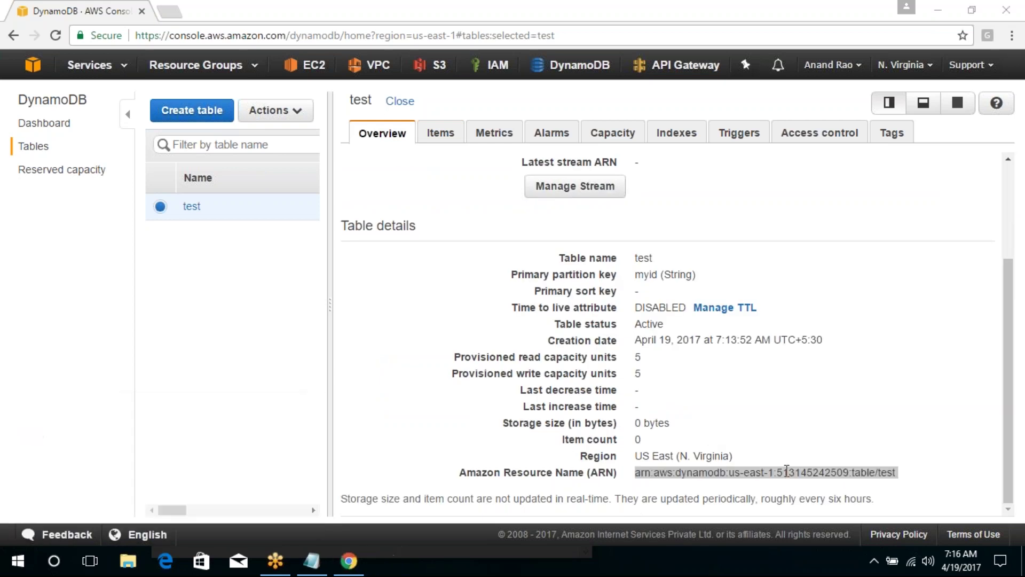
{"action": "left_click", "coordinate": [309, 562]}
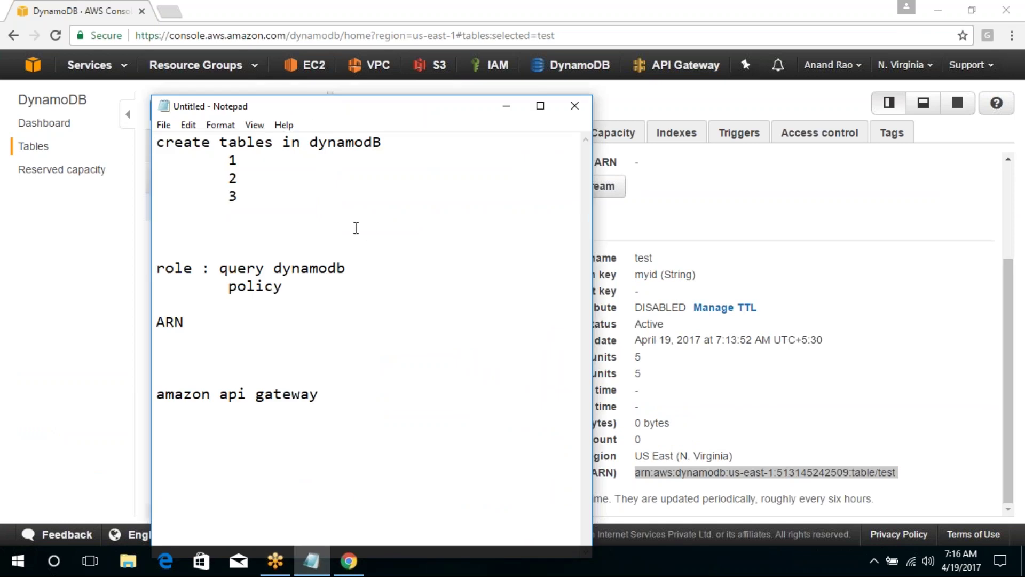
{"action": "left_click", "coordinate": [306, 228]}
{"action": "type", "text": "ARN of dynamodB"}
{"action": "key", "text": "BackSpace"}
{"action": "type", "text": "B table is"}
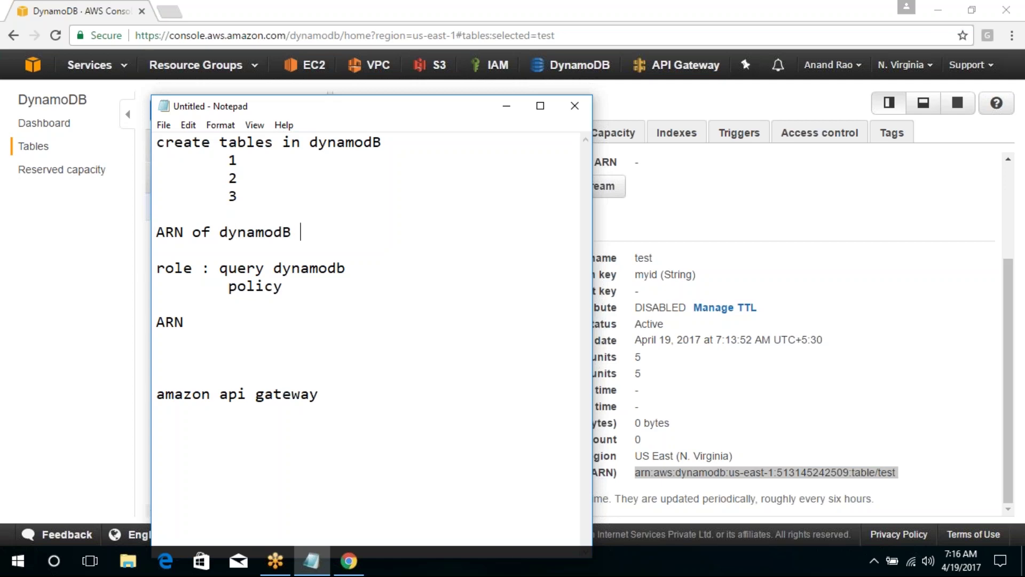
{"action": "key", "text": "ctrl+v"}
{"action": "key", "text": "Return"}
{"action": "type", "text": "ARN"}
{"action": "key", "text": "Return"}
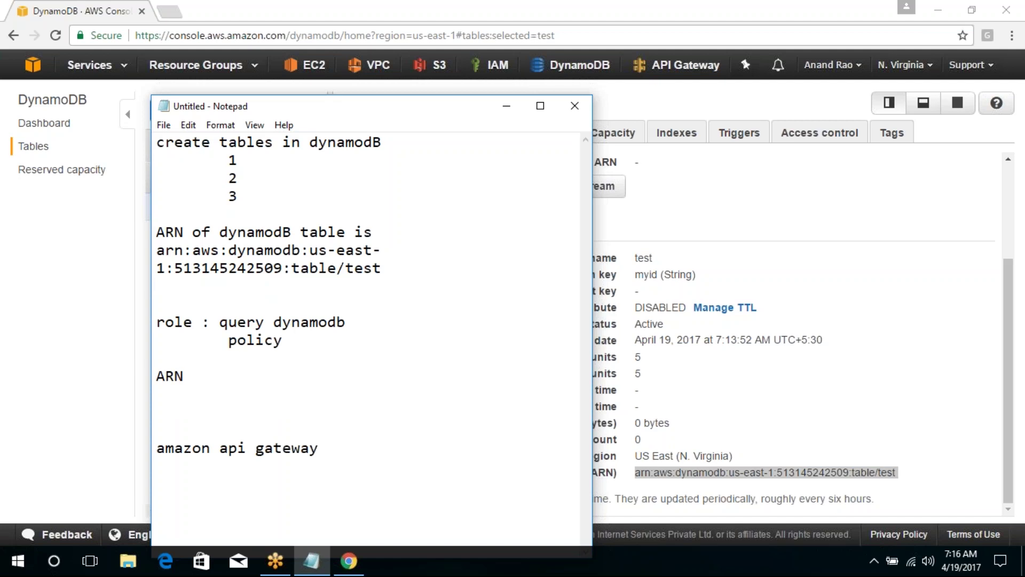
Switch back to the AWS console and start a new IAM policy with the Policy Generator.
{"action": "left_click", "coordinate": [799, 415]}
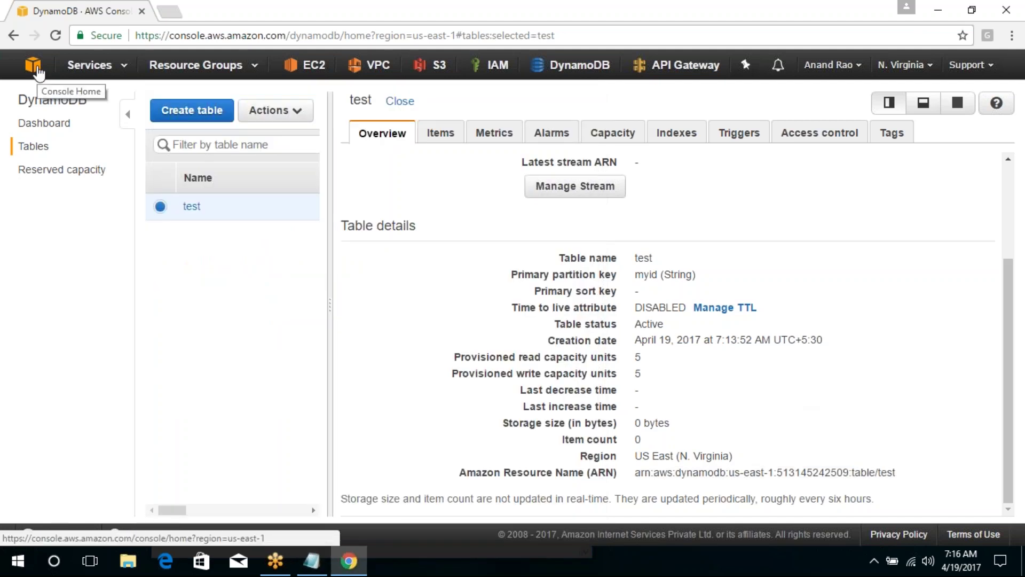
{"action": "left_click", "coordinate": [489, 74]}
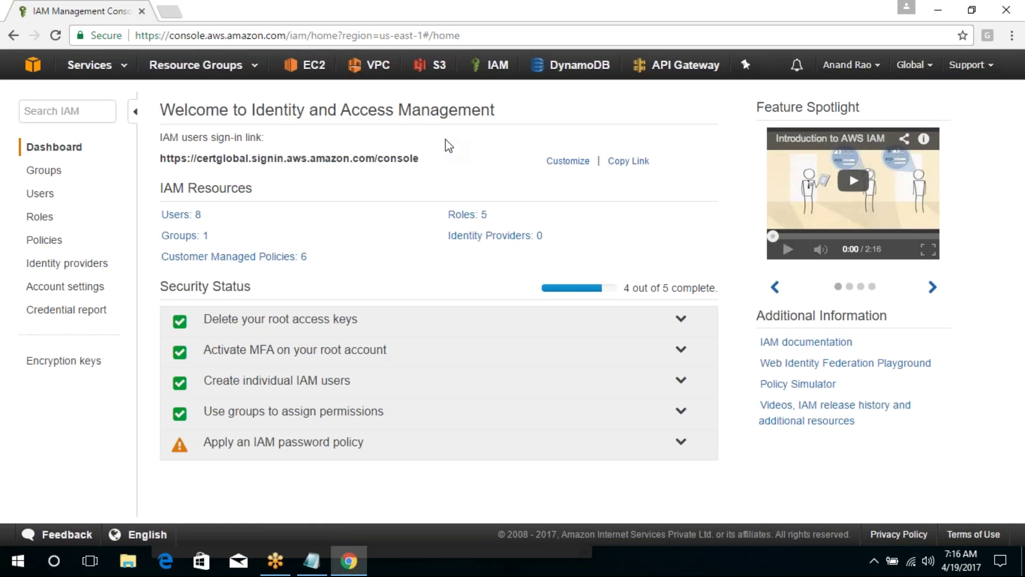
{"action": "left_click", "coordinate": [47, 243]}
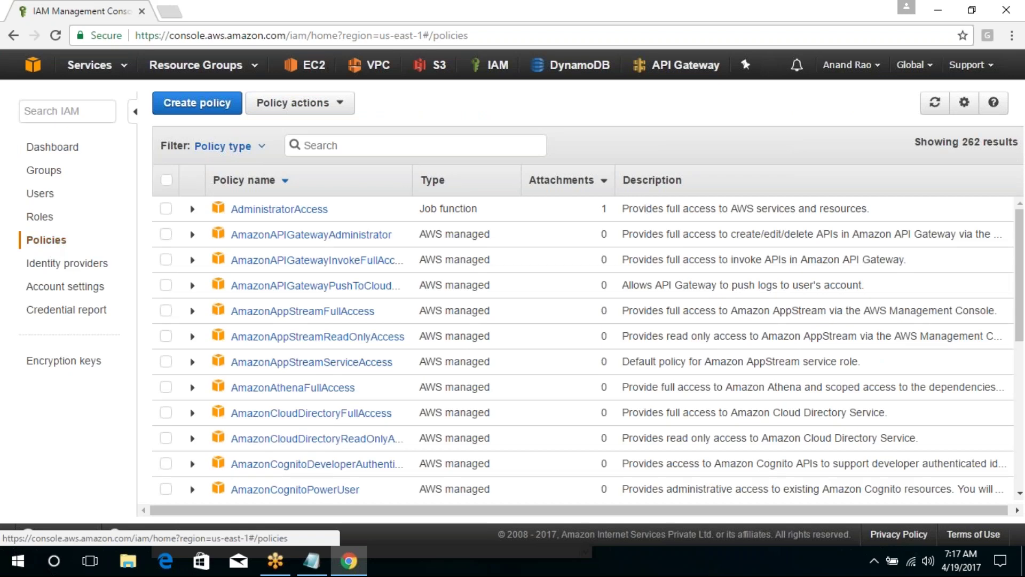
{"action": "left_click", "coordinate": [213, 102]}
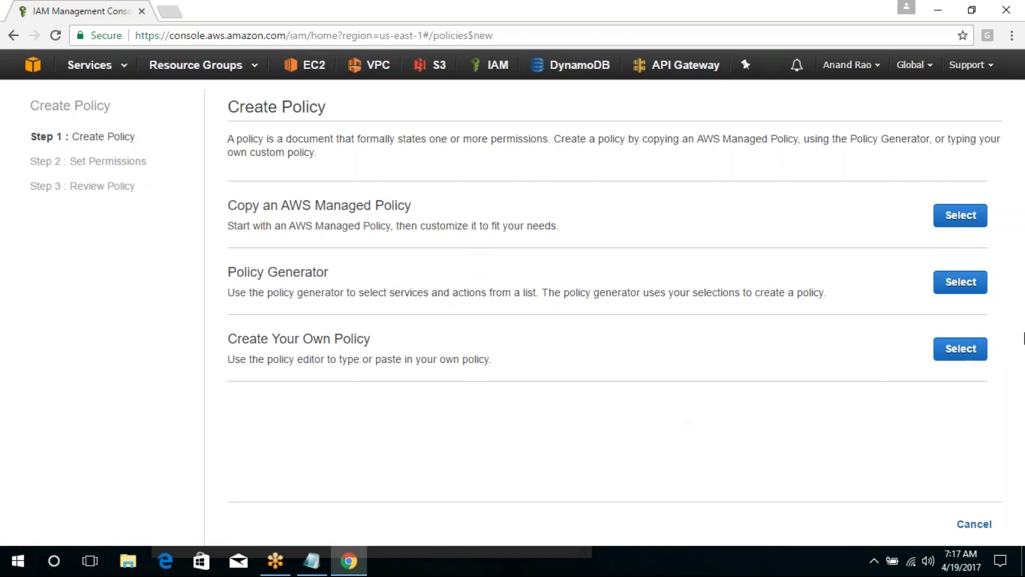
{"action": "left_click", "coordinate": [961, 283]}
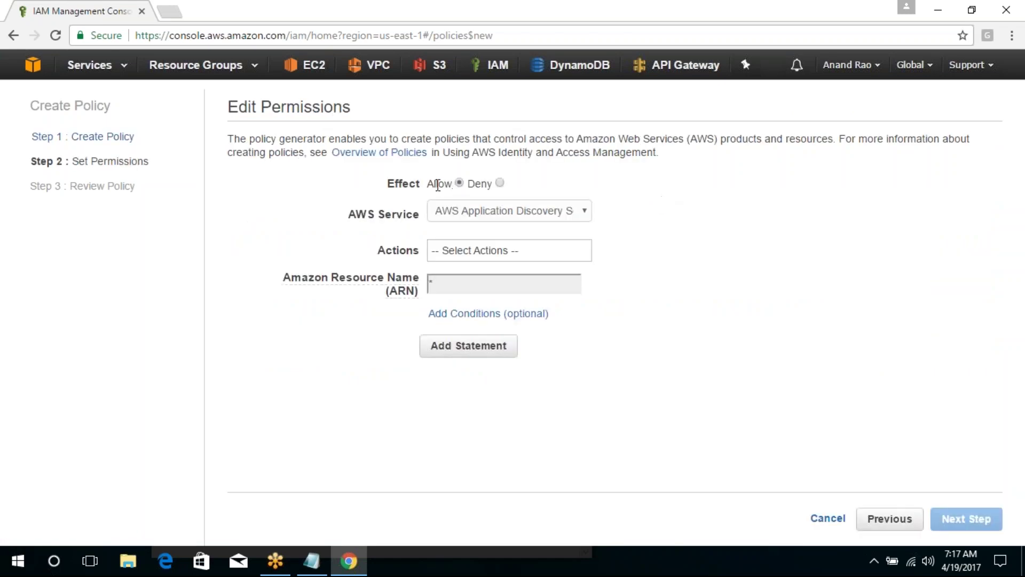
Set the statement's AWS service to Amazon DynamoDB and select the Query action.
{"action": "left_click", "coordinate": [465, 214]}
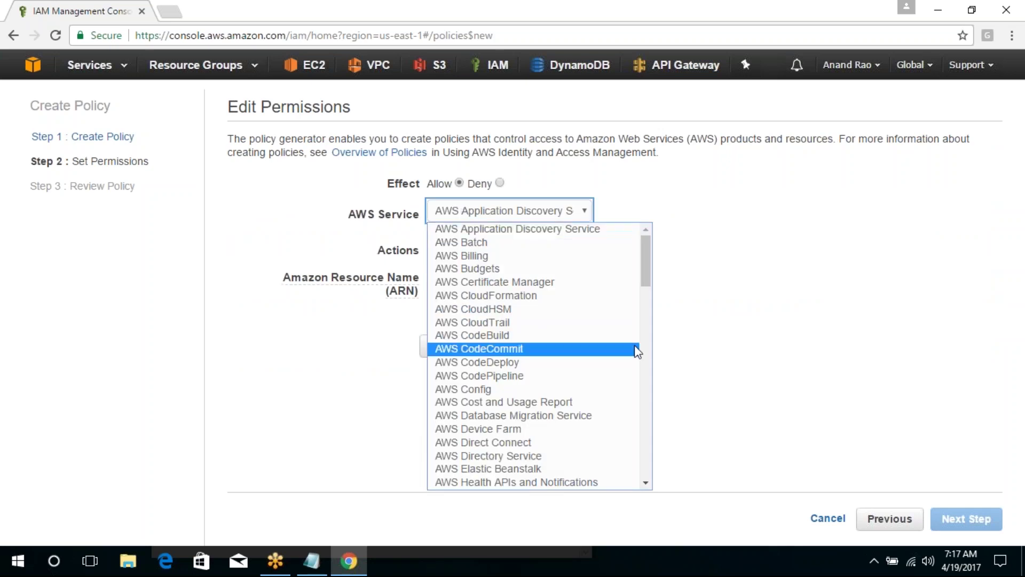
{"action": "left_click_drag", "start_coordinate": [646, 265], "coordinate": [657, 383]}
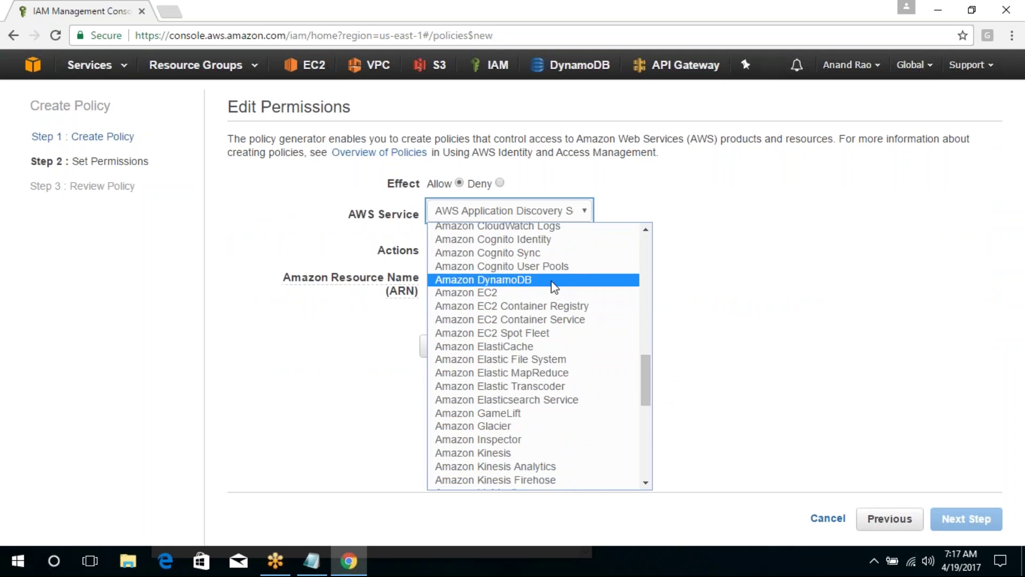
{"action": "left_click", "coordinate": [496, 280]}
{"action": "left_click", "coordinate": [505, 251]}
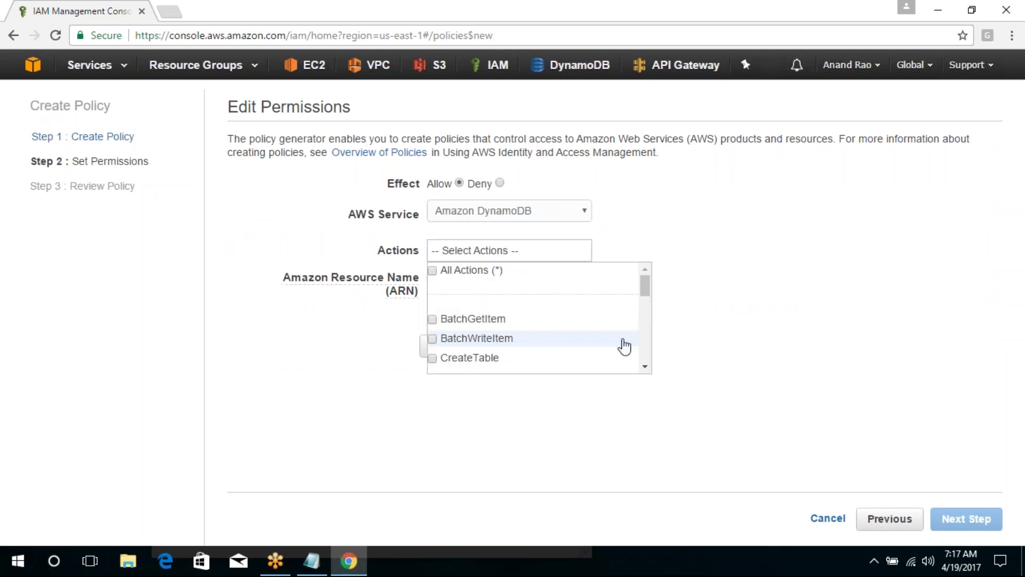
{"action": "left_click_drag", "start_coordinate": [648, 293], "coordinate": [481, 245]}
{"action": "left_click", "coordinate": [481, 244]}
{"action": "left_click", "coordinate": [469, 255]}
{"action": "left_click_drag", "start_coordinate": [645, 298], "coordinate": [647, 347]}
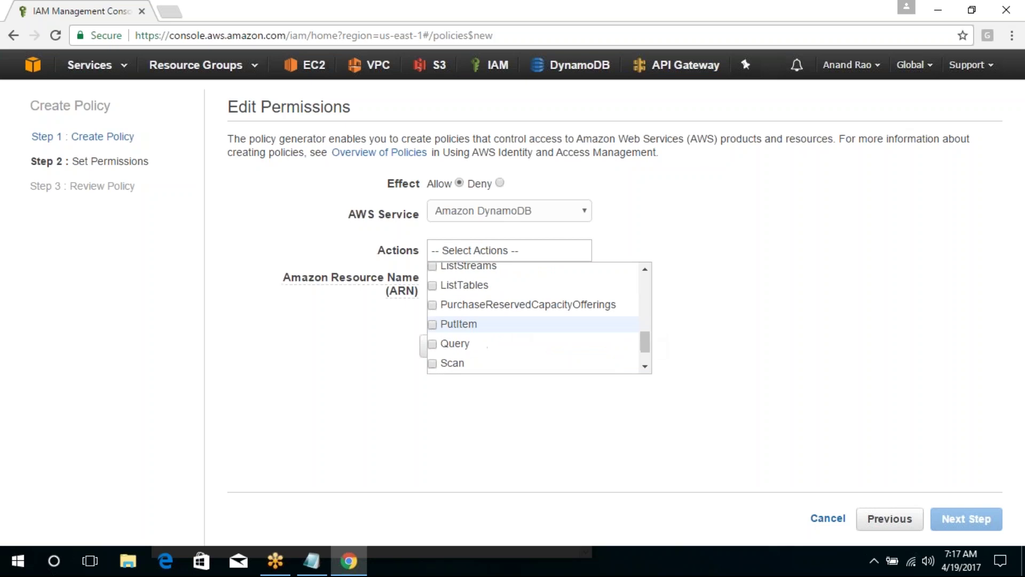
{"action": "left_click", "coordinate": [434, 344]}
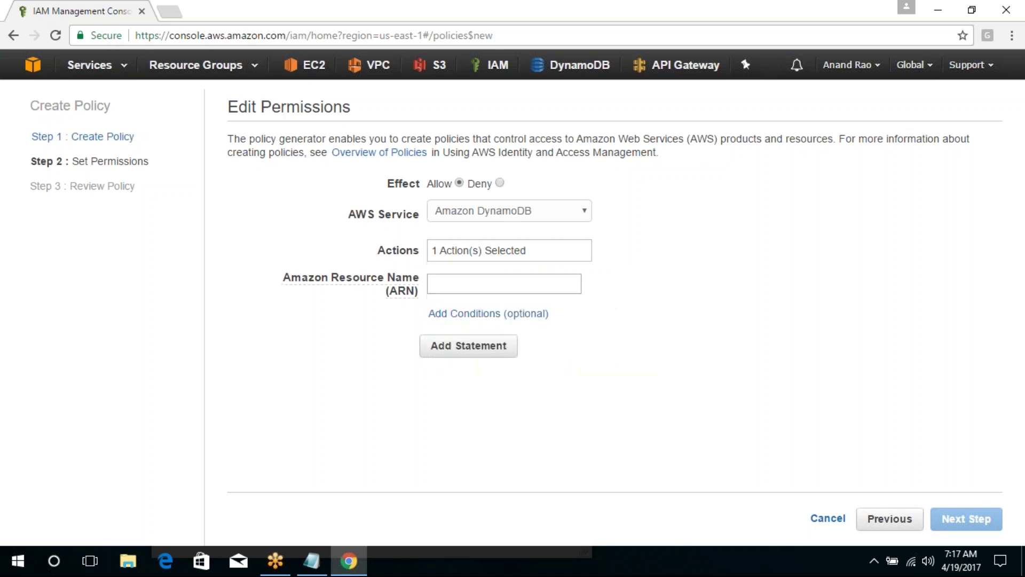
Add the statement for the copied table ARN with its table name replaced by *, and proceed to the policy review.
{"action": "left_click", "coordinate": [491, 284]}
{"action": "key", "text": "ctrl+v"}
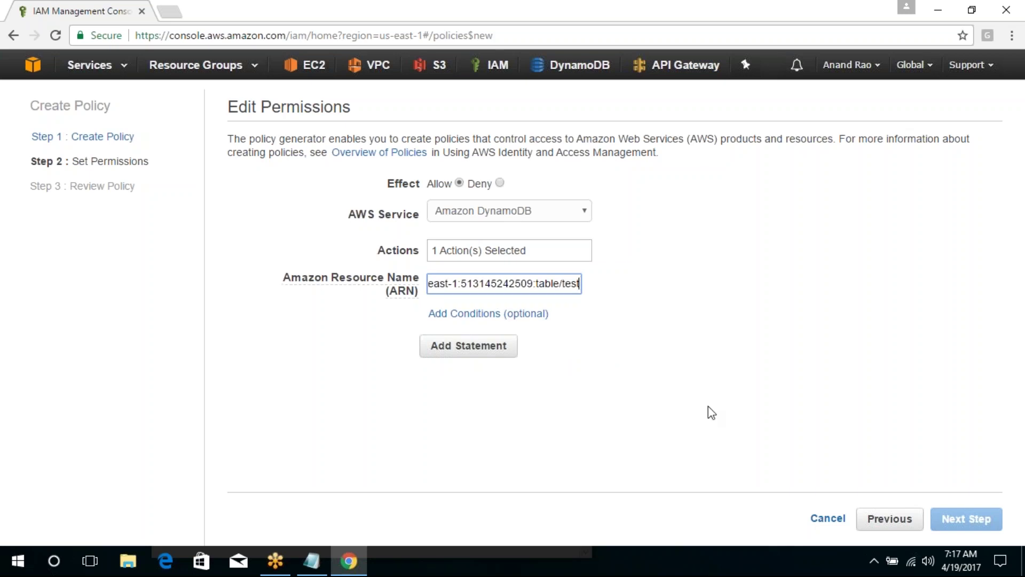
{"action": "key", "text": "BackSpace"}
{"action": "key", "text": "BackSpace"}
{"action": "key", "text": "BackSpace"}
{"action": "key", "text": "BackSpace"}
{"action": "type", "text": "*"}
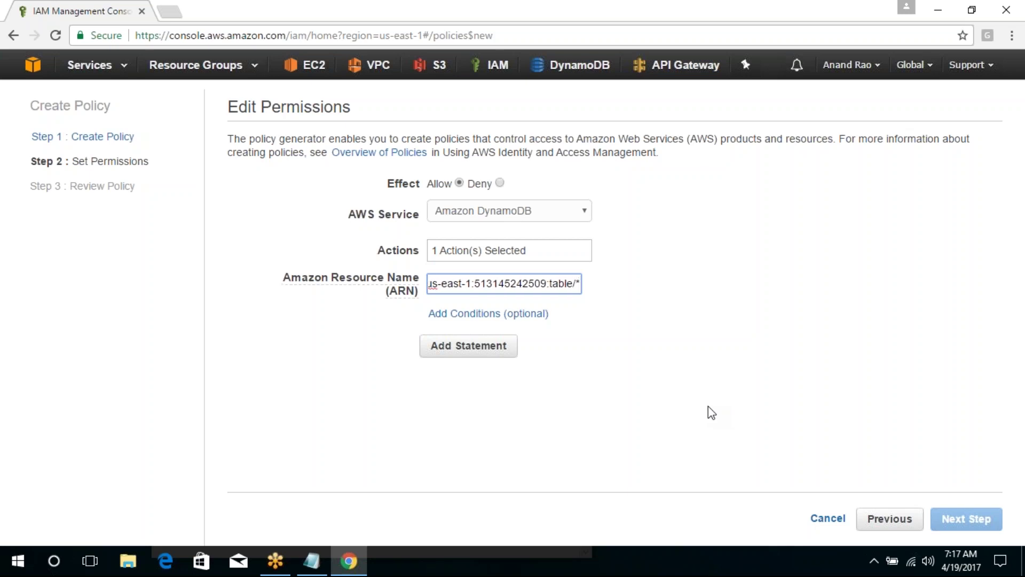
{"action": "left_click", "coordinate": [470, 347]}
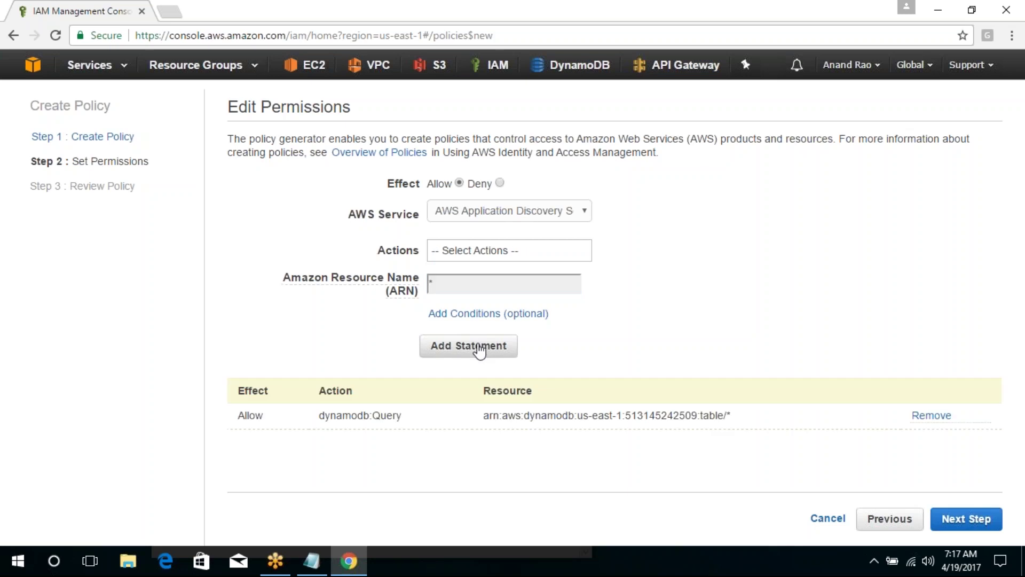
{"action": "left_click", "coordinate": [967, 519]}
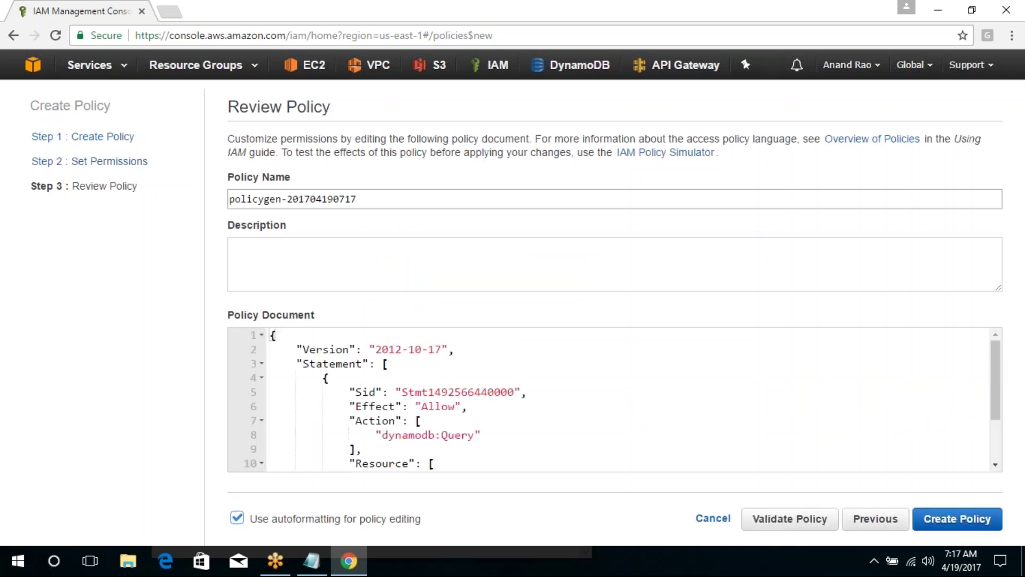
Examine the generated policy document, including its Query action and the resource ARN.
{"action": "left_click", "coordinate": [357, 349]}
{"action": "key", "text": "ctrl+a"}
{"action": "left_click", "coordinate": [541, 399]}
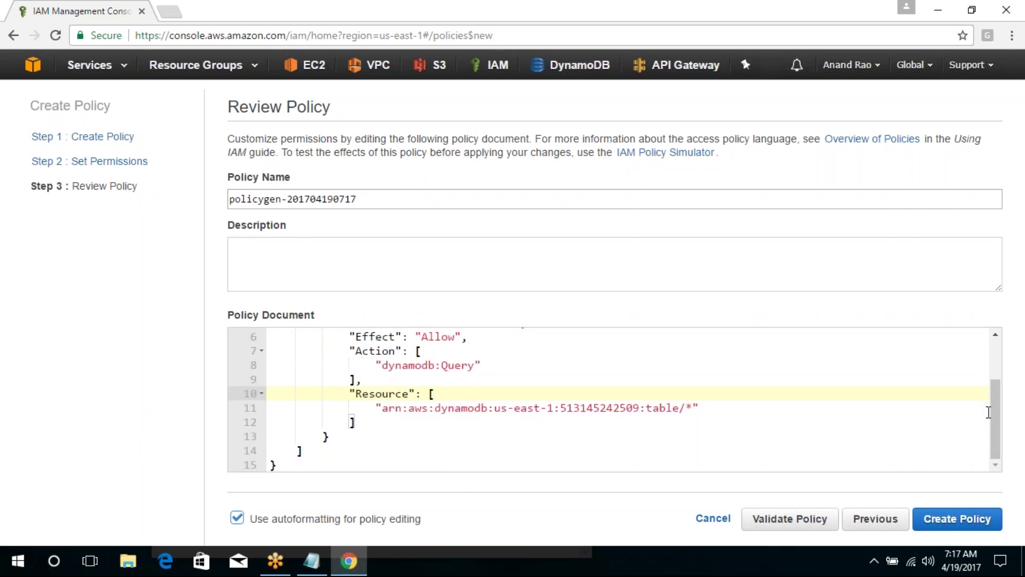
{"action": "mouse_move", "coordinate": [996, 438]}
{"action": "left_mouse_down"}
{"action": "mouse_move", "coordinate": [992, 400]}
{"action": "mouse_move", "coordinate": [995, 437]}
{"action": "left_mouse_up"}
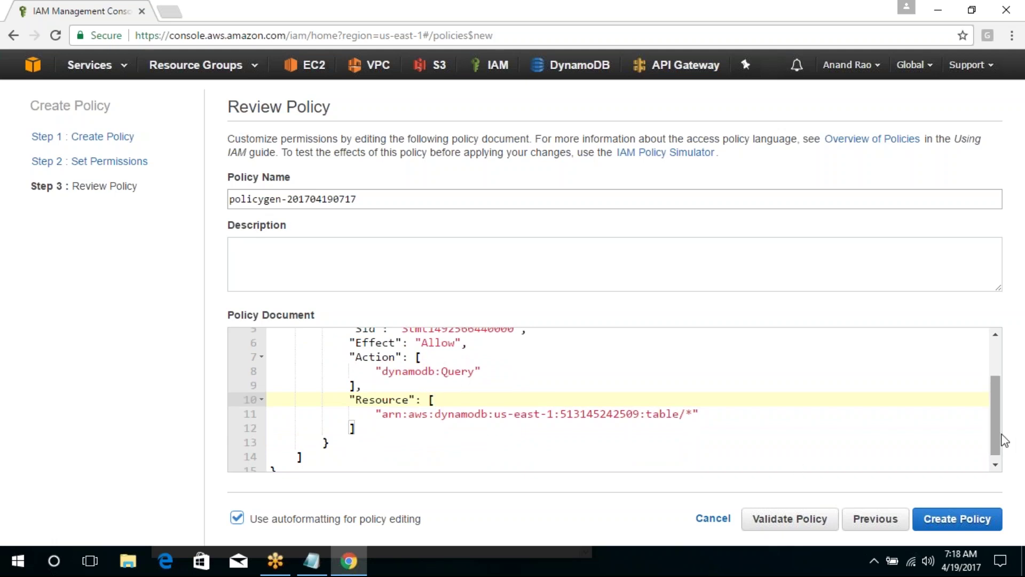
{"action": "double_click", "coordinate": [462, 371]}
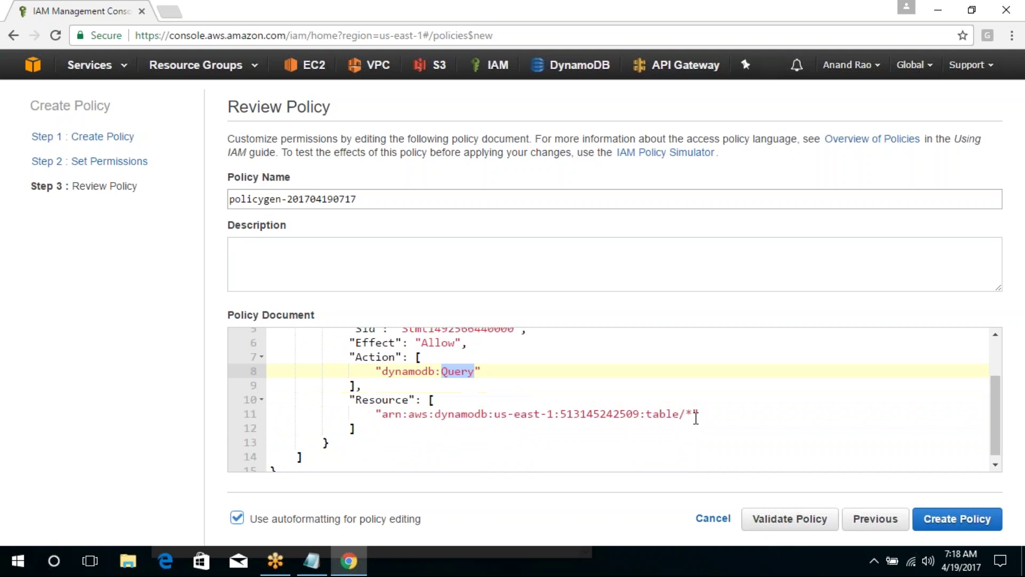
{"action": "left_click_drag", "start_coordinate": [691, 414], "coordinate": [587, 416]}
{"action": "left_click", "coordinate": [843, 416]}
{"action": "left_click_drag", "start_coordinate": [996, 435], "coordinate": [997, 362]}
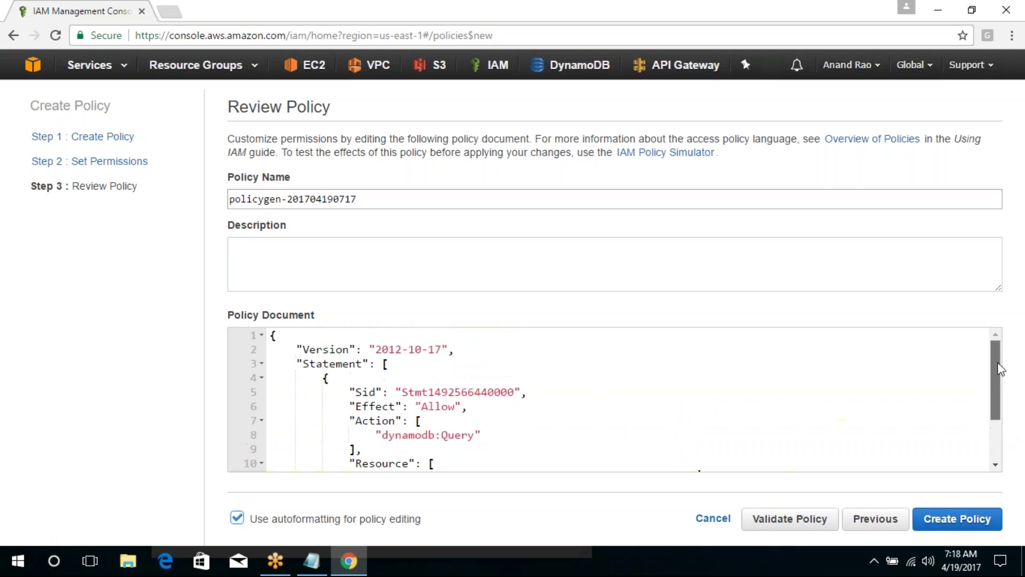
Replace the generated policy name with QueryDynDBtables.
{"action": "left_click", "coordinate": [416, 198]}
{"action": "key", "text": "ctrl+a"}
{"action": "key", "text": "BackSpace"}
{"action": "key", "text": "alt+Tab"}
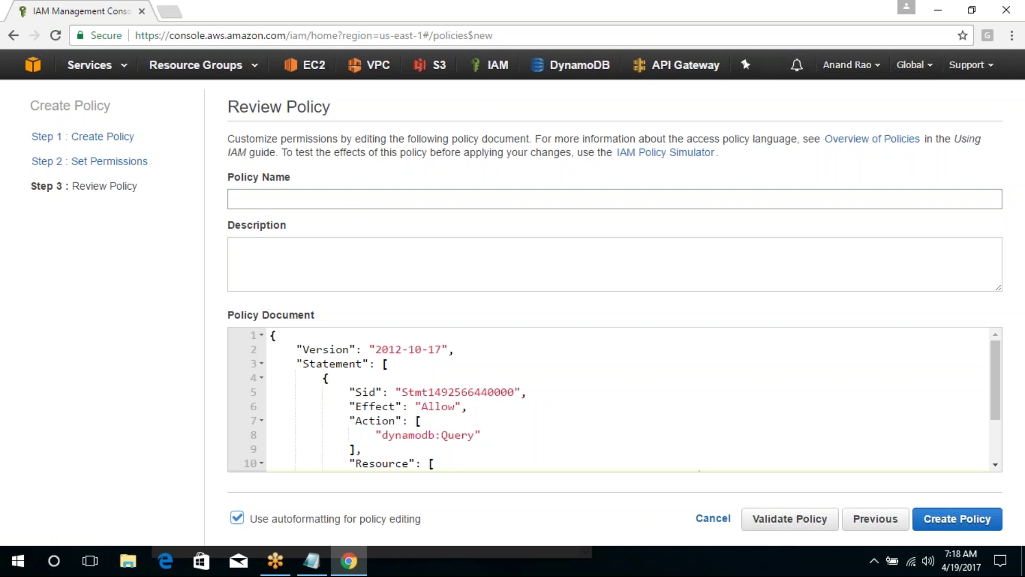
{"action": "left_click", "coordinate": [383, 191]}
{"action": "type", "text": "Query"}
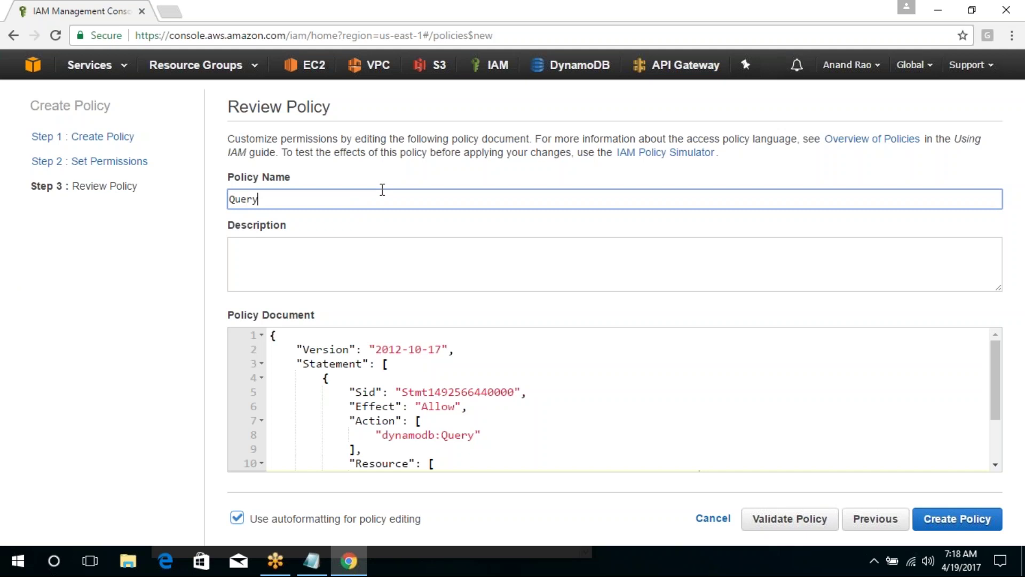
{"action": "type", "text": "DynDBtables"}
Copy the policy name onto the policy line of the Notepad notes, and create the policy back in the AWS console.
{"action": "left_click_drag", "start_coordinate": [375, 195], "coordinate": [47, 186]}
{"action": "key", "text": "ctrl+c"}
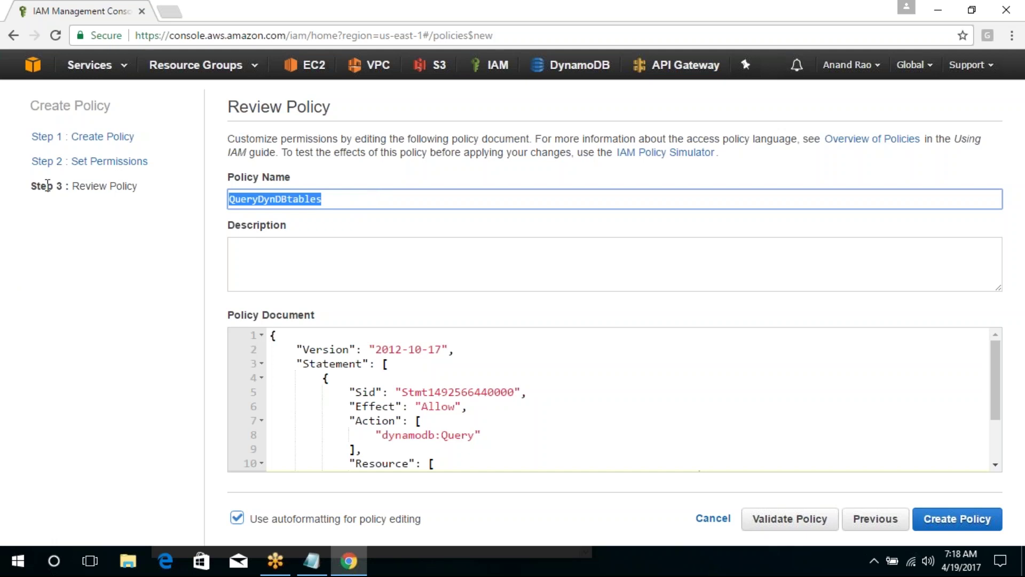
{"action": "left_click", "coordinate": [312, 561]}
{"action": "left_click", "coordinate": [336, 345]}
{"action": "key", "text": "ctrl+v"}
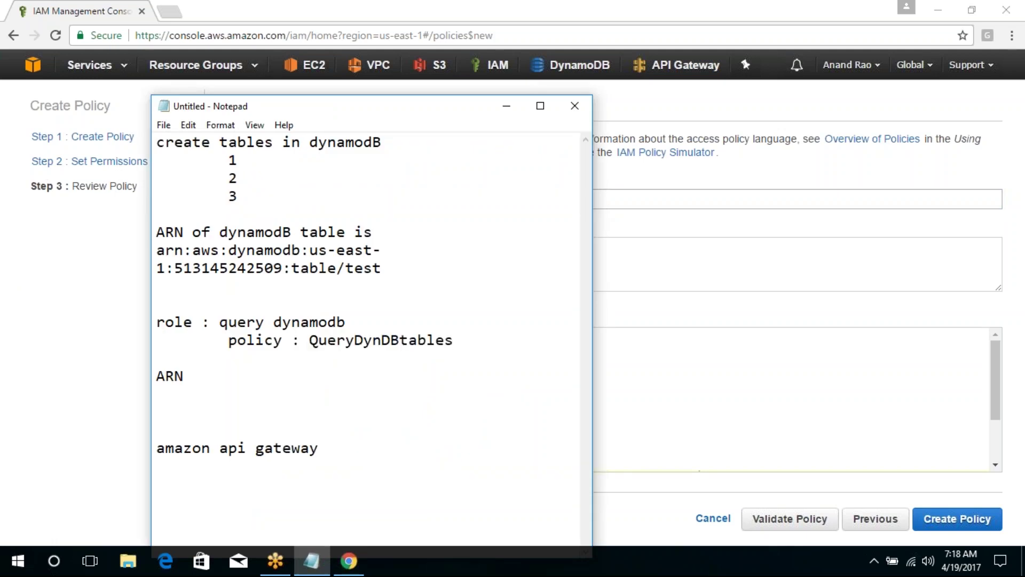
{"action": "left_click", "coordinate": [65, 352]}
{"action": "left_click", "coordinate": [952, 521]}
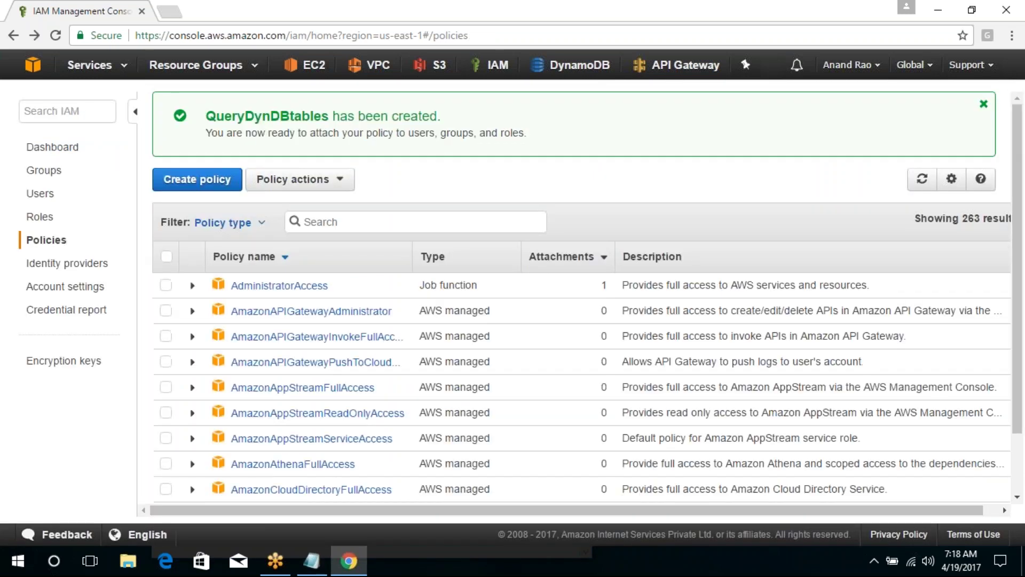
Filter the policy list to customer managed policies and open the summary of QueryDynDBtables.
{"action": "left_click_drag", "start_coordinate": [1004, 324], "coordinate": [107, 81]}
{"action": "left_click", "coordinate": [150, 361]}
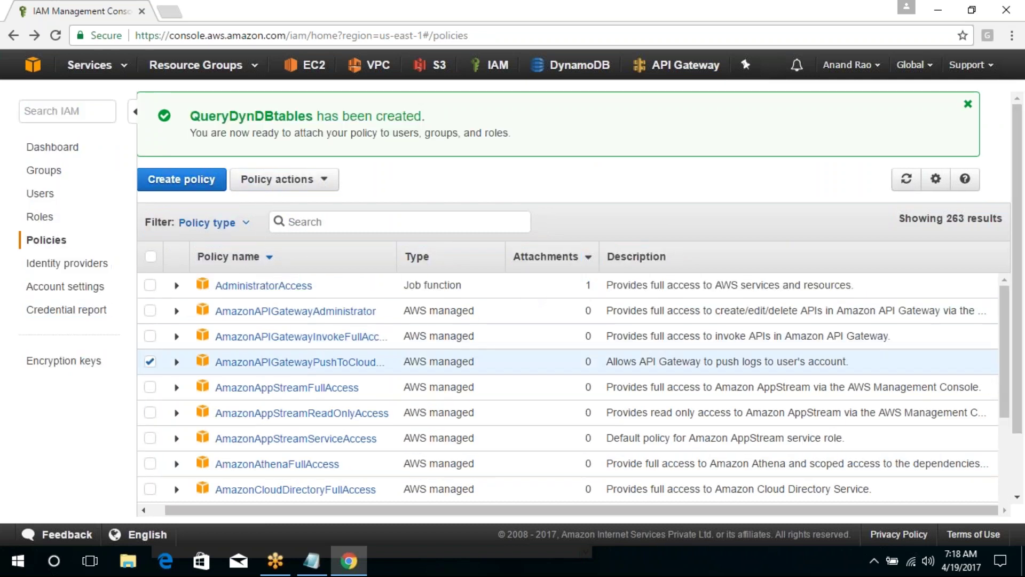
{"action": "left_click", "coordinate": [231, 226]}
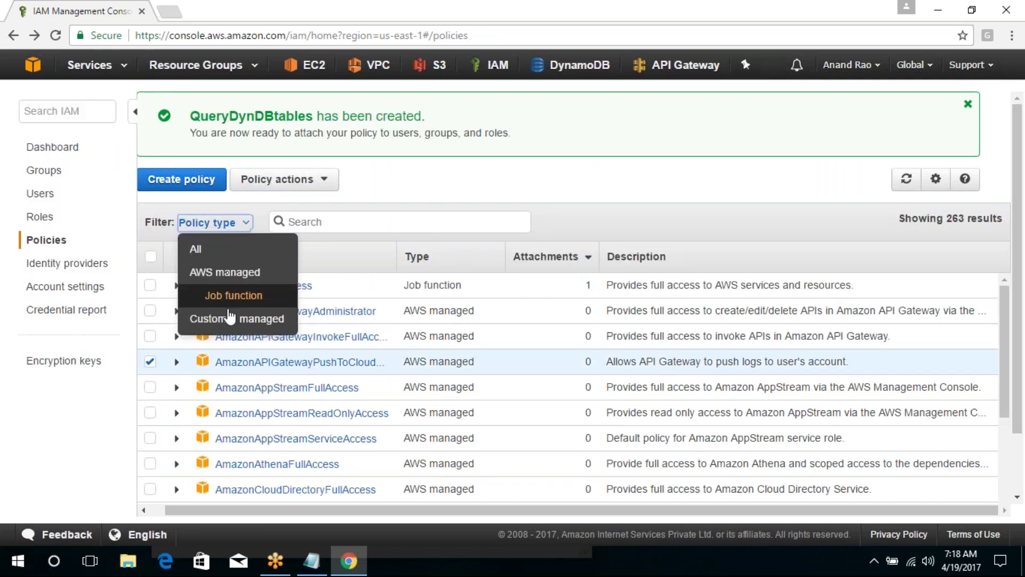
{"action": "left_click", "coordinate": [231, 320]}
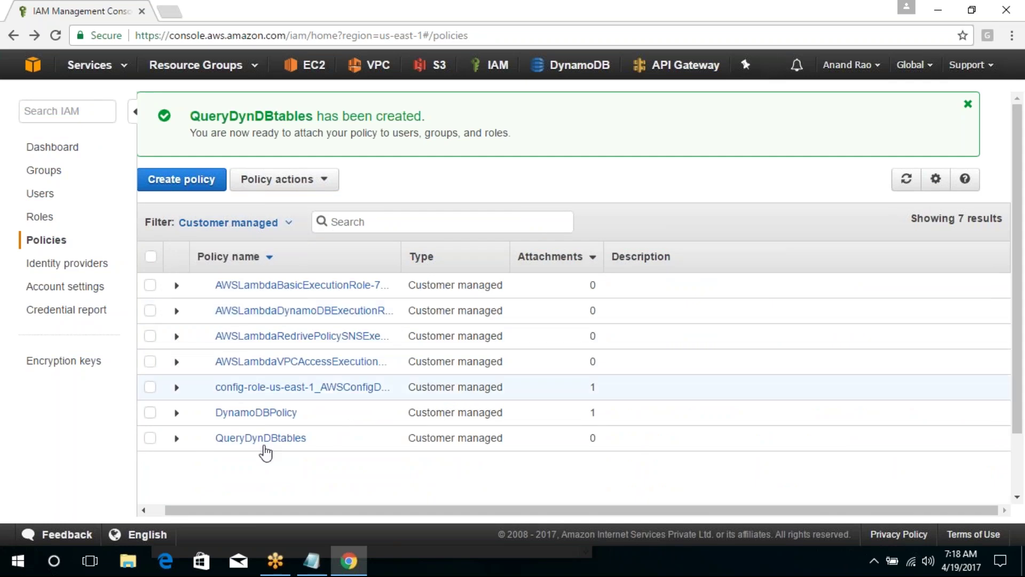
{"action": "left_click", "coordinate": [266, 439]}
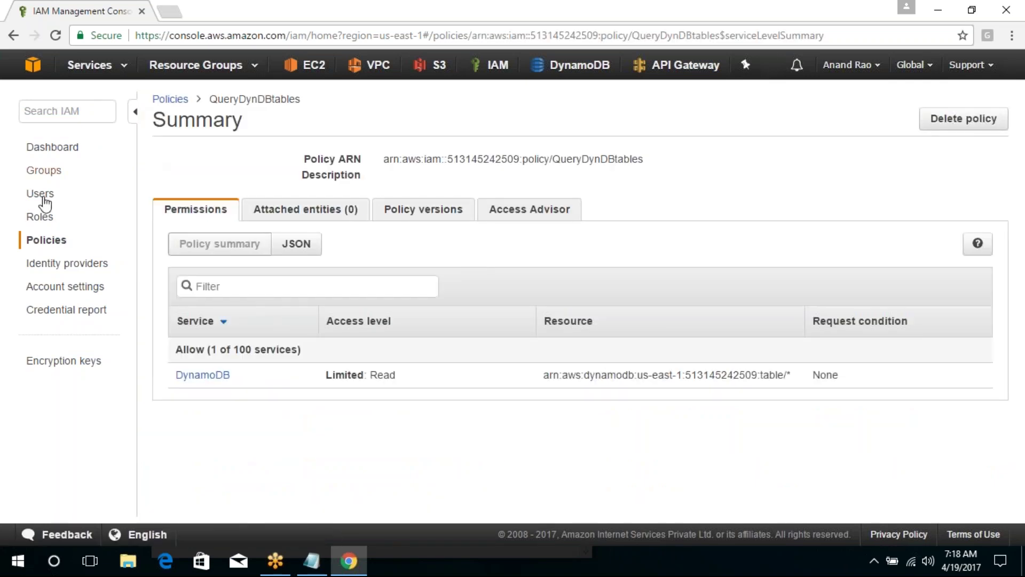
Start a new IAM role of the Amazon API Gateway service type and proceed to the review without attaching a policy.
{"action": "left_click", "coordinate": [39, 219]}
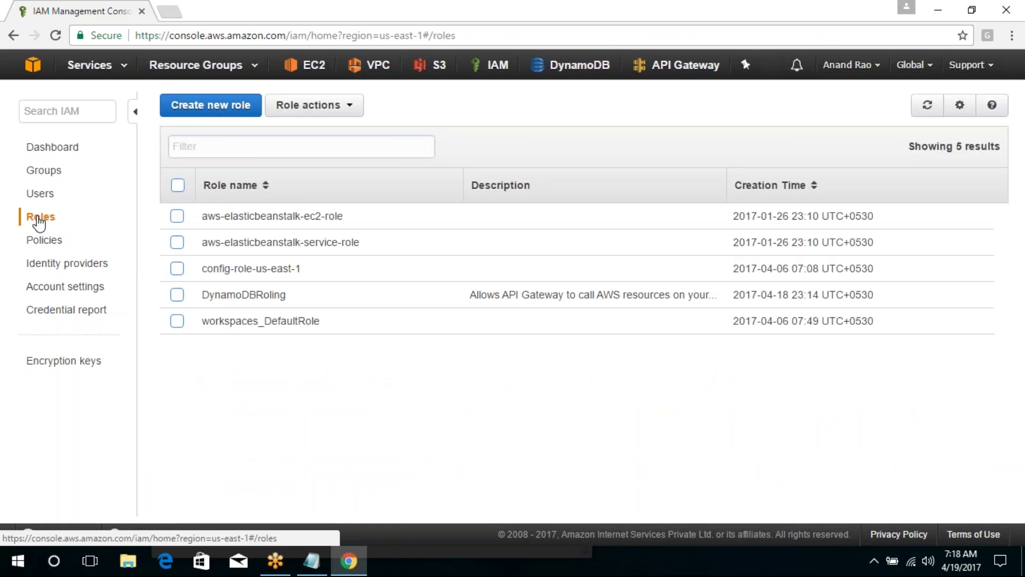
{"action": "left_click", "coordinate": [211, 105]}
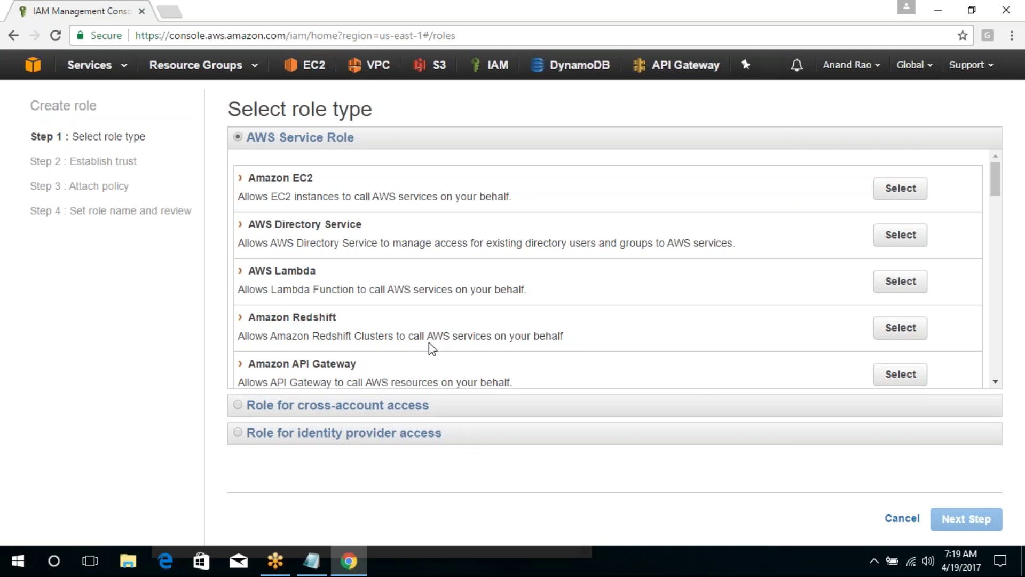
{"action": "left_click", "coordinate": [890, 373]}
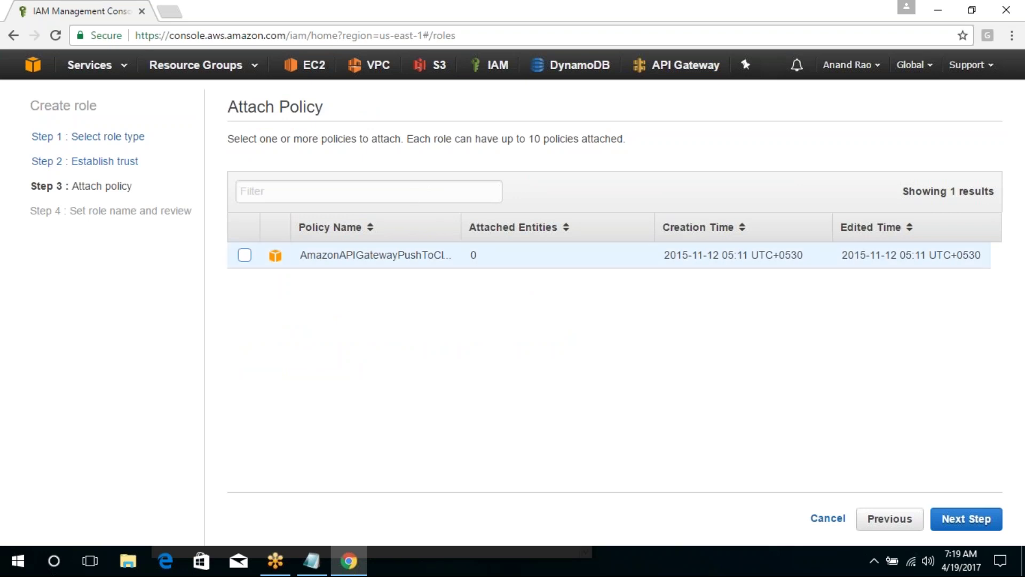
{"action": "left_click", "coordinate": [966, 519]}
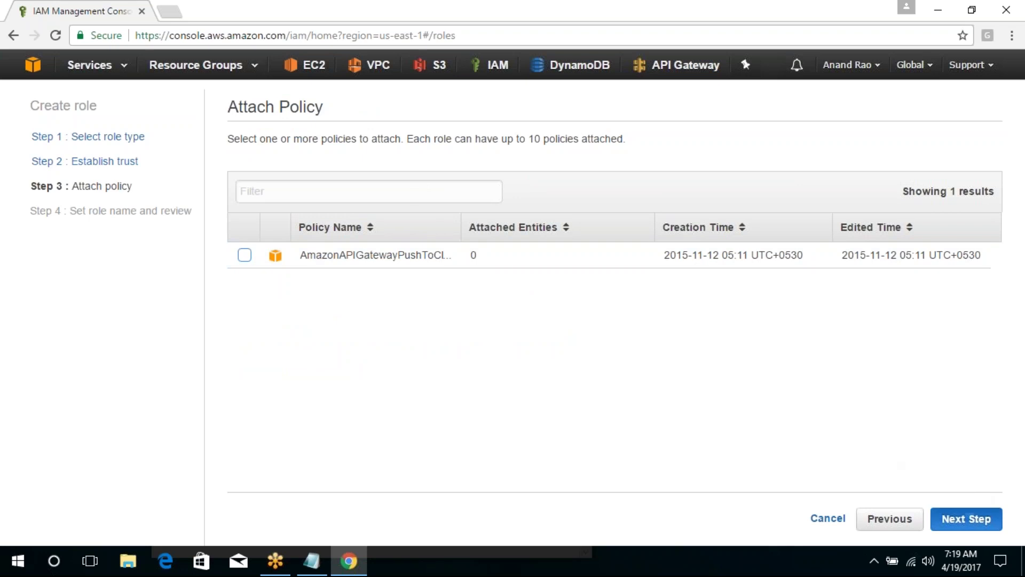
Name the role DynamoDBcustomRole and create it.
{"action": "left_click", "coordinate": [454, 165]}
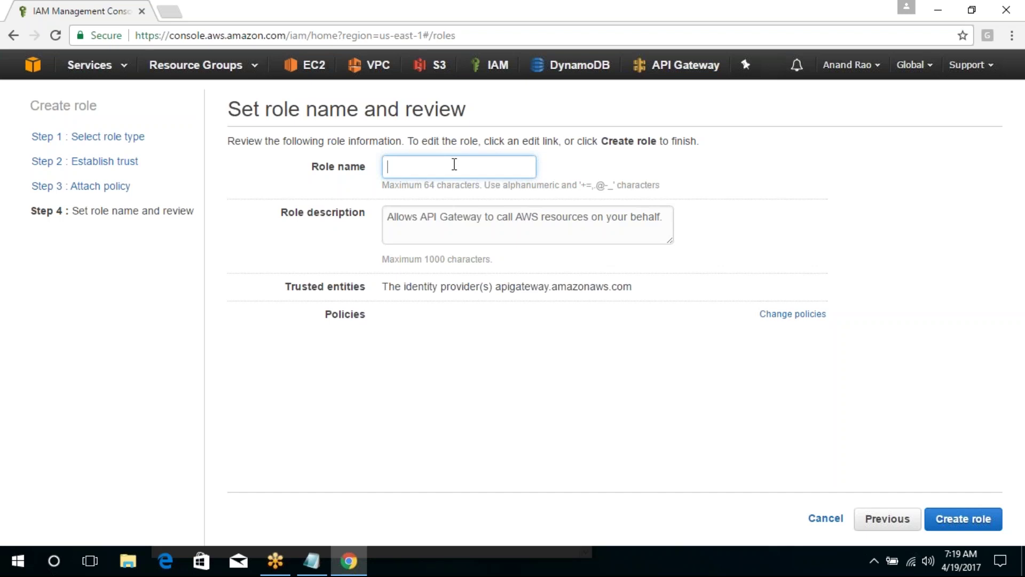
{"action": "type", "text": "DynamoDBrole"}
{"action": "key", "text": "BackSpace"}
{"action": "type", "text": "customRole"}
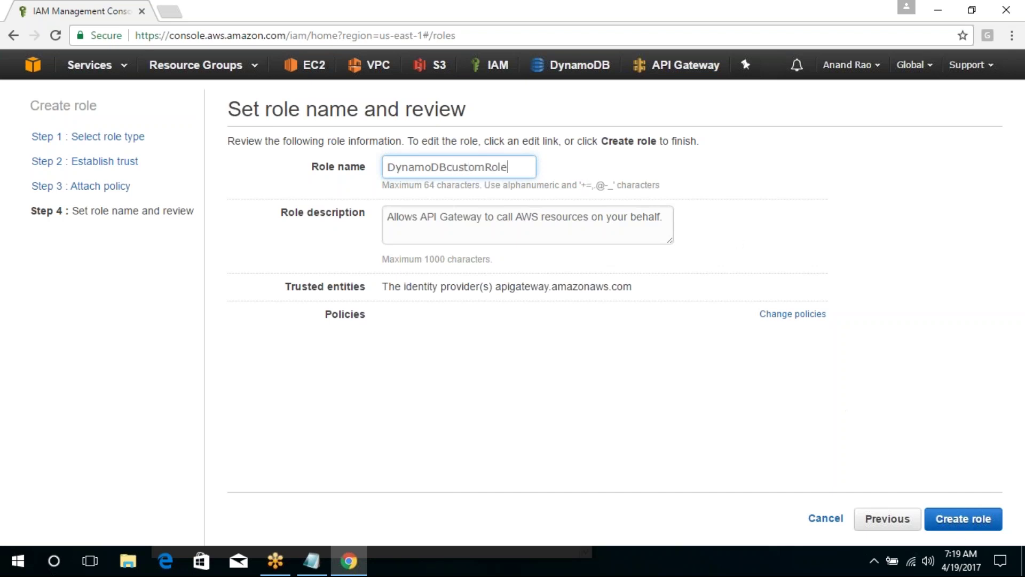
{"action": "left_click", "coordinate": [963, 518]}
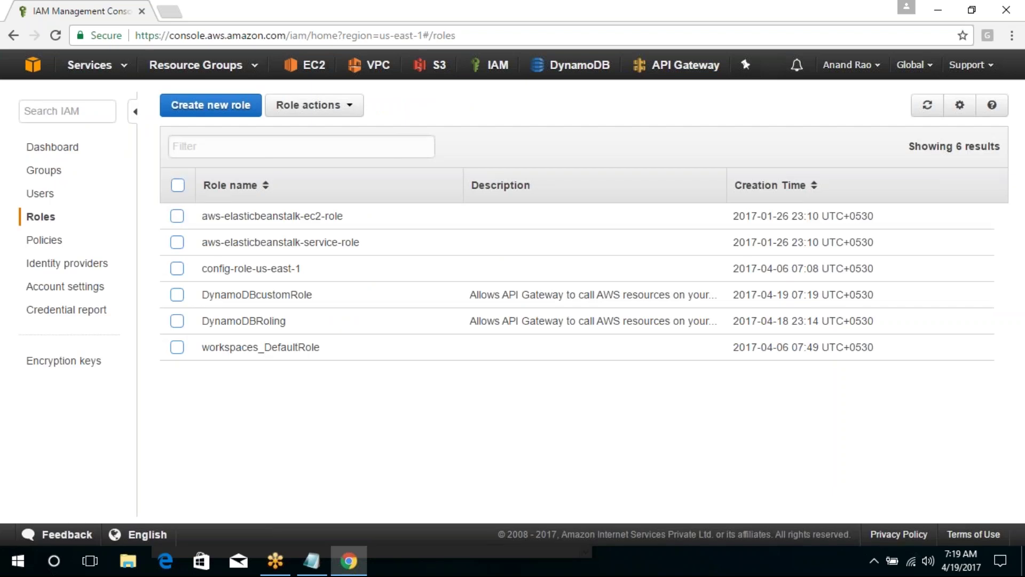
Attach the customer managed policy QueryDynDBtables to the DynamoDBcustomRole role.
{"action": "left_click", "coordinate": [244, 297]}
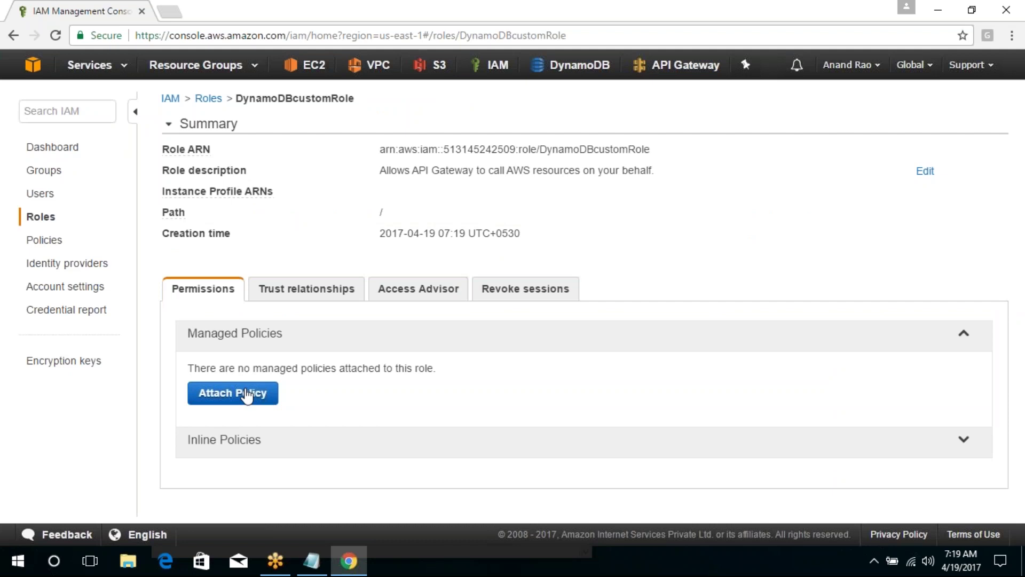
{"action": "left_click", "coordinate": [247, 396]}
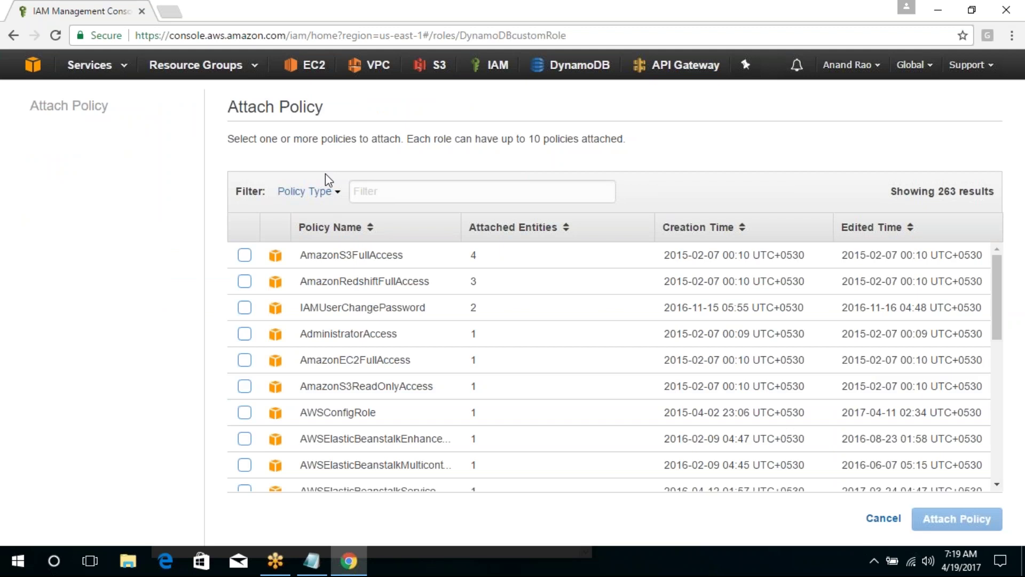
{"action": "left_click", "coordinate": [314, 191]}
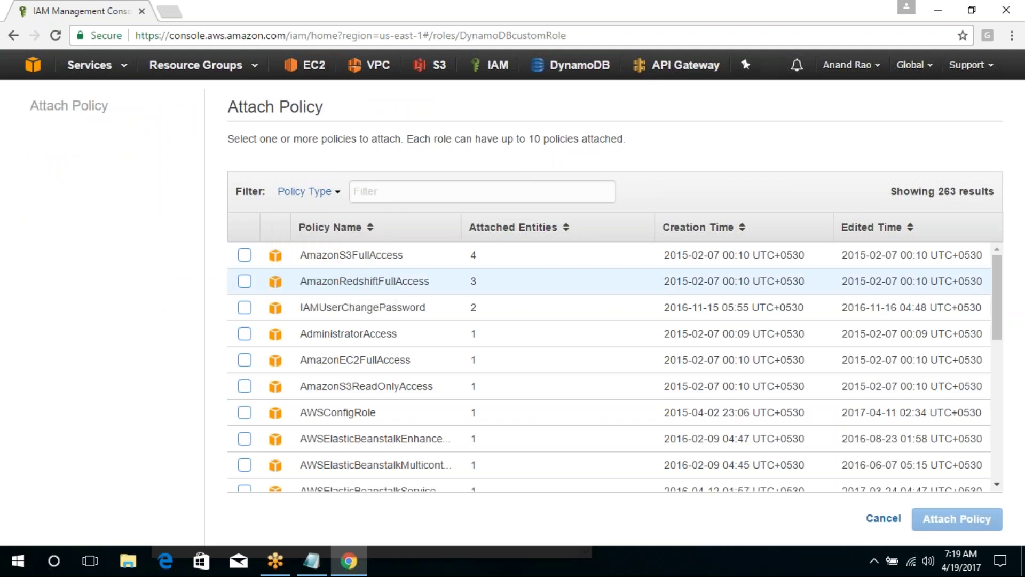
{"action": "left_click", "coordinate": [312, 191]}
{"action": "left_click", "coordinate": [306, 288]}
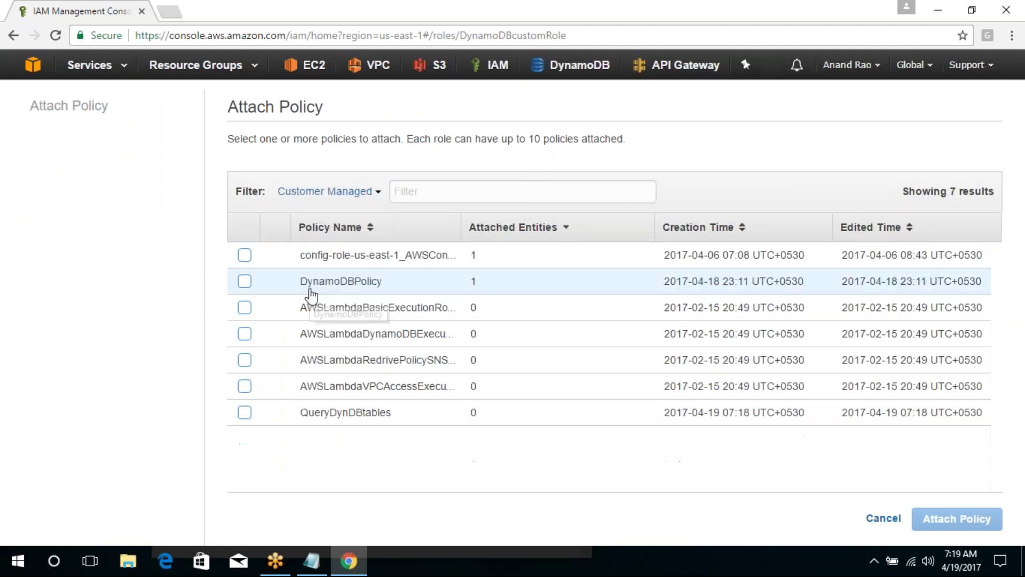
{"action": "left_click", "coordinate": [245, 414]}
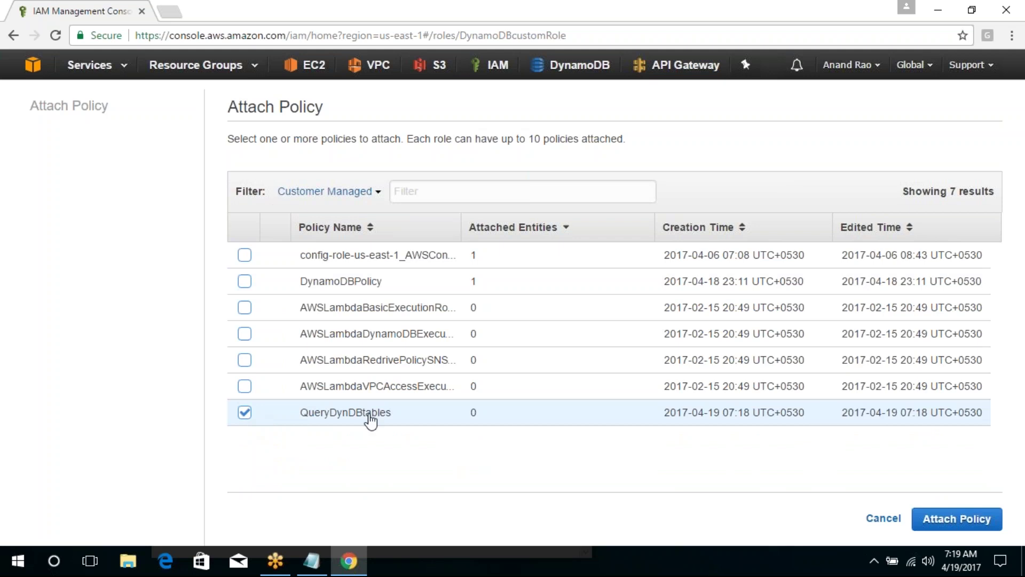
{"action": "left_click", "coordinate": [958, 518]}
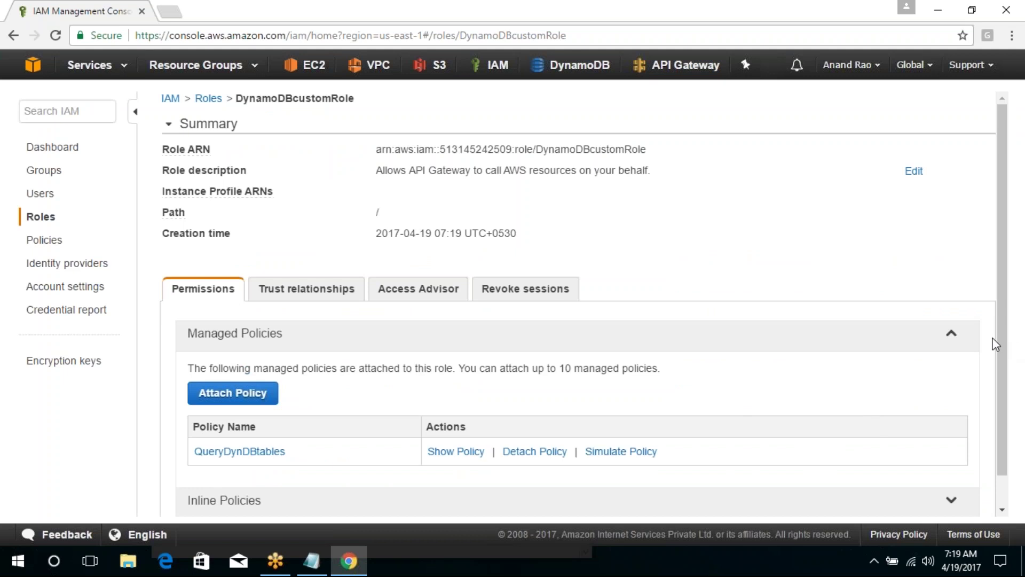
Open the attached QueryDynDBtables policy in the Policy Simulator and copy the resource ARN from its policy document.
{"action": "scroll", "coordinate": [1000, 352], "scroll_direction": "down", "scroll_amount": 1}
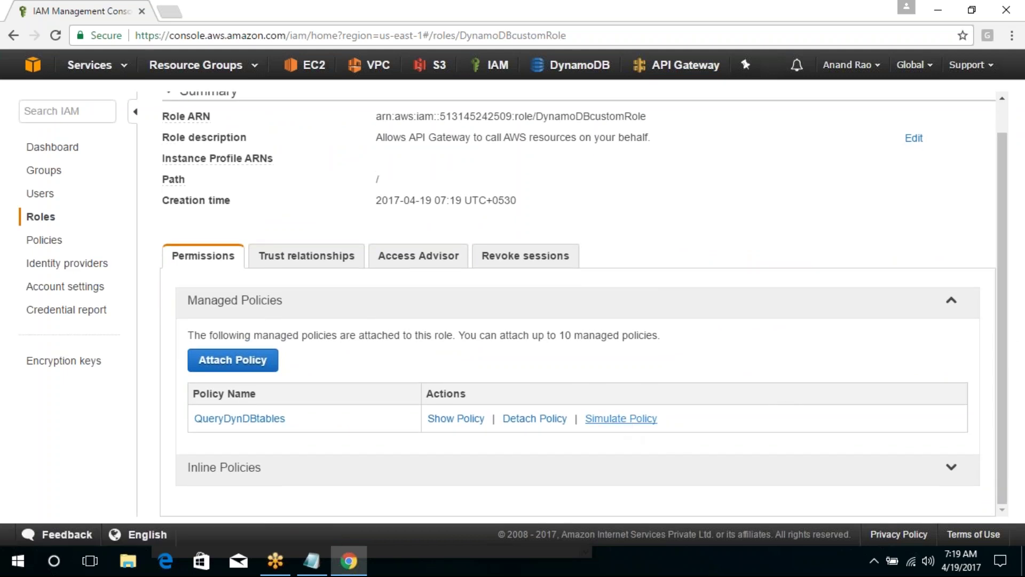
{"action": "left_click", "coordinate": [627, 420]}
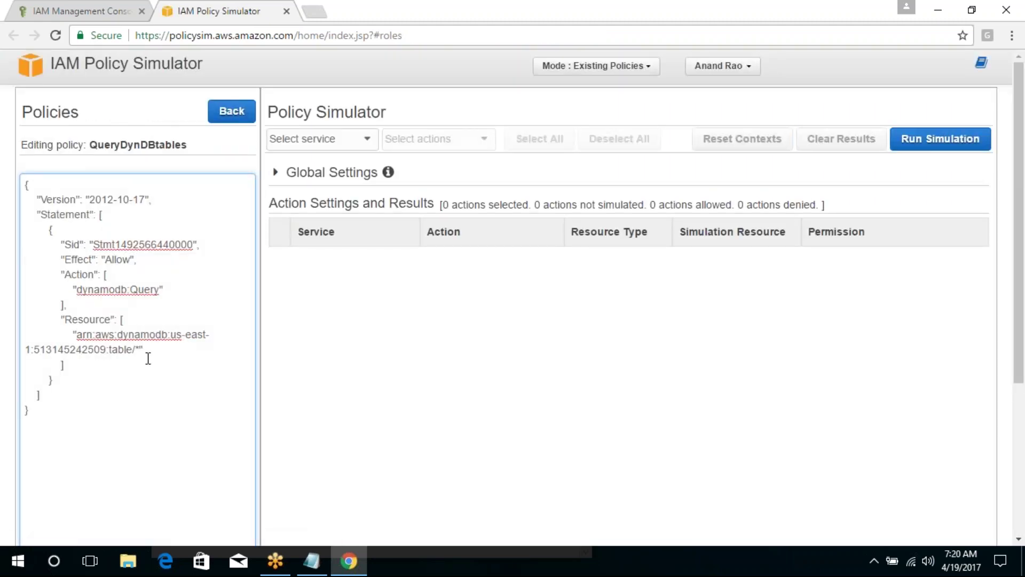
{"action": "left_click_drag", "start_coordinate": [139, 349], "coordinate": [74, 334]}
{"action": "key", "text": "ctrl+z"}
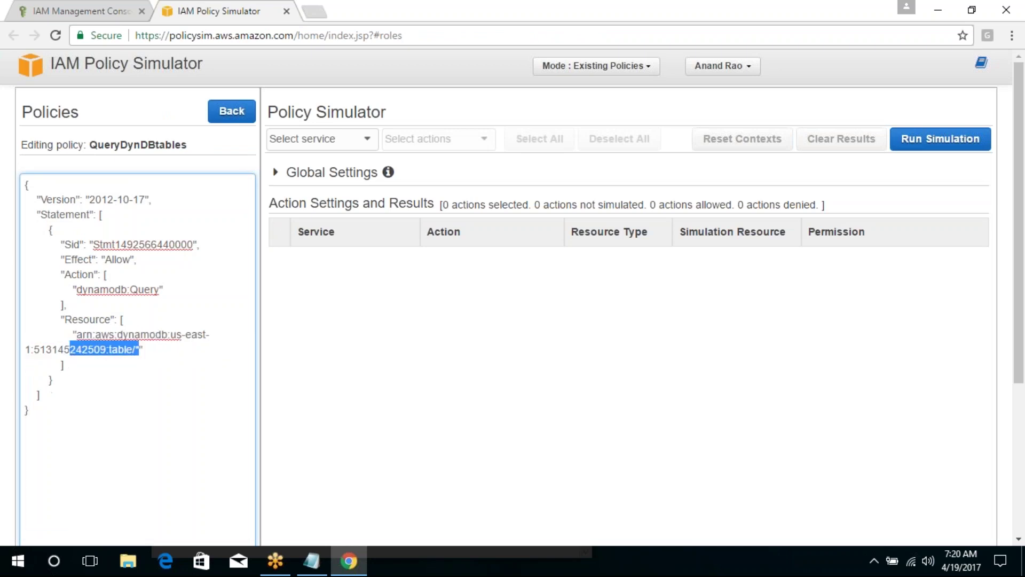
{"action": "left_click", "coordinate": [82, 335], "text": "shift"}
{"action": "left_click", "coordinate": [76, 334], "text": "shift"}
{"action": "key", "text": "ctrl+c"}
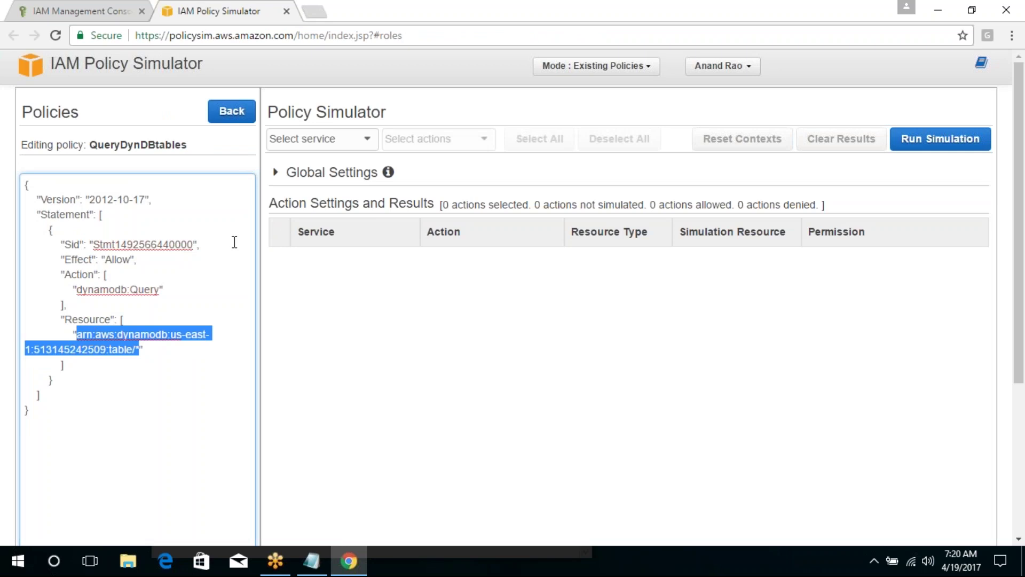
Choose the DynamoDB service and its Query action in the simulator, and run the simulation with the default resource.
{"action": "left_click", "coordinate": [320, 139]}
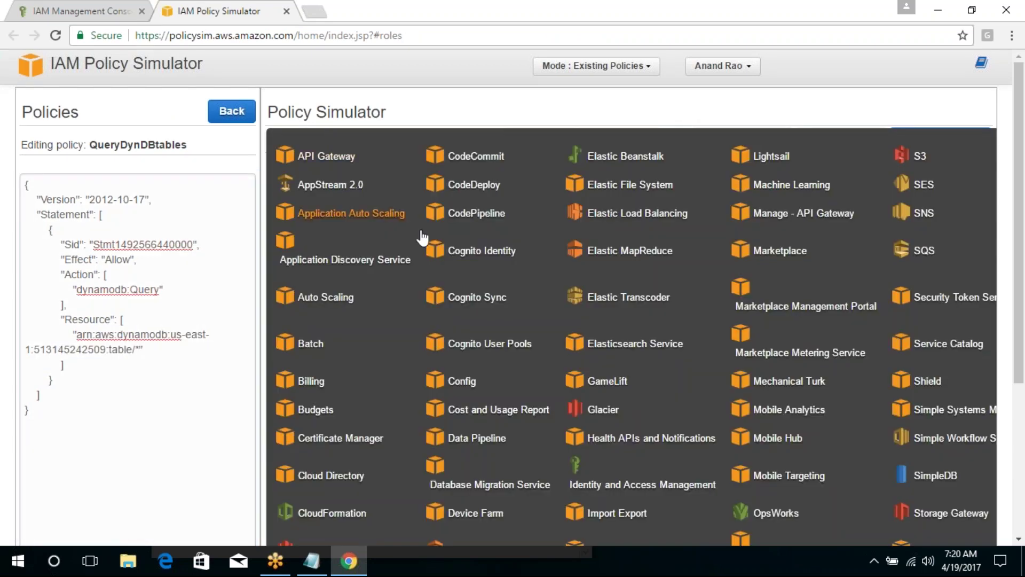
{"action": "left_click_drag", "start_coordinate": [1019, 257], "coordinate": [1019, 311]}
{"action": "left_click_drag", "start_coordinate": [472, 277], "coordinate": [531, 433]}
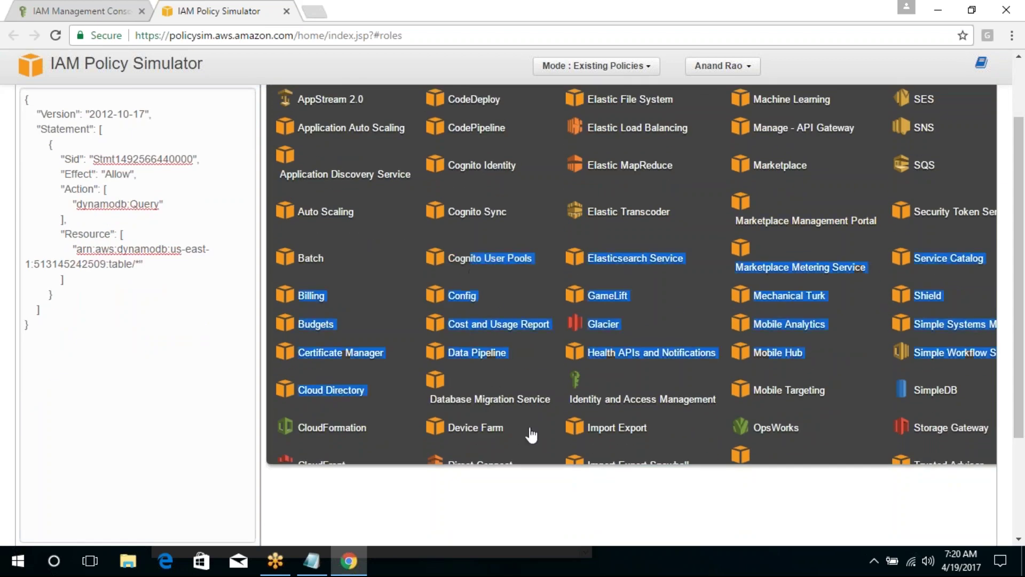
{"action": "left_click_drag", "start_coordinate": [1013, 167], "coordinate": [1020, 145]}
{"action": "left_click", "coordinate": [451, 119]}
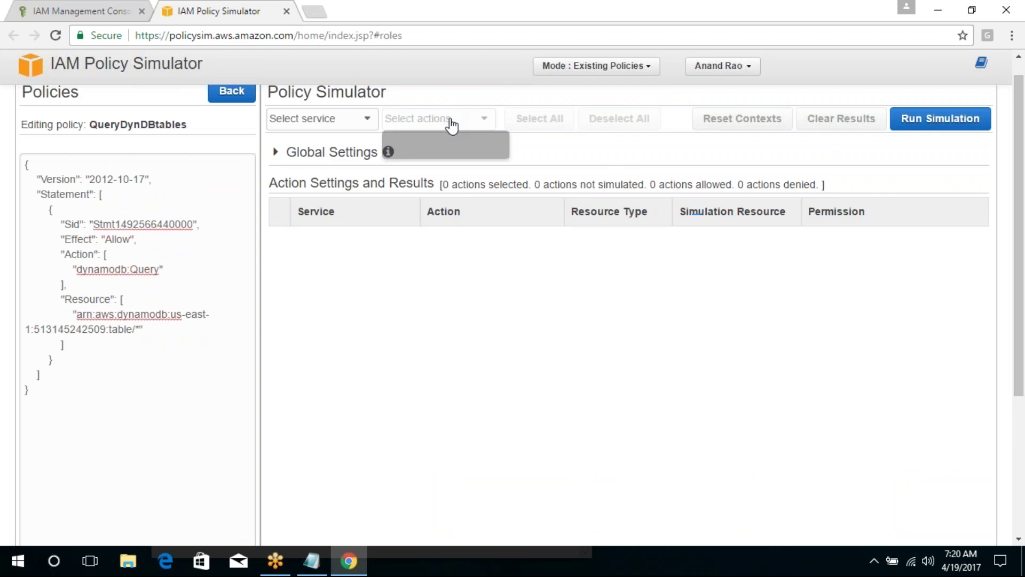
{"action": "left_click", "coordinate": [309, 121]}
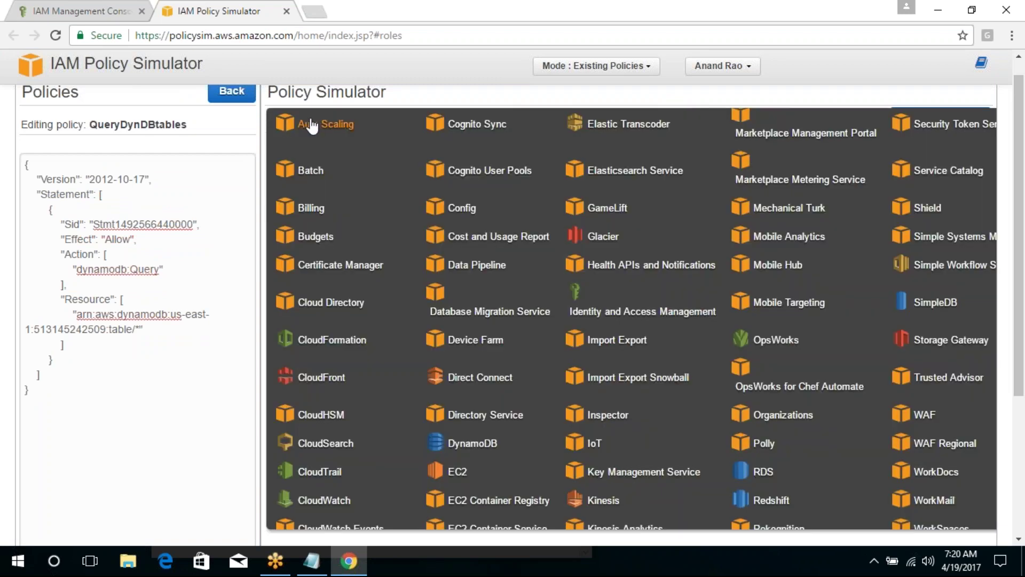
{"action": "left_click", "coordinate": [478, 446]}
{"action": "left_click", "coordinate": [458, 118]}
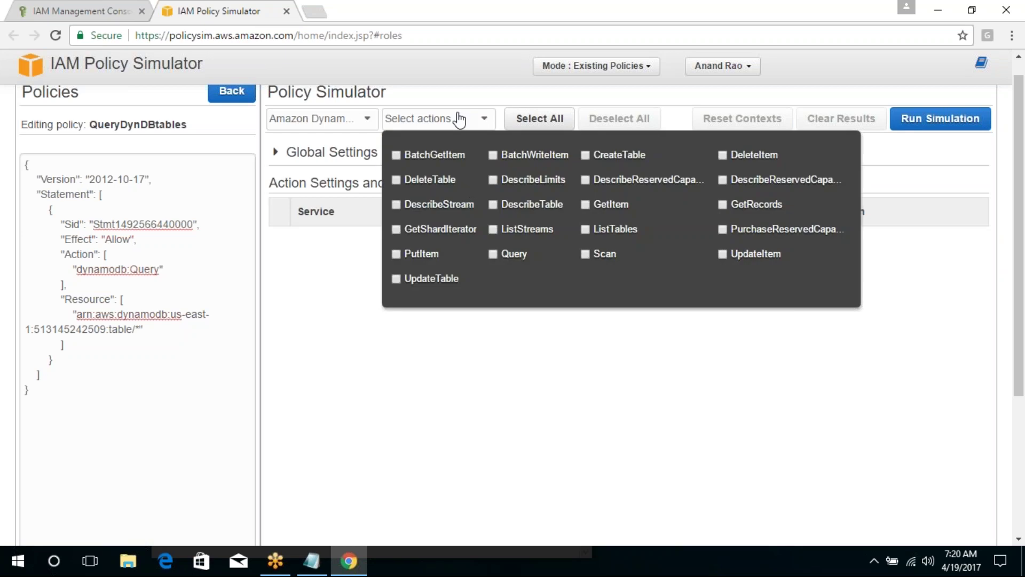
{"action": "left_click", "coordinate": [492, 254]}
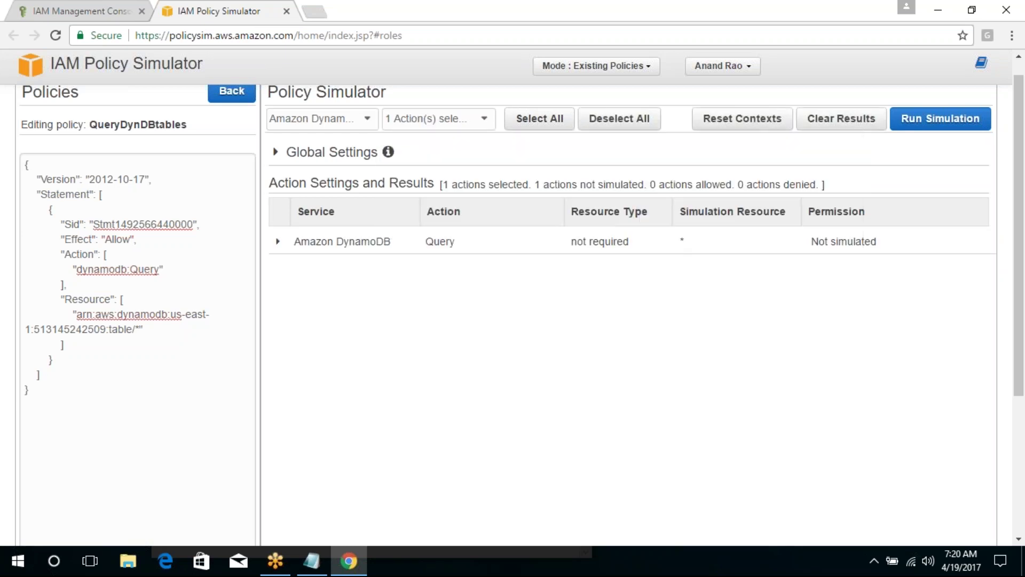
{"action": "left_click", "coordinate": [931, 114]}
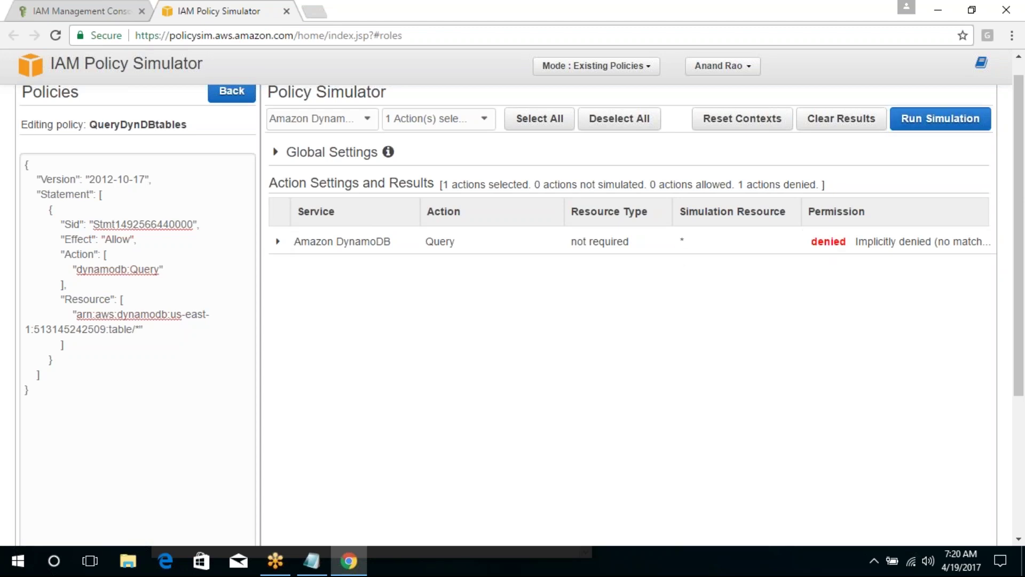
Set the Query action's simulation resource to the copied table ARN and rerun the simulation.
{"action": "left_click", "coordinate": [276, 241]}
{"action": "left_click", "coordinate": [433, 301]}
{"action": "key", "text": "ctrl+v"}
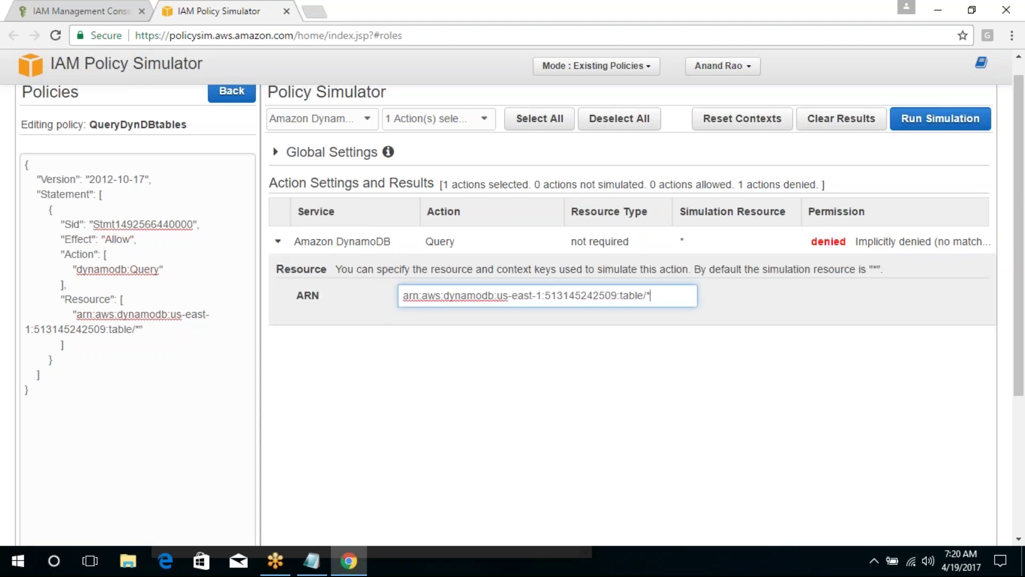
{"action": "left_click", "coordinate": [956, 120]}
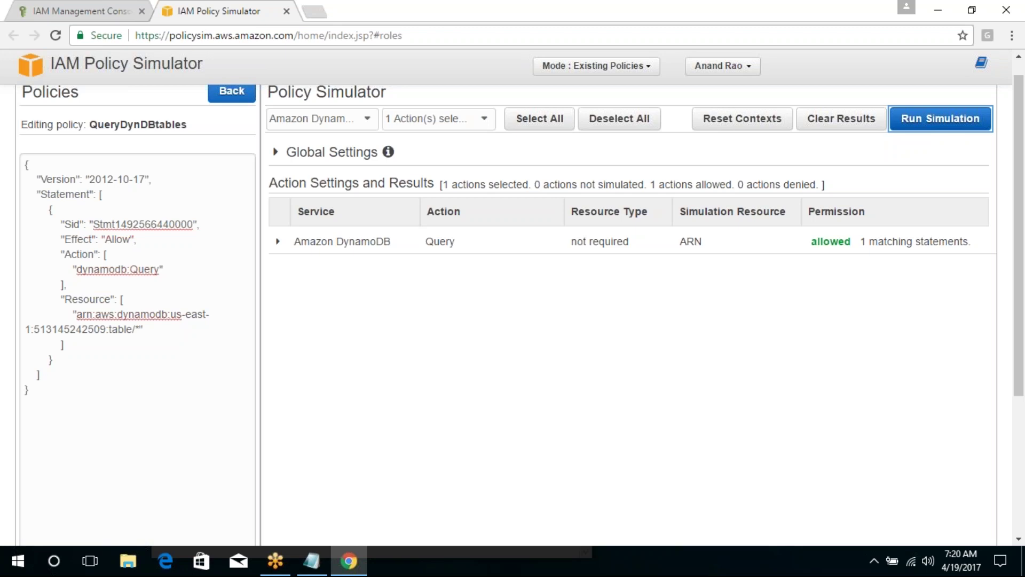
Close the policy simulator and open the API Gateway service in the AWS console.
{"action": "scroll", "coordinate": [1018, 186], "scroll_direction": "up", "scroll_amount": 1}
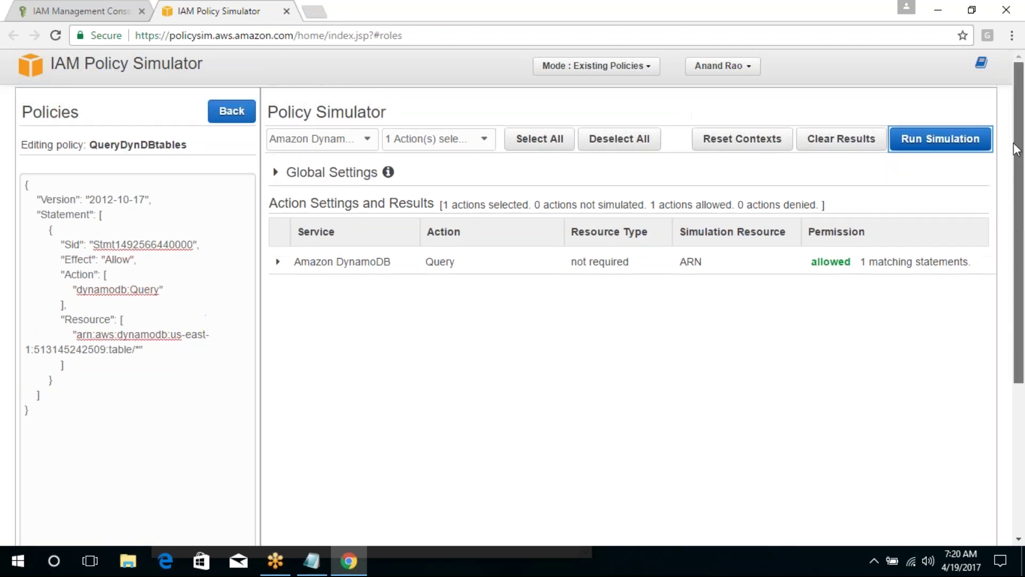
{"action": "left_click", "coordinate": [286, 11]}
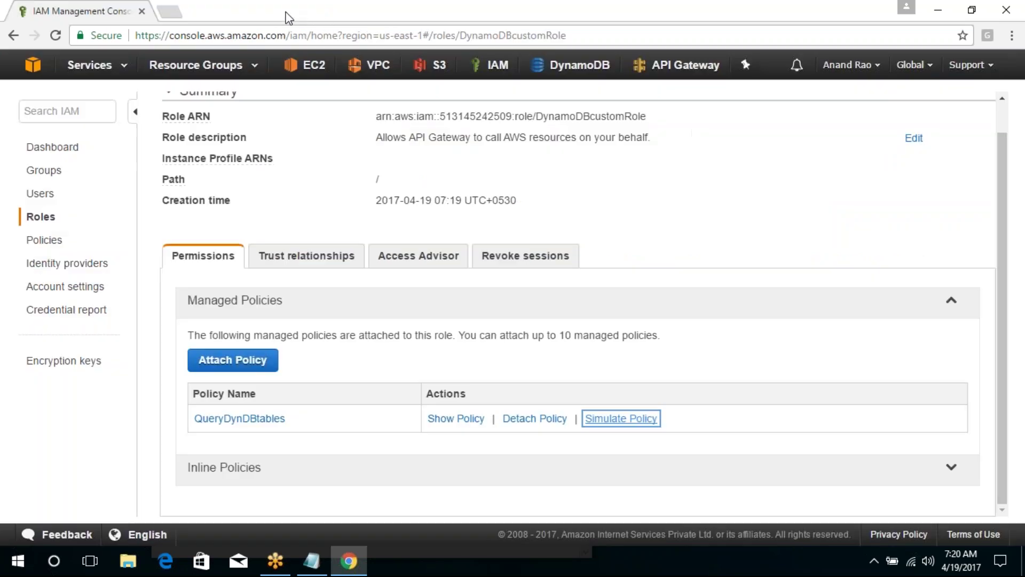
{"action": "left_click", "coordinate": [50, 150]}
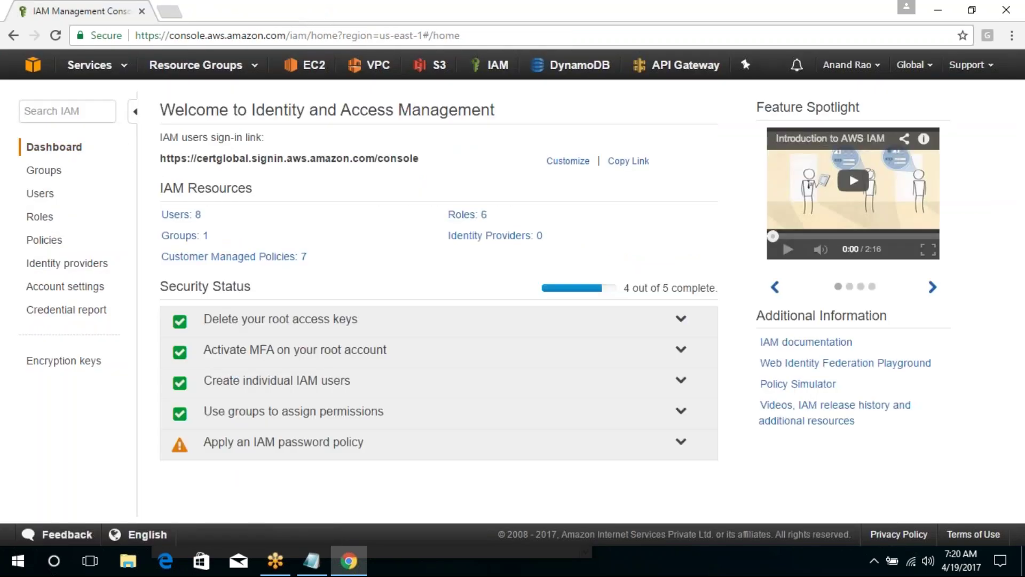
{"action": "left_click", "coordinate": [90, 65]}
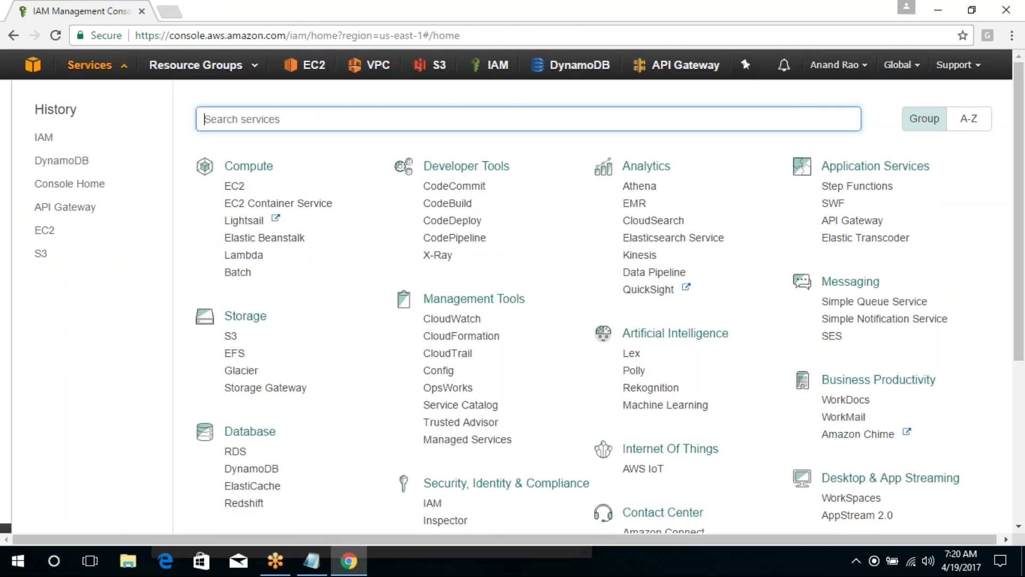
{"action": "type", "text": "gat"}
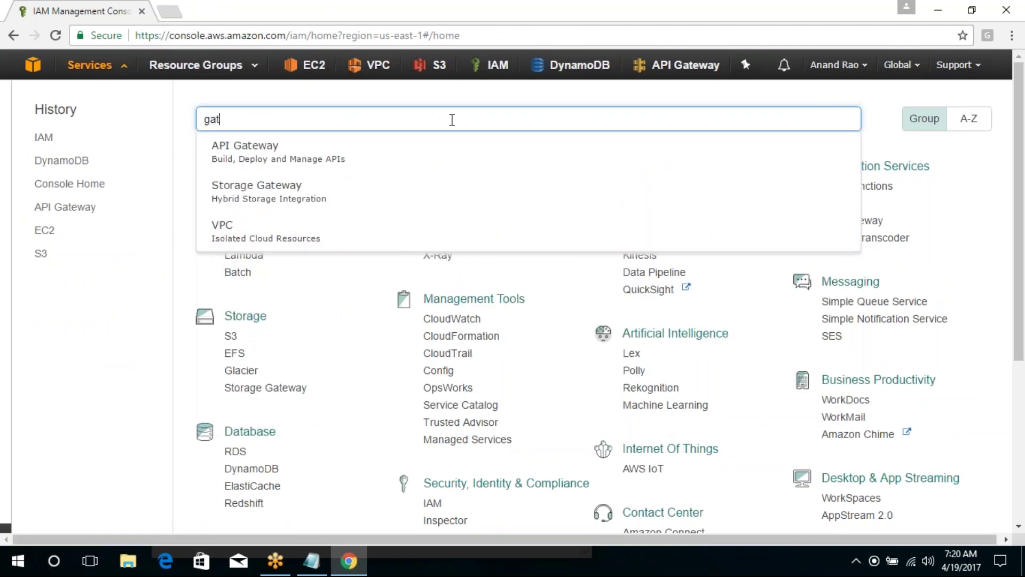
{"action": "left_click", "coordinate": [382, 169]}
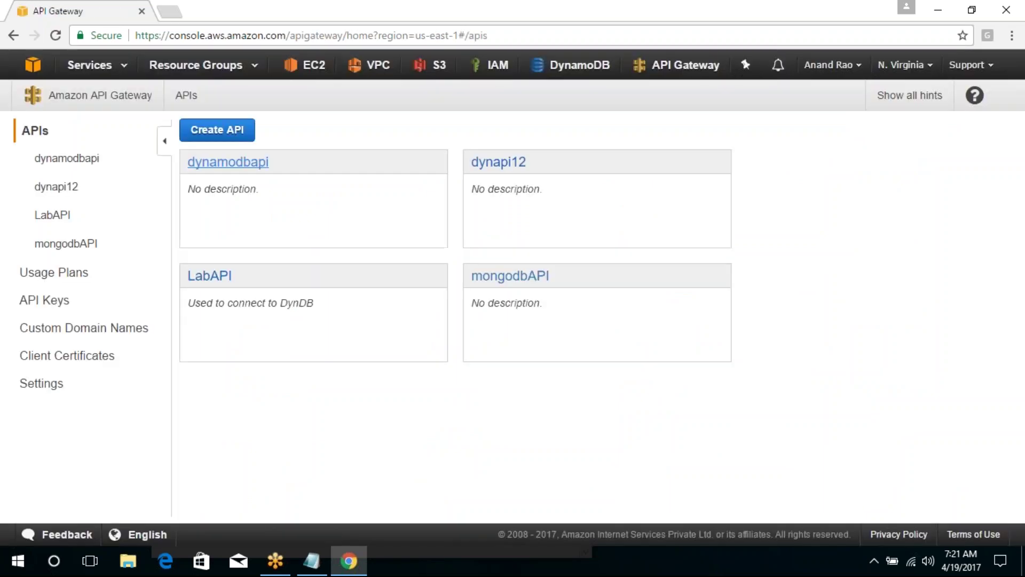
Create a new API named WilsonsAPP with no description.
{"action": "left_click", "coordinate": [223, 131]}
{"action": "left_click", "coordinate": [444, 283]}
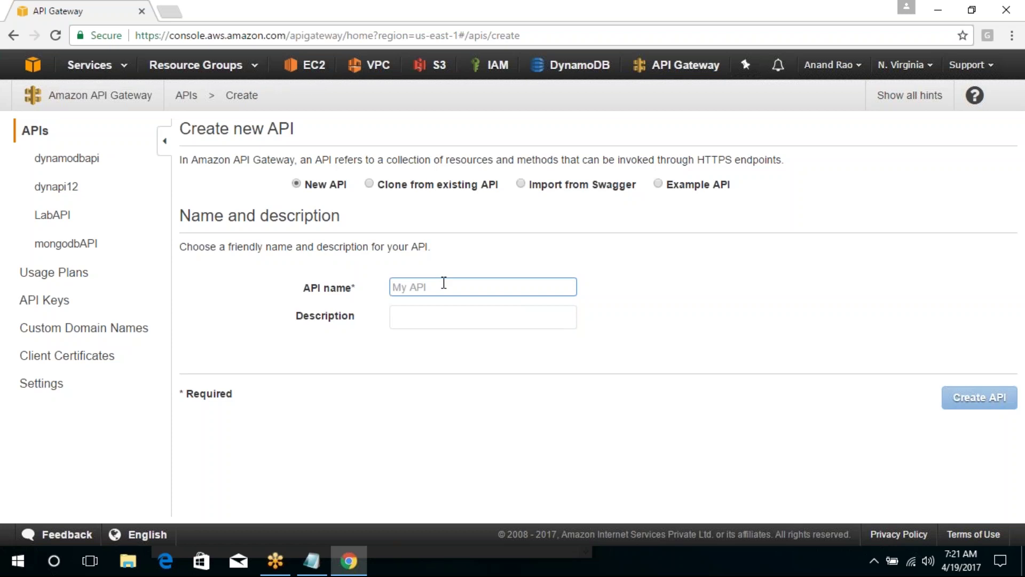
{"action": "type", "text": "Wilsons"}
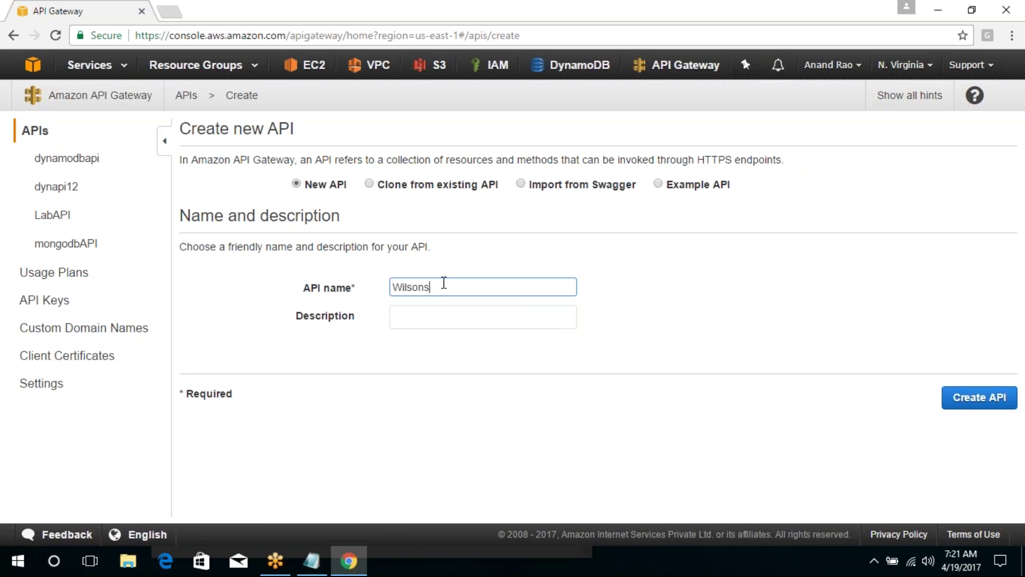
{"action": "type", "text": "APP"}
{"action": "key", "text": "Tab"}
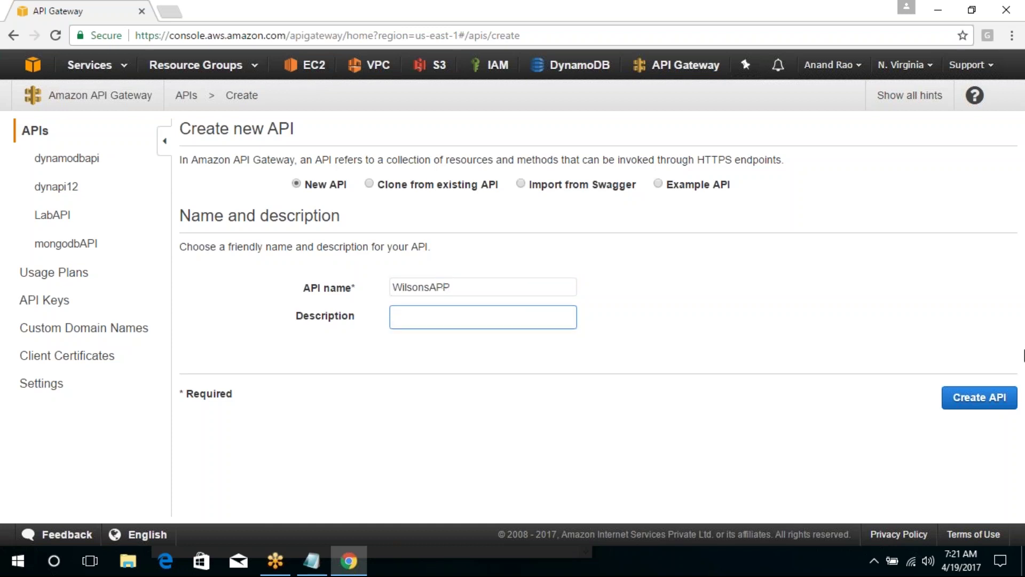
{"action": "left_click", "coordinate": [986, 402]}
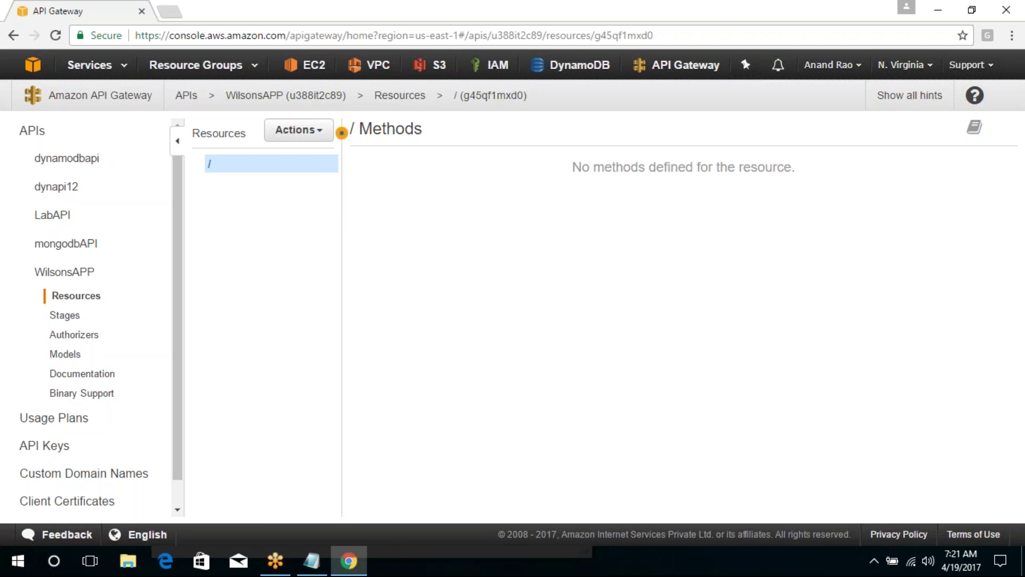
Create a child resource named myid with the path myid under the WilsonsAPP root resource.
{"action": "left_click", "coordinate": [293, 130]}
{"action": "left_click", "coordinate": [206, 238]}
{"action": "left_click", "coordinate": [294, 131]}
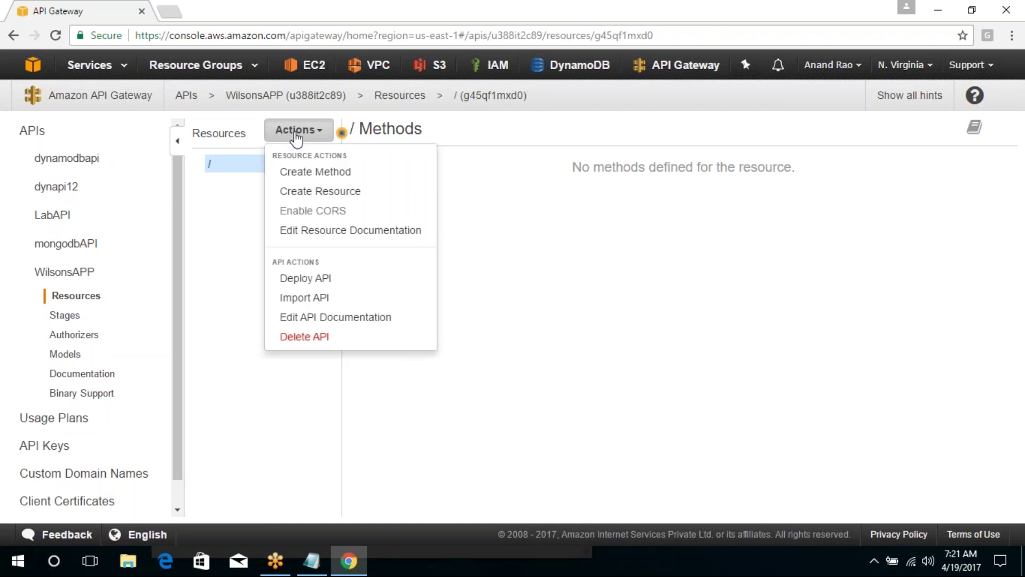
{"action": "left_click", "coordinate": [310, 193]}
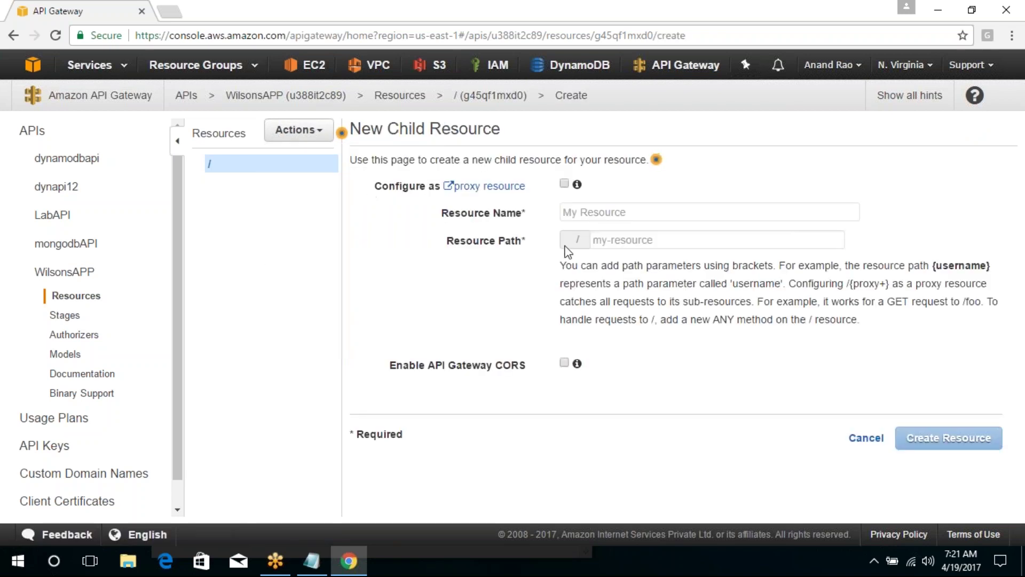
{"action": "left_click", "coordinate": [593, 212]}
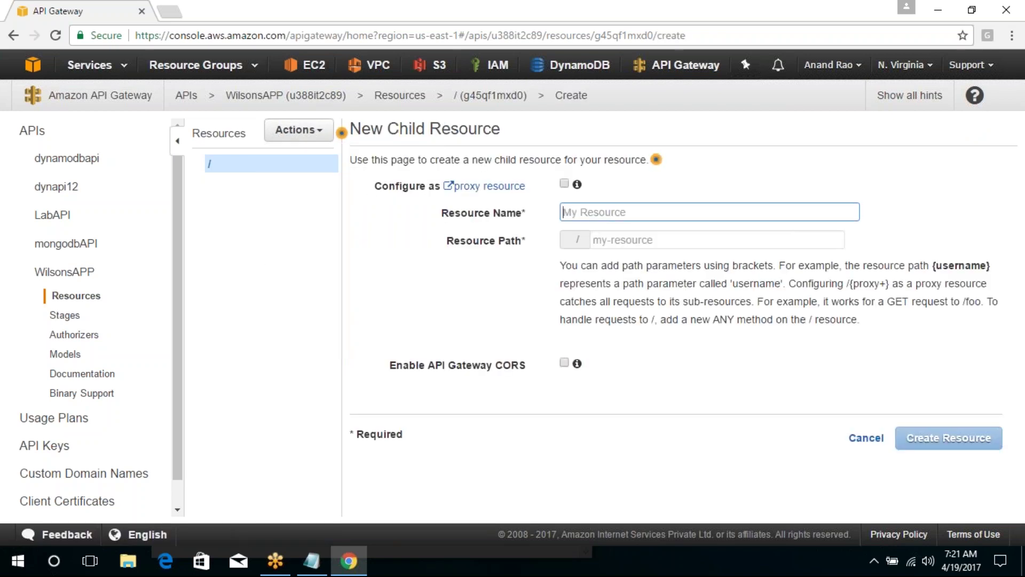
{"action": "type", "text": "myid"}
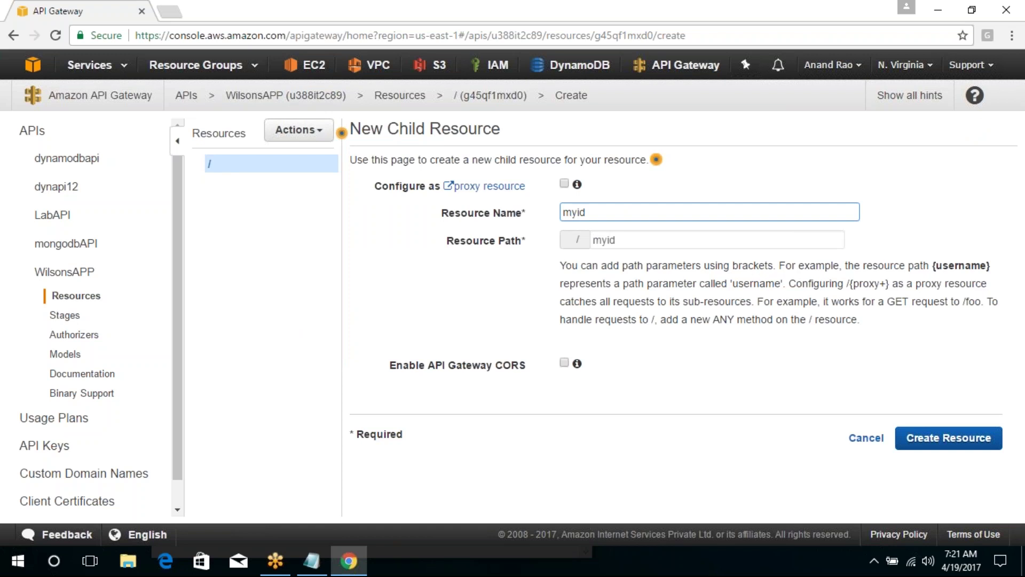
{"action": "left_click", "coordinate": [949, 438]}
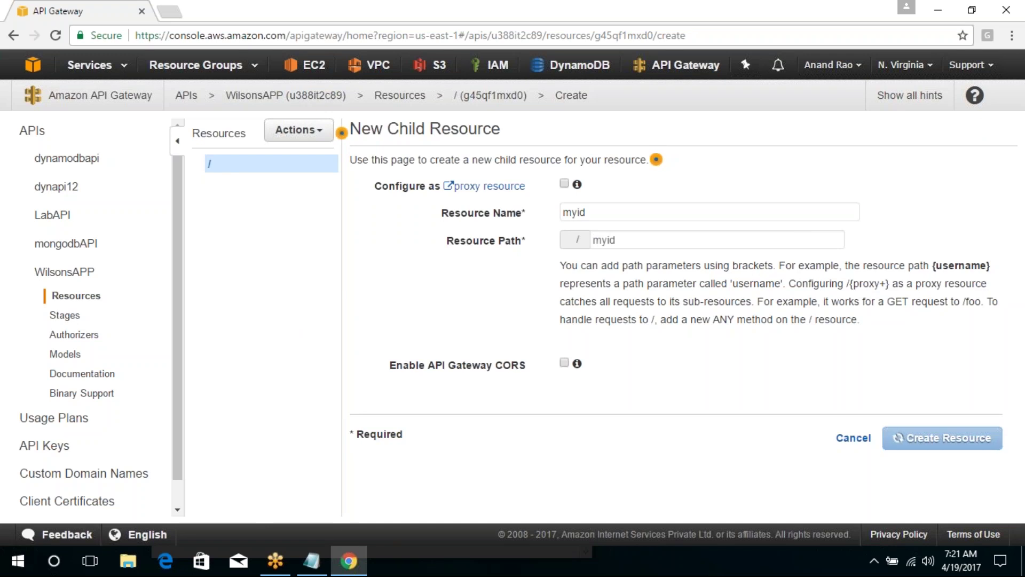
Create a child resource named myid under /myid, with the path parameter {myid} as its resource path.
{"action": "left_click", "coordinate": [311, 137]}
{"action": "left_click", "coordinate": [322, 193]}
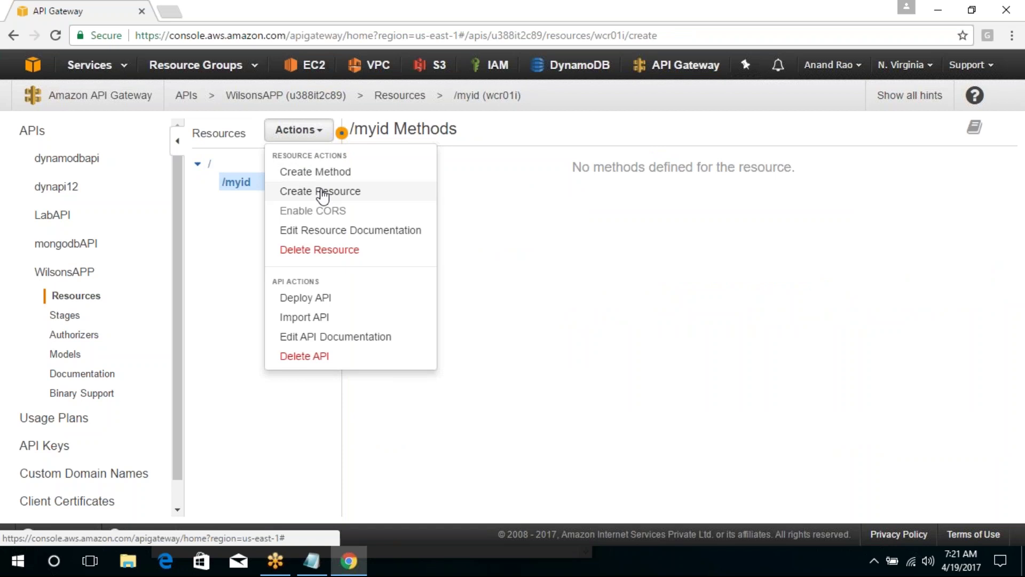
{"action": "left_click", "coordinate": [624, 211]}
{"action": "type", "text": "myid"}
{"action": "key", "text": "Tab"}
{"action": "key", "text": "End"}
{"action": "type", "text": "}"}
{"action": "key", "text": "Home"}
{"action": "type", "text": "{"}
{"action": "left_click", "coordinate": [950, 440]}
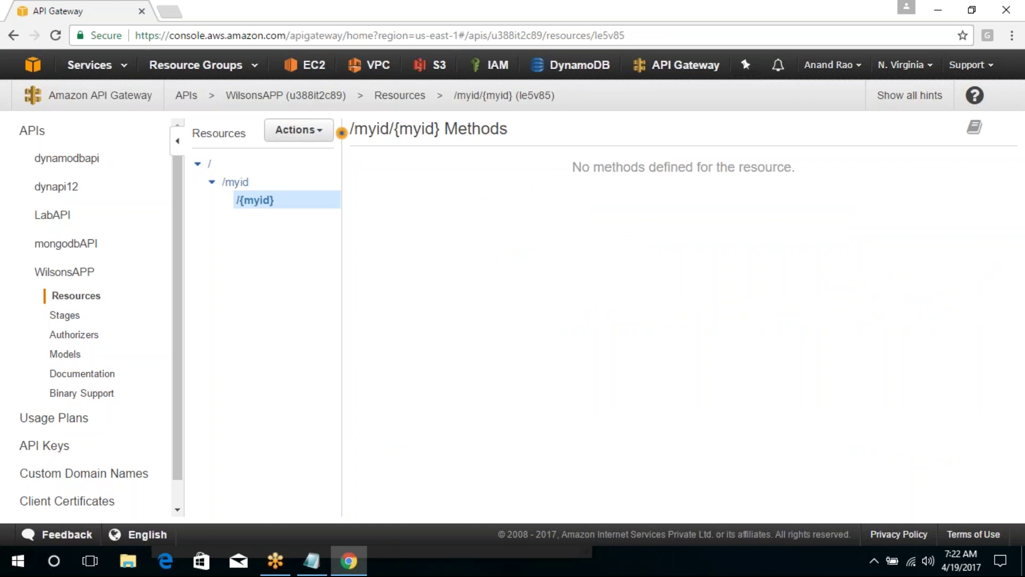
Add a GET method to the /myid/{myid} resource.
{"action": "left_click", "coordinate": [312, 131]}
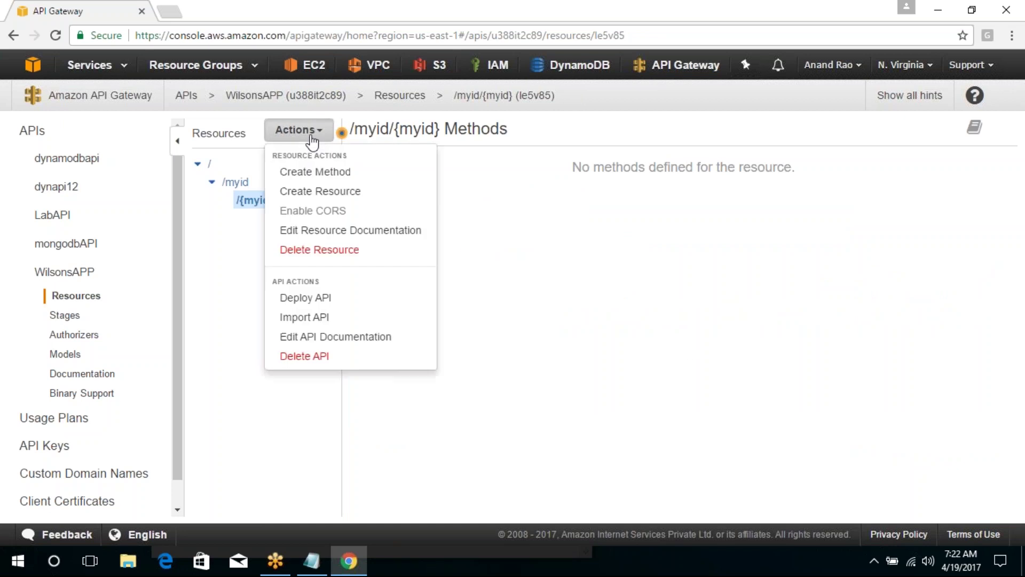
{"action": "left_click", "coordinate": [325, 172]}
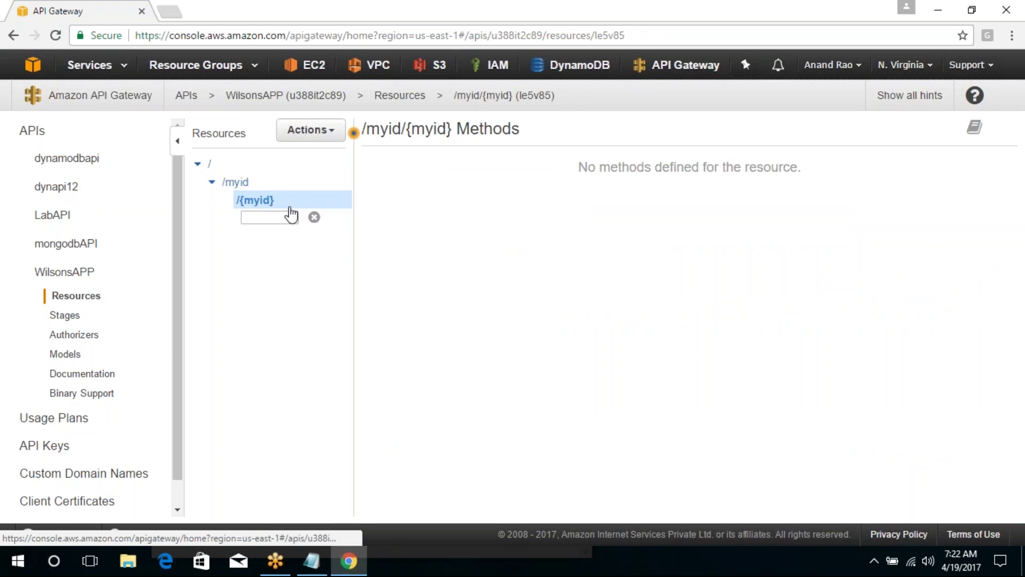
{"action": "left_click", "coordinate": [262, 219]}
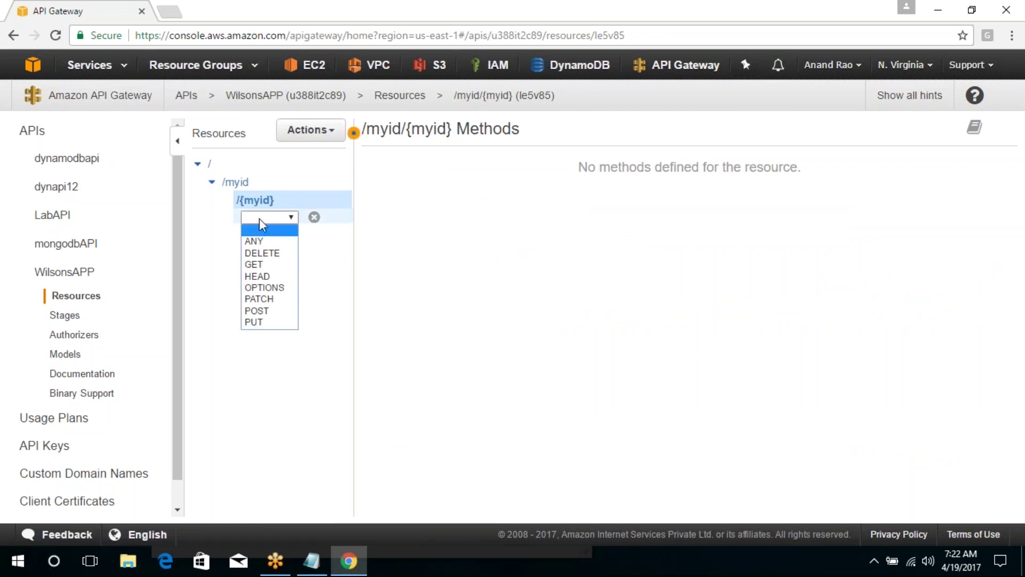
{"action": "left_click", "coordinate": [255, 265]}
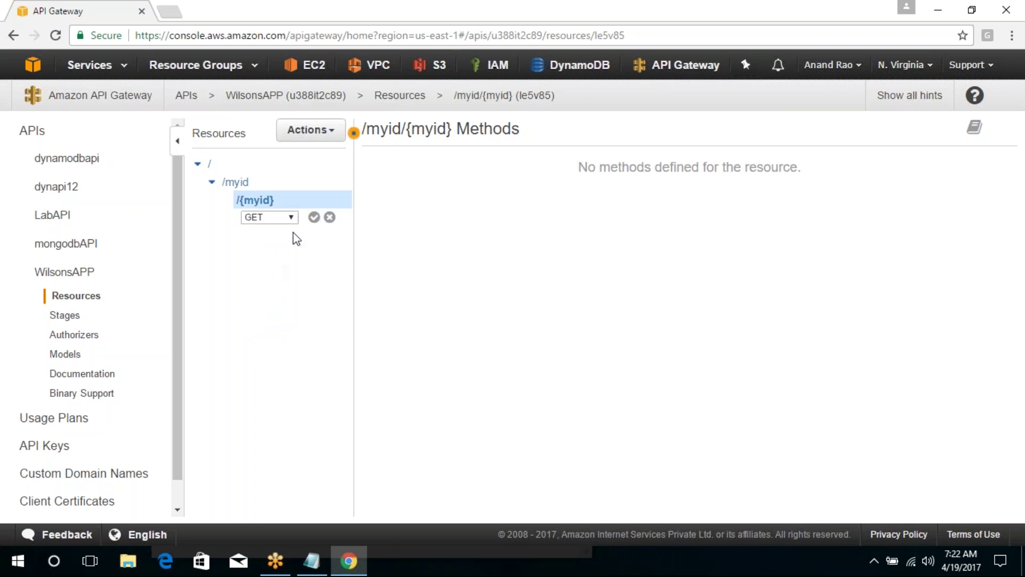
{"action": "left_click", "coordinate": [314, 217]}
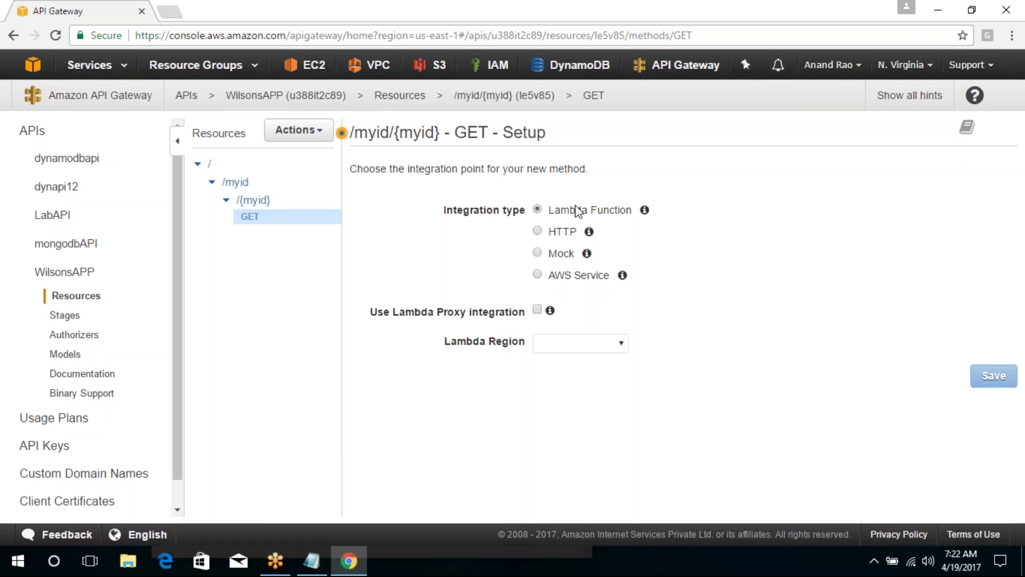
Set the GET method's integration type to AWS Service, with region us-east-1 and service DynamoDB.
{"action": "left_click", "coordinate": [538, 274]}
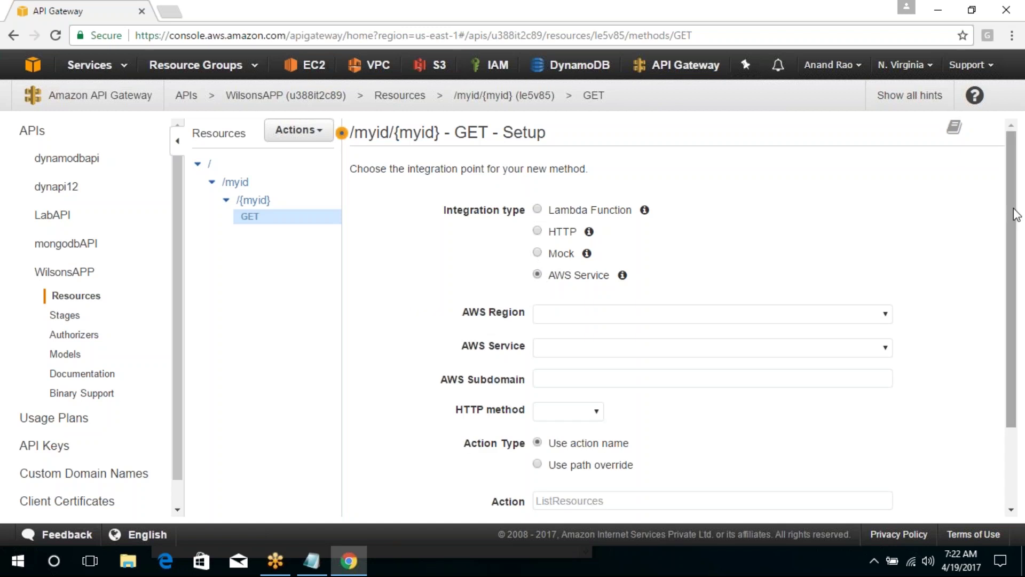
{"action": "left_click_drag", "start_coordinate": [1018, 222], "coordinate": [1020, 291]}
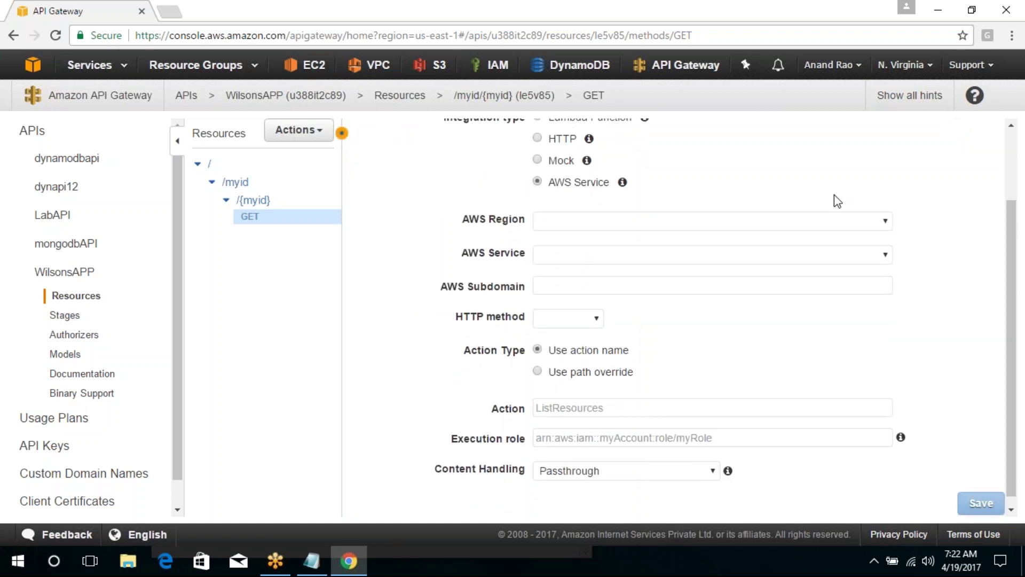
{"action": "left_click", "coordinate": [883, 222]}
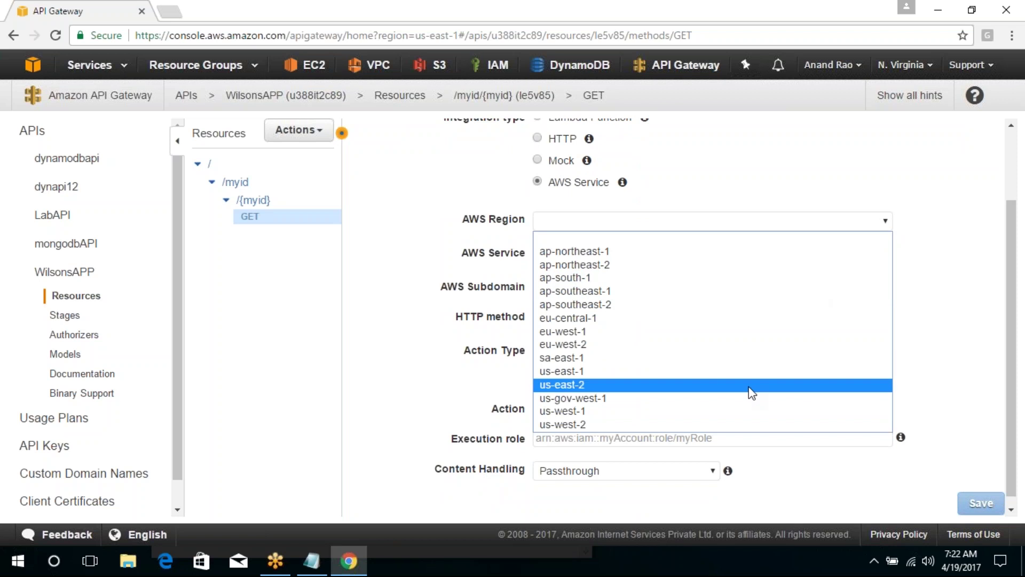
{"action": "left_click", "coordinate": [753, 374]}
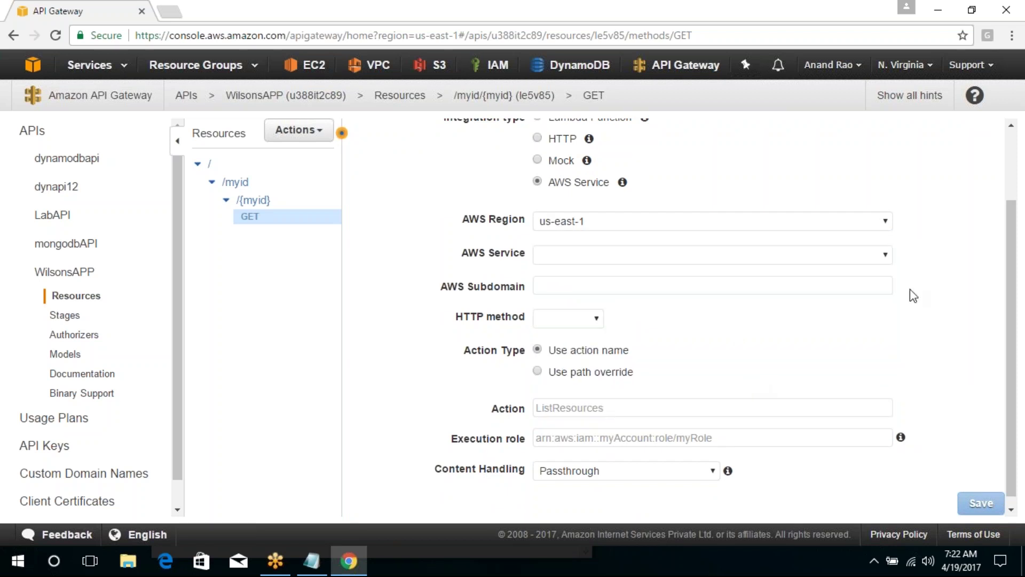
{"action": "left_click", "coordinate": [886, 261]}
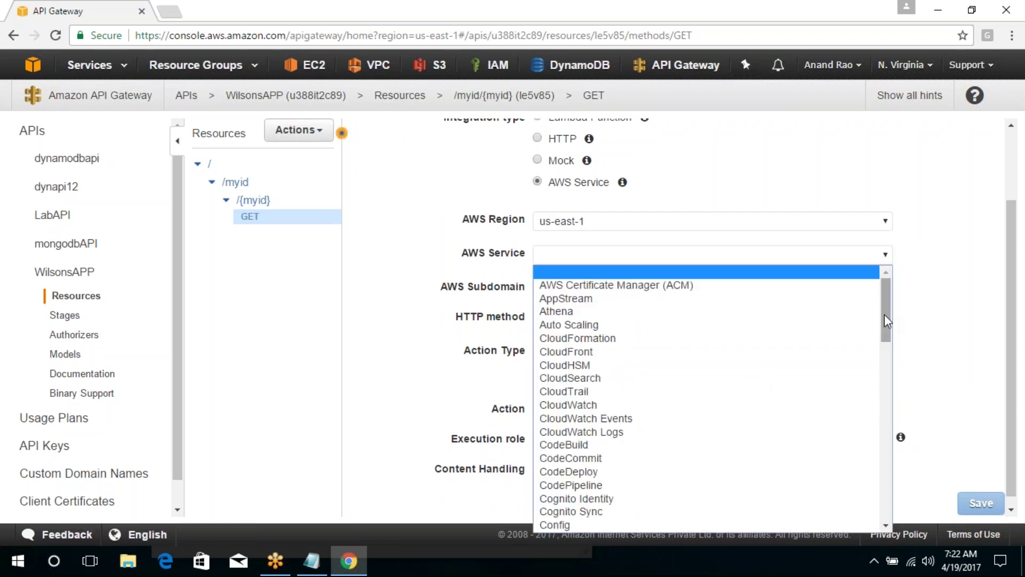
{"action": "scroll", "coordinate": [883, 331], "scroll_direction": "down", "scroll_amount": 3}
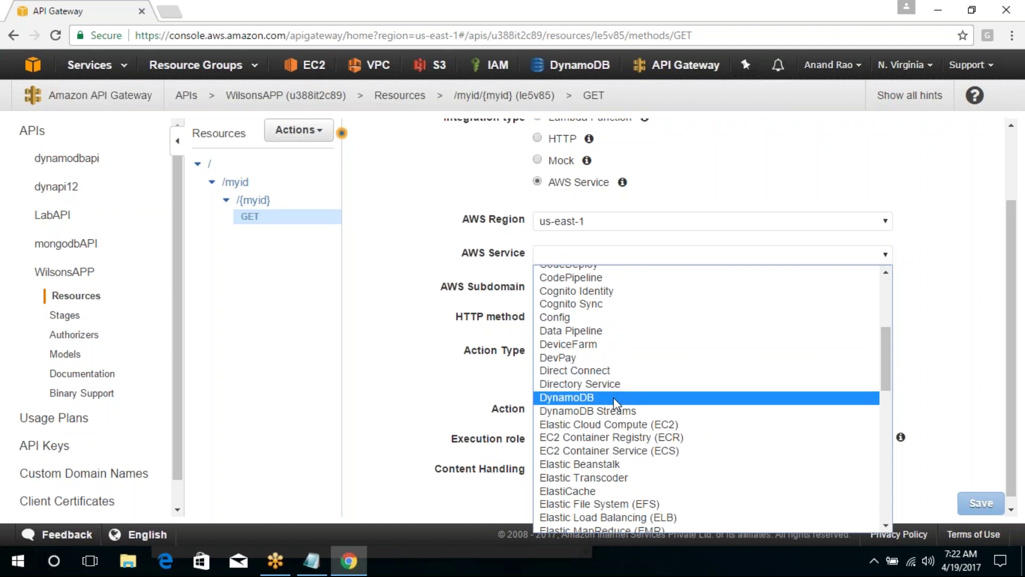
{"action": "left_click", "coordinate": [614, 396]}
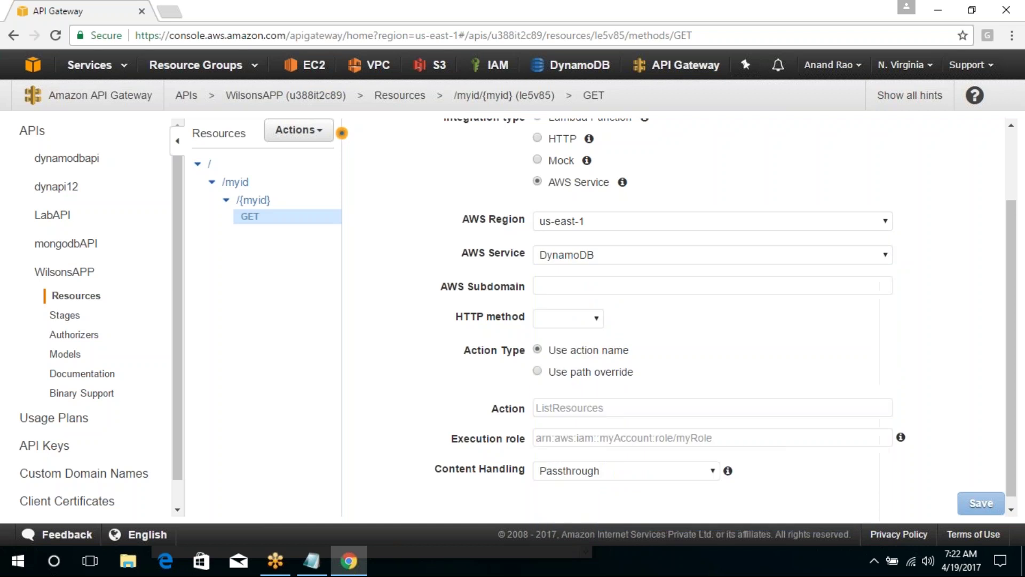
Set the integration's HTTP method to POST and its action name to Query.
{"action": "left_click", "coordinate": [595, 319]}
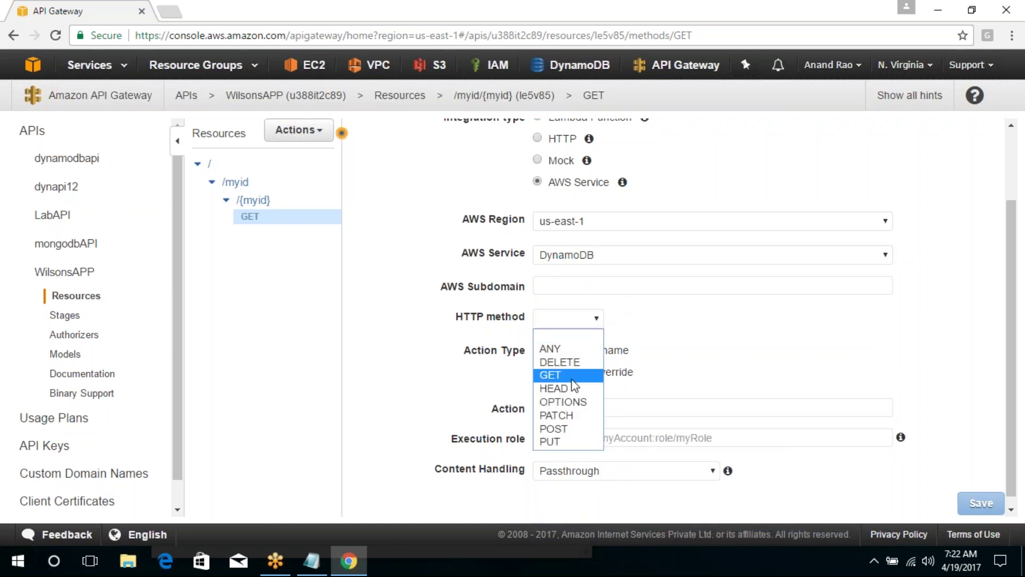
{"action": "left_click", "coordinate": [553, 428]}
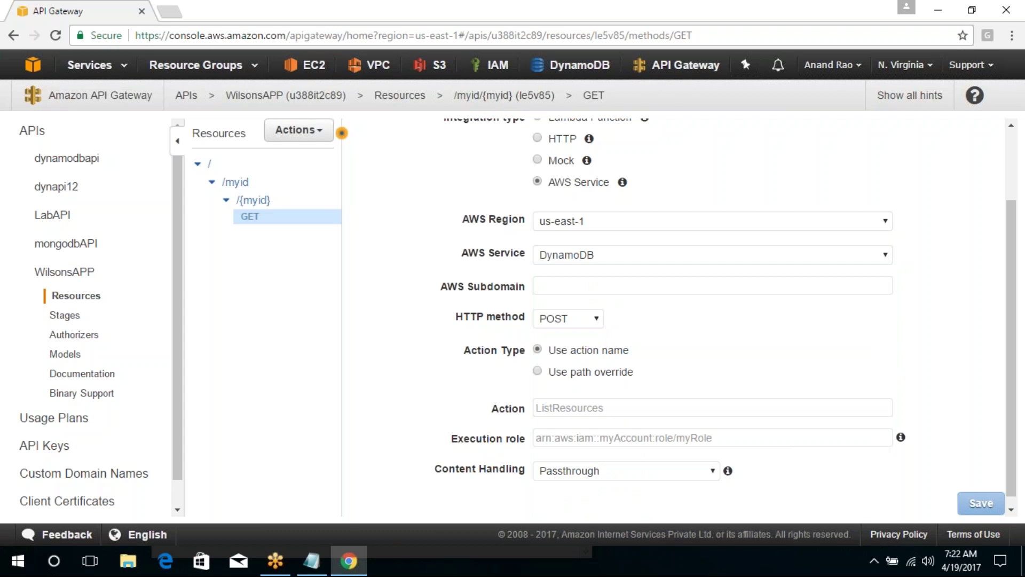
{"action": "left_click_drag", "start_coordinate": [1011, 315], "coordinate": [1011, 324]}
{"action": "left_click", "coordinate": [572, 399]}
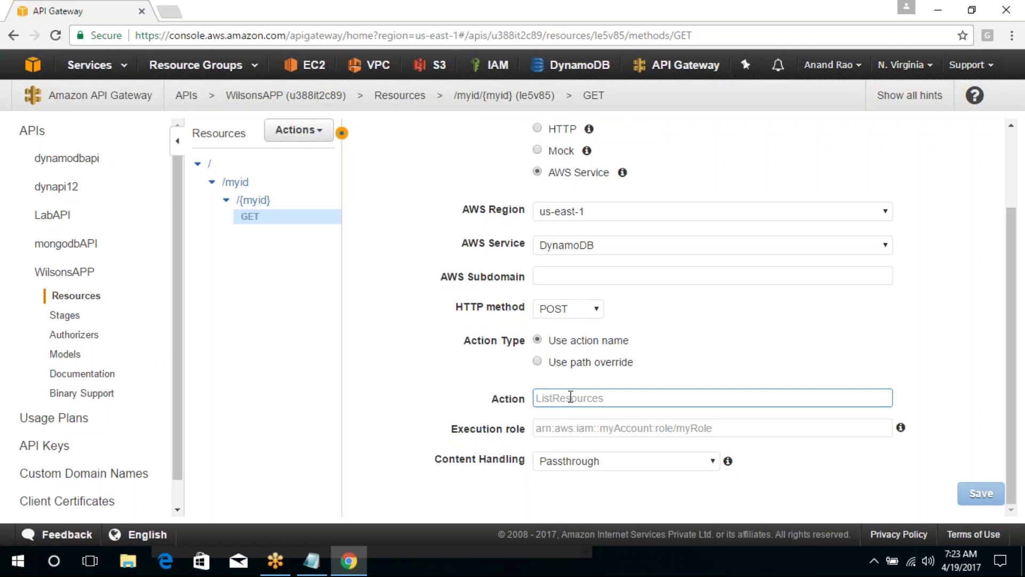
{"action": "type", "text": "Query"}
{"action": "key", "text": "Tab"}
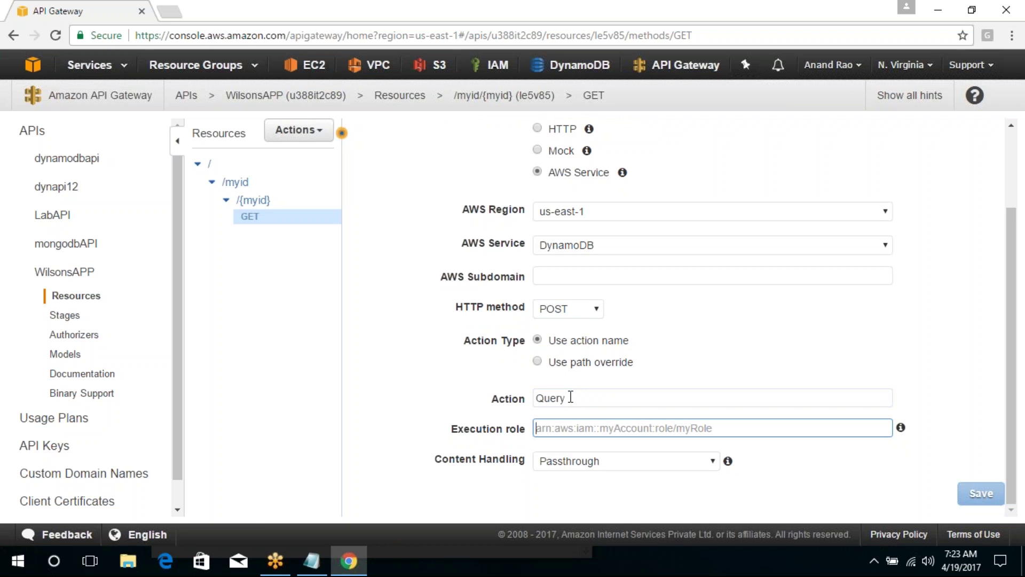
Check the Notepad notes for the execution role ARN, and return to the GET method setup in the browser.
{"action": "left_click", "coordinate": [311, 560]}
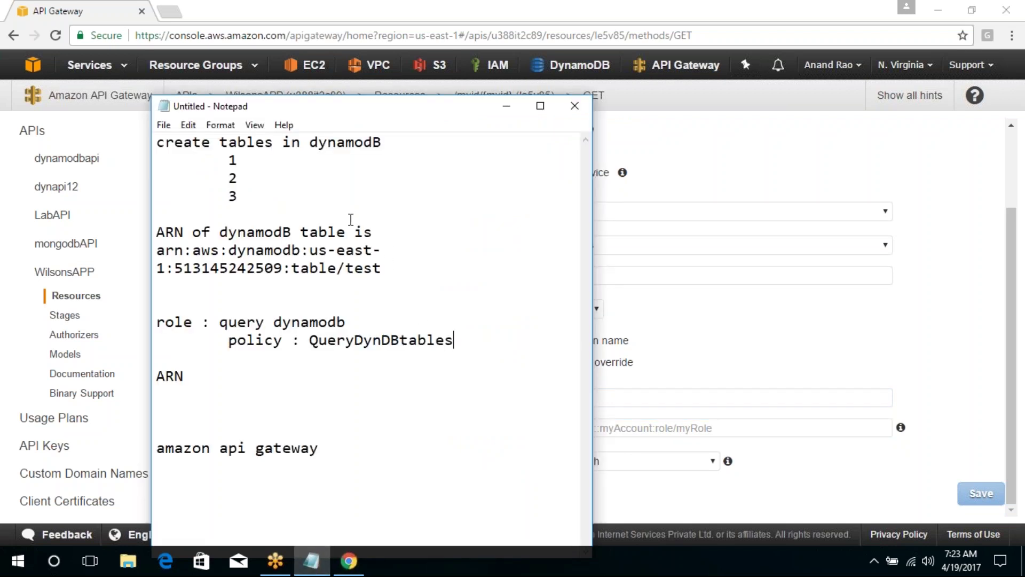
{"action": "left_click", "coordinate": [267, 358]}
{"action": "left_click", "coordinate": [264, 390]}
{"action": "left_click_drag", "start_coordinate": [400, 268], "coordinate": [226, 265]}
{"action": "left_click", "coordinate": [382, 250]}
{"action": "left_click", "coordinate": [344, 7]}
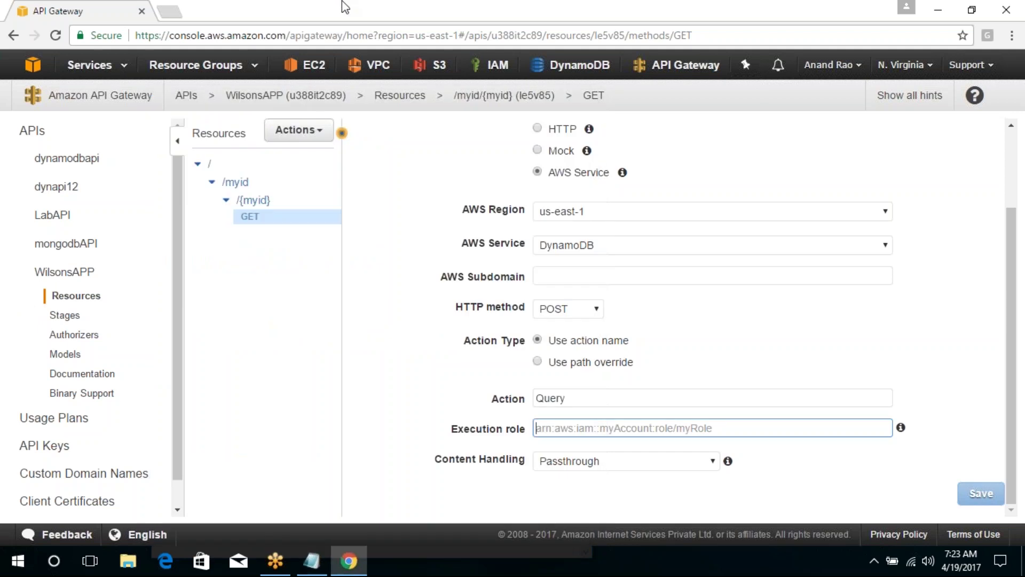
Open the IAM console in a separate browser tab and copy the role ARN of DynamoDBcustomRole.
{"action": "middle_click", "coordinate": [505, 67]}
{"action": "left_click", "coordinate": [219, 8]}
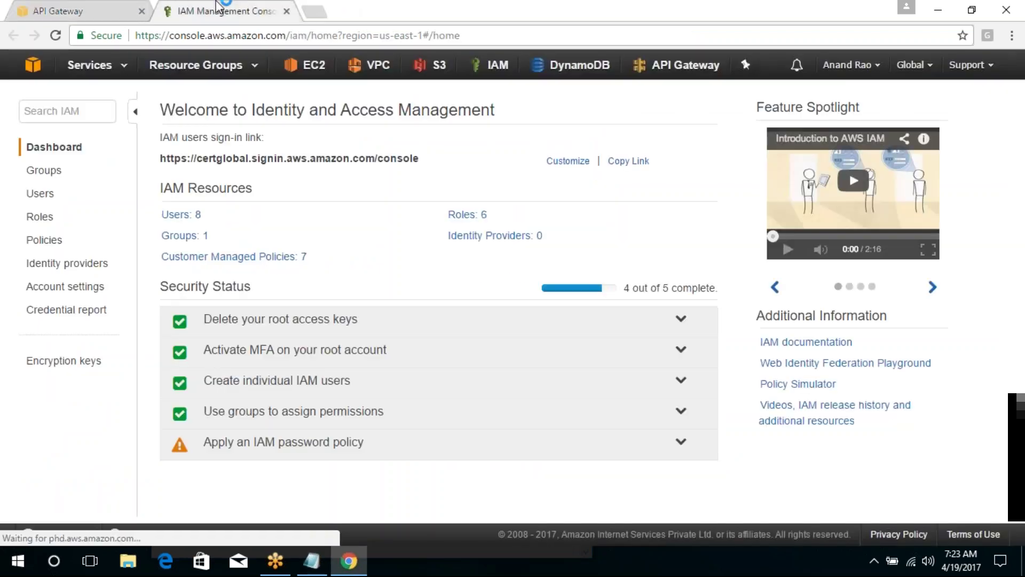
{"action": "left_click", "coordinate": [38, 217]}
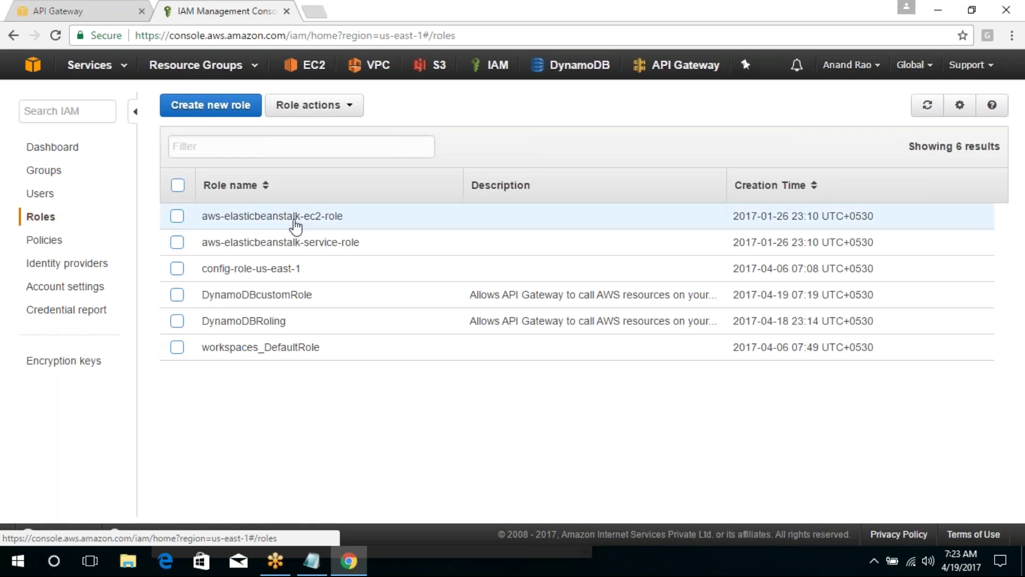
{"action": "left_click", "coordinate": [262, 298]}
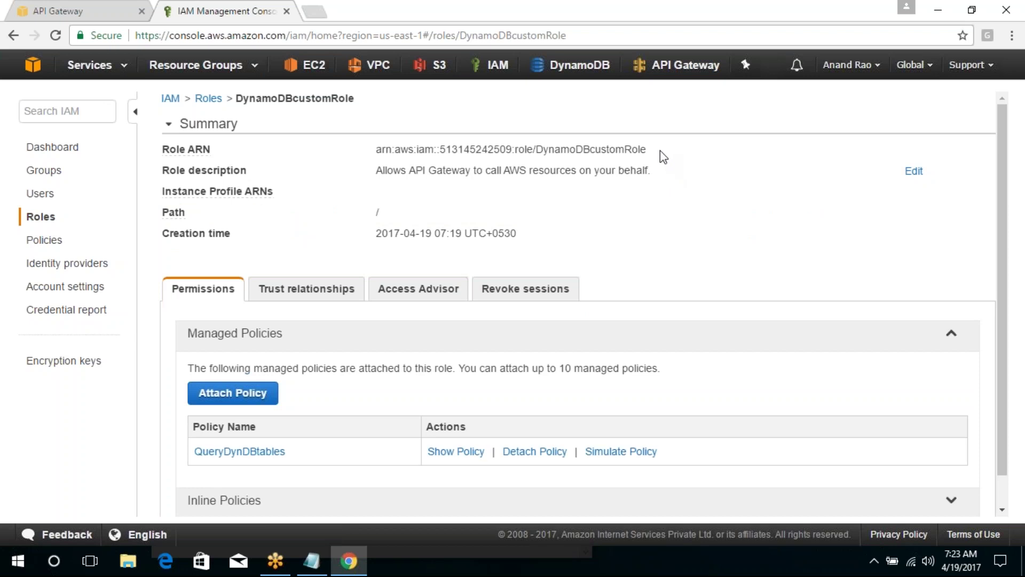
{"action": "left_click_drag", "start_coordinate": [650, 155], "coordinate": [375, 152]}
{"action": "key", "text": "ctrl+c"}
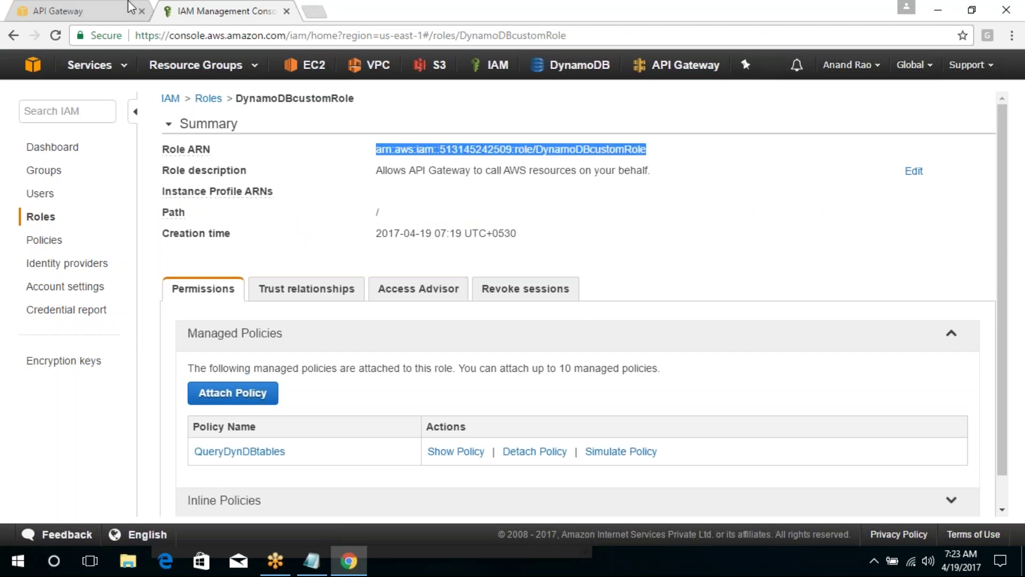
Paste the copied role ARN as the GET method's execution role, keep content handling at Passthrough, and save the method setup.
{"action": "left_click", "coordinate": [109, 11]}
{"action": "left_click", "coordinate": [630, 430]}
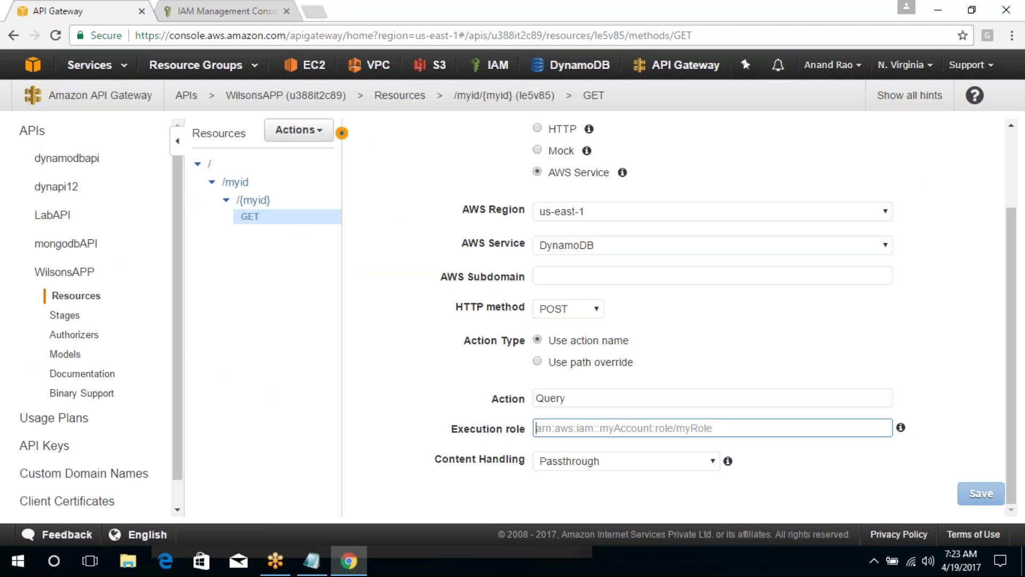
{"action": "key", "text": "ctrl+v"}
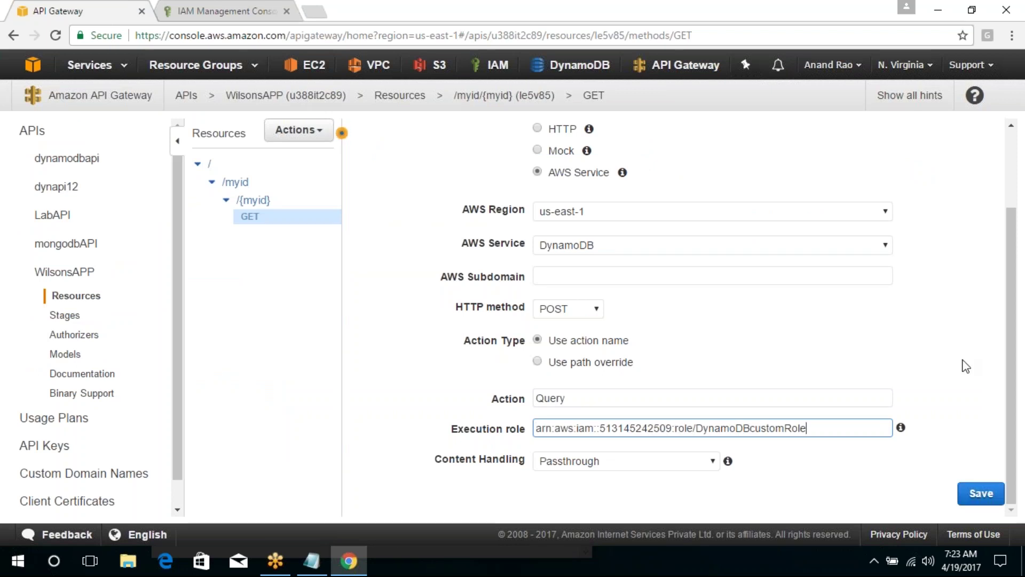
{"action": "triple_click", "coordinate": [1004, 354]}
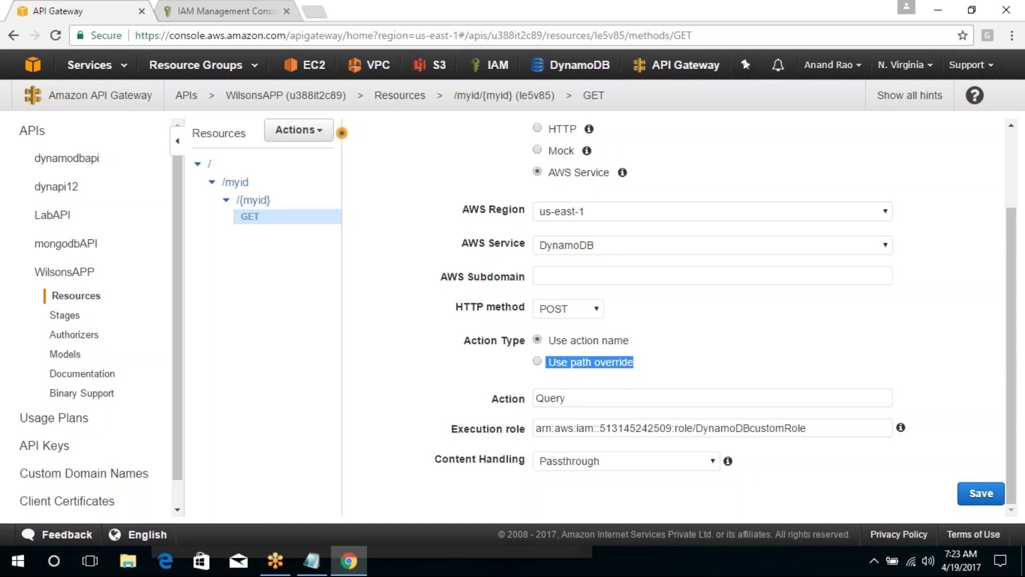
{"action": "left_click", "coordinate": [642, 459]}
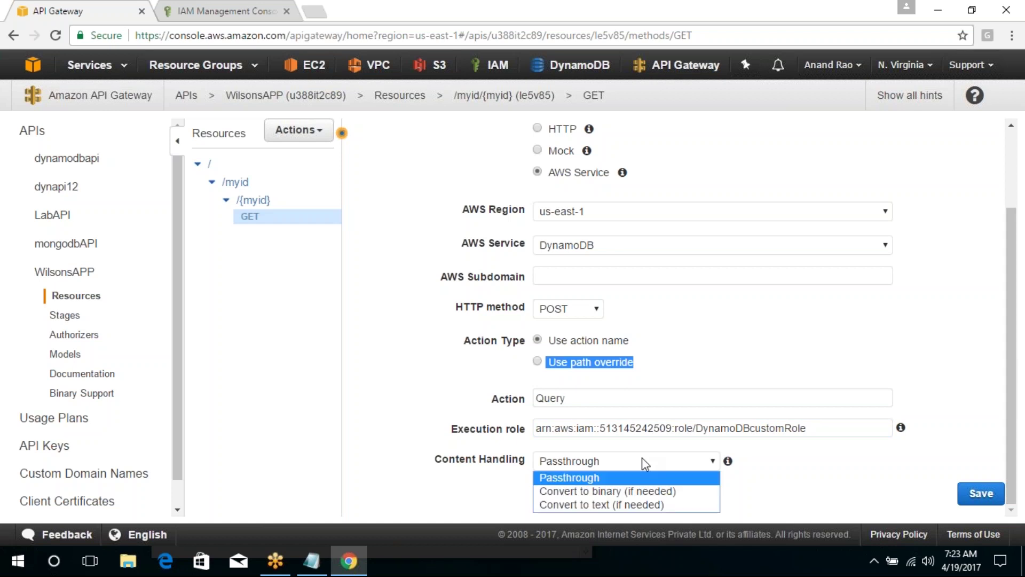
{"action": "left_click", "coordinate": [816, 489]}
{"action": "left_click", "coordinate": [981, 494]}
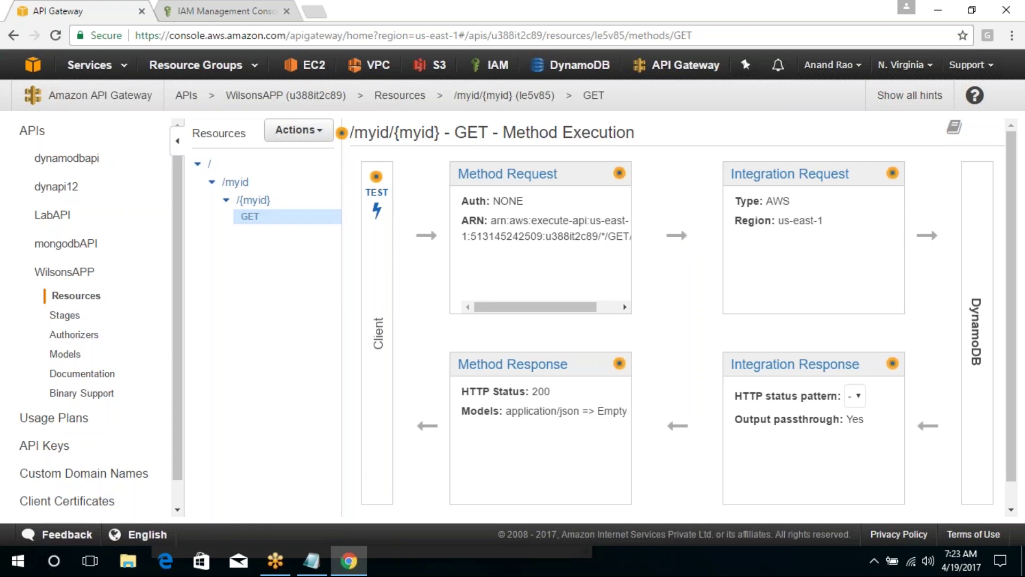
Run a test call of the GET method with myid set to 1 and examine the response status and body.
{"action": "left_click", "coordinate": [376, 176]}
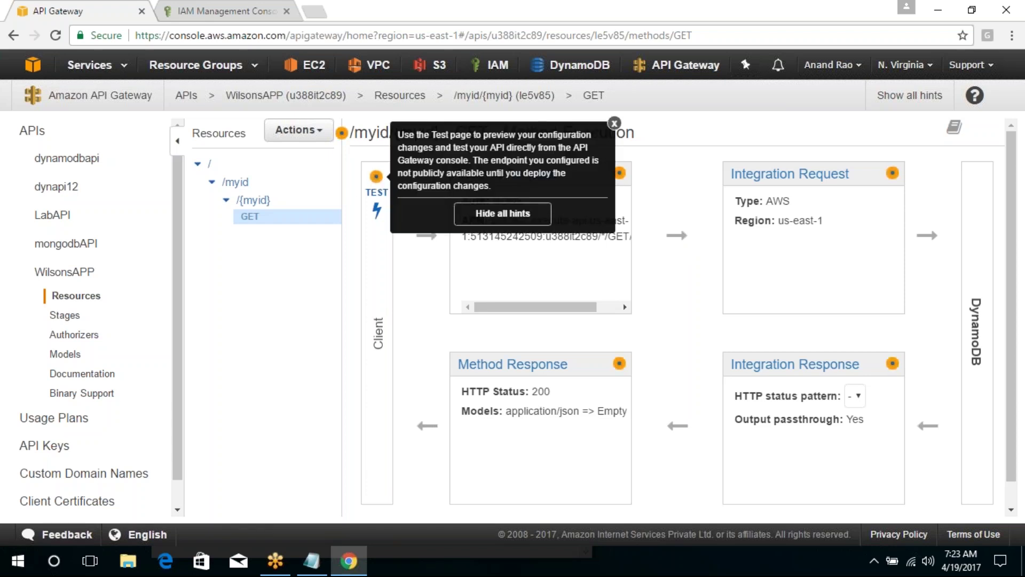
{"action": "left_click", "coordinate": [614, 123]}
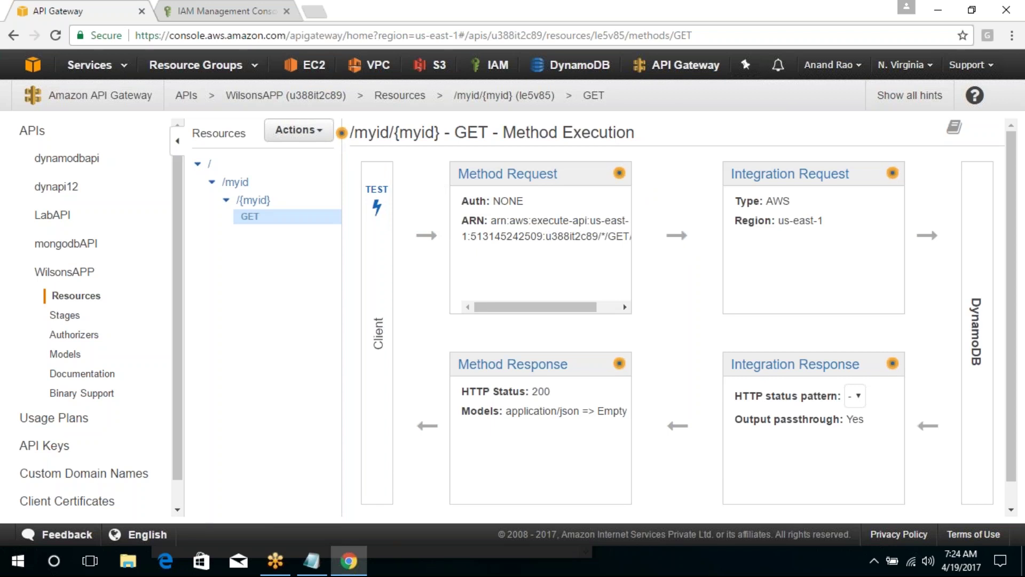
{"action": "left_click", "coordinate": [377, 192]}
{"action": "left_click", "coordinate": [413, 248]}
{"action": "type", "text": "1"}
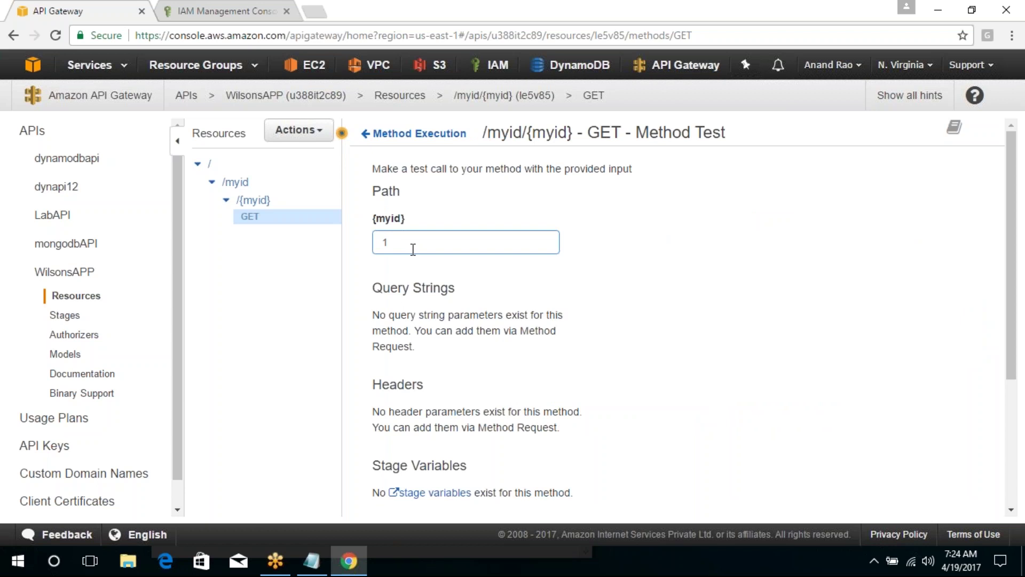
{"action": "left_click_drag", "start_coordinate": [1011, 209], "coordinate": [1021, 398]}
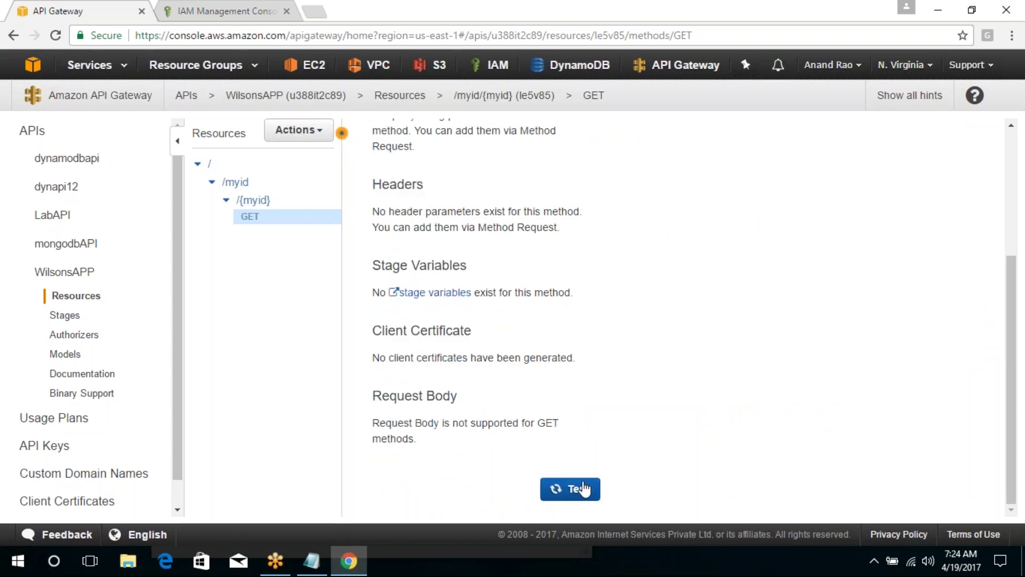
{"action": "left_click_drag", "start_coordinate": [1013, 278], "coordinate": [1015, 233]}
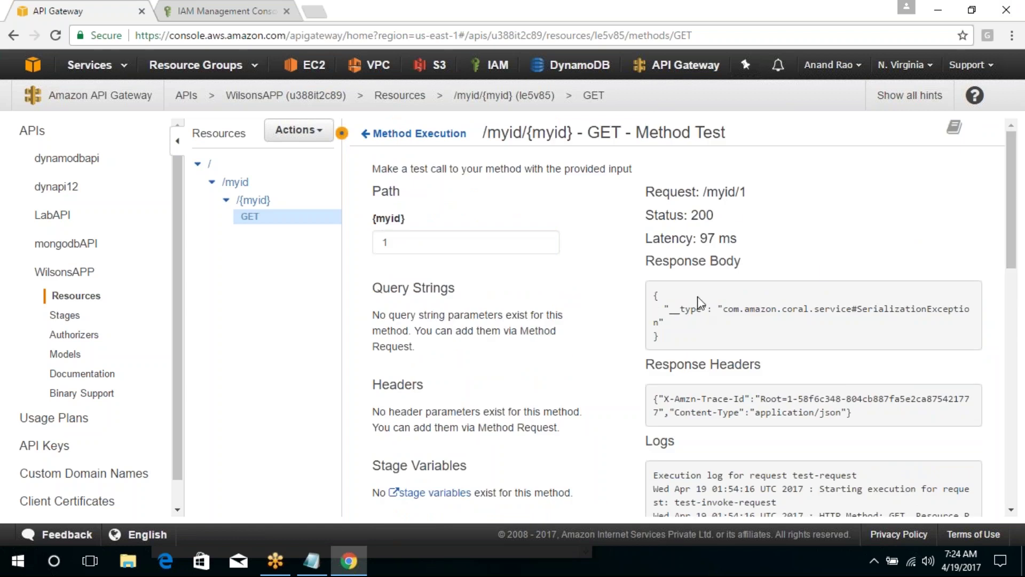
{"action": "left_click_drag", "start_coordinate": [658, 215], "coordinate": [714, 215]}
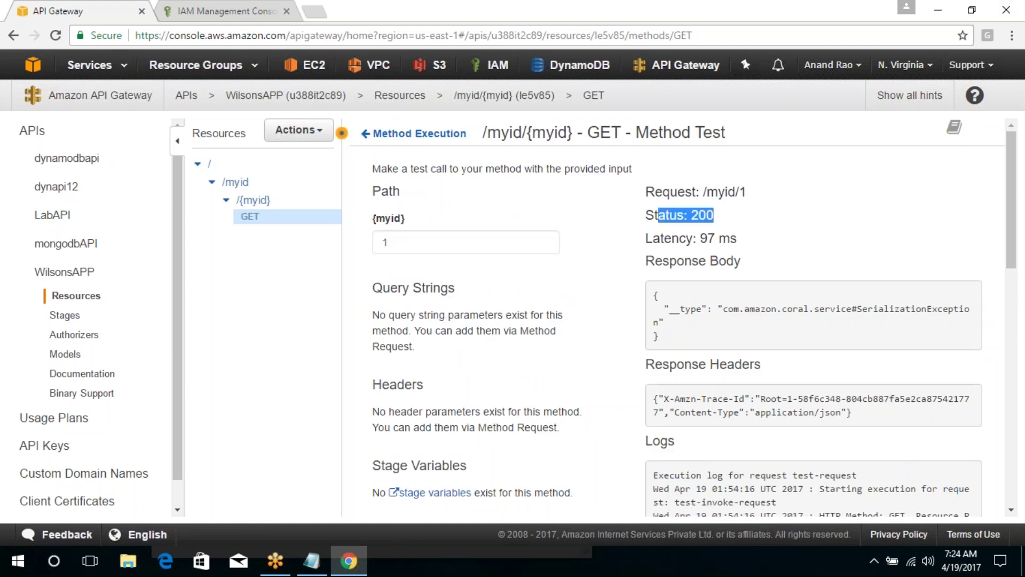
{"action": "left_click_drag", "start_coordinate": [960, 308], "coordinate": [861, 308]}
{"action": "left_click", "coordinate": [800, 341]}
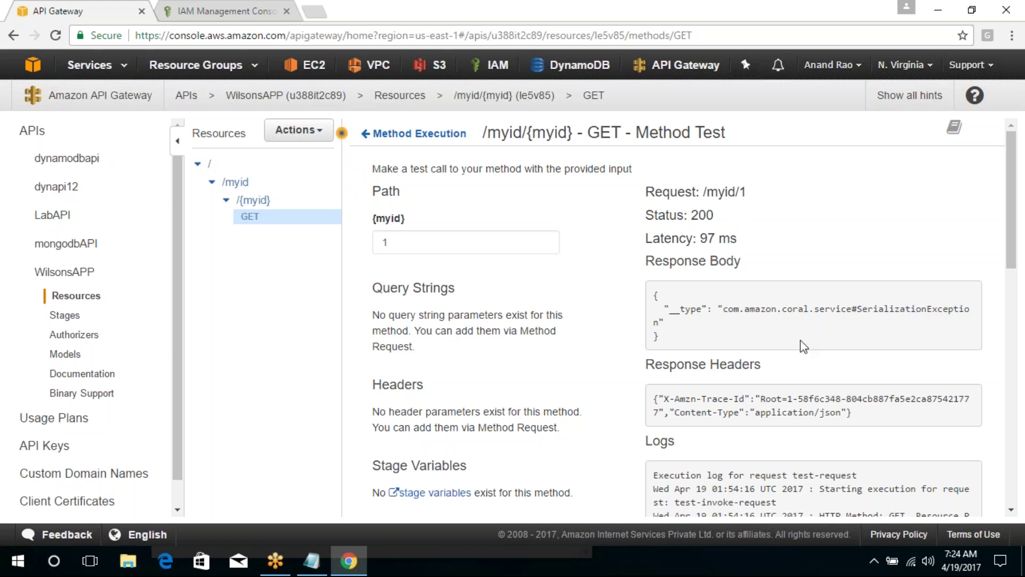
Add an application/json body mapping template to the GET method's integration request and place the cursor in its empty template.
{"action": "left_click", "coordinate": [407, 134]}
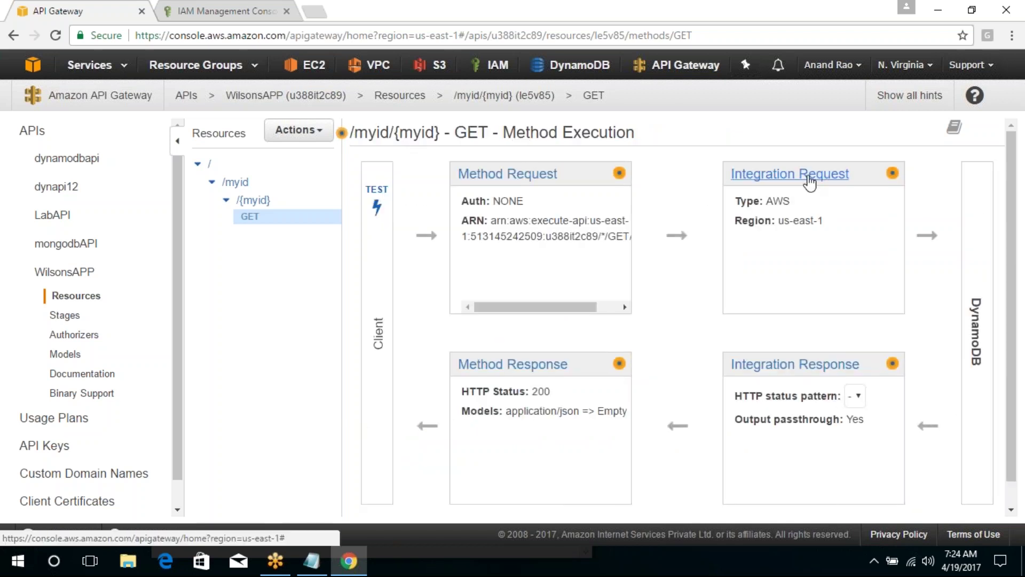
{"action": "left_click", "coordinate": [842, 178]}
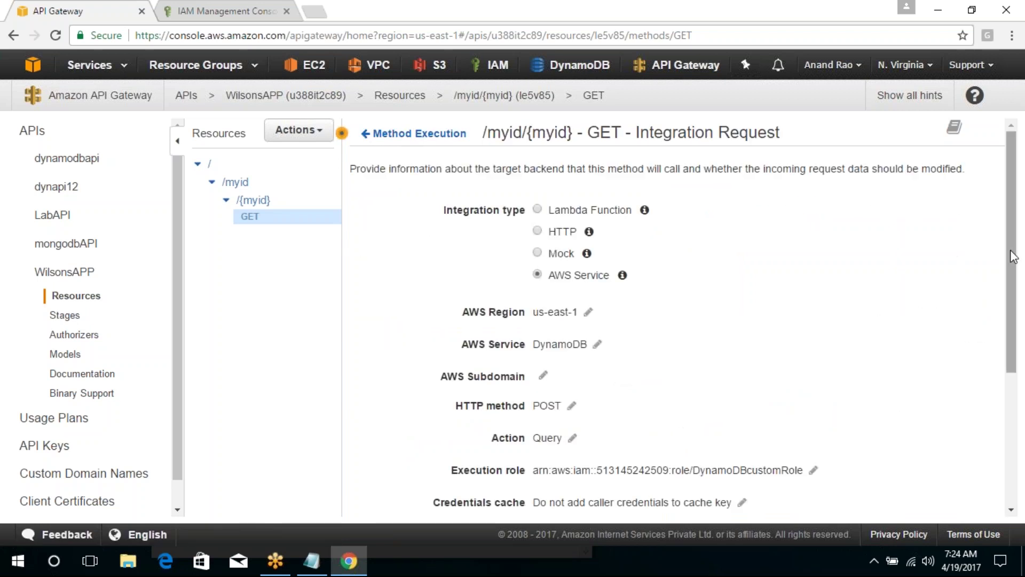
{"action": "scroll", "coordinate": [1024, 414], "scroll_direction": "down", "scroll_amount": 4}
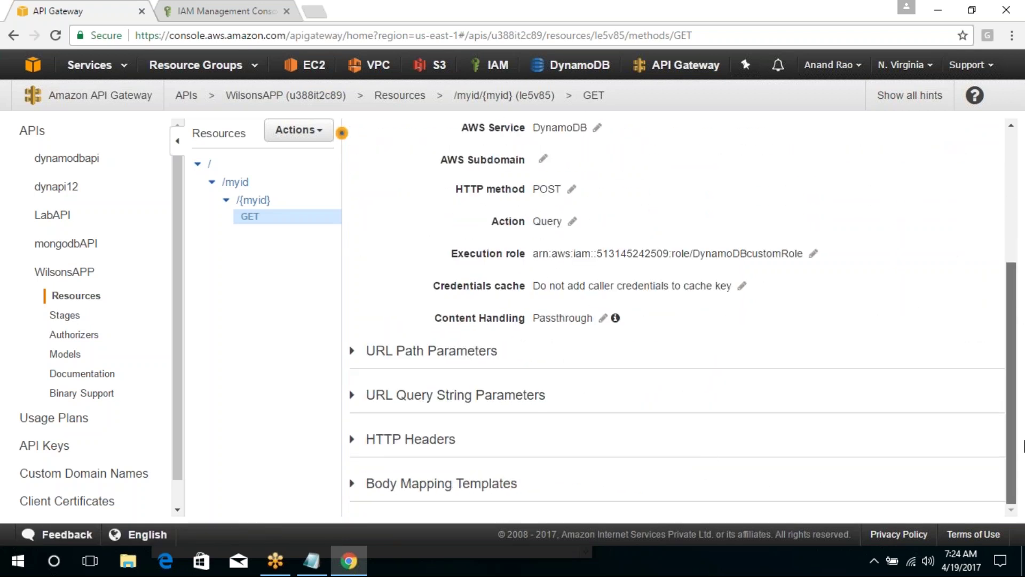
{"action": "left_click", "coordinate": [431, 485]}
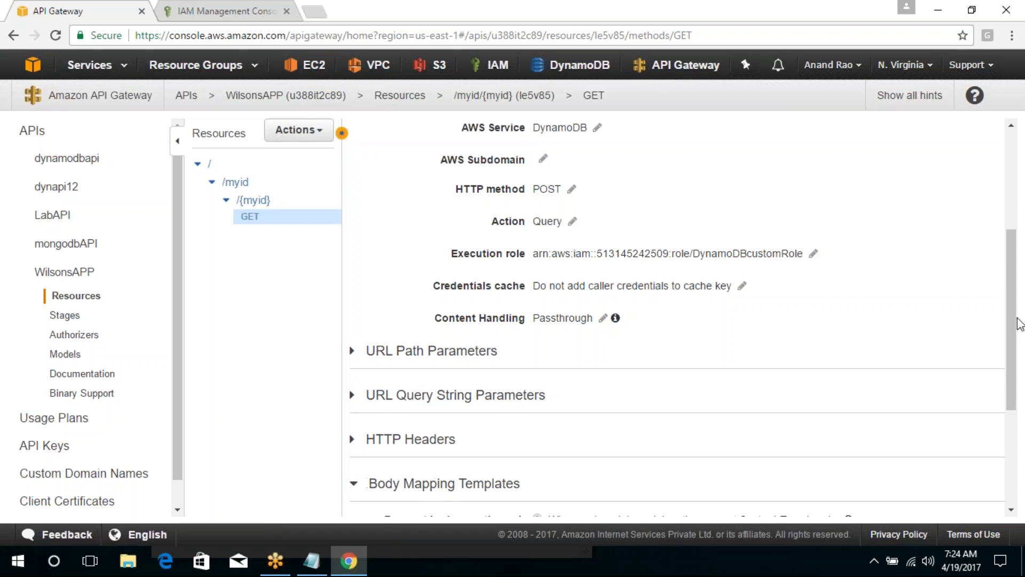
{"action": "left_click_drag", "start_coordinate": [1024, 317], "coordinate": [1024, 443]}
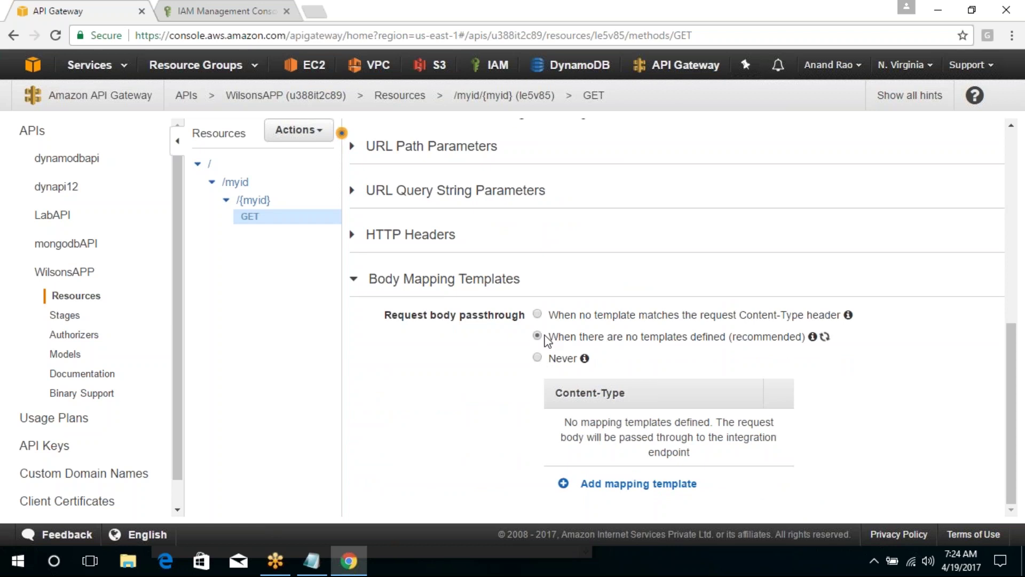
{"action": "left_click", "coordinate": [624, 485]}
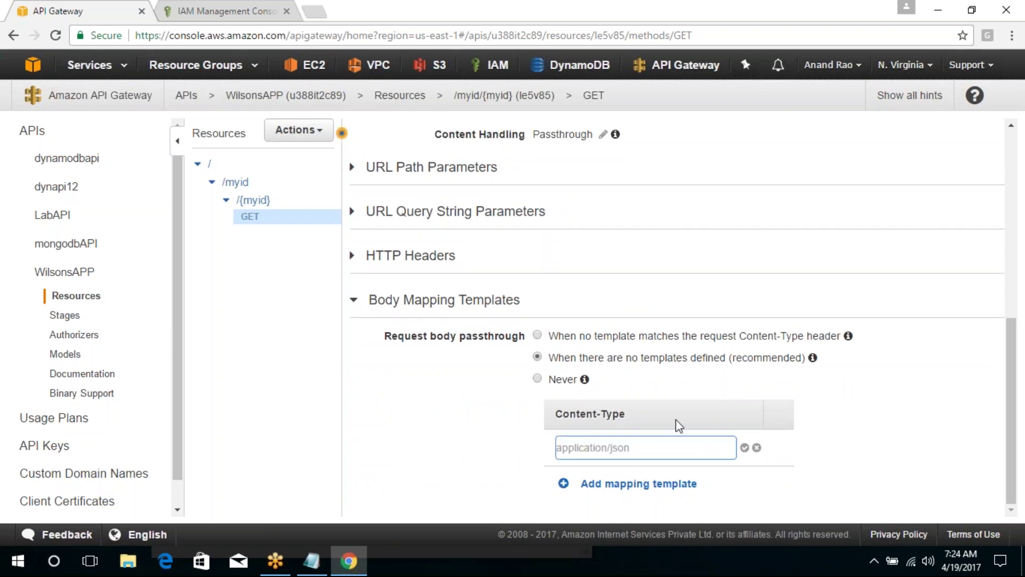
{"action": "type", "text": "application/json"}
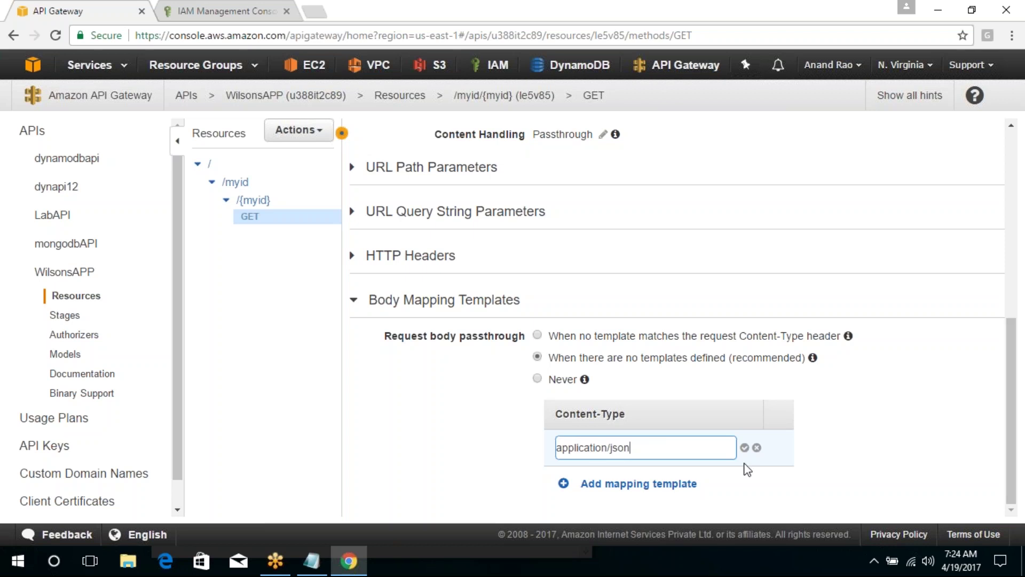
{"action": "left_click", "coordinate": [744, 447]}
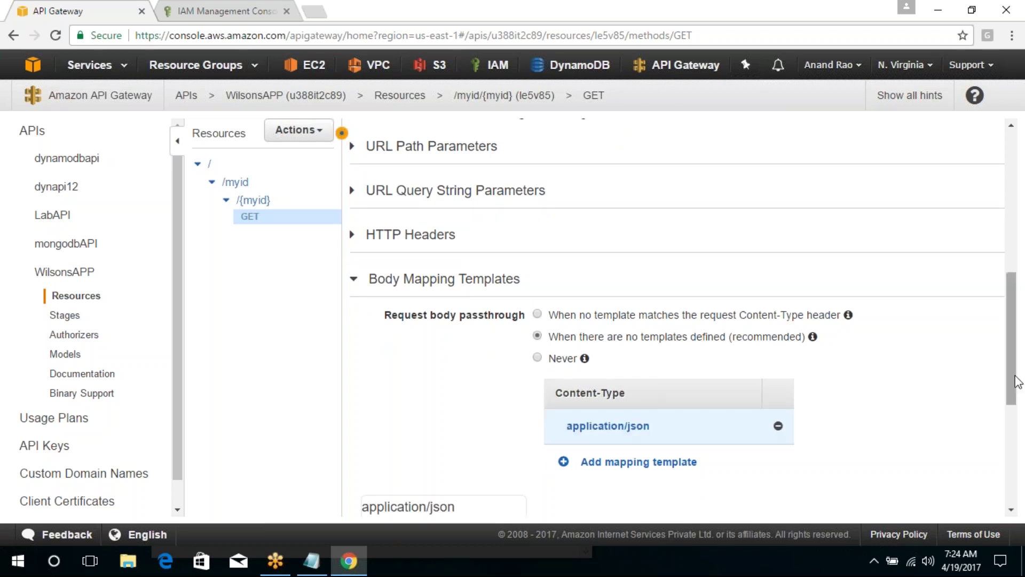
{"action": "scroll", "coordinate": [1017, 382], "scroll_direction": "down", "scroll_amount": 5}
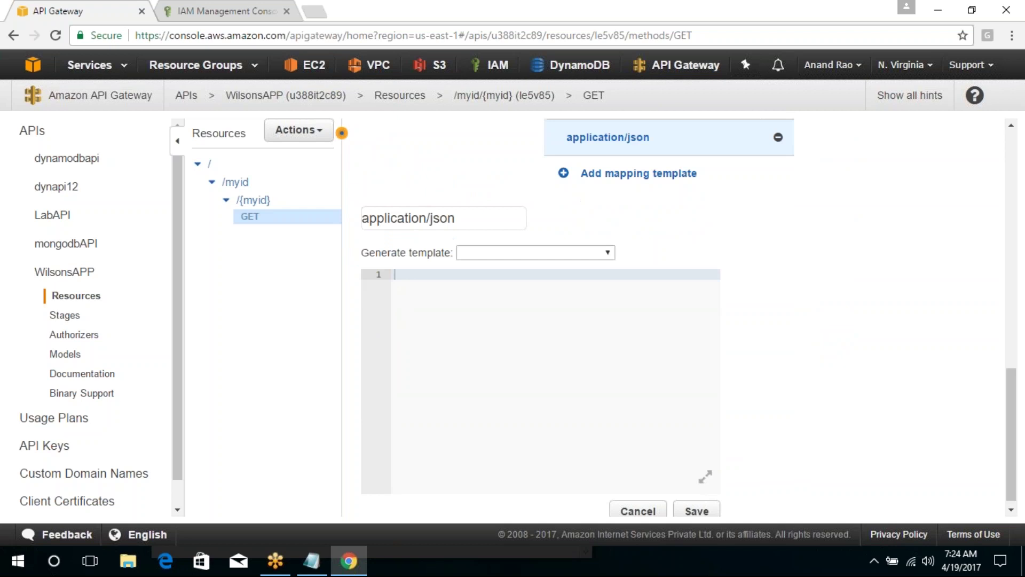
{"action": "left_click", "coordinate": [496, 382]}
Open the "Dynamodb Code" email in Gmail in a separate browser tab and forward it to the intended contact.
{"action": "key", "text": "ctrl+t"}
{"action": "type", "text": "gm"}
{"action": "key", "text": "Return"}
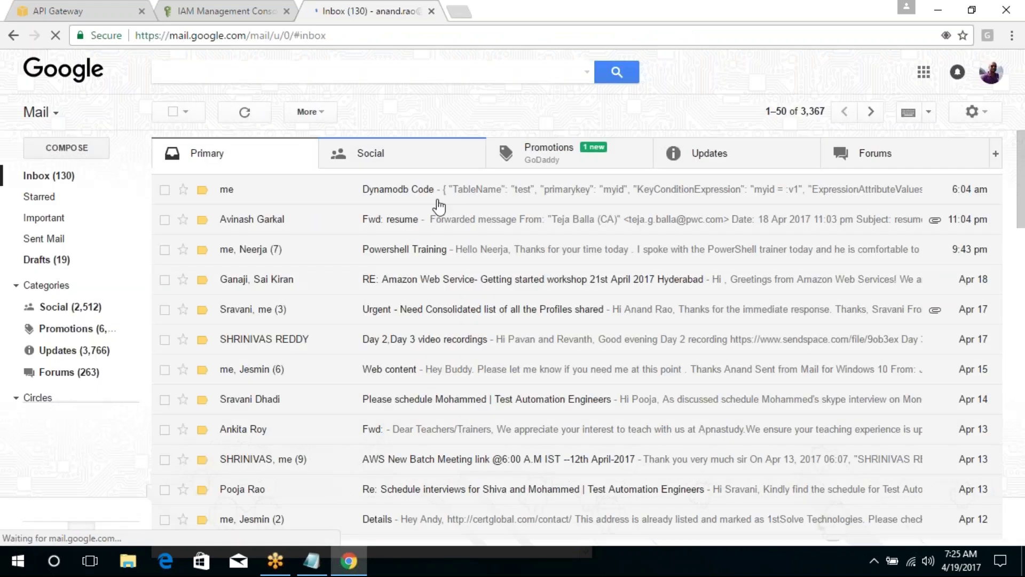
{"action": "left_click", "coordinate": [434, 193]}
{"action": "left_click", "coordinate": [798, 183]}
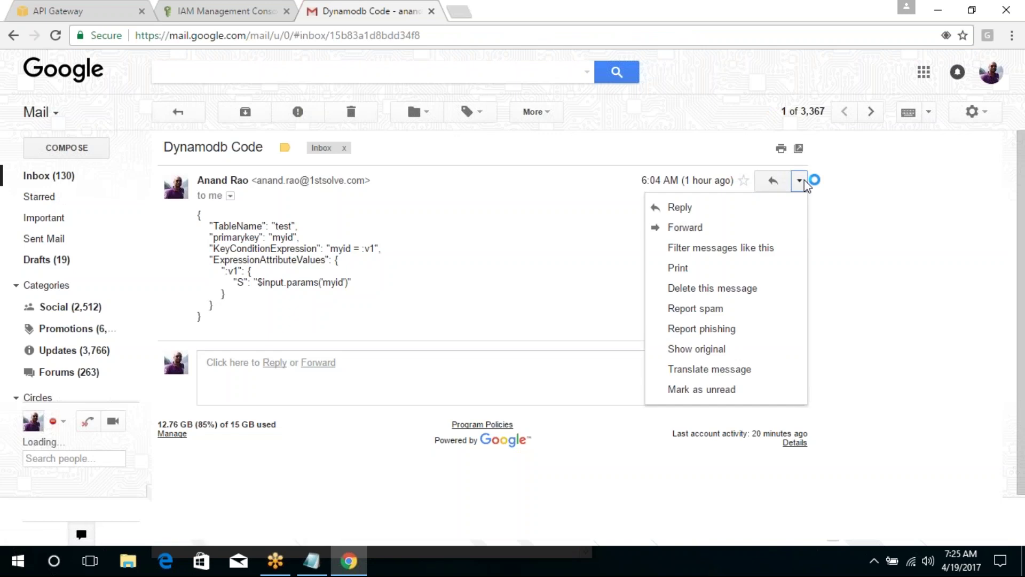
{"action": "left_click", "coordinate": [713, 230]}
{"action": "type", "text": "wil"}
{"action": "key", "text": "Return"}
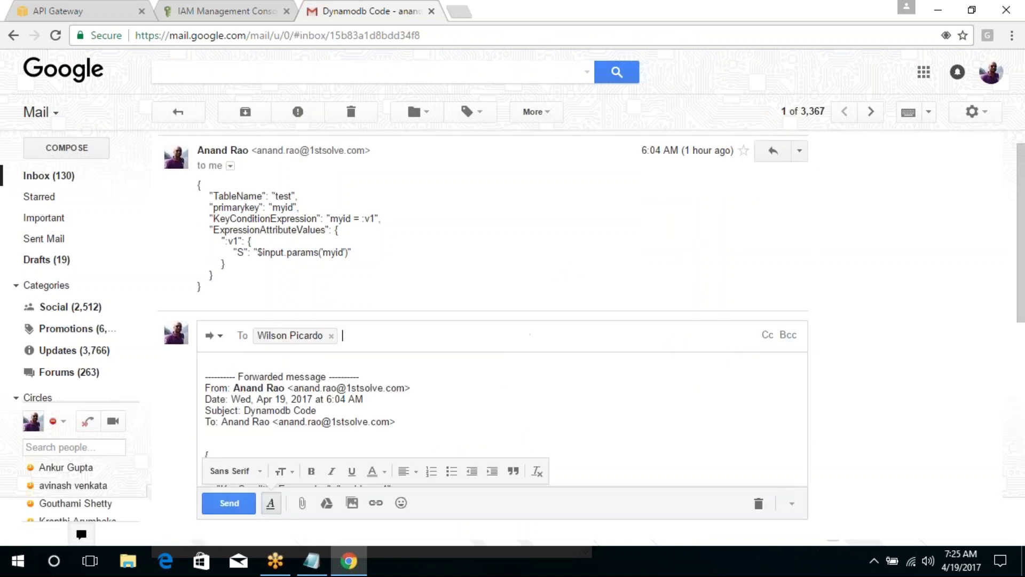
{"action": "left_click", "coordinate": [229, 503]}
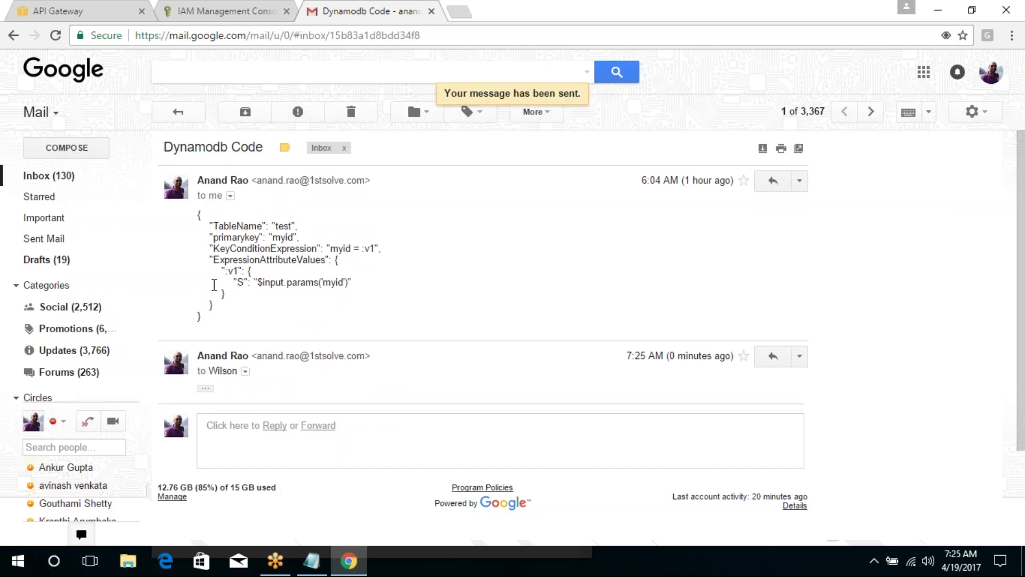
Copy the JSON query code from the email and paste it into the application/json mapping template in API Gateway.
{"action": "left_click_drag", "start_coordinate": [213, 324], "coordinate": [184, 214]}
{"action": "key", "text": "ctrl+c"}
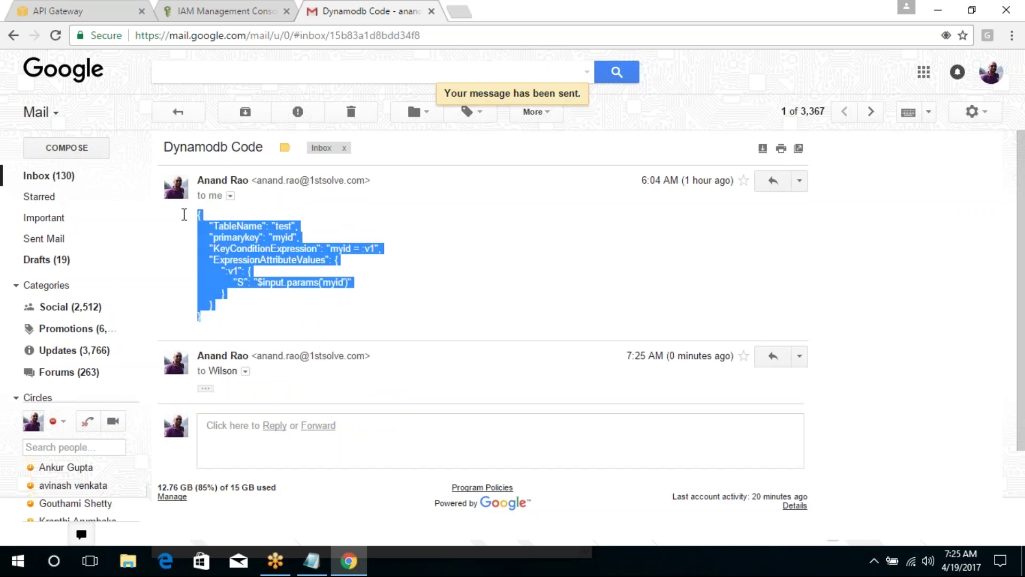
{"action": "left_click", "coordinate": [198, 9]}
{"action": "left_click", "coordinate": [101, 8]}
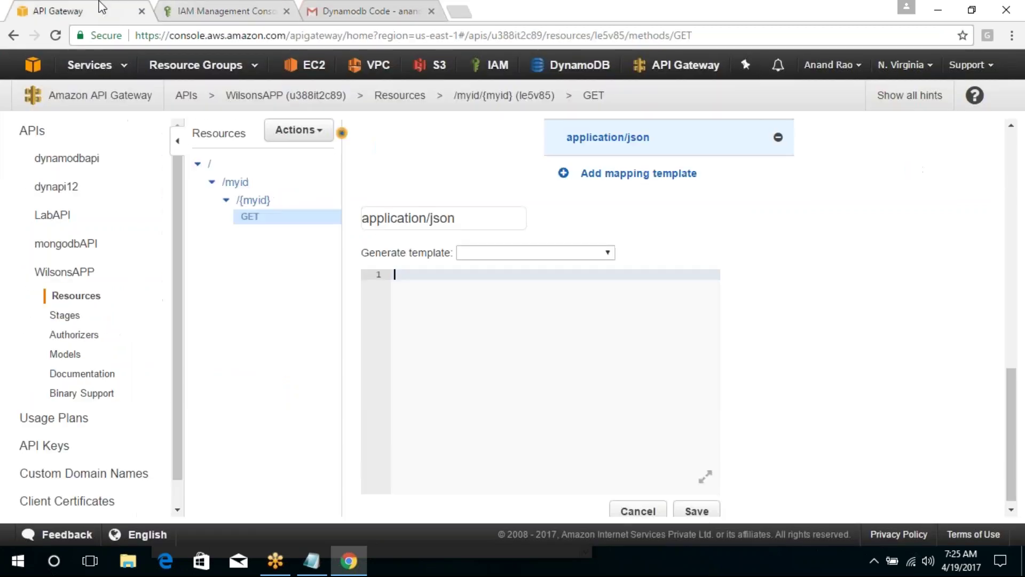
{"action": "key", "text": "ctrl+v"}
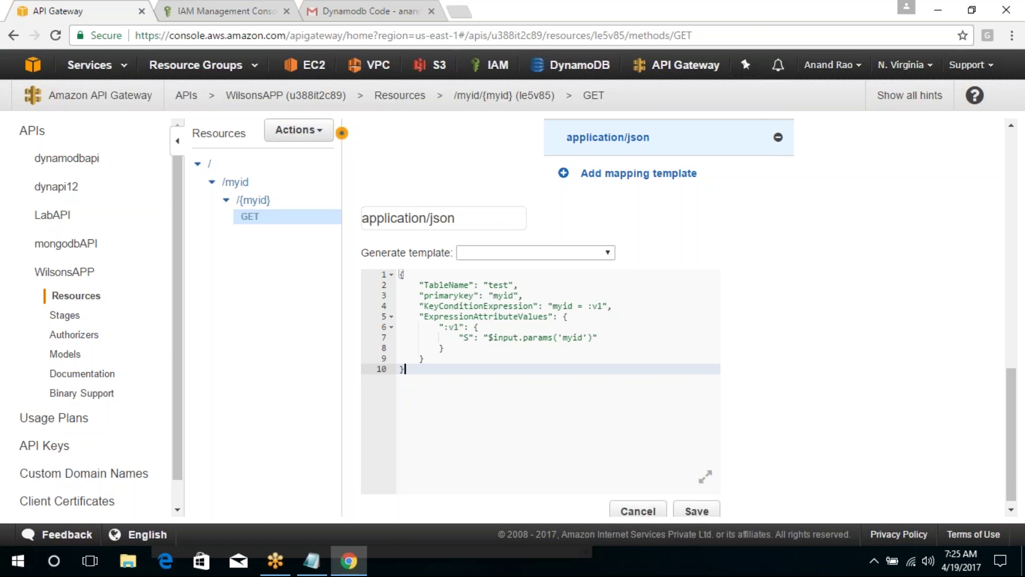
Open the DynamoDB console in a separate browser tab and view the items of the table test.
{"action": "middle_click", "coordinate": [601, 64]}
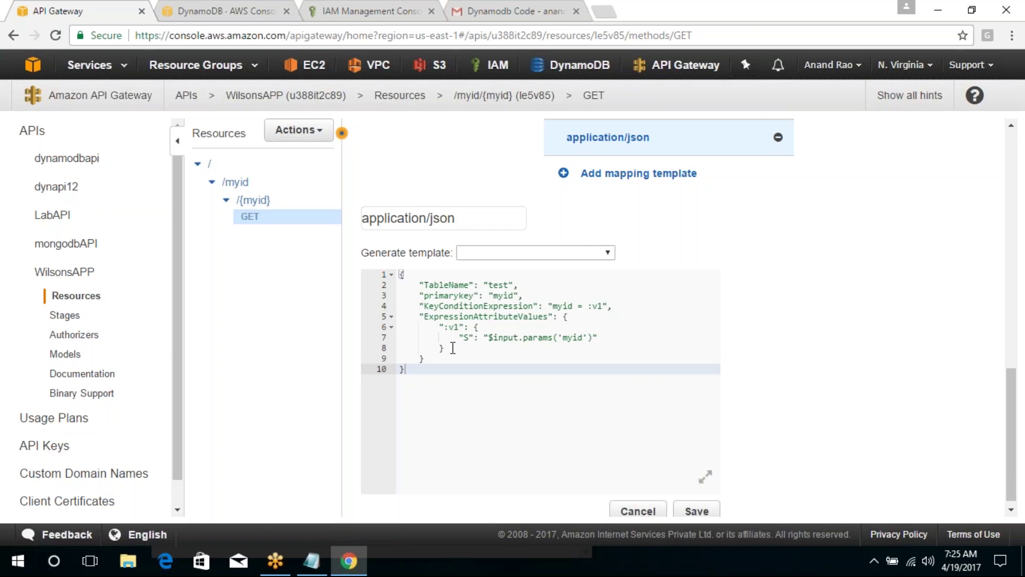
{"action": "left_click", "coordinate": [227, 10]}
{"action": "left_click", "coordinate": [37, 148]}
{"action": "left_click", "coordinate": [214, 208]}
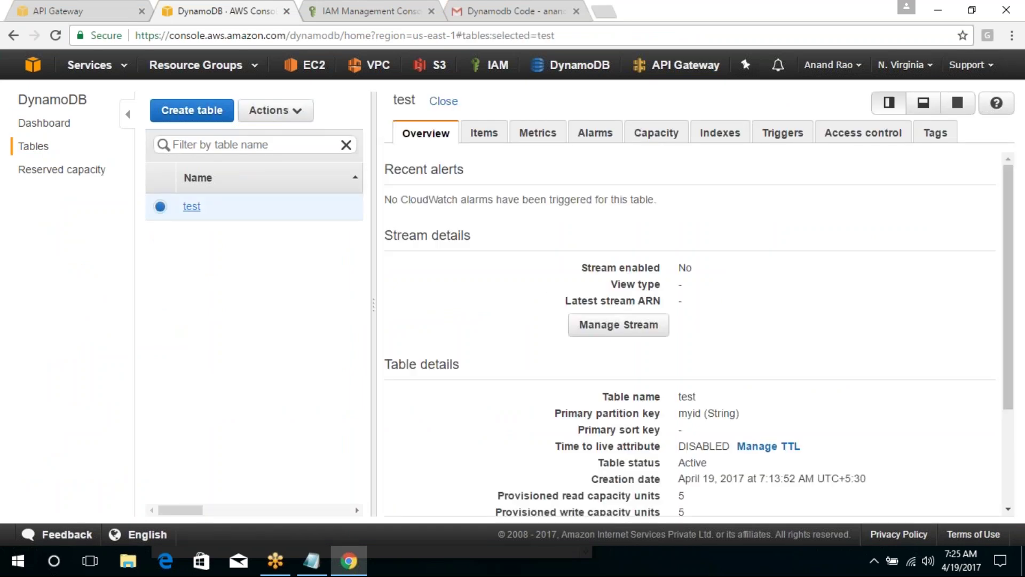
{"action": "left_click", "coordinate": [486, 133]}
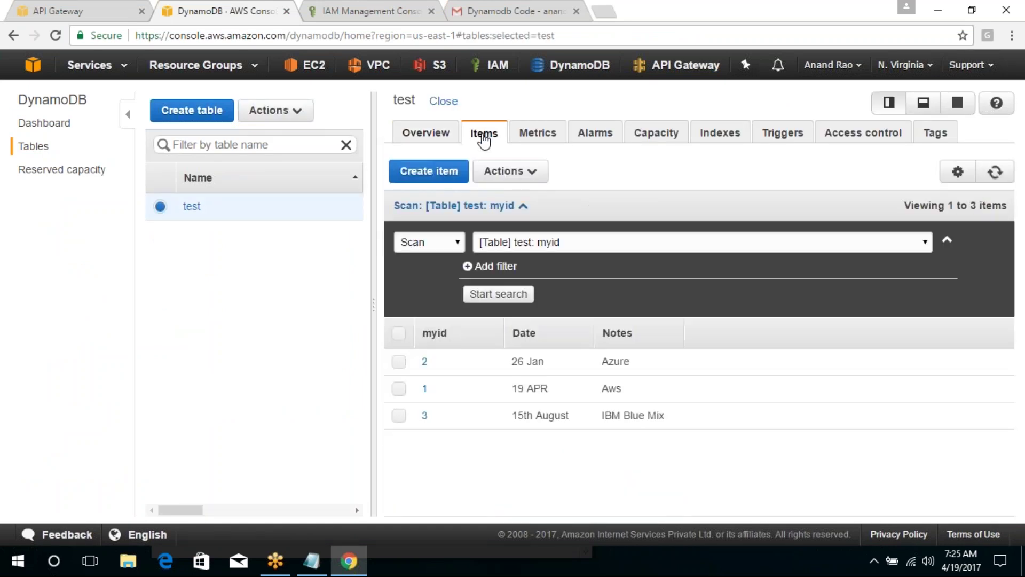
Compare the myid key column of the DynamoDB table test with the myid references in the API Gateway mapping template.
{"action": "left_click_drag", "start_coordinate": [446, 334], "coordinate": [423, 333]}
{"action": "left_click", "coordinate": [457, 338]}
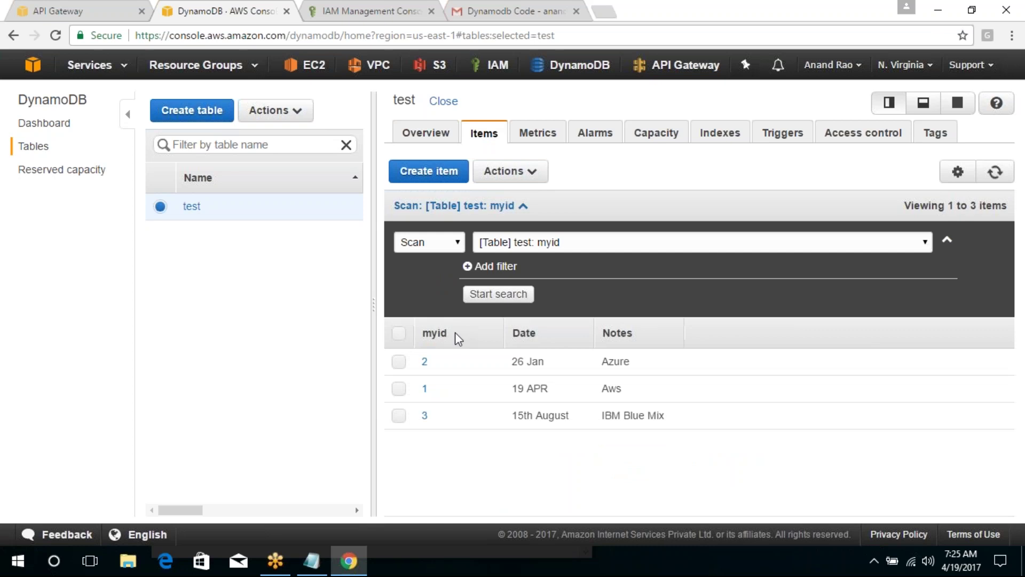
{"action": "left_click", "coordinate": [70, 8]}
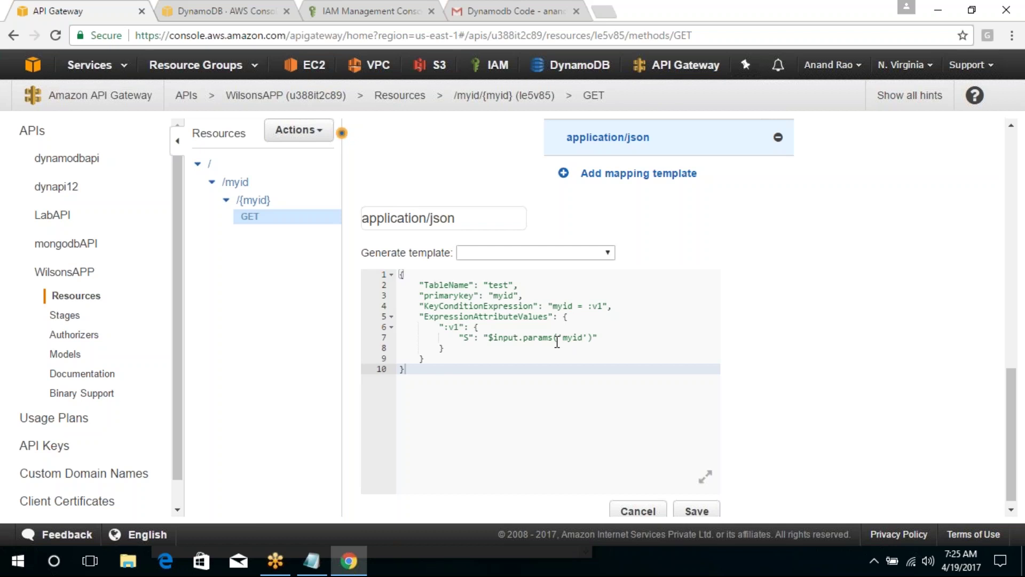
{"action": "double_click", "coordinate": [514, 297]}
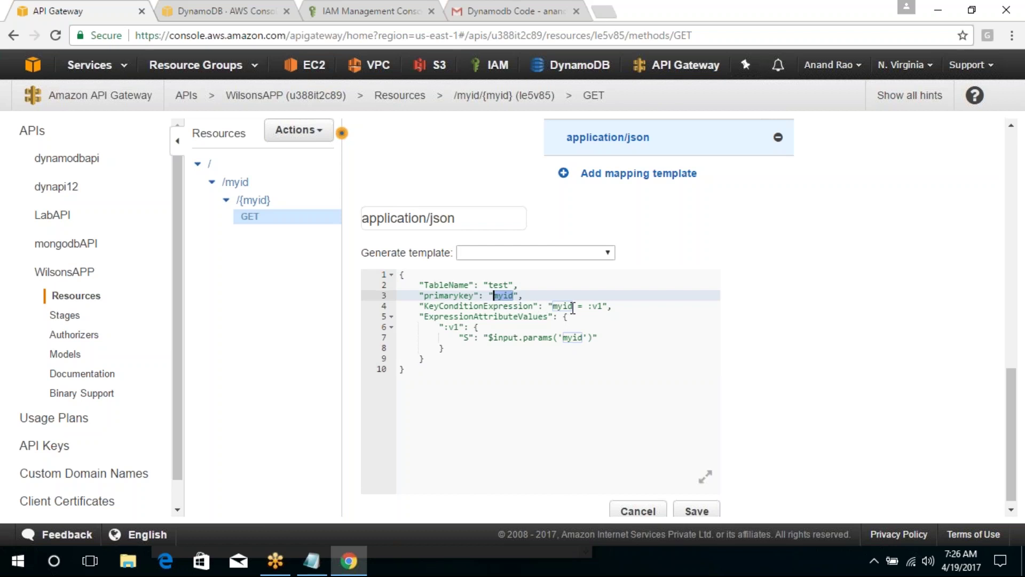
{"action": "double_click", "coordinate": [572, 308]}
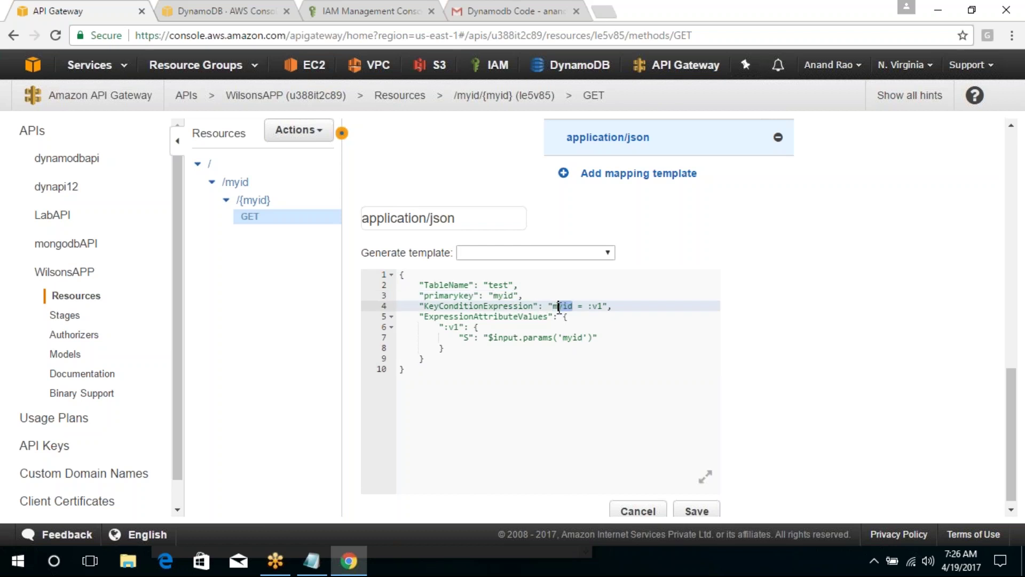
{"action": "double_click", "coordinate": [574, 338]}
{"action": "left_click", "coordinate": [583, 356]}
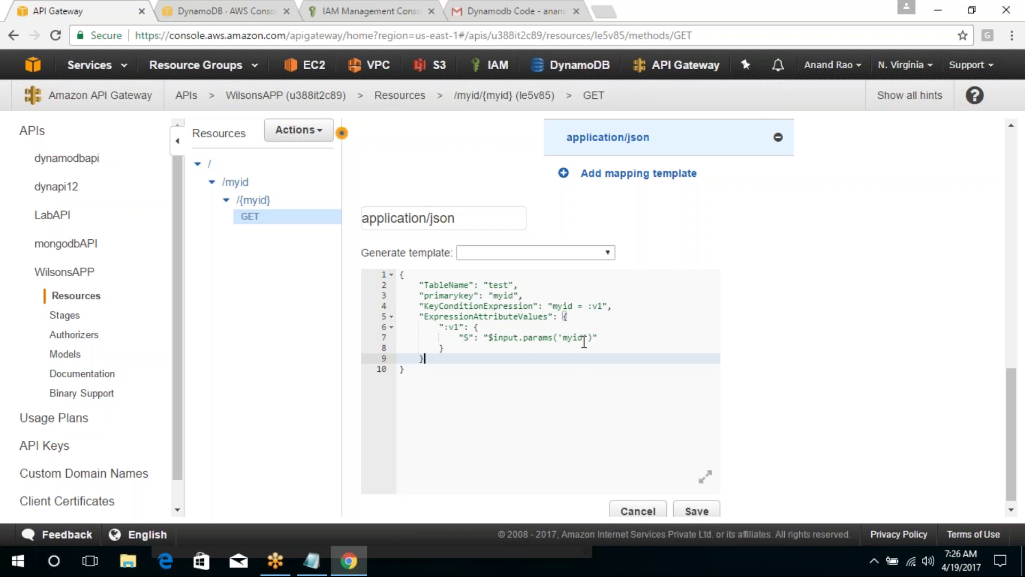
{"action": "double_click", "coordinate": [583, 339]}
{"action": "left_click", "coordinate": [552, 355]}
{"action": "left_click", "coordinate": [194, 7]}
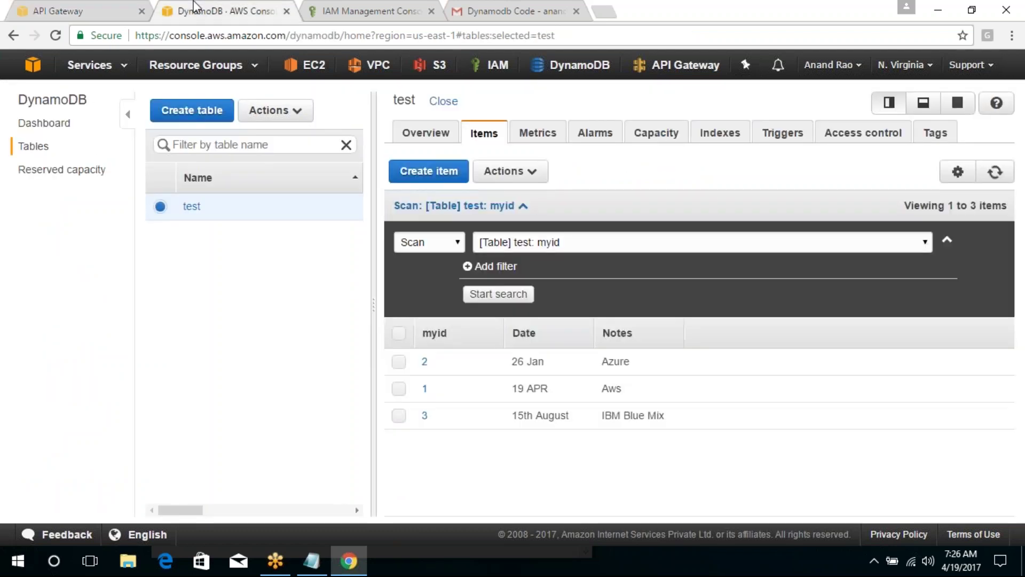
{"action": "left_click", "coordinate": [27, 9]}
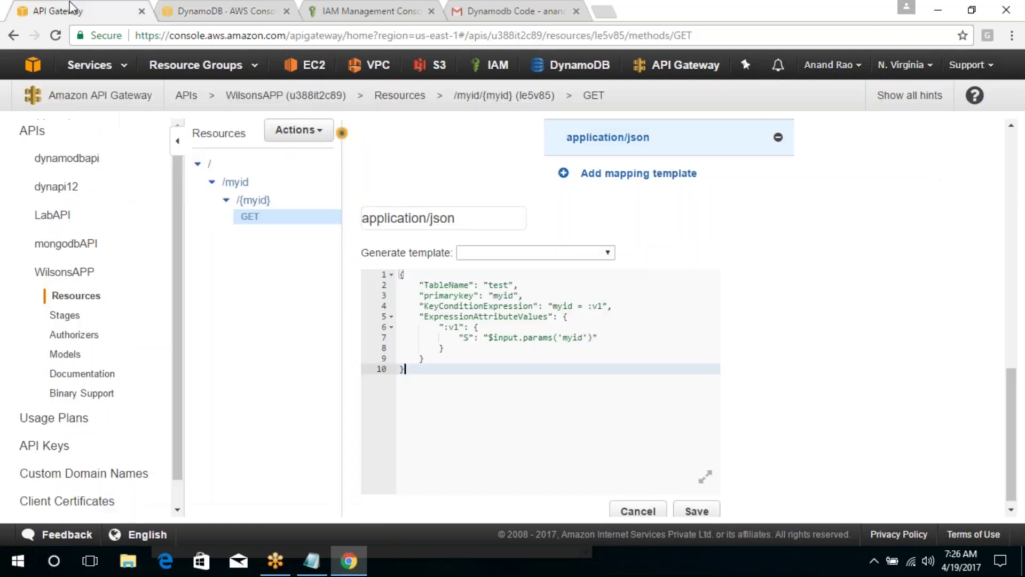
Save the application/json mapping template and return to the GET method's execution overview.
{"action": "left_click", "coordinate": [707, 513]}
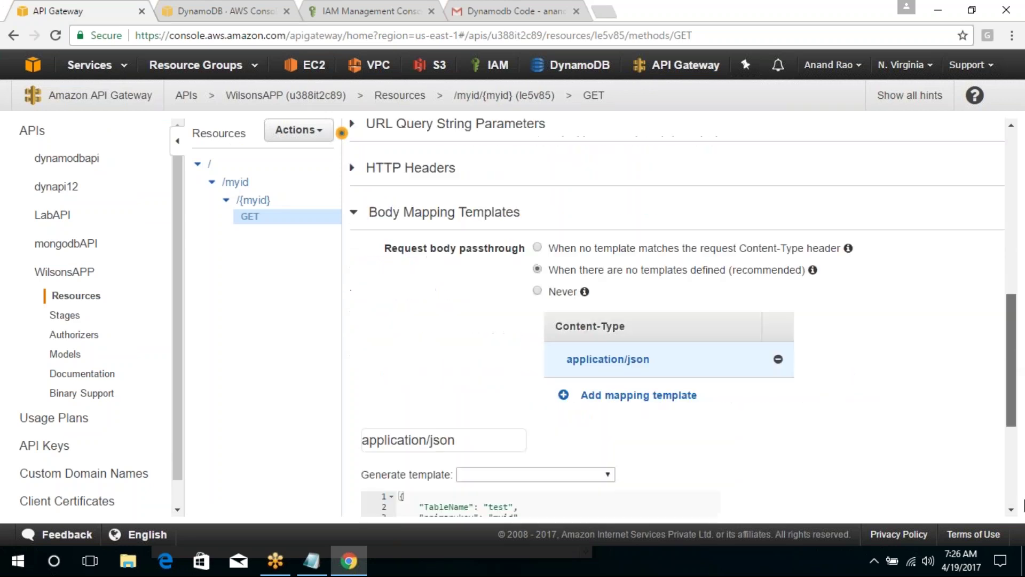
{"action": "left_click", "coordinate": [696, 504]}
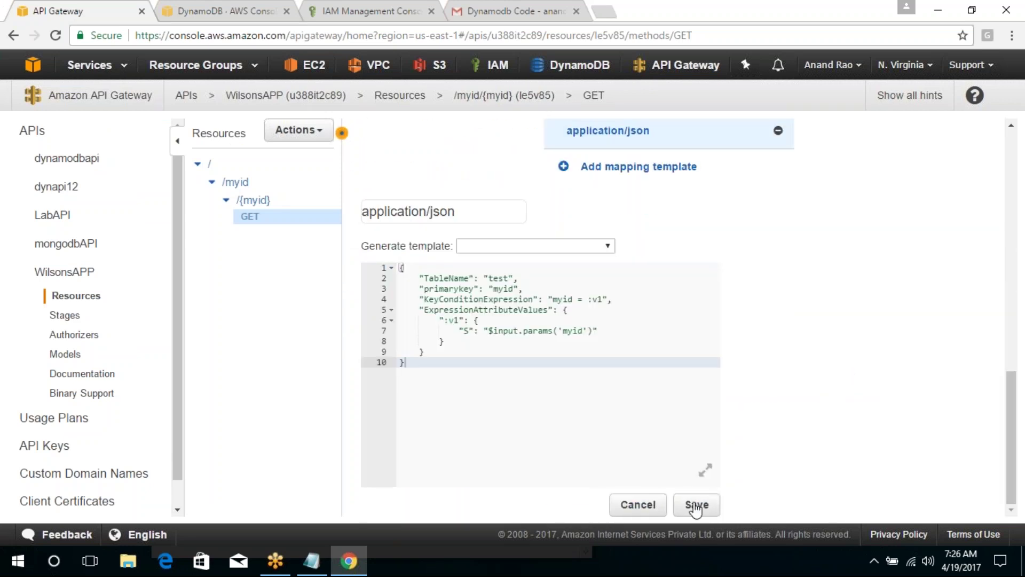
{"action": "left_click_drag", "start_coordinate": [1006, 461], "coordinate": [1004, 221]}
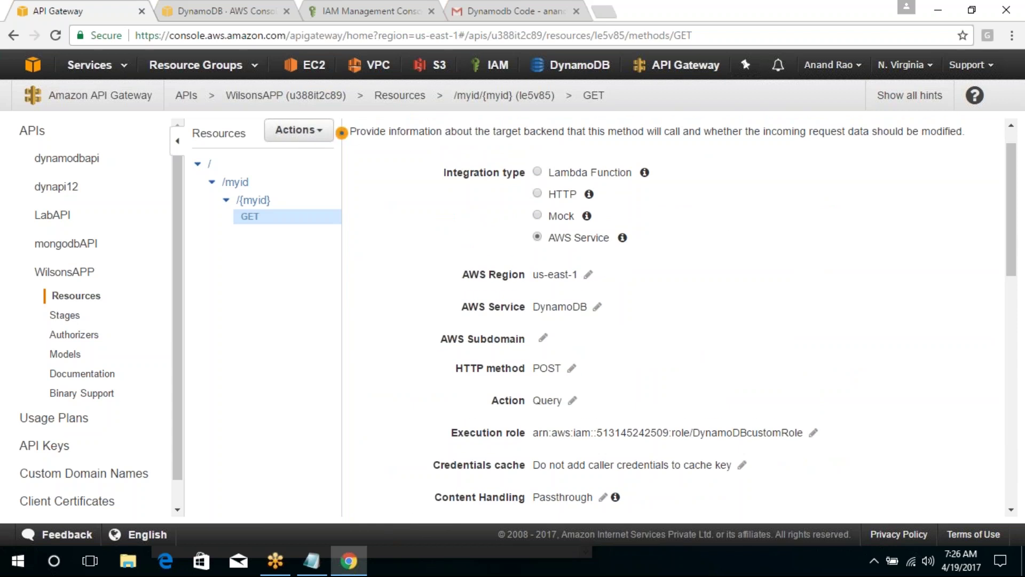
{"action": "left_click_drag", "start_coordinate": [1018, 178], "coordinate": [1018, 165]}
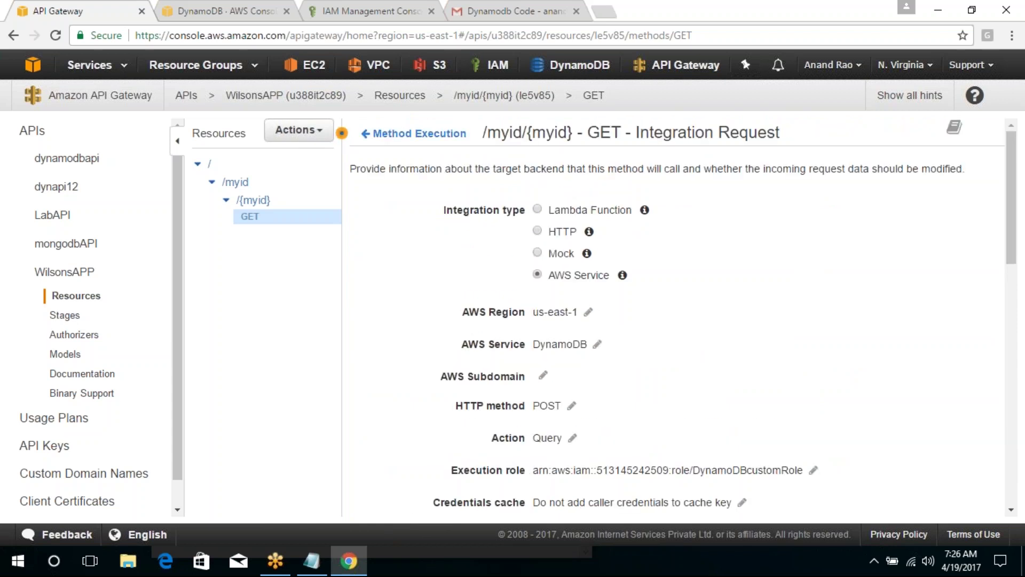
{"action": "left_click", "coordinate": [419, 134]}
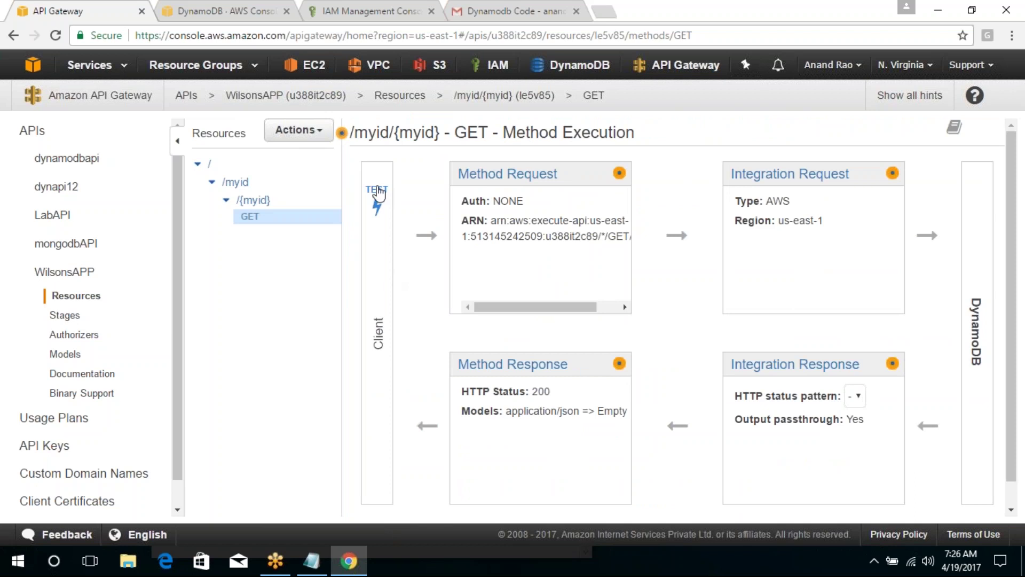
Run a test call of the GET method with myid 1 and check the returned item in the response body.
{"action": "left_click", "coordinate": [377, 191]}
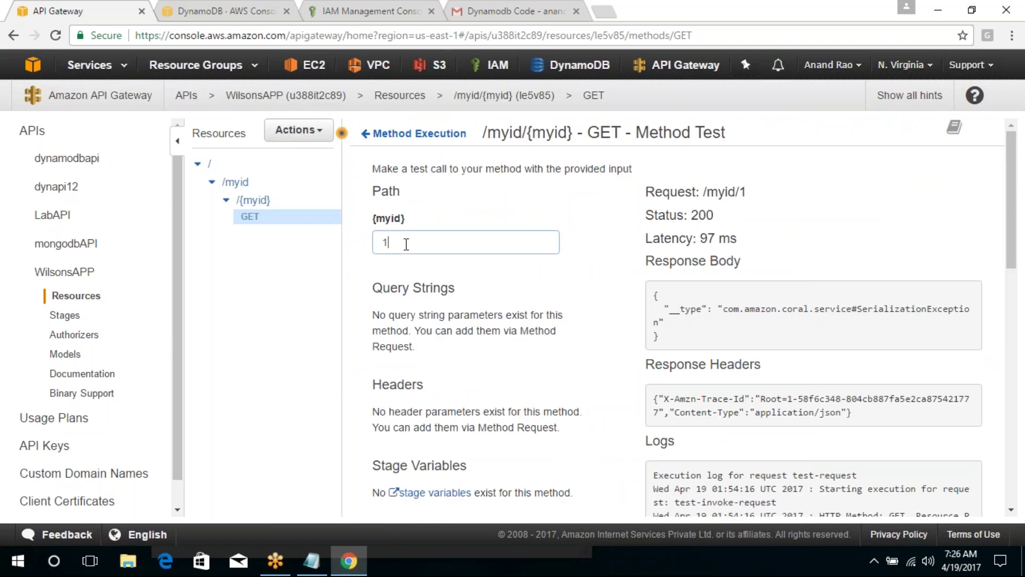
{"action": "scroll", "coordinate": [1015, 318], "scroll_direction": "down", "scroll_amount": 3}
{"action": "scroll", "coordinate": [1015, 318], "scroll_direction": "down", "scroll_amount": 4}
{"action": "left_click", "coordinate": [588, 348]}
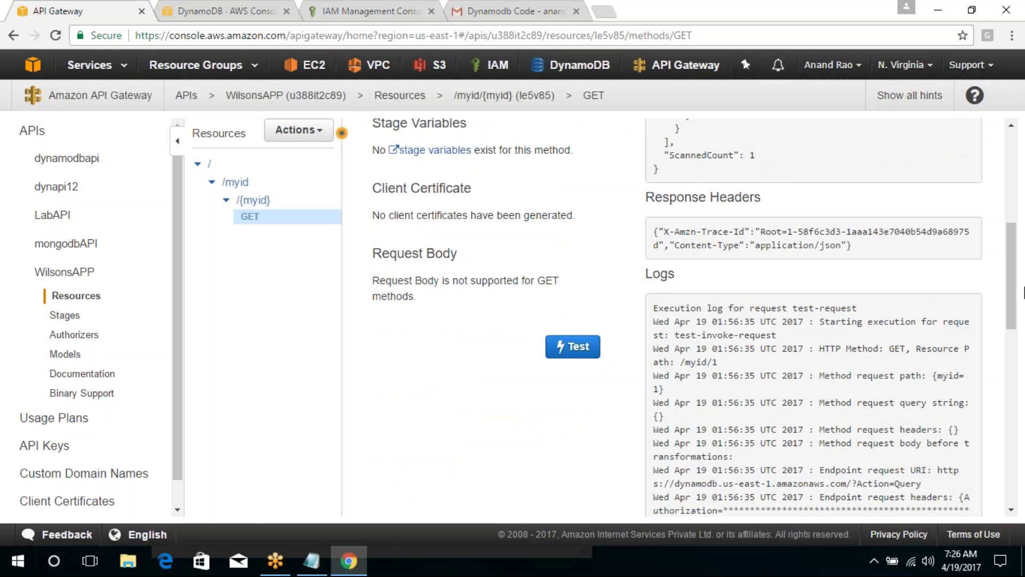
{"action": "left_click_drag", "start_coordinate": [1016, 311], "coordinate": [1017, 252]}
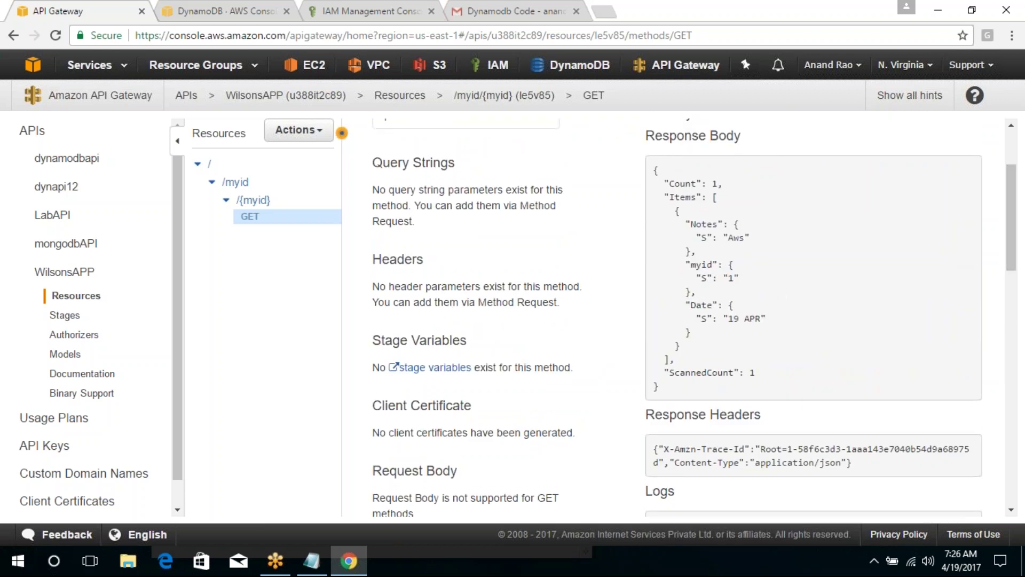
{"action": "left_click_drag", "start_coordinate": [747, 241], "coordinate": [725, 240]}
{"action": "left_click_drag", "start_coordinate": [743, 279], "coordinate": [724, 278]}
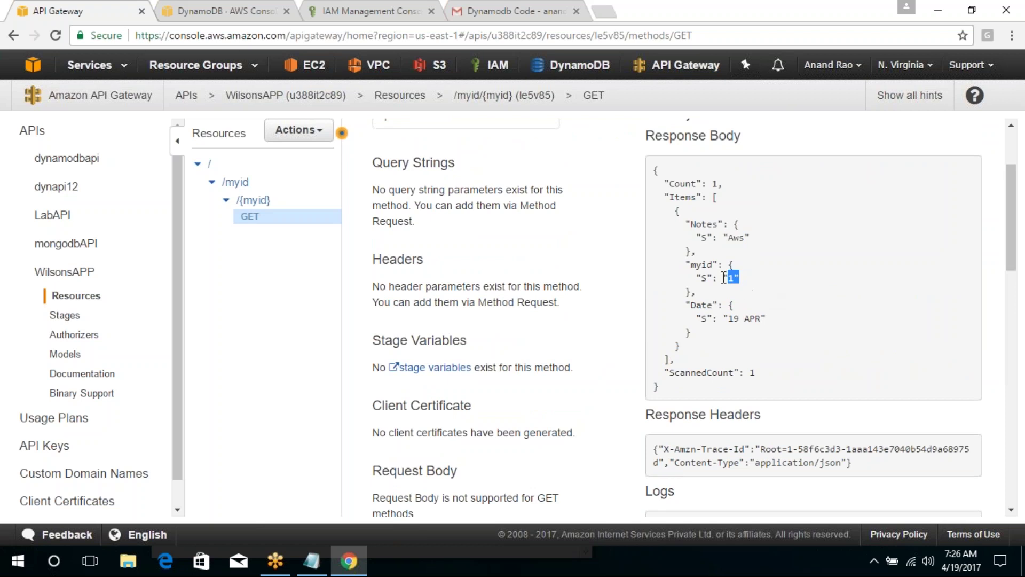
{"action": "left_click", "coordinate": [762, 297]}
{"action": "scroll", "coordinate": [1011, 219], "scroll_direction": "up", "scroll_amount": 3}
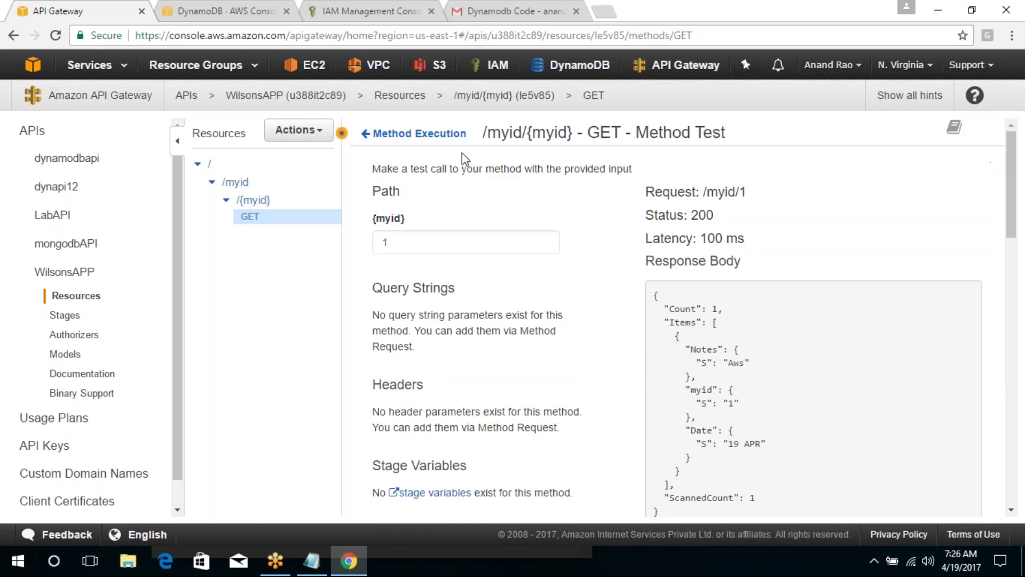
Test the GET method with myid 2 and check the Notes value in the response body.
{"action": "left_click", "coordinate": [422, 240]}
{"action": "key", "text": "BackSpace"}
{"action": "type", "text": "2"}
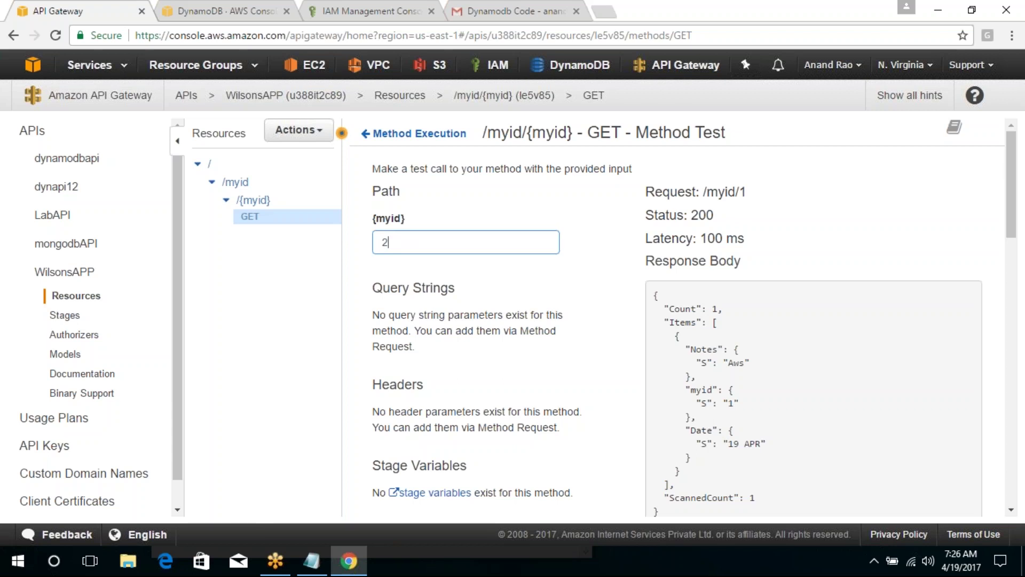
{"action": "left_click_drag", "start_coordinate": [1015, 152], "coordinate": [1022, 208]}
{"action": "scroll", "coordinate": [1022, 208], "scroll_direction": "down", "scroll_amount": 3}
{"action": "left_click", "coordinate": [587, 416]}
{"action": "left_click_drag", "start_coordinate": [1017, 297], "coordinate": [1017, 261]}
{"action": "left_click_drag", "start_coordinate": [758, 233], "coordinate": [731, 215]}
{"action": "left_click", "coordinate": [748, 235]}
{"action": "scroll", "coordinate": [1015, 200], "scroll_direction": "up", "scroll_amount": 3}
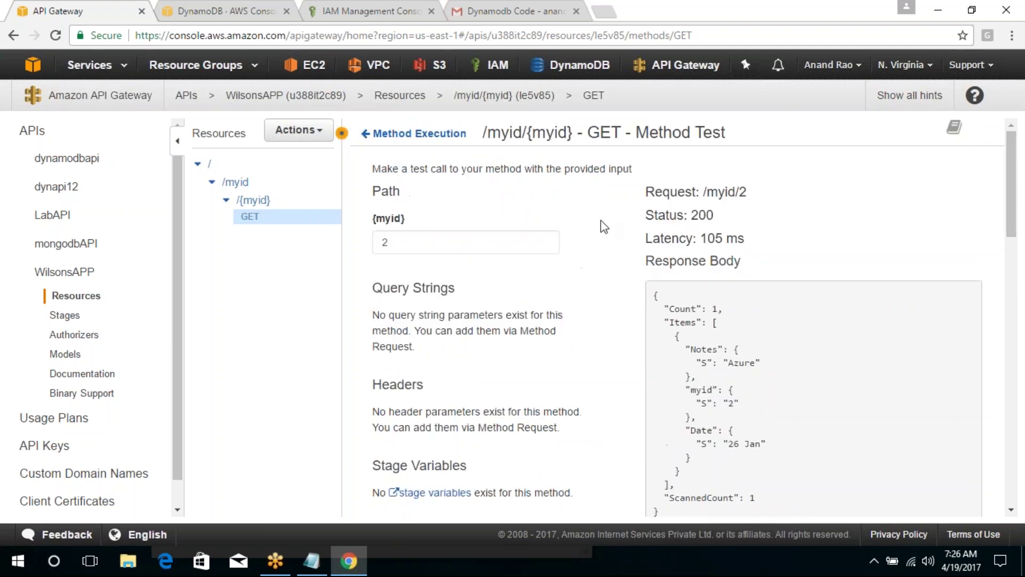
Repeat the GET method test with myid set to 3.
{"action": "double_click", "coordinate": [380, 241]}
{"action": "key", "text": "BackSpace"}
{"action": "type", "text": "3"}
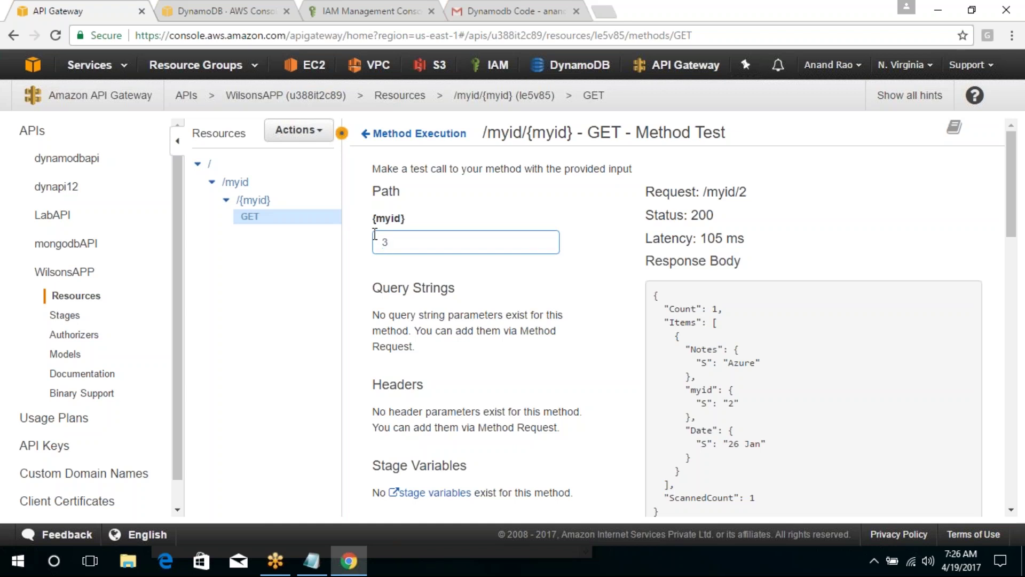
{"action": "mouse_move", "coordinate": [1011, 185]}
{"action": "left_mouse_down"}
{"action": "mouse_move", "coordinate": [1011, 282]}
{"action": "mouse_move", "coordinate": [1010, 246]}
{"action": "left_mouse_up"}
{"action": "left_click", "coordinate": [580, 320]}
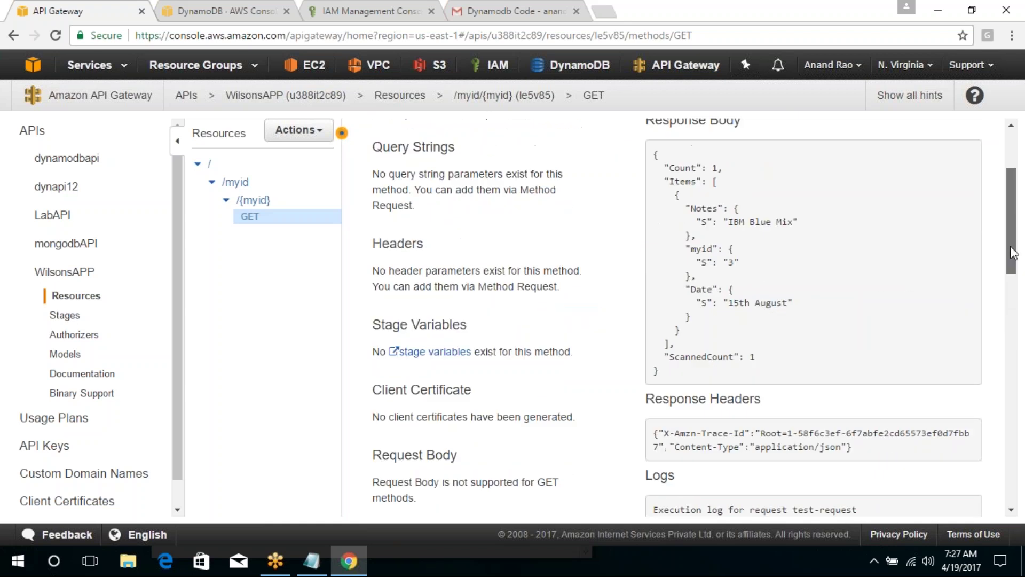
Test the GET method with myid 4, an ID missing from the table, and review the response.
{"action": "key", "text": "Tab"}
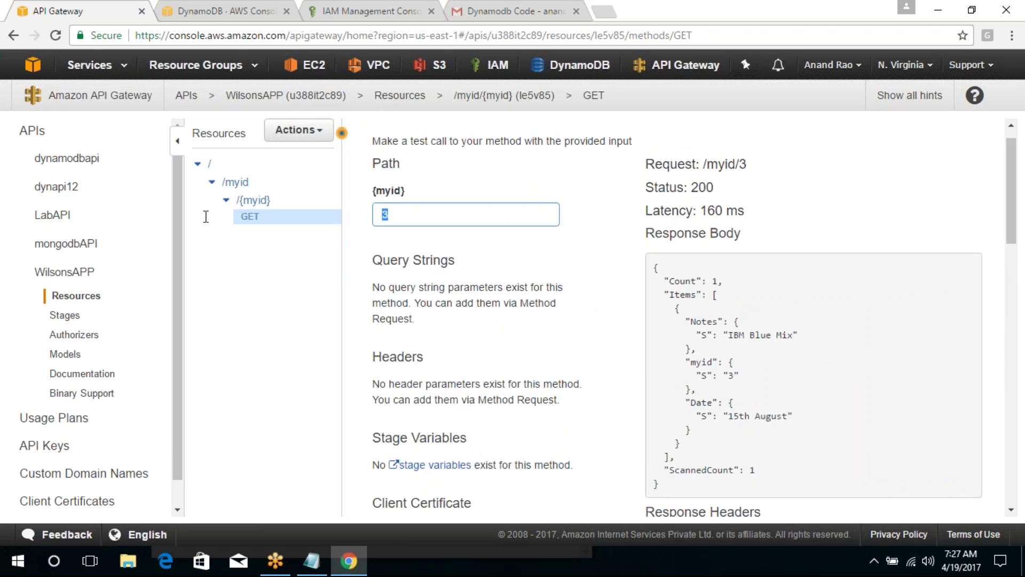
{"action": "type", "text": "4"}
{"action": "scroll", "coordinate": [613, 372], "scroll_direction": "down", "scroll_amount": 5}
{"action": "left_click", "coordinate": [586, 395]}
{"action": "scroll", "coordinate": [1020, 256], "scroll_direction": "up", "scroll_amount": 4}
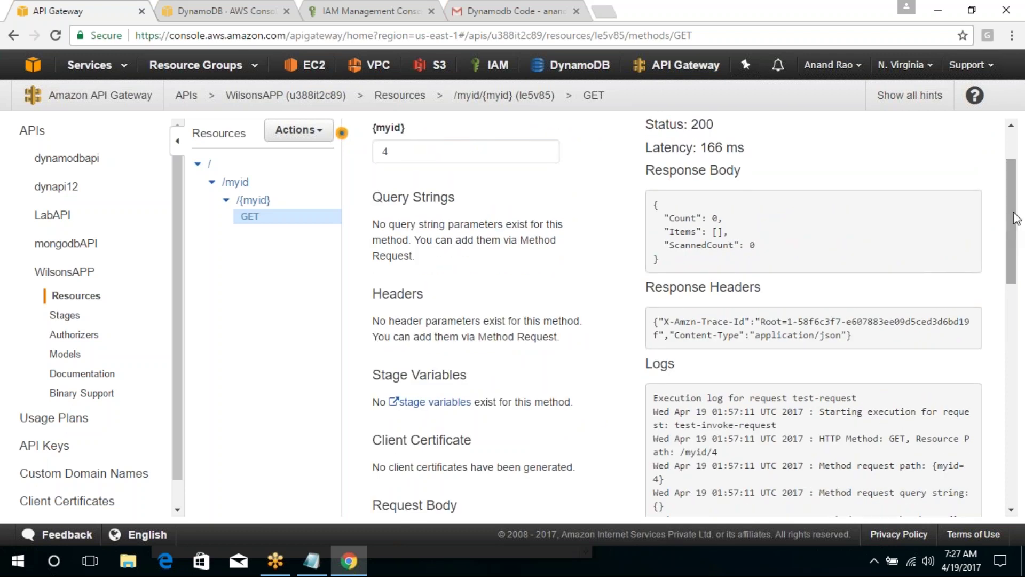
{"action": "scroll", "coordinate": [1017, 231], "scroll_direction": "up", "scroll_amount": 2}
{"action": "left_click_drag", "start_coordinate": [1006, 255], "coordinate": [1021, 144]}
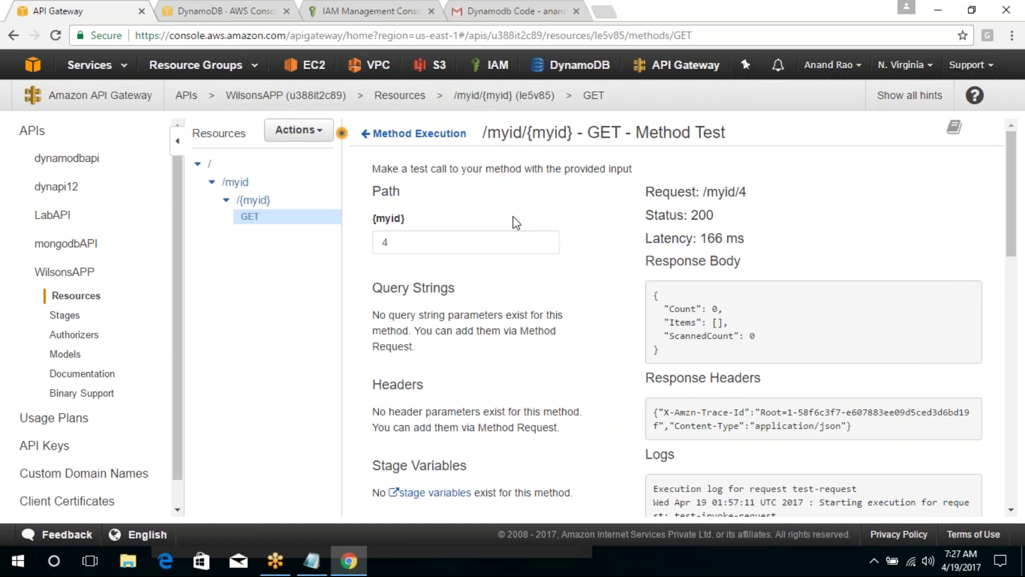
Switch to the DynamoDB console and start a duplicate of the item with myid 3 in the table test.
{"action": "left_click", "coordinate": [209, 10]}
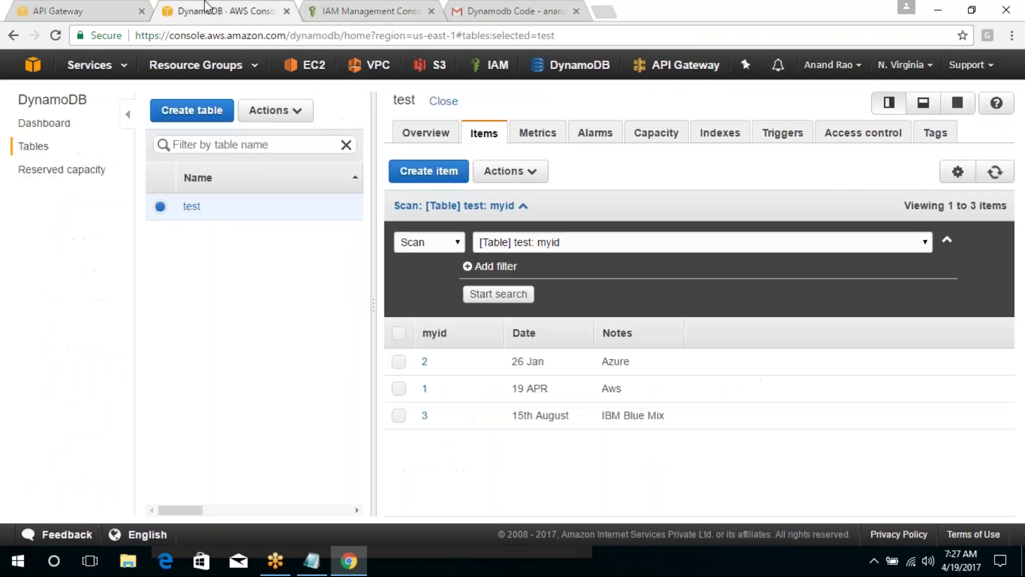
{"action": "right_click", "coordinate": [441, 419]}
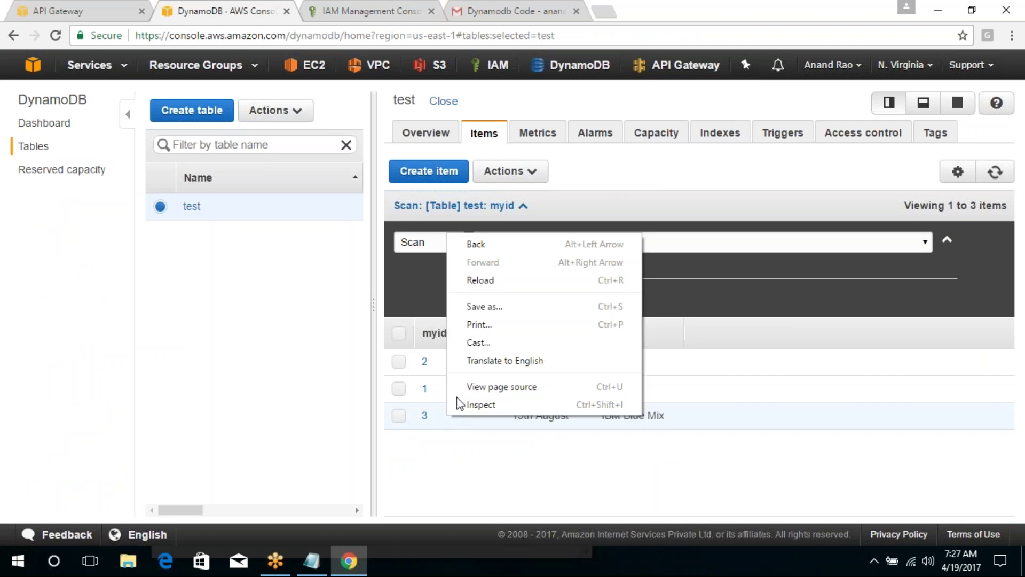
{"action": "left_click", "coordinate": [398, 416]}
{"action": "left_click", "coordinate": [399, 415]}
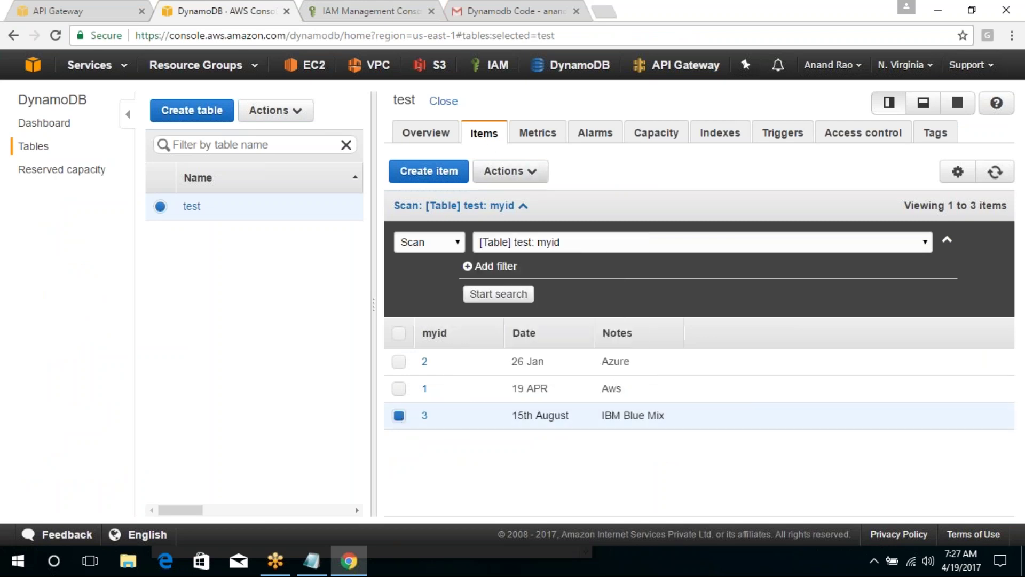
{"action": "left_click", "coordinate": [511, 170]}
{"action": "left_click", "coordinate": [499, 202]}
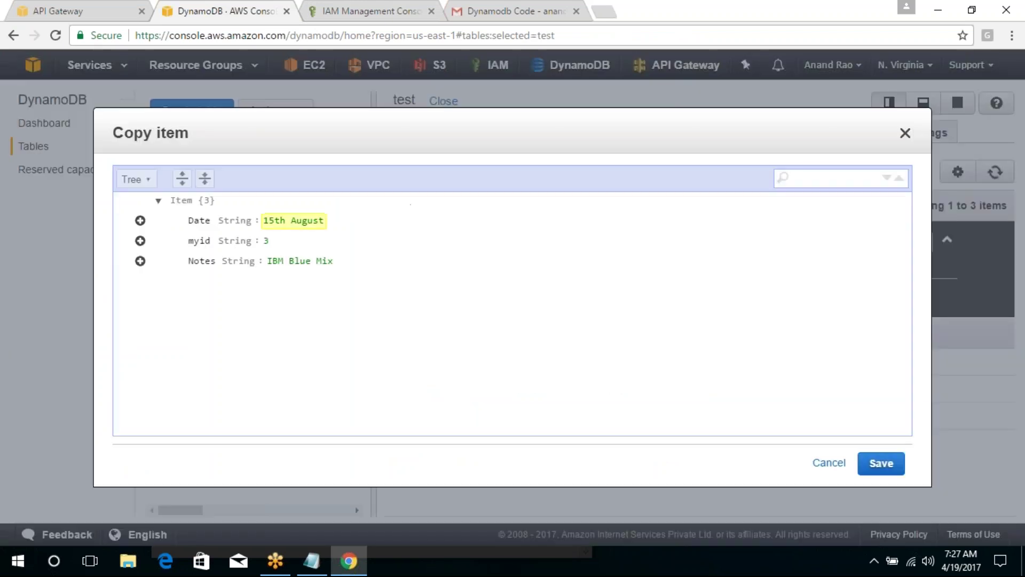
In the copied item, set Date to tommorow, myid to 4 and Notes to Rackspace.
{"action": "triple_click", "coordinate": [299, 221]}
{"action": "key", "text": "BackSpace"}
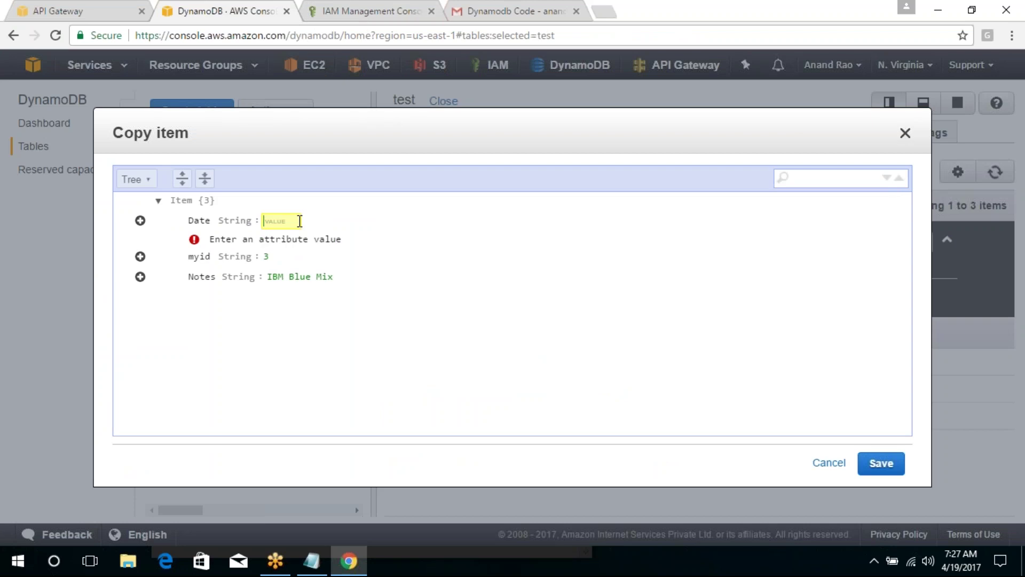
{"action": "type", "text": "tommorow"}
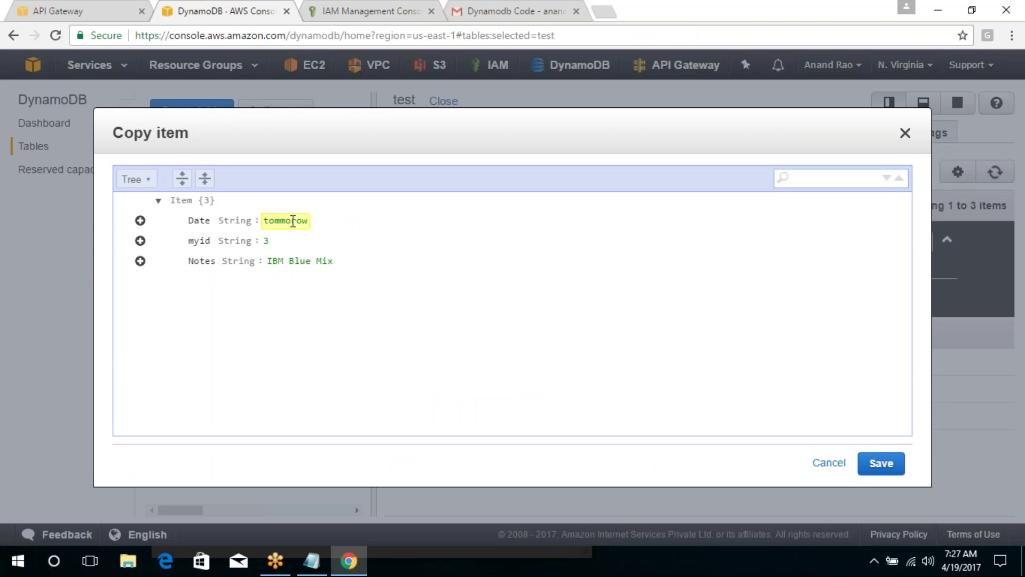
{"action": "key", "text": "Tab"}
{"action": "left_click", "coordinate": [270, 240]}
{"action": "key", "text": "BackSpace"}
{"action": "type", "text": "4"}
{"action": "left_click", "coordinate": [316, 260]}
{"action": "key", "text": "ctrl+a"}
{"action": "key", "text": "BackSpace"}
{"action": "type", "text": "Ras"}
{"action": "type", "text": "kspace"}
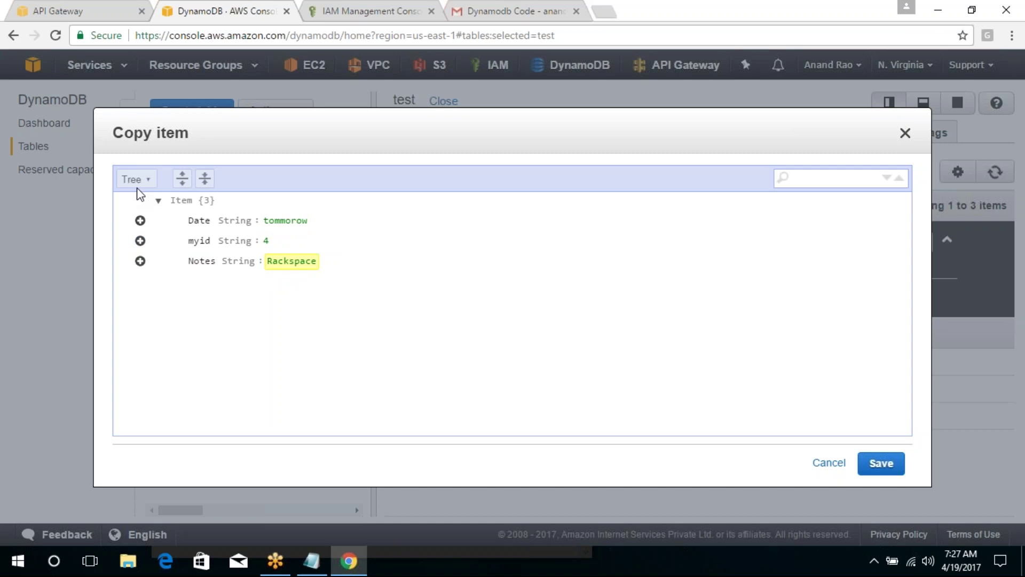
Append a String attribute named Gartner with the value NO after the Notes attribute.
{"action": "left_click", "coordinate": [140, 260]}
{"action": "mouse_move", "coordinate": [203, 283]}
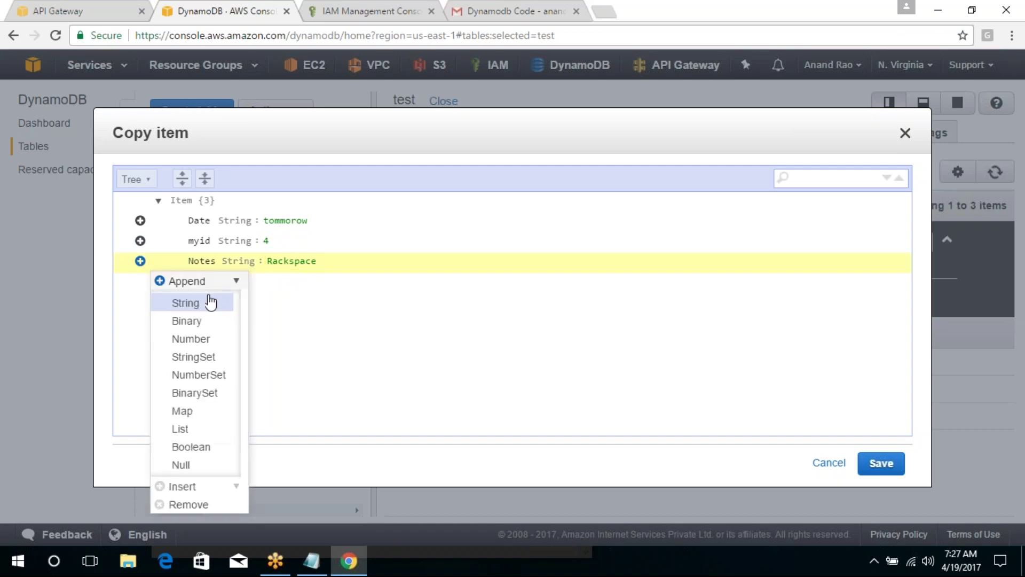
{"action": "left_click", "coordinate": [186, 302]}
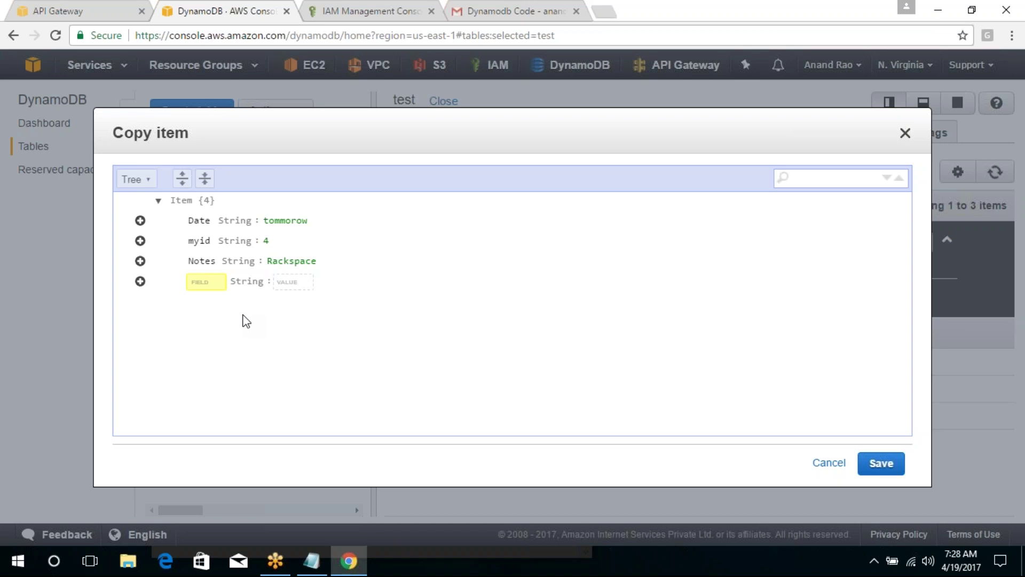
{"action": "type", "text": "Gart"}
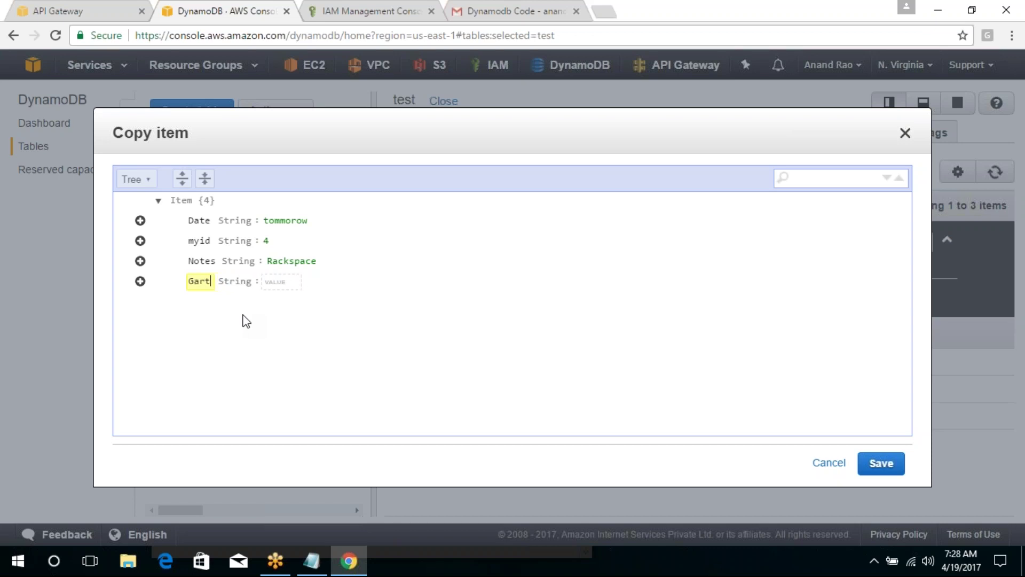
{"action": "type", "text": "ner"}
{"action": "key", "text": "Tab"}
{"action": "type", "text": "NO"}
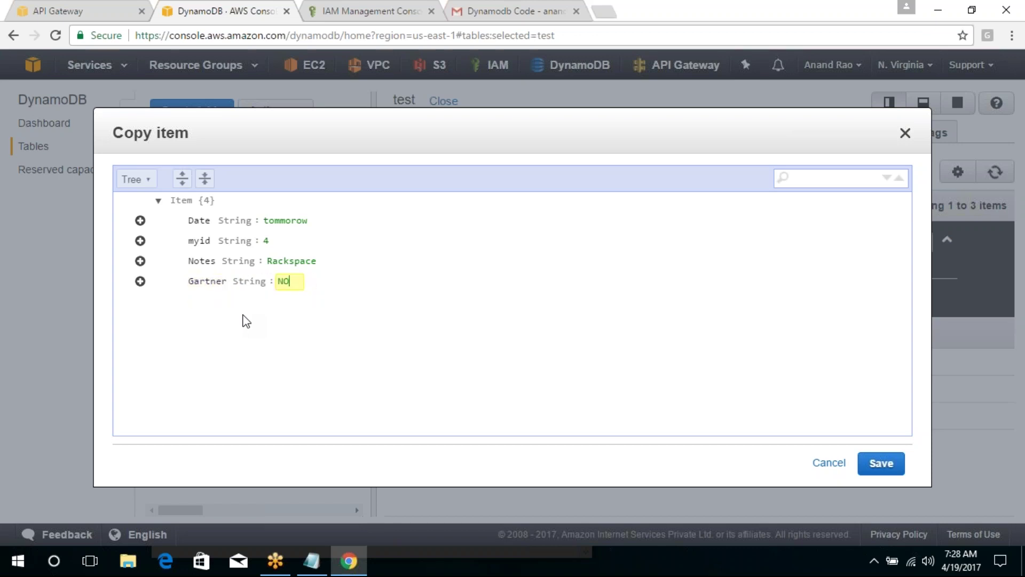
Save the copied item, switch to the API Gateway console and rerun the GET method test with myid 4, reviewing the response.
{"action": "left_click", "coordinate": [893, 468]}
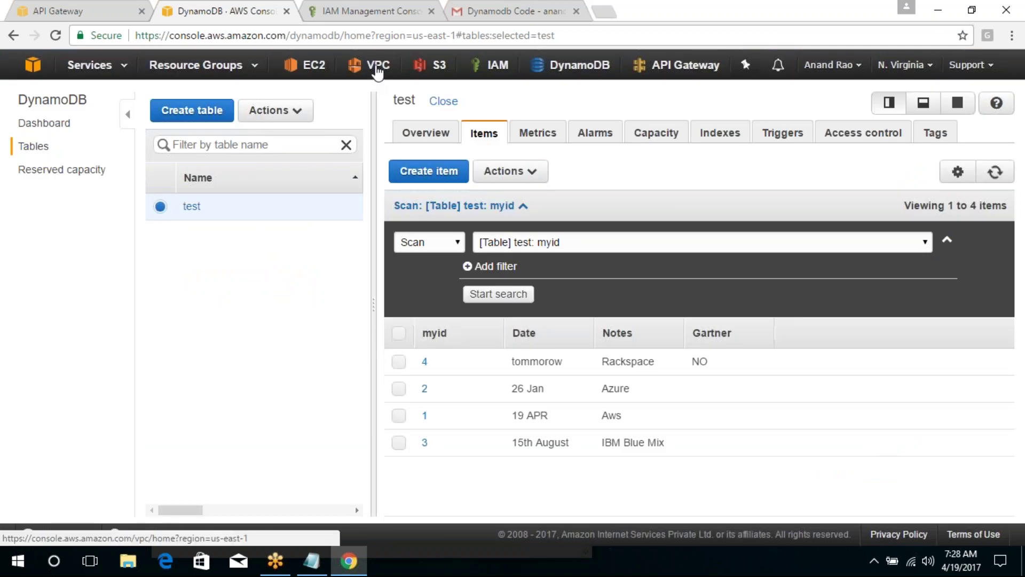
{"action": "left_click", "coordinate": [80, 11]}
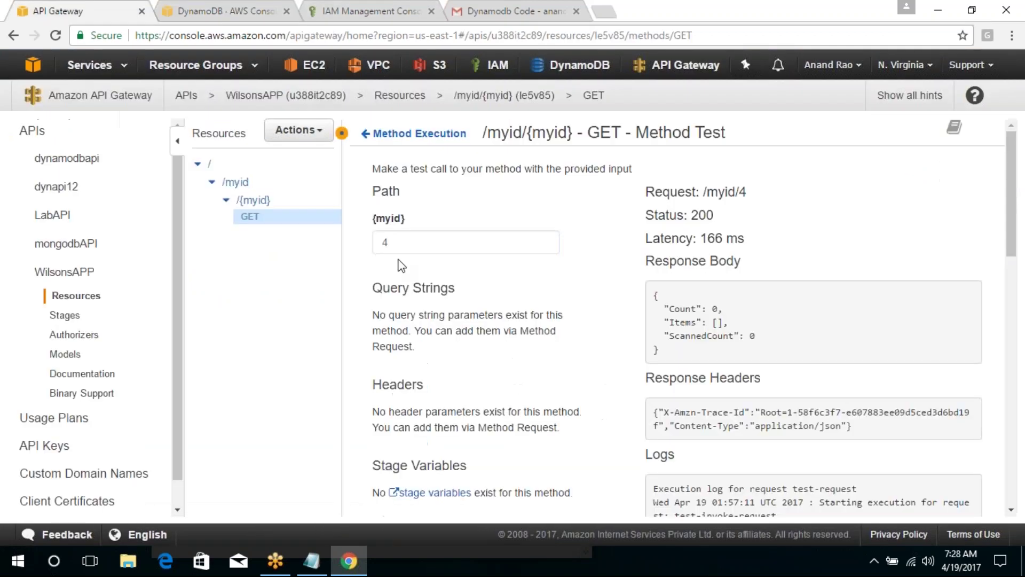
{"action": "left_click", "coordinate": [422, 244]}
{"action": "left_click_drag", "start_coordinate": [1013, 192], "coordinate": [1013, 355]}
{"action": "left_click", "coordinate": [577, 168]}
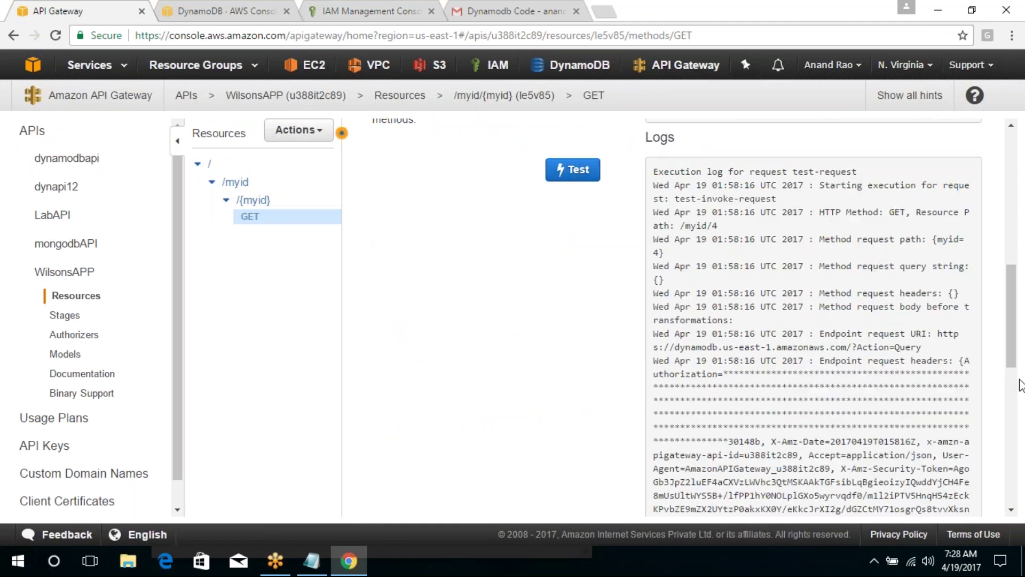
{"action": "left_click_drag", "start_coordinate": [1012, 350], "coordinate": [1013, 253]}
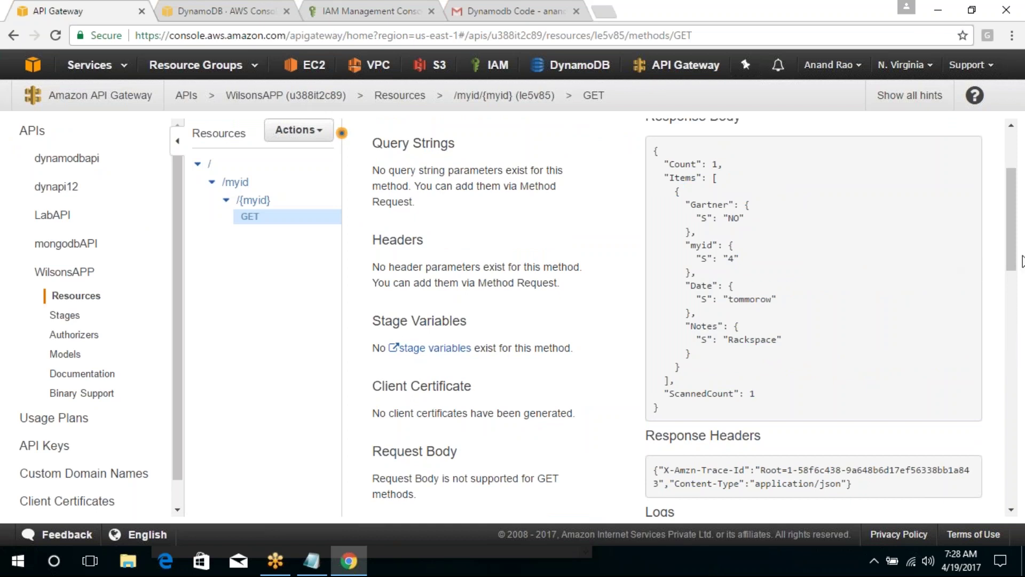
{"action": "left_click_drag", "start_coordinate": [1015, 264], "coordinate": [1015, 226]}
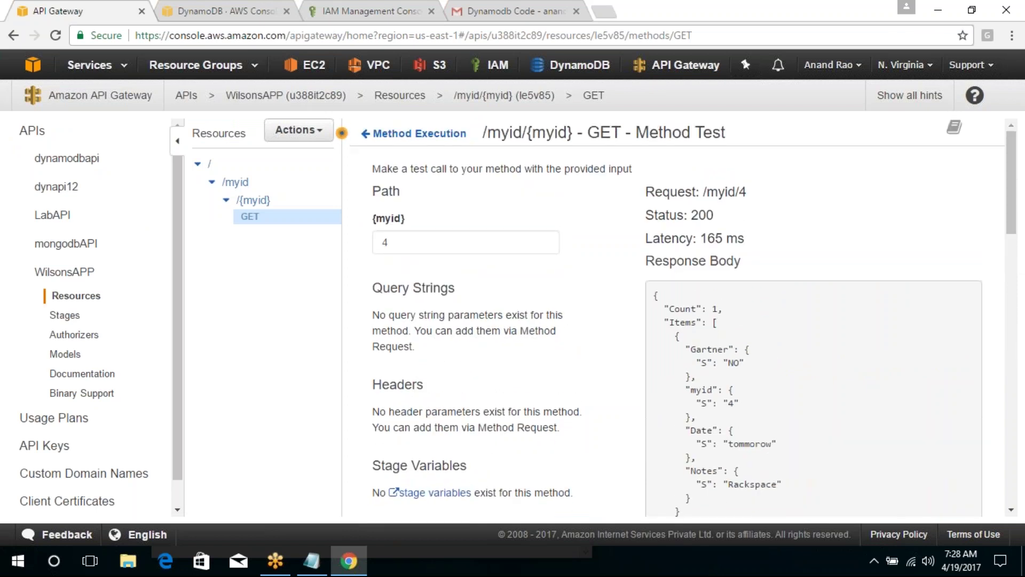
Deploy the WilsonsAPP API to a new stage named test, leaving both descriptions empty.
{"action": "left_click", "coordinate": [308, 131]}
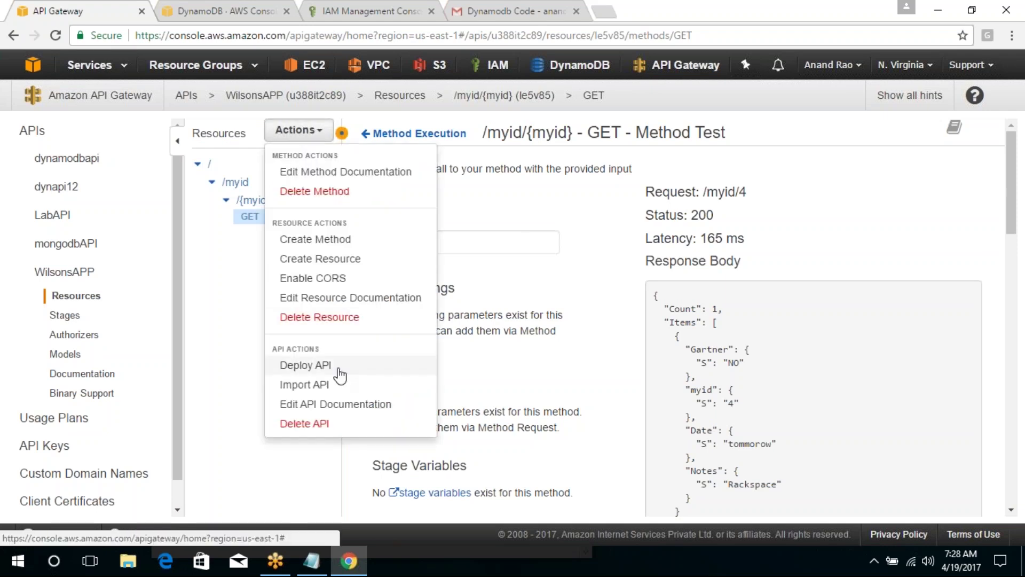
{"action": "left_click", "coordinate": [338, 369]}
{"action": "left_click", "coordinate": [603, 206]}
{"action": "left_click", "coordinate": [586, 230]}
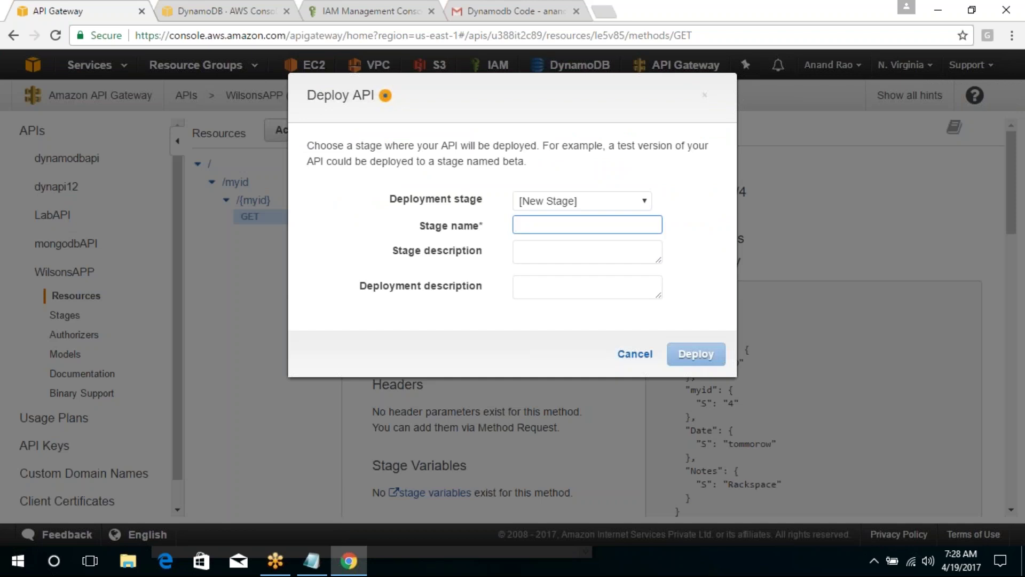
{"action": "type", "text": "test"}
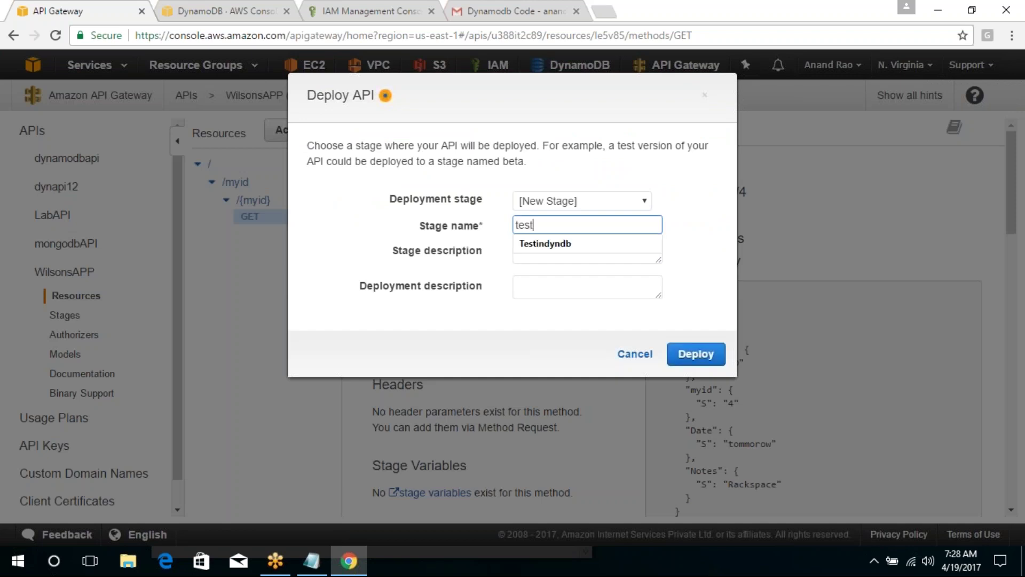
{"action": "key", "text": "Tab"}
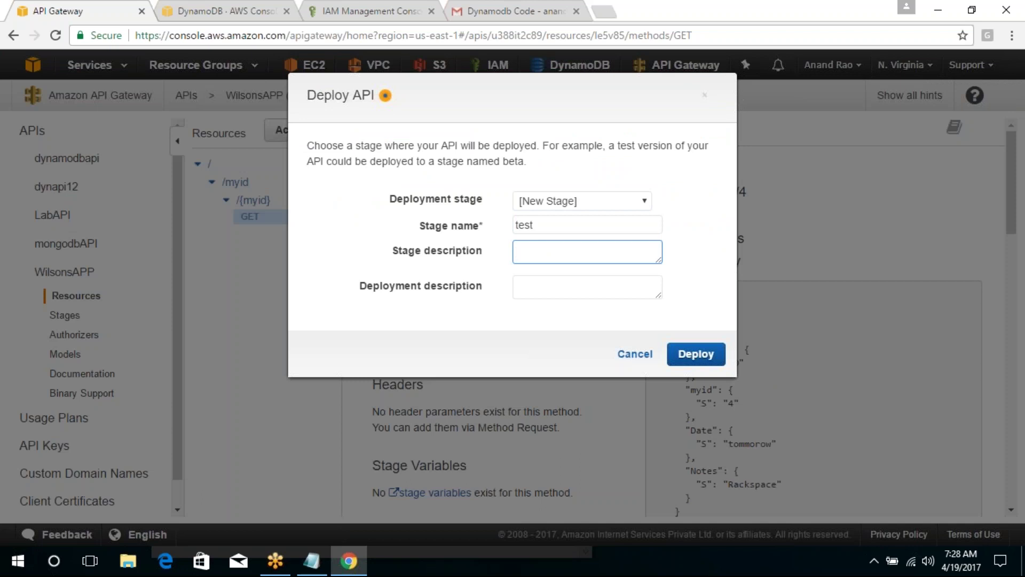
{"action": "left_click", "coordinate": [696, 353]}
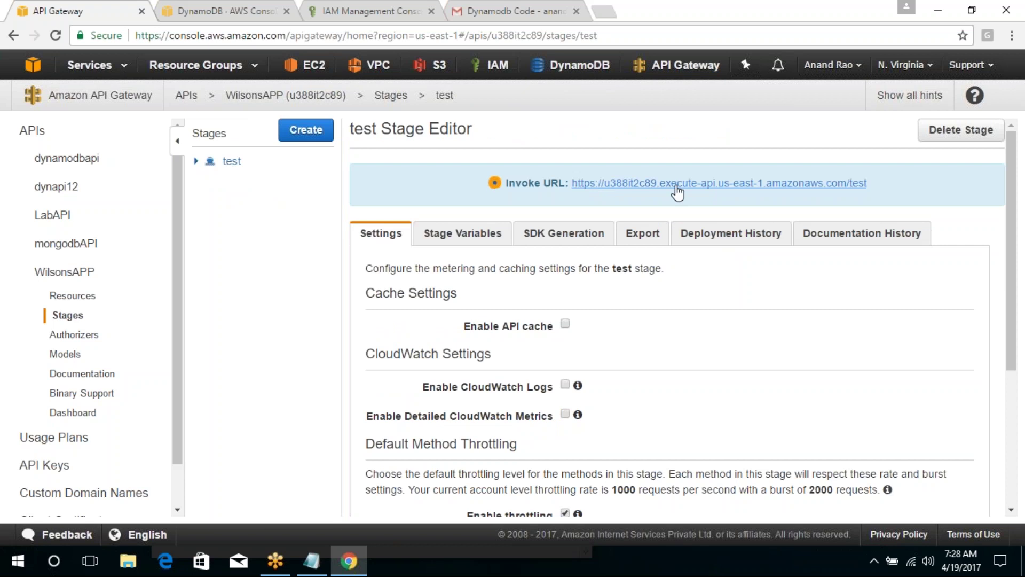
Open the test stage's invoke URL in the browser and examine the returned message.
{"action": "left_click", "coordinate": [677, 185]}
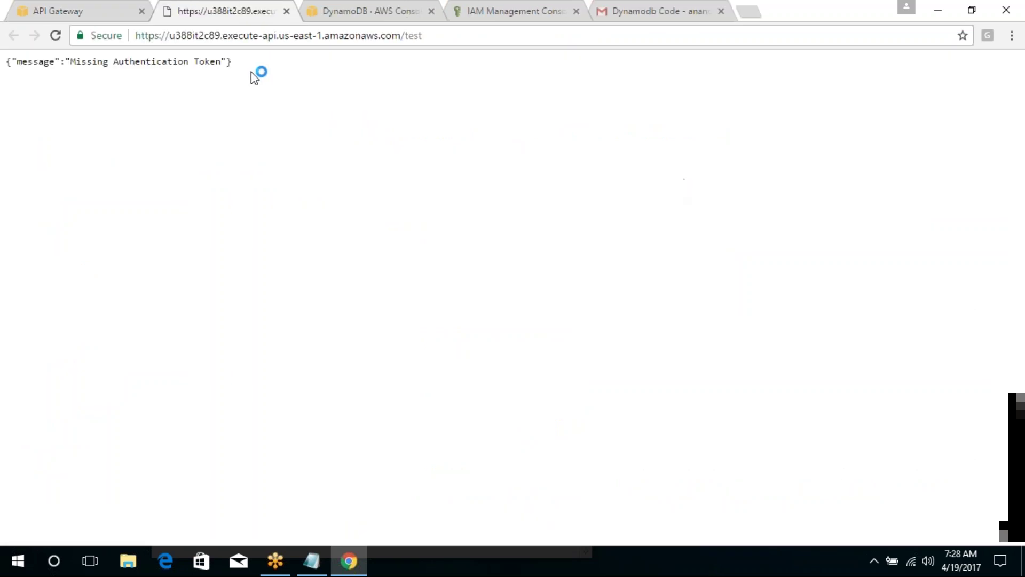
{"action": "left_click_drag", "start_coordinate": [240, 61], "coordinate": [33, 63]}
{"action": "left_click", "coordinate": [270, 89]}
Try requesting the invoke URL with the path /test/1 appended to it.
{"action": "left_click", "coordinate": [422, 35]}
{"action": "left_click", "coordinate": [422, 35]}
{"action": "type", "text": "/"}
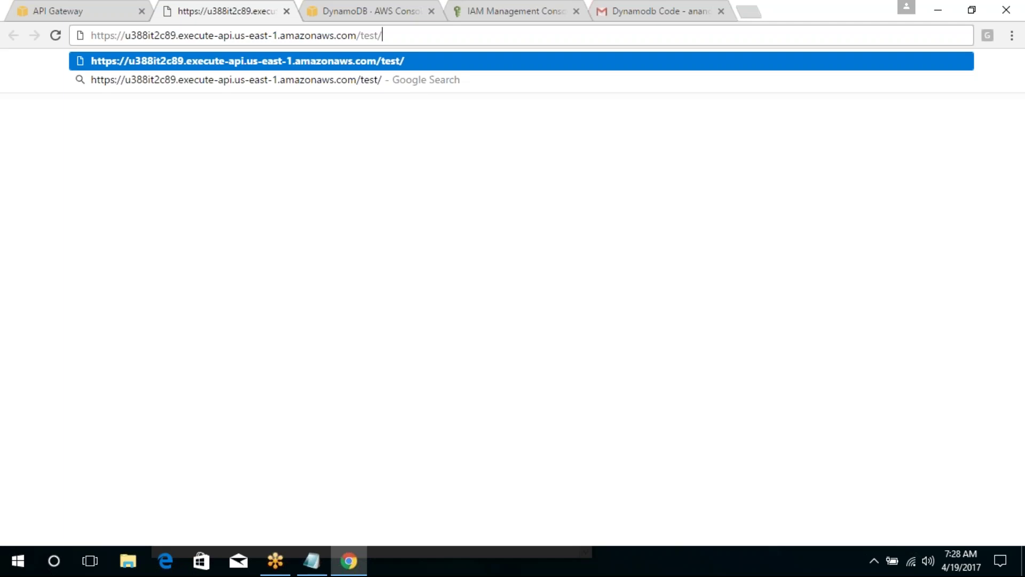
{"action": "type", "text": "test/1"}
{"action": "key", "text": "Return"}
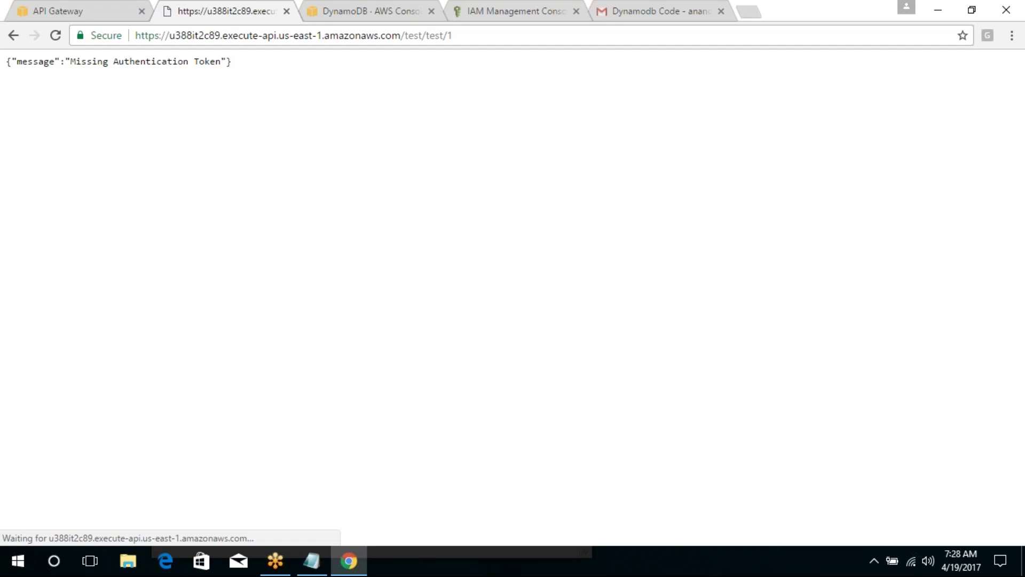
Correct the appended path in the request URL to /myid/1, load it and review the returned item.
{"action": "left_click", "coordinate": [447, 36]}
{"action": "left_click", "coordinate": [443, 36]}
{"action": "key", "text": "BackSpace"}
{"action": "key", "text": "BackSpace"}
{"action": "key", "text": "BackSpace"}
{"action": "key", "text": "BackSpace"}
{"action": "type", "text": "myid"}
{"action": "key", "text": "Return"}
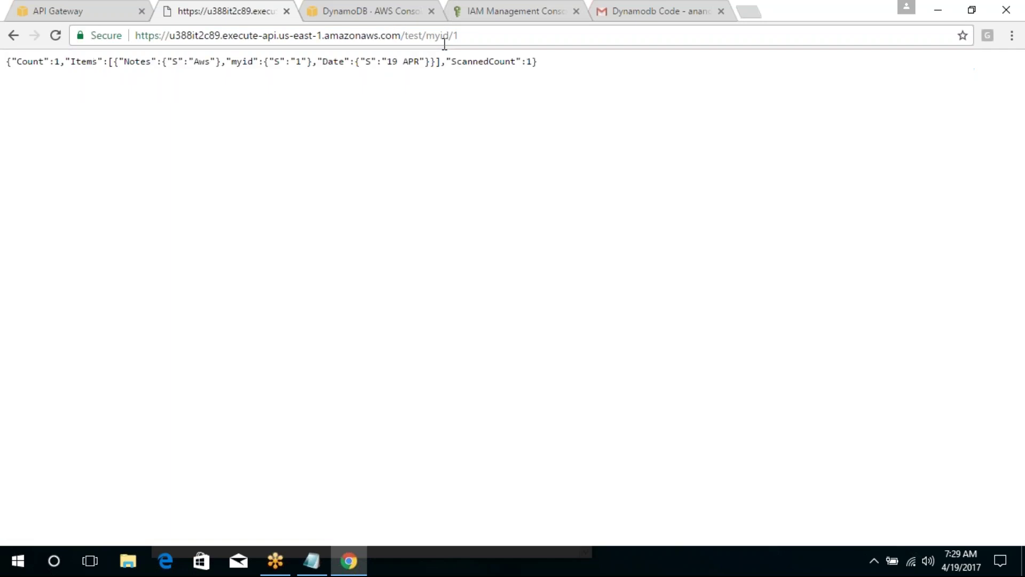
{"action": "left_click_drag", "start_coordinate": [592, 105], "coordinate": [392, 144]}
{"action": "left_click", "coordinate": [391, 144]}
Request the deployed API with myid 4 in the URL path and examine the returned item and the full address.
{"action": "left_click", "coordinate": [488, 34]}
{"action": "left_click", "coordinate": [488, 34]}
{"action": "key", "text": "BackSpace"}
{"action": "type", "text": "4"}
{"action": "key", "text": "Return"}
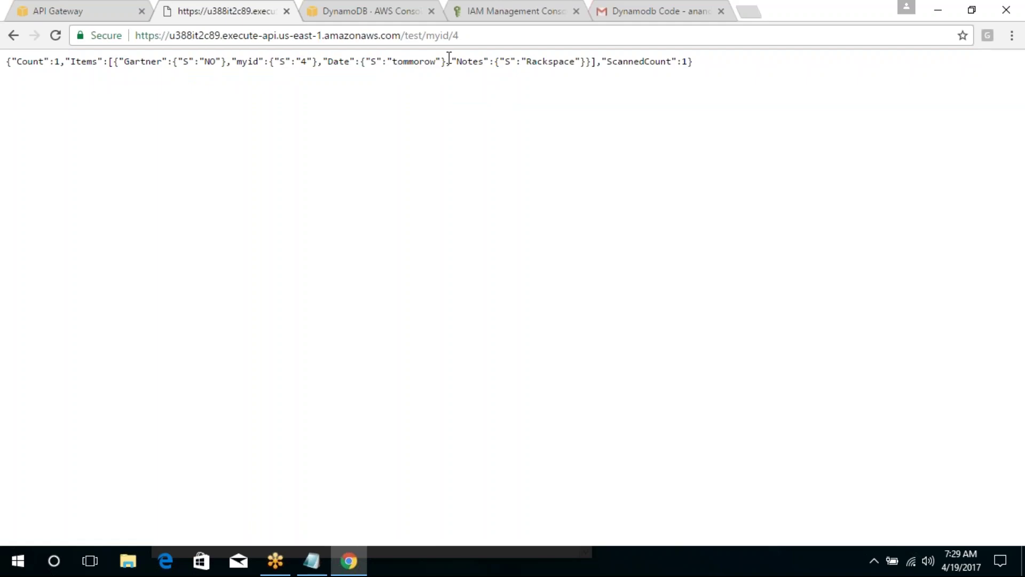
{"action": "left_click_drag", "start_coordinate": [138, 60], "coordinate": [750, 80]}
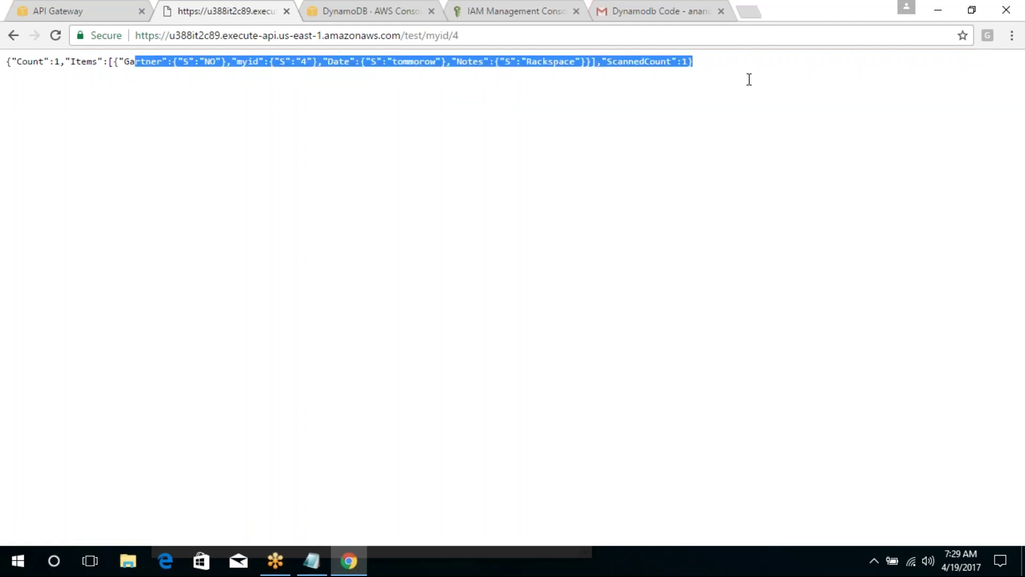
{"action": "left_click", "coordinate": [753, 85]}
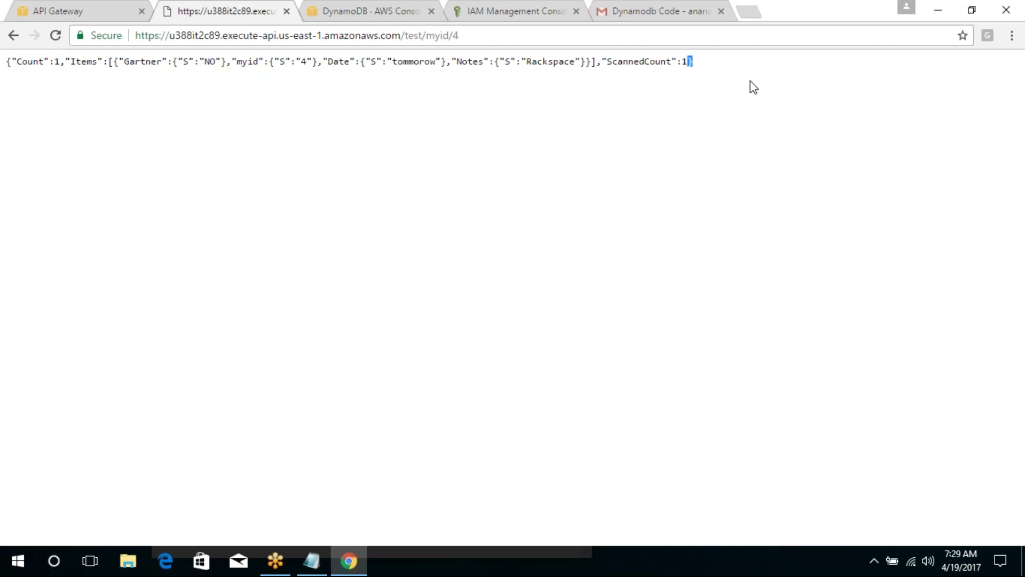
{"action": "left_click_drag", "start_coordinate": [510, 36], "coordinate": [135, 36]}
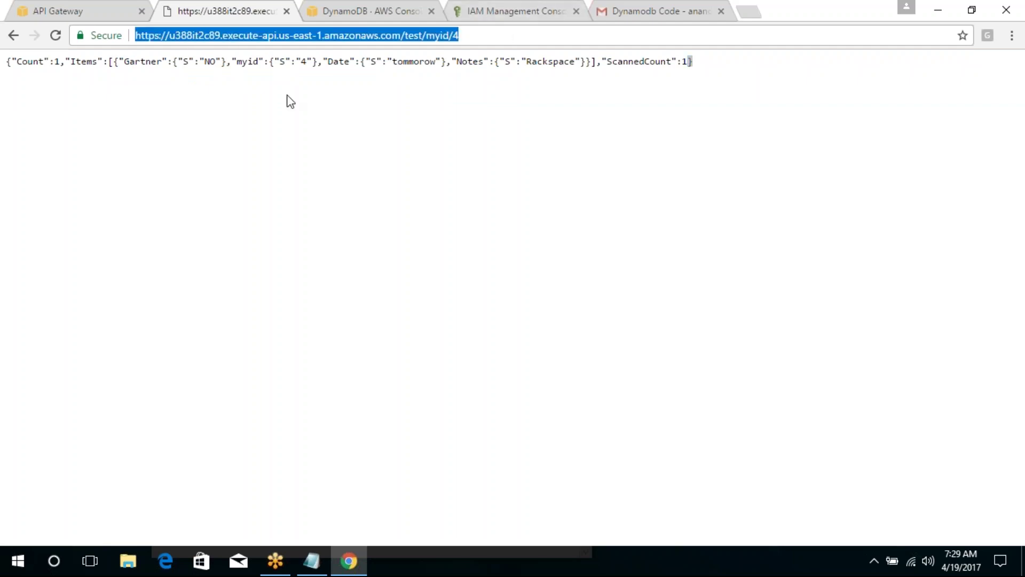
{"action": "left_click", "coordinate": [321, 105]}
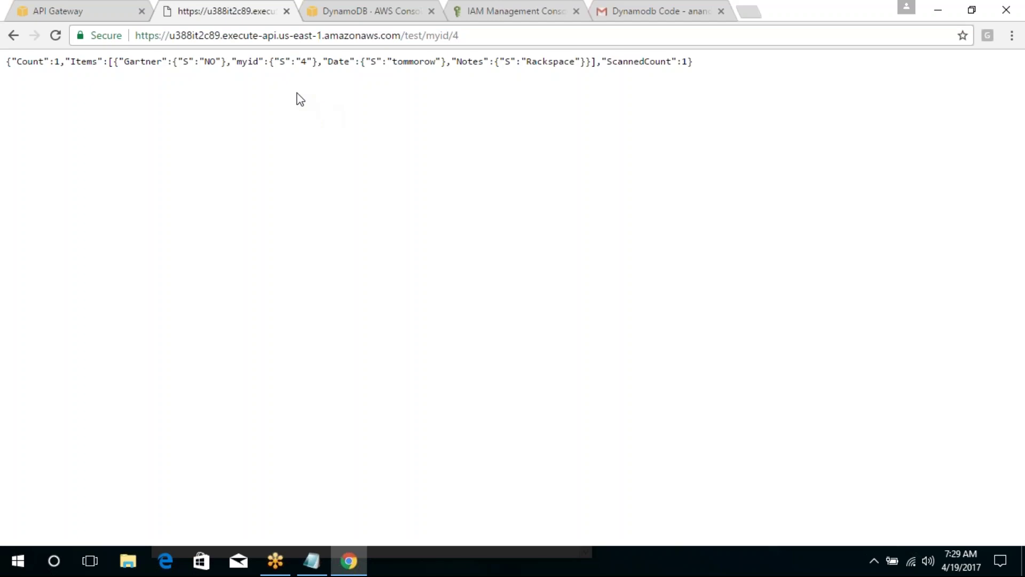
Return to the API Gateway console and expand the test stage's resource tree down to the GET method.
{"action": "left_click", "coordinate": [66, 5]}
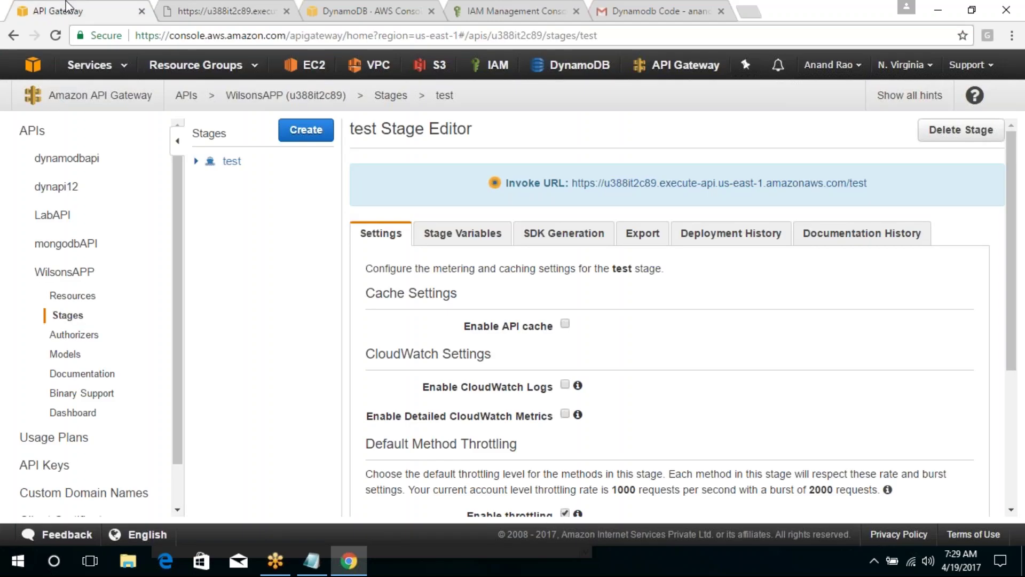
{"action": "left_click", "coordinate": [246, 6]}
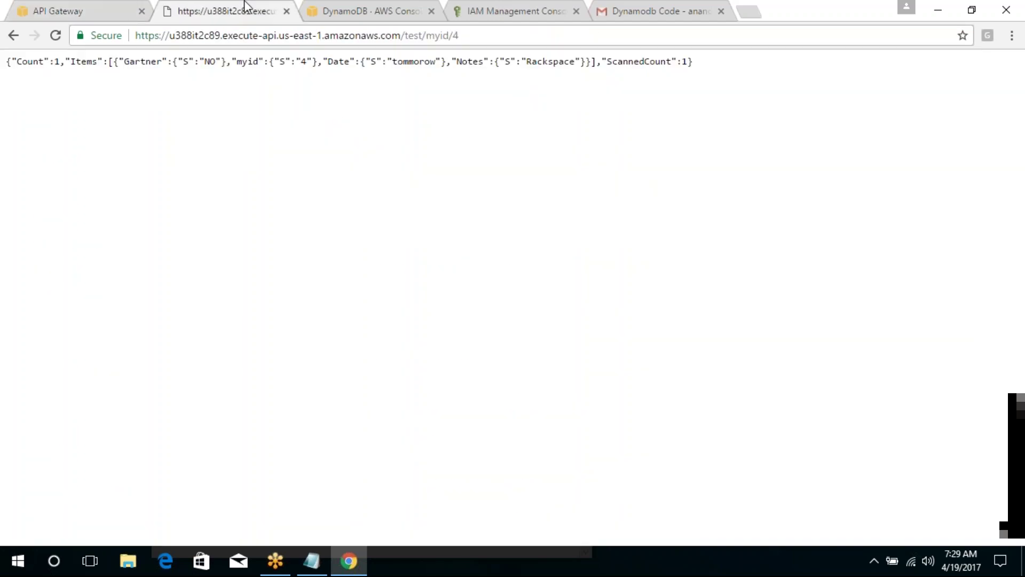
{"action": "left_click", "coordinate": [86, 5]}
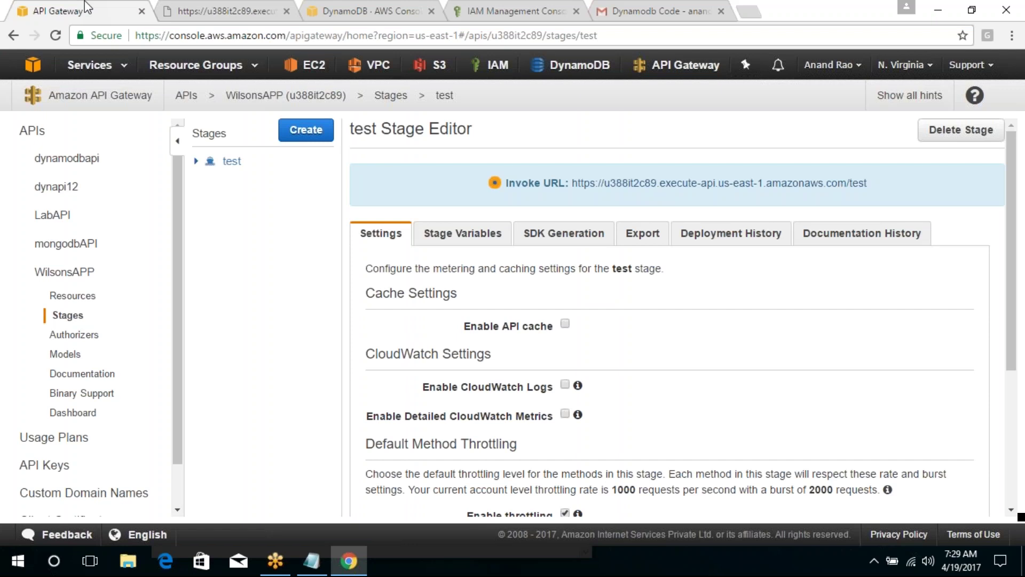
{"action": "left_click", "coordinate": [986, 37]}
{"action": "mouse_move", "coordinate": [1012, 186]}
{"action": "left_mouse_down"}
{"action": "mouse_move", "coordinate": [1013, 306]}
{"action": "mouse_move", "coordinate": [1012, 185]}
{"action": "left_mouse_up"}
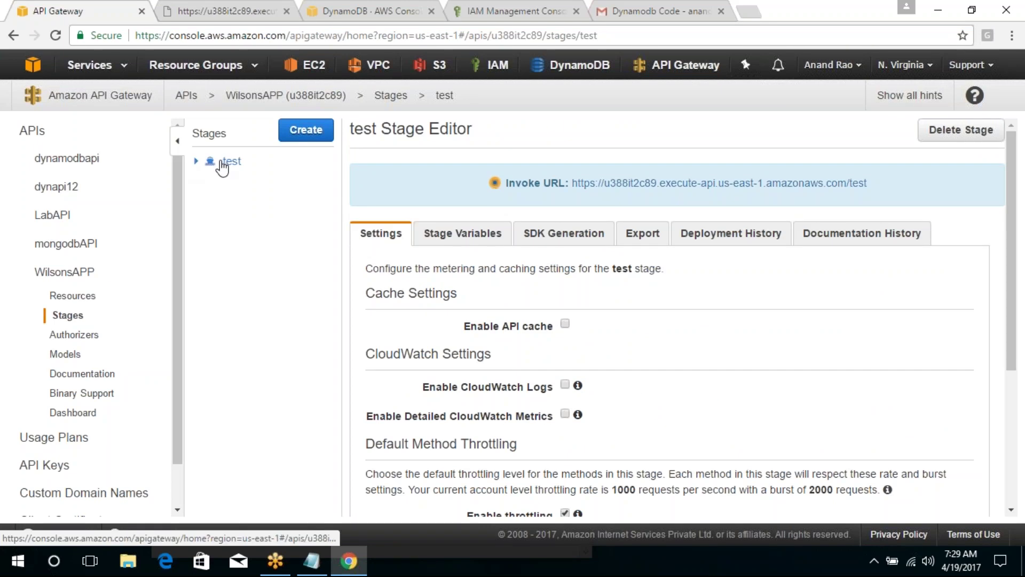
{"action": "left_click", "coordinate": [195, 161]}
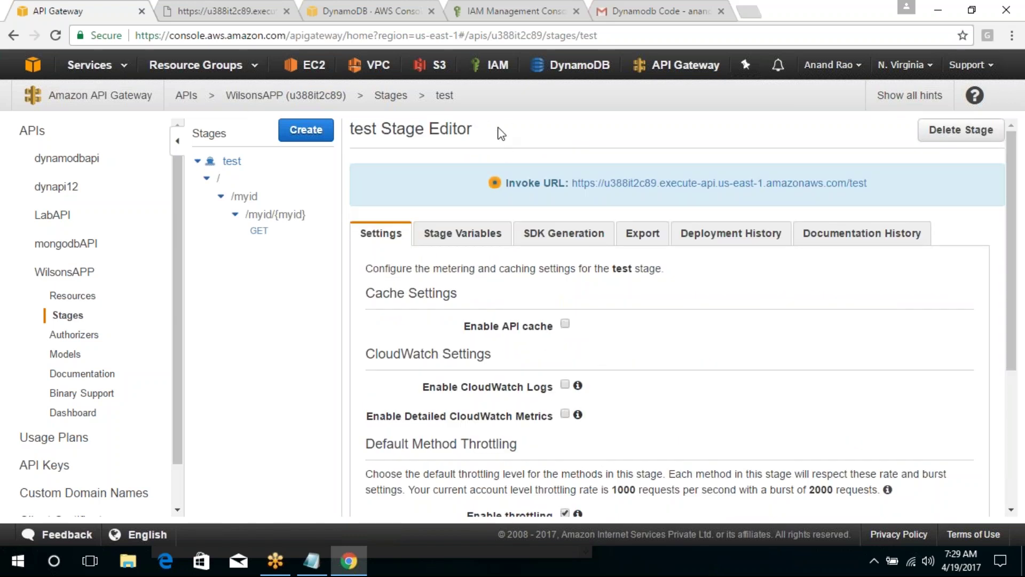
In a new browser tab, search Google for "dynamodb aws api gateway" and open the article on using API Gateway as a DynamoDB proxy.
{"action": "key", "text": "ctrl+t"}
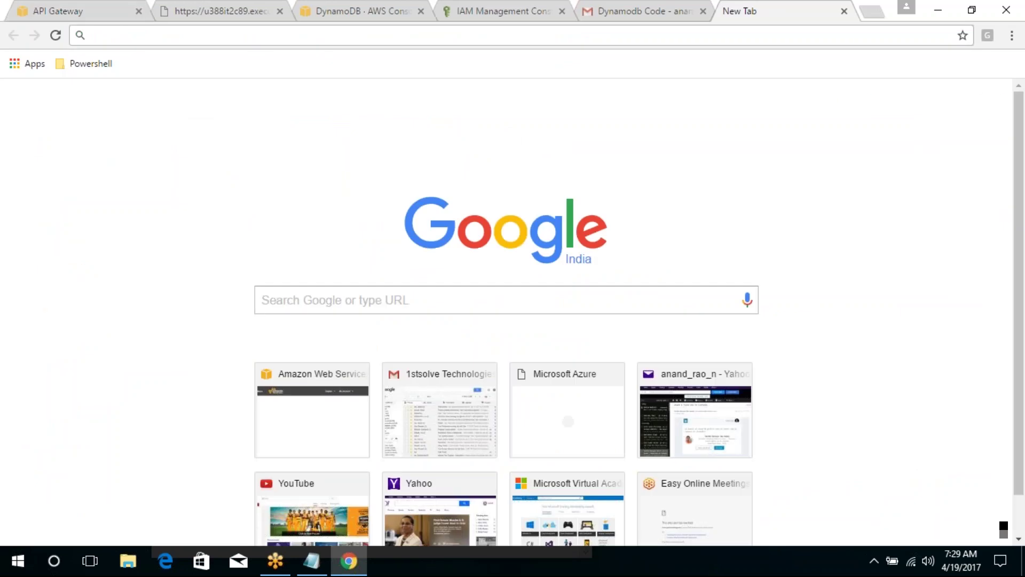
{"action": "type", "text": "dynamo"}
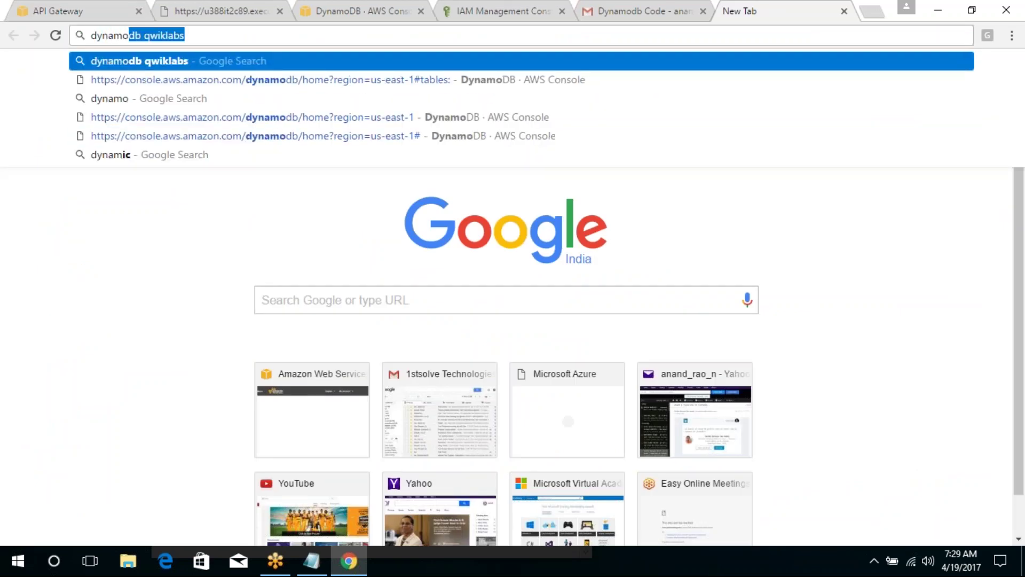
{"action": "type", "text": "db "}
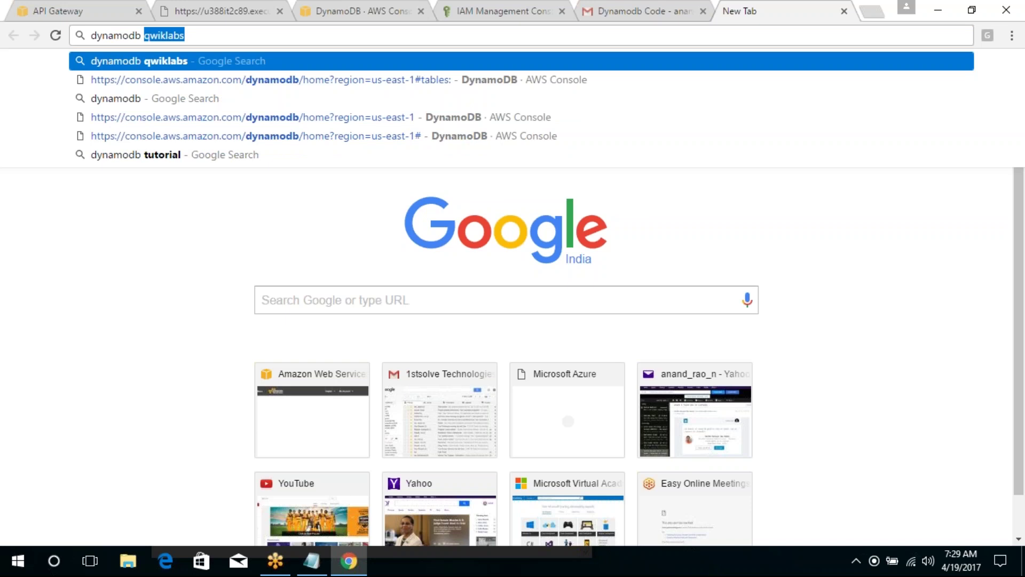
{"action": "type", "text": "gate"}
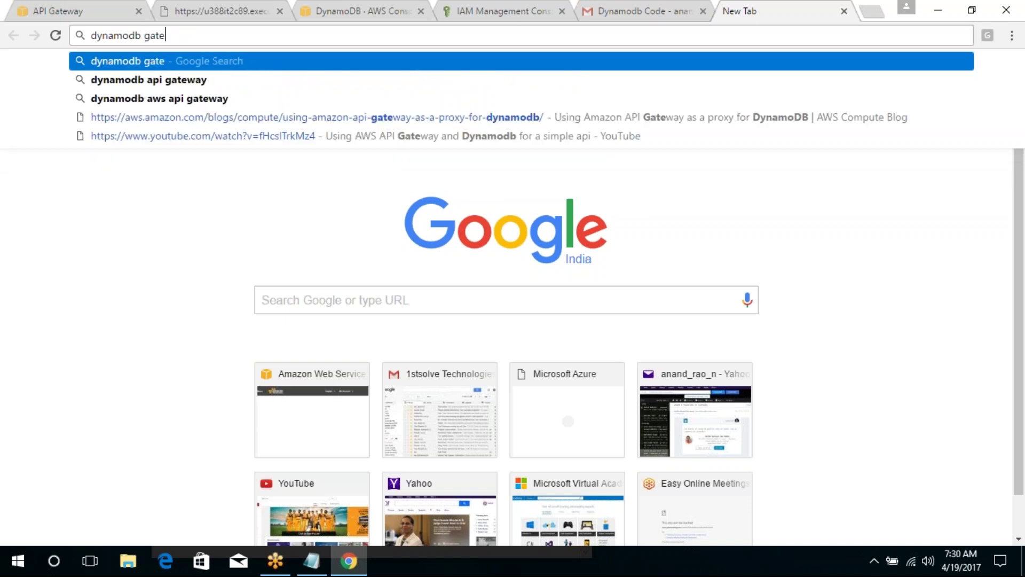
{"action": "key", "text": "Down"}
{"action": "key", "text": "Down"}
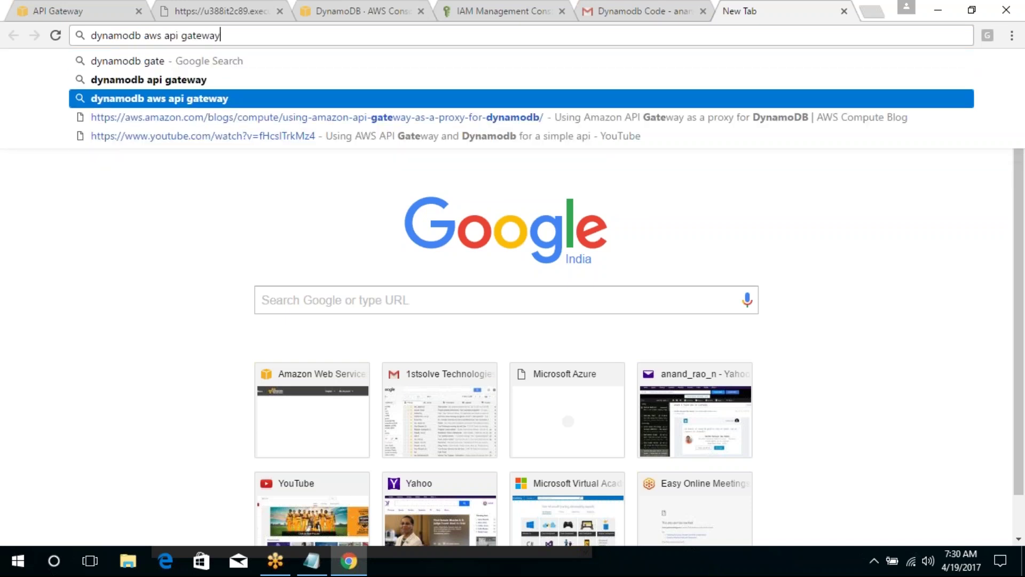
{"action": "key", "text": "Return"}
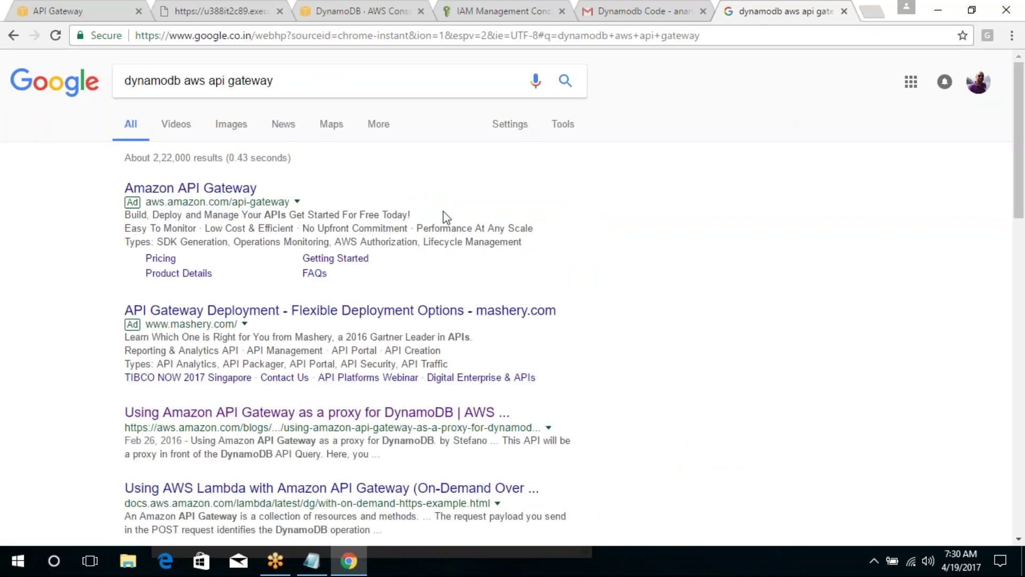
{"action": "left_click", "coordinate": [336, 413]}
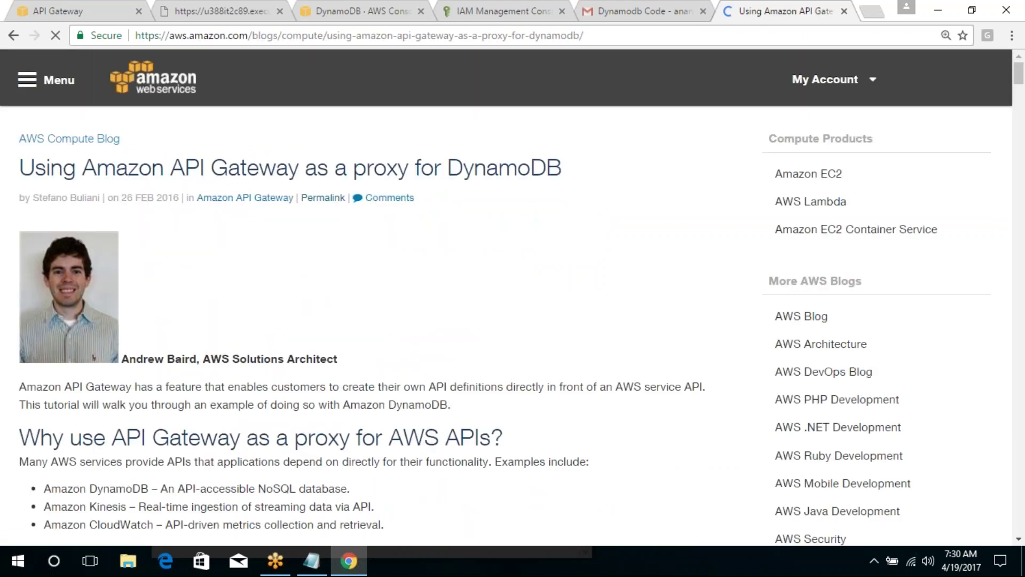
Examine the AWS tutorial's sections on indexing the Comments table by pageId and creating the CommentsApi.
{"action": "left_click", "coordinate": [238, 36]}
{"action": "left_click", "coordinate": [739, 252]}
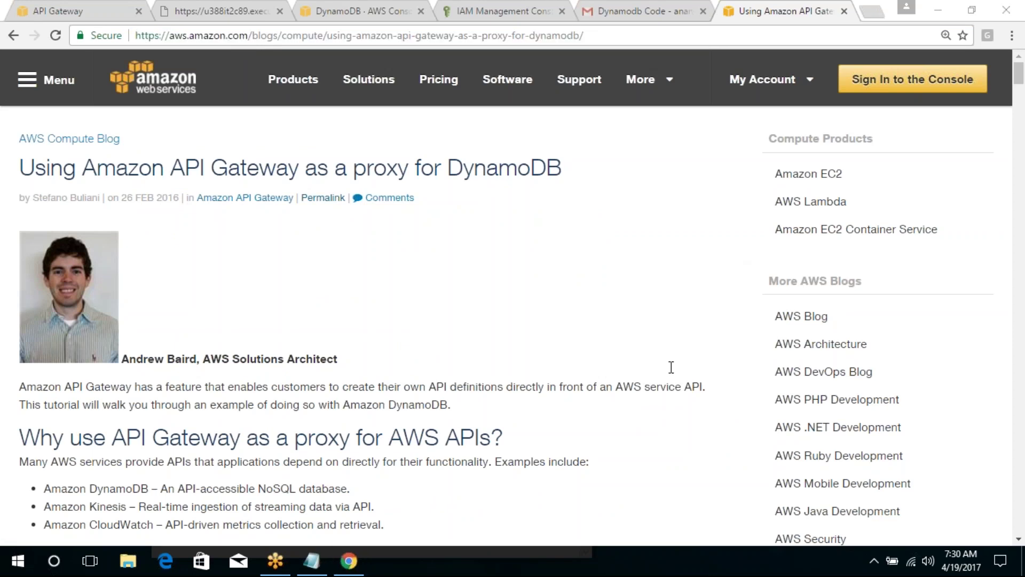
{"action": "scroll", "coordinate": [508, 312], "scroll_direction": "down", "scroll_amount": 20}
{"action": "scroll", "coordinate": [373, 321], "scroll_direction": "up", "scroll_amount": 8}
{"action": "scroll", "coordinate": [374, 320], "scroll_direction": "down", "scroll_amount": 8}
{"action": "scroll", "coordinate": [508, 321], "scroll_direction": "down", "scroll_amount": 8}
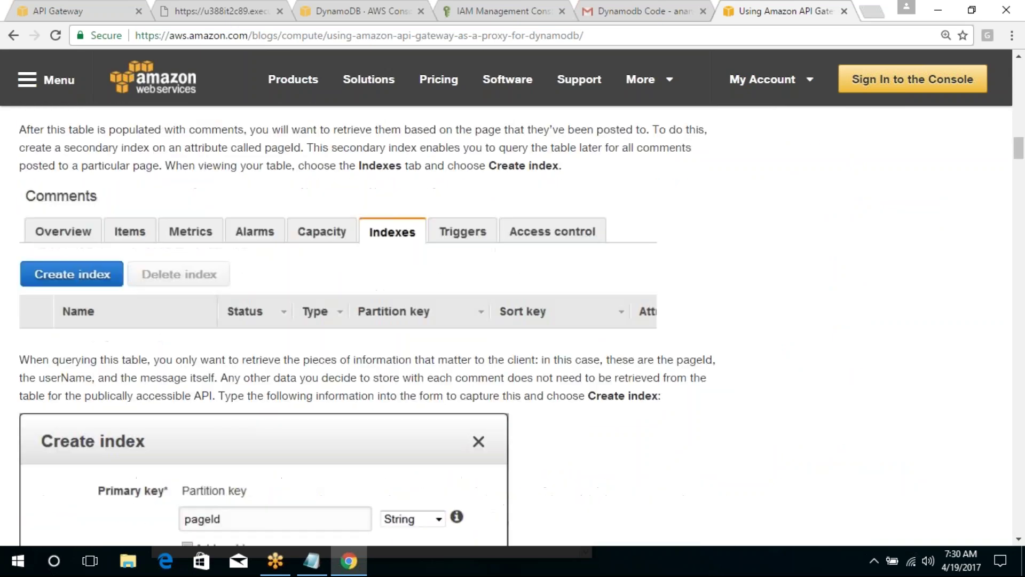
{"action": "scroll", "coordinate": [342, 320], "scroll_direction": "down", "scroll_amount": 8}
{"action": "scroll", "coordinate": [342, 321], "scroll_direction": "up", "scroll_amount": 8}
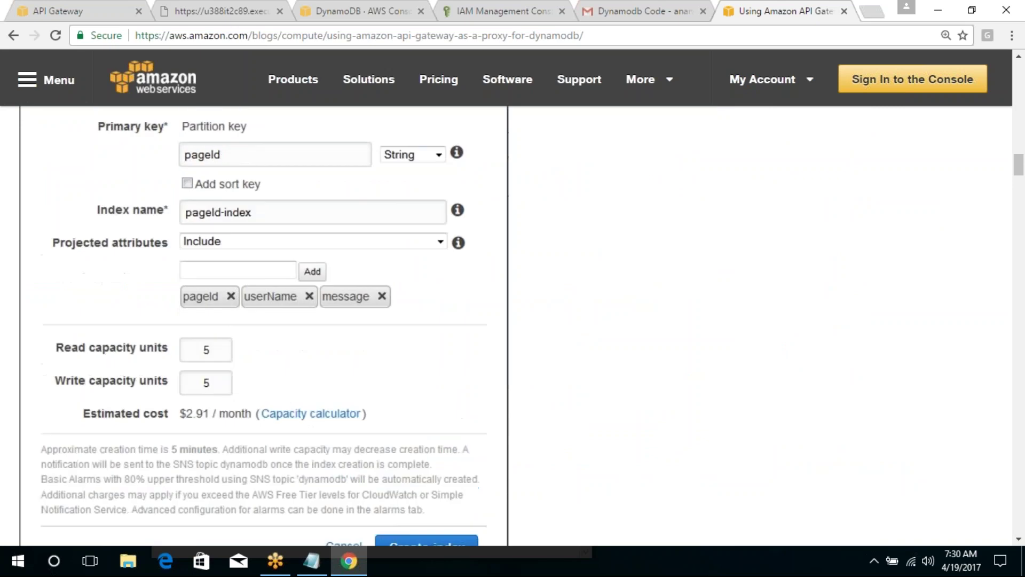
{"action": "scroll", "coordinate": [342, 320], "scroll_direction": "down", "scroll_amount": 8}
{"action": "scroll", "coordinate": [374, 321], "scroll_direction": "down", "scroll_amount": 8}
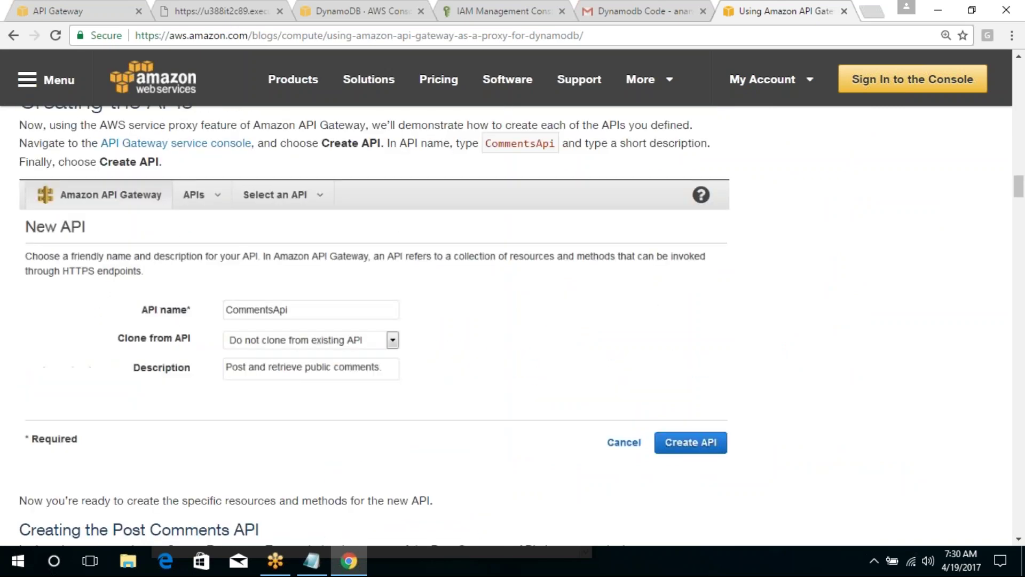
Examine the tutorial's sections on creating the comments resource and configuring its POST method as a DynamoDB service proxy with the PutItem action.
{"action": "scroll", "coordinate": [374, 321], "scroll_direction": "down", "scroll_amount": 8}
{"action": "scroll", "coordinate": [374, 320], "scroll_direction": "down", "scroll_amount": 8}
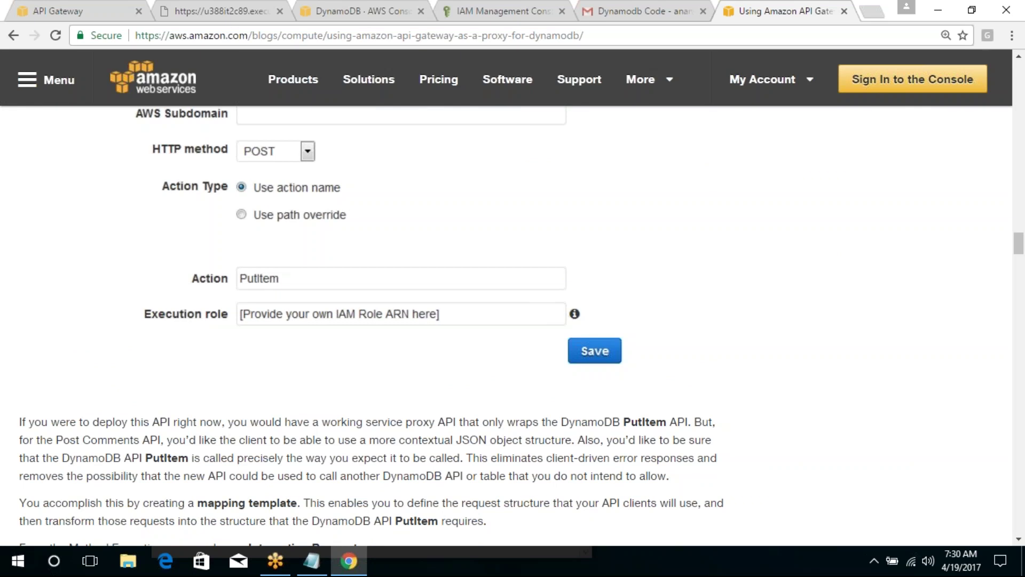
{"action": "scroll", "coordinate": [372, 326], "scroll_direction": "up", "scroll_amount": 10}
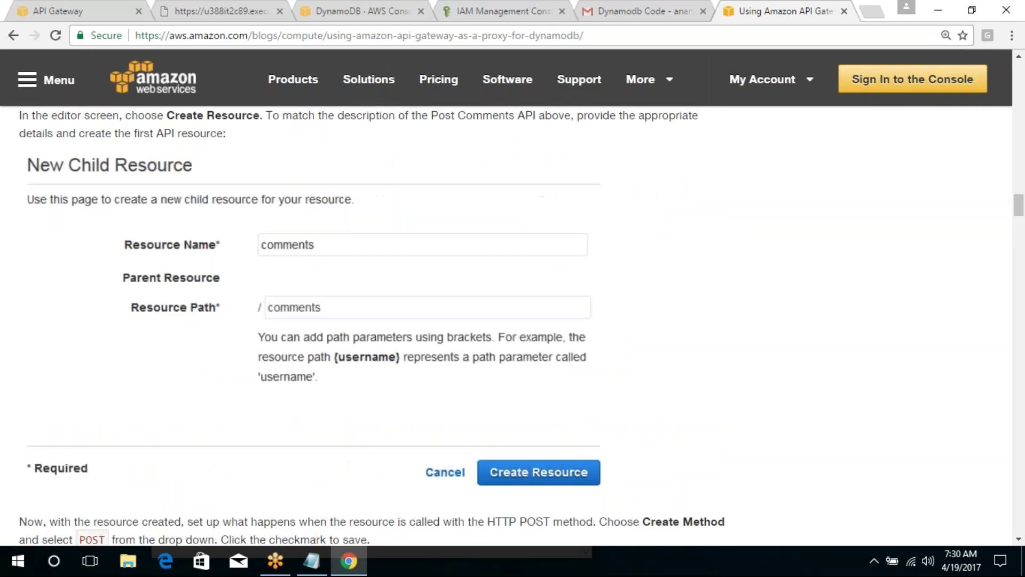
{"action": "scroll", "coordinate": [592, 134], "scroll_direction": "up", "scroll_amount": 8}
{"action": "scroll", "coordinate": [592, 135], "scroll_direction": "down", "scroll_amount": 8}
{"action": "scroll", "coordinate": [592, 135], "scroll_direction": "down", "scroll_amount": 10}
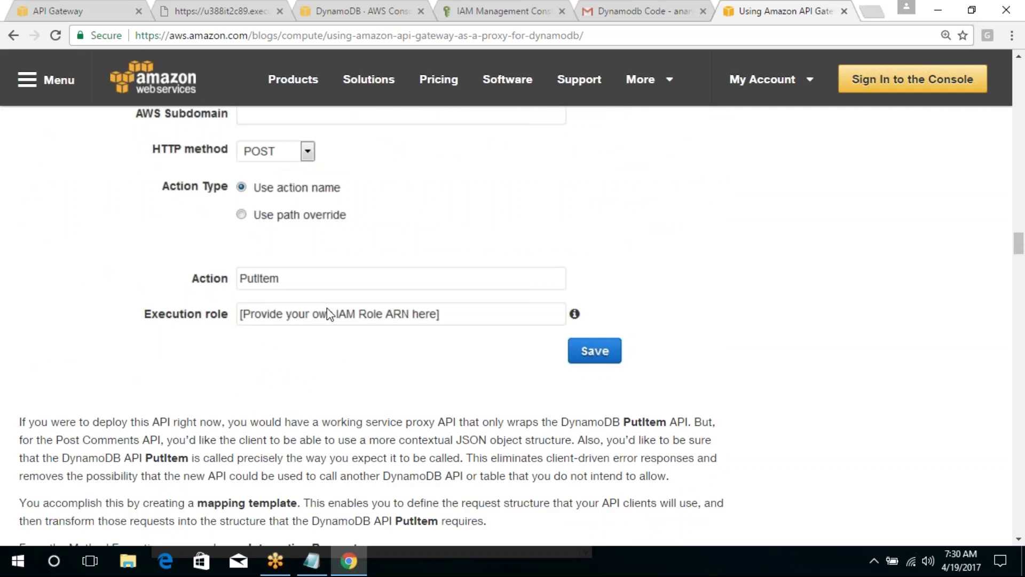
{"action": "scroll", "coordinate": [327, 310], "scroll_direction": "up", "scroll_amount": 2}
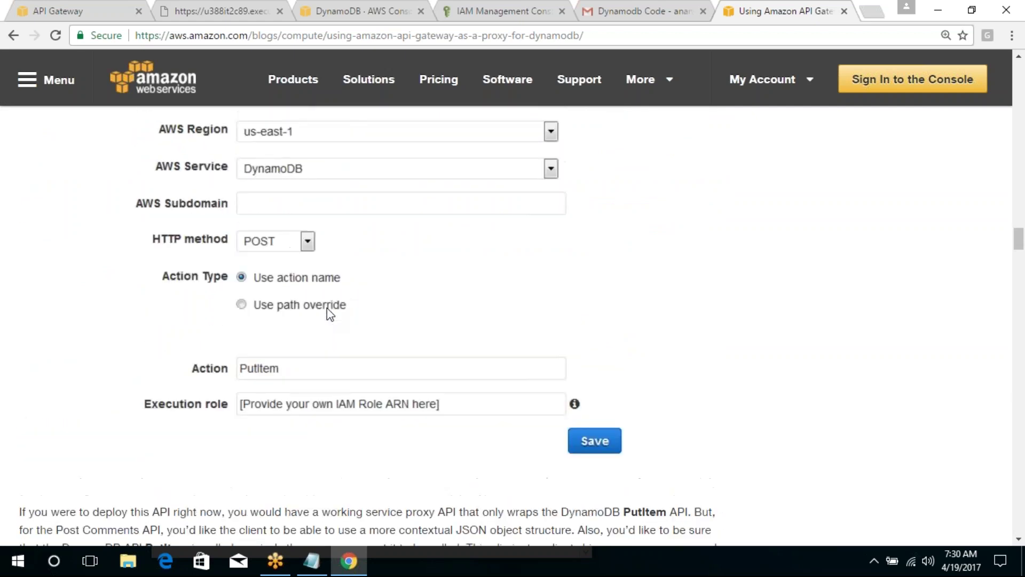
{"action": "scroll", "coordinate": [326, 308], "scroll_direction": "up", "scroll_amount": 2}
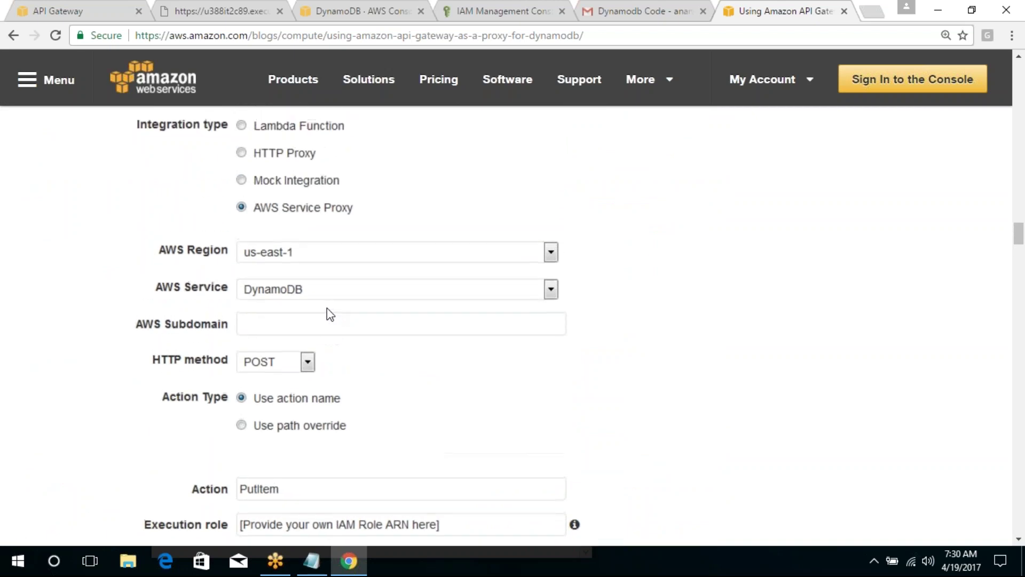
{"action": "scroll", "coordinate": [327, 310], "scroll_direction": "down", "scroll_amount": 4}
Examine the tutorial's explanation of the PutItem mapping template and the example request body for testing the method.
{"action": "scroll", "coordinate": [327, 309], "scroll_direction": "down", "scroll_amount": 12}
{"action": "scroll", "coordinate": [327, 309], "scroll_direction": "up", "scroll_amount": 8}
{"action": "scroll", "coordinate": [327, 309], "scroll_direction": "down", "scroll_amount": 8}
{"action": "scroll", "coordinate": [373, 326], "scroll_direction": "down", "scroll_amount": 18}
{"action": "scroll", "coordinate": [373, 325], "scroll_direction": "up", "scroll_amount": 7}
{"action": "scroll", "coordinate": [374, 326], "scroll_direction": "down", "scroll_amount": 8}
{"action": "scroll", "coordinate": [374, 325], "scroll_direction": "down", "scroll_amount": 8}
{"action": "scroll", "coordinate": [374, 326], "scroll_direction": "up", "scroll_amount": 8}
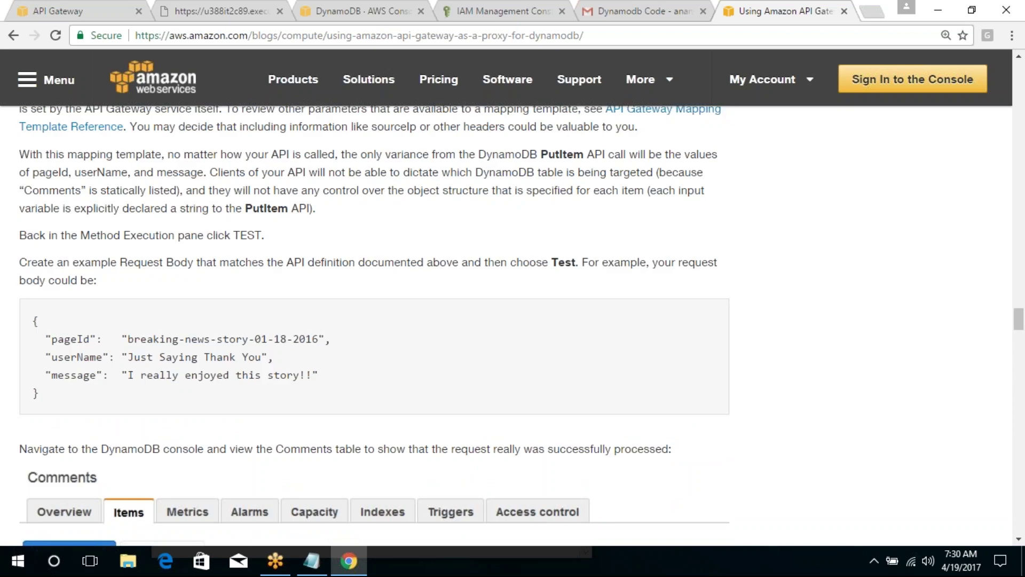
{"action": "scroll", "coordinate": [374, 326], "scroll_direction": "up", "scroll_amount": 7}
{"action": "scroll", "coordinate": [374, 326], "scroll_direction": "down", "scroll_amount": 14}
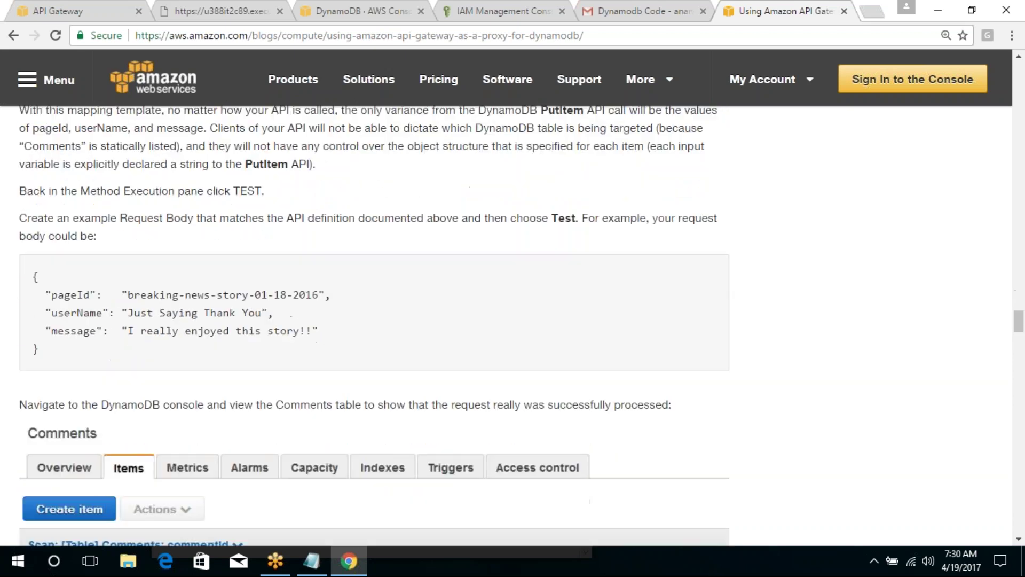
{"action": "scroll", "coordinate": [374, 325], "scroll_direction": "up", "scroll_amount": 8}
Review the test table's items in DynamoDB and the API response for myid 4, and return to the API Gateway console.
{"action": "left_click", "coordinate": [343, 7]}
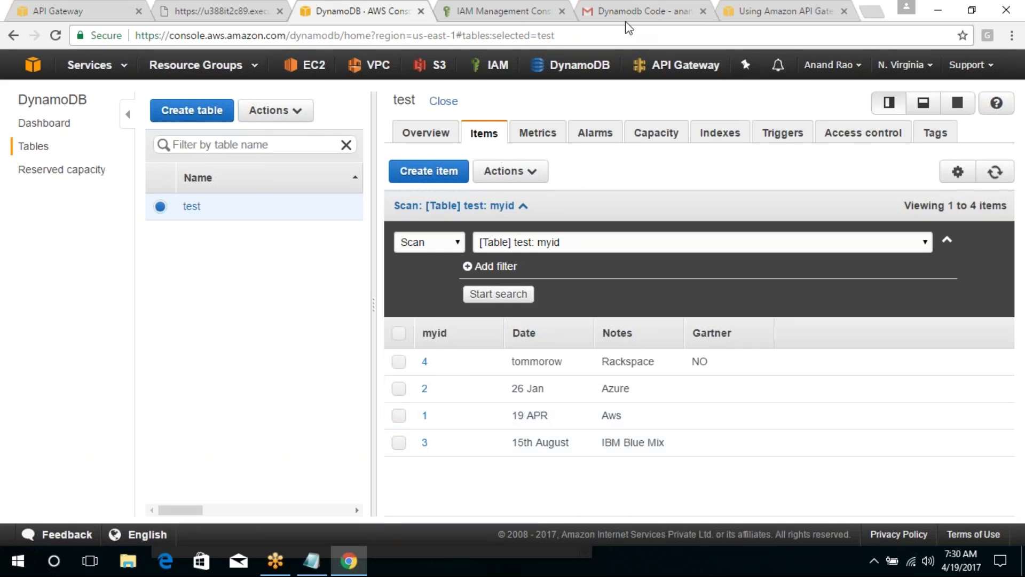
{"action": "left_click", "coordinate": [252, 8]}
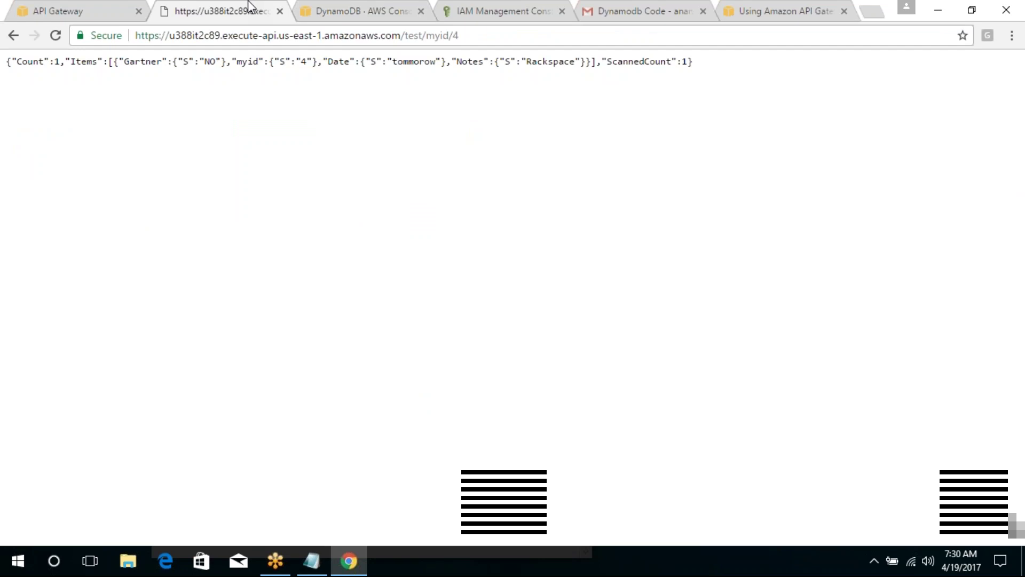
{"action": "left_click", "coordinate": [75, 9]}
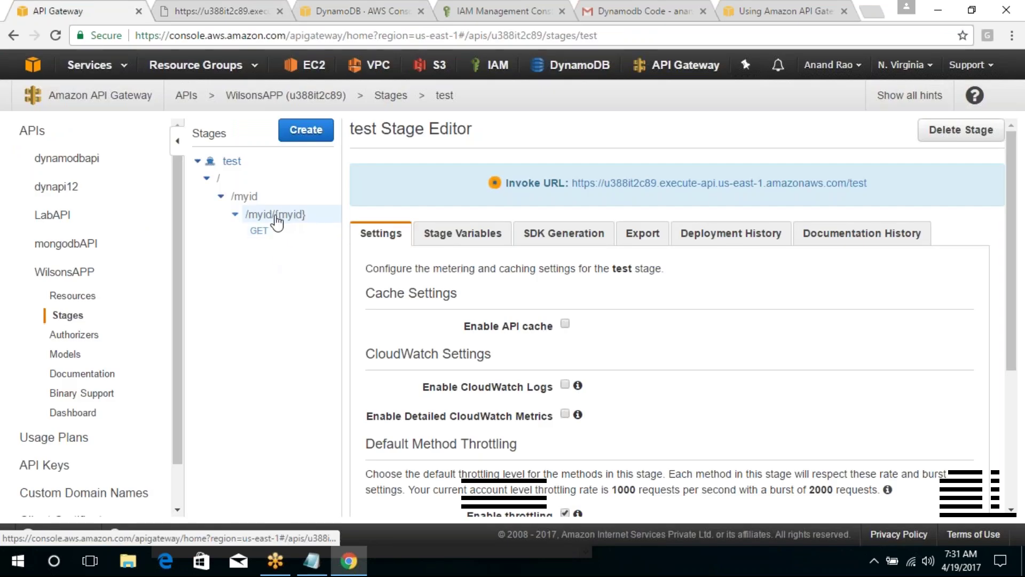
Open the GET method of /myid/{myid} in the test stage and examine its Invoke URL and stage settings.
{"action": "left_click", "coordinate": [284, 216]}
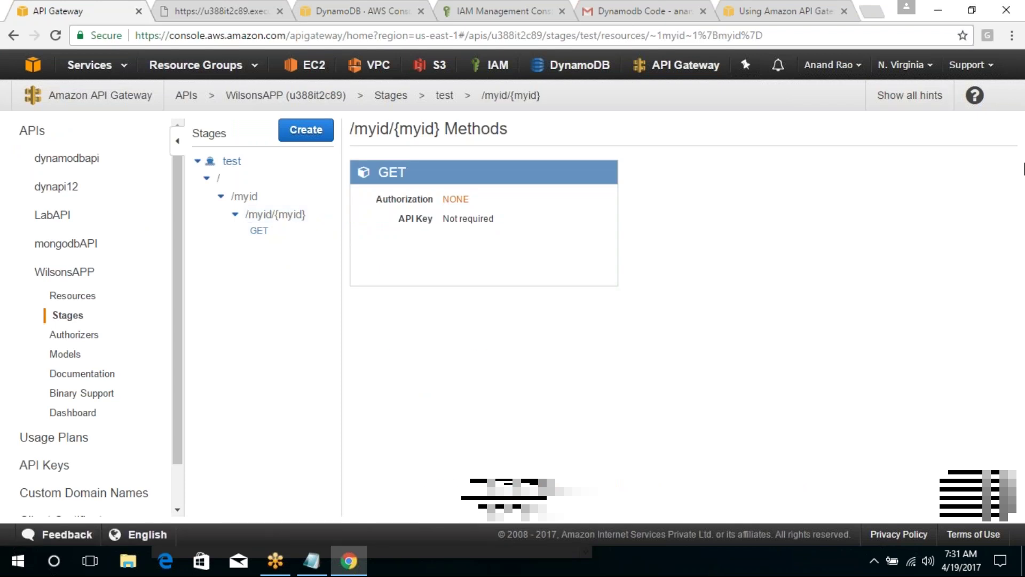
{"action": "left_click", "coordinate": [409, 179]}
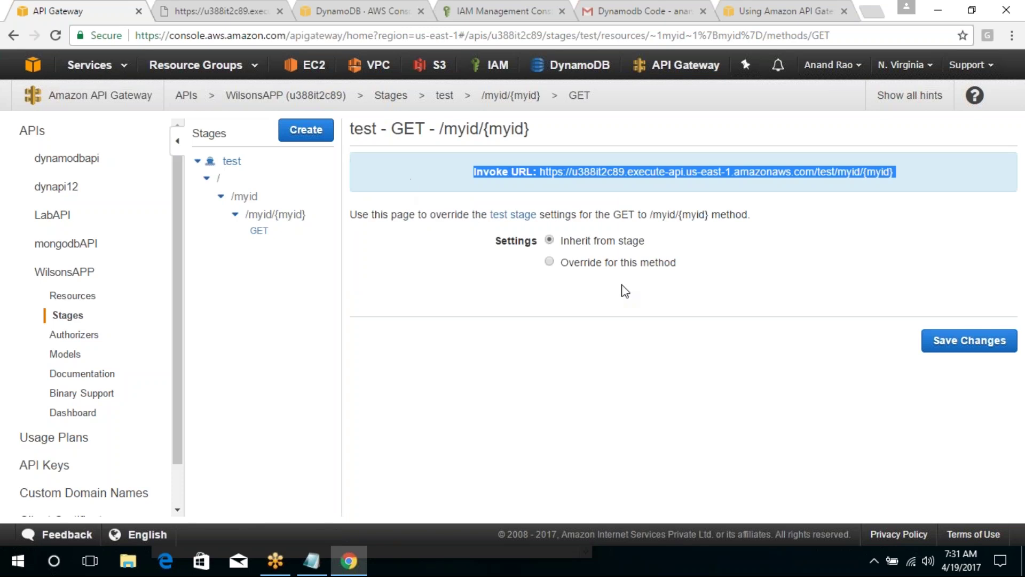
{"action": "left_click", "coordinate": [630, 319]}
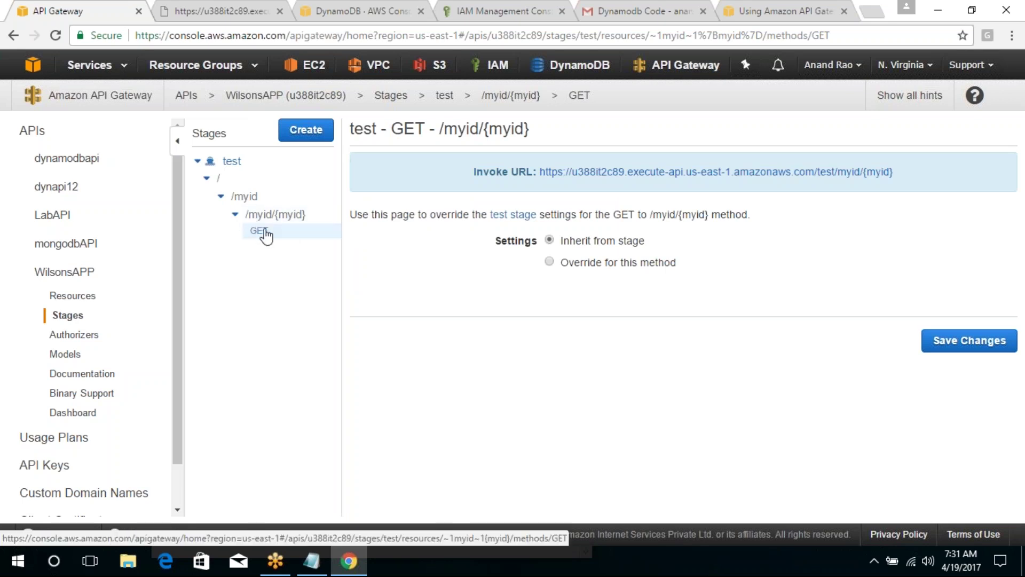
{"action": "left_click", "coordinate": [260, 216]}
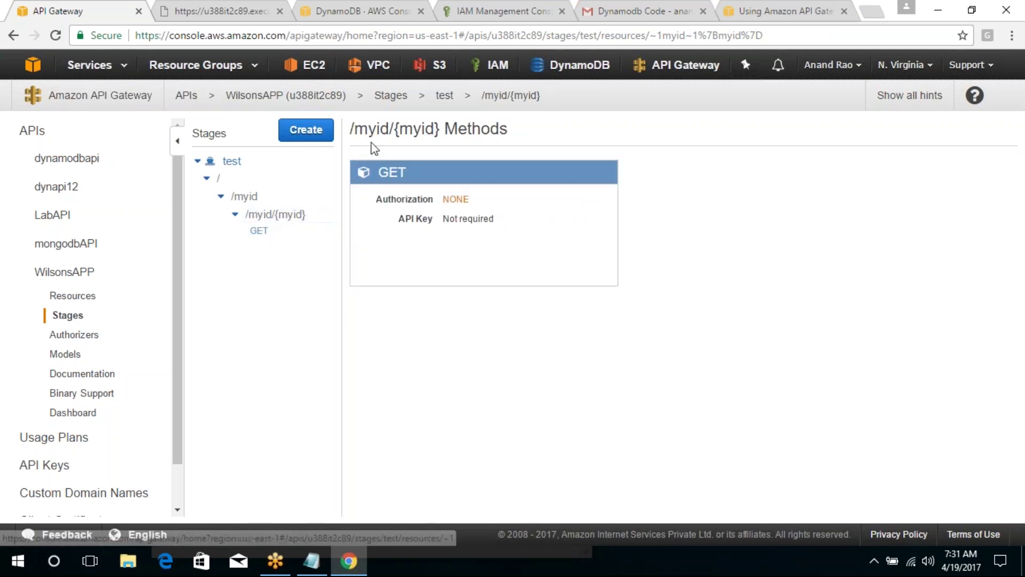
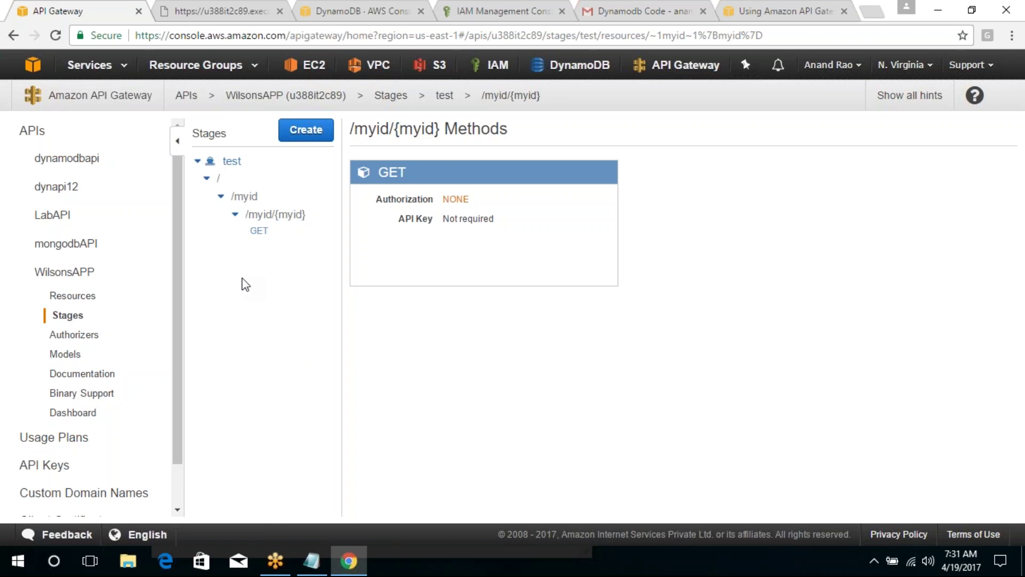
{"action": "left_click", "coordinate": [384, 174]}
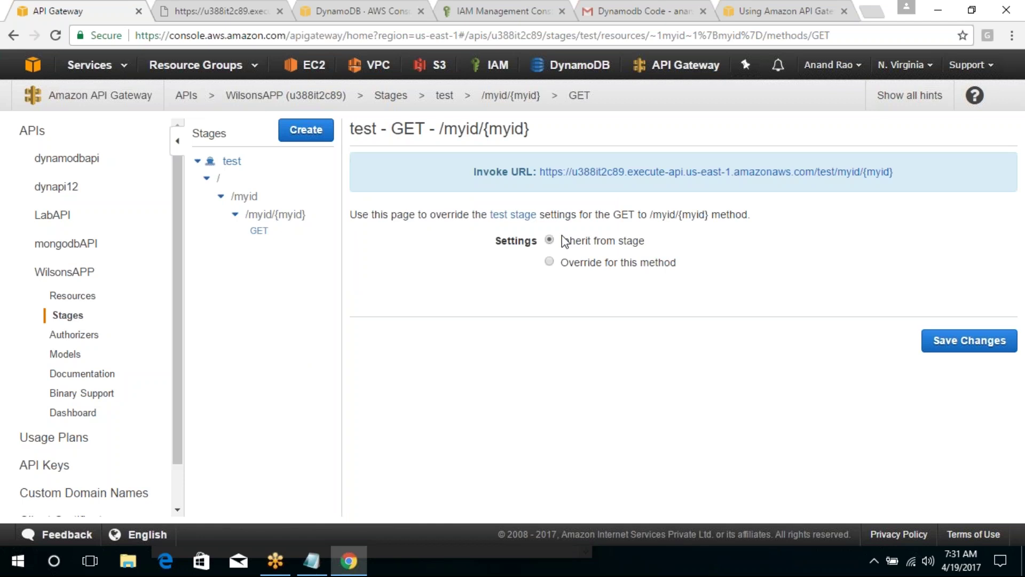
{"action": "left_click", "coordinate": [513, 214]}
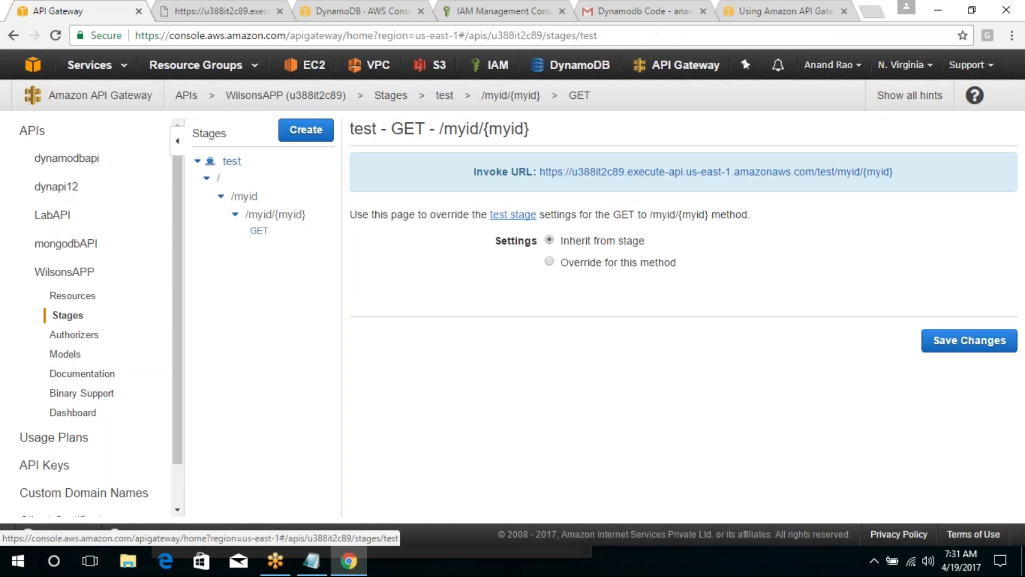
Try Override for this method on the stage's GET method, review the override options, and reopen the method without saving.
{"action": "left_click", "coordinate": [260, 231]}
{"action": "left_click", "coordinate": [549, 262]}
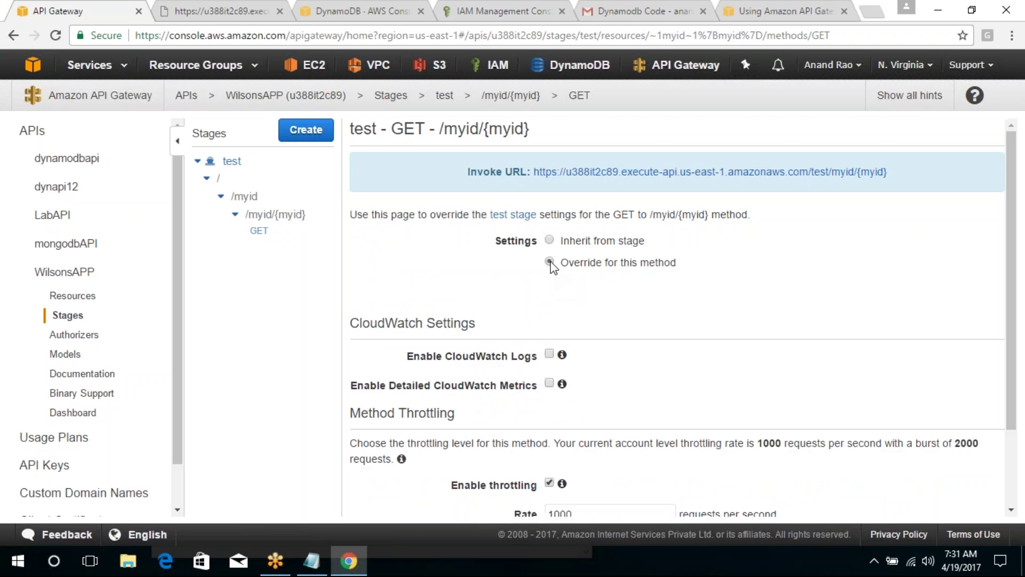
{"action": "mouse_move", "coordinate": [1011, 240]}
{"action": "left_mouse_down"}
{"action": "mouse_move", "coordinate": [1023, 351]}
{"action": "mouse_move", "coordinate": [1021, 228]}
{"action": "left_mouse_up"}
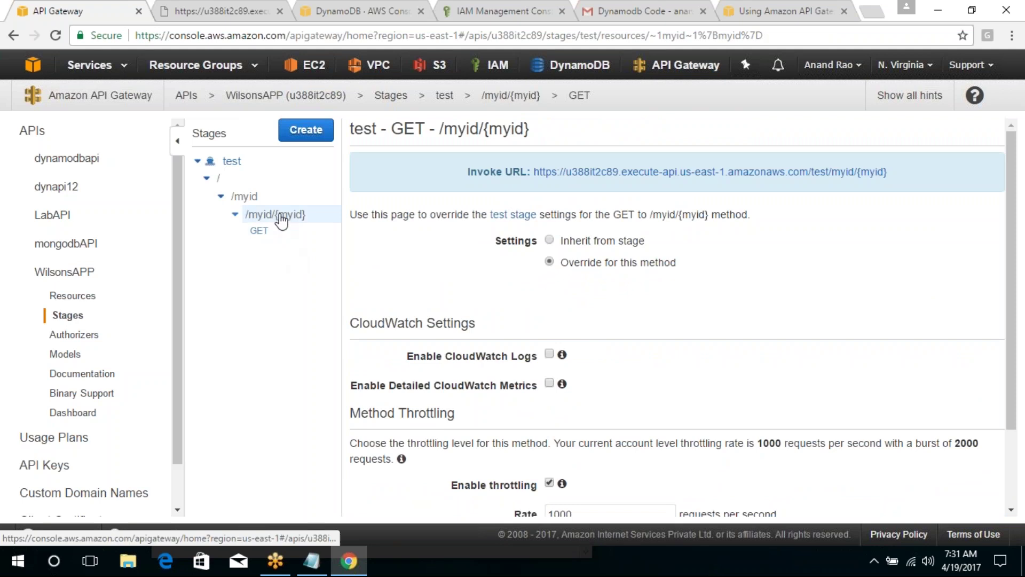
{"action": "left_click", "coordinate": [282, 219]}
{"action": "left_click", "coordinate": [384, 180]}
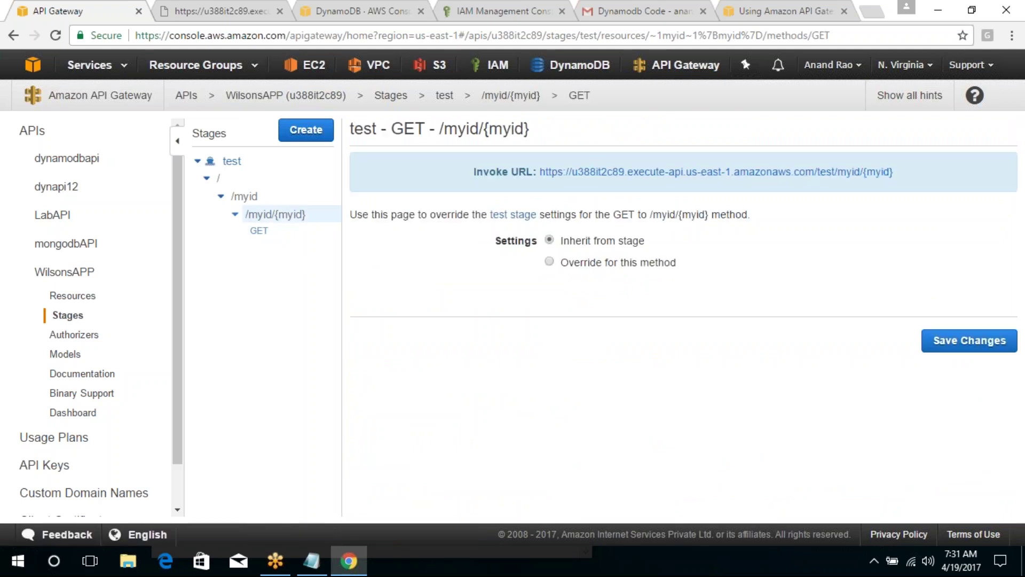
Review each level of the test stage's resource tree, from the GET method through /myid and the root to the stage itself.
{"action": "left_click", "coordinate": [288, 217]}
{"action": "left_click", "coordinate": [263, 238]}
{"action": "left_click", "coordinate": [279, 217]}
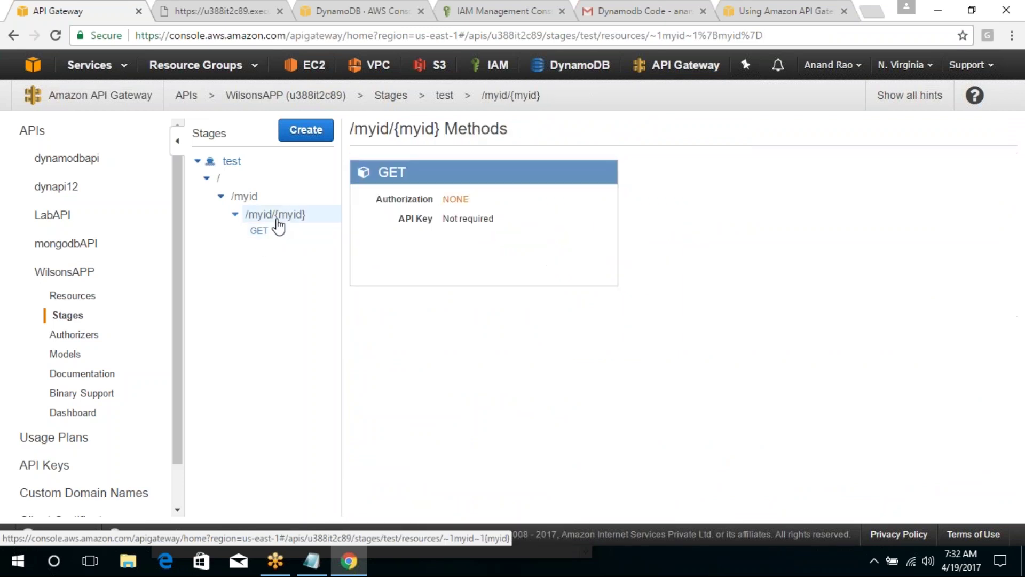
{"action": "left_click", "coordinate": [392, 172]}
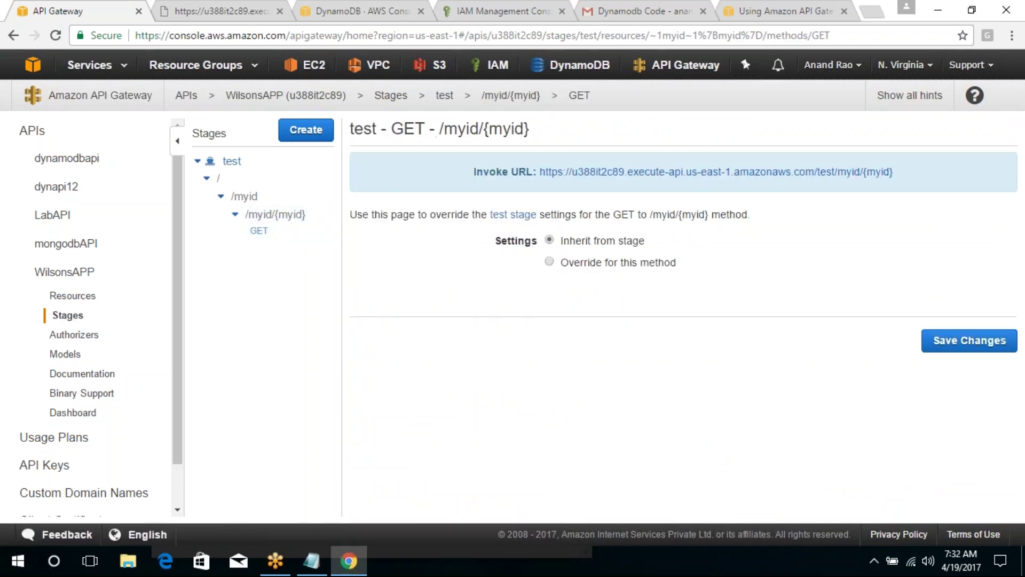
{"action": "left_click", "coordinate": [252, 203]}
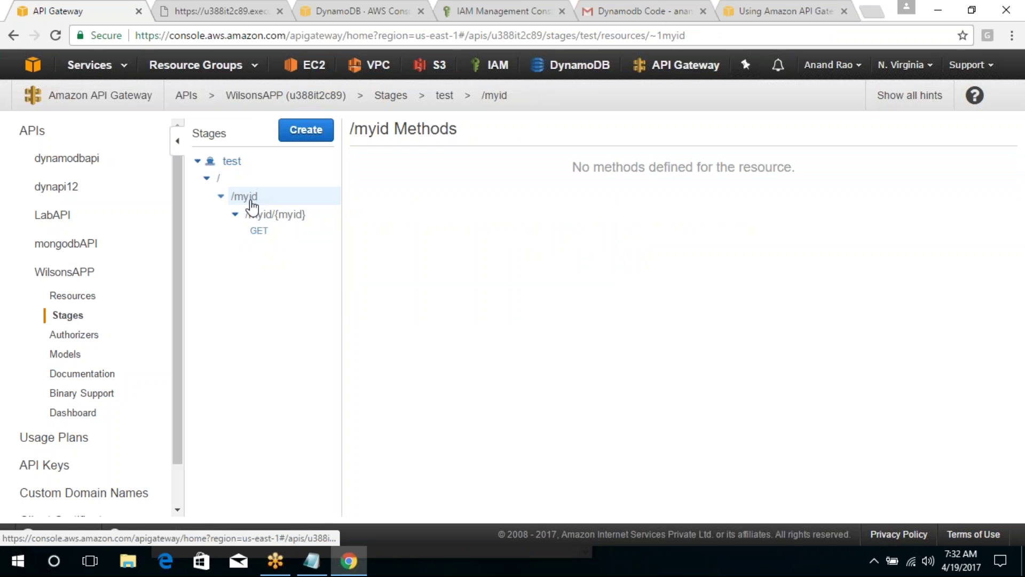
{"action": "left_click", "coordinate": [227, 177]}
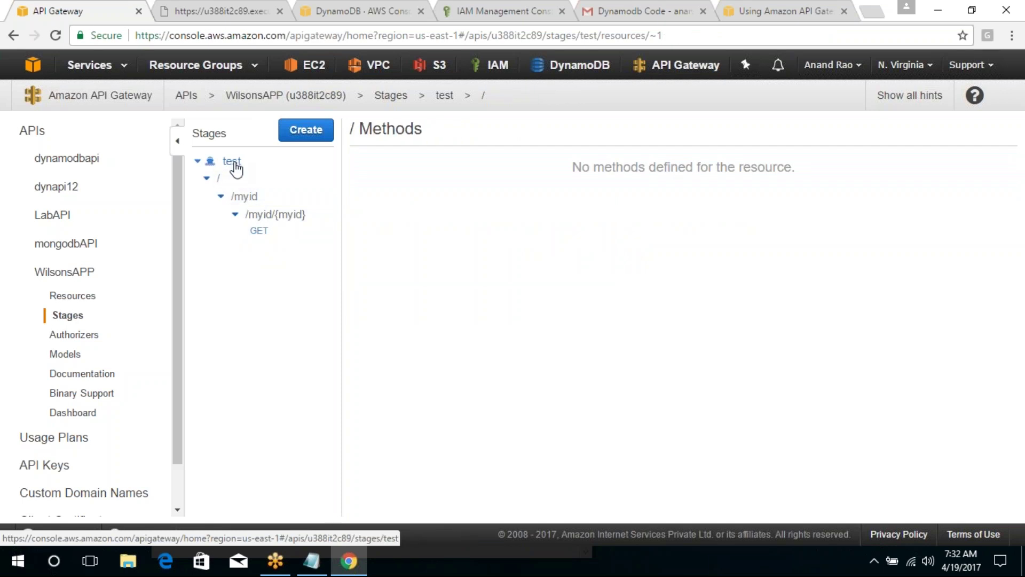
{"action": "left_click", "coordinate": [234, 163]}
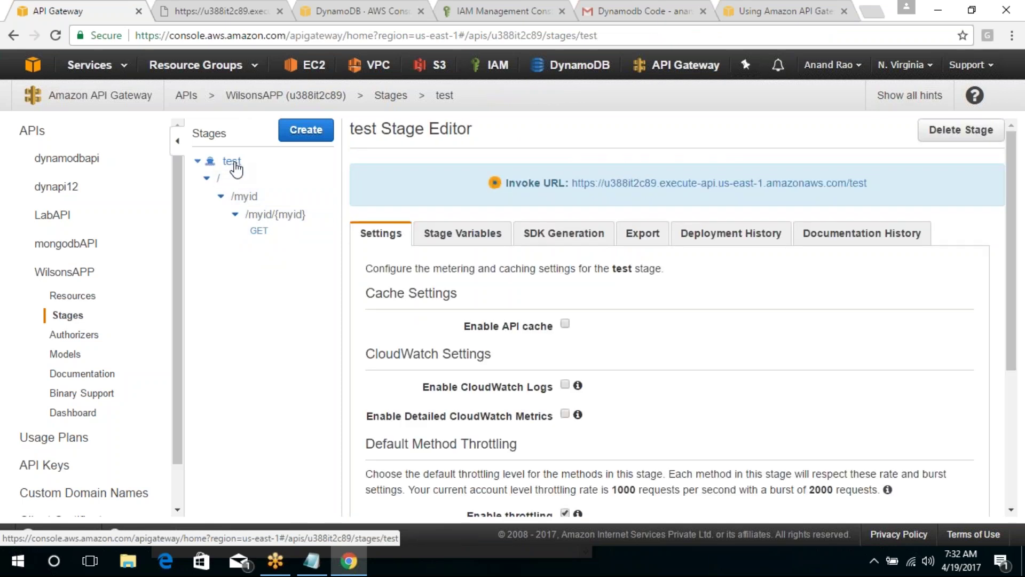
Review the test stage's deployment history, documentation history, stage variables and general settings.
{"action": "left_click", "coordinate": [735, 237]}
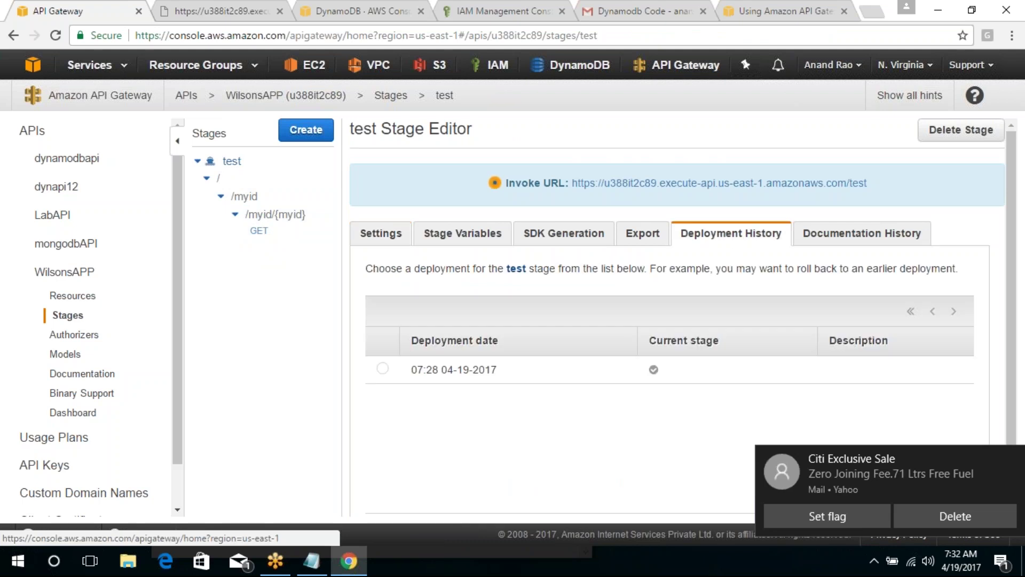
{"action": "left_click", "coordinate": [892, 241]}
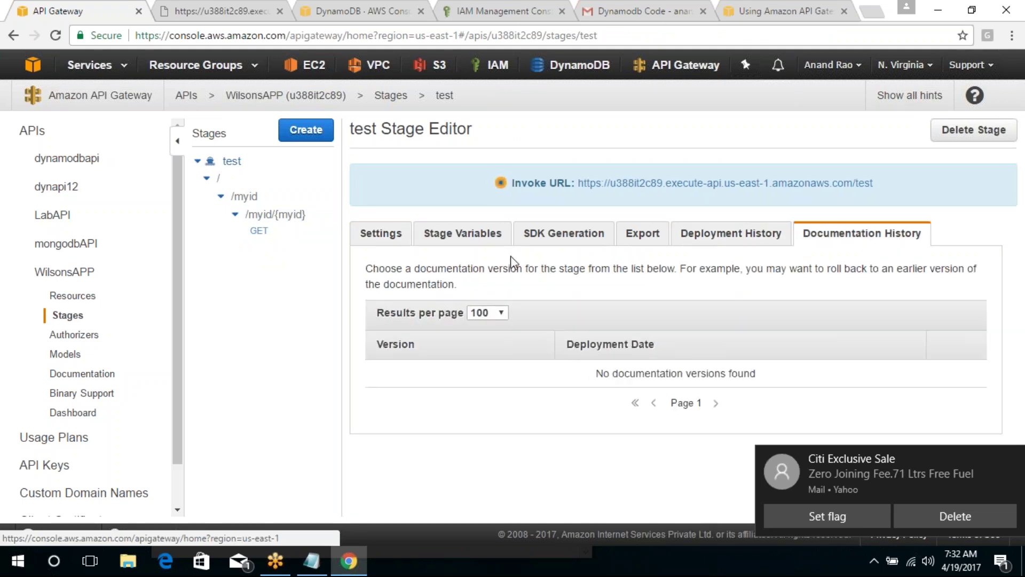
{"action": "left_click", "coordinate": [458, 239]}
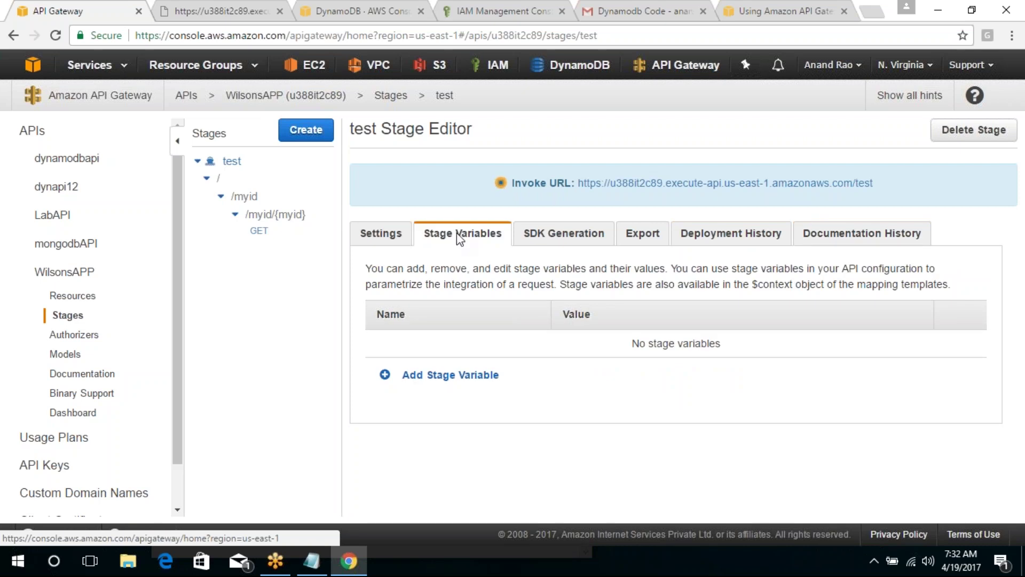
{"action": "left_click", "coordinate": [396, 236]}
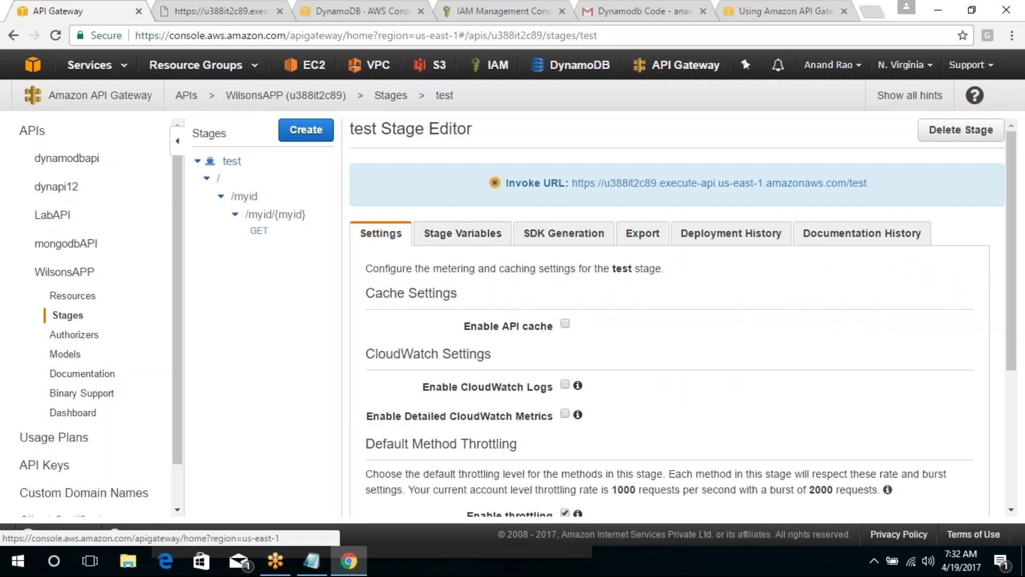
{"action": "left_click", "coordinate": [1011, 402]}
{"action": "scroll", "coordinate": [1011, 401], "scroll_direction": "up", "scroll_amount": 4}
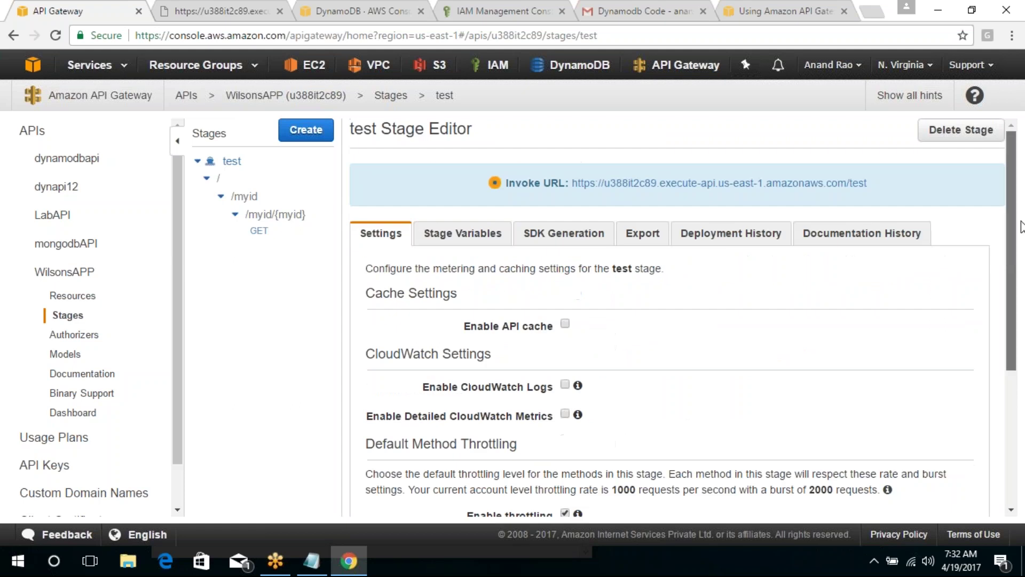
Open the /myid/{myid} resource in the test stage and examine its GET method's authorization and API key settings.
{"action": "left_click", "coordinate": [277, 220]}
{"action": "right_click", "coordinate": [281, 214]}
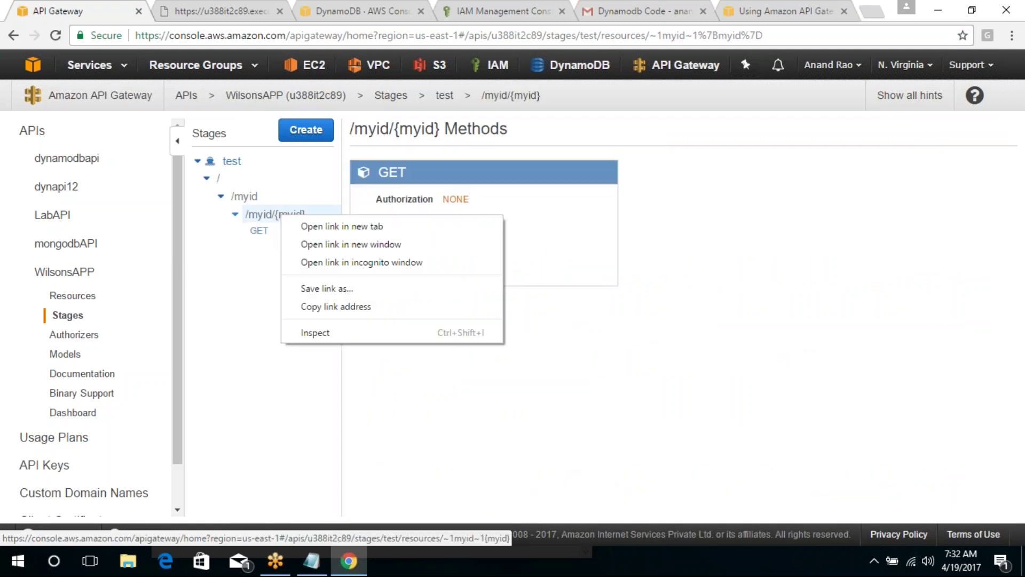
{"action": "left_click", "coordinate": [272, 217]}
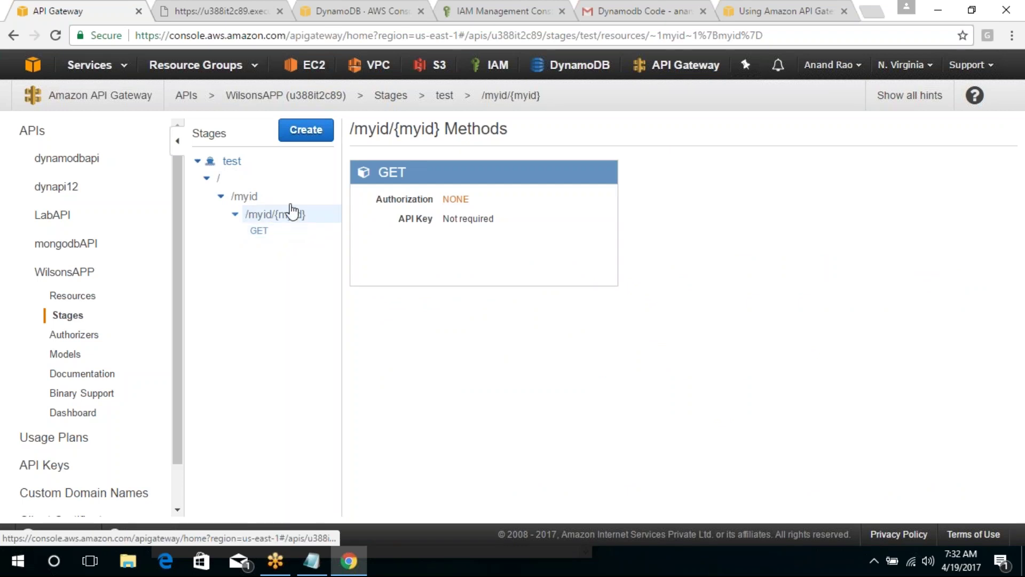
Look over the stage creation form and its Deployment choice, and return to the test stage's GET method without creating a stage.
{"action": "left_click", "coordinate": [299, 134]}
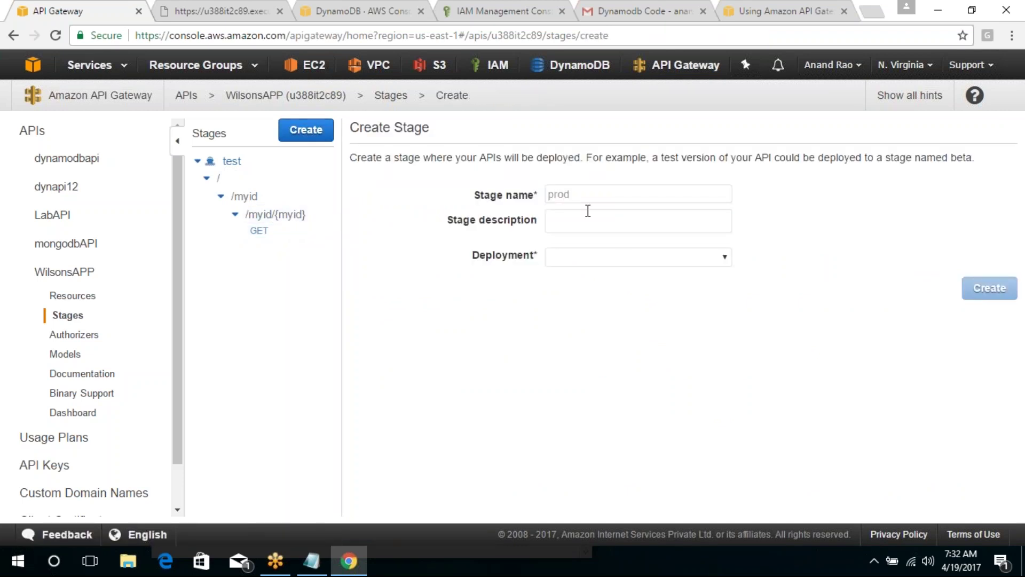
{"action": "left_click", "coordinate": [687, 265]}
{"action": "left_click", "coordinate": [688, 265]}
{"action": "left_click", "coordinate": [257, 235]}
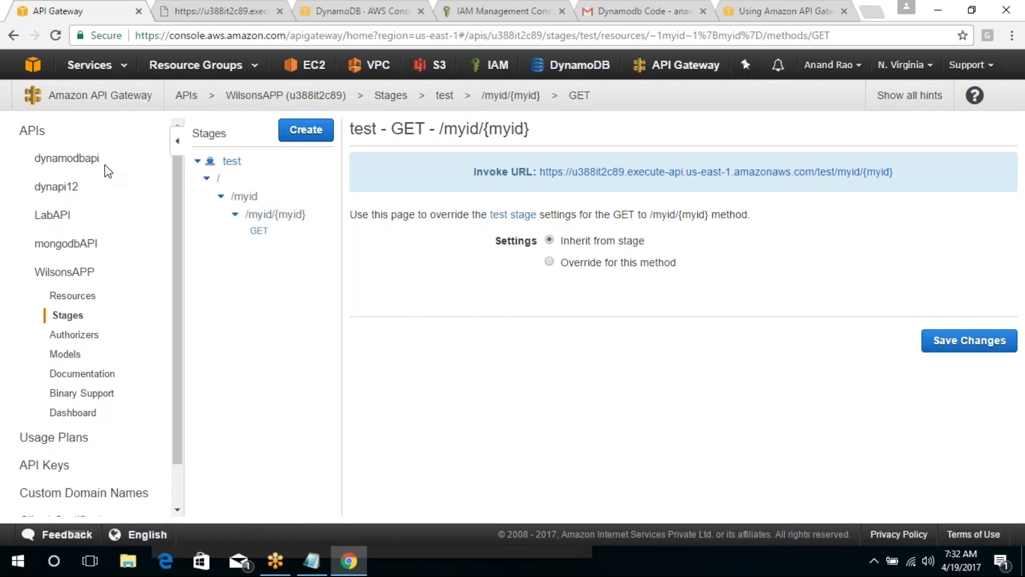
Open the stages of dynamodbapi and expand the Testindyndb stage's resource tree down to its GET method.
{"action": "left_click", "coordinate": [75, 165]}
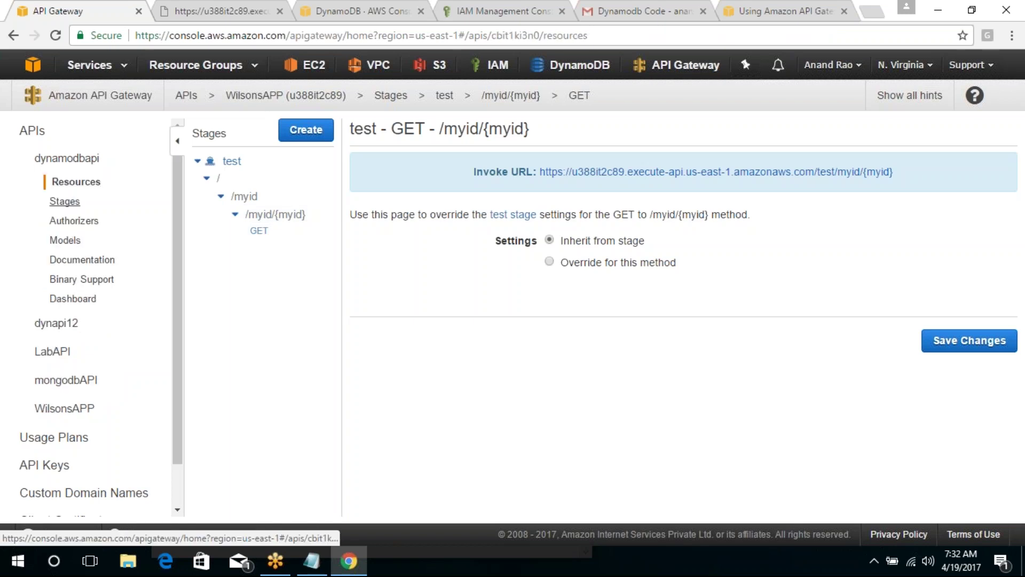
{"action": "left_click", "coordinate": [65, 202]}
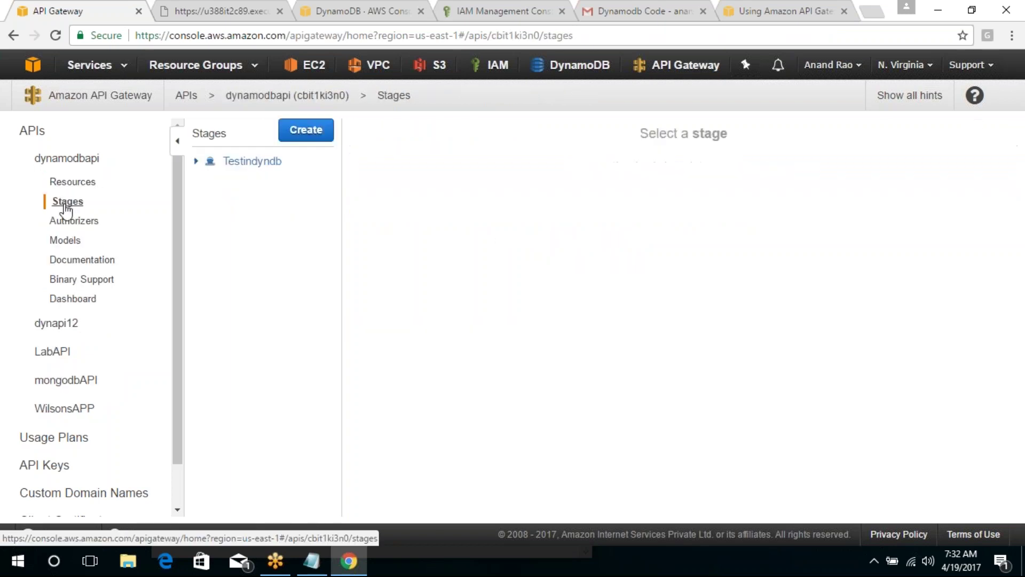
{"action": "left_click", "coordinate": [197, 161]}
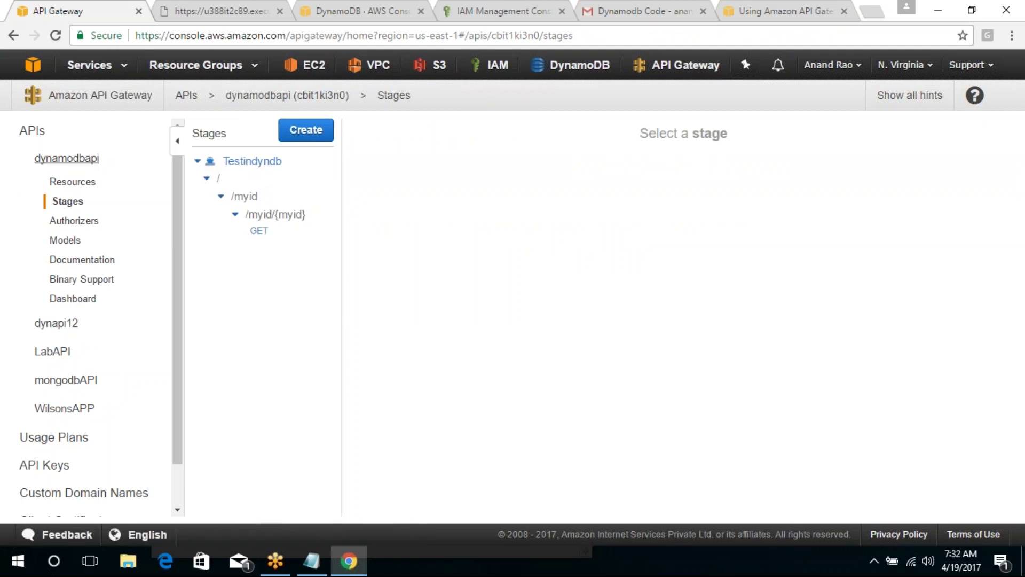
Create a new API named WilsonAPIpost from the API list.
{"action": "left_click", "coordinate": [32, 133]}
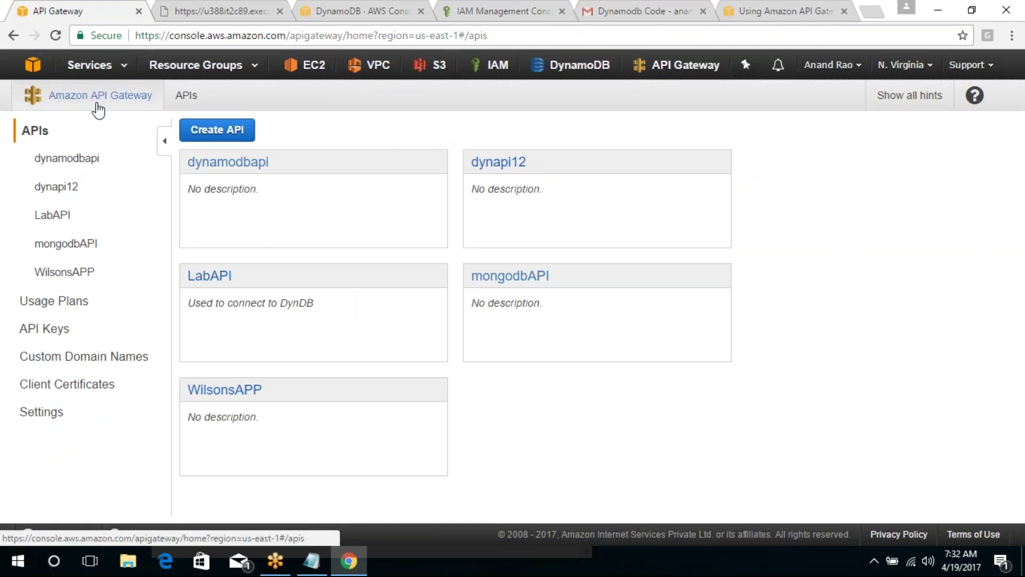
{"action": "left_click", "coordinate": [246, 131]}
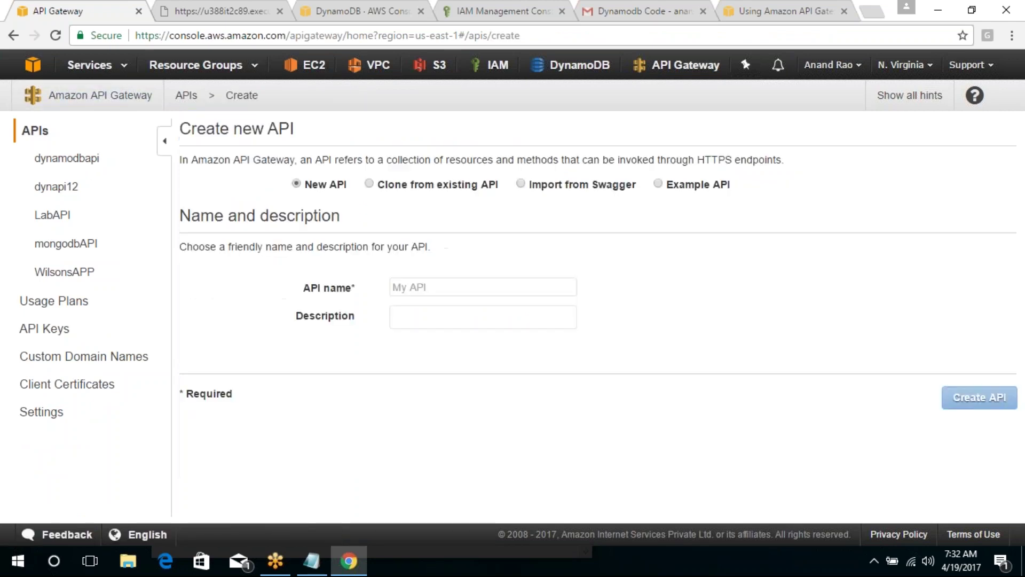
{"action": "left_click", "coordinate": [442, 285]}
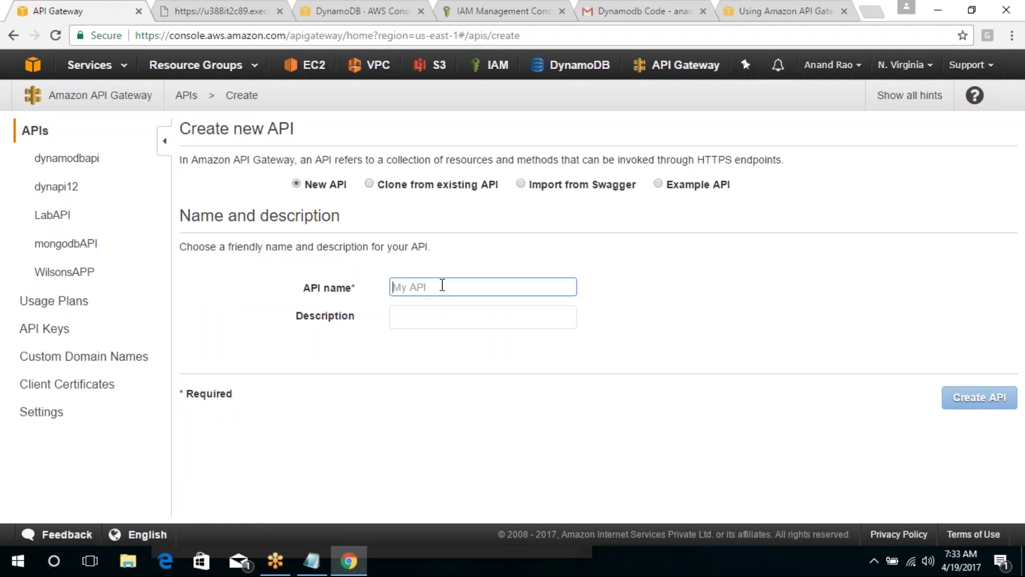
{"action": "type", "text": "WilsonAPI"}
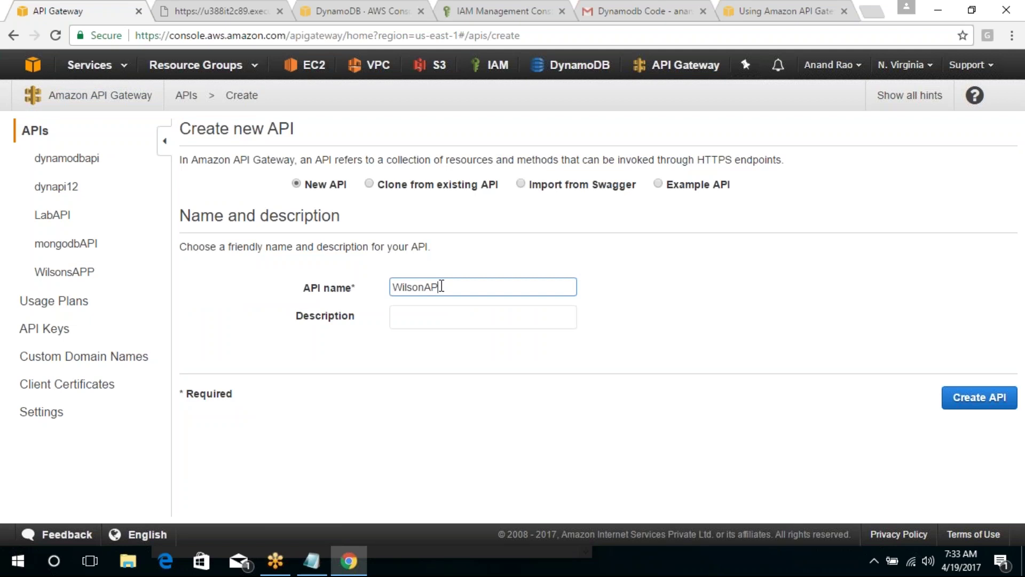
{"action": "type", "text": "bos"}
{"action": "left_click", "coordinate": [958, 396]}
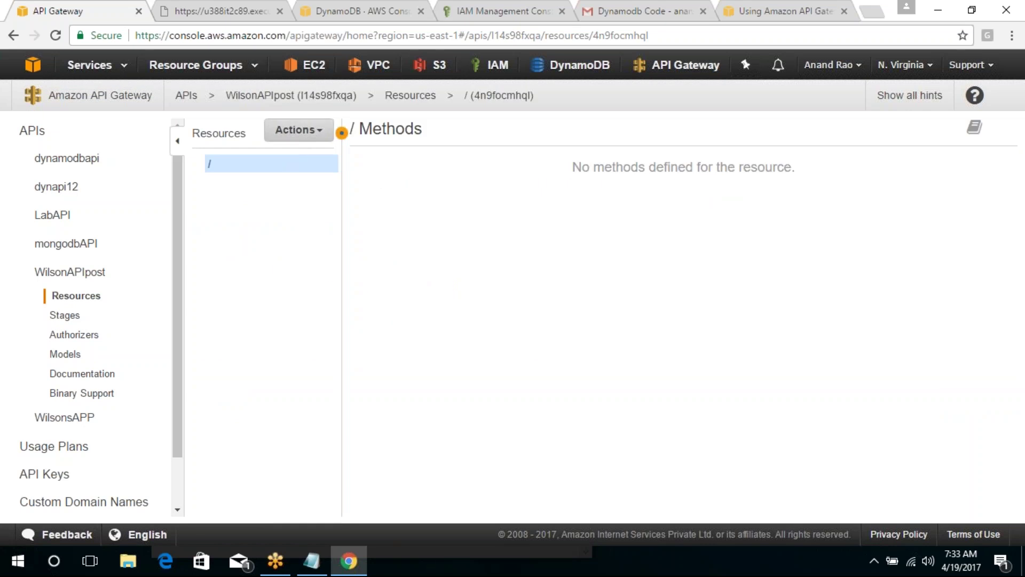
Create a child resource named myid with the path /myid under the root of WilsonAPIpost.
{"action": "left_click", "coordinate": [295, 132]}
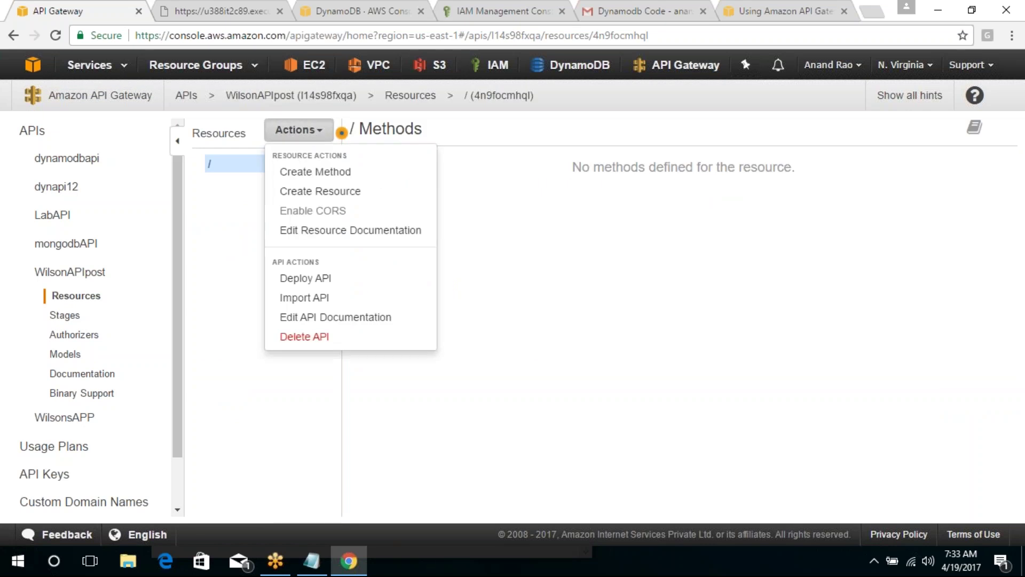
{"action": "left_click", "coordinate": [333, 194]}
{"action": "left_click", "coordinate": [608, 210]}
{"action": "type", "text": "myid"}
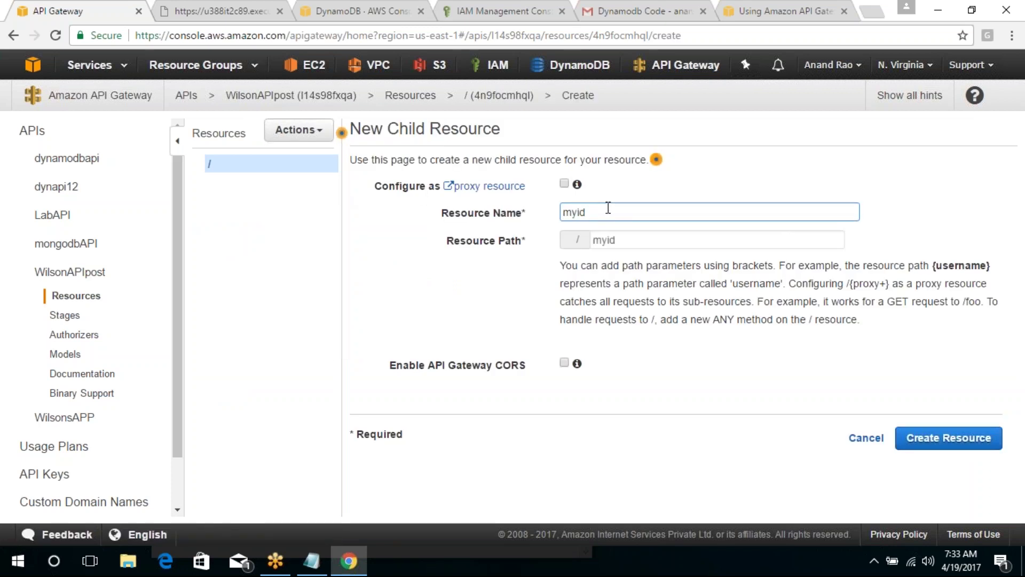
{"action": "left_click", "coordinate": [973, 439]}
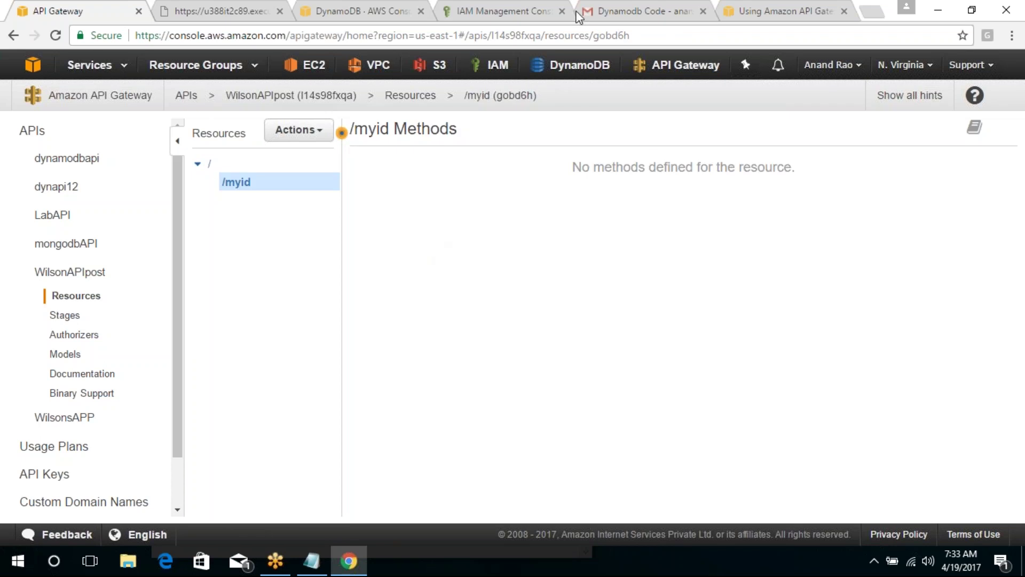
Switch to the IAM console, filter the policies to customer managed ones and open the QueryDynDBtables policy.
{"action": "left_click", "coordinate": [537, 9]}
{"action": "left_click", "coordinate": [625, 245]}
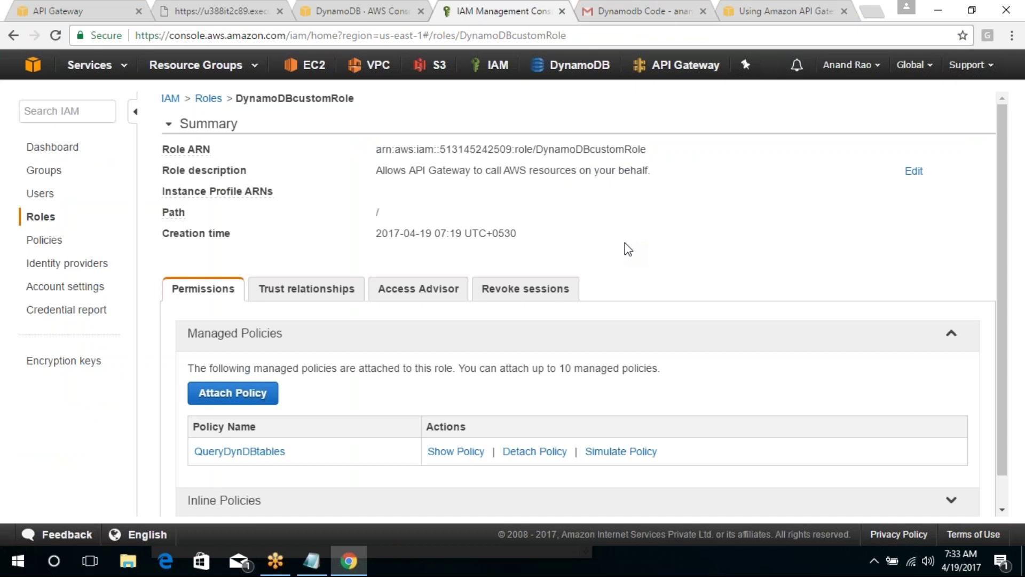
{"action": "left_click", "coordinate": [30, 247]}
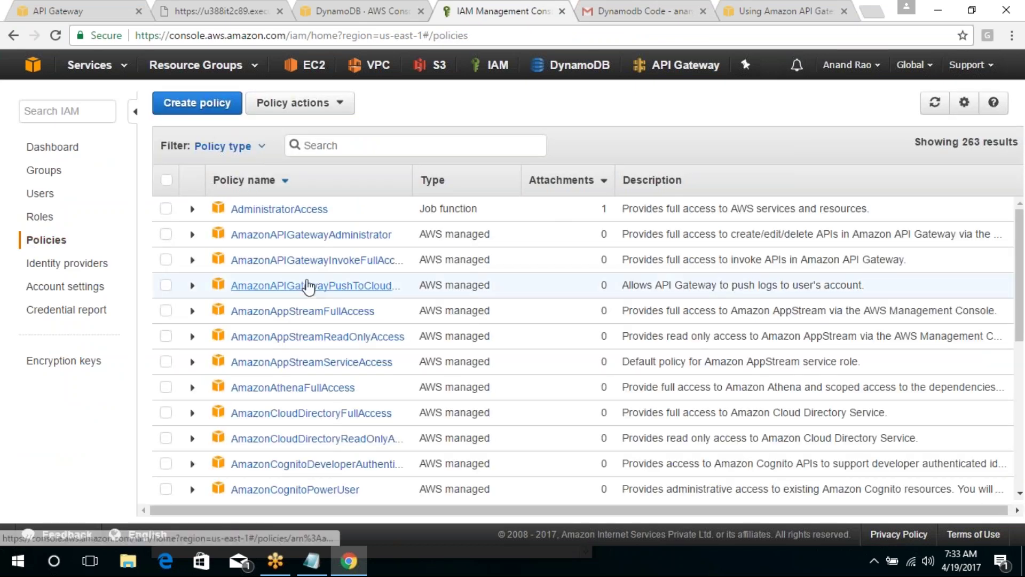
{"action": "left_click", "coordinate": [223, 145]}
{"action": "left_click", "coordinate": [246, 241]}
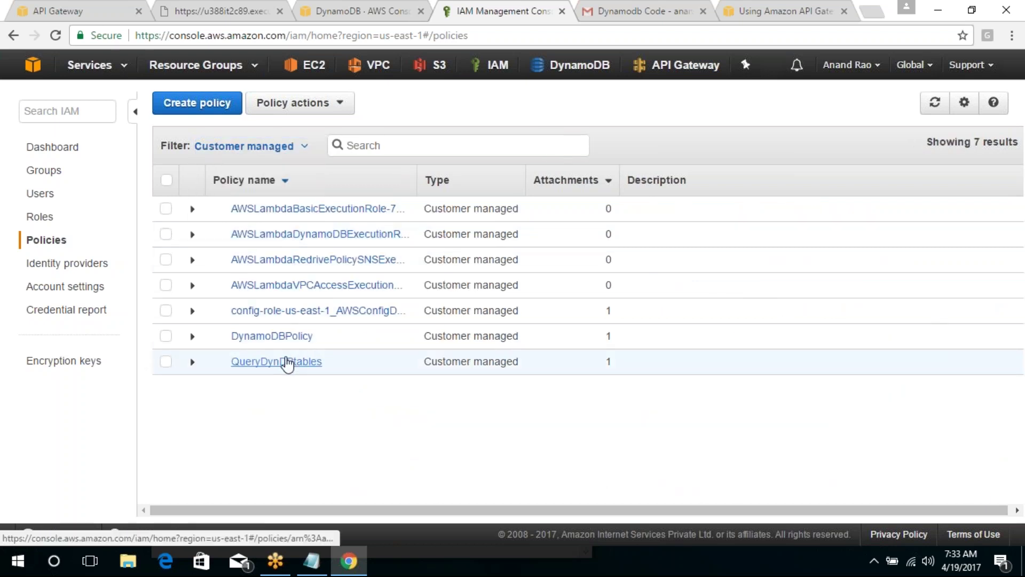
{"action": "left_click", "coordinate": [286, 362]}
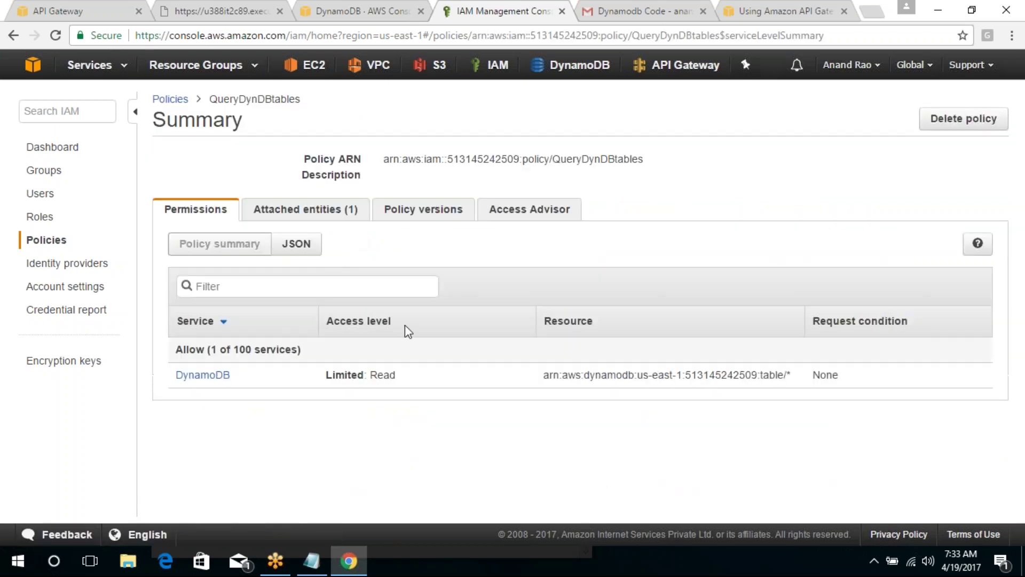
Examine the QueryDynDBtables policy's access level, attached entities, JSON document and access advisor.
{"action": "left_click_drag", "start_coordinate": [398, 375], "coordinate": [335, 375]}
{"action": "left_click", "coordinate": [374, 392]}
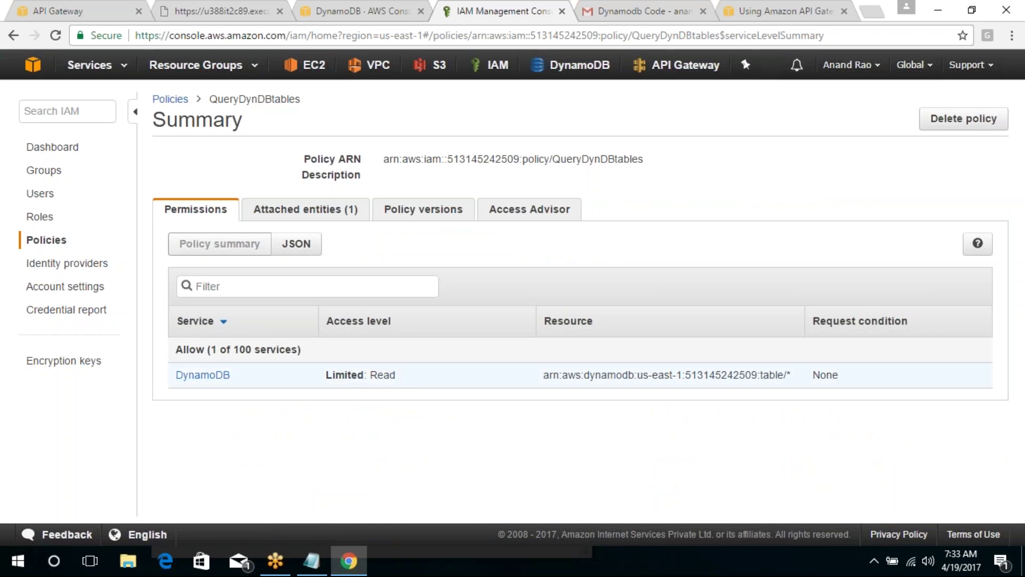
{"action": "left_click", "coordinate": [306, 208]}
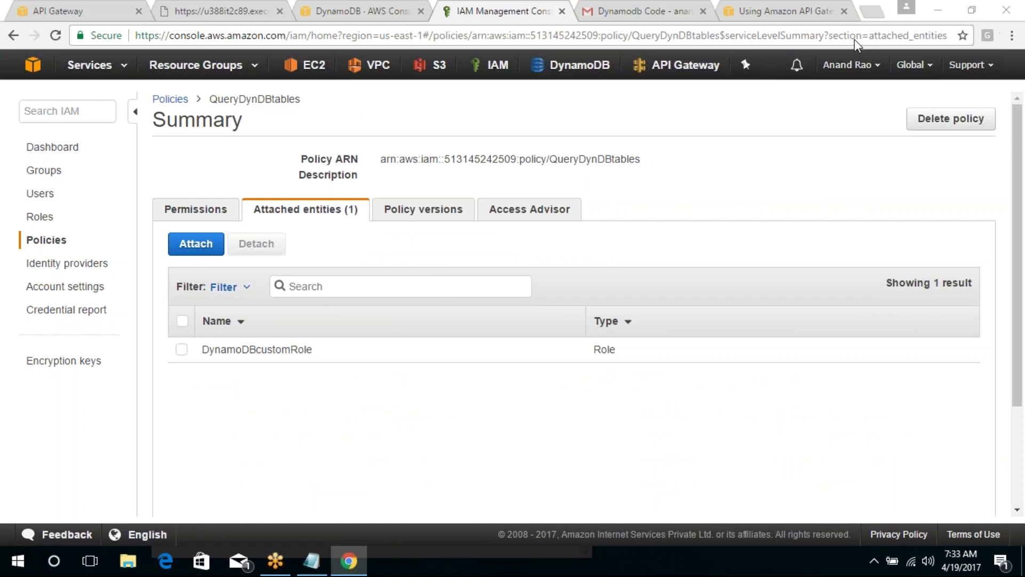
{"action": "left_click", "coordinate": [195, 210]}
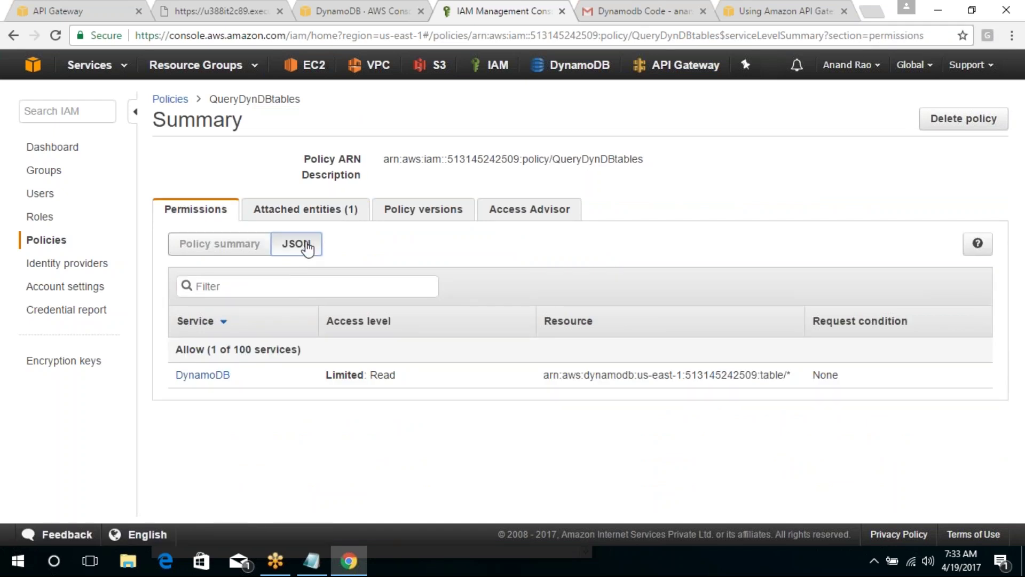
{"action": "left_click", "coordinate": [295, 244]}
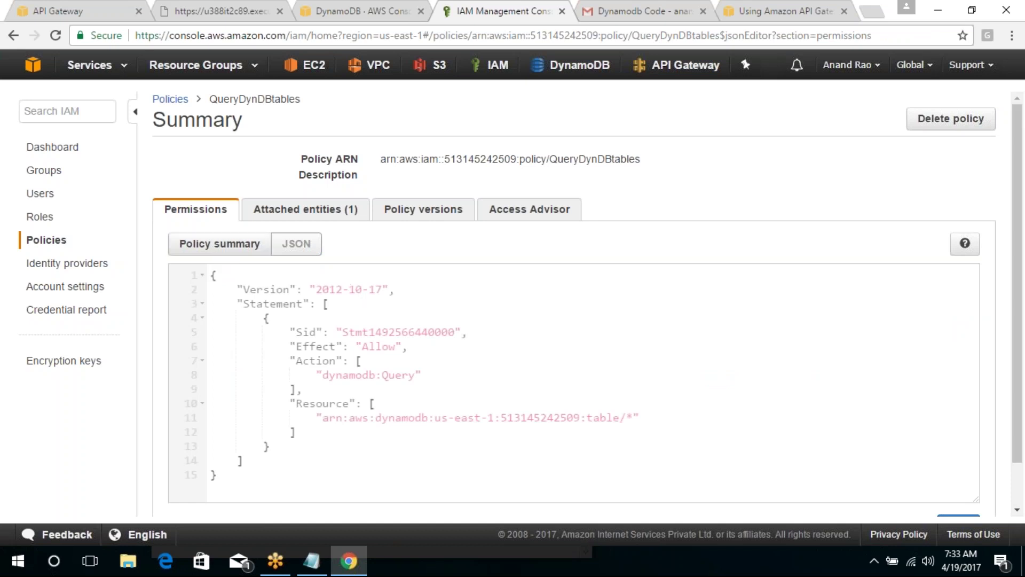
{"action": "left_click", "coordinate": [498, 203]}
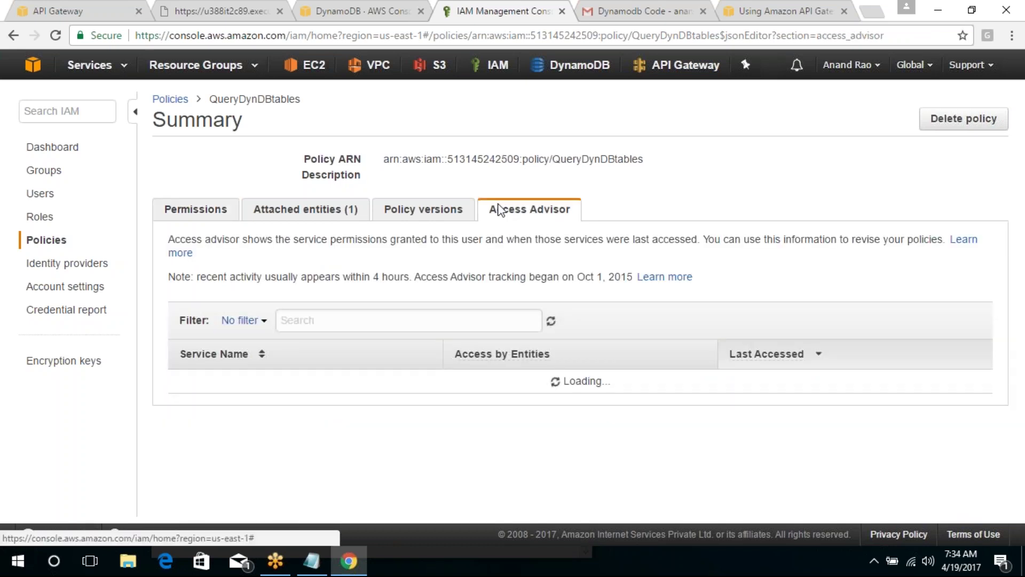
Recheck the policy's permissions and attached role, and inspect the DynamoDB actions and resource ARN it allows.
{"action": "left_click", "coordinate": [195, 211]}
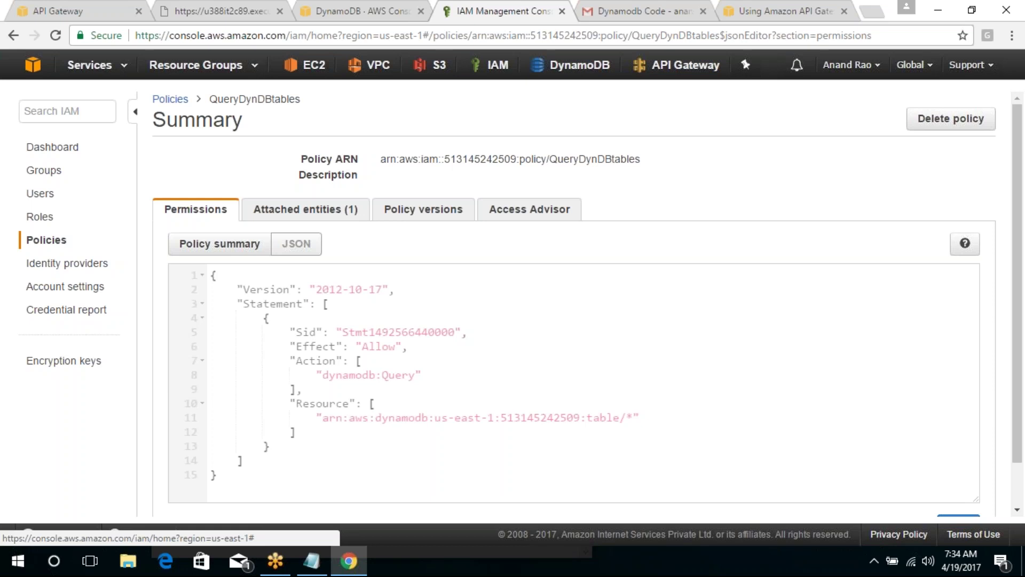
{"action": "left_click", "coordinate": [293, 208]}
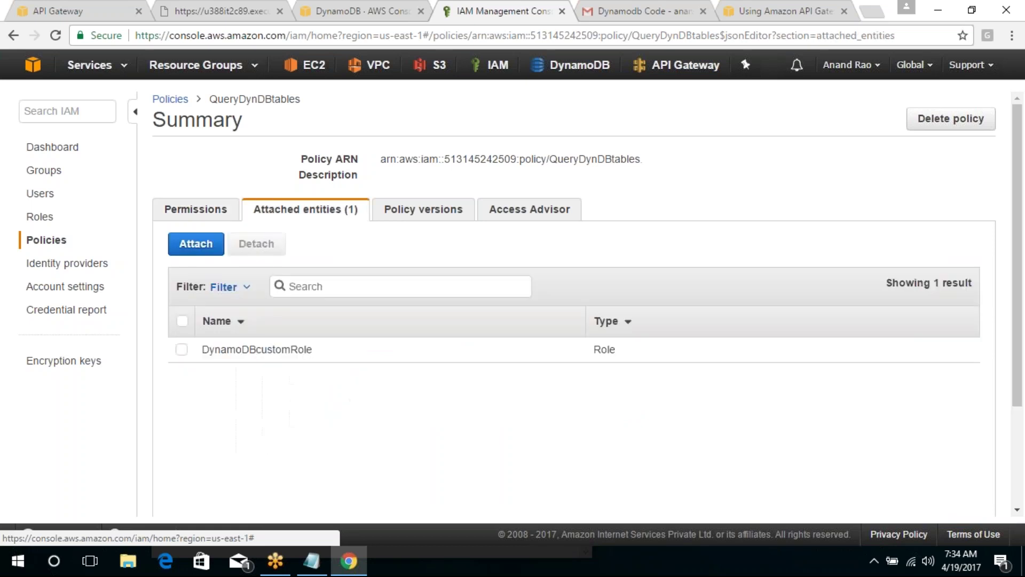
{"action": "left_click", "coordinate": [190, 211]}
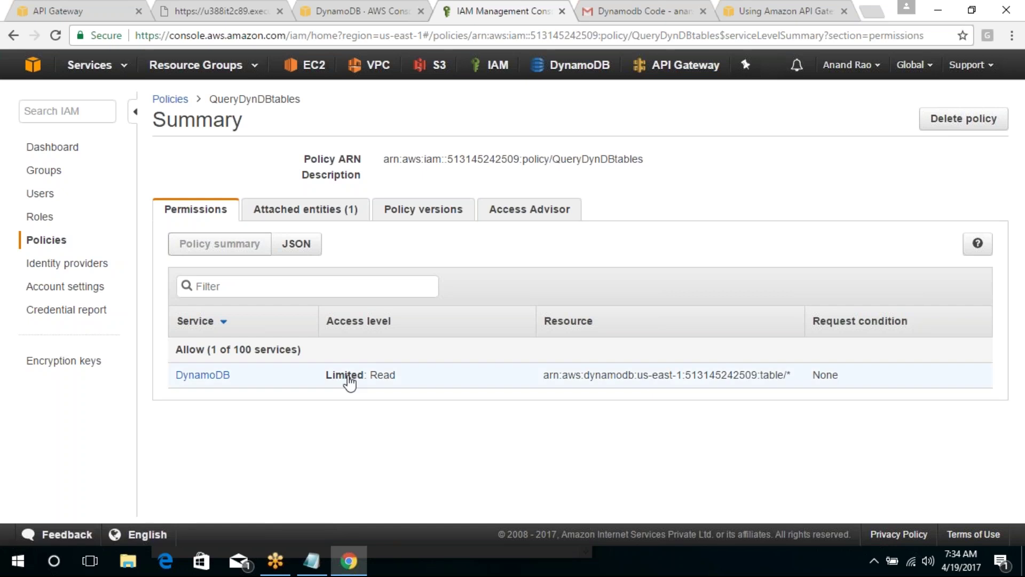
{"action": "left_click", "coordinate": [197, 375]}
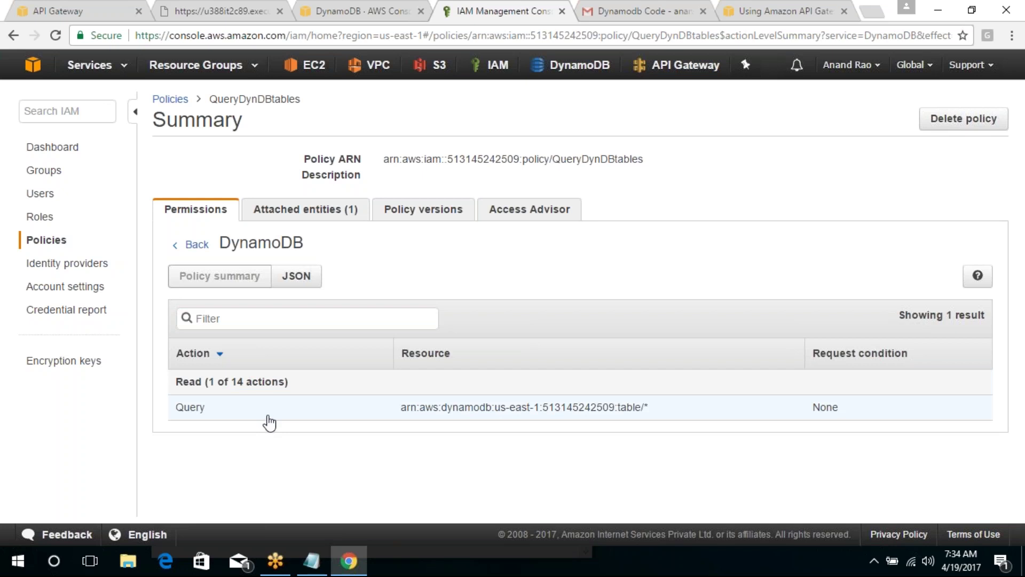
{"action": "triple_click", "coordinate": [521, 409]}
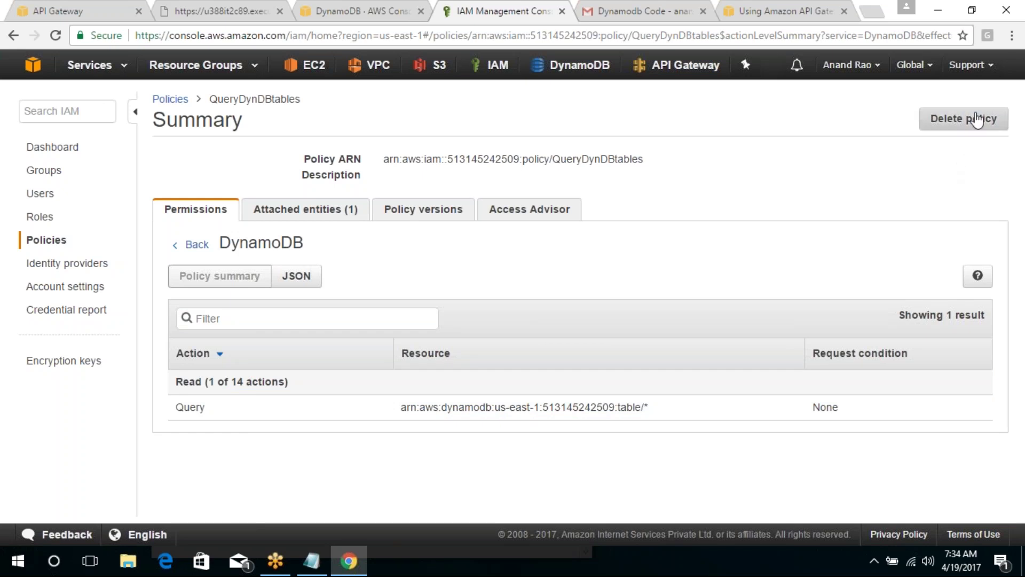
Start creating a new IAM policy with the Policy Generator.
{"action": "left_click", "coordinate": [59, 247]}
{"action": "left_click", "coordinate": [199, 103]}
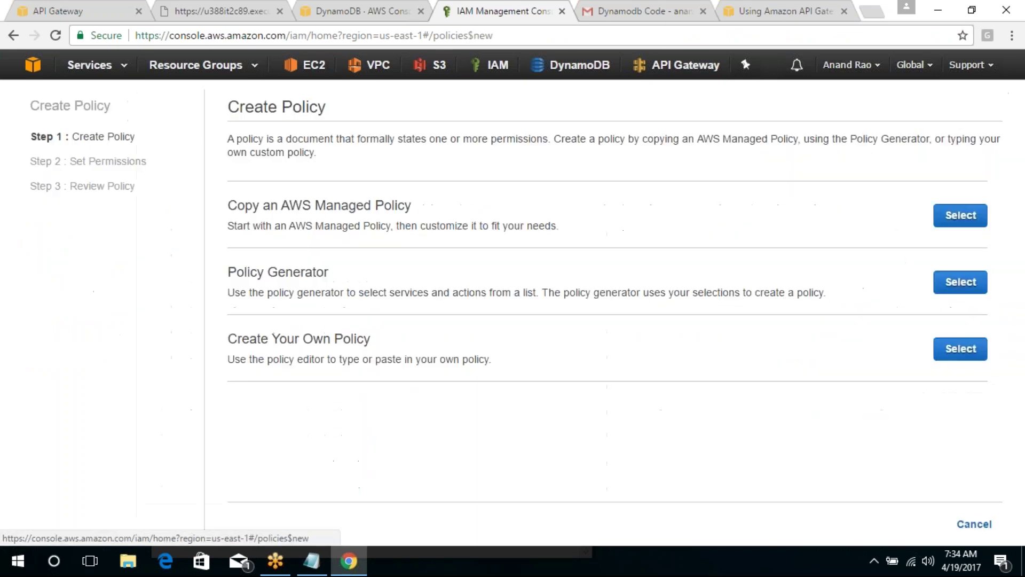
{"action": "left_click", "coordinate": [973, 286]}
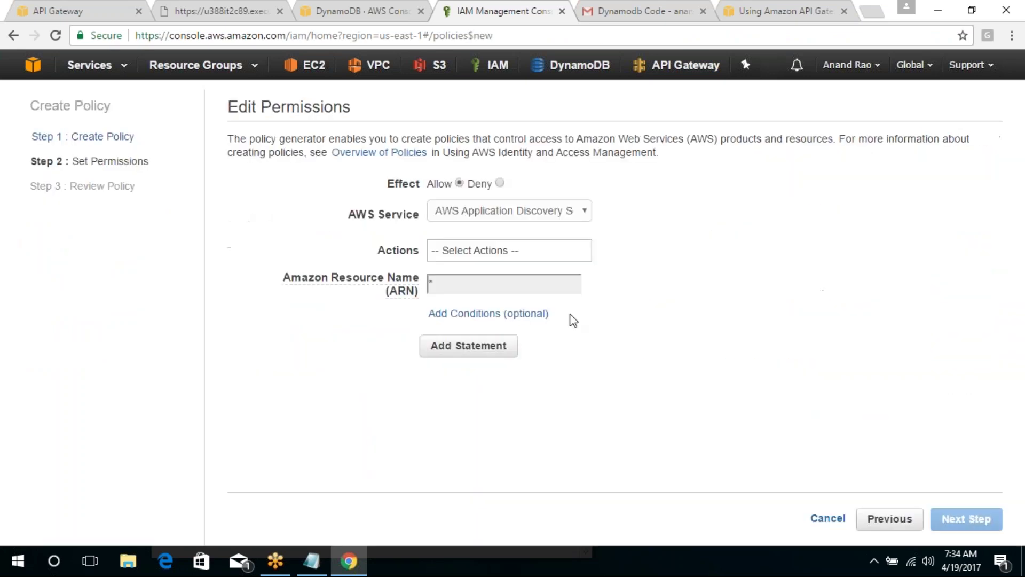
Set the new policy statement's AWS service to Amazon DynamoDB and select All Actions (*).
{"action": "left_click", "coordinate": [485, 219]}
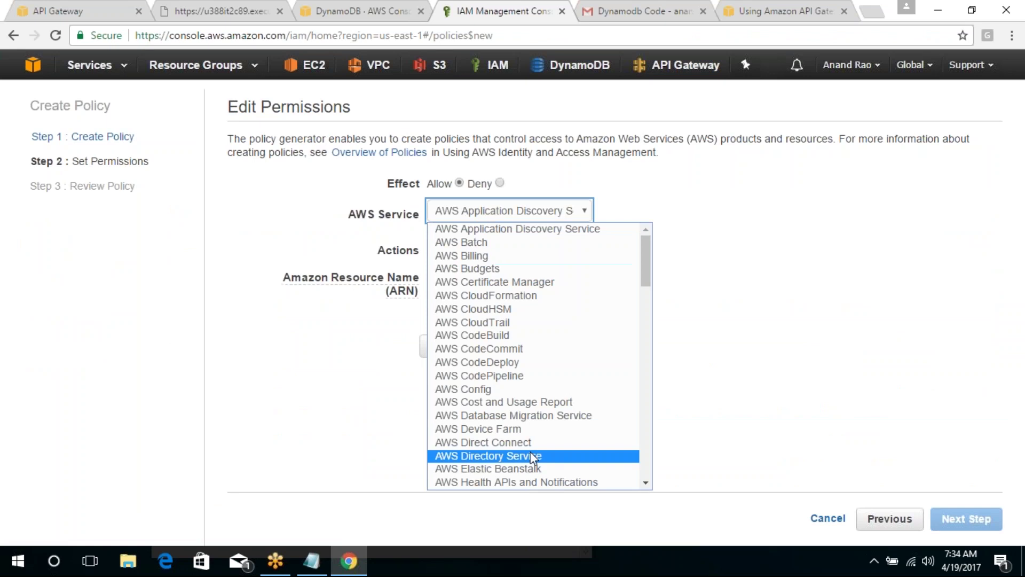
{"action": "scroll", "coordinate": [533, 457], "scroll_direction": "down", "scroll_amount": 8}
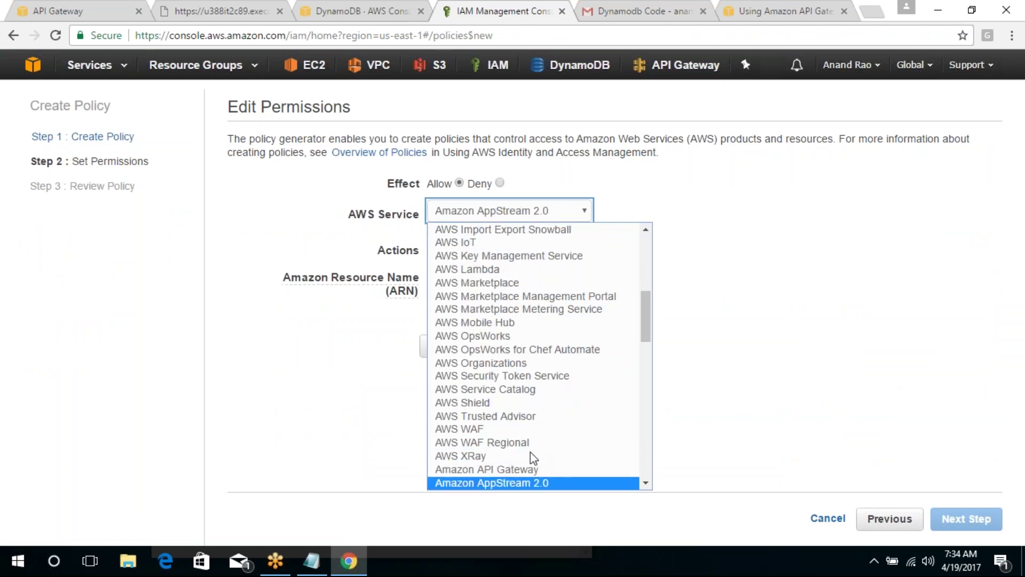
{"action": "scroll", "coordinate": [532, 457], "scroll_direction": "down", "scroll_amount": 2}
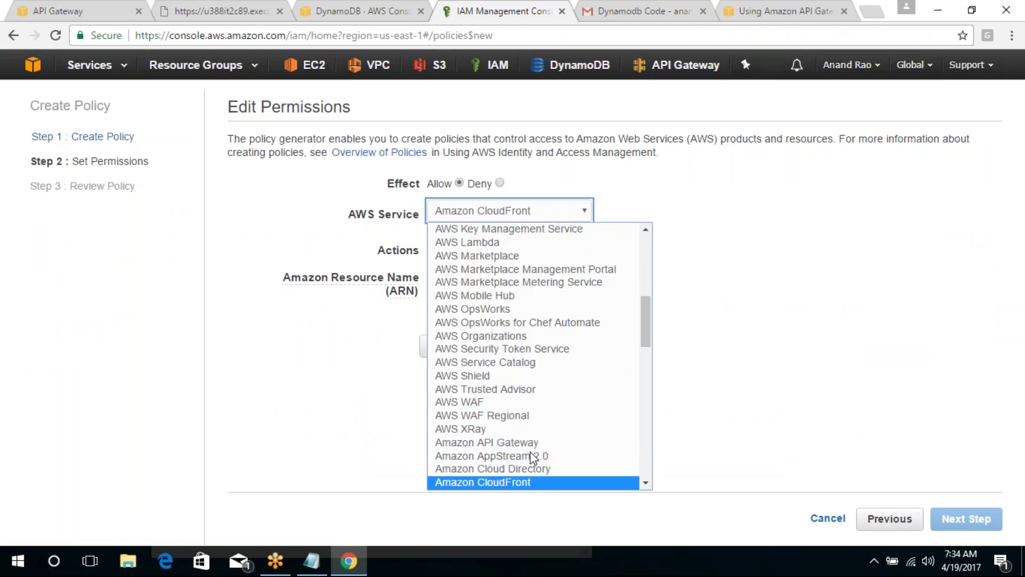
{"action": "key", "text": "Down"}
{"action": "key", "text": "Down"}
{"action": "key", "text": "Down"}
{"action": "key", "text": "Down"}
{"action": "key", "text": "Down"}
{"action": "key", "text": "Down"}
{"action": "key", "text": "Down"}
{"action": "key", "text": "Down"}
{"action": "key", "text": "Down"}
{"action": "key", "text": "Down"}
{"action": "key", "text": "Down"}
{"action": "key", "text": "Down"}
{"action": "key", "text": "Down"}
{"action": "key", "text": "Down"}
{"action": "key", "text": "Down"}
{"action": "key", "text": "Down"}
{"action": "key", "text": "Down"}
{"action": "key", "text": "Down"}
{"action": "key", "text": "Down"}
{"action": "key", "text": "Down"}
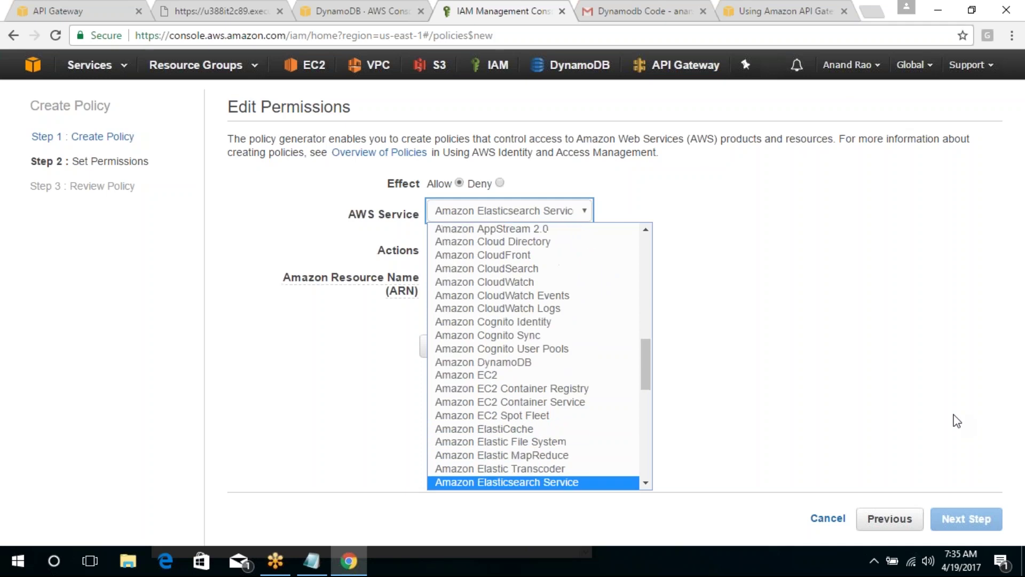
{"action": "key", "text": "Up"}
{"action": "key", "text": "Up"}
{"action": "key", "text": "Up"}
{"action": "key", "text": "Up"}
{"action": "key", "text": "Up"}
{"action": "key", "text": "Up"}
{"action": "key", "text": "Up"}
{"action": "key", "text": "Up"}
{"action": "key", "text": "Up"}
{"action": "key", "text": "Return"}
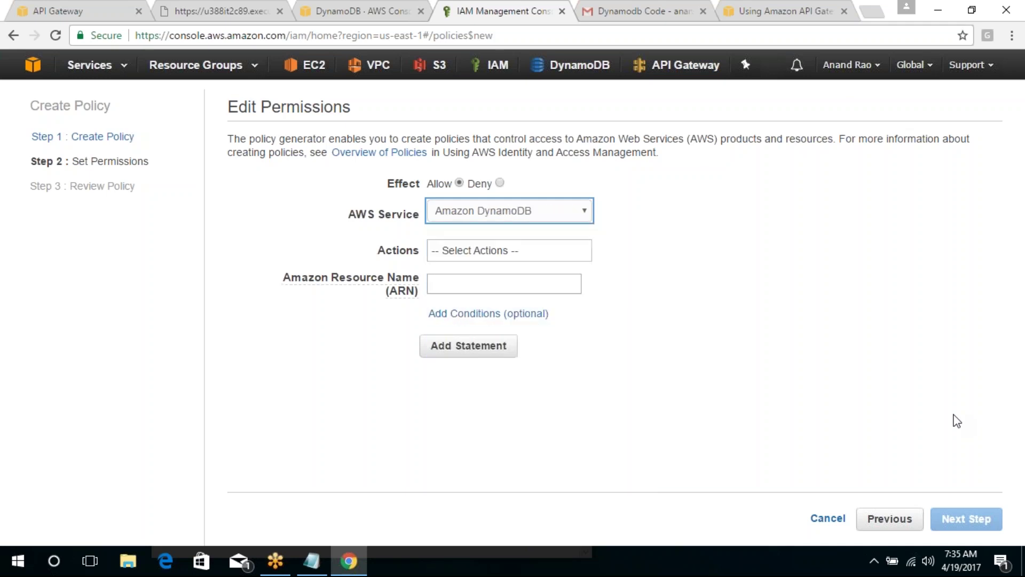
{"action": "left_click", "coordinate": [513, 252]}
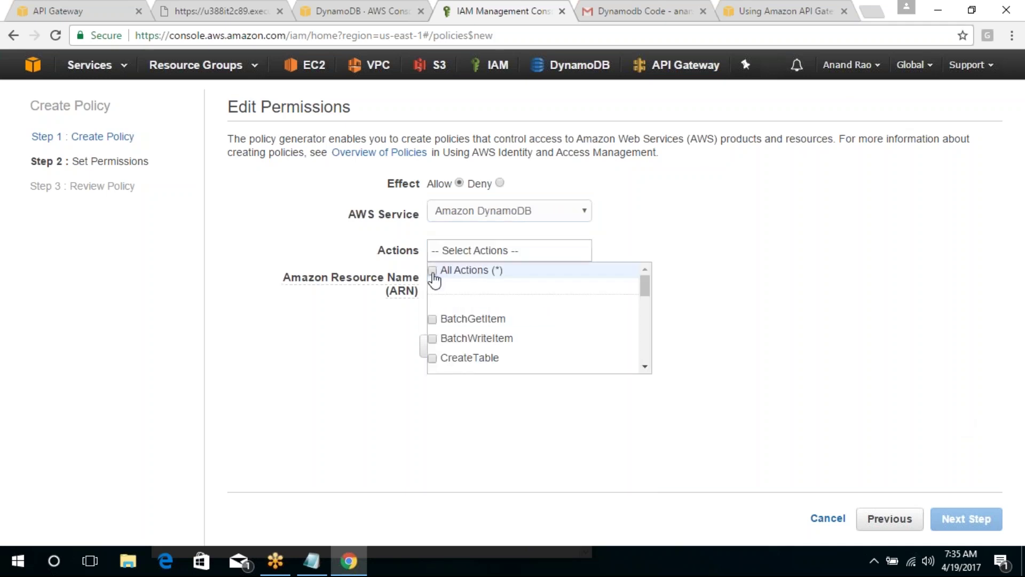
{"action": "left_click", "coordinate": [433, 270]}
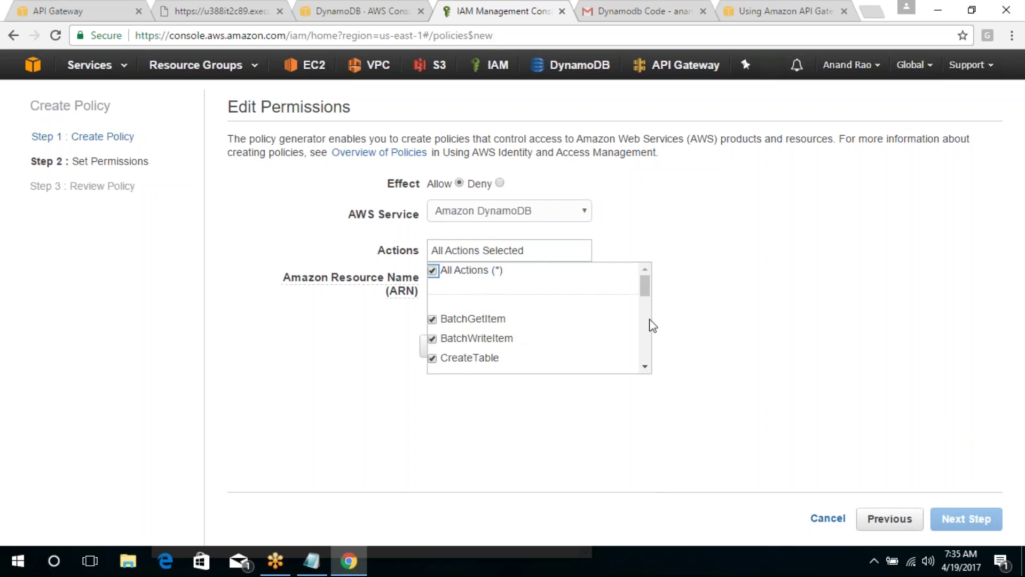
Set the statement's resource to the DynamoDB table ARN from the Notepad notes, with * replacing the table name, and add the statement.
{"action": "left_click_drag", "start_coordinate": [644, 288], "coordinate": [649, 370]}
{"action": "left_click", "coordinate": [638, 418]}
{"action": "left_click", "coordinate": [494, 282]}
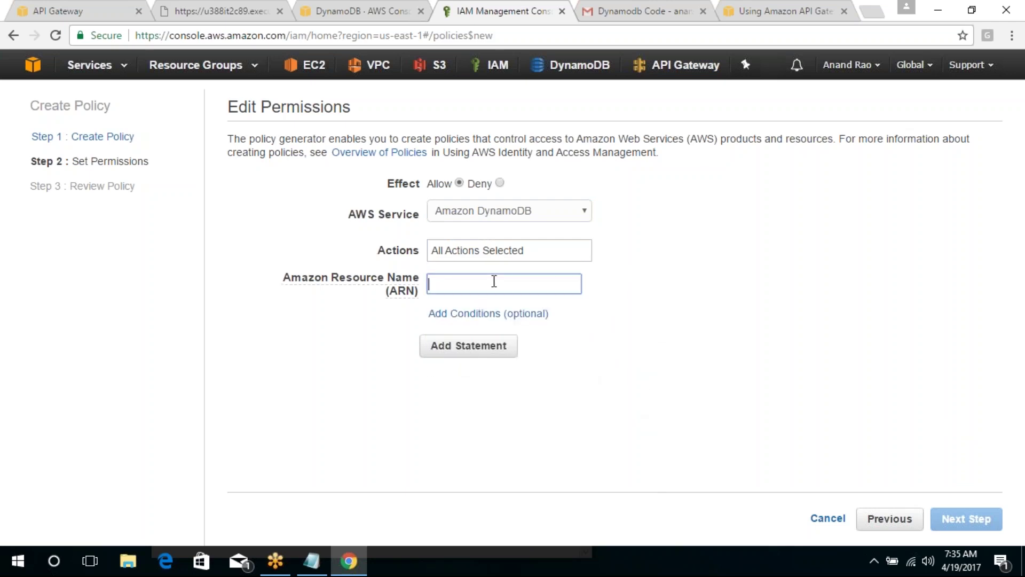
{"action": "left_click", "coordinate": [313, 560]}
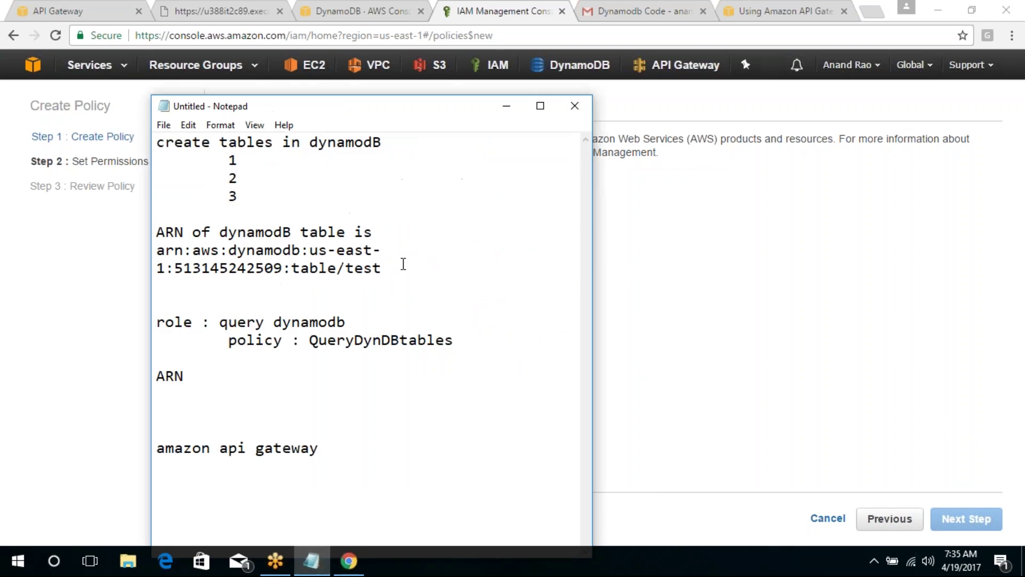
{"action": "left_click_drag", "start_coordinate": [343, 267], "coordinate": [139, 256]}
{"action": "key", "text": "alt+Tab"}
{"action": "key", "text": "ctrl+v"}
{"action": "type", "text": "*"}
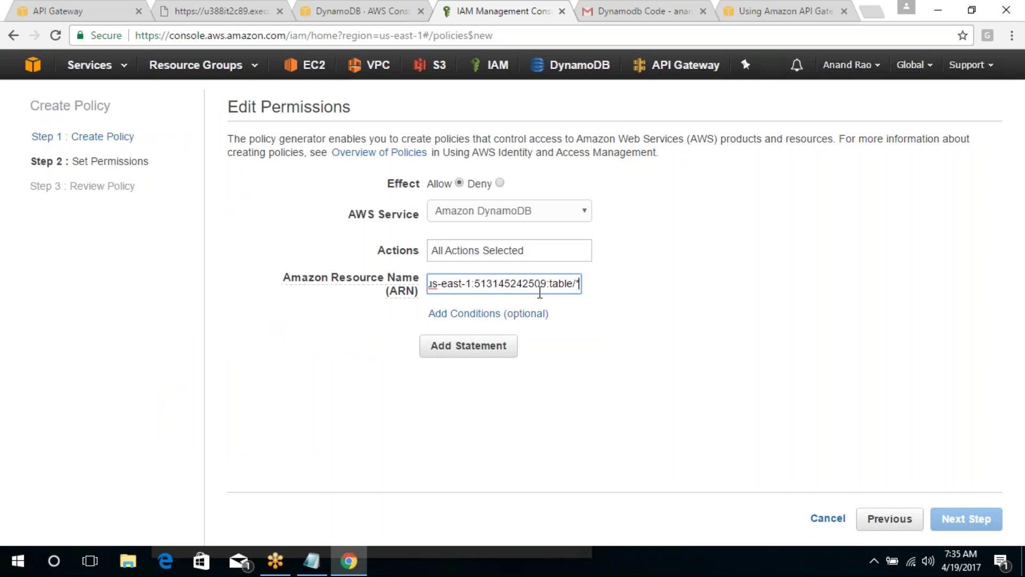
{"action": "left_click", "coordinate": [484, 353]}
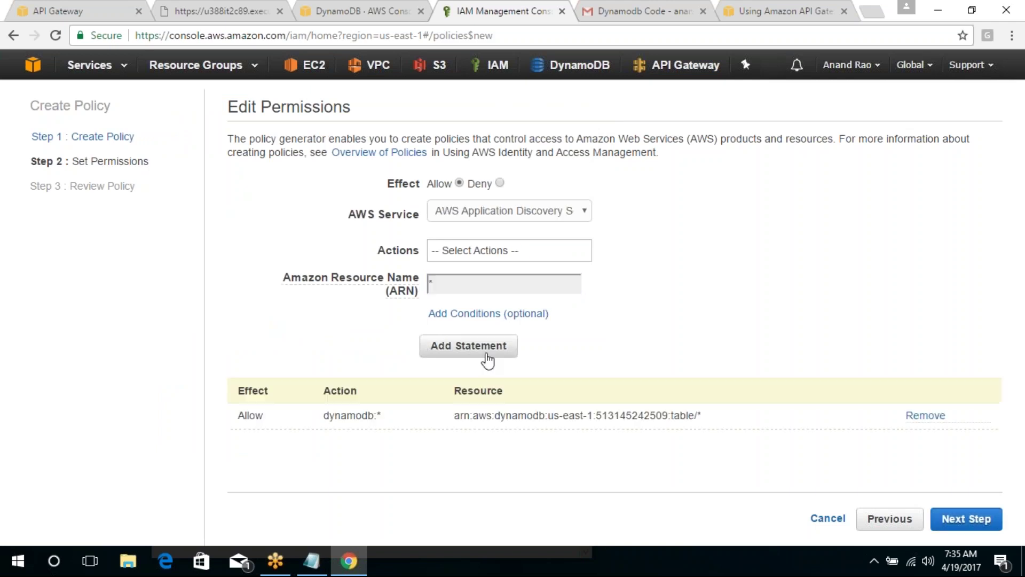
Proceed to the policy review, examine the allowed action and resource in the document, and create the policy.
{"action": "left_click", "coordinate": [982, 524]}
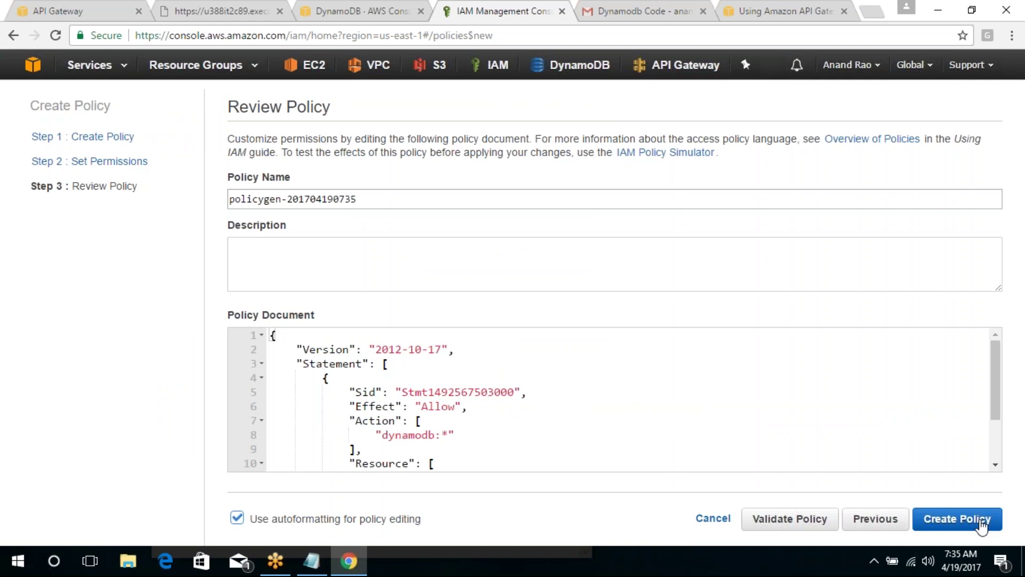
{"action": "scroll", "coordinate": [995, 406], "scroll_direction": "down", "scroll_amount": 2}
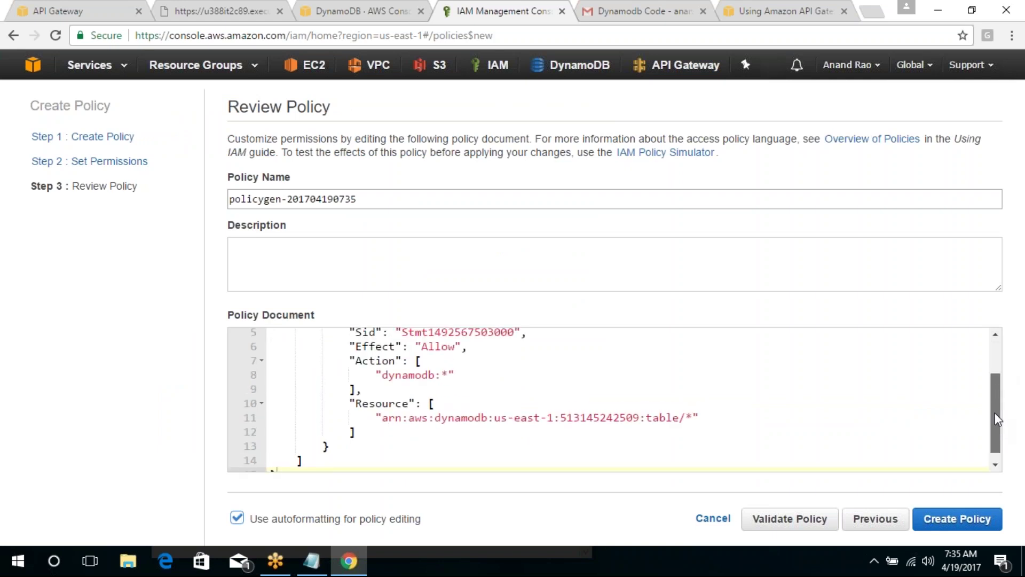
{"action": "scroll", "coordinate": [996, 411], "scroll_direction": "up", "scroll_amount": 1}
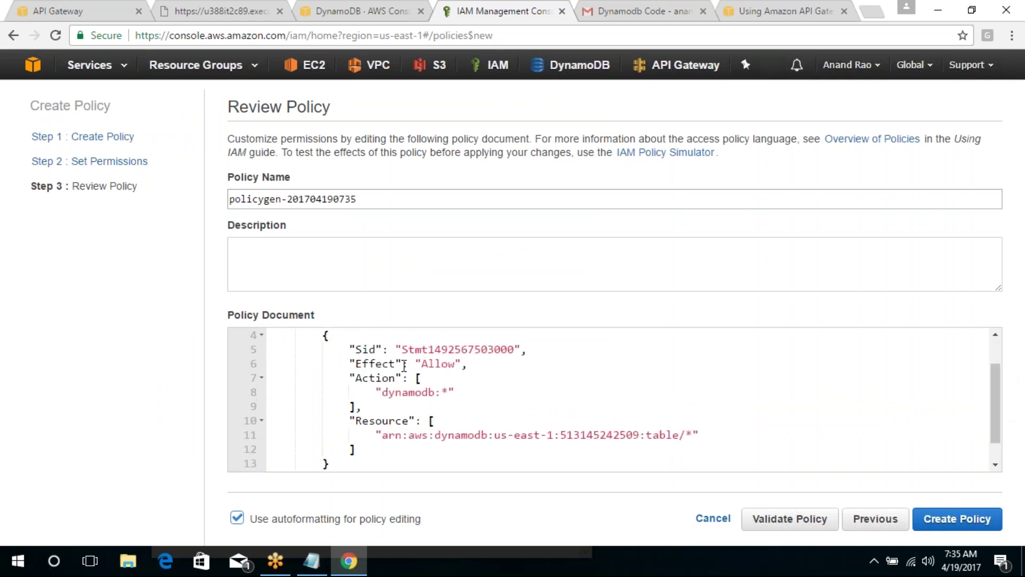
{"action": "left_click_drag", "start_coordinate": [454, 392], "coordinate": [408, 391]}
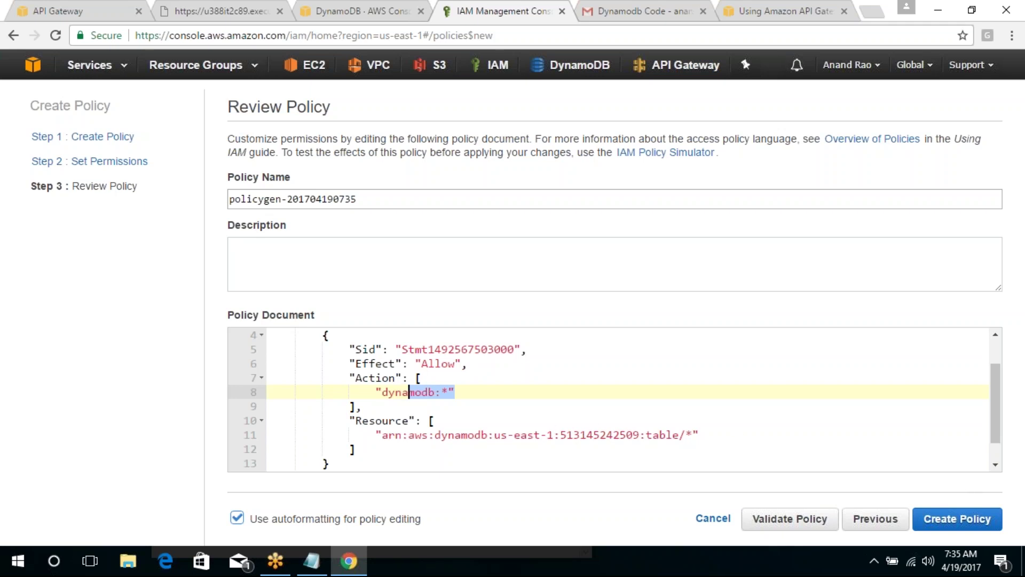
{"action": "left_click", "coordinate": [979, 521]}
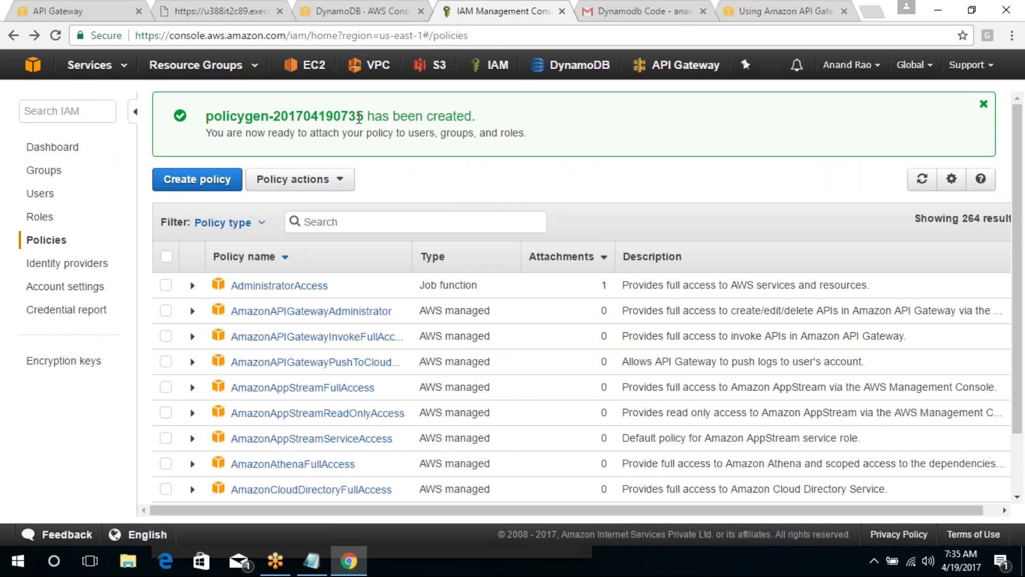
{"action": "left_click_drag", "start_coordinate": [363, 117], "coordinate": [201, 116]}
{"action": "key", "text": "ctrl+c"}
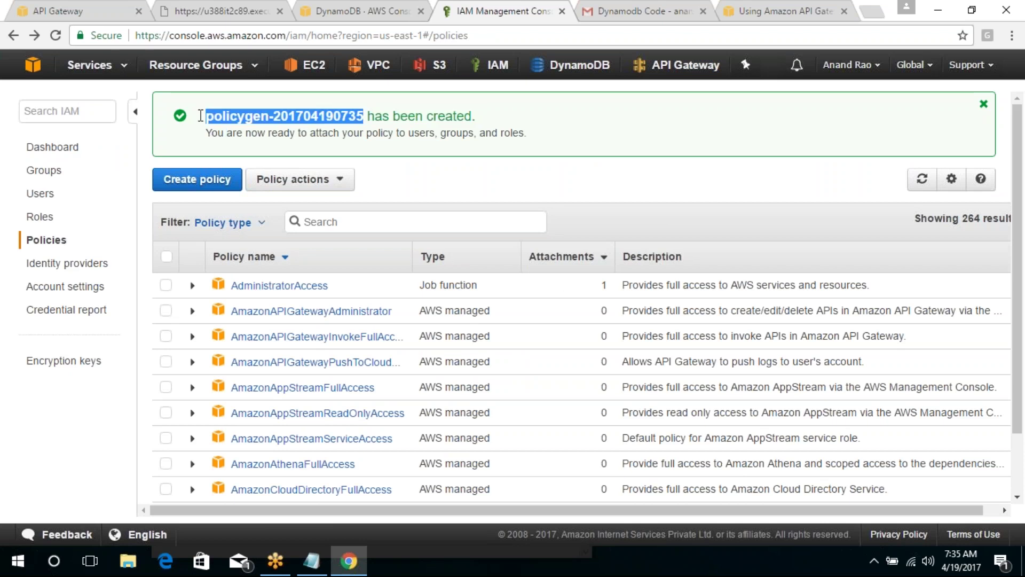
{"action": "left_click", "coordinate": [312, 561]}
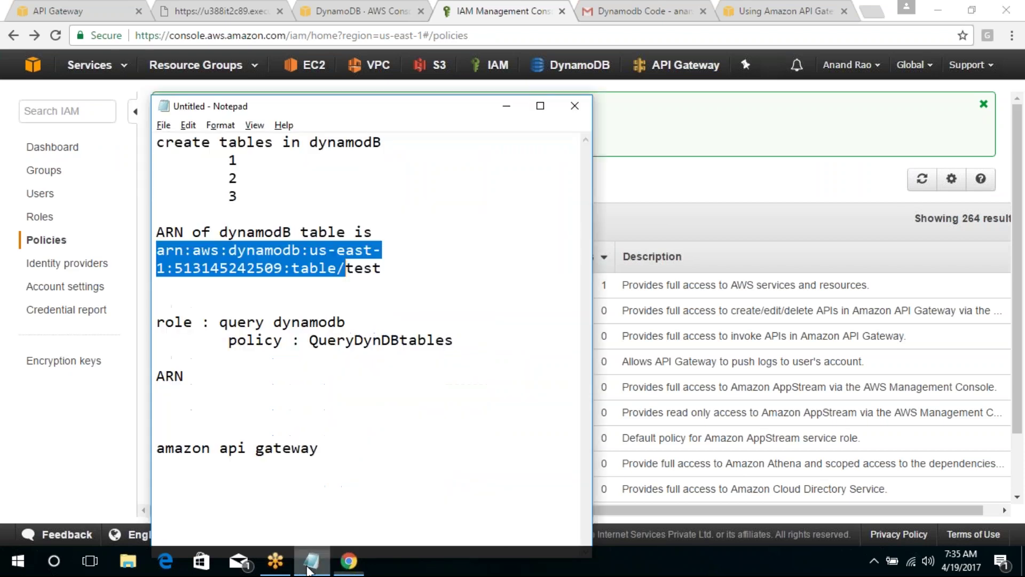
{"action": "left_click", "coordinate": [471, 285]}
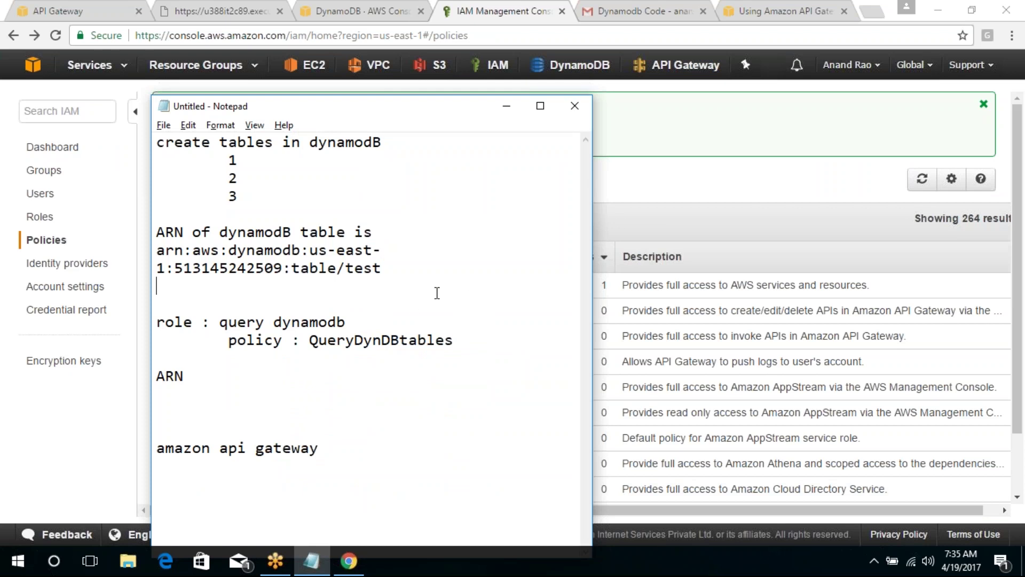
{"action": "key", "text": "Return"}
{"action": "key", "text": "ctrl+v"}
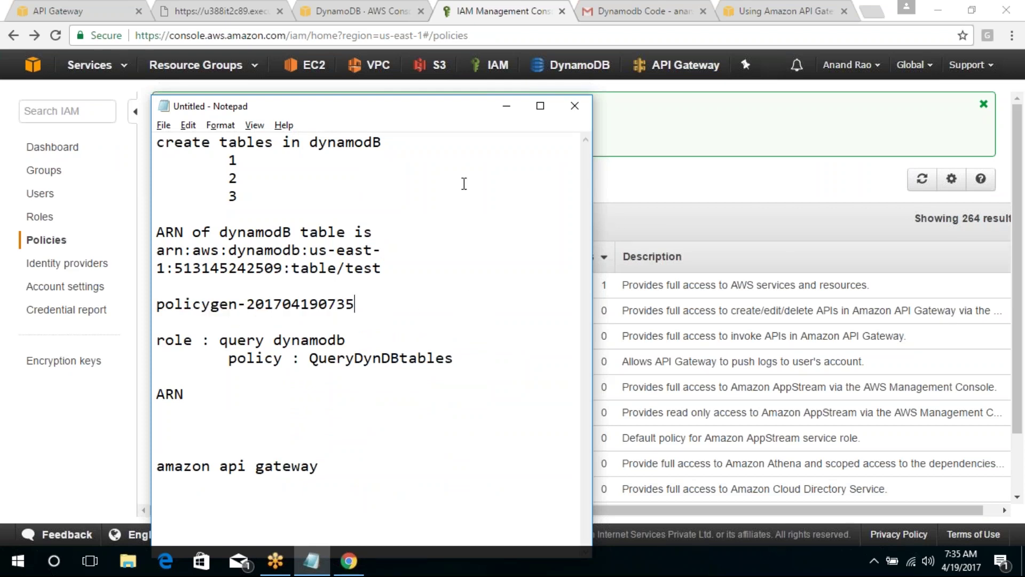
{"action": "left_click", "coordinate": [507, 106]}
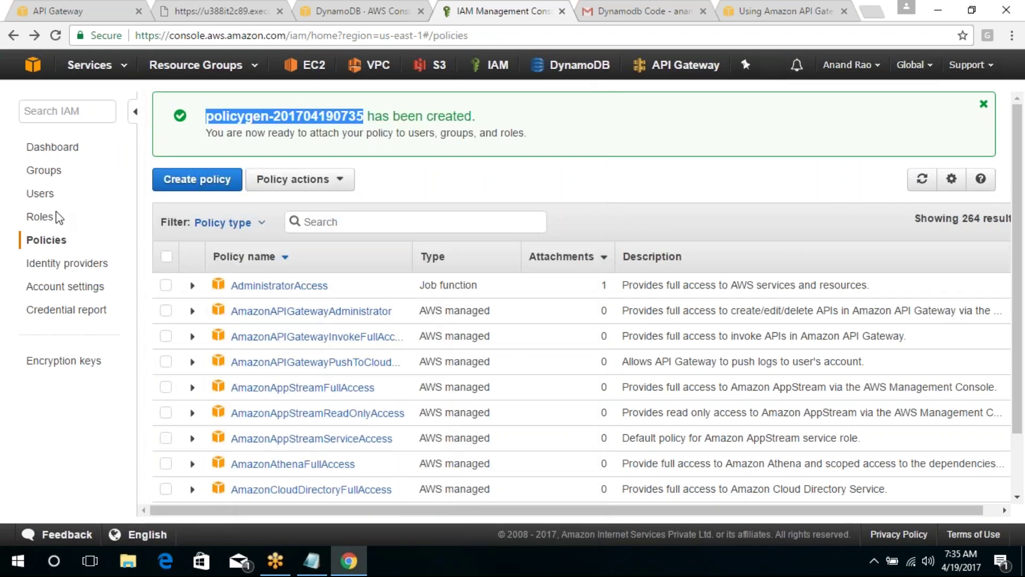
{"action": "left_click", "coordinate": [43, 220]}
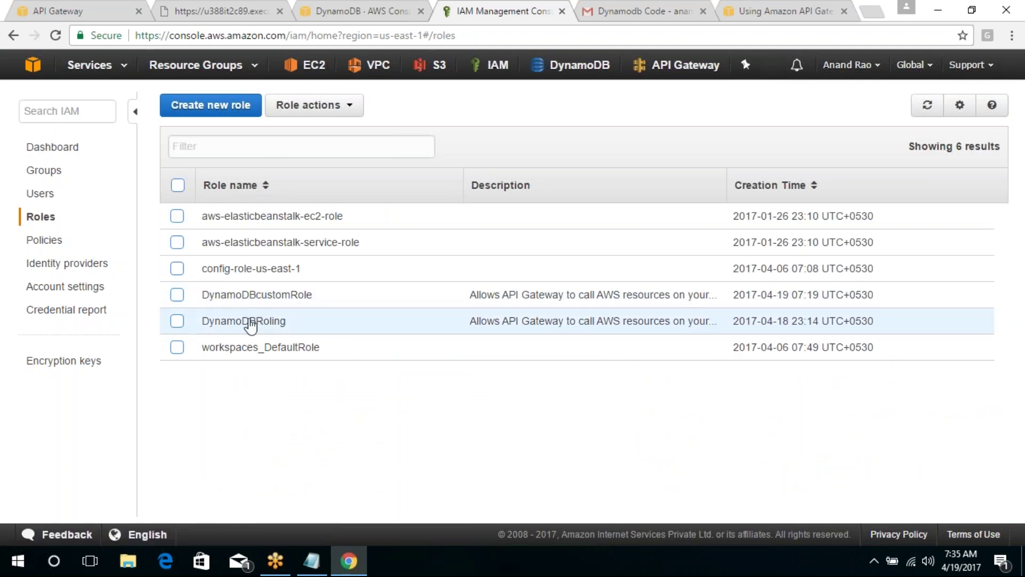
{"action": "left_click", "coordinate": [262, 294]}
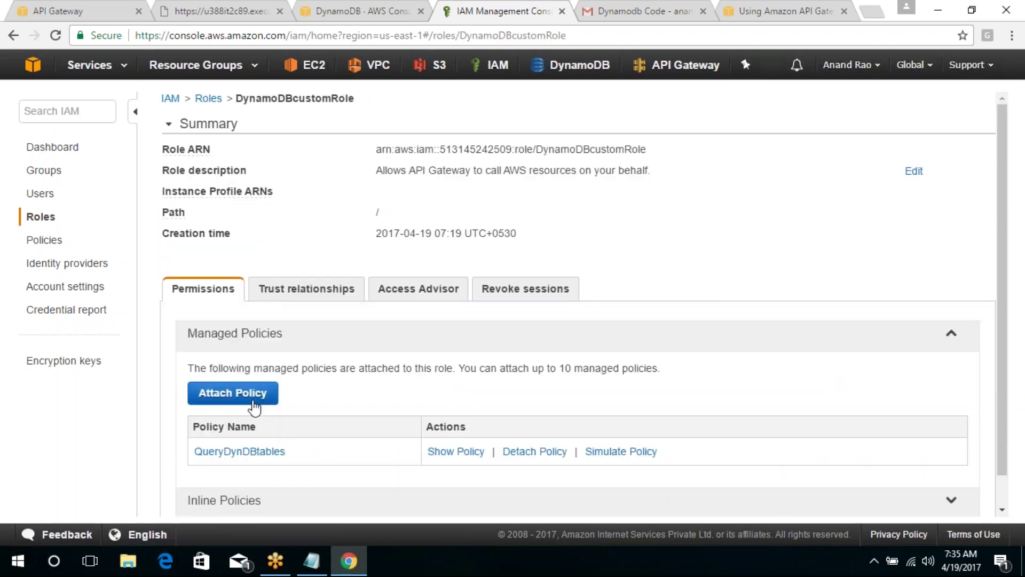
{"action": "scroll", "coordinate": [1001, 377], "scroll_direction": "down", "scroll_amount": 1}
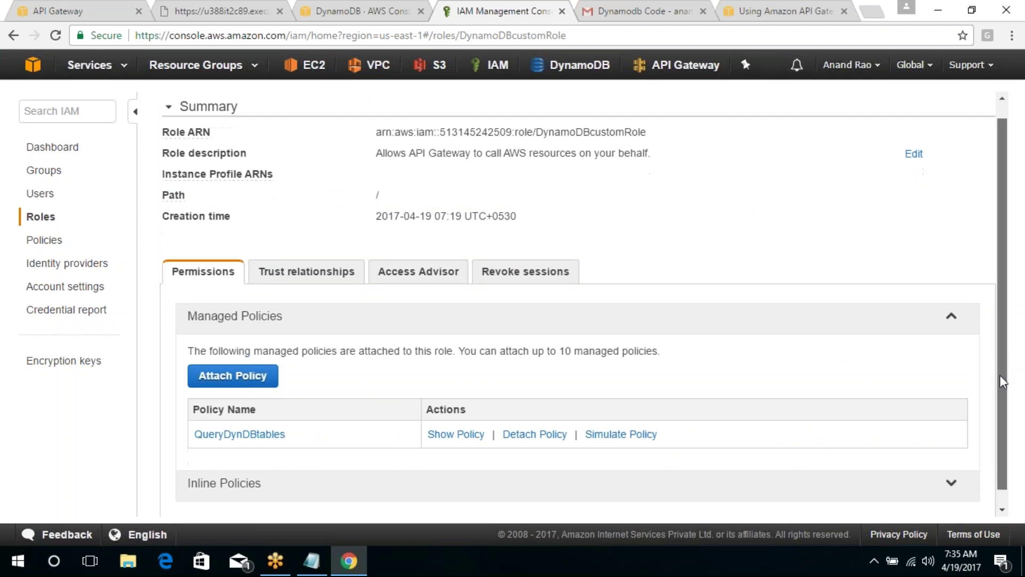
{"action": "left_click", "coordinate": [241, 367]}
{"action": "left_click", "coordinate": [416, 184]}
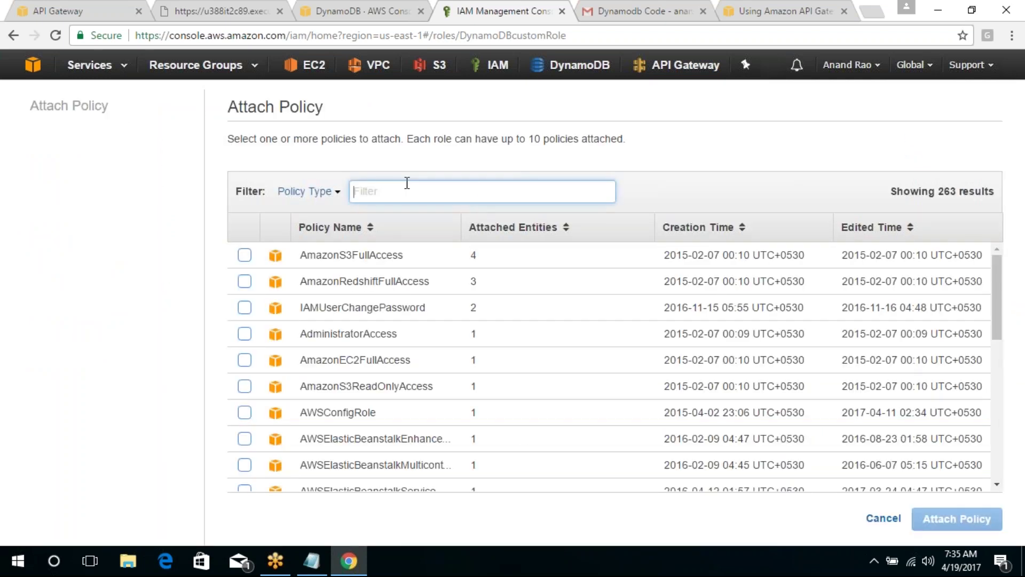
{"action": "key", "text": "ctrl+v"}
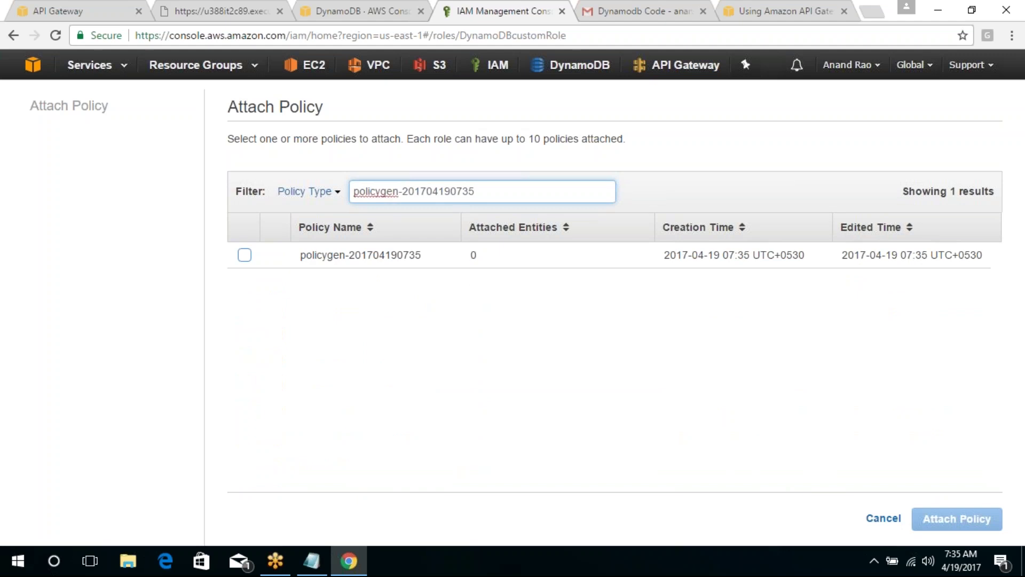
{"action": "left_click", "coordinate": [244, 254]}
{"action": "left_click", "coordinate": [957, 519]}
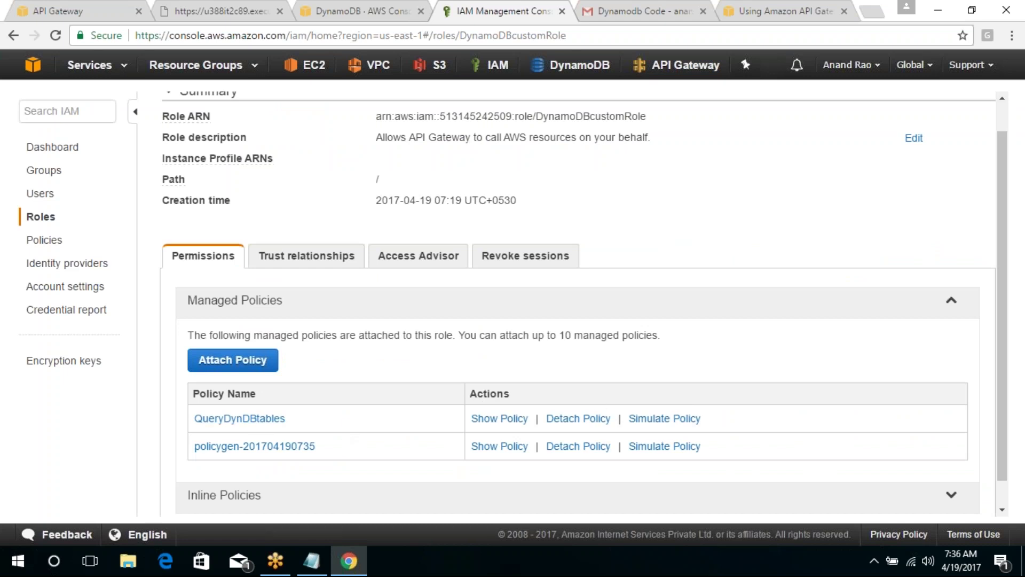
{"action": "left_click", "coordinate": [579, 418]}
{"action": "left_click", "coordinate": [712, 340]}
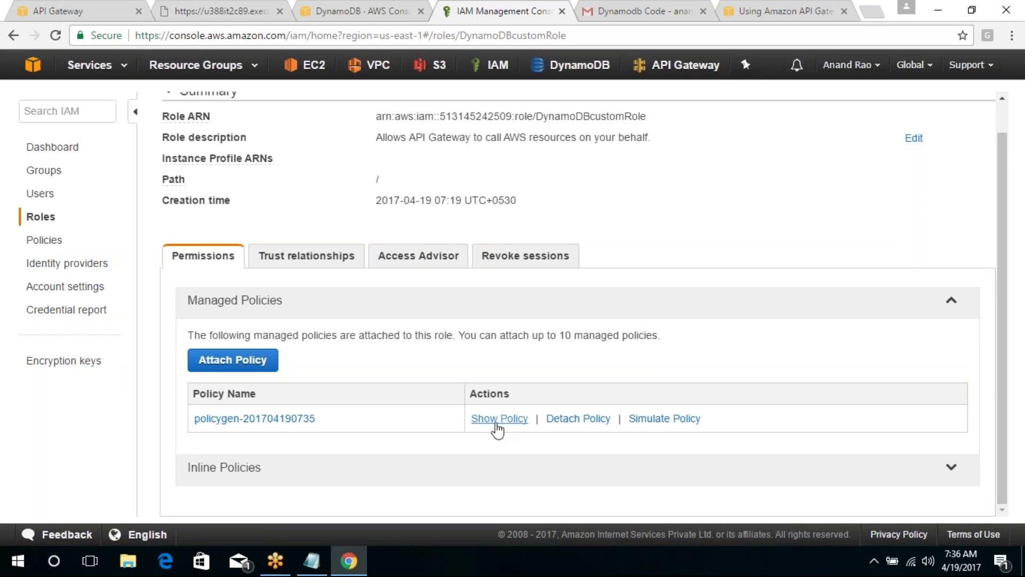
{"action": "left_click", "coordinate": [498, 422]}
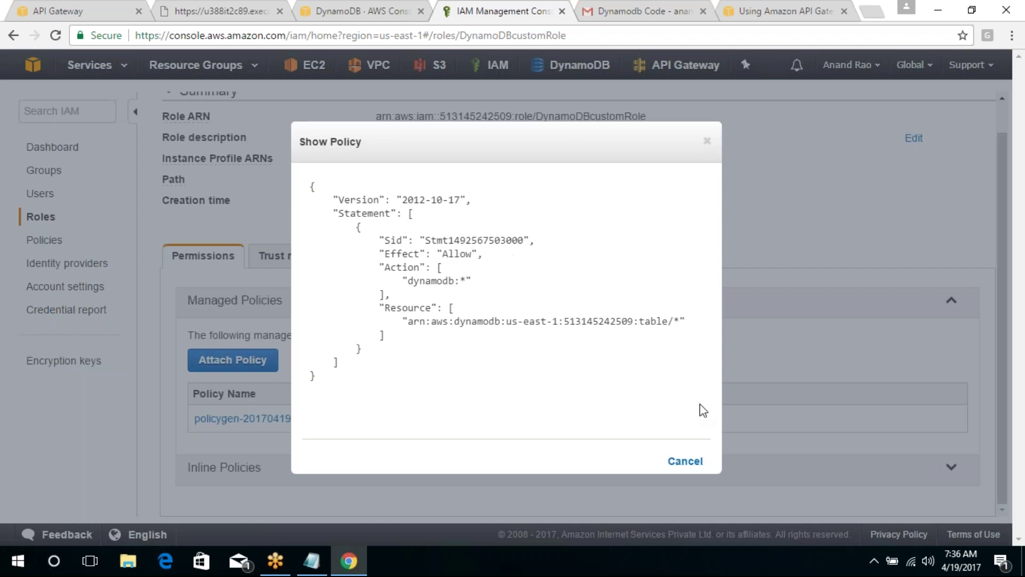
{"action": "left_click", "coordinate": [685, 462]}
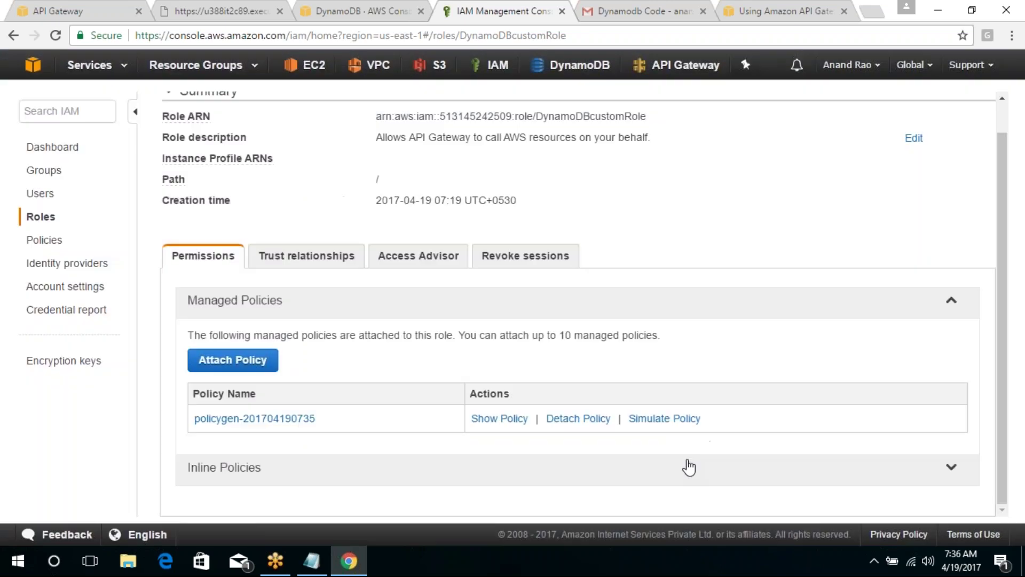
{"action": "left_click", "coordinate": [672, 426]}
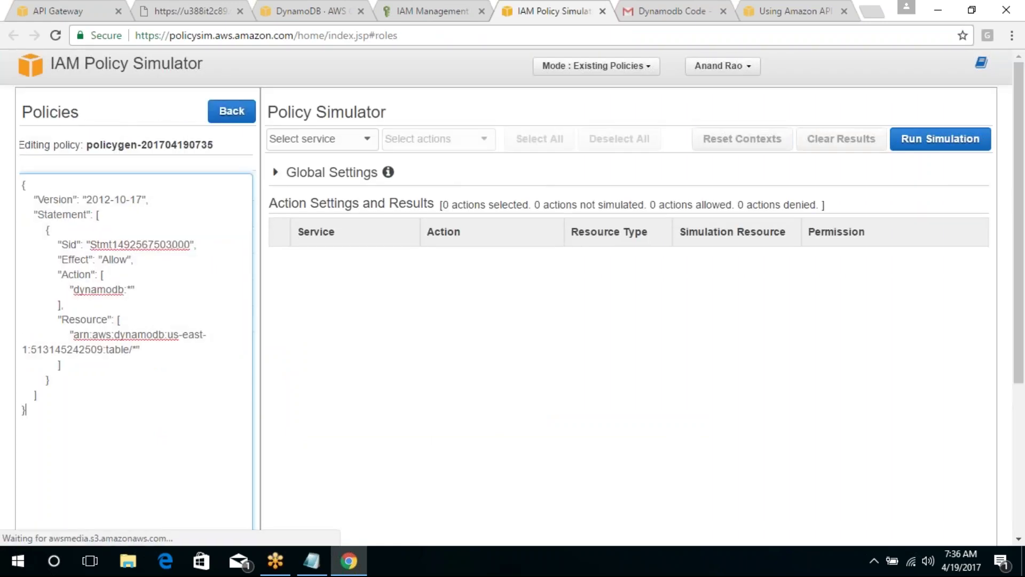
{"action": "left_click", "coordinate": [339, 142]}
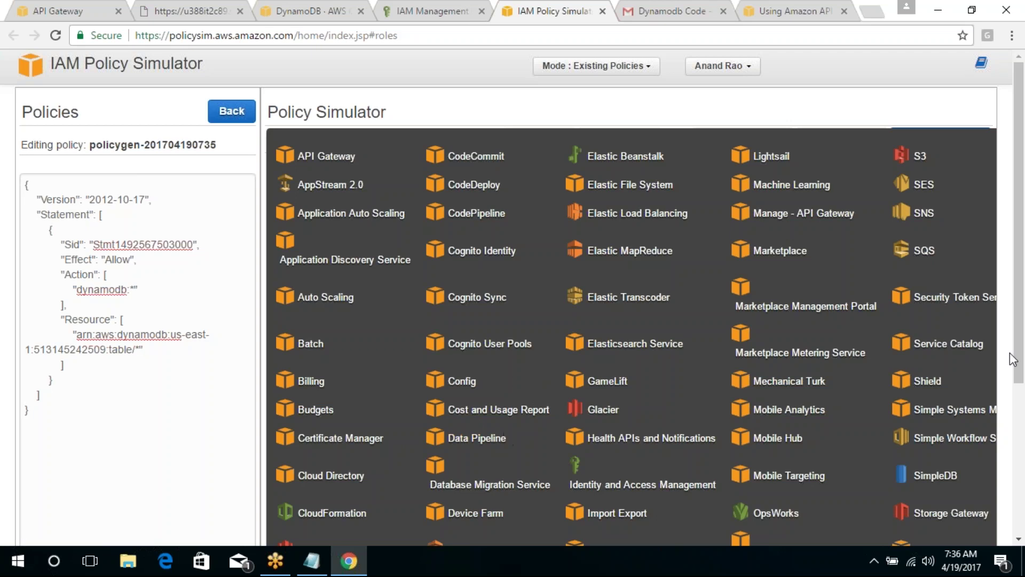
{"action": "scroll", "coordinate": [1020, 348], "scroll_direction": "down", "scroll_amount": 1}
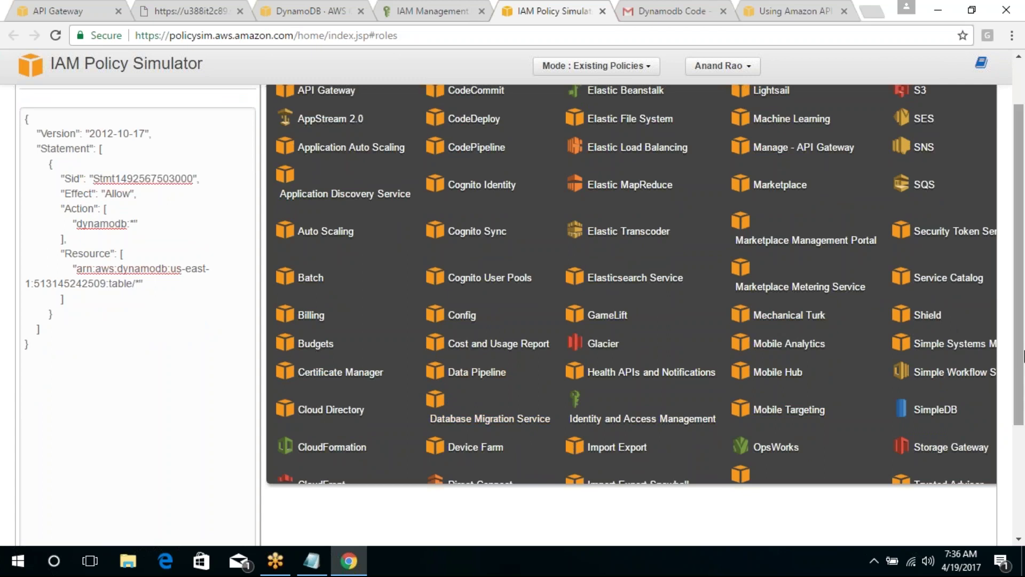
{"action": "scroll", "coordinate": [1017, 293], "scroll_direction": "up", "scroll_amount": 1}
{"action": "scroll", "coordinate": [1016, 293], "scroll_direction": "down", "scroll_amount": 4}
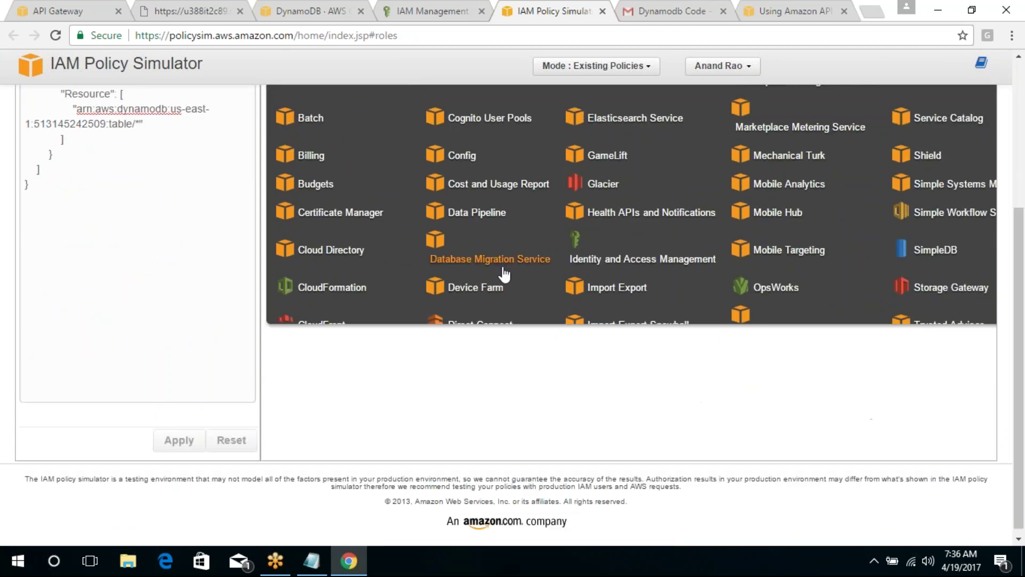
{"action": "left_click_drag", "start_coordinate": [486, 212], "coordinate": [504, 324]}
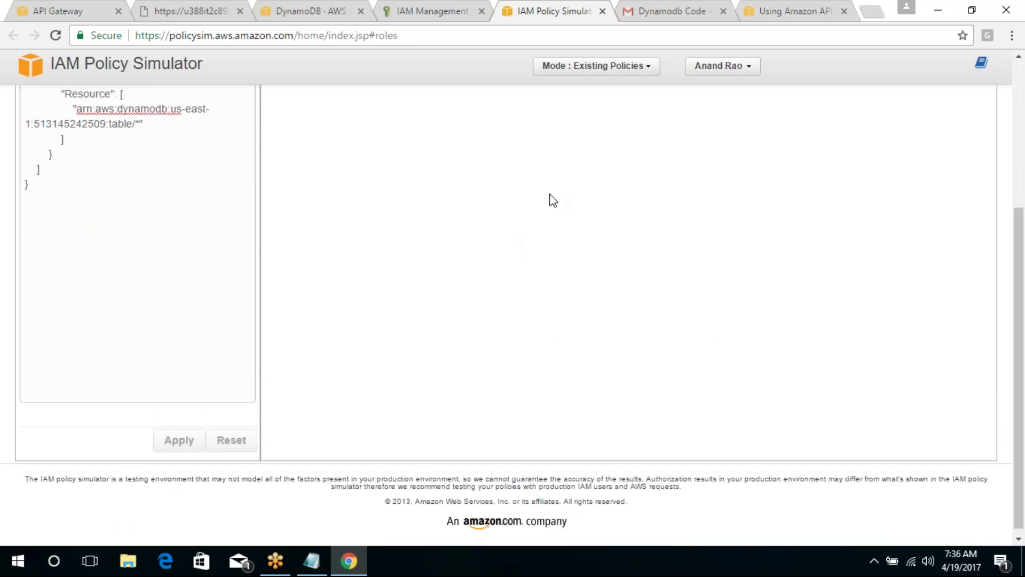
{"action": "left_click_drag", "start_coordinate": [1021, 374], "coordinate": [1022, 177]}
{"action": "left_click", "coordinate": [326, 138]}
{"action": "left_click", "coordinate": [468, 416]}
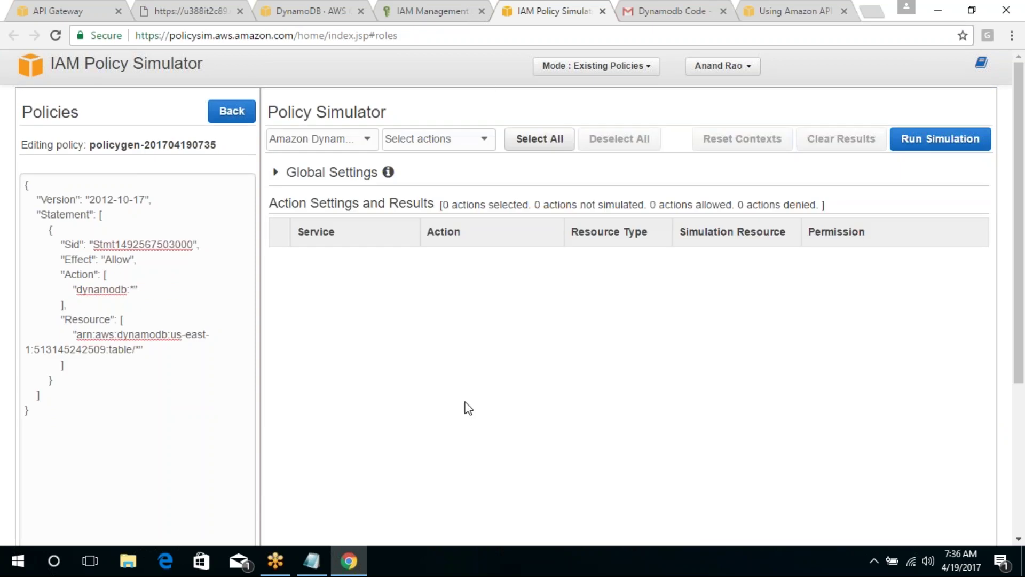
Select the PutItem and UpdateTable actions and run the simulation.
{"action": "left_click", "coordinate": [452, 138]}
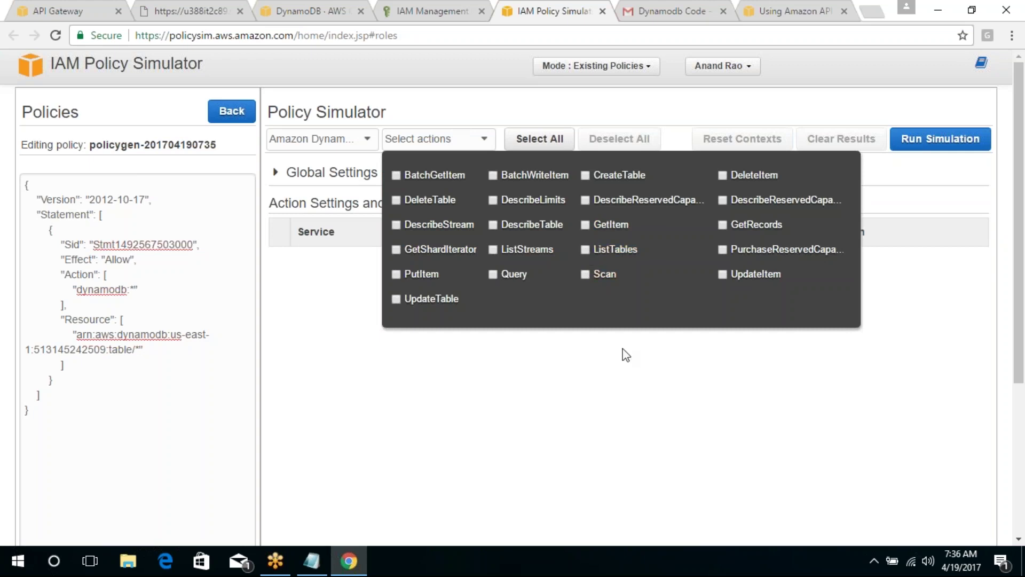
{"action": "left_click", "coordinate": [394, 276]}
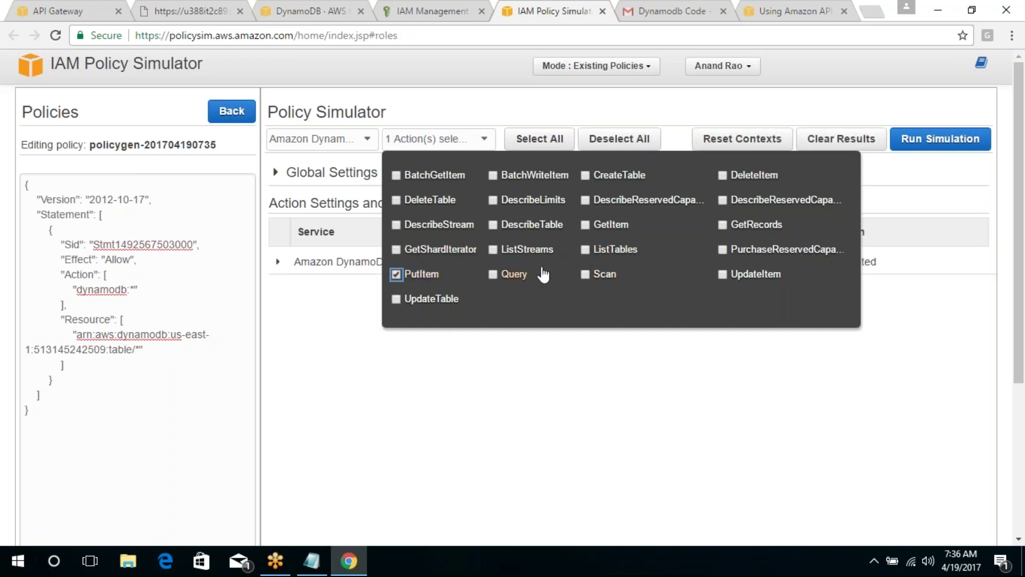
{"action": "left_click", "coordinate": [425, 300]}
{"action": "left_click", "coordinate": [667, 369]}
{"action": "left_click", "coordinate": [941, 138]}
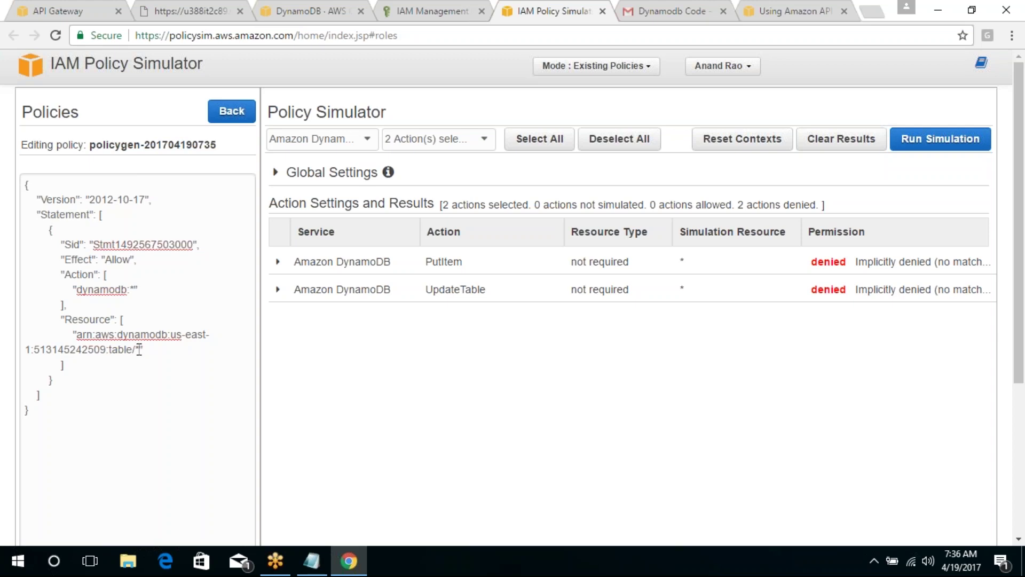
Set the simulation ARN of both PutItem and UpdateTable to the resource ARN copied from the policy document, ending in table/*.
{"action": "left_click_drag", "start_coordinate": [139, 350], "coordinate": [88, 335]}
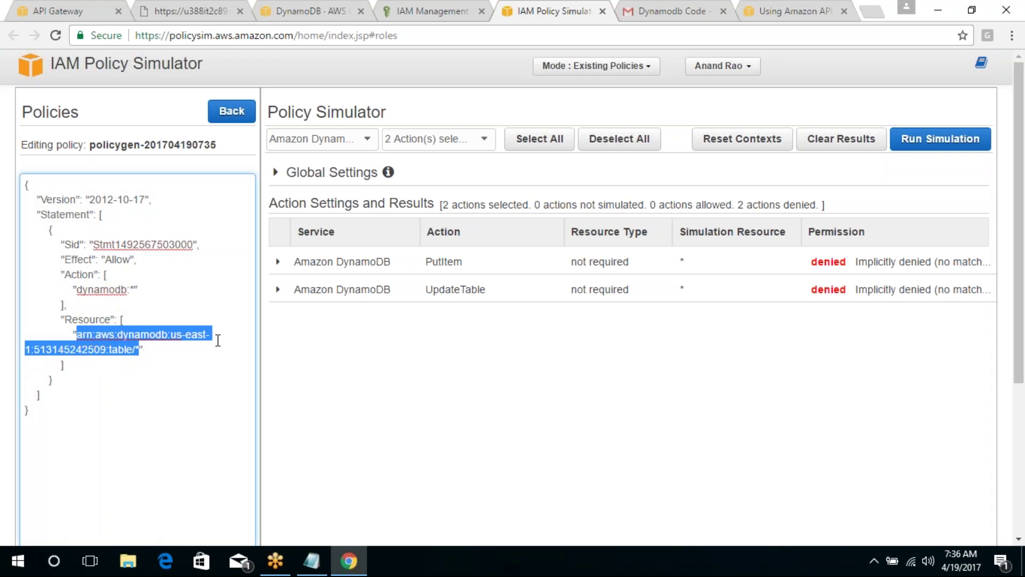
{"action": "left_click", "coordinate": [443, 262]}
{"action": "left_click", "coordinate": [462, 316]}
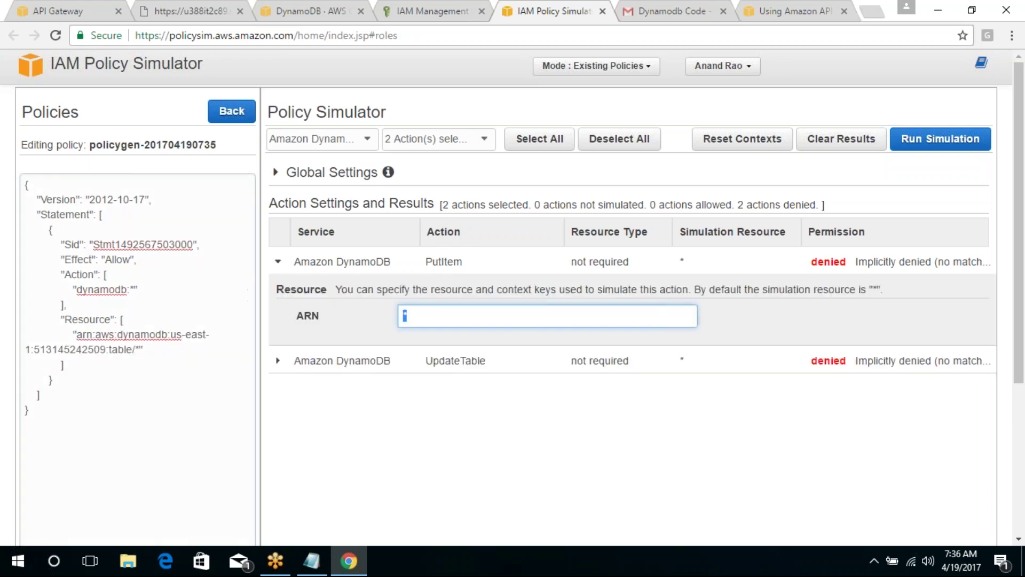
{"action": "key", "text": "ctrl+v"}
{"action": "left_click", "coordinate": [435, 359]}
{"action": "left_click", "coordinate": [504, 425]}
{"action": "key", "text": "ctrl+v"}
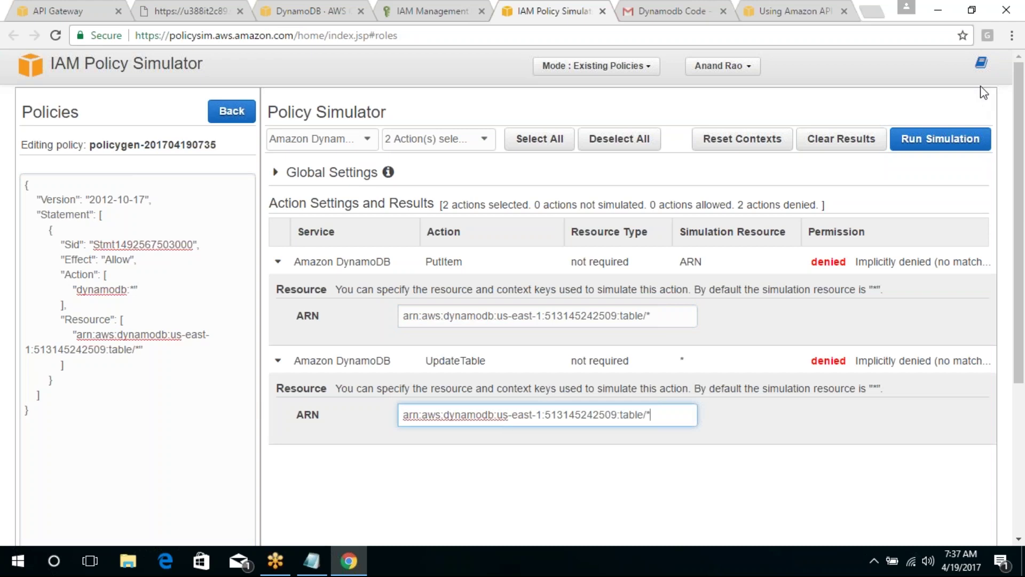
Rerun the simulation for PutItem and UpdateTable with the table ARN, and close the policy simulator.
{"action": "left_click", "coordinate": [928, 141]}
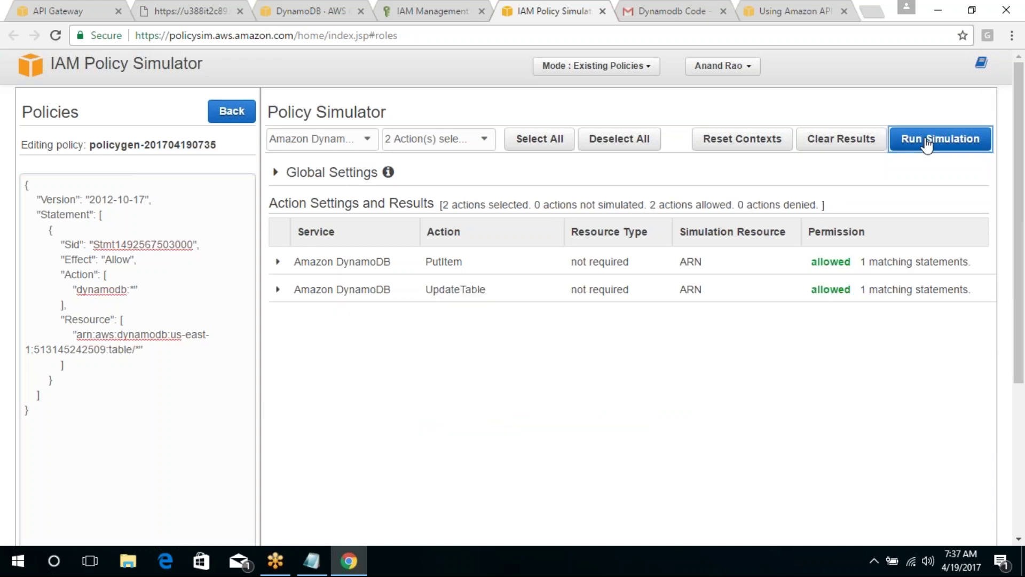
{"action": "key", "text": "ctrl+w"}
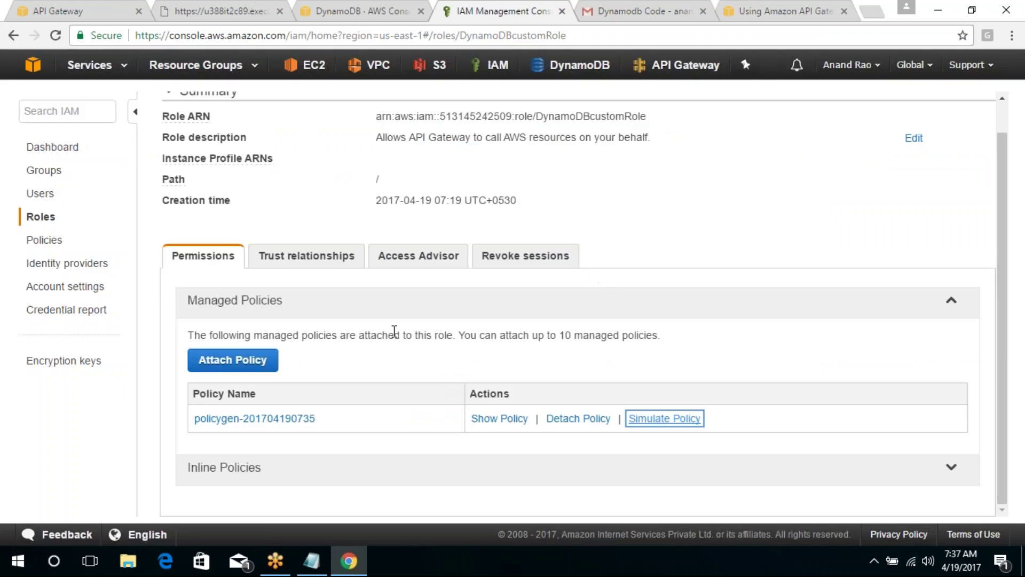
In the API Gateway console, create a child resource named myid with the path {myid} under /myid in WilsonAPIpost.
{"action": "left_click", "coordinate": [319, 8]}
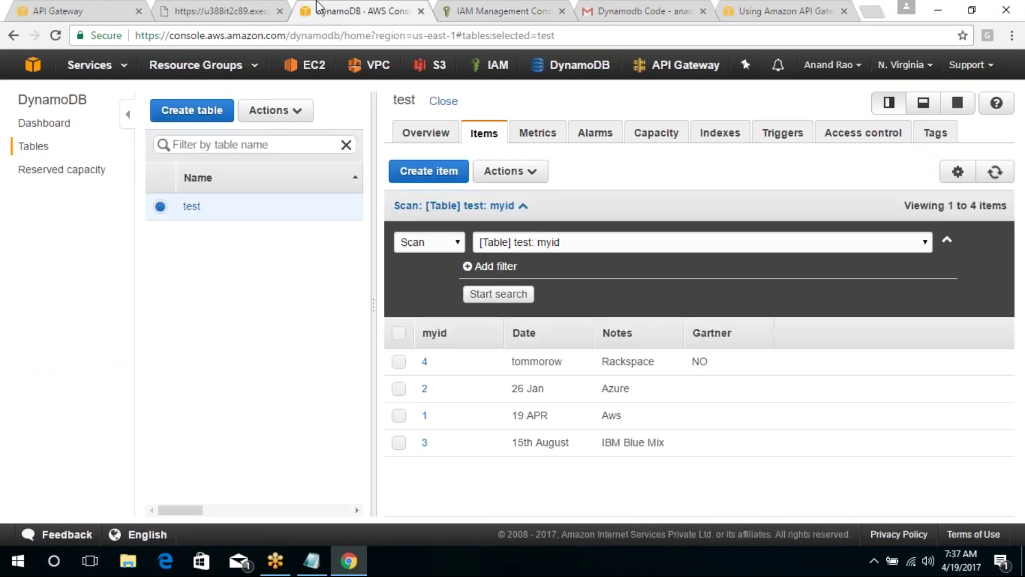
{"action": "left_click", "coordinate": [53, 5]}
{"action": "left_click", "coordinate": [297, 130]}
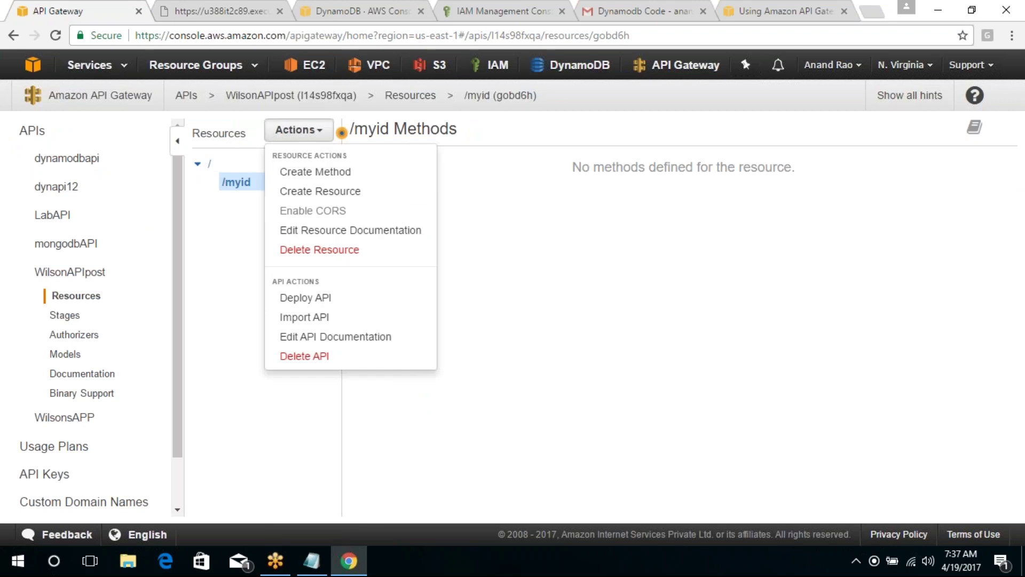
{"action": "left_click", "coordinate": [318, 195]}
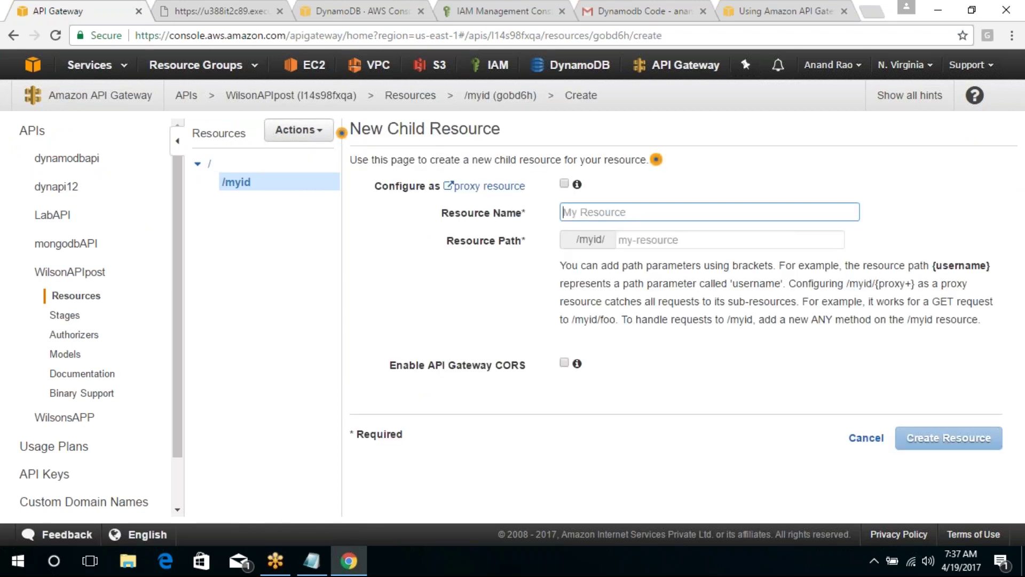
{"action": "type", "text": "myid"}
{"action": "key", "text": "Tab"}
{"action": "type", "text": "}"}
{"action": "key", "text": "Home"}
{"action": "type", "text": "{"}
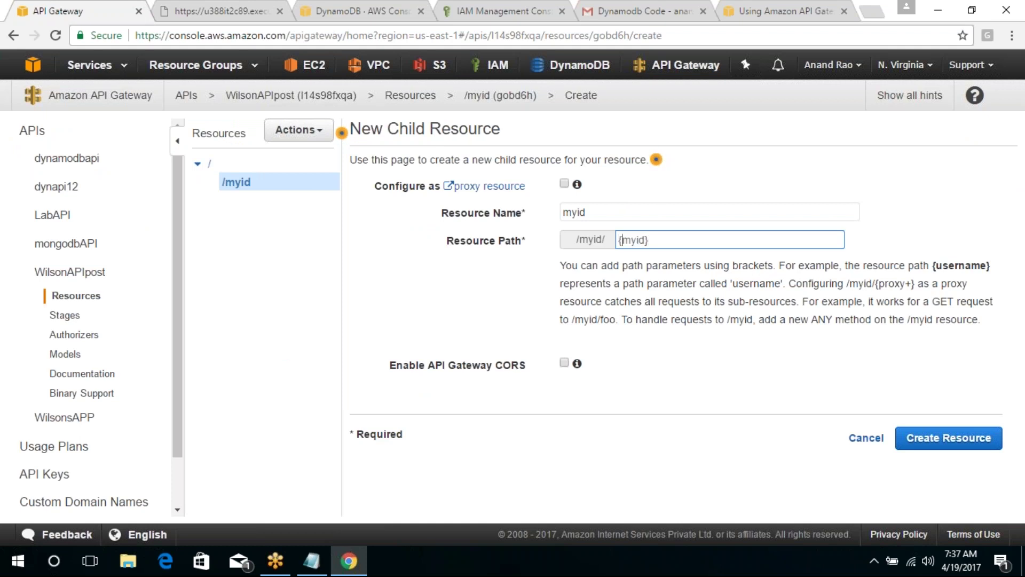
{"action": "left_click", "coordinate": [961, 436]}
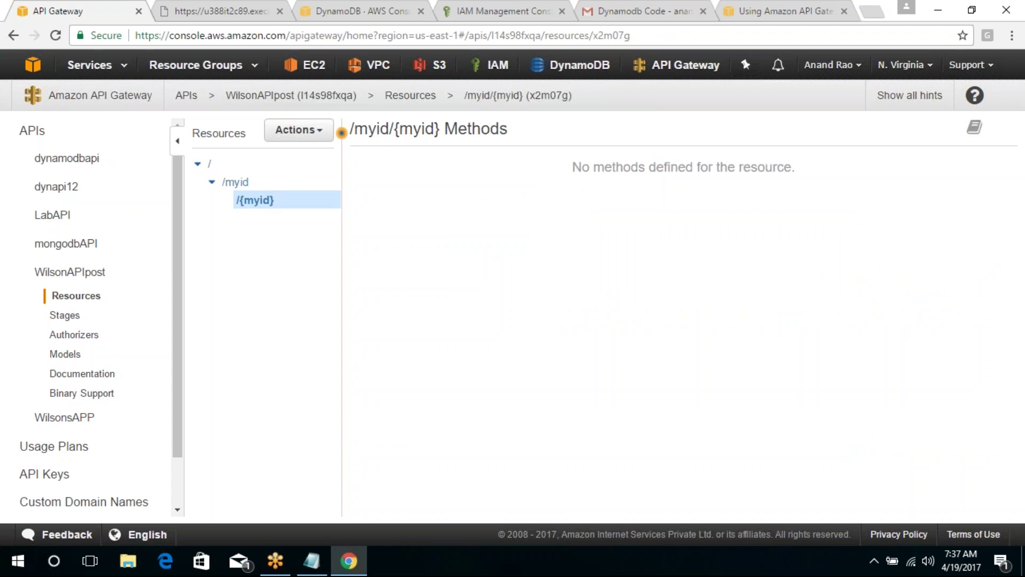
Start adding a method to the /{myid} resource and choose POST as its type.
{"action": "left_click", "coordinate": [297, 137]}
{"action": "left_click", "coordinate": [299, 129]}
{"action": "left_click", "coordinate": [313, 171]}
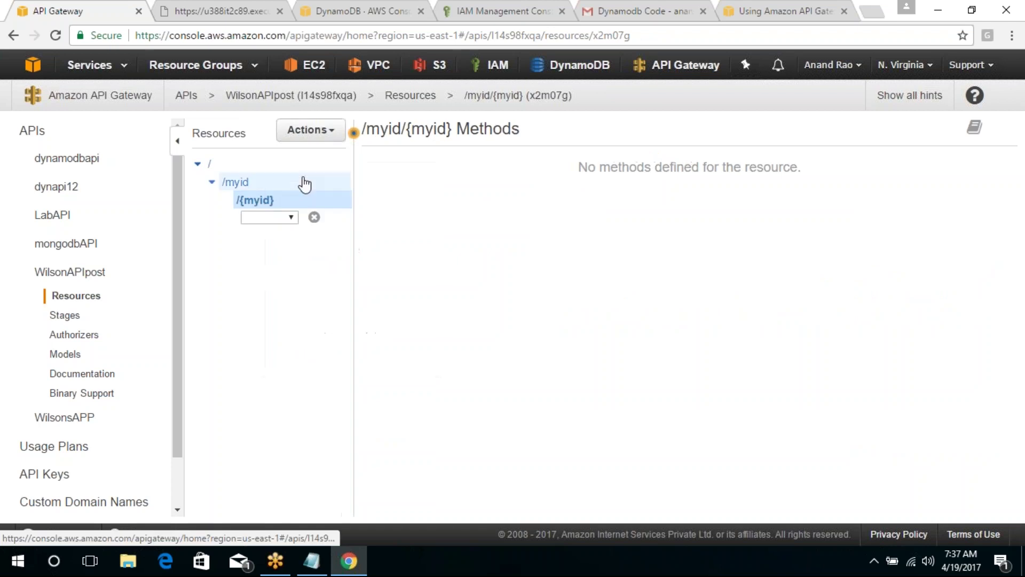
{"action": "left_click", "coordinate": [293, 220]}
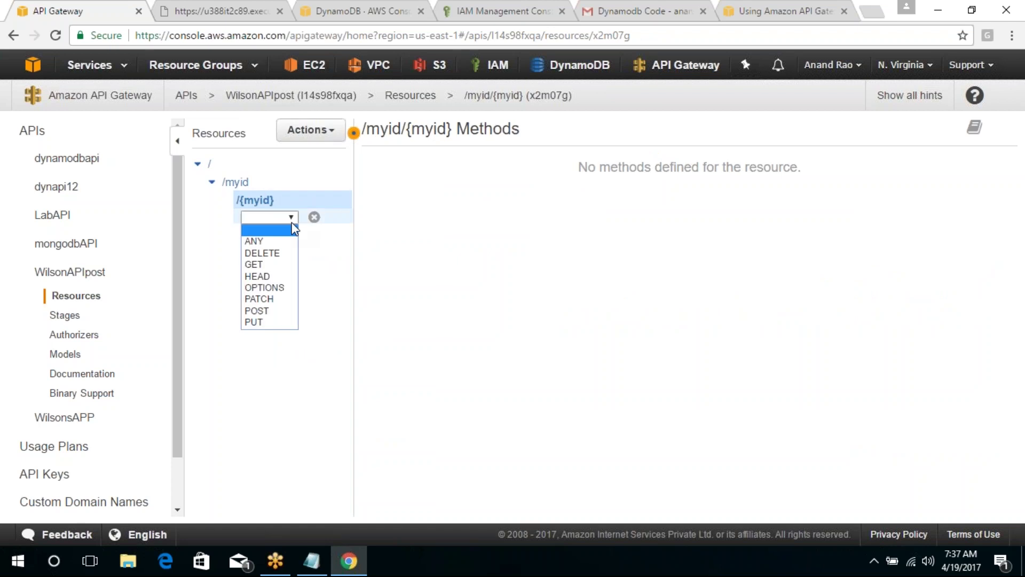
{"action": "left_click", "coordinate": [268, 311]}
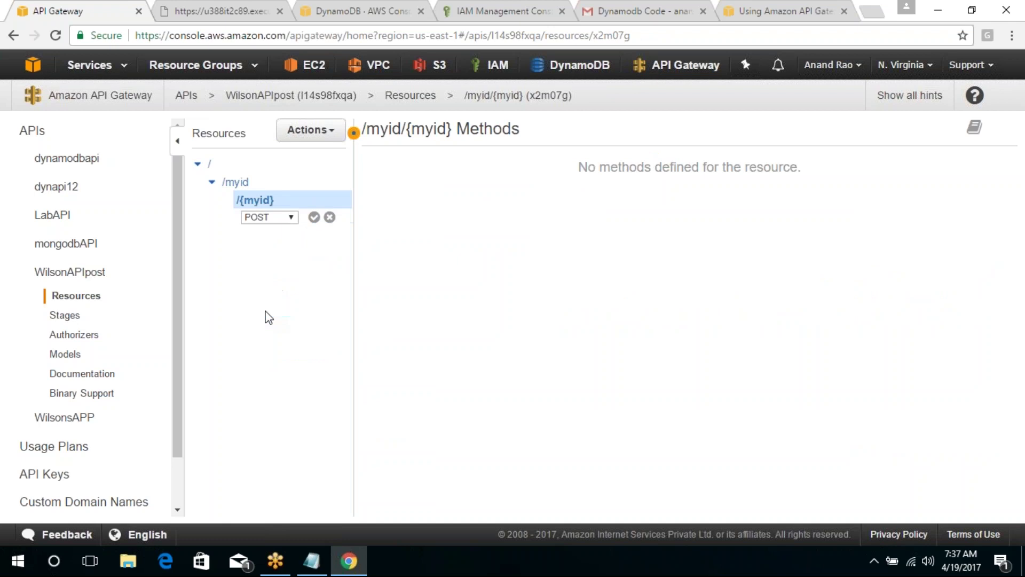
Examine the AWS blog article on API Gateway as a DynamoDB proxy for the Post Comments API definition and its HTTP method.
{"action": "left_click", "coordinate": [806, 7]}
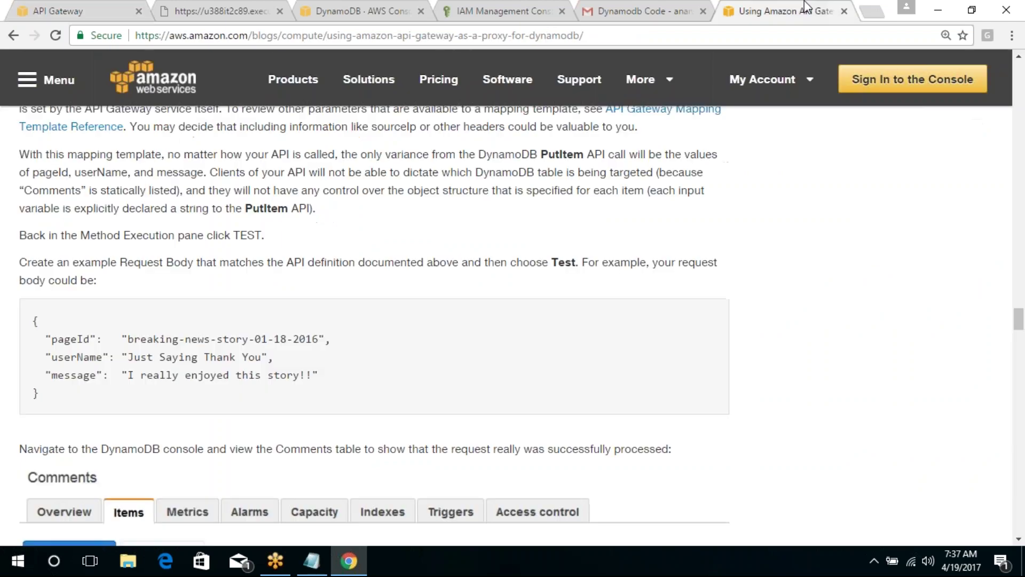
{"action": "scroll", "coordinate": [374, 321], "scroll_direction": "up", "scroll_amount": 20}
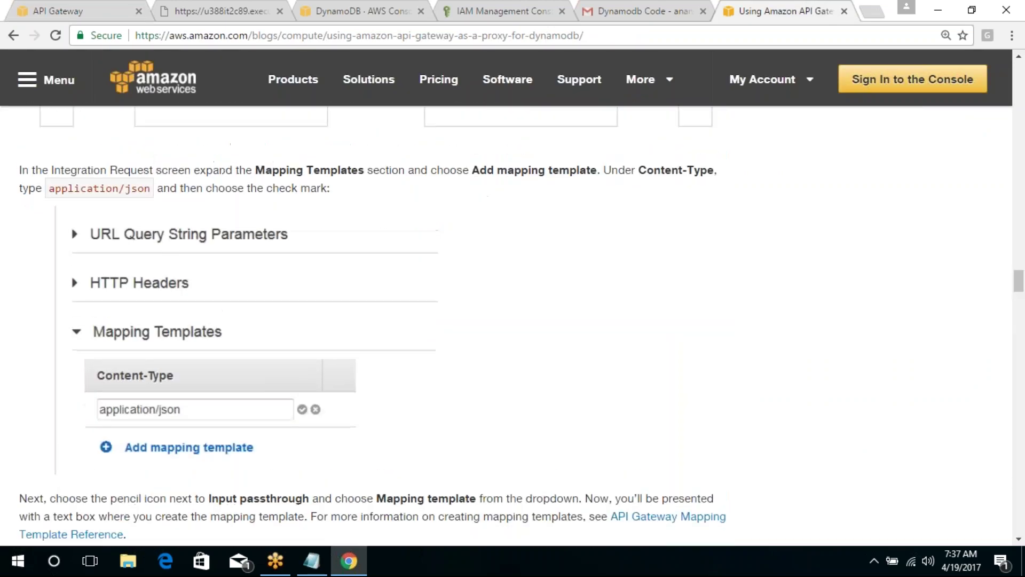
{"action": "scroll", "coordinate": [374, 320], "scroll_direction": "up", "scroll_amount": 10}
{"action": "scroll", "coordinate": [373, 321], "scroll_direction": "down", "scroll_amount": 5}
{"action": "scroll", "coordinate": [374, 320], "scroll_direction": "up", "scroll_amount": 5}
{"action": "scroll", "coordinate": [373, 320], "scroll_direction": "down", "scroll_amount": 5}
{"action": "scroll", "coordinate": [374, 321], "scroll_direction": "up", "scroll_amount": 15}
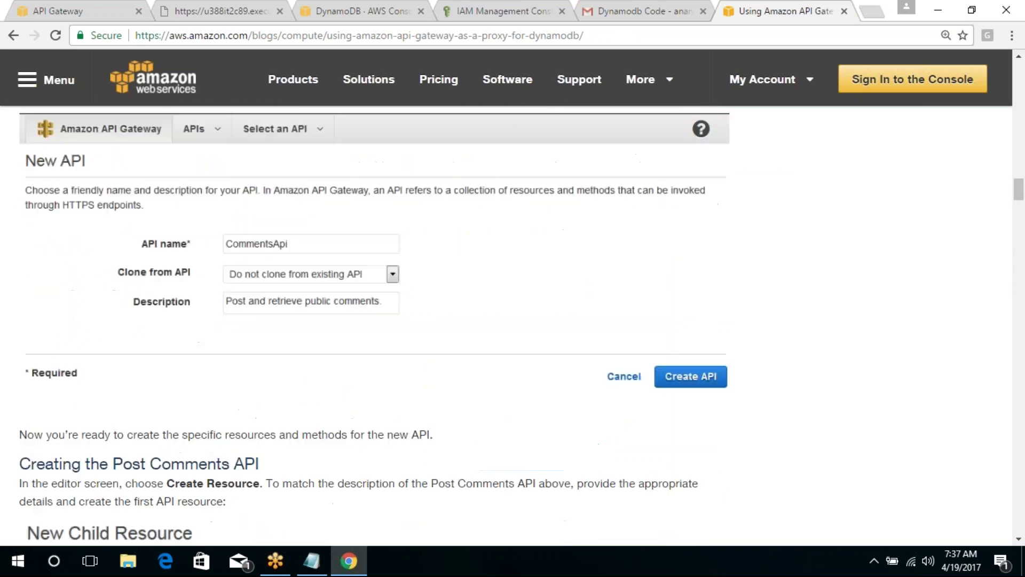
{"action": "scroll", "coordinate": [374, 320], "scroll_direction": "up", "scroll_amount": 8}
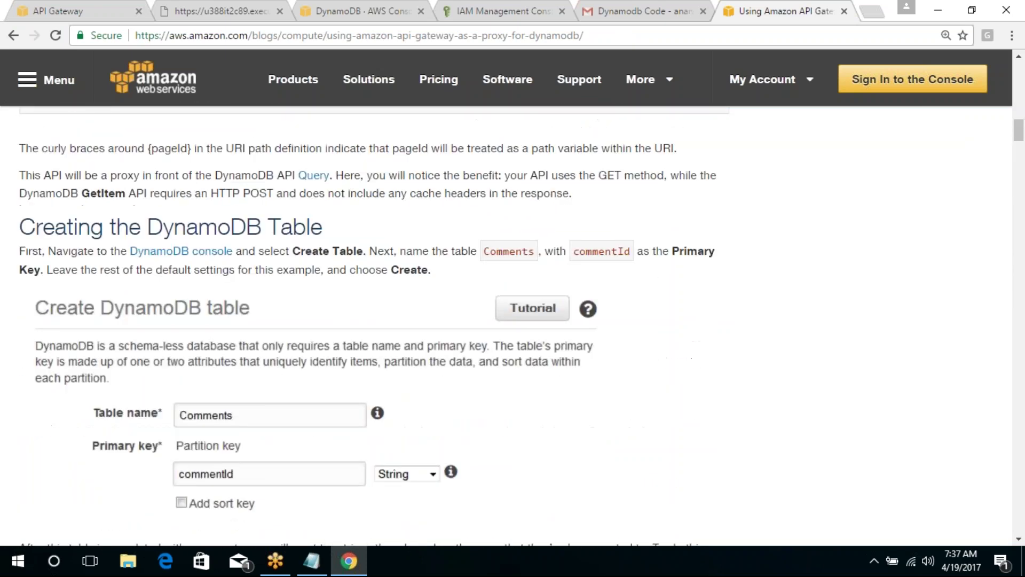
{"action": "scroll", "coordinate": [374, 321], "scroll_direction": "down", "scroll_amount": 8}
{"action": "scroll", "coordinate": [373, 320], "scroll_direction": "up", "scroll_amount": 8}
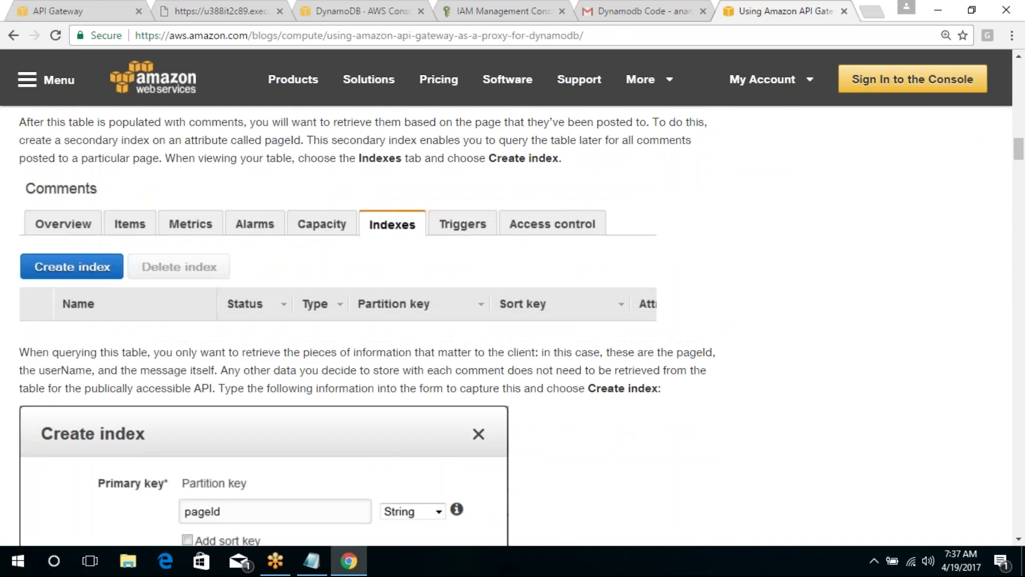
{"action": "scroll", "coordinate": [374, 321], "scroll_direction": "up", "scroll_amount": 15}
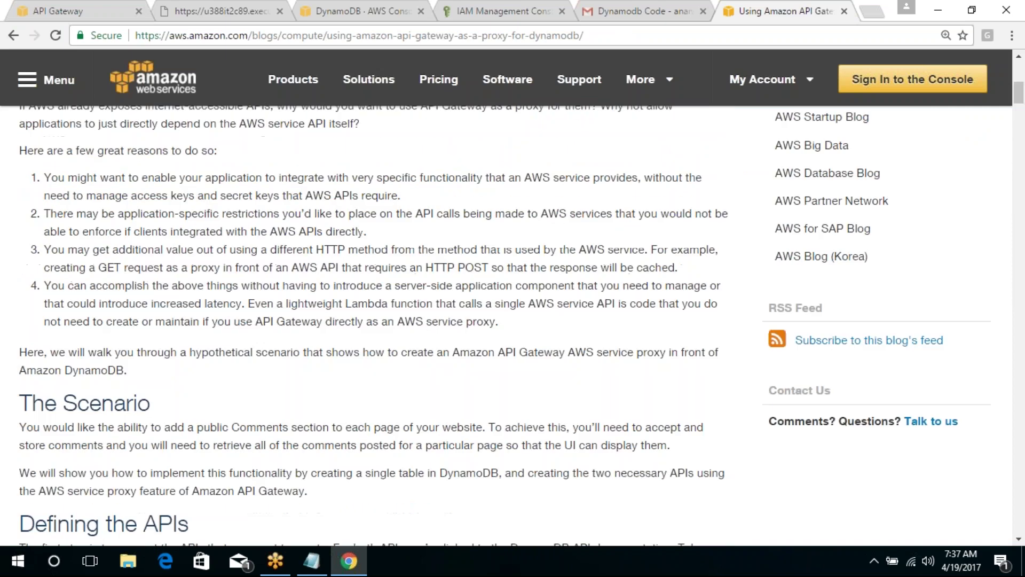
{"action": "scroll", "coordinate": [374, 320], "scroll_direction": "down", "scroll_amount": 8}
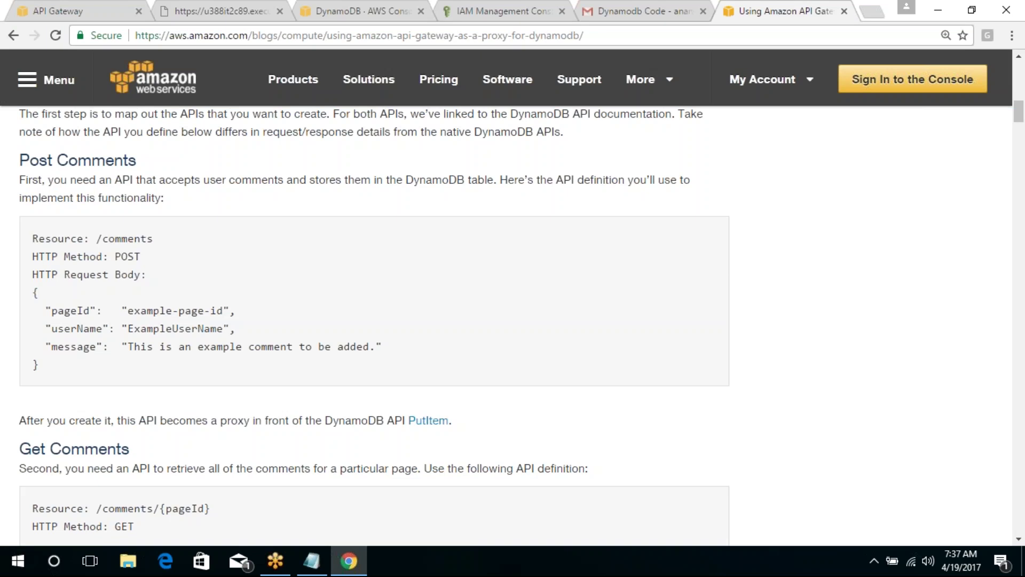
{"action": "scroll", "coordinate": [342, 136], "scroll_direction": "down", "scroll_amount": 8}
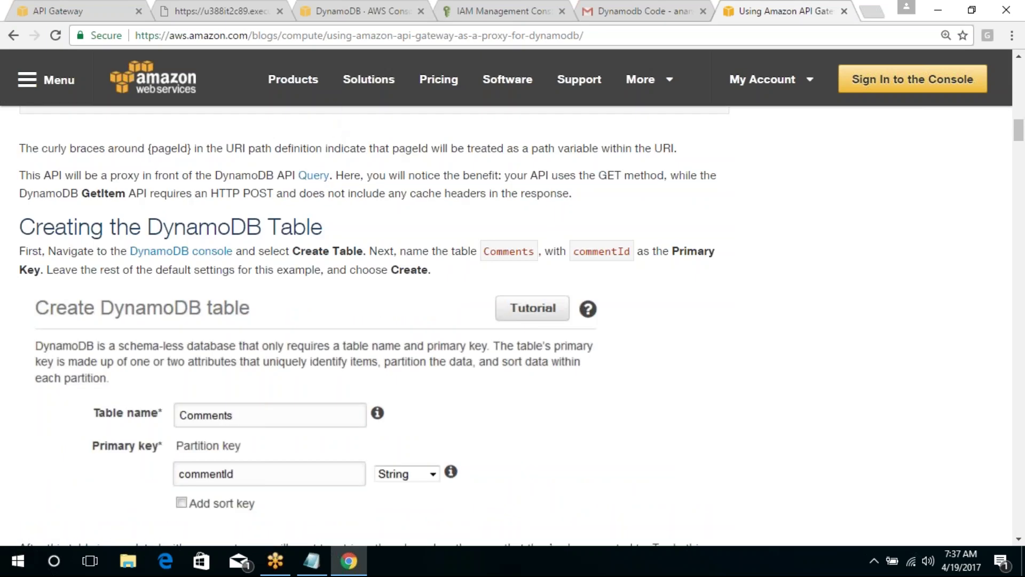
Return to the API Gateway console and create the POST method on the /{myid} resource.
{"action": "left_click_drag", "start_coordinate": [224, 11], "coordinate": [82, 6]}
{"action": "left_click", "coordinate": [214, 10]}
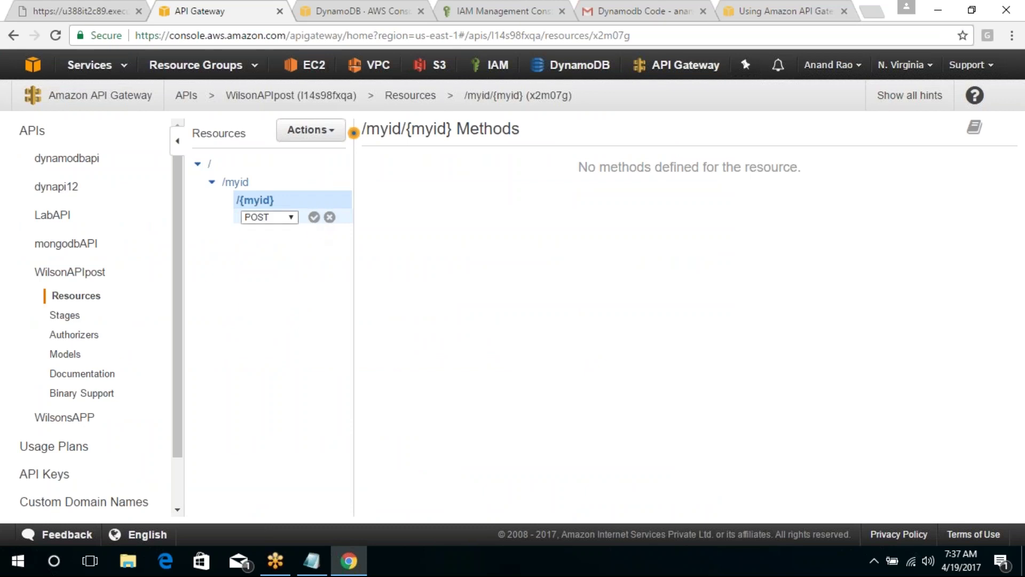
{"action": "left_click", "coordinate": [284, 219]}
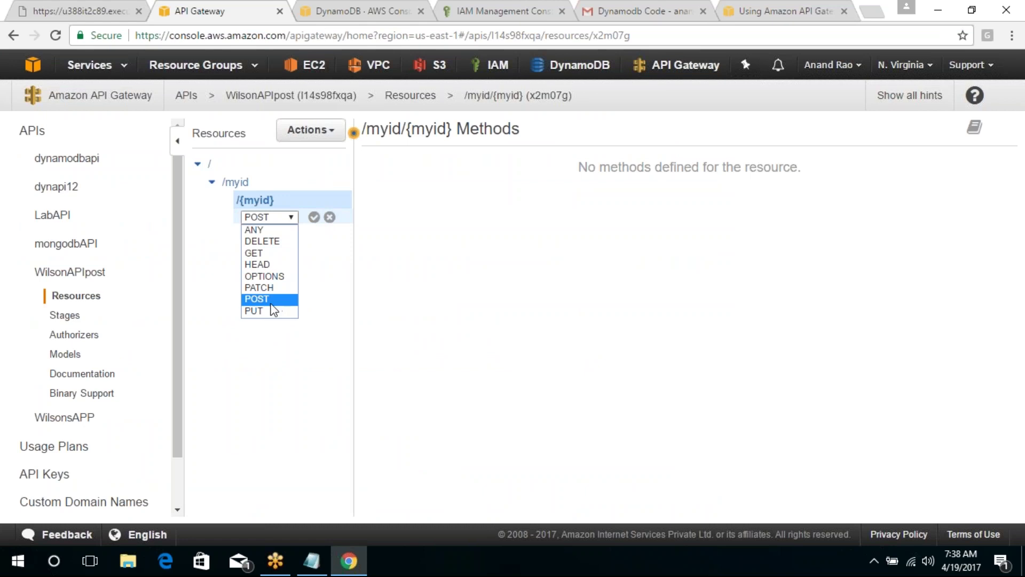
{"action": "left_click", "coordinate": [271, 303]}
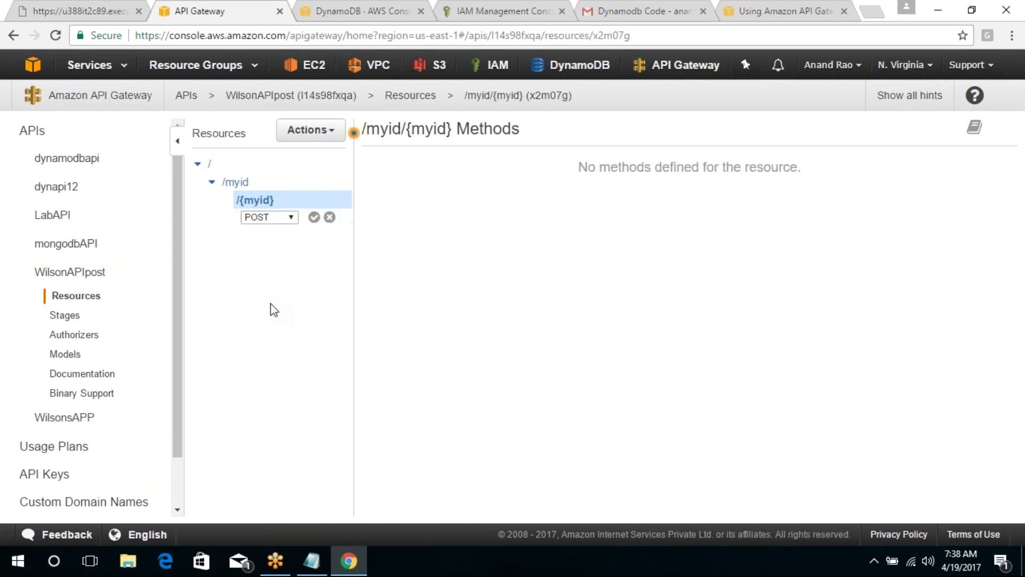
{"action": "left_click", "coordinate": [314, 218]}
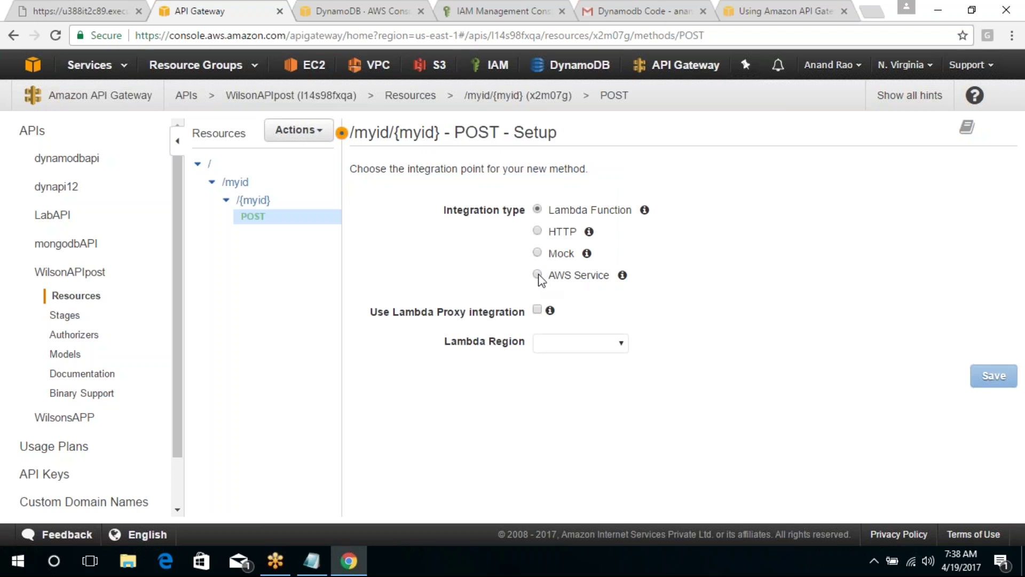
Set the POST method's integration type to AWS Service and its AWS region to us-east-1.
{"action": "left_click", "coordinate": [538, 274]}
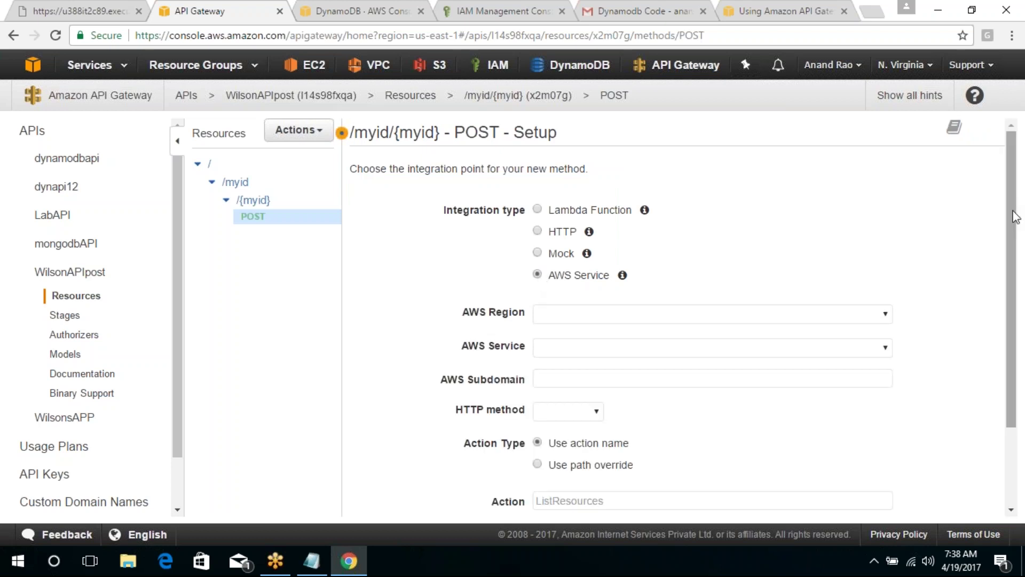
{"action": "left_click_drag", "start_coordinate": [1007, 223], "coordinate": [1008, 300]}
{"action": "left_click", "coordinate": [882, 210]}
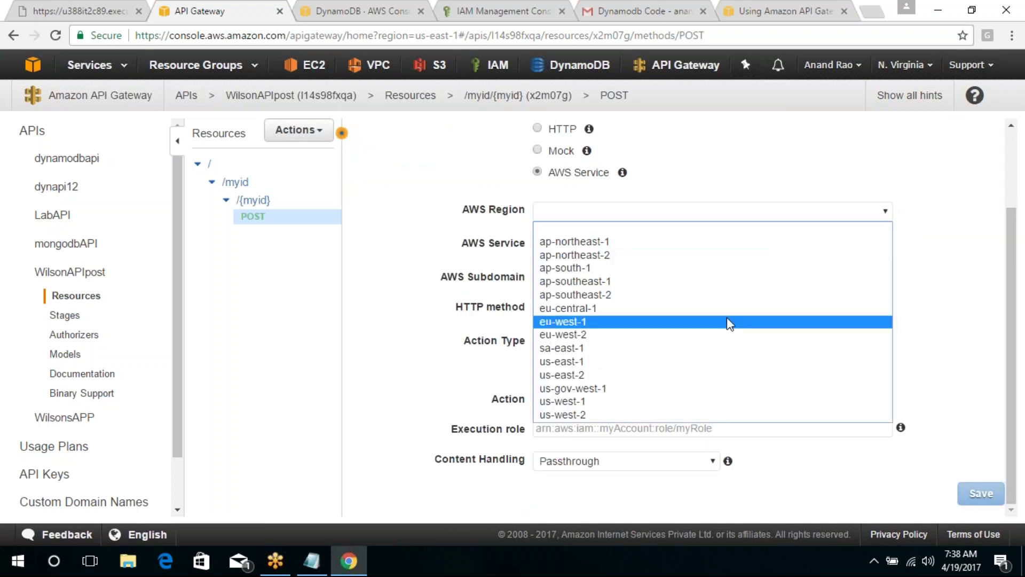
{"action": "left_click", "coordinate": [699, 362]}
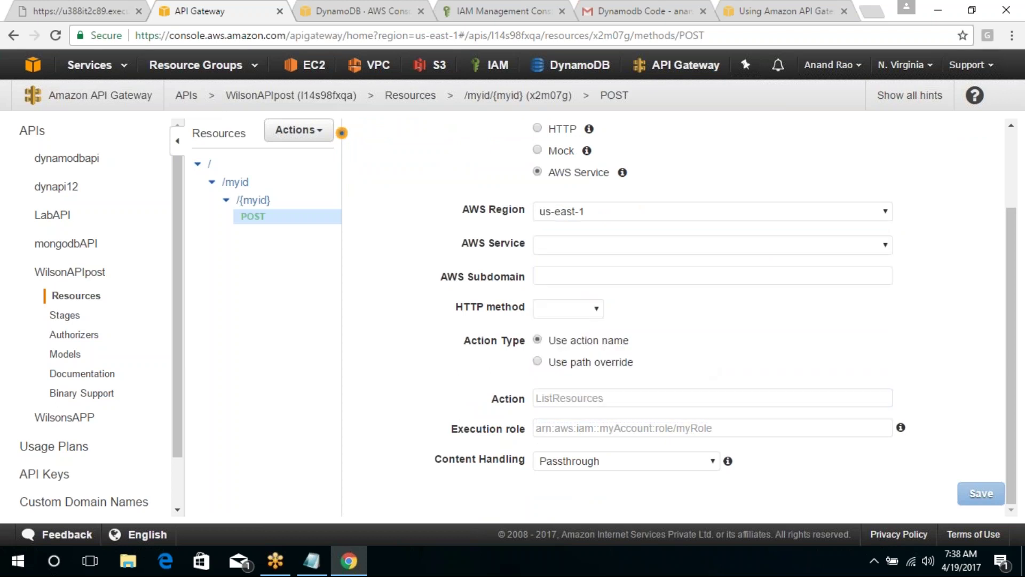
Choose DynamoDB as the integration's AWS service and POST as its HTTP method.
{"action": "left_click", "coordinate": [665, 245]}
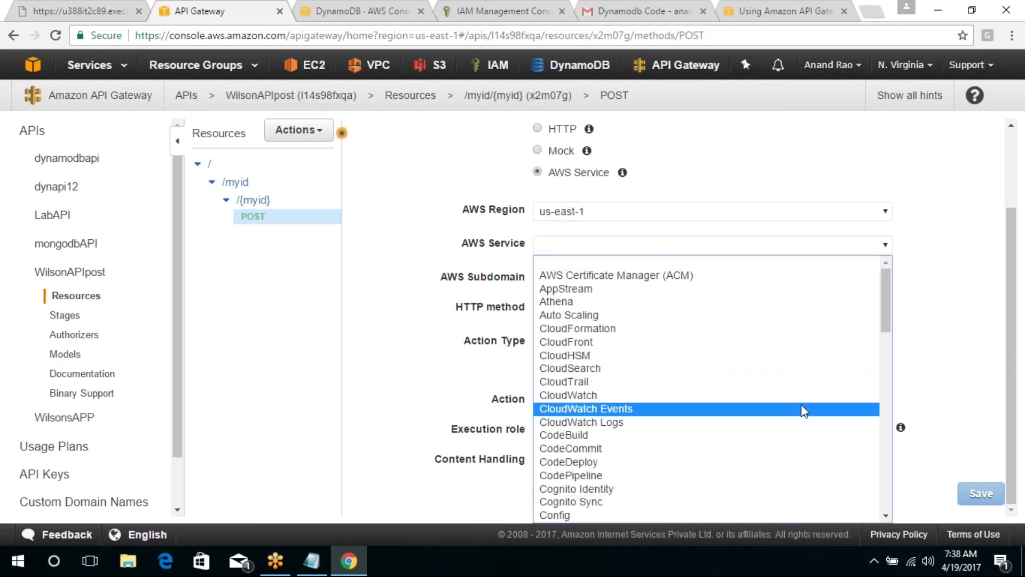
{"action": "left_click_drag", "start_coordinate": [886, 297], "coordinate": [885, 358]}
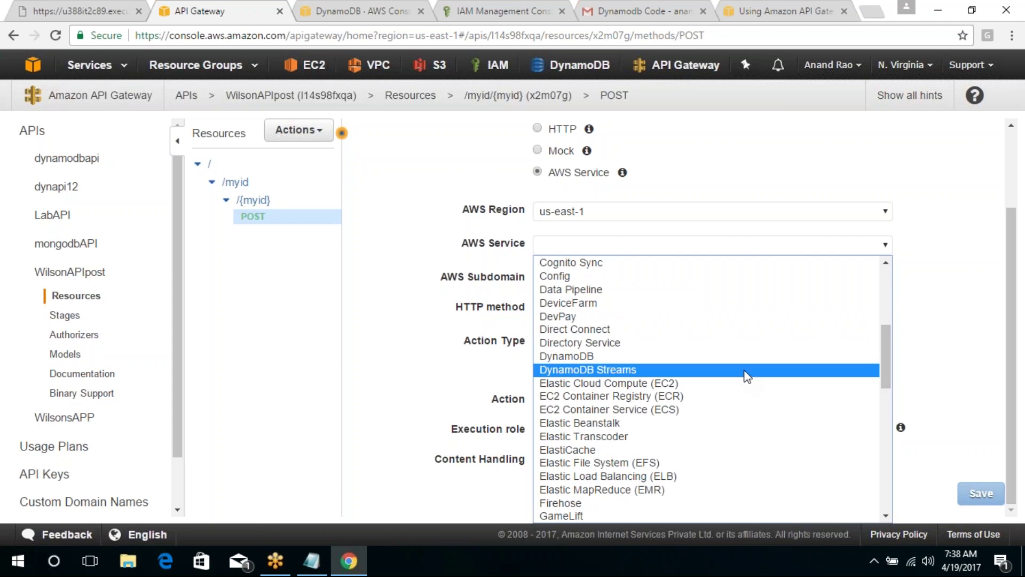
{"action": "left_click", "coordinate": [755, 361]}
{"action": "left_click", "coordinate": [596, 308]}
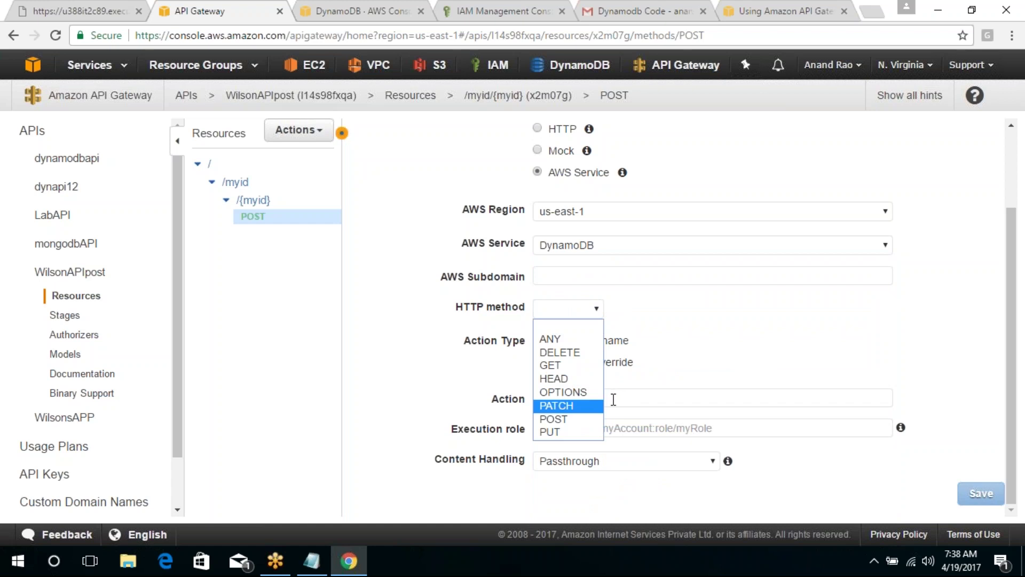
{"action": "left_click", "coordinate": [554, 418]}
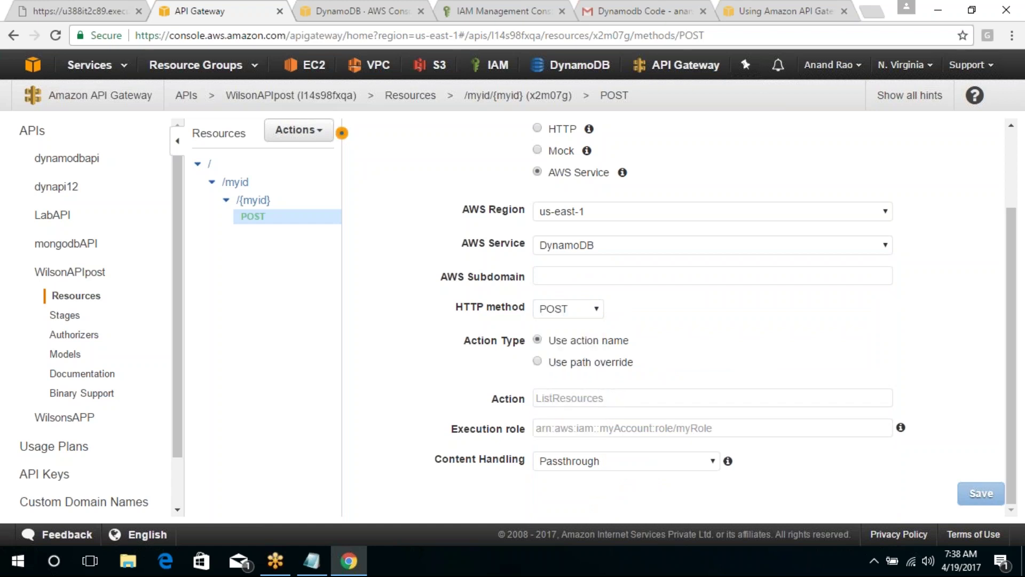
Begin entering the integration's action name with Put.
{"action": "left_click", "coordinate": [610, 398]}
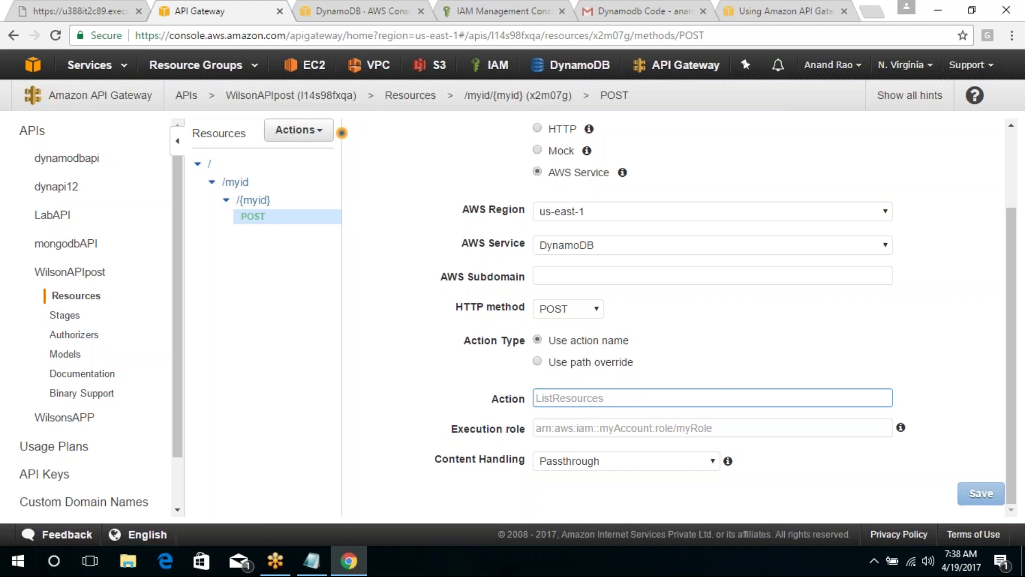
{"action": "type", "text": "PU"}
{"action": "type", "text": "t"}
{"action": "key", "text": "BackSpace"}
{"action": "type", "text": "ut"}
Consult the AWS blog article on proxying DynamoDB for the POST method's integration settings, including action name and execution role.
{"action": "left_click", "coordinate": [759, 11]}
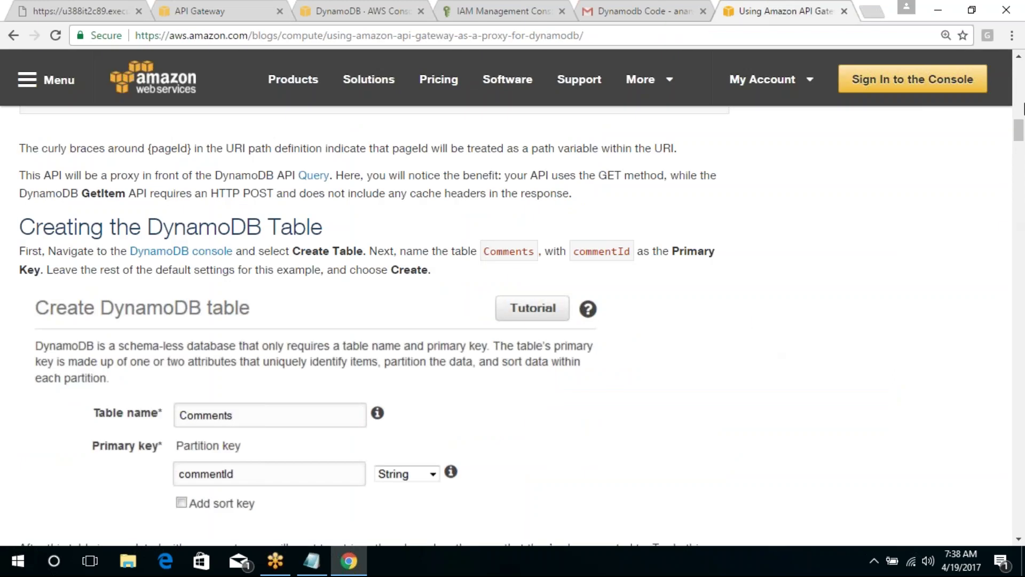
{"action": "scroll", "coordinate": [746, 319], "scroll_direction": "up", "scroll_amount": 10}
{"action": "scroll", "coordinate": [746, 319], "scroll_direction": "up", "scroll_amount": 15}
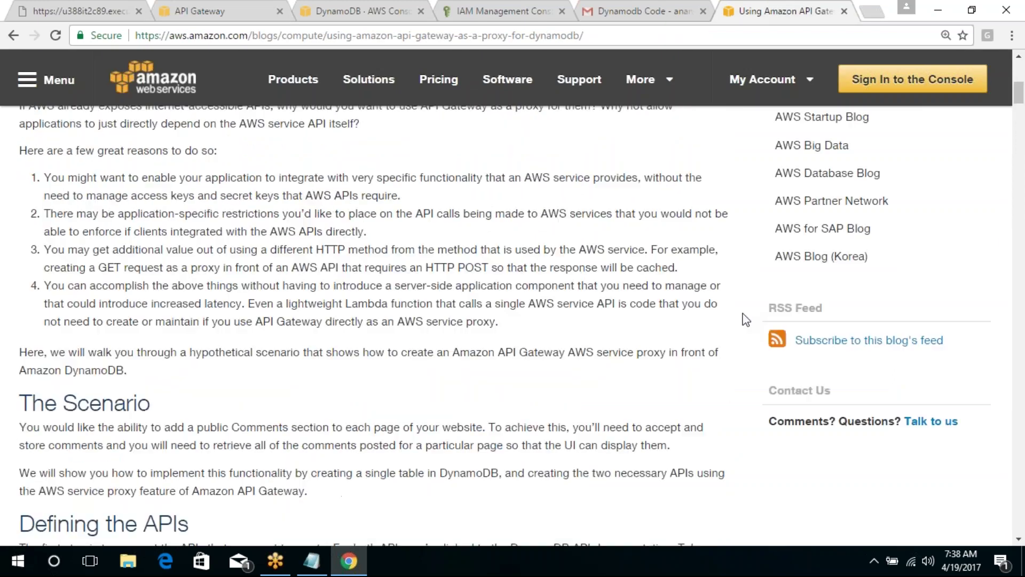
{"action": "scroll", "coordinate": [746, 319], "scroll_direction": "down", "scroll_amount": 15}
{"action": "scroll", "coordinate": [746, 320], "scroll_direction": "down", "scroll_amount": 8}
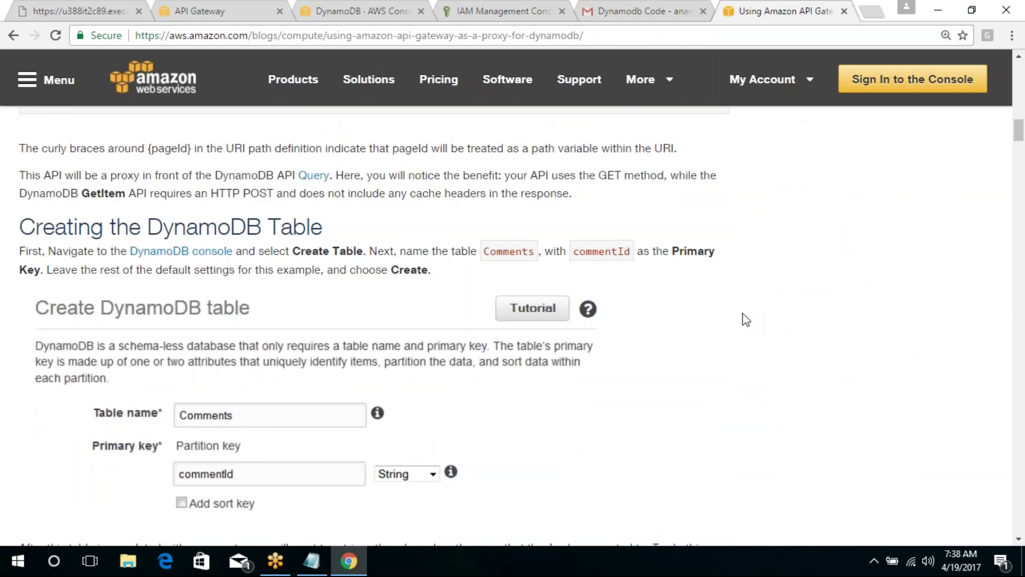
{"action": "scroll", "coordinate": [746, 319], "scroll_direction": "down", "scroll_amount": 1}
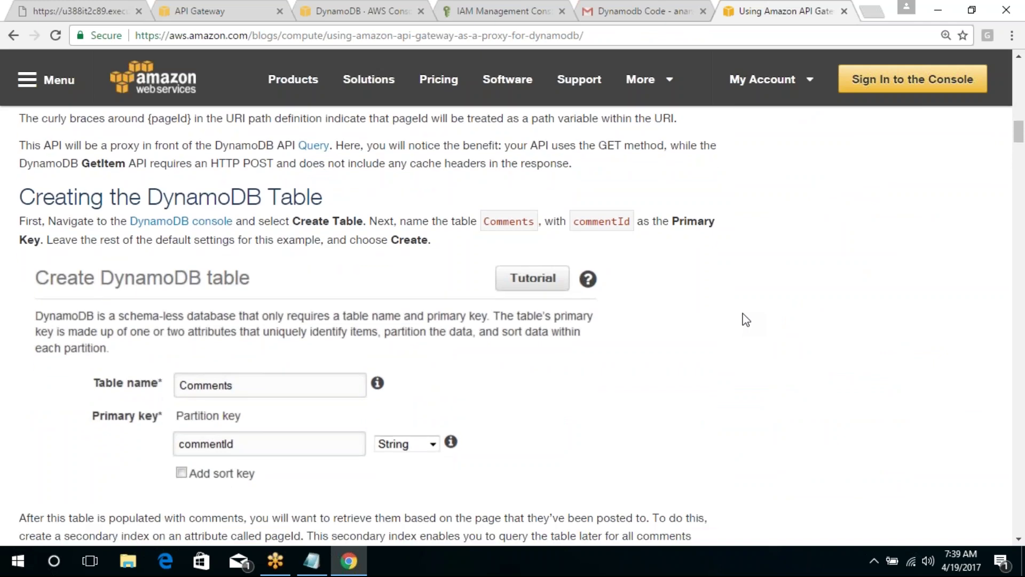
{"action": "scroll", "coordinate": [746, 319], "scroll_direction": "down", "scroll_amount": 15}
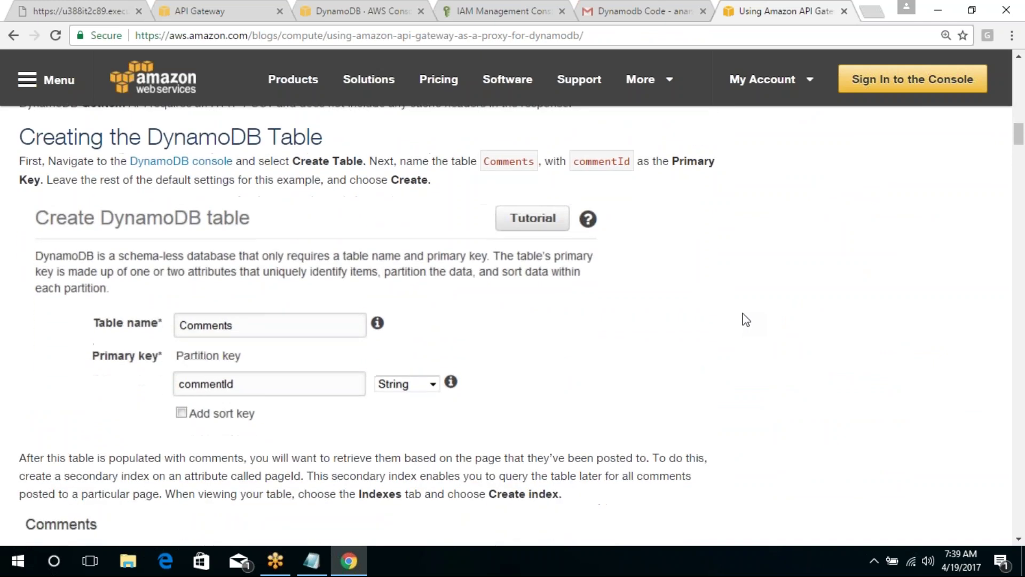
{"action": "scroll", "coordinate": [746, 319], "scroll_direction": "down", "scroll_amount": 12}
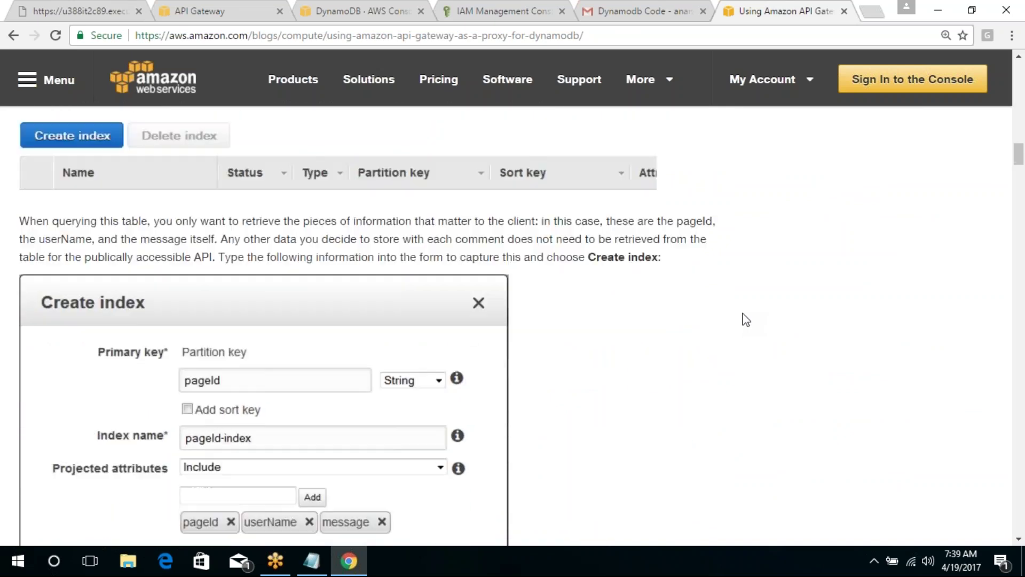
{"action": "scroll", "coordinate": [746, 320], "scroll_direction": "down", "scroll_amount": 14}
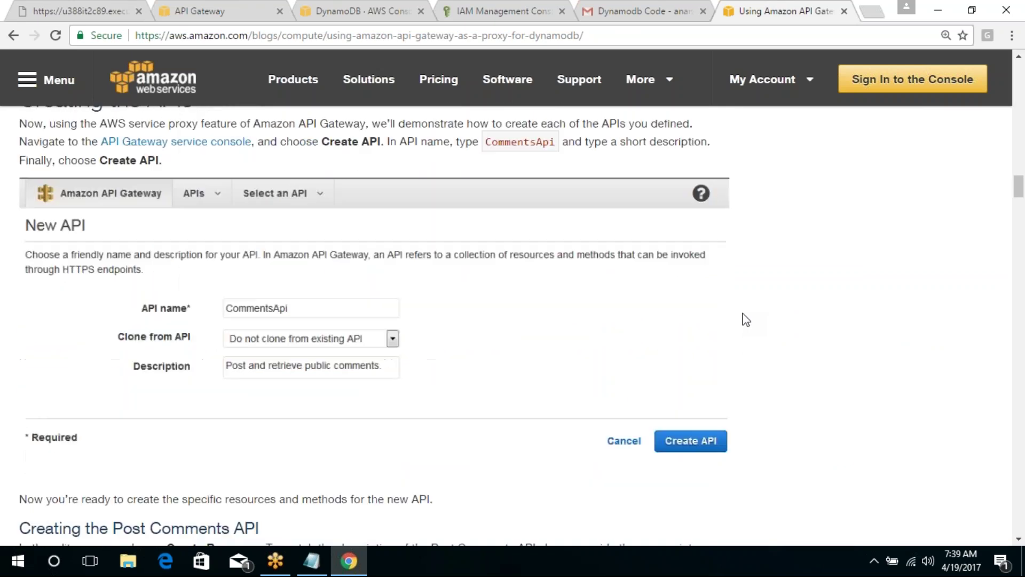
{"action": "scroll", "coordinate": [746, 319], "scroll_direction": "down", "scroll_amount": 12}
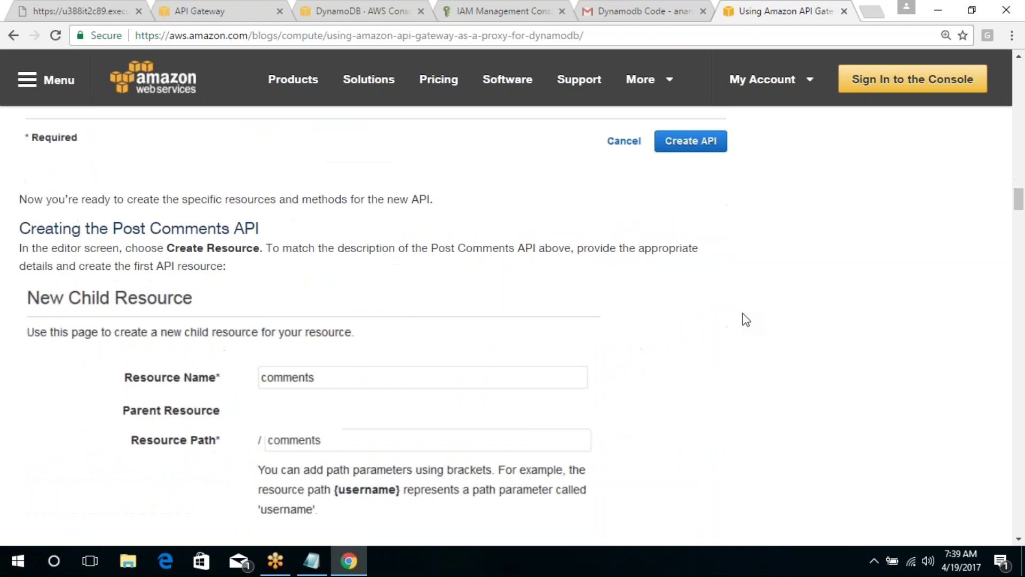
{"action": "scroll", "coordinate": [746, 319], "scroll_direction": "down", "scroll_amount": 17}
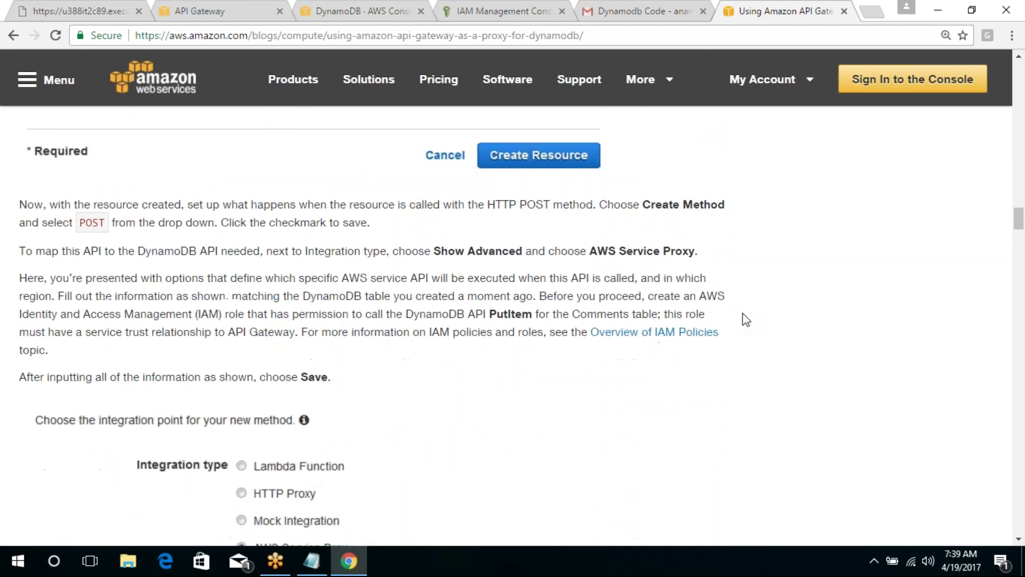
{"action": "scroll", "coordinate": [746, 319], "scroll_direction": "down", "scroll_amount": 10}
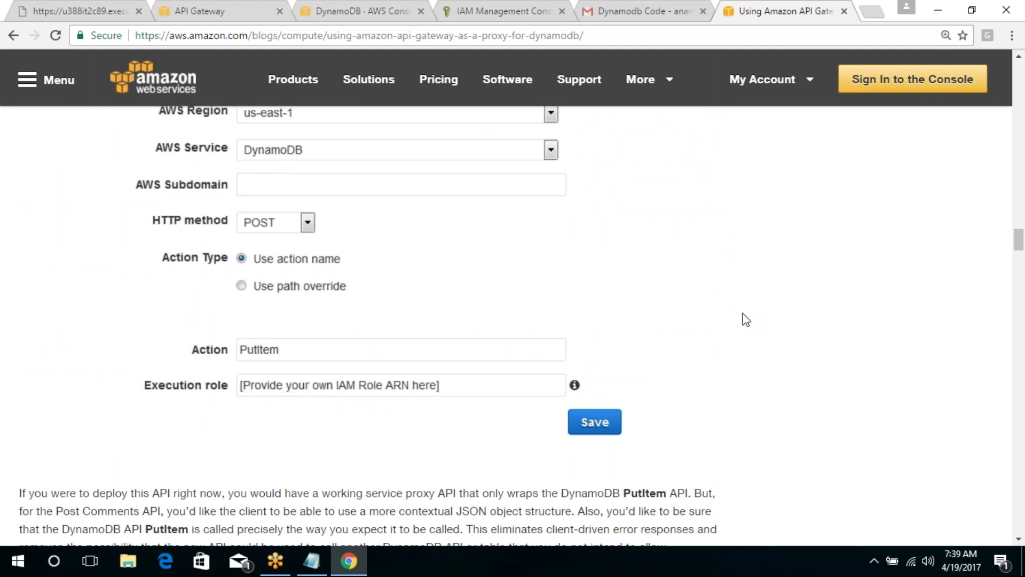
Close the API response page, complete the integration's action name as Putitem, and compare it with the blog's example.
{"action": "left_click", "coordinate": [101, 11]}
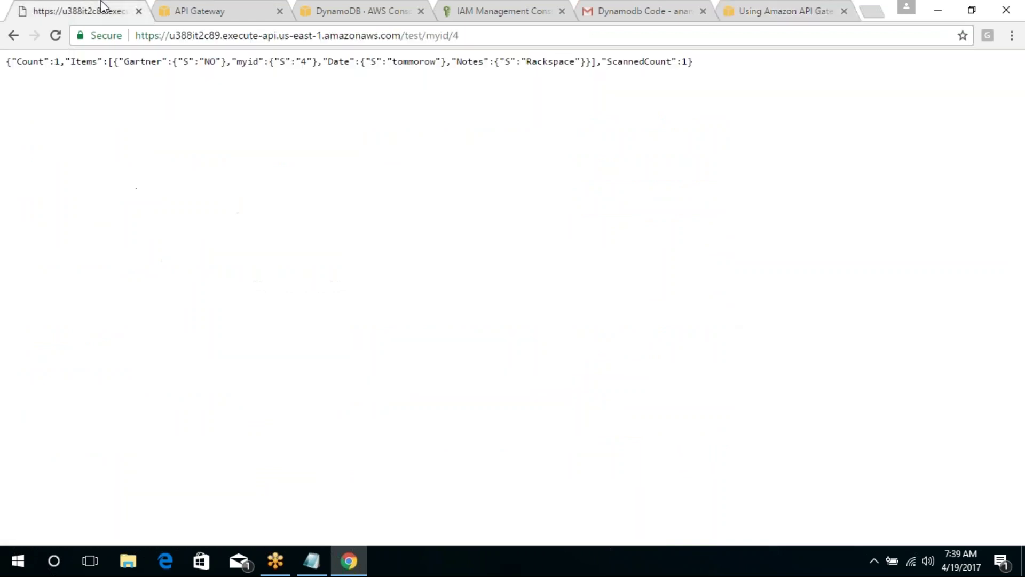
{"action": "left_click", "coordinate": [139, 11]}
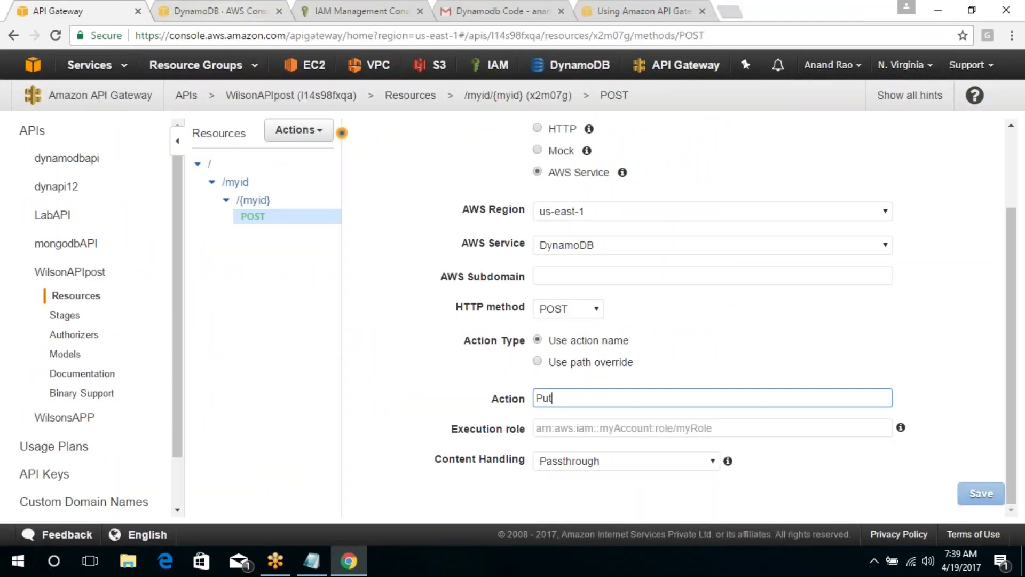
{"action": "type", "text": "item"}
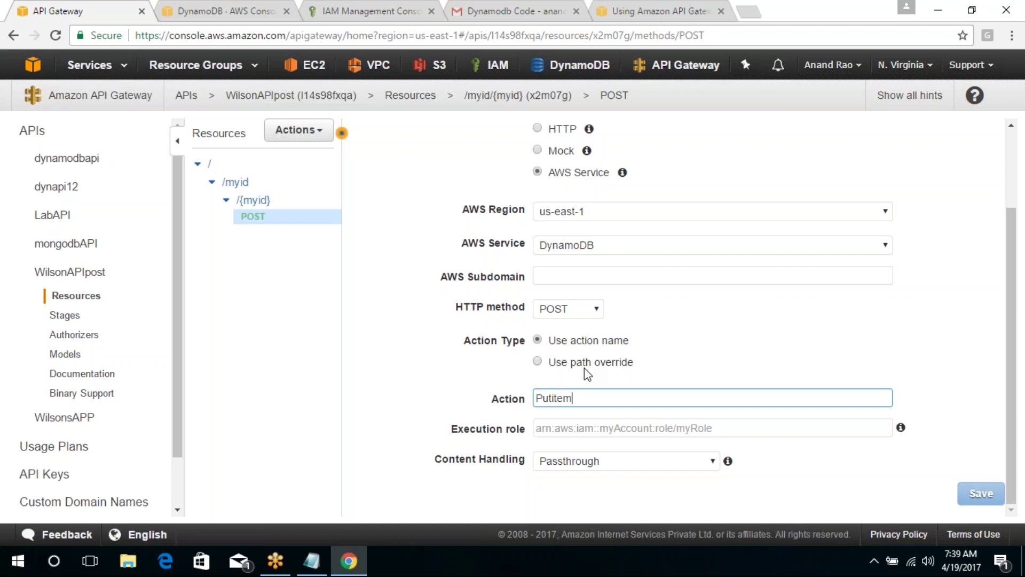
{"action": "key", "text": "ctrl+shift+Tab"}
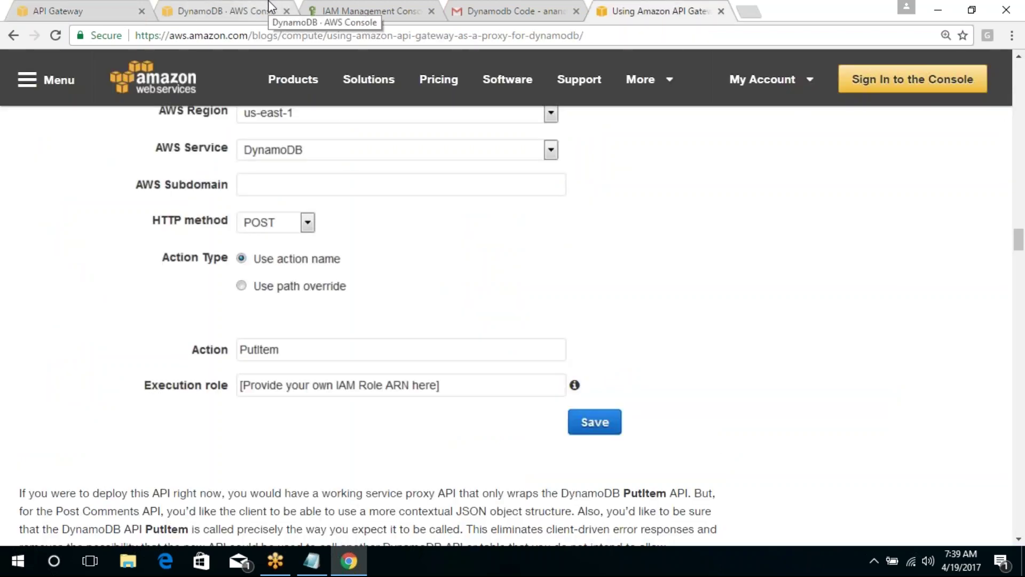
{"action": "left_click", "coordinate": [87, 8]}
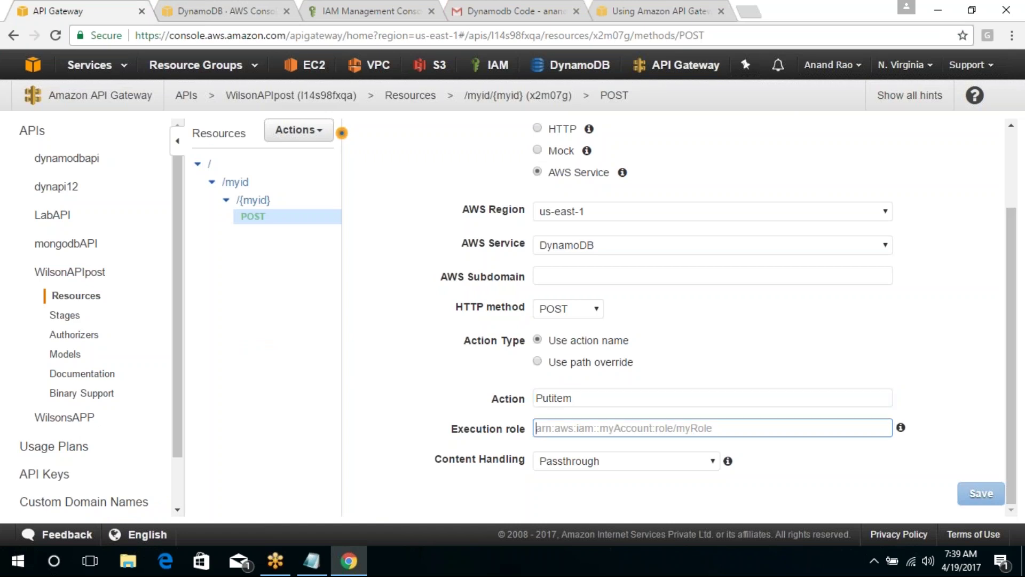
Copy the Role ARN of DynamoDBcustomRole from its summary in the IAM console.
{"action": "left_click", "coordinate": [224, 11]}
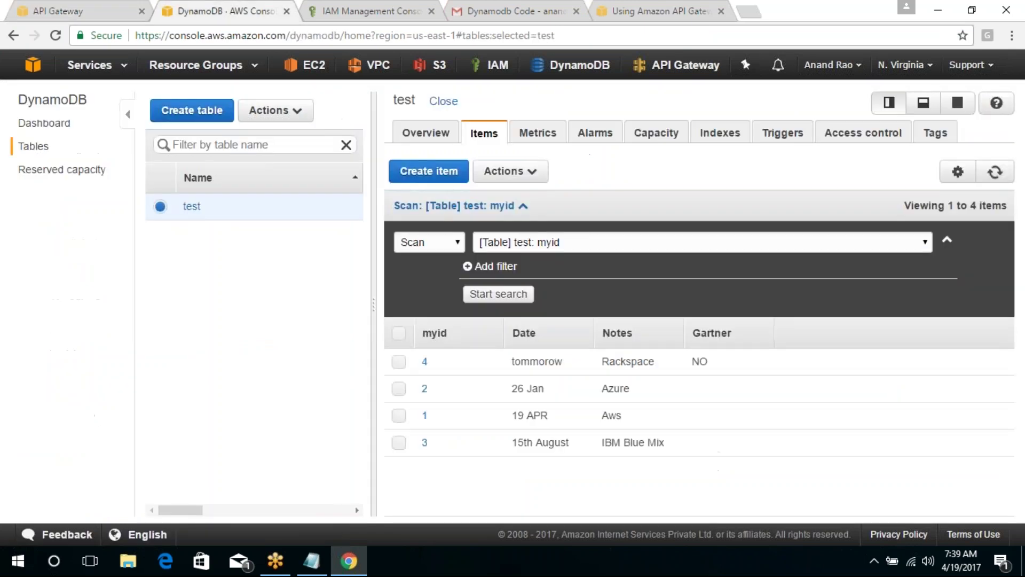
{"action": "left_click", "coordinate": [315, 11]}
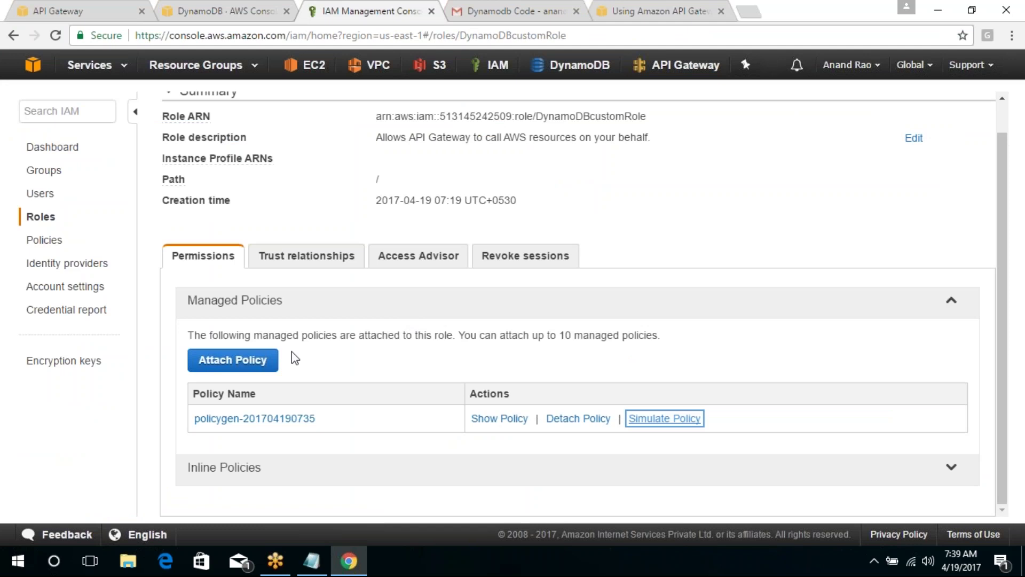
{"action": "scroll", "coordinate": [630, 137], "scroll_direction": "up", "scroll_amount": 1}
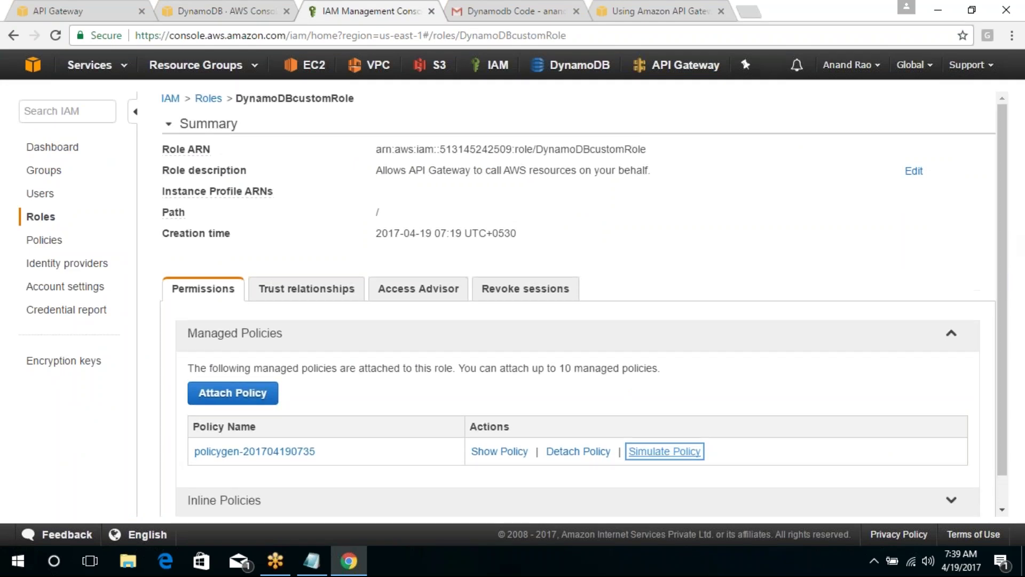
{"action": "left_click_drag", "start_coordinate": [650, 150], "coordinate": [371, 145]}
{"action": "key", "text": "ctrl+c"}
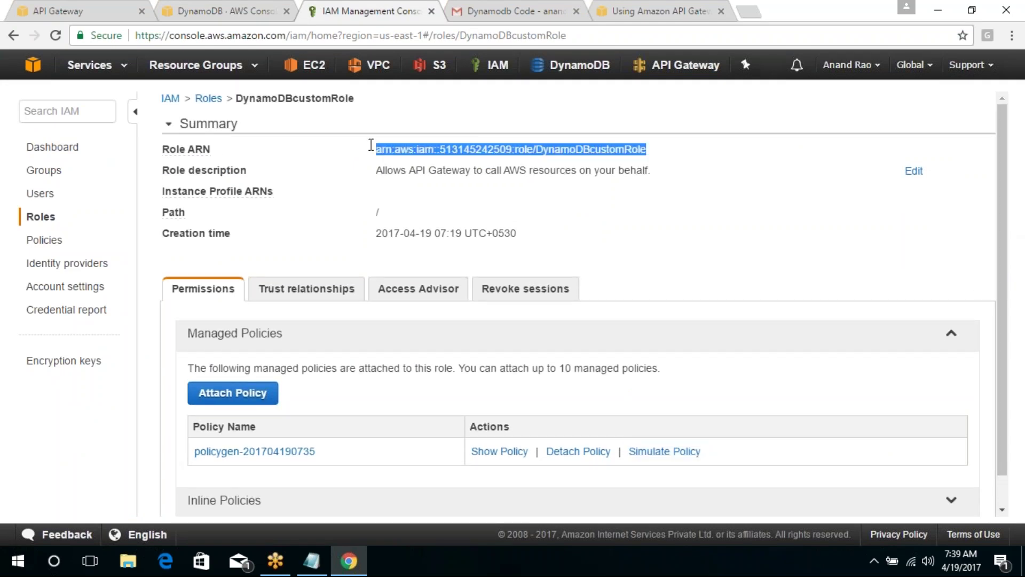
Paste the DynamoDBcustomRole ARN as the POST method's execution role in API Gateway and save the integration.
{"action": "left_click", "coordinate": [230, 10]}
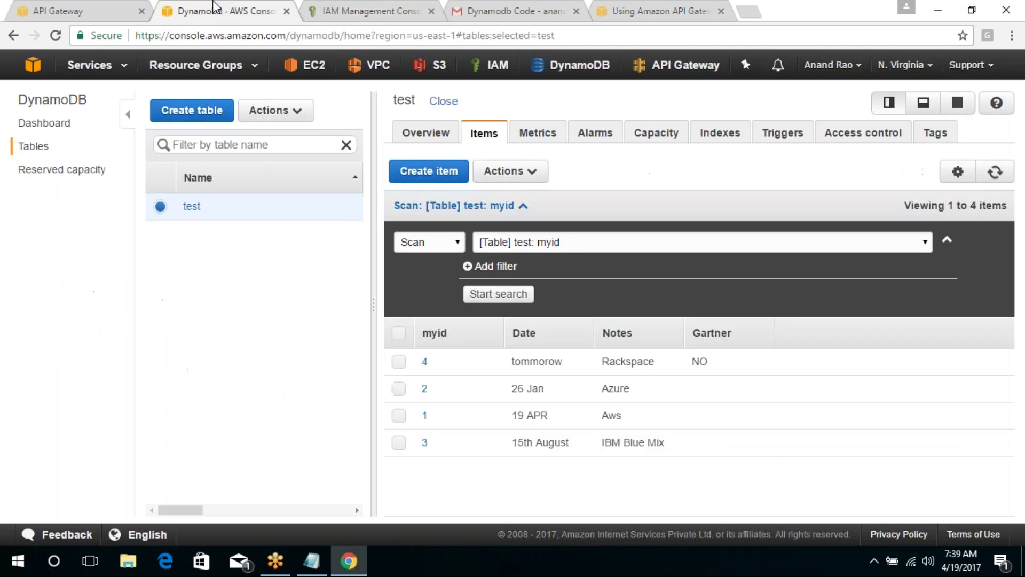
{"action": "left_click", "coordinate": [80, 11]}
{"action": "type", "text": "v"}
{"action": "key", "text": "BackSpace"}
{"action": "key", "text": "ctrl+v"}
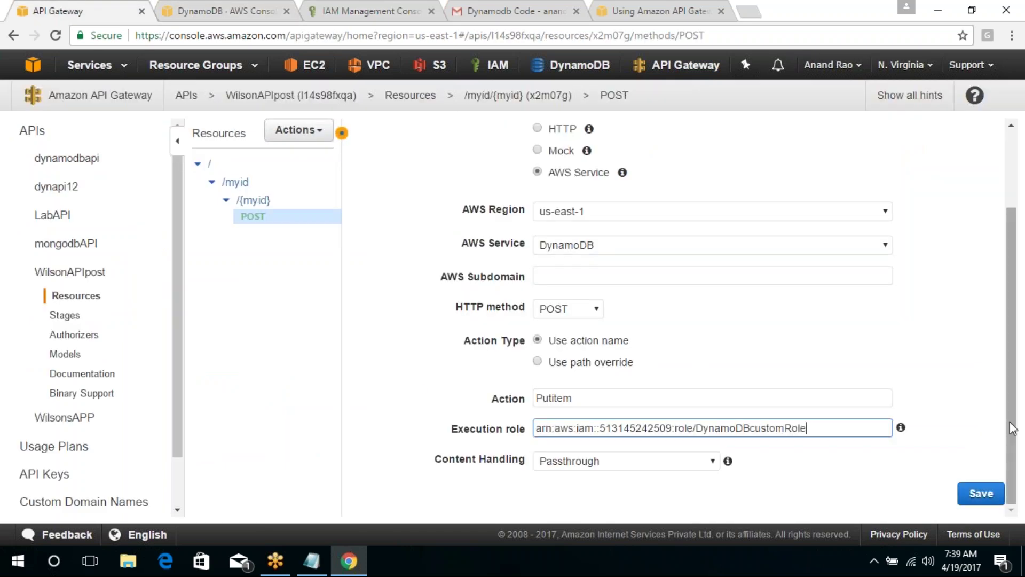
{"action": "left_click", "coordinate": [979, 496]}
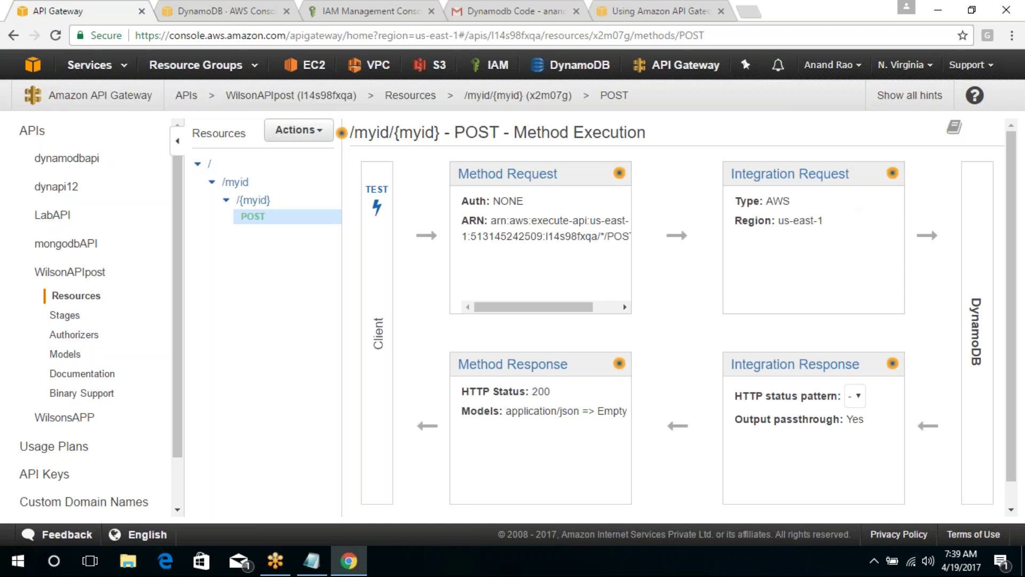
{"action": "left_click", "coordinate": [377, 205]}
{"action": "left_click", "coordinate": [395, 242]}
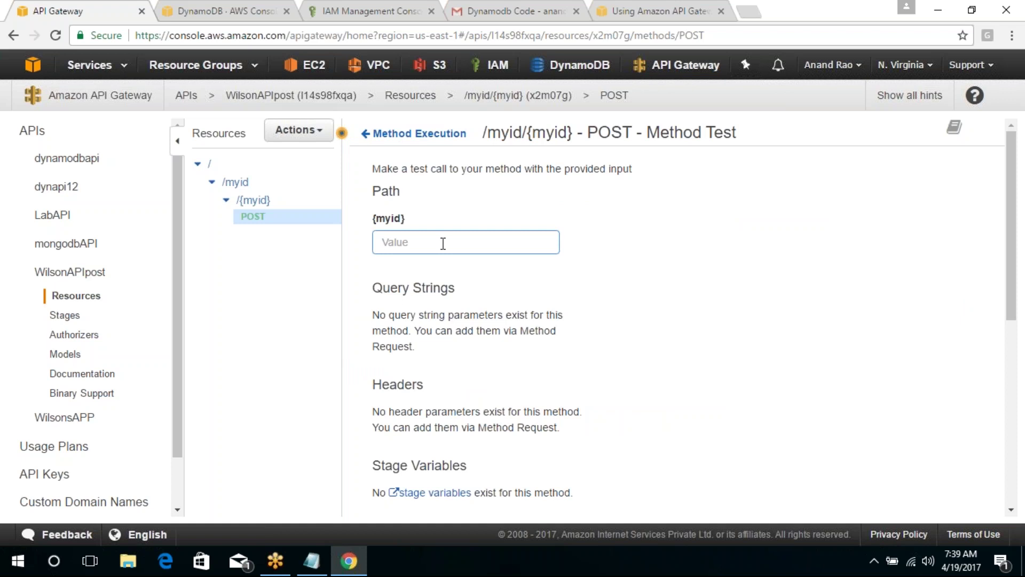
{"action": "type", "text": "1"}
{"action": "scroll", "coordinate": [887, 347], "scroll_direction": "down", "scroll_amount": 5}
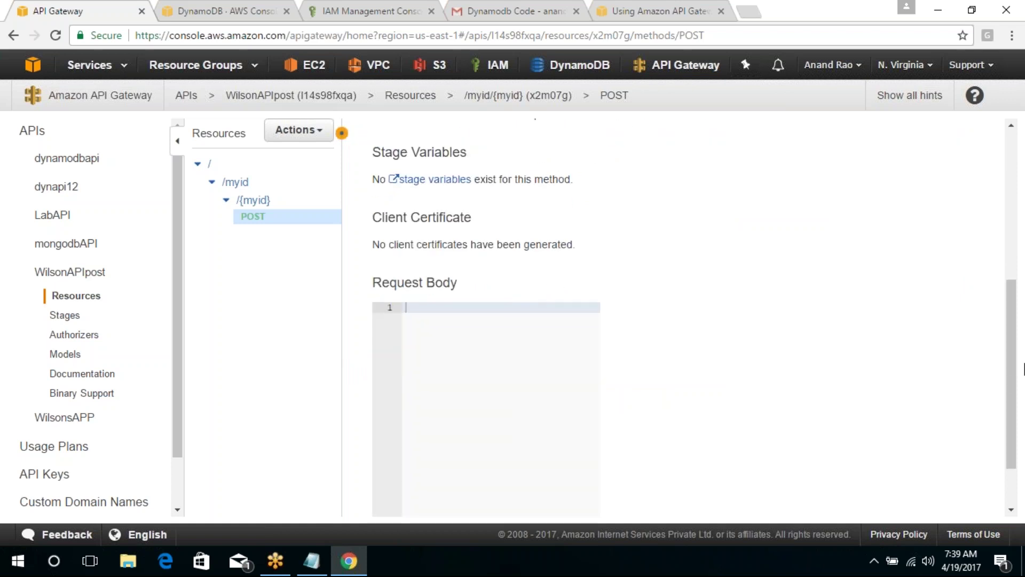
{"action": "scroll", "coordinate": [1015, 374], "scroll_direction": "down", "scroll_amount": 2}
{"action": "scroll", "coordinate": [1017, 420], "scroll_direction": "up", "scroll_amount": 7}
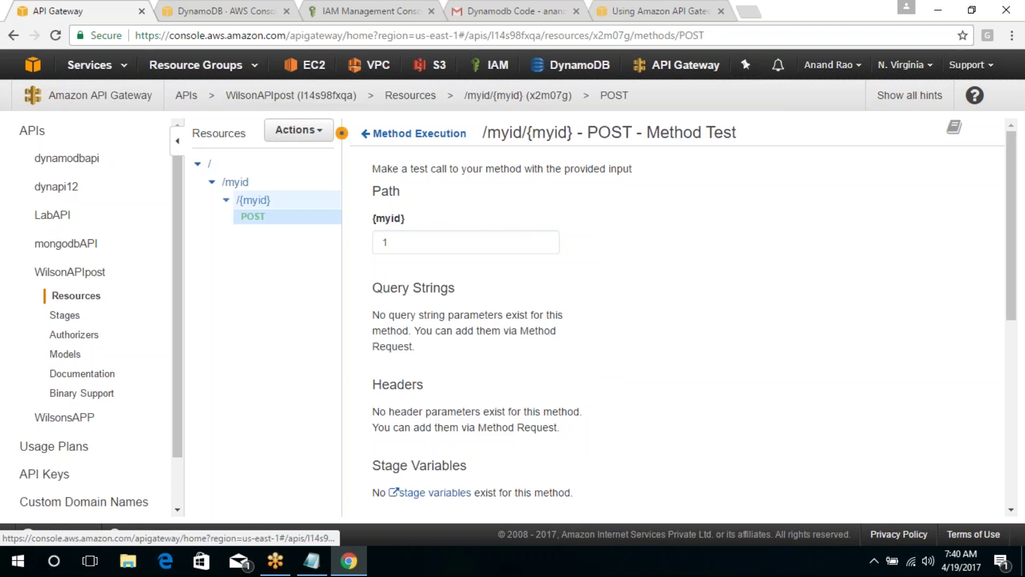
In the POST method's Integration Request, set the body mapping passthrough to "When there are no templates defined (recommended)".
{"action": "left_click", "coordinate": [256, 203]}
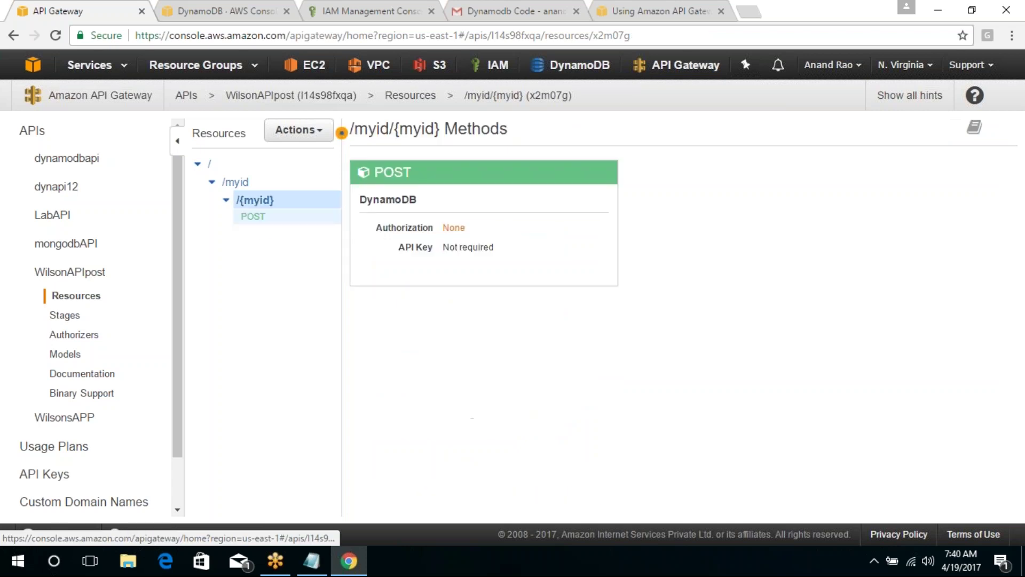
{"action": "left_click", "coordinate": [615, 235]}
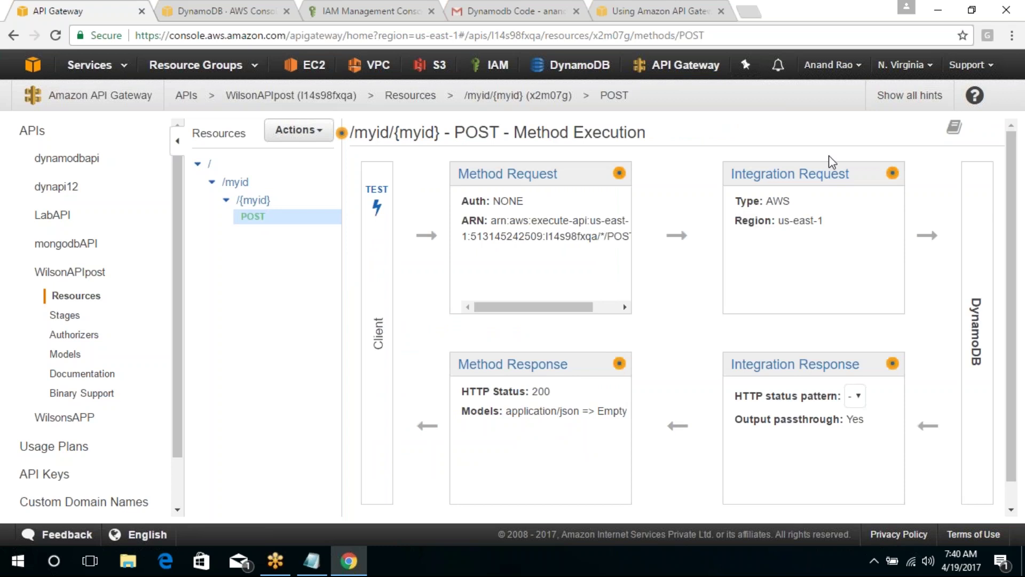
{"action": "left_click", "coordinate": [825, 174]}
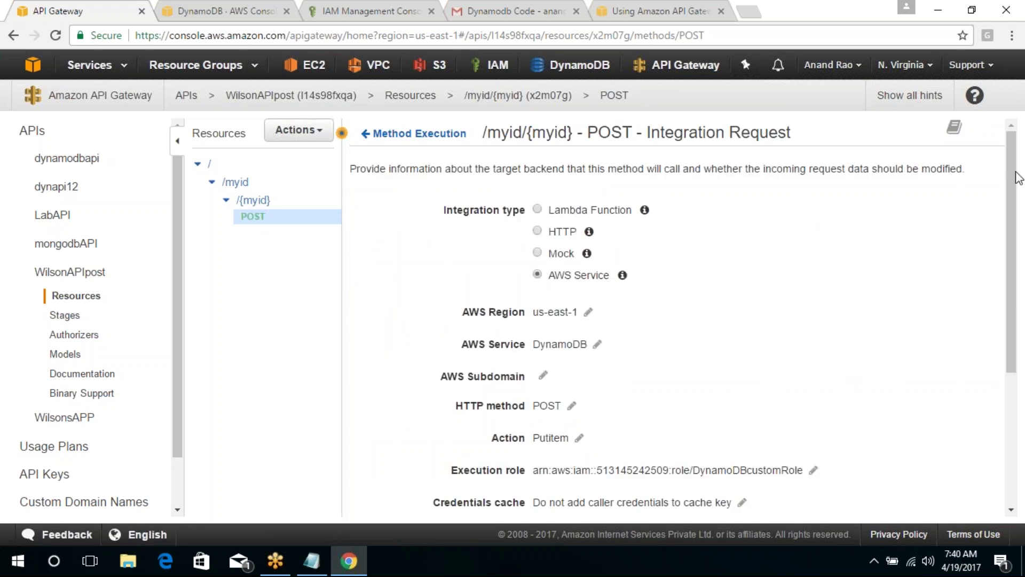
{"action": "left_click_drag", "start_coordinate": [1017, 177], "coordinate": [1018, 306]}
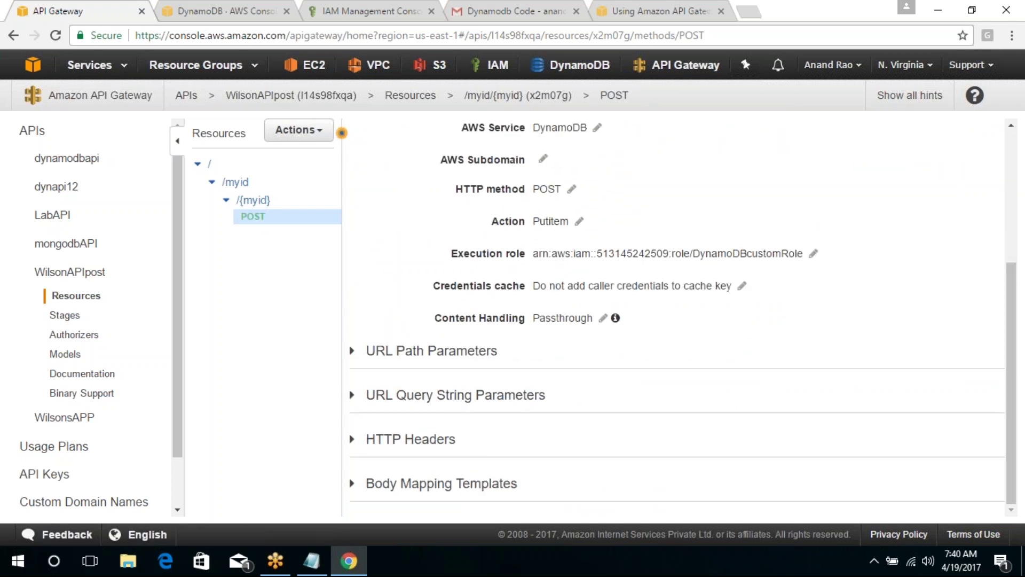
{"action": "left_click", "coordinate": [441, 483]}
{"action": "scroll", "coordinate": [1017, 353], "scroll_direction": "down", "scroll_amount": 2}
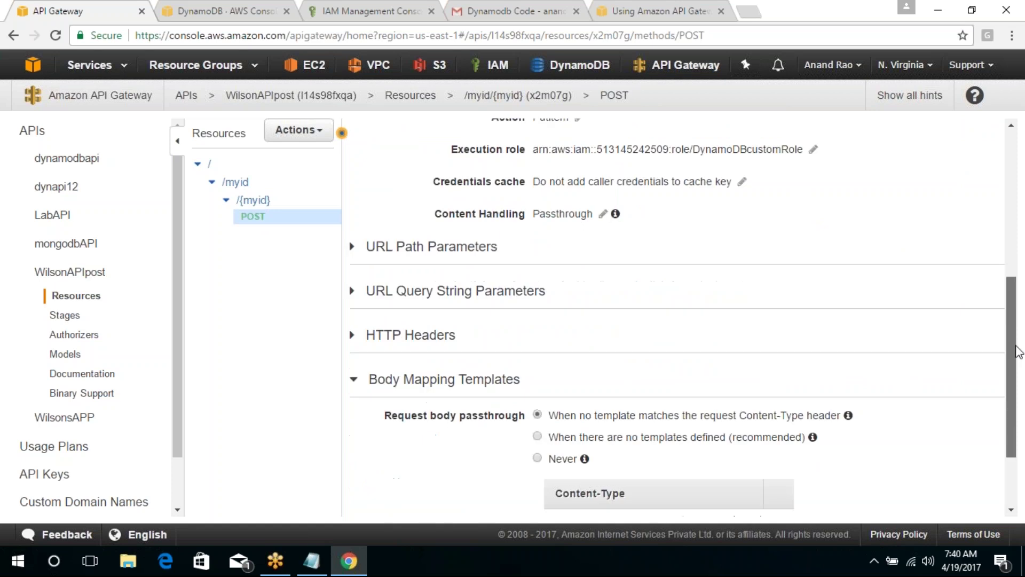
{"action": "scroll", "coordinate": [1018, 352], "scroll_direction": "down", "scroll_amount": 2}
{"action": "left_click", "coordinate": [606, 337]}
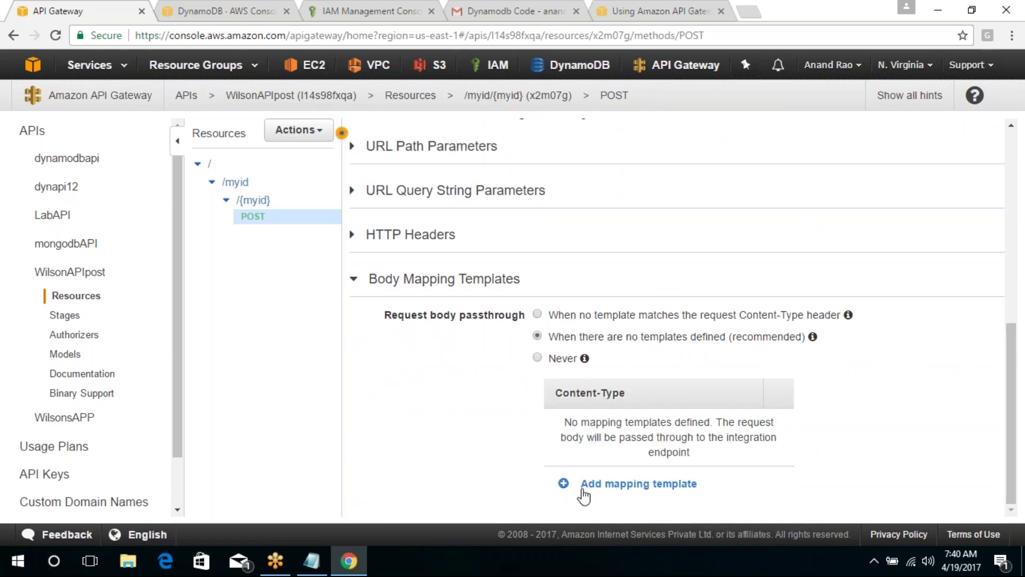
Copy the complete JSON mapping template for the Comments table from the AWS blog article.
{"action": "left_click", "coordinate": [662, 11]}
{"action": "scroll", "coordinate": [775, 254], "scroll_direction": "down", "scroll_amount": 20}
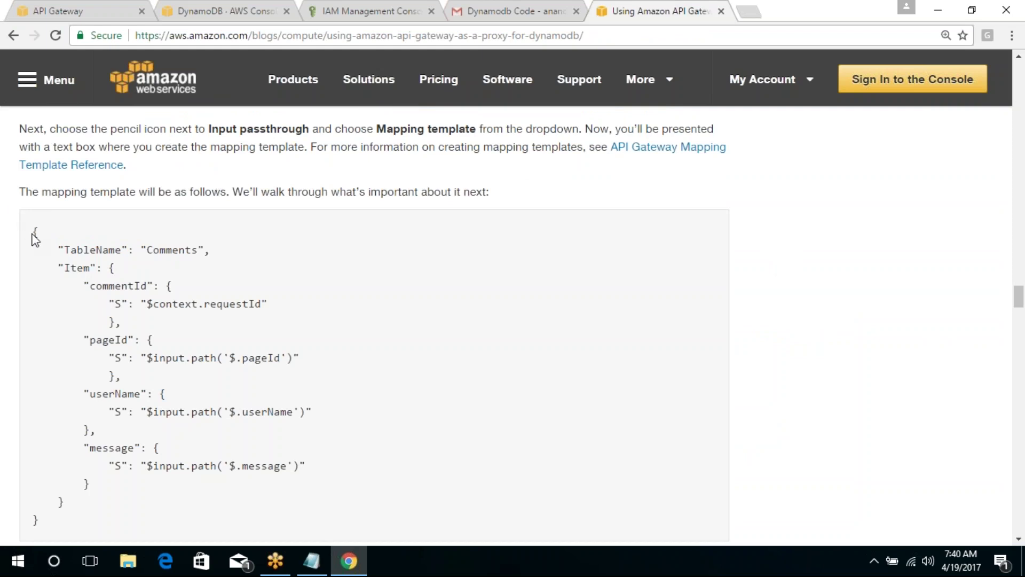
{"action": "left_click_drag", "start_coordinate": [33, 230], "coordinate": [104, 520]}
{"action": "key", "text": "ctrl+c"}
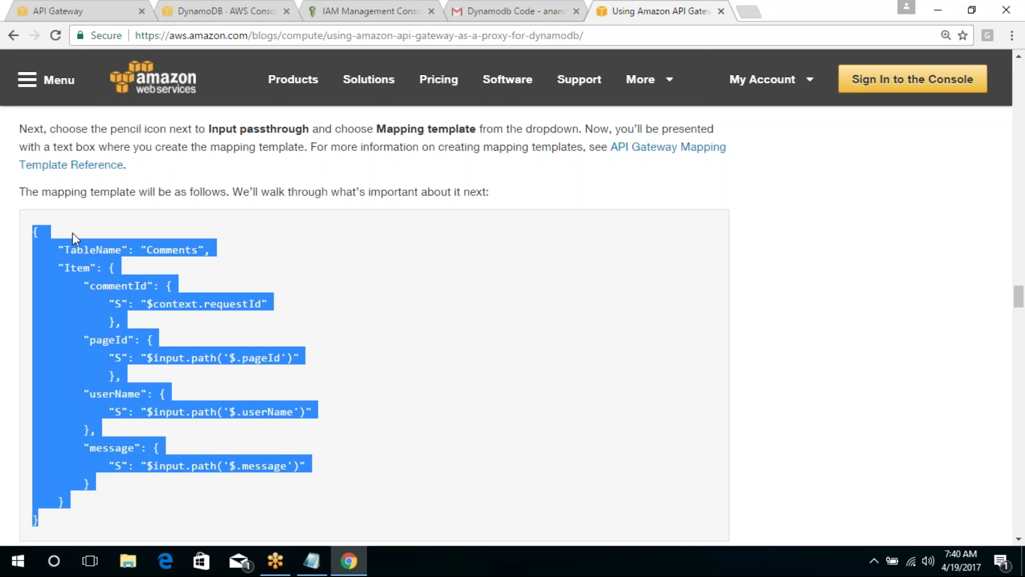
Add a body mapping template with content type application/json to the POST method's Integration Request in API Gateway.
{"action": "left_click", "coordinate": [94, 11]}
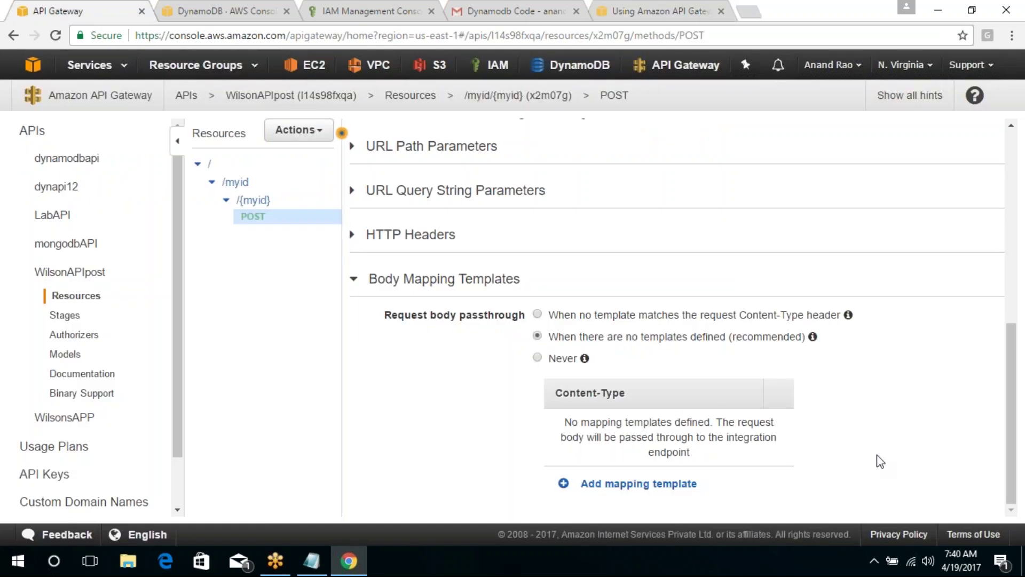
{"action": "left_click", "coordinate": [638, 484]}
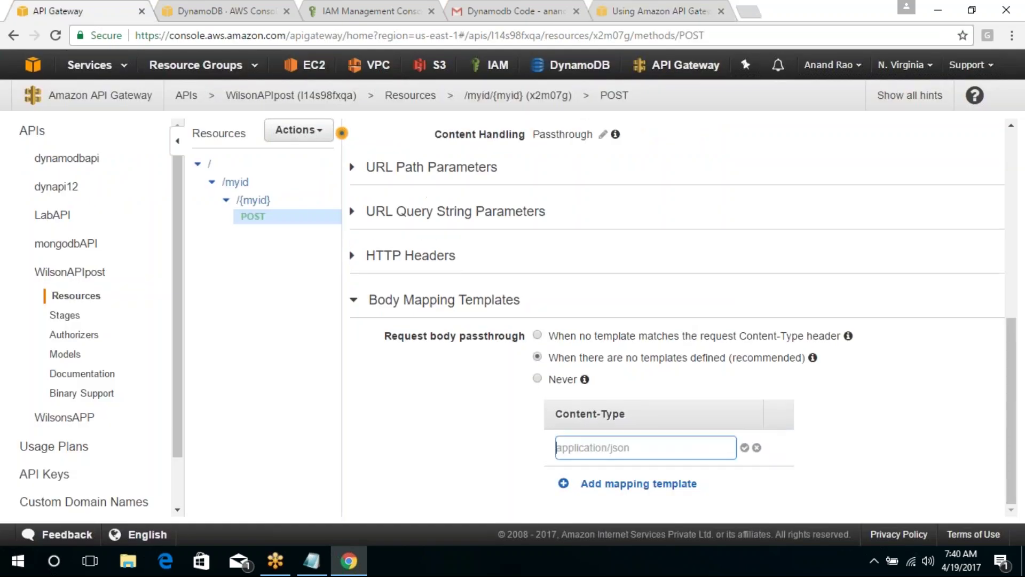
{"action": "type", "text": "application/json"}
{"action": "key", "text": "Tab"}
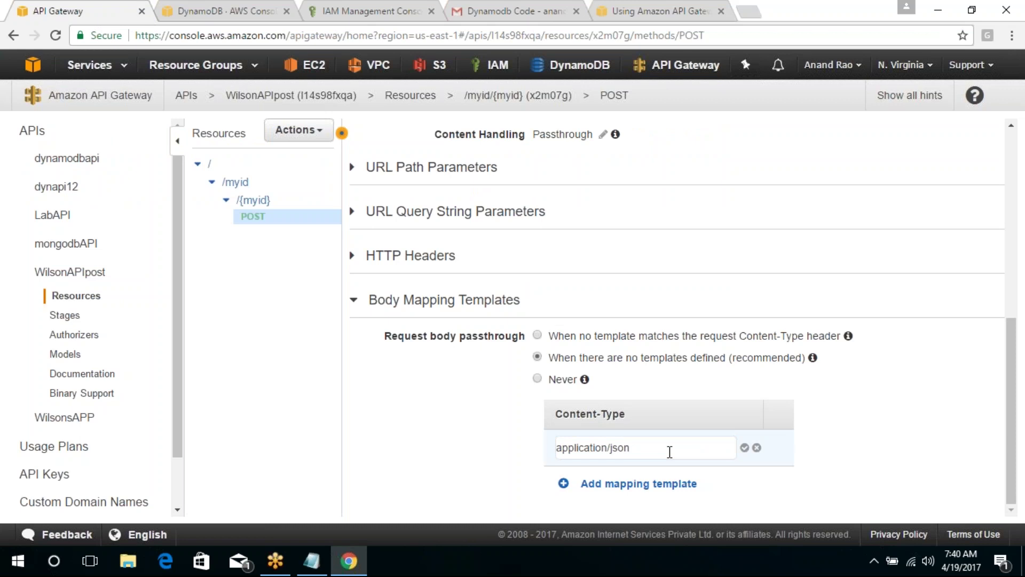
{"action": "left_click", "coordinate": [745, 447]}
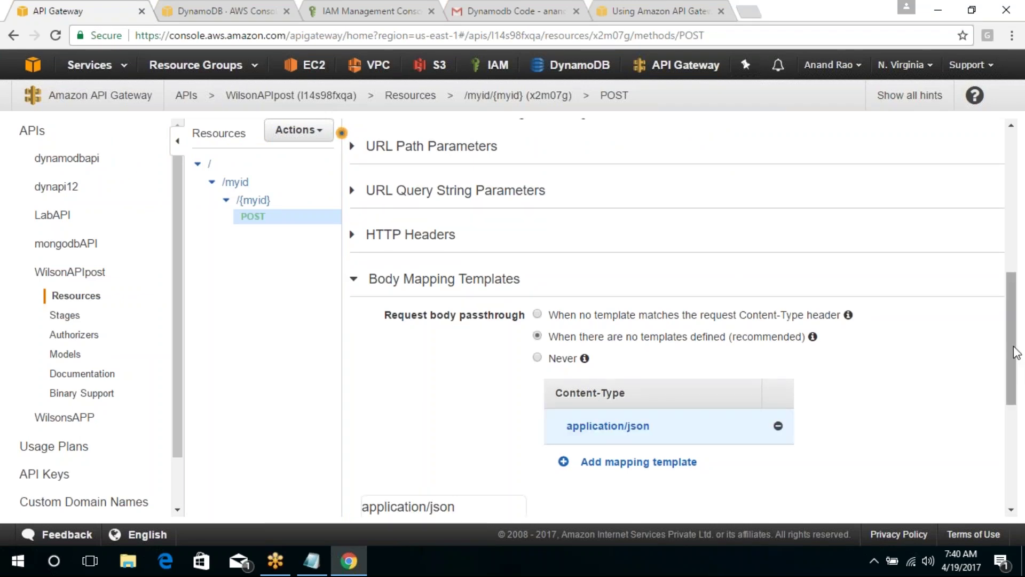
Paste the copied JSON into the application/json mapping template and set its TableName to "test".
{"action": "scroll", "coordinate": [1015, 374], "scroll_direction": "down", "scroll_amount": 5}
{"action": "key", "text": "ctrl+v"}
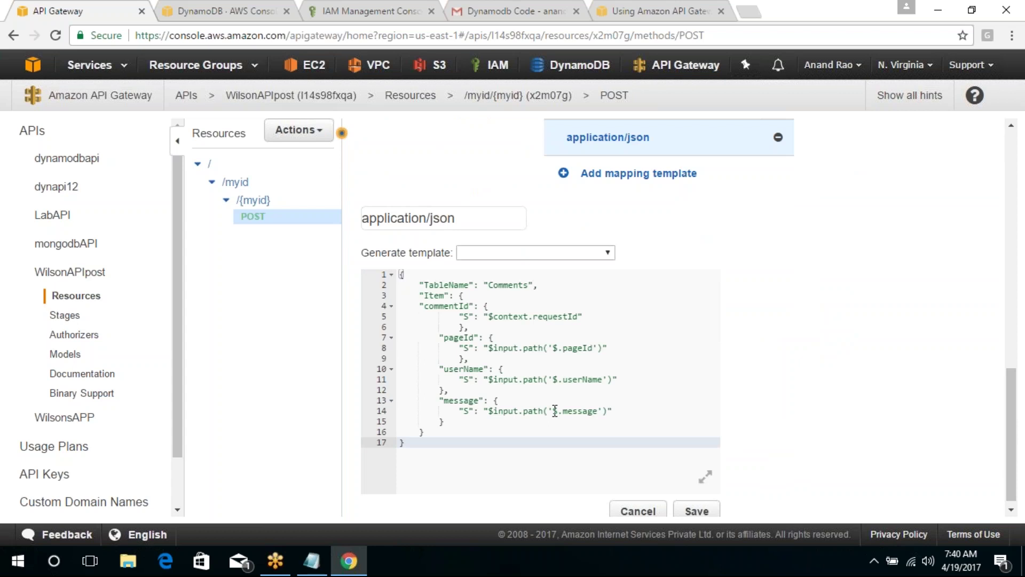
{"action": "double_click", "coordinate": [513, 285]}
{"action": "type", "text": "test"}
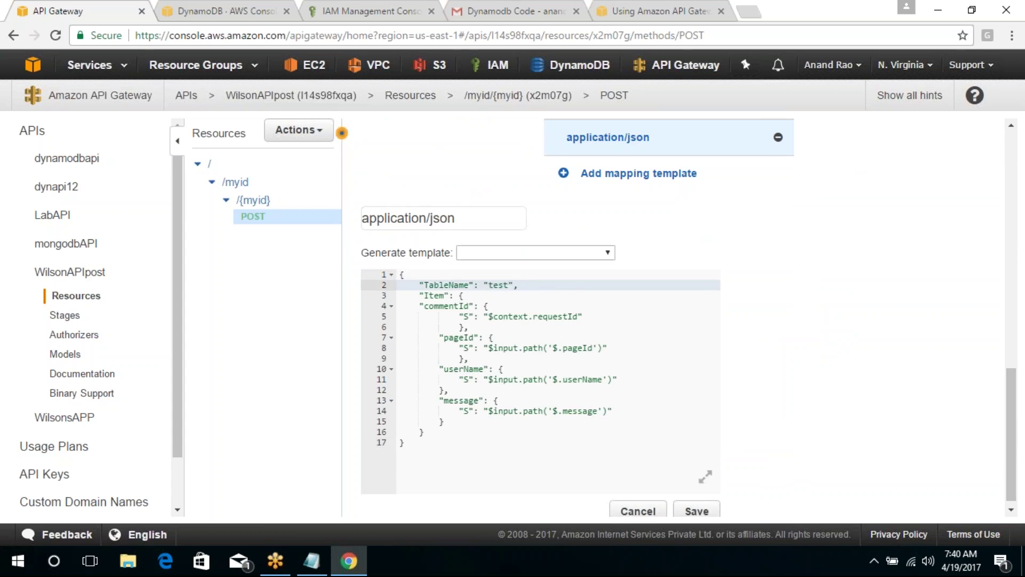
Rename the template's commentId key to "myid" and set its value to "$context.myid".
{"action": "left_click", "coordinate": [503, 327]}
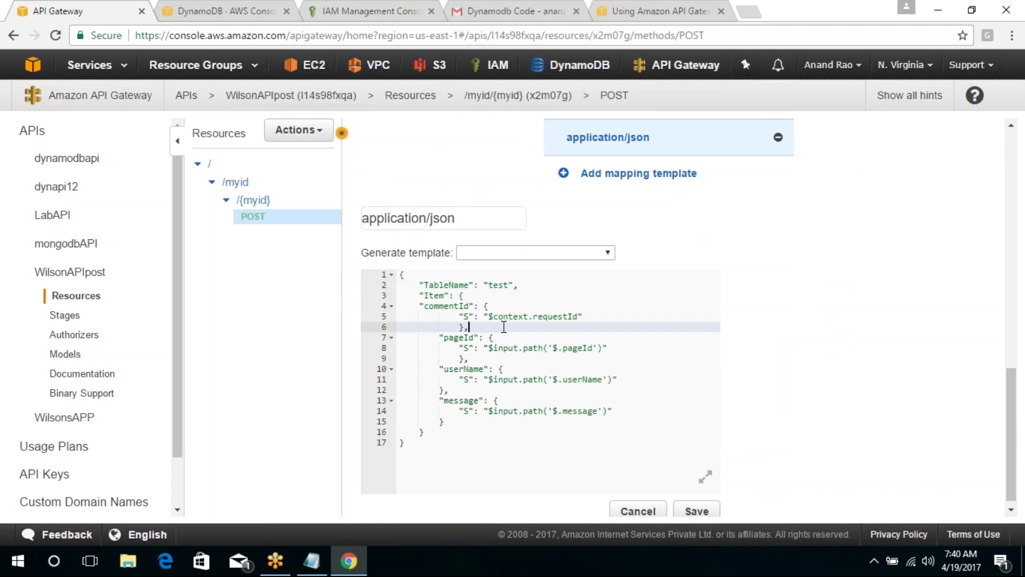
{"action": "left_click", "coordinate": [519, 360]}
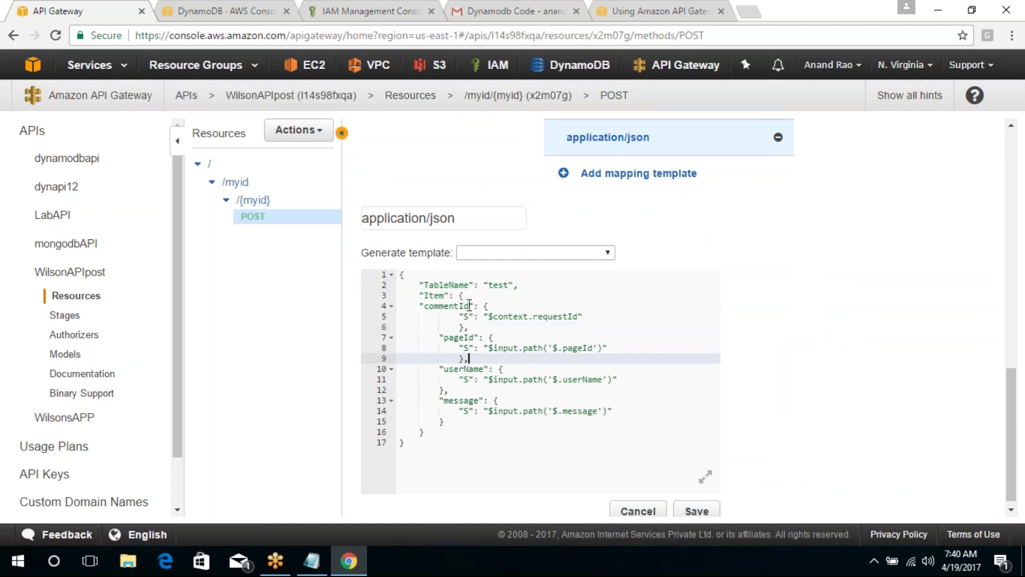
{"action": "left_click_drag", "start_coordinate": [469, 306], "coordinate": [425, 306]}
{"action": "type", "text": "myid"}
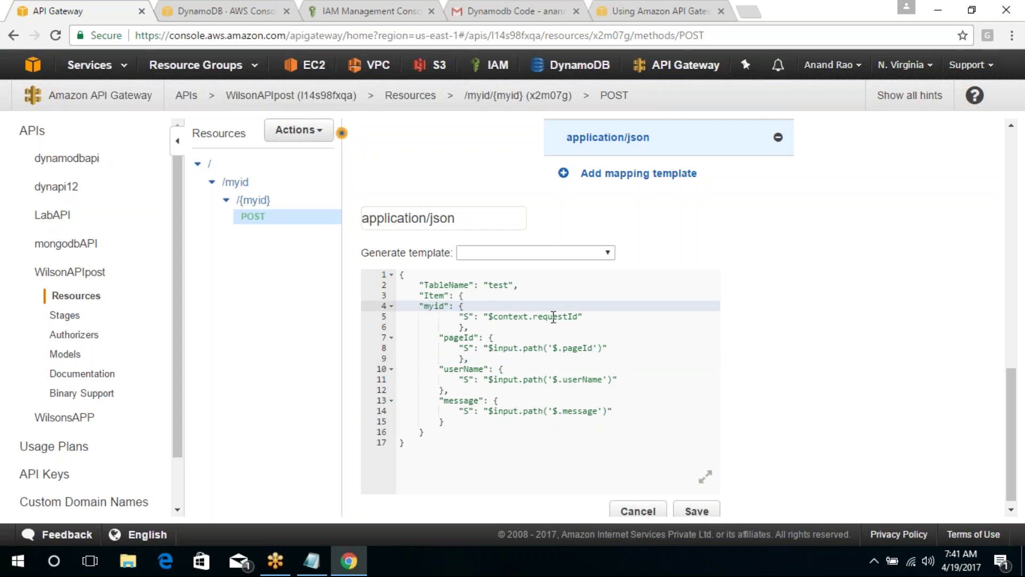
{"action": "left_click", "coordinate": [590, 336]}
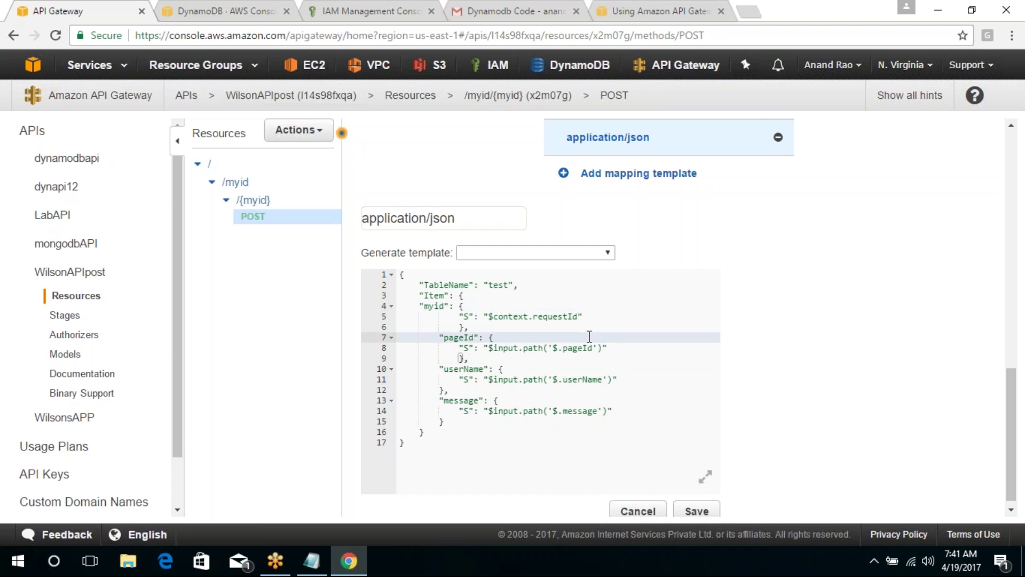
{"action": "left_click_drag", "start_coordinate": [582, 316], "coordinate": [533, 317]}
{"action": "key", "text": "BackSpace"}
{"action": "type", "text": "myi"}
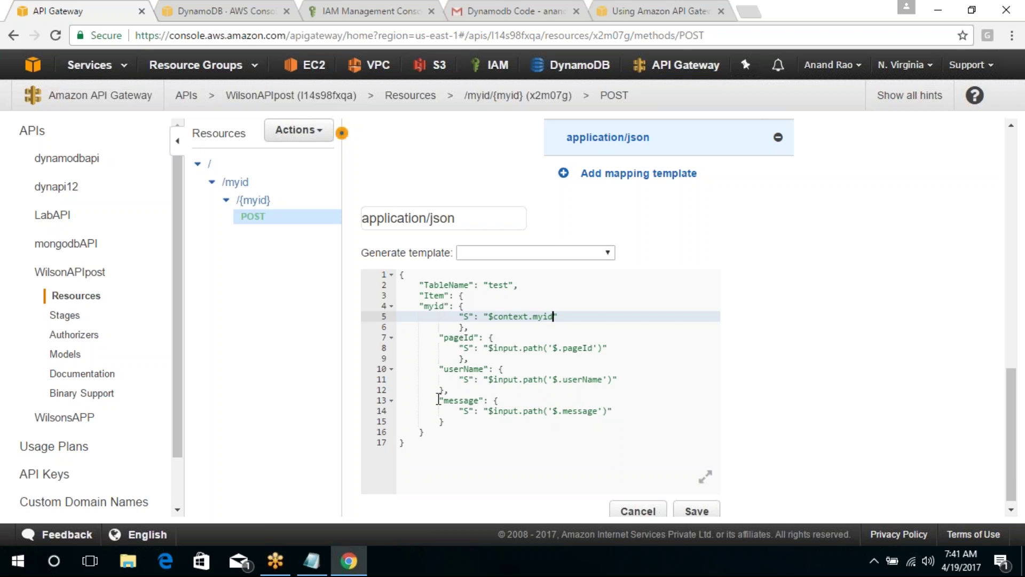
Delete the message block from the mapping template, along with the comma after the userName block.
{"action": "left_click_drag", "start_coordinate": [439, 400], "coordinate": [462, 422]}
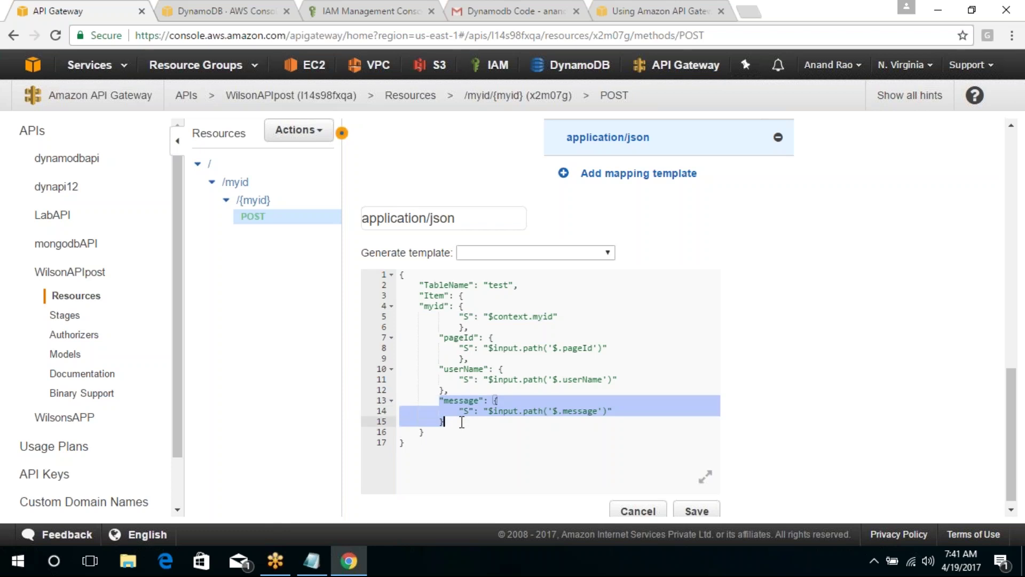
{"action": "key", "text": "BackSpace"}
{"action": "key", "text": "BackSpace"}
{"action": "key", "text": "BackSpace"}
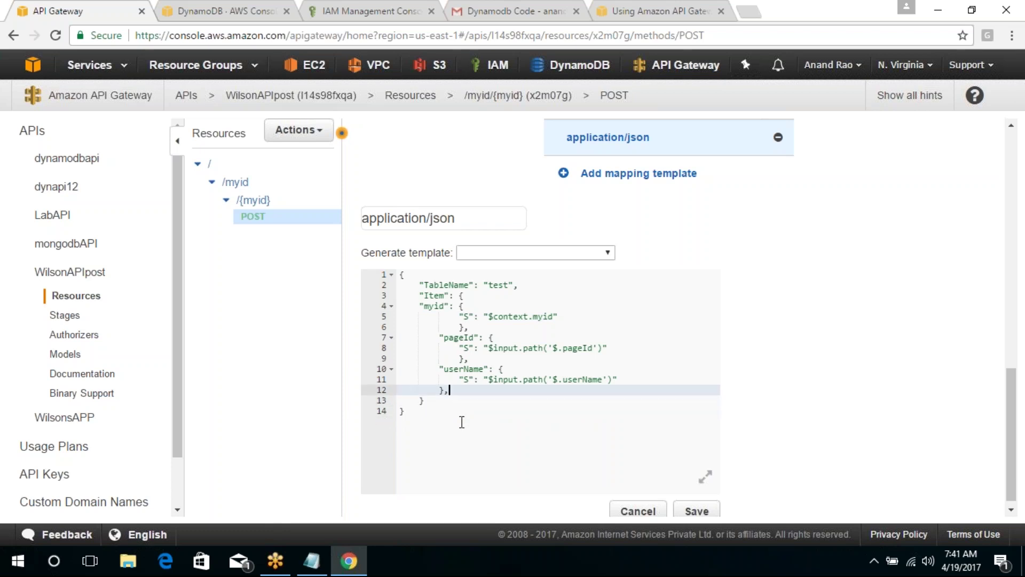
{"action": "key", "text": "Up"}
{"action": "key", "text": "Up"}
{"action": "key", "text": "Up"}
{"action": "key", "text": "Up"}
{"action": "key", "text": "Up"}
{"action": "key", "text": "Up"}
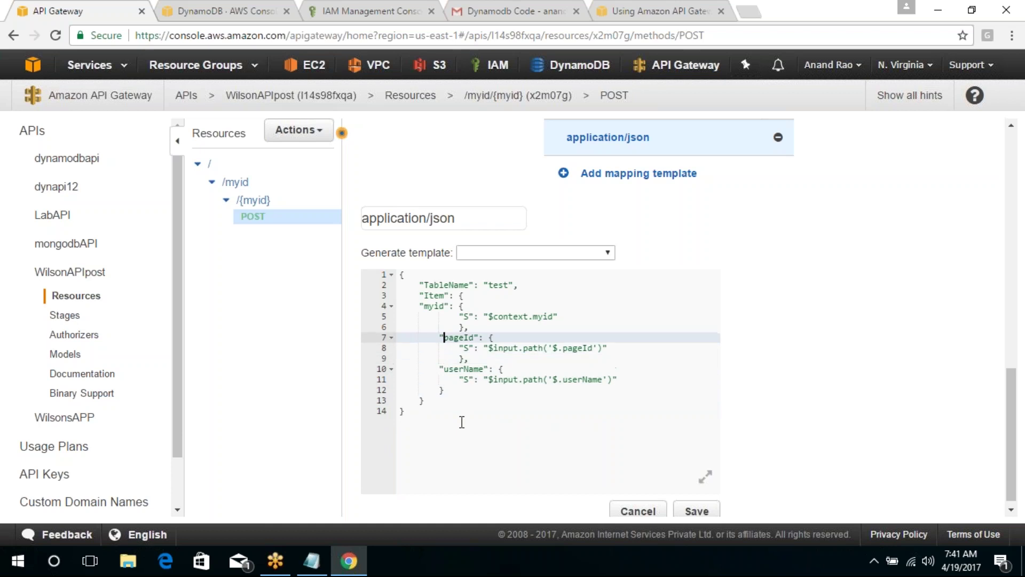
Check the test table's attribute names in DynamoDB, and replace pageId in the mapping template with "date" as both key and input path.
{"action": "key", "text": "Up"}
{"action": "key", "text": "Up"}
{"action": "key", "text": "Down"}
{"action": "key", "text": "Down"}
{"action": "key", "text": "Down"}
{"action": "left_click", "coordinate": [253, 15]}
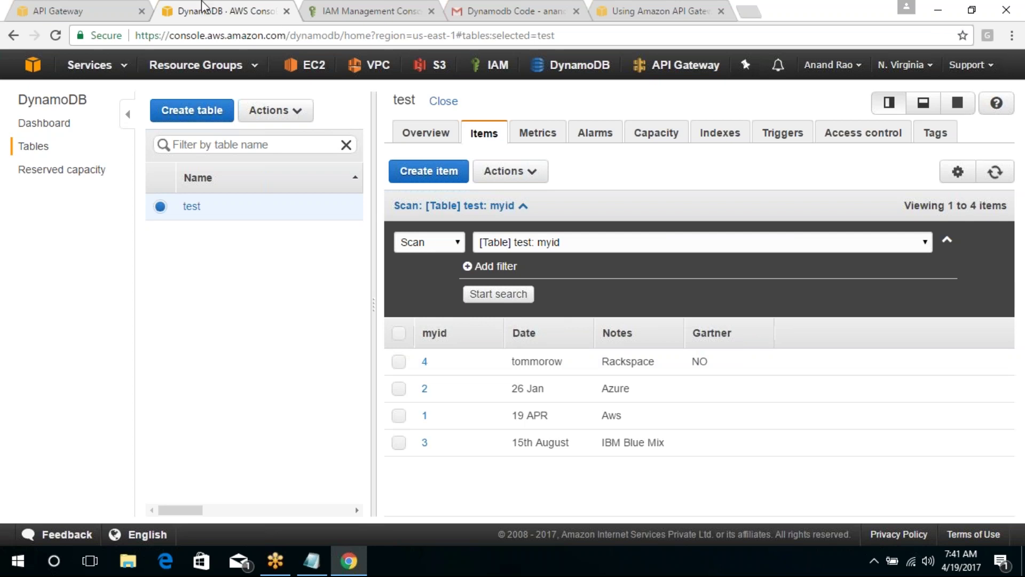
{"action": "left_click", "coordinate": [101, 11]}
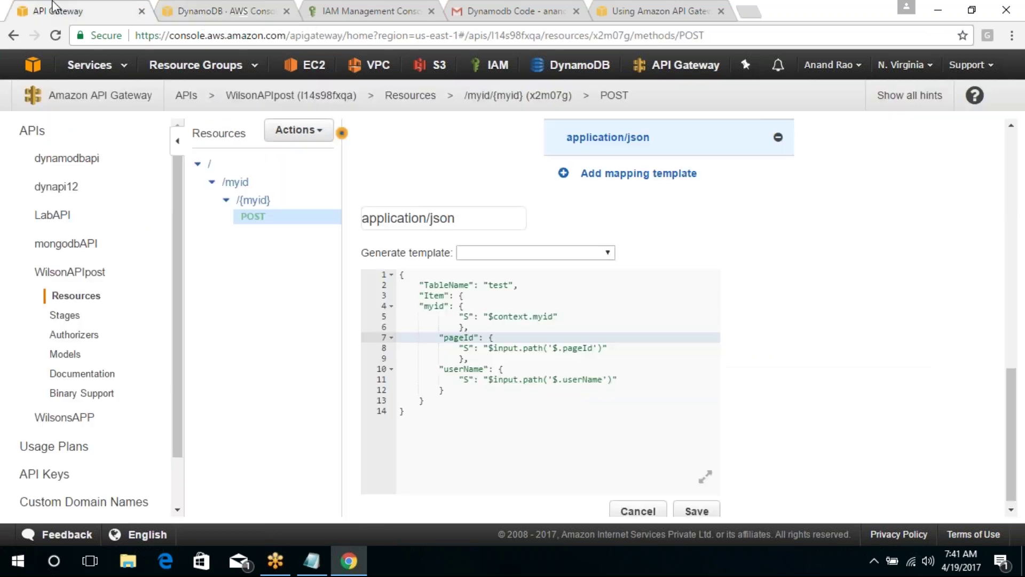
{"action": "double_click", "coordinate": [466, 337]}
{"action": "type", "text": "date"}
{"action": "double_click", "coordinate": [577, 348]}
{"action": "type", "text": "date"}
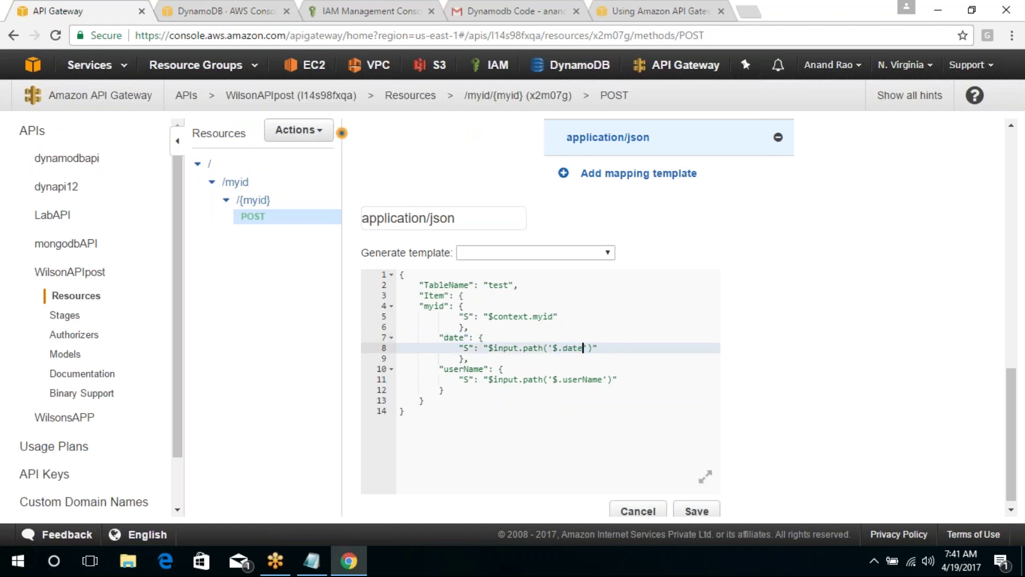
Rename the template's userName key to "Notes" and set its value to "$input.path('$.notes')".
{"action": "double_click", "coordinate": [445, 368]}
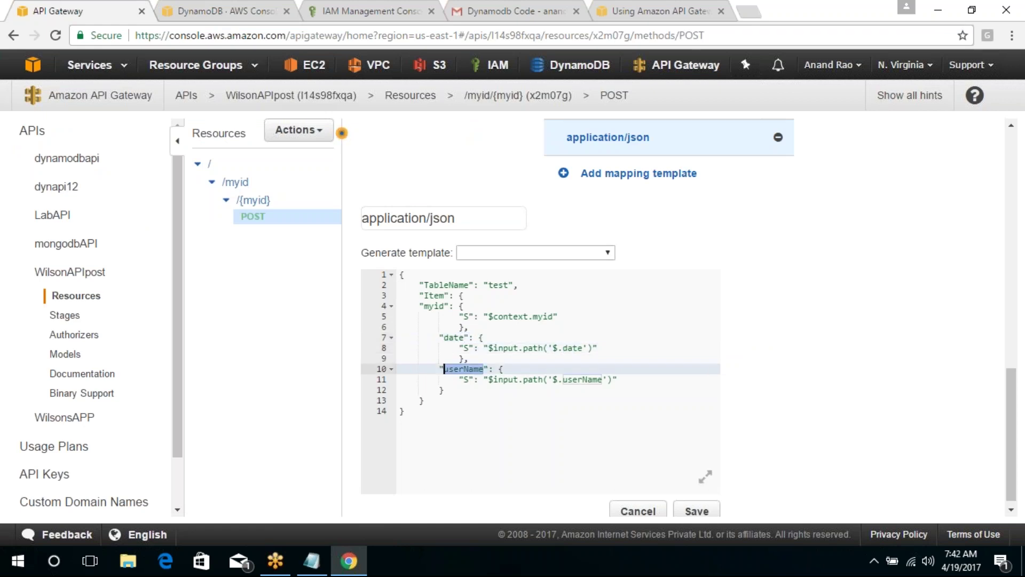
{"action": "type", "text": "Notes"}
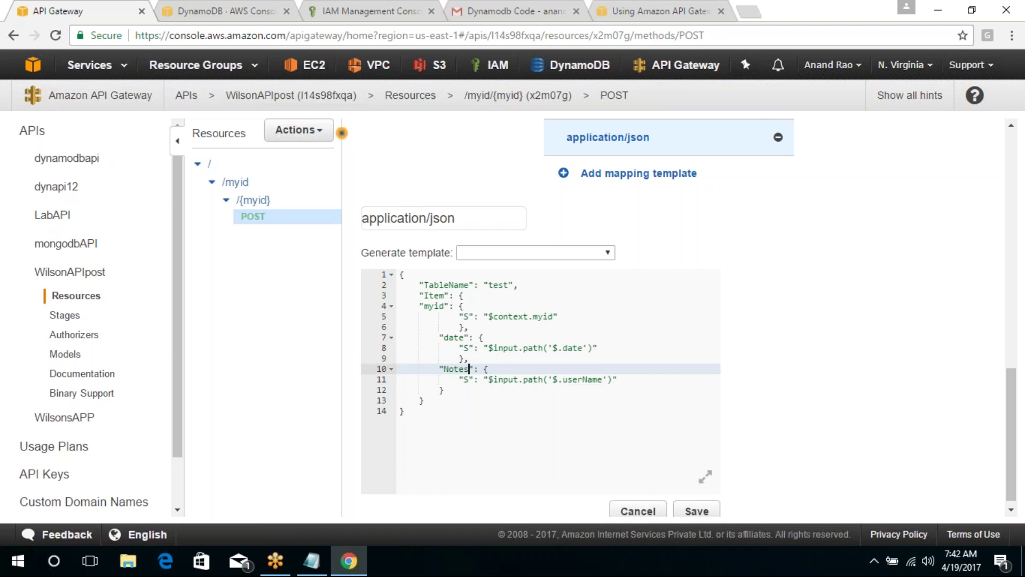
{"action": "double_click", "coordinate": [570, 379]}
{"action": "type", "text": "notes"}
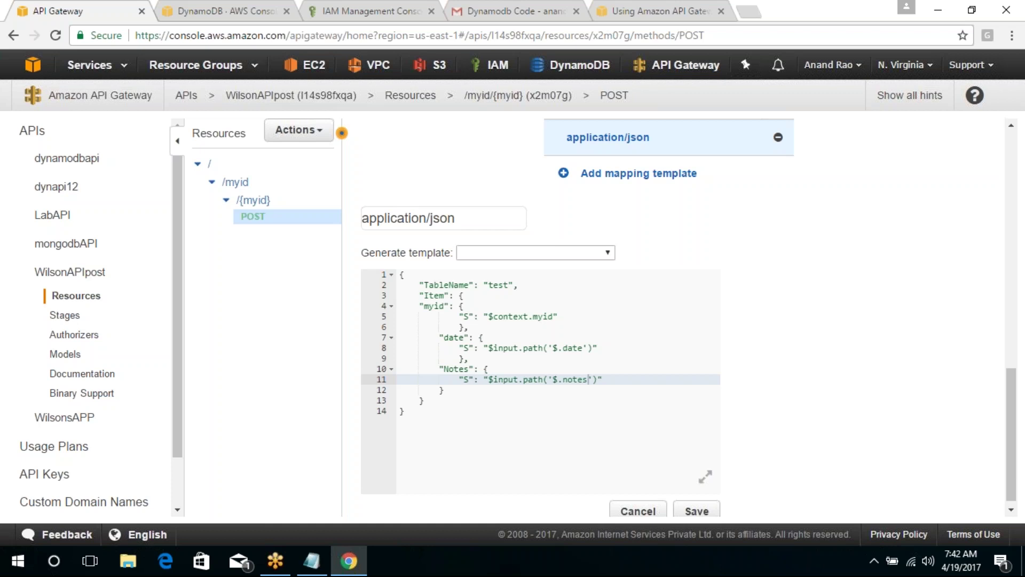
Save the application/json body mapping template.
{"action": "left_click", "coordinate": [695, 512]}
{"action": "mouse_move", "coordinate": [1011, 448]}
{"action": "left_mouse_down"}
{"action": "mouse_move", "coordinate": [1017, 365]}
{"action": "mouse_move", "coordinate": [1011, 446]}
{"action": "left_mouse_up"}
{"action": "left_click", "coordinate": [609, 246]}
{"action": "left_click", "coordinate": [874, 319]}
{"action": "left_click", "coordinate": [706, 512]}
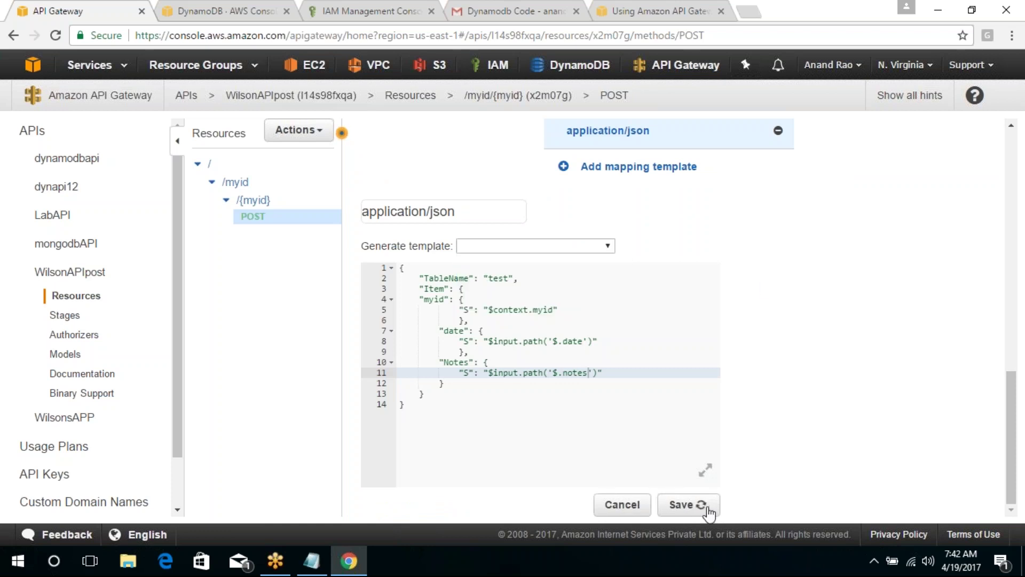
Copy the example request body with pageId, userName and message from the AWS blog article.
{"action": "left_click", "coordinate": [681, 7]}
{"action": "left_click", "coordinate": [655, 261]}
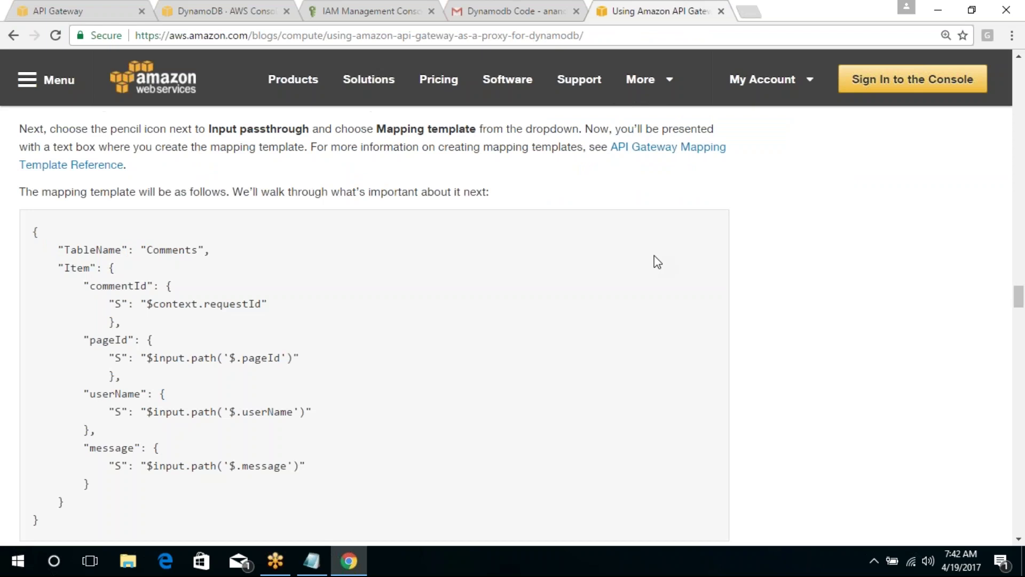
{"action": "scroll", "coordinate": [657, 262], "scroll_direction": "up", "scroll_amount": 2}
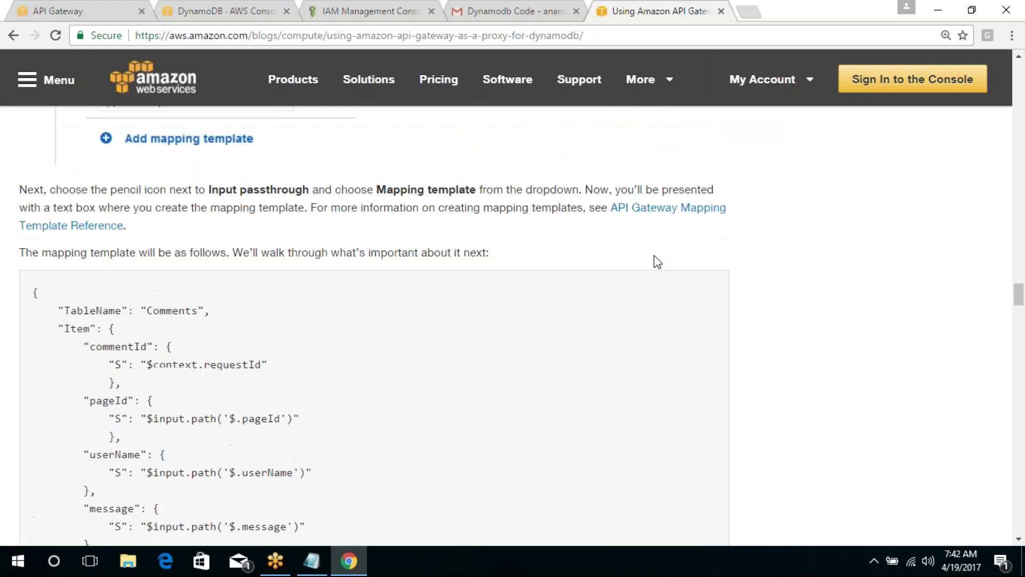
{"action": "scroll", "coordinate": [657, 262], "scroll_direction": "down", "scroll_amount": 1}
{"action": "scroll", "coordinate": [656, 260], "scroll_direction": "down", "scroll_amount": 10}
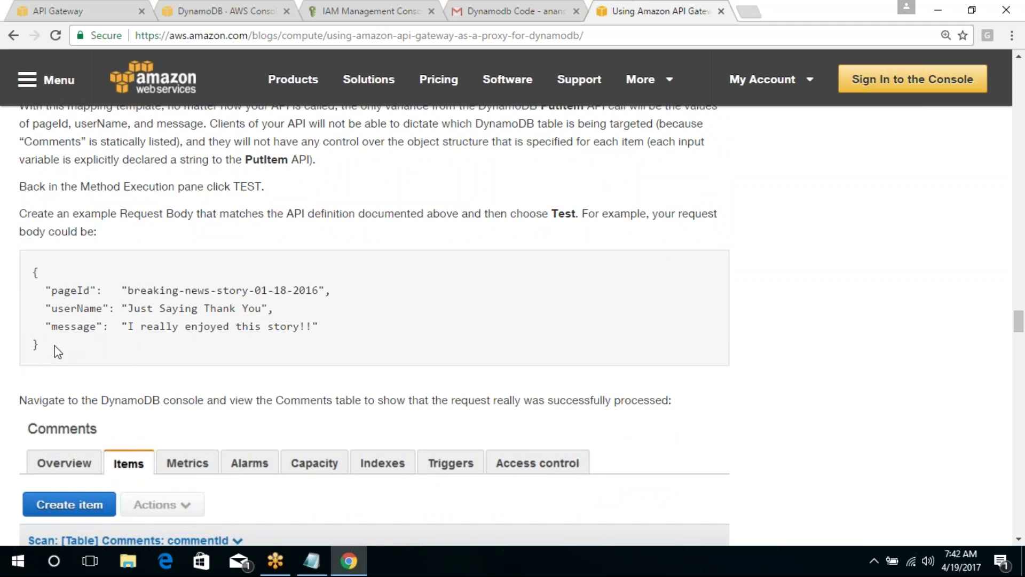
{"action": "left_click_drag", "start_coordinate": [61, 350], "coordinate": [18, 277]}
{"action": "key", "text": "ctrl+c"}
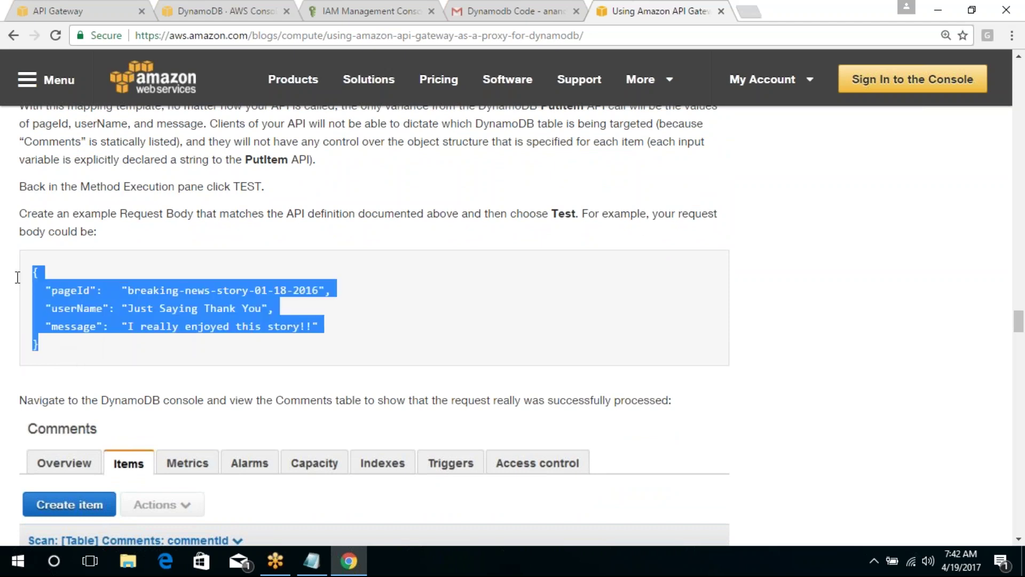
Open the method test for POST on /myid/{myid} in API Gateway and paste the example JSON as the request body.
{"action": "left_click", "coordinate": [84, 5]}
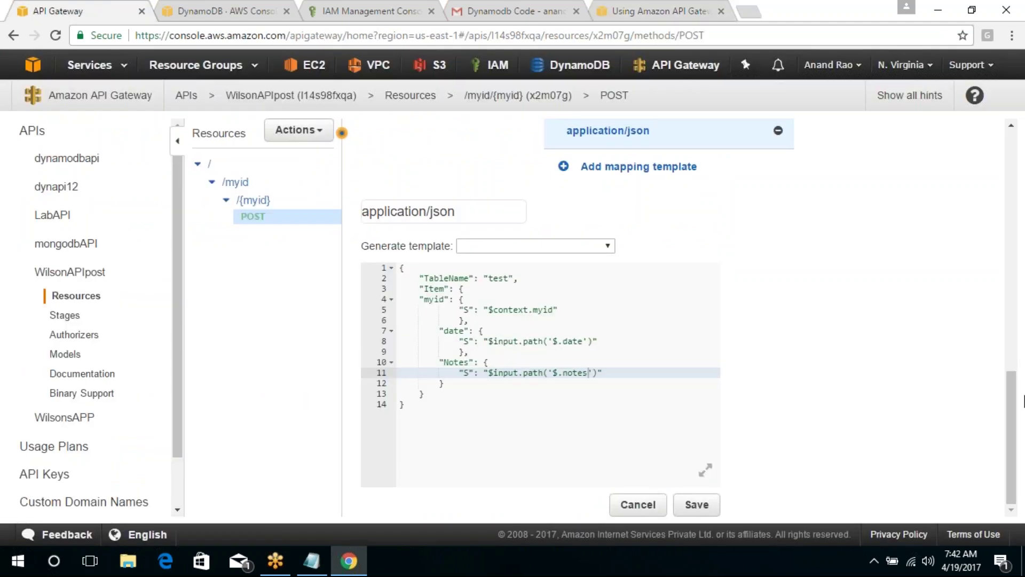
{"action": "left_click_drag", "start_coordinate": [1011, 451], "coordinate": [998, 152]}
{"action": "left_click", "coordinate": [398, 134]}
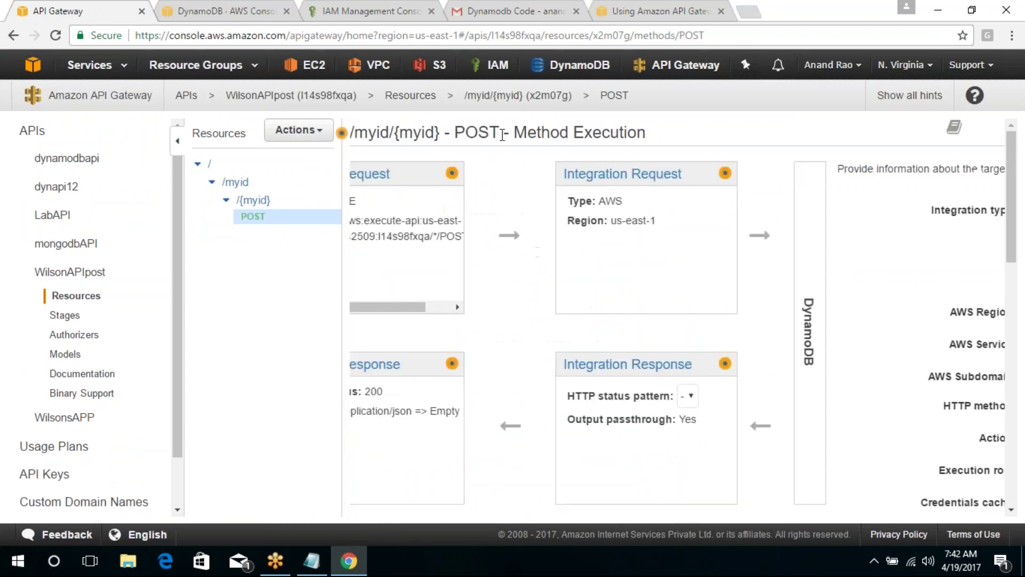
{"action": "left_click", "coordinate": [376, 206]}
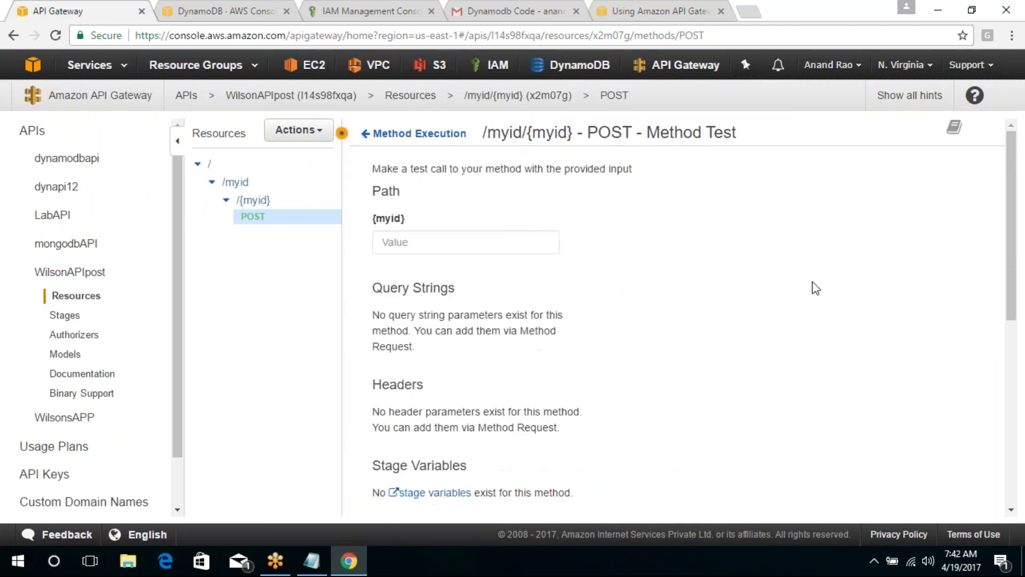
{"action": "left_click_drag", "start_coordinate": [1013, 241], "coordinate": [1015, 414]}
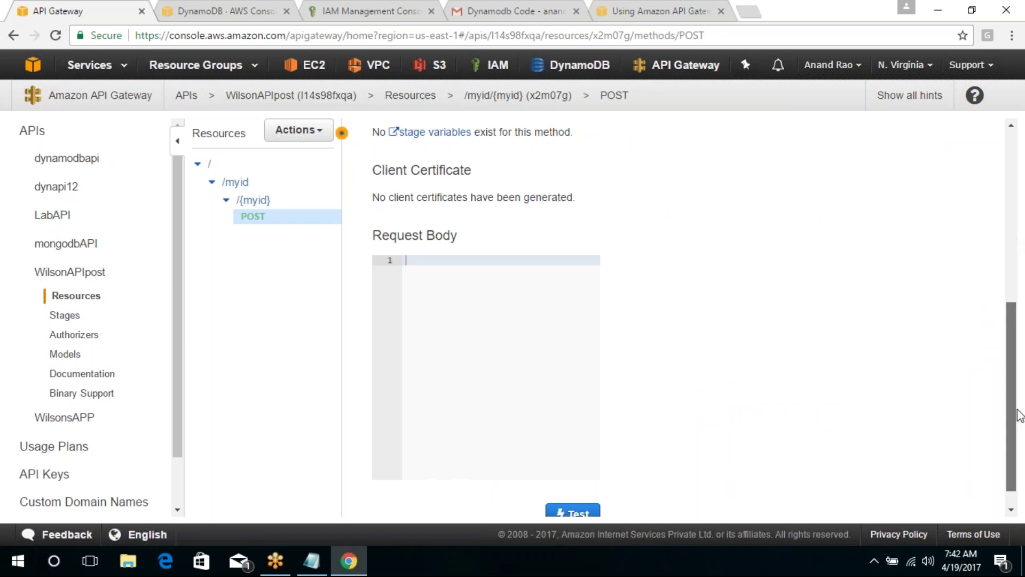
{"action": "key", "text": "ctrl+v"}
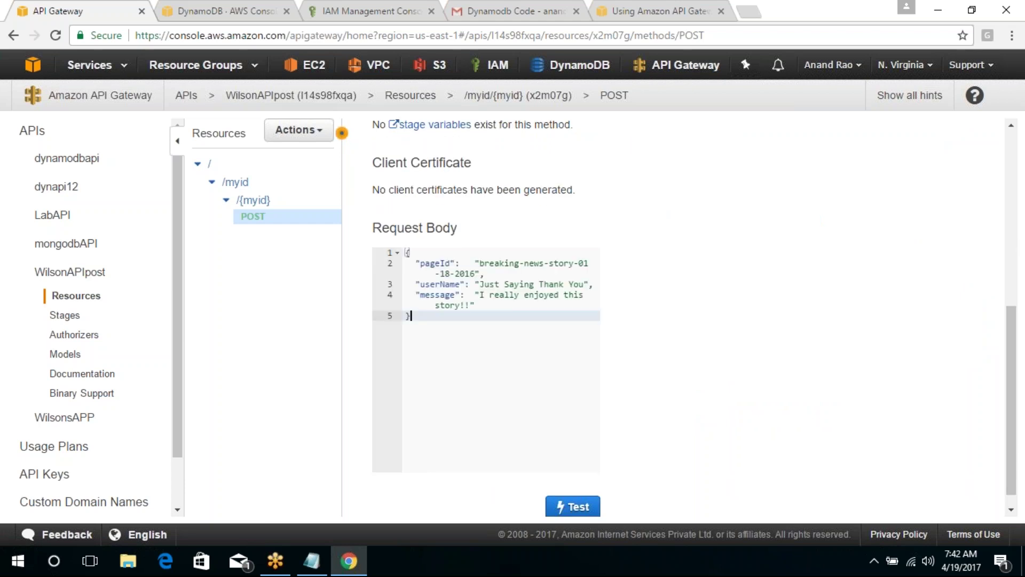
Rename the request body keys pageId, userName and message to "myid", "notes" and "date", checking the names against the DynamoDB test table.
{"action": "double_click", "coordinate": [425, 263]}
{"action": "type", "text": "myid"}
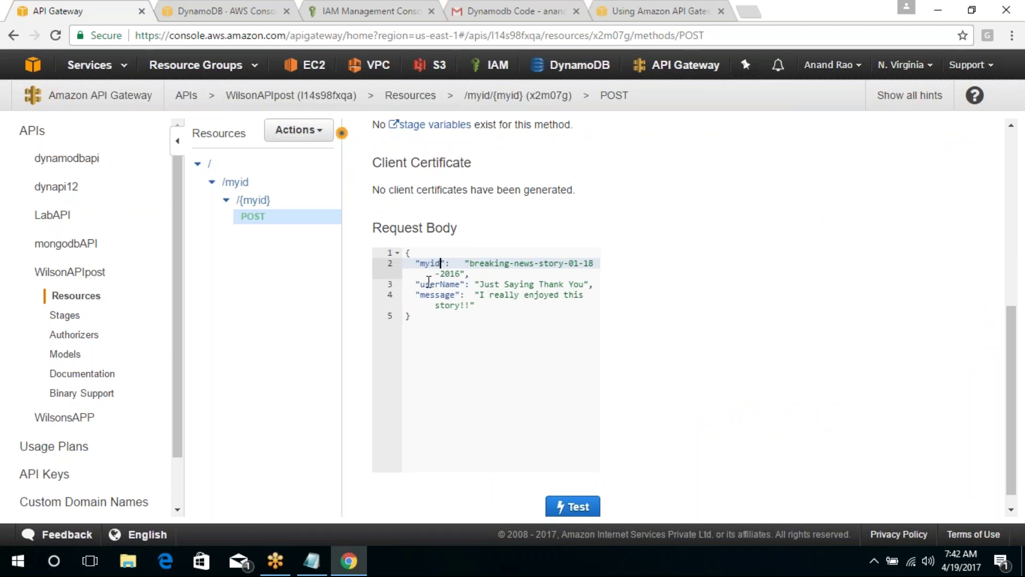
{"action": "double_click", "coordinate": [429, 283]}
{"action": "type", "text": "notes"}
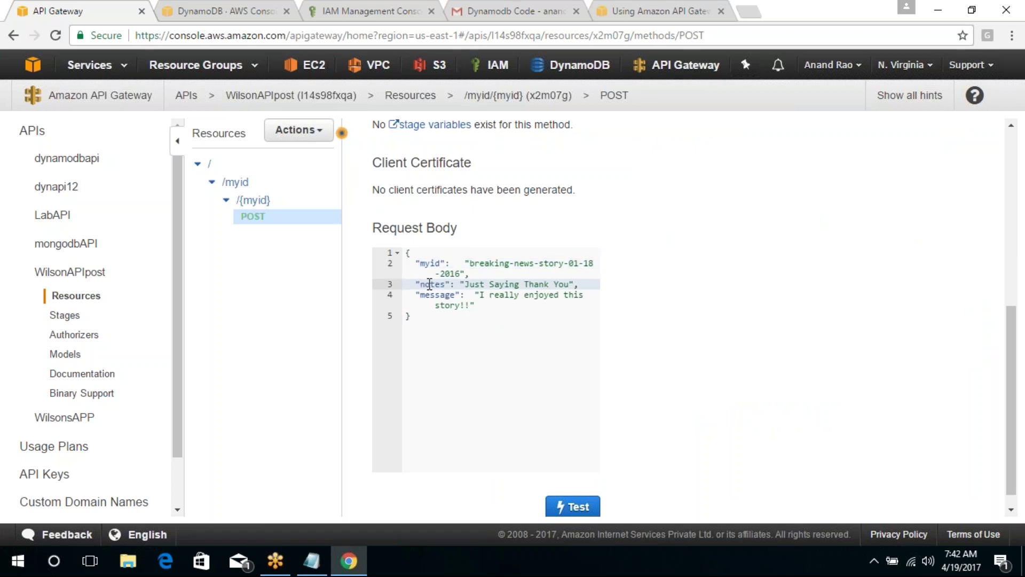
{"action": "double_click", "coordinate": [431, 295]}
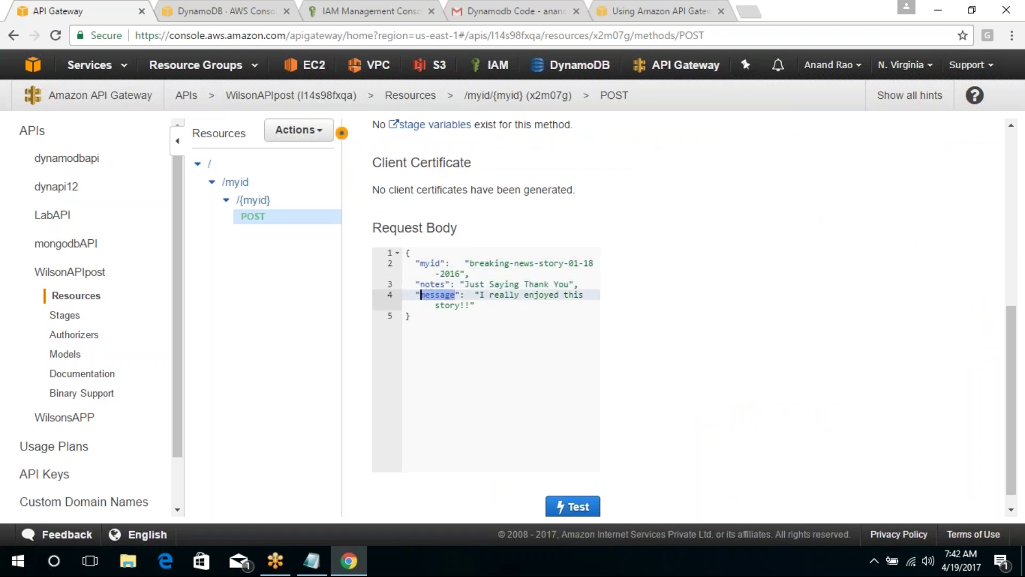
{"action": "left_click", "coordinate": [353, 7]}
{"action": "left_click", "coordinate": [240, 7]}
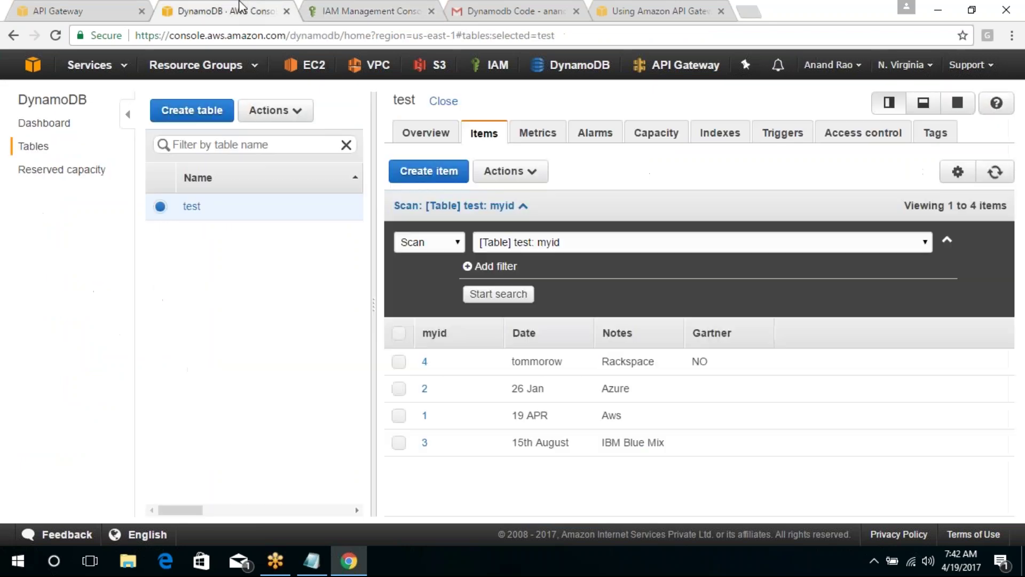
{"action": "left_click", "coordinate": [35, 9]}
{"action": "type", "text": "date\": \"I really enjoyed this story!!\""}
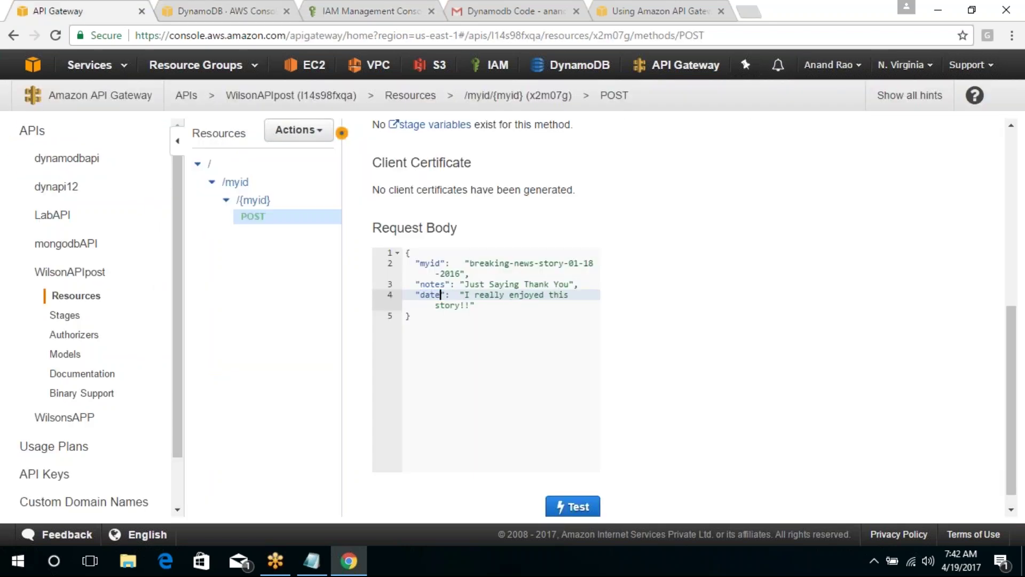
Replace the "myid" value in the test request body with "5".
{"action": "left_click", "coordinate": [470, 264]}
{"action": "left_click_drag", "start_coordinate": [470, 264], "coordinate": [463, 273]}
{"action": "key", "text": "BackSpace"}
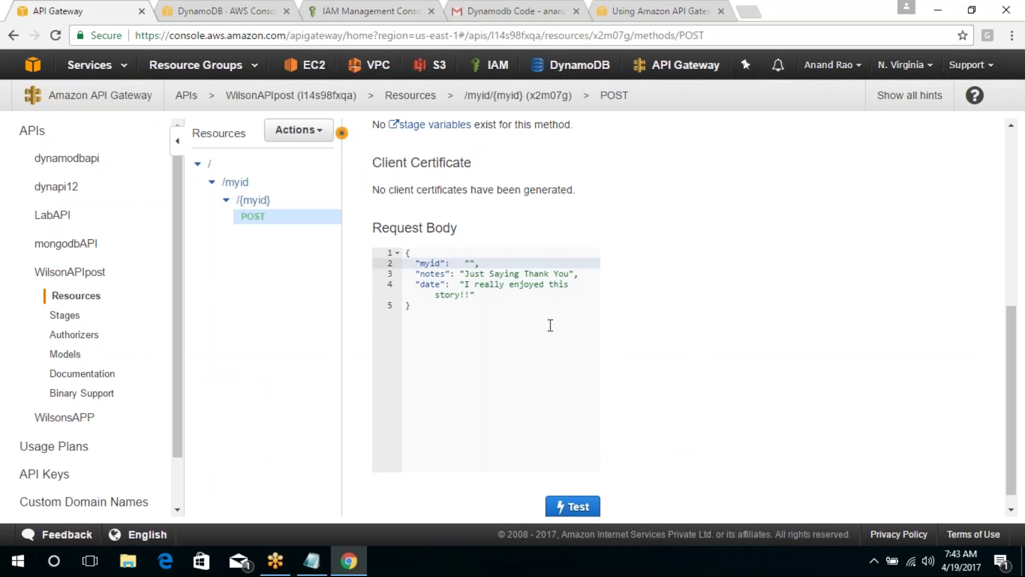
{"action": "type", "text": "5"}
{"action": "key", "text": "Down"}
{"action": "key", "text": "Down"}
{"action": "key", "text": "Down"}
{"action": "key", "text": "Down"}
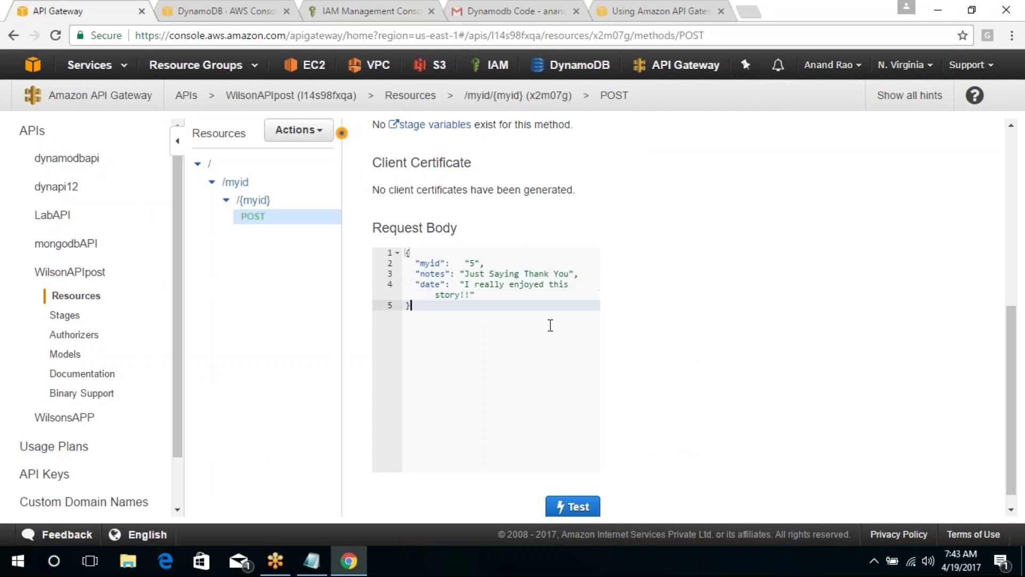
Run the POST method test with the edited request body and check the response body.
{"action": "mouse_move", "coordinate": [1007, 394]}
{"action": "left_mouse_down"}
{"action": "mouse_move", "coordinate": [1009, 383]}
{"action": "mouse_move", "coordinate": [1009, 401]}
{"action": "left_mouse_up"}
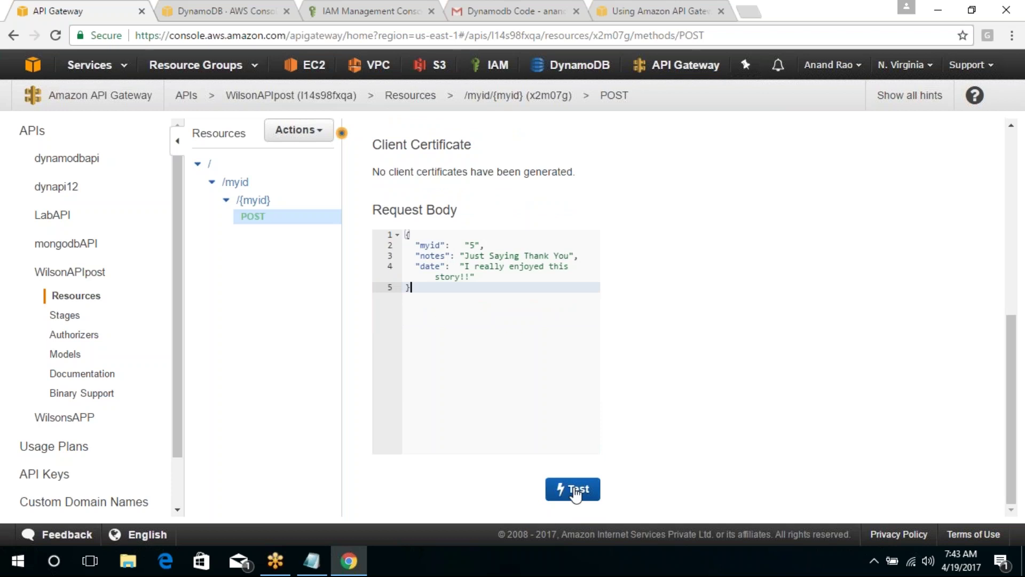
{"action": "left_click", "coordinate": [576, 492]}
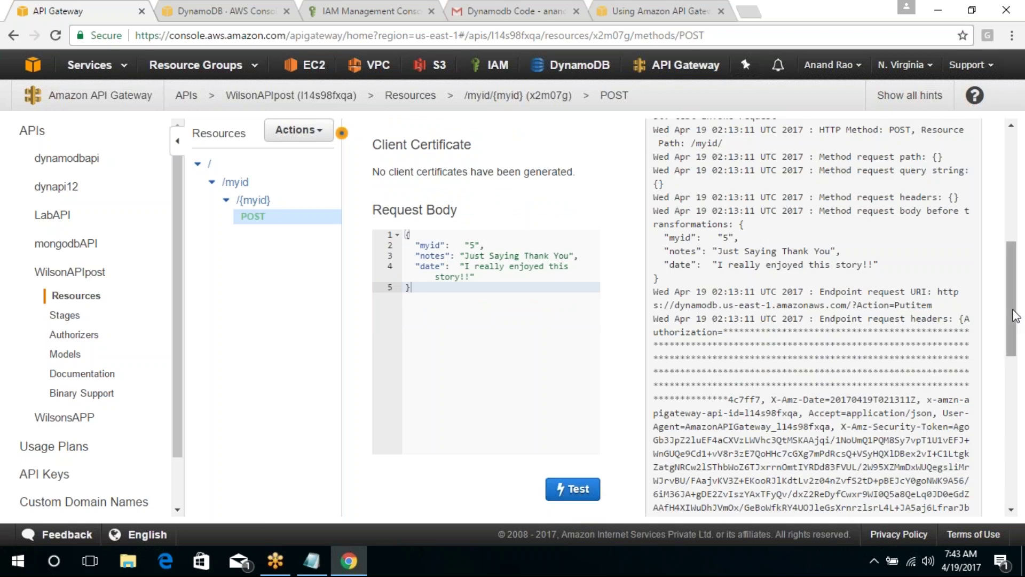
{"action": "left_click_drag", "start_coordinate": [1017, 316], "coordinate": [1019, 234]}
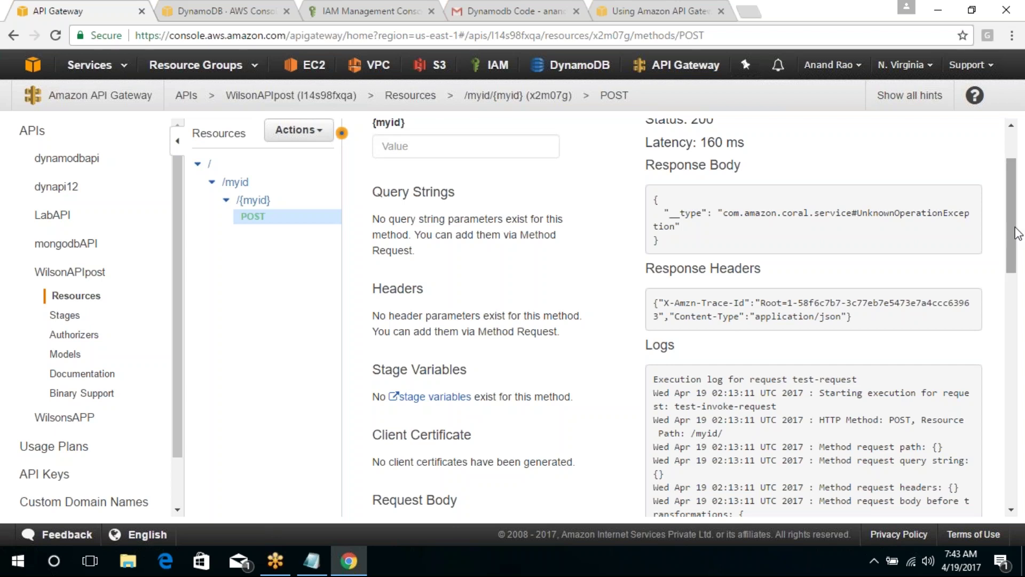
Look through the AWS blog article's GET method setup and mapping template sections for how the path parameter is tested.
{"action": "key", "text": "ctrl+9"}
{"action": "left_click", "coordinate": [709, 245]}
{"action": "scroll", "coordinate": [710, 246], "scroll_direction": "down", "scroll_amount": 8}
{"action": "scroll", "coordinate": [710, 247], "scroll_direction": "down", "scroll_amount": 15}
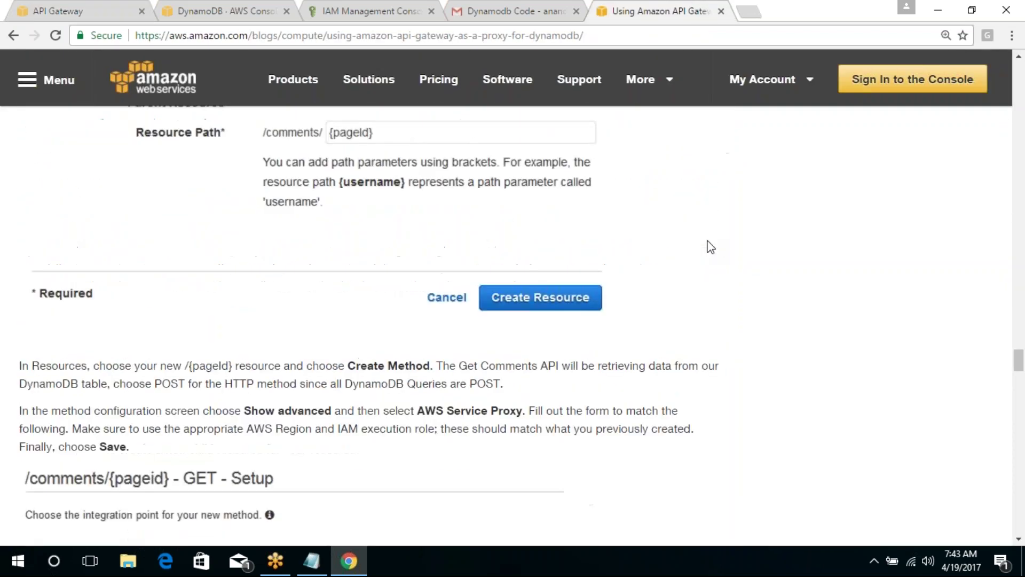
{"action": "scroll", "coordinate": [711, 246], "scroll_direction": "down", "scroll_amount": 8}
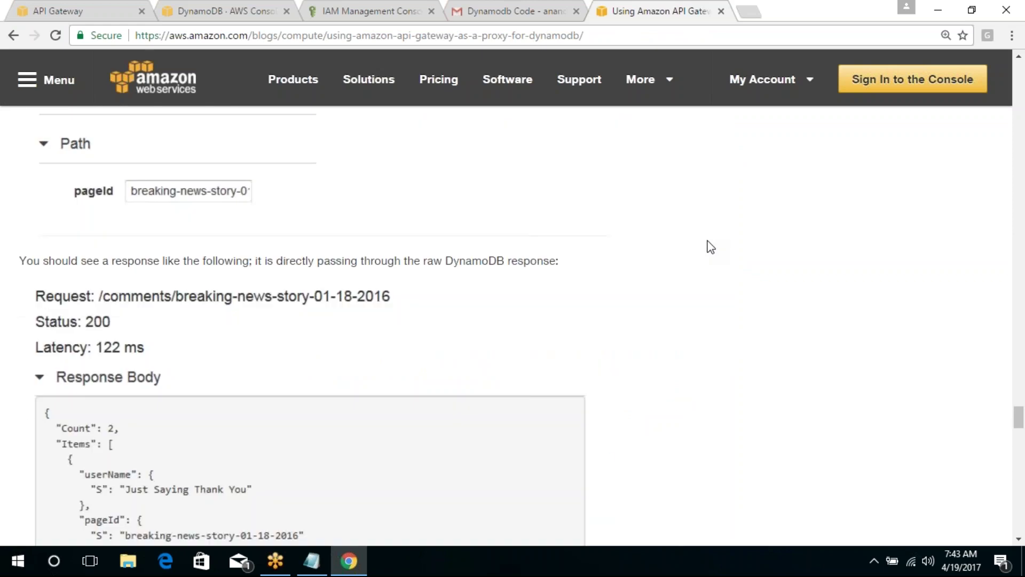
{"action": "scroll", "coordinate": [711, 247], "scroll_direction": "up", "scroll_amount": 8}
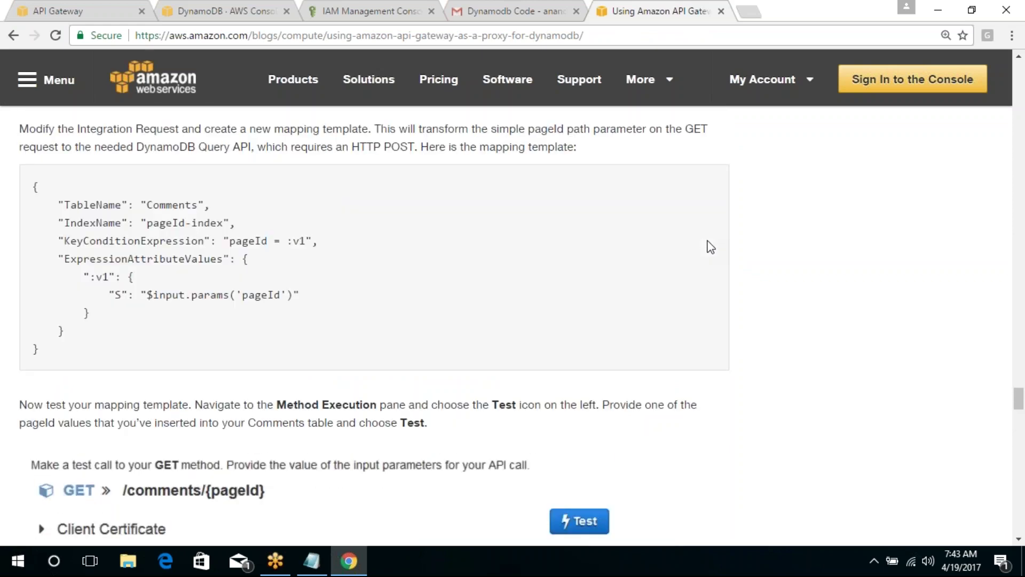
{"action": "scroll", "coordinate": [711, 247], "scroll_direction": "up", "scroll_amount": 13}
{"action": "scroll", "coordinate": [711, 246], "scroll_direction": "up", "scroll_amount": 8}
{"action": "scroll", "coordinate": [711, 247], "scroll_direction": "down", "scroll_amount": 8}
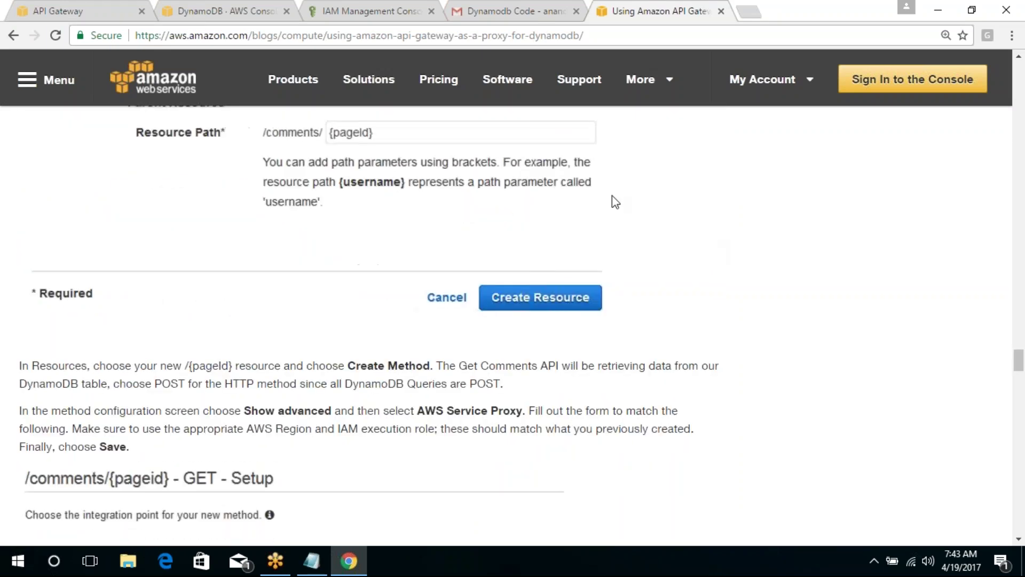
Set the {myid} path parameter to 5 in the API Gateway method test and rerun the test.
{"action": "left_click", "coordinate": [123, 9]}
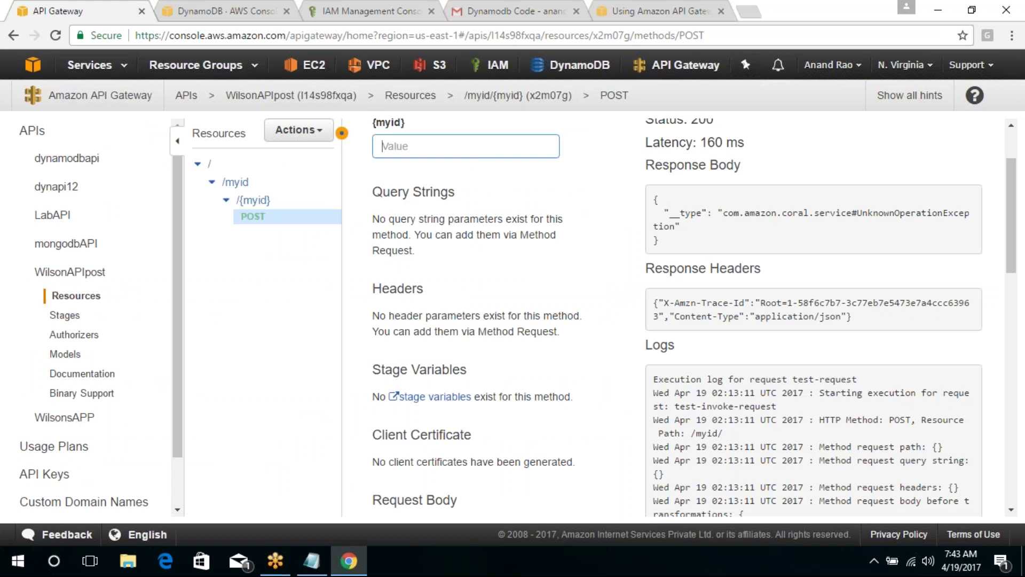
{"action": "left_click_drag", "start_coordinate": [1016, 272], "coordinate": [1015, 263]}
{"action": "type", "text": "3"}
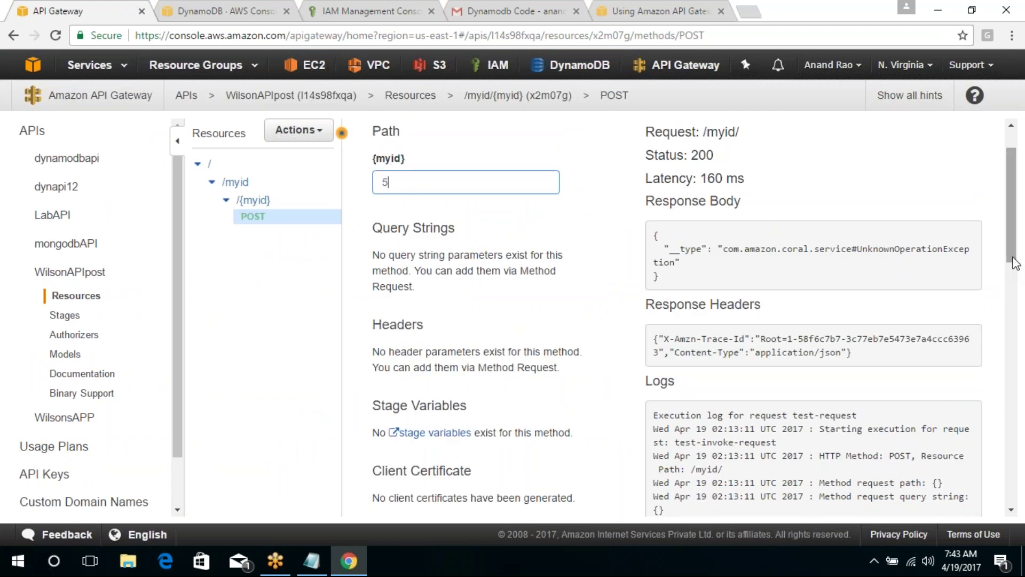
{"action": "scroll", "coordinate": [1016, 278], "scroll_direction": "down", "scroll_amount": 5}
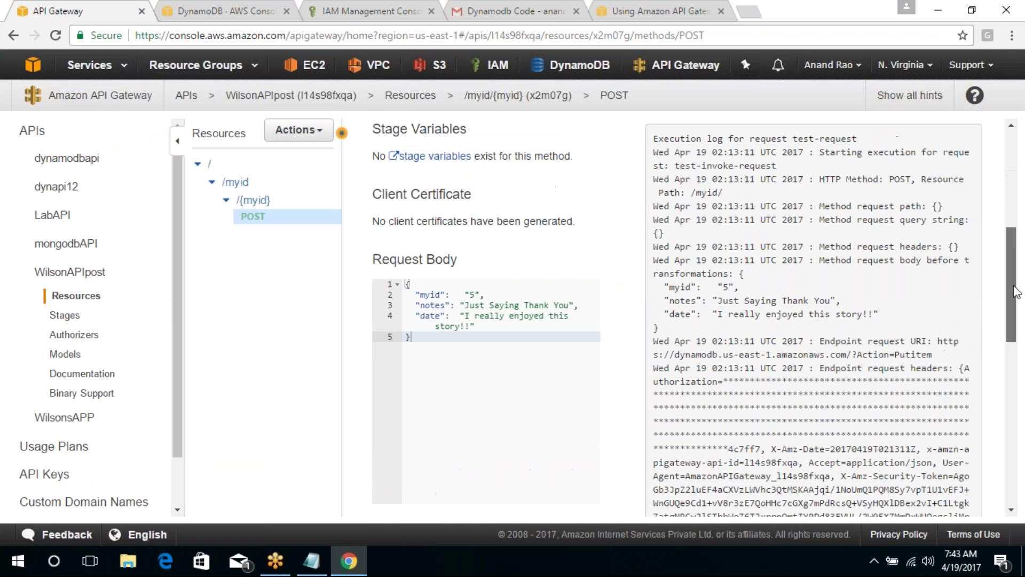
{"action": "scroll", "coordinate": [1016, 292], "scroll_direction": "down", "scroll_amount": 2}
{"action": "left_click", "coordinate": [567, 355]}
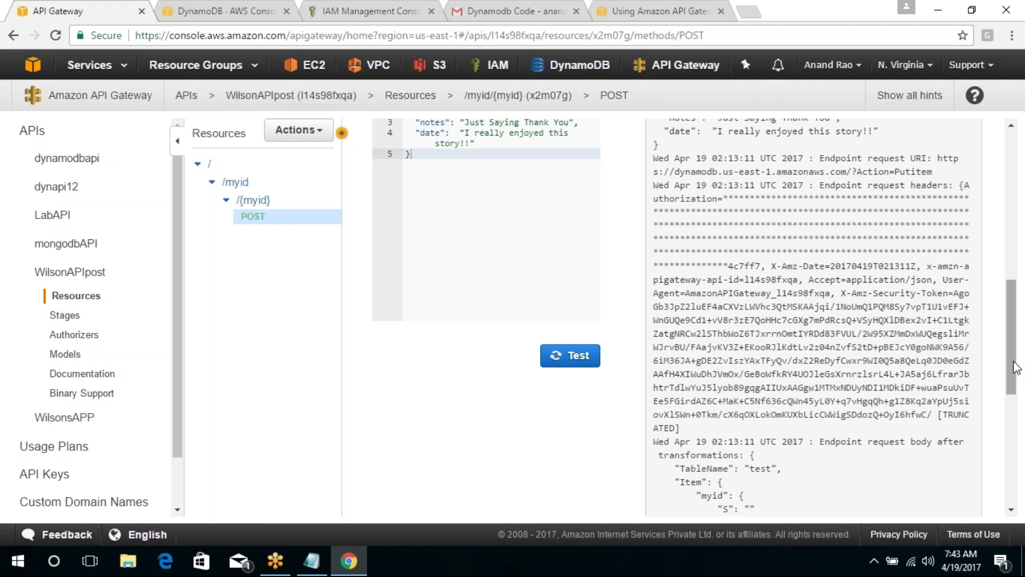
Examine the test's response body and execution log, comparing the request body before and after transformations.
{"action": "left_click_drag", "start_coordinate": [1015, 367], "coordinate": [1014, 190]}
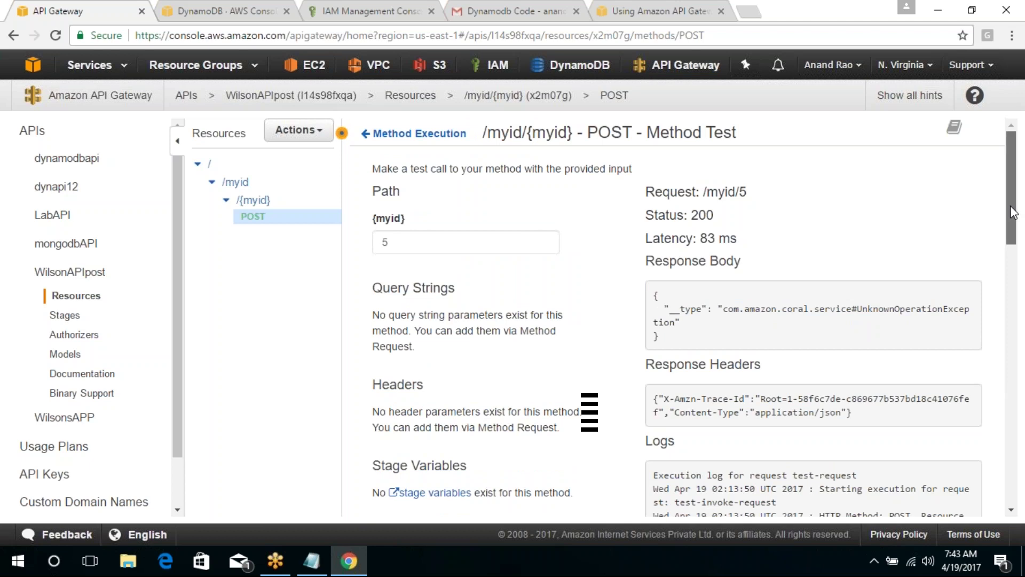
{"action": "left_click_drag", "start_coordinate": [1014, 214], "coordinate": [1017, 234]}
{"action": "left_click", "coordinate": [451, 170]}
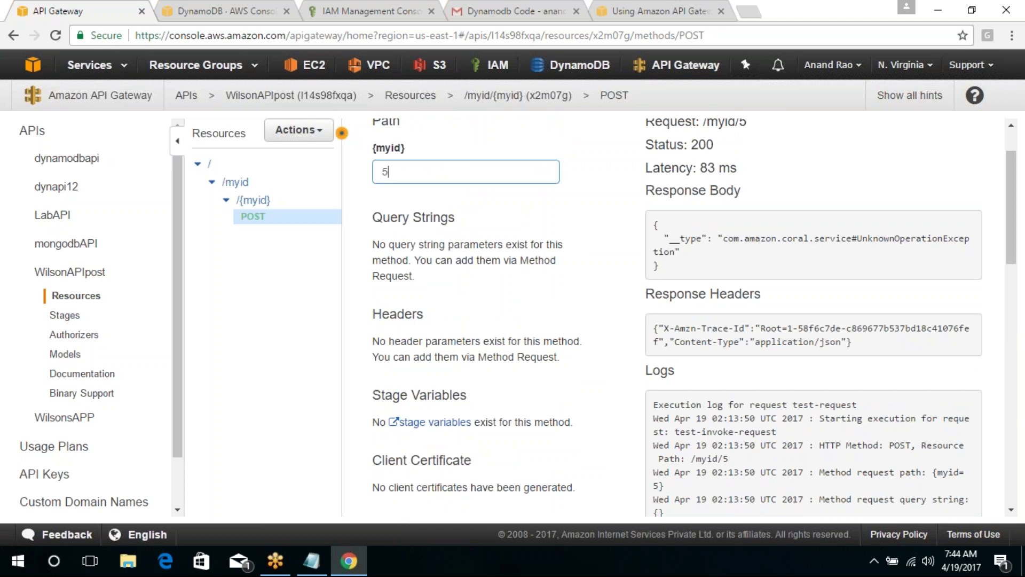
{"action": "left_click_drag", "start_coordinate": [1016, 221], "coordinate": [1018, 267]}
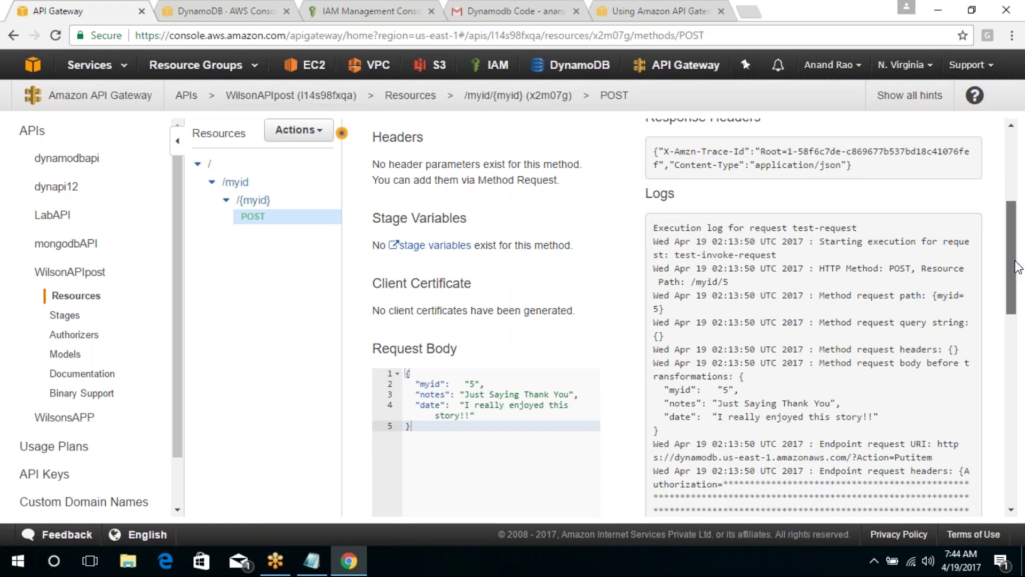
{"action": "left_click_drag", "start_coordinate": [1018, 268], "coordinate": [1015, 231]}
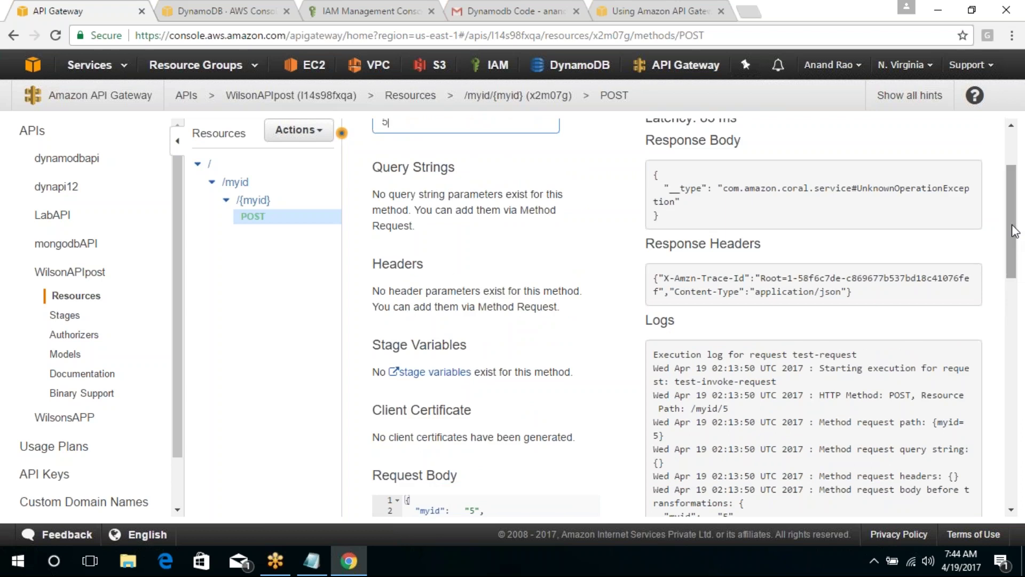
{"action": "left_click_drag", "start_coordinate": [1014, 231], "coordinate": [1015, 265]}
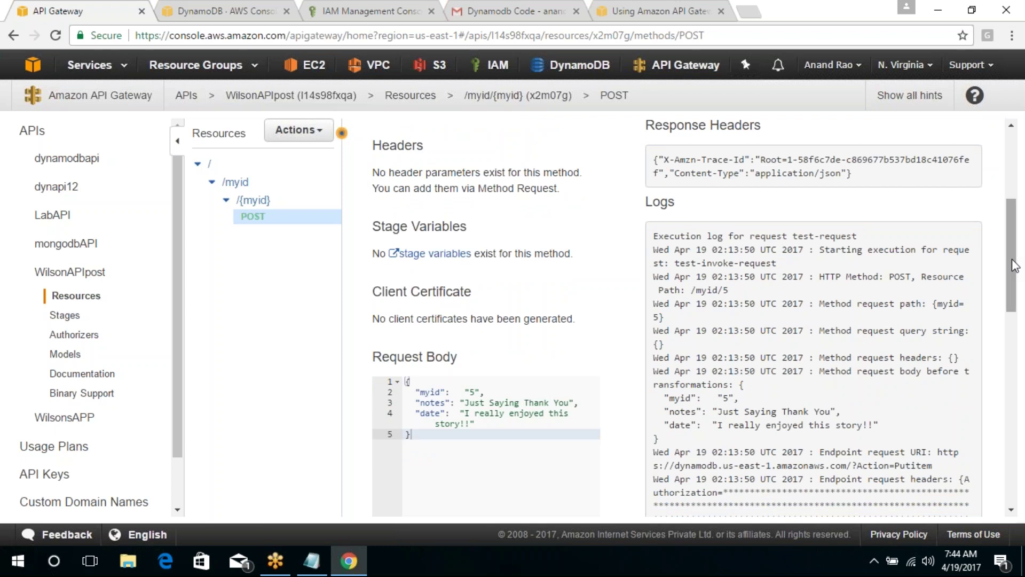
{"action": "left_click_drag", "start_coordinate": [1015, 266], "coordinate": [1017, 279]}
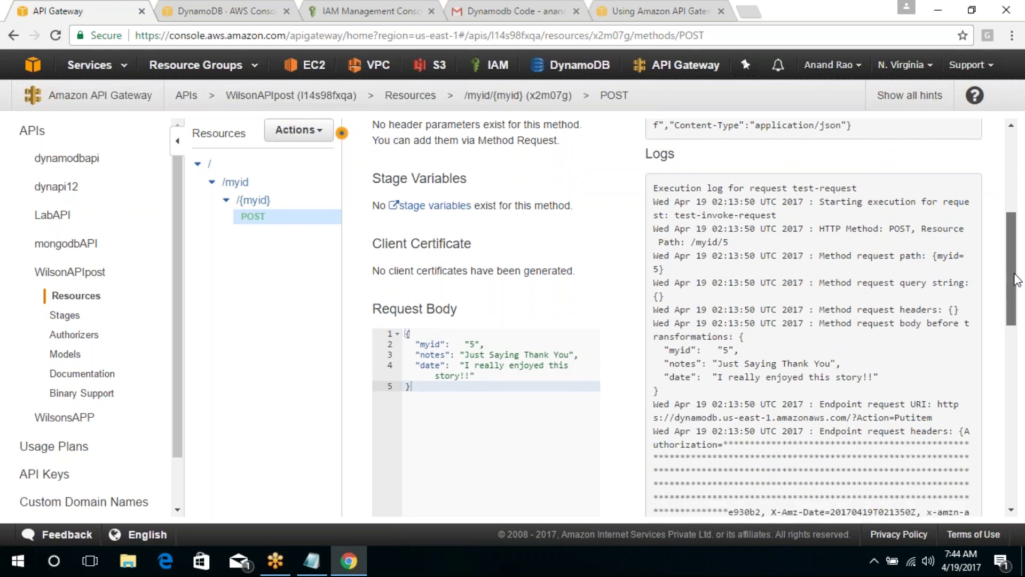
{"action": "left_click_drag", "start_coordinate": [1017, 279], "coordinate": [1024, 386]}
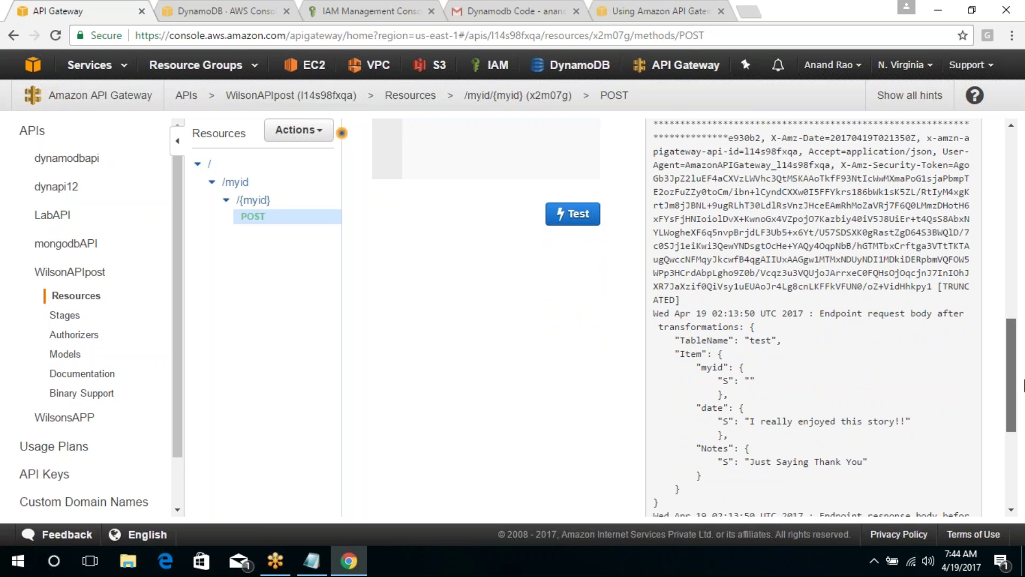
{"action": "left_click_drag", "start_coordinate": [1024, 384], "coordinate": [1024, 390]}
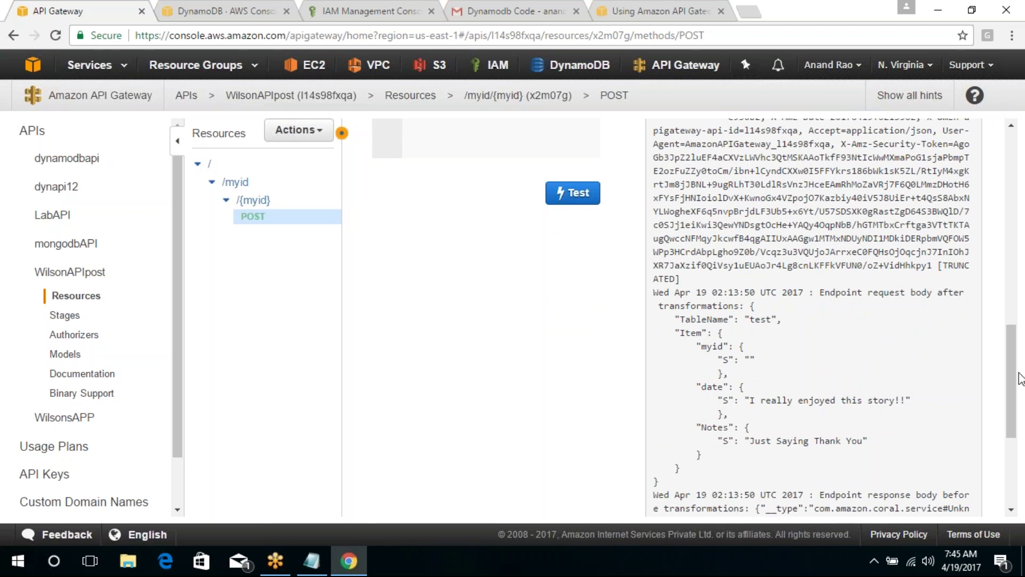
{"action": "left_click_drag", "start_coordinate": [1015, 370], "coordinate": [1023, 451]}
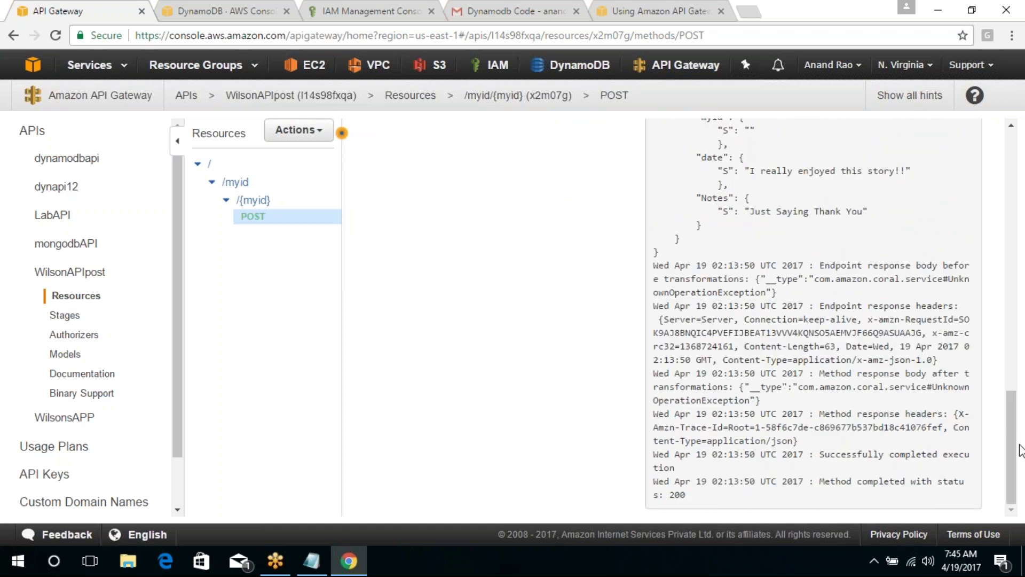
{"action": "left_click_drag", "start_coordinate": [1011, 449], "coordinate": [974, 299]}
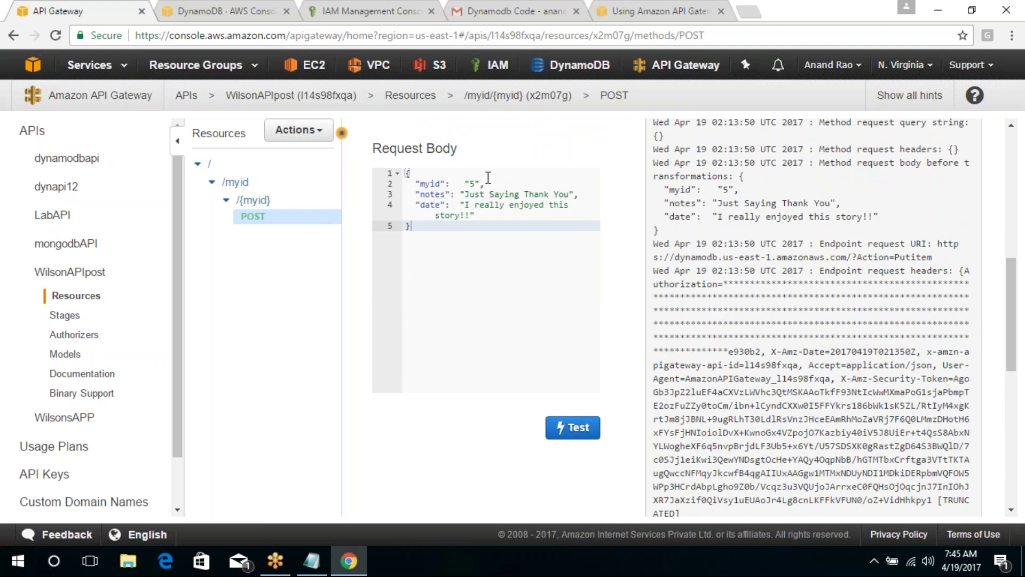
Re-enter "5" as the "myid" value in the test request body.
{"action": "left_click", "coordinate": [482, 183]}
{"action": "key", "text": "BackSpace"}
{"action": "key", "text": "Left"}
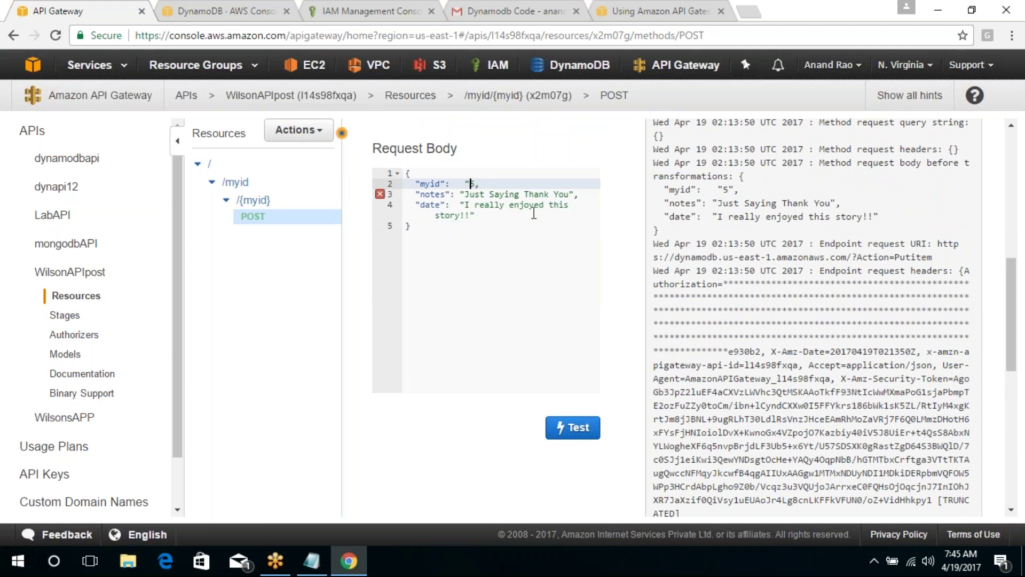
{"action": "key", "text": "BackSpace"}
{"action": "type", "text": "\"5\""}
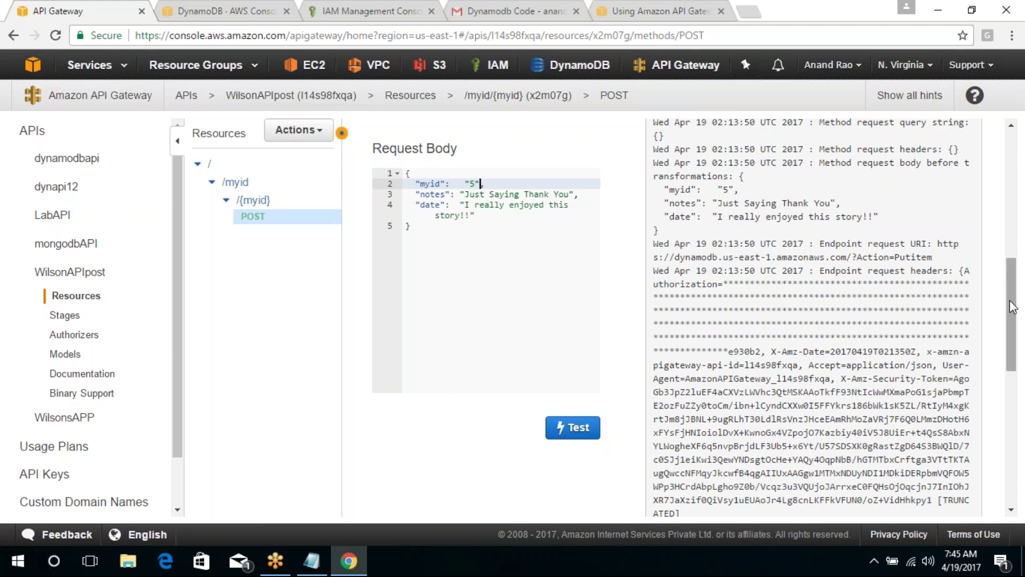
Open the POST method's integration request and inspect the "myid" expression in the application/json body mapping template.
{"action": "left_click_drag", "start_coordinate": [1013, 308], "coordinate": [1021, 168]}
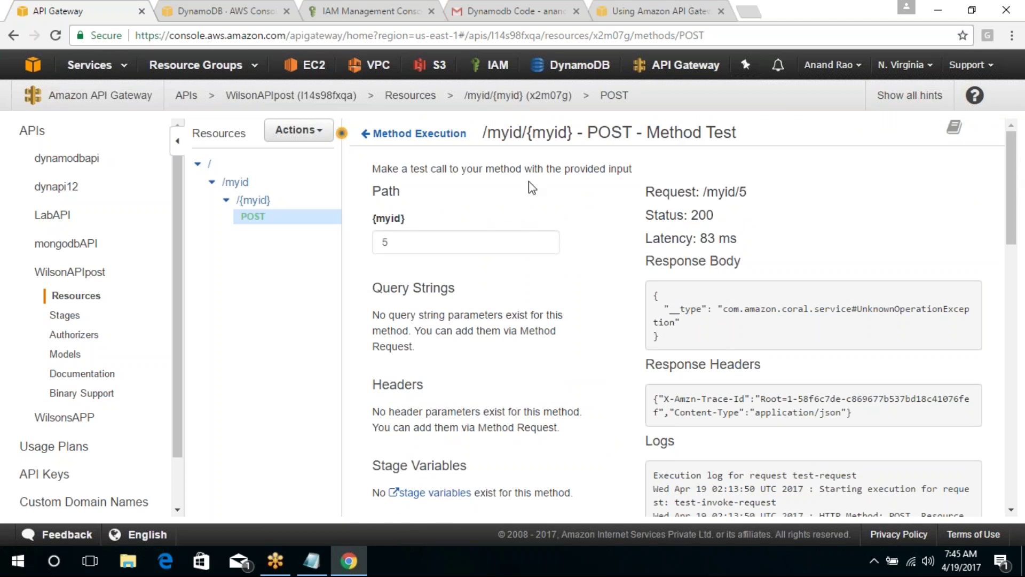
{"action": "left_click", "coordinate": [389, 133]}
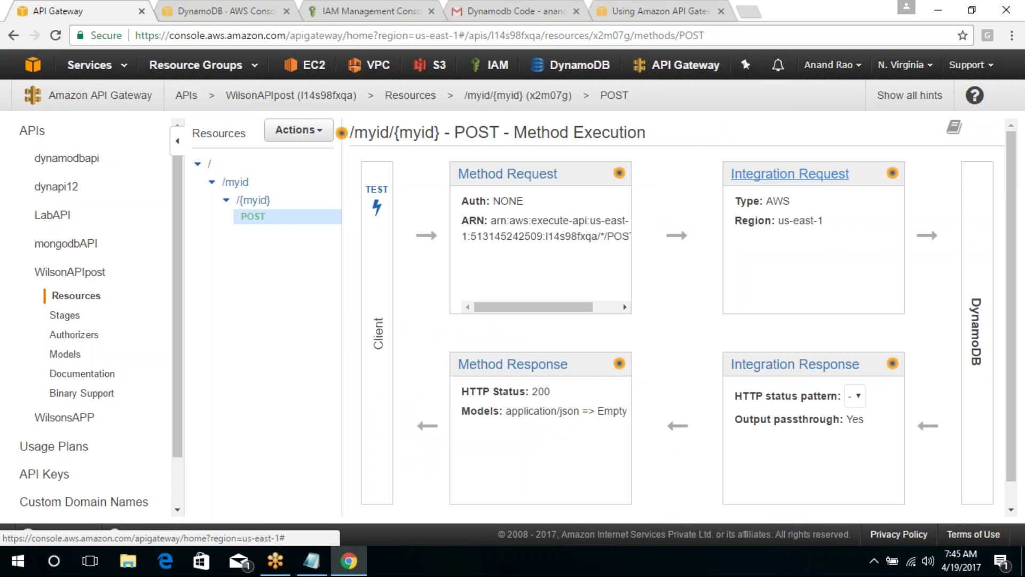
{"action": "left_click", "coordinate": [790, 174]}
{"action": "scroll", "coordinate": [1021, 178], "scroll_direction": "down", "scroll_amount": 15}
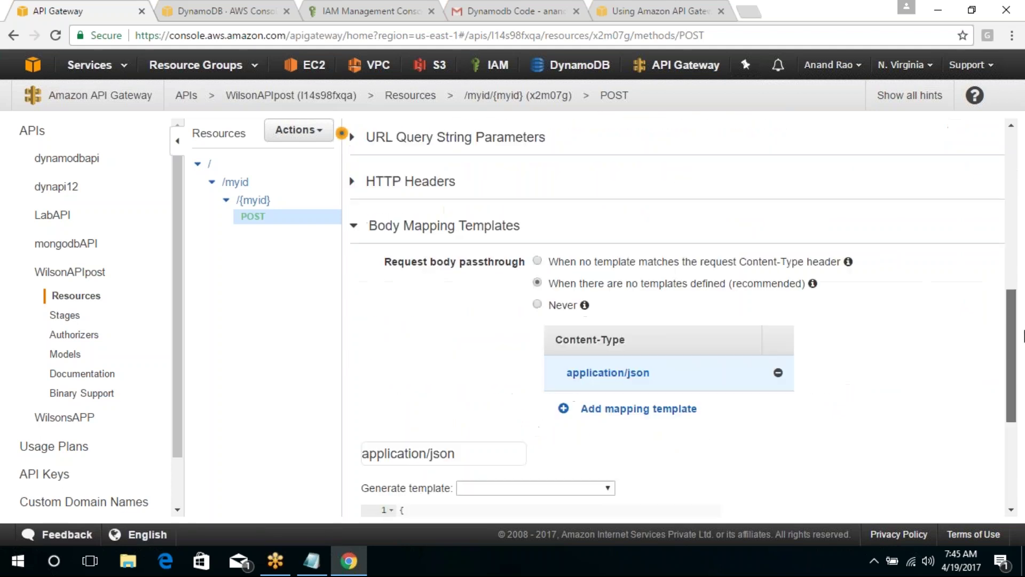
{"action": "left_click", "coordinate": [570, 409]}
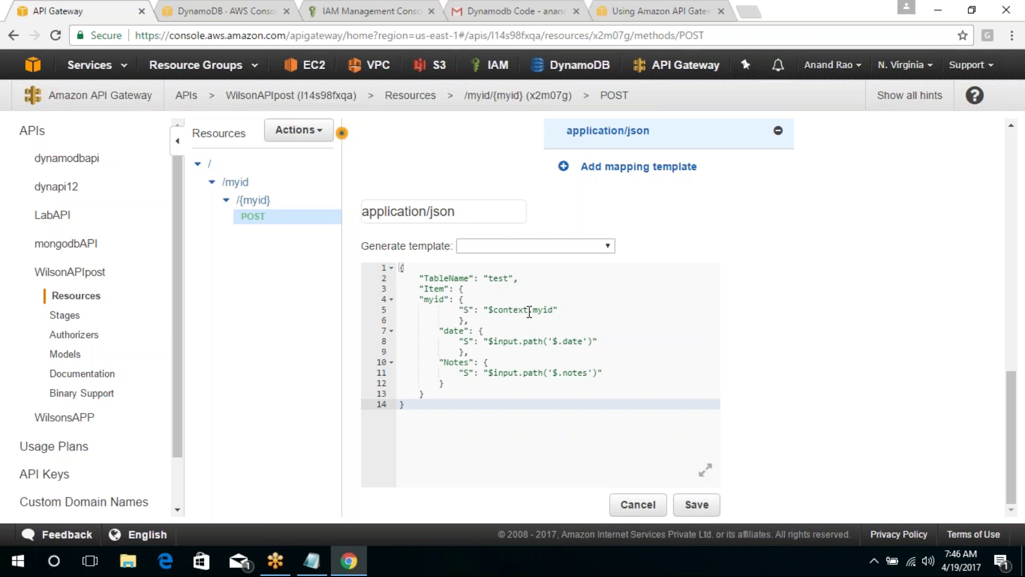
{"action": "double_click", "coordinate": [527, 310]}
{"action": "left_click", "coordinate": [518, 329]}
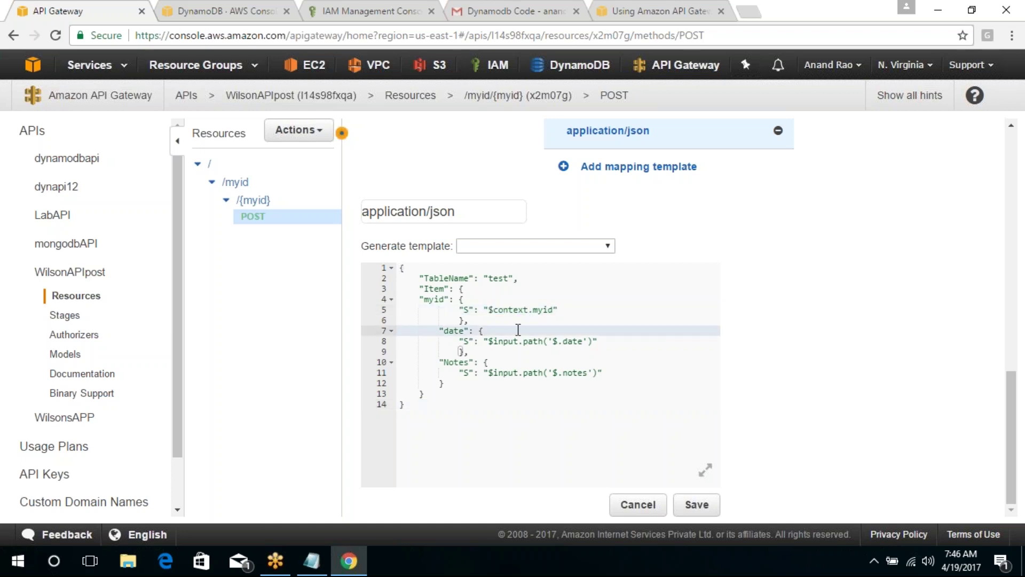
Review the POST method's PutItem integration settings and mapping template guidance in the AWS blog article.
{"action": "left_click", "coordinate": [682, 6]}
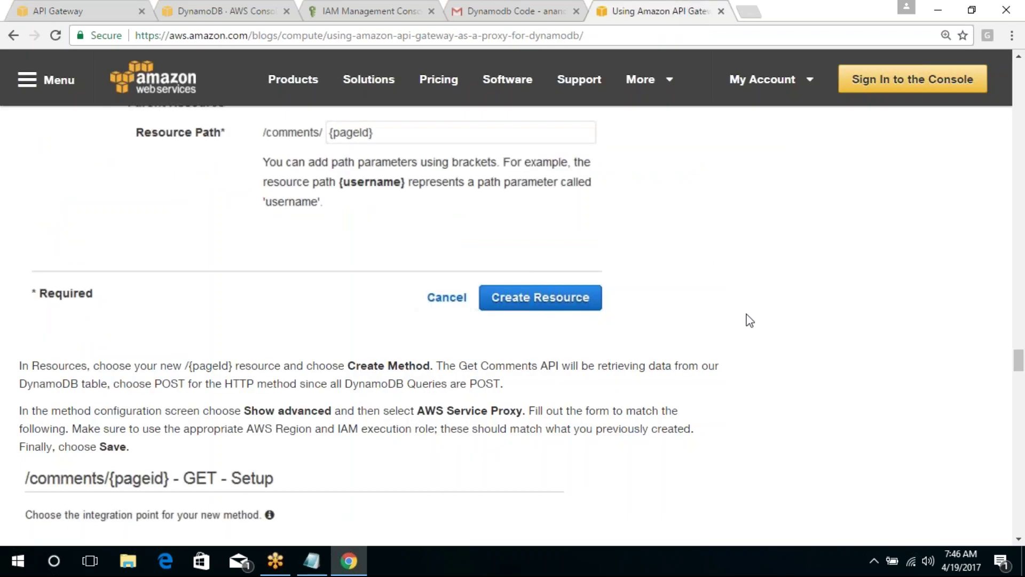
{"action": "scroll", "coordinate": [751, 320], "scroll_direction": "up", "scroll_amount": 20}
{"action": "scroll", "coordinate": [751, 320], "scroll_direction": "up", "scroll_amount": 3}
{"action": "scroll", "coordinate": [751, 320], "scroll_direction": "up", "scroll_amount": 15}
{"action": "scroll", "coordinate": [750, 320], "scroll_direction": "up", "scroll_amount": 15}
{"action": "scroll", "coordinate": [750, 320], "scroll_direction": "up", "scroll_amount": 9}
{"action": "scroll", "coordinate": [751, 320], "scroll_direction": "down", "scroll_amount": 6}
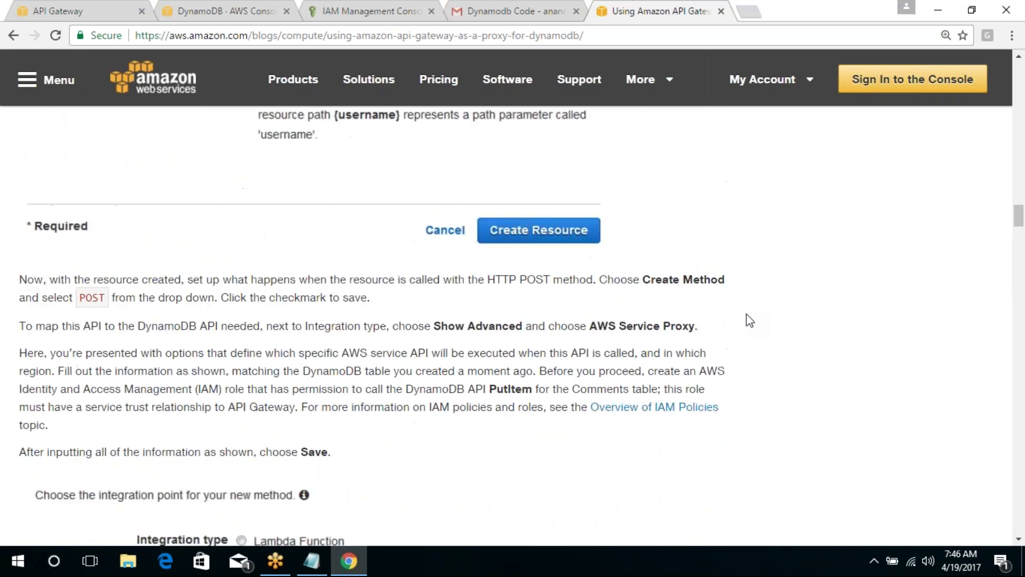
{"action": "scroll", "coordinate": [751, 321], "scroll_direction": "down", "scroll_amount": 8}
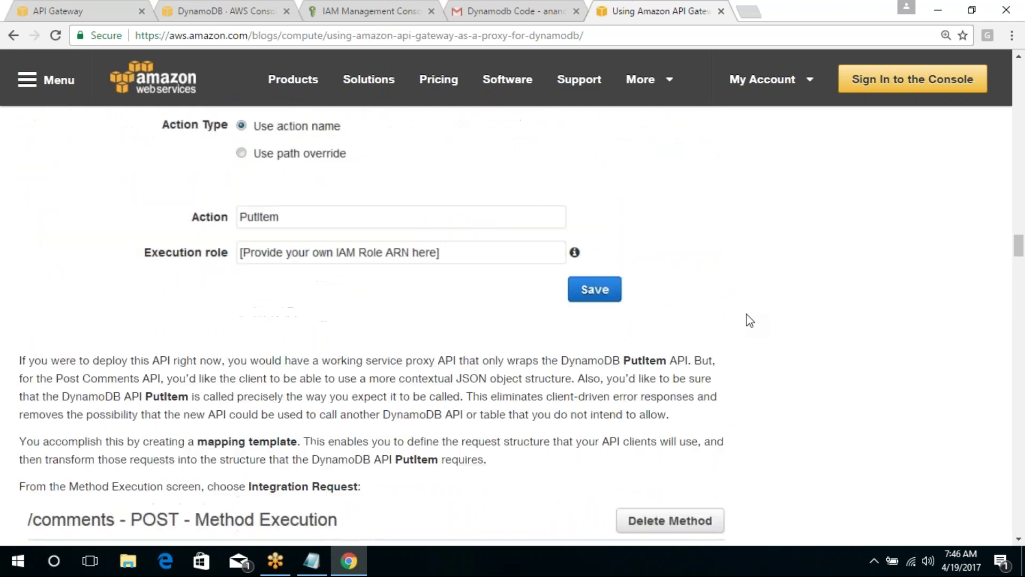
{"action": "left_click", "coordinate": [374, 35]}
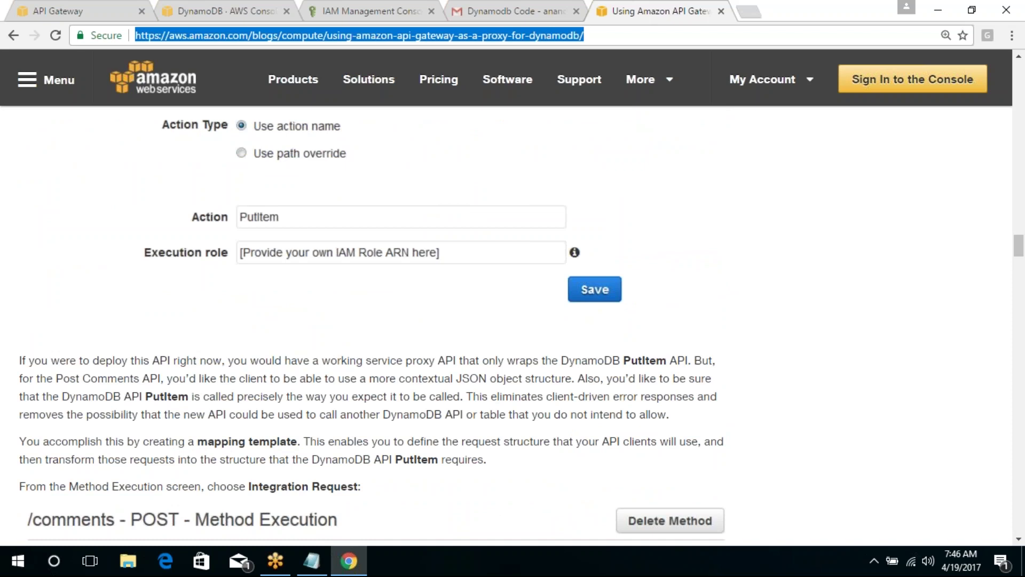
{"action": "left_click", "coordinate": [691, 300]}
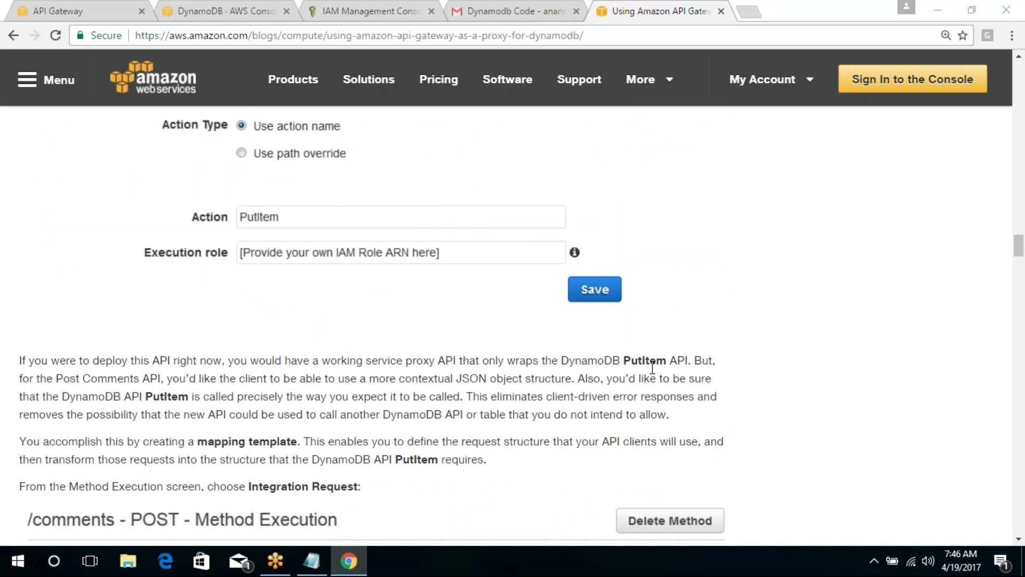
Review the AWS blog article's mapping template instructions and its example PutItem template for the Comments table.
{"action": "left_click", "coordinate": [594, 374]}
{"action": "scroll", "coordinate": [595, 374], "scroll_direction": "down", "scroll_amount": 1}
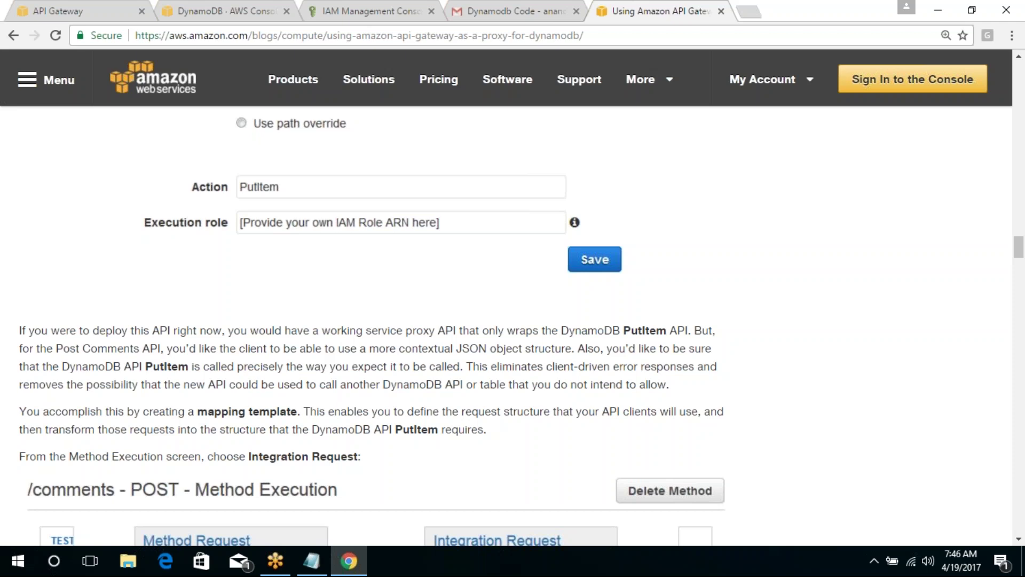
{"action": "scroll", "coordinate": [595, 374], "scroll_direction": "down", "scroll_amount": 10}
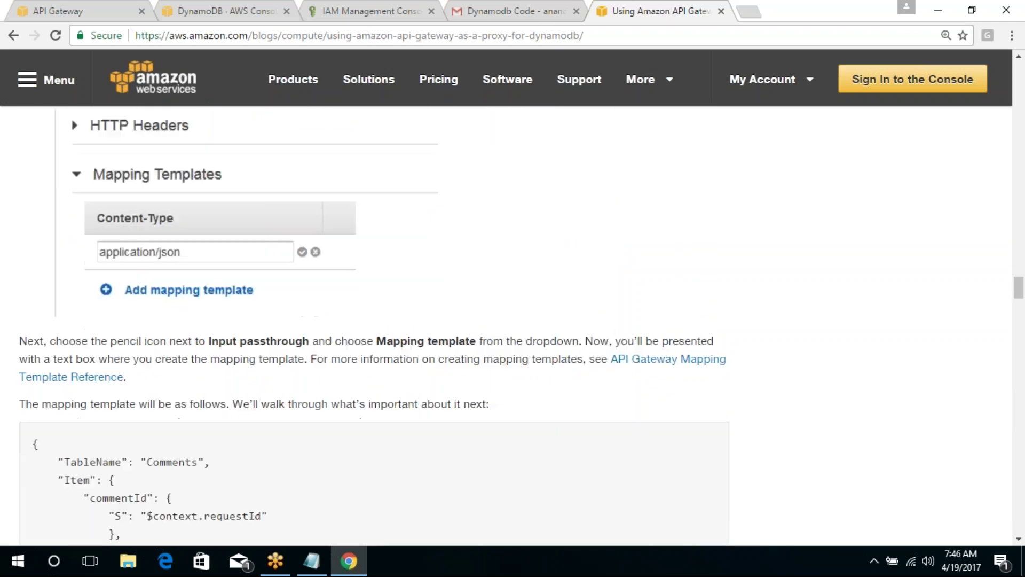
{"action": "scroll", "coordinate": [374, 321], "scroll_direction": "down", "scroll_amount": 7}
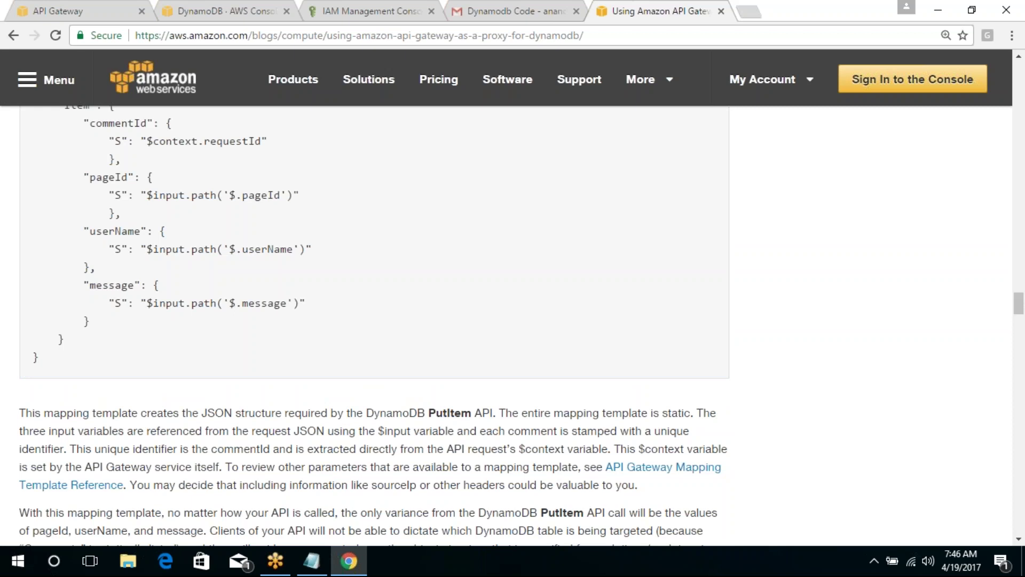
{"action": "scroll", "coordinate": [374, 321], "scroll_direction": "up", "scroll_amount": 7}
{"action": "scroll", "coordinate": [374, 321], "scroll_direction": "down", "scroll_amount": 7}
{"action": "scroll", "coordinate": [374, 321], "scroll_direction": "up", "scroll_amount": 7}
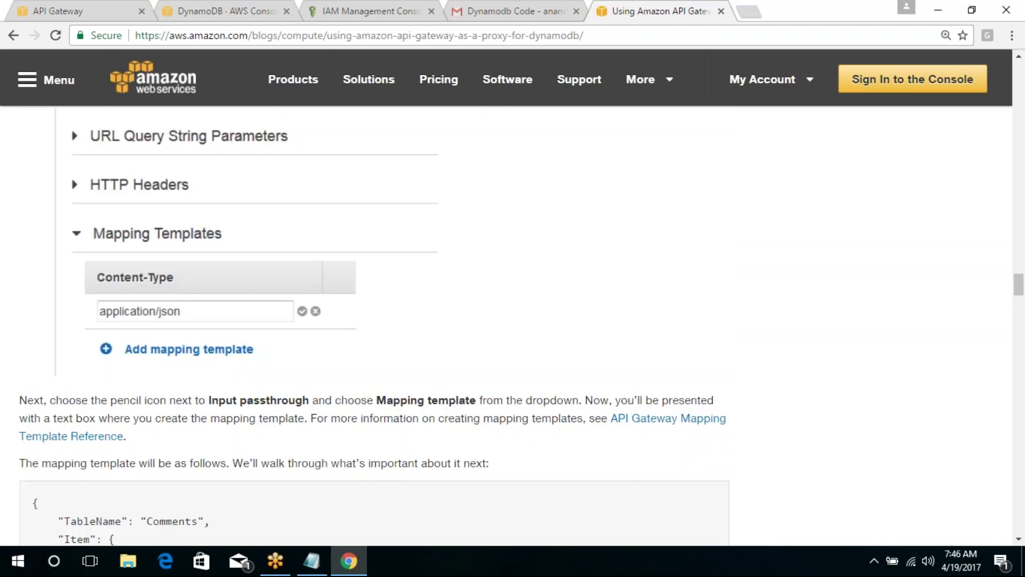
{"action": "scroll", "coordinate": [374, 321], "scroll_direction": "up", "scroll_amount": 15}
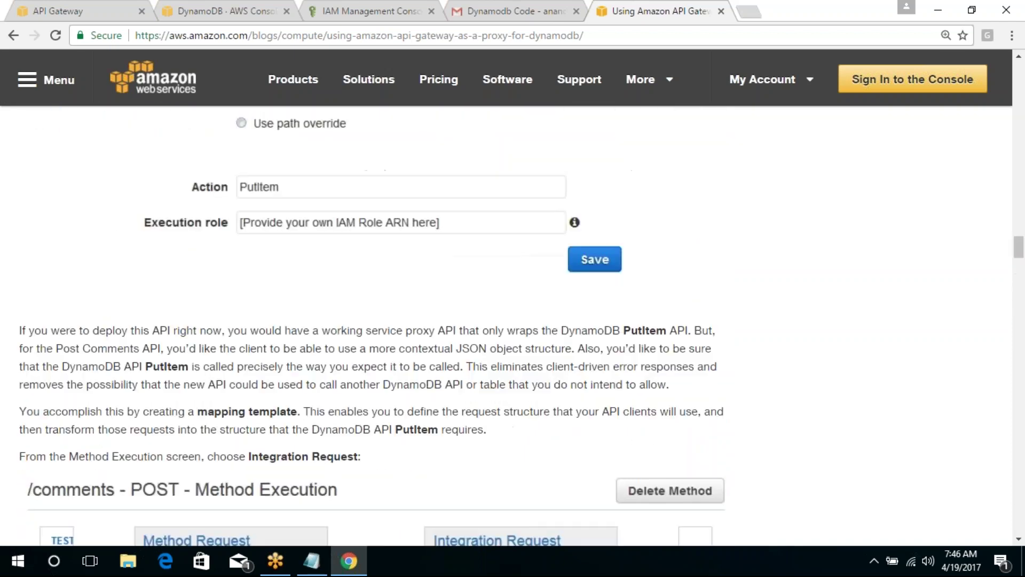
{"action": "scroll", "coordinate": [374, 320], "scroll_direction": "down", "scroll_amount": 20}
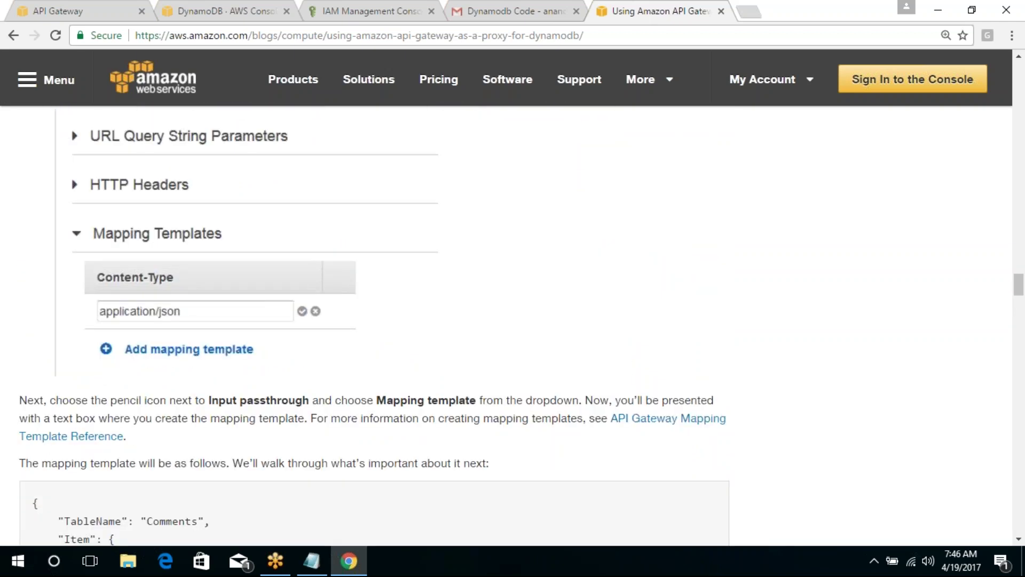
{"action": "scroll", "coordinate": [374, 320], "scroll_direction": "up", "scroll_amount": 7}
{"action": "scroll", "coordinate": [374, 321], "scroll_direction": "down", "scroll_amount": 9}
{"action": "scroll", "coordinate": [374, 320], "scroll_direction": "up", "scroll_amount": 9}
{"action": "scroll", "coordinate": [374, 321], "scroll_direction": "down", "scroll_amount": 4}
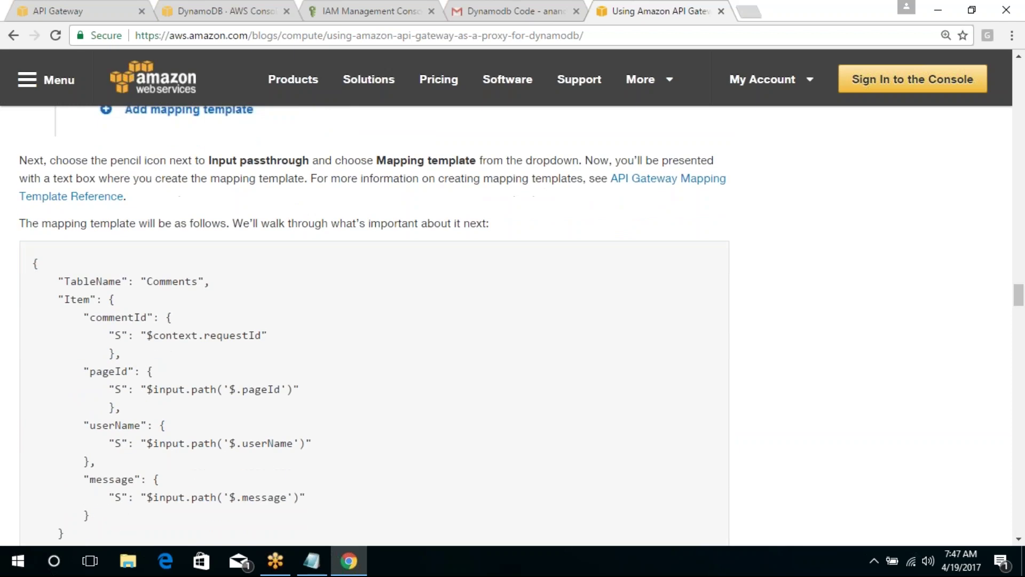
Review the article's Post Comments API definition and the DynamoDB table setup that supports it.
{"action": "scroll", "coordinate": [374, 326], "scroll_direction": "up", "scroll_amount": 20}
{"action": "scroll", "coordinate": [373, 325], "scroll_direction": "up", "scroll_amount": 20}
{"action": "scroll", "coordinate": [374, 325], "scroll_direction": "down", "scroll_amount": 8}
{"action": "scroll", "coordinate": [374, 326], "scroll_direction": "up", "scroll_amount": 20}
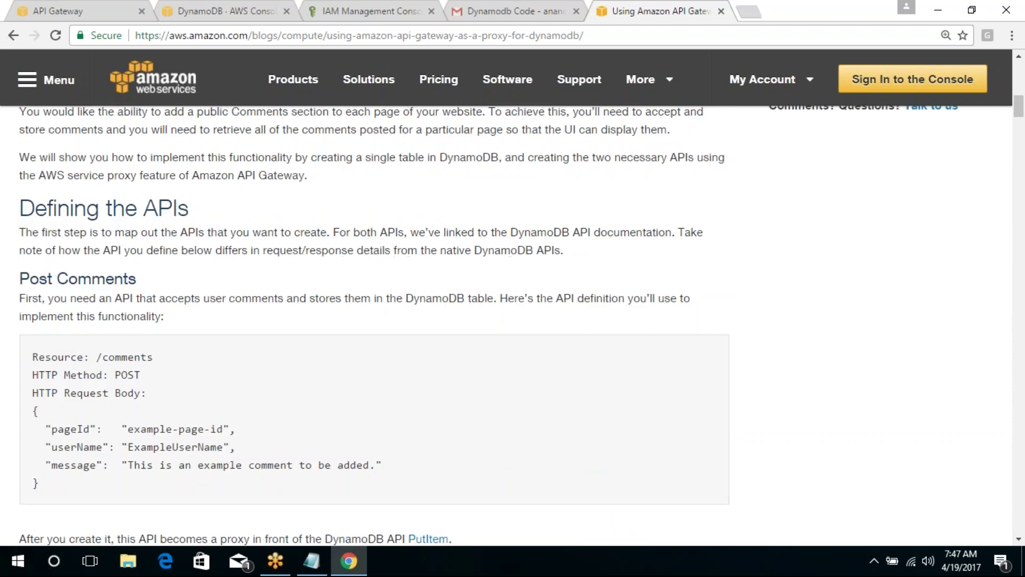
{"action": "scroll", "coordinate": [374, 326], "scroll_direction": "up", "scroll_amount": 10}
{"action": "scroll", "coordinate": [374, 326], "scroll_direction": "down", "scroll_amount": 10}
{"action": "scroll", "coordinate": [374, 326], "scroll_direction": "down", "scroll_amount": 8}
{"action": "scroll", "coordinate": [374, 326], "scroll_direction": "down", "scroll_amount": 8}
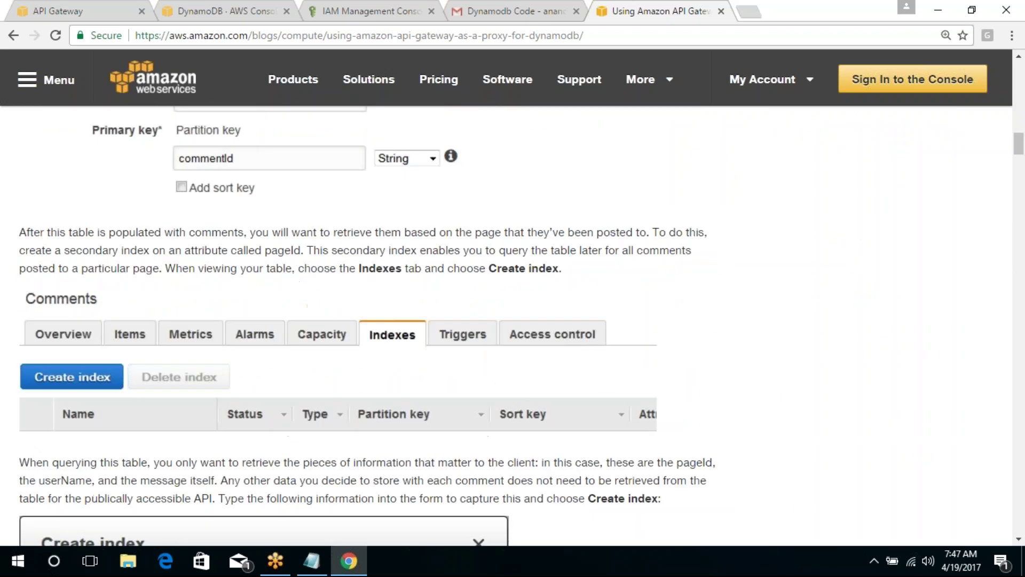
{"action": "scroll", "coordinate": [373, 326], "scroll_direction": "down", "scroll_amount": 8}
{"action": "scroll", "coordinate": [374, 326], "scroll_direction": "up", "scroll_amount": 20}
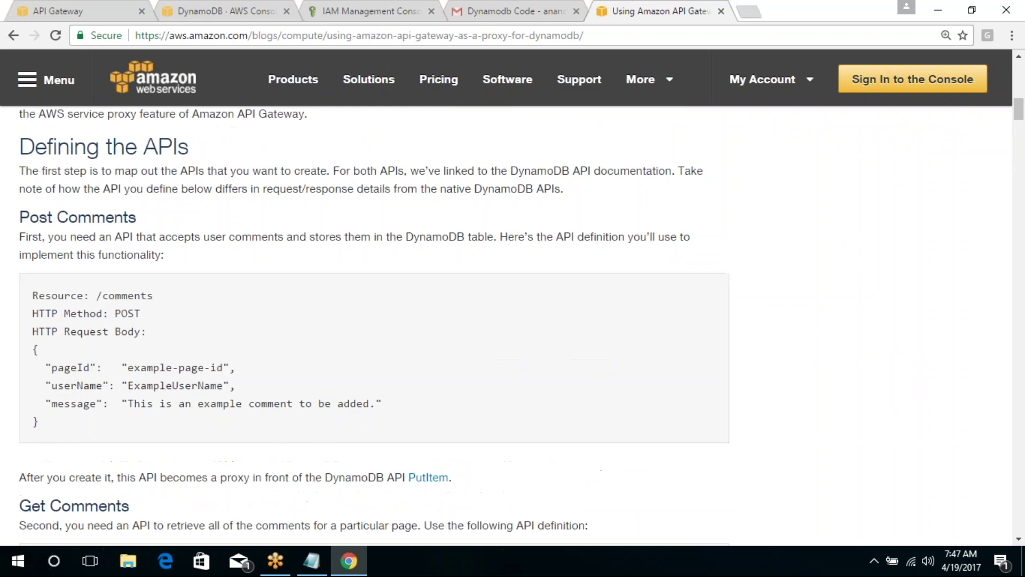
{"action": "scroll", "coordinate": [374, 326], "scroll_direction": "down", "scroll_amount": 16}
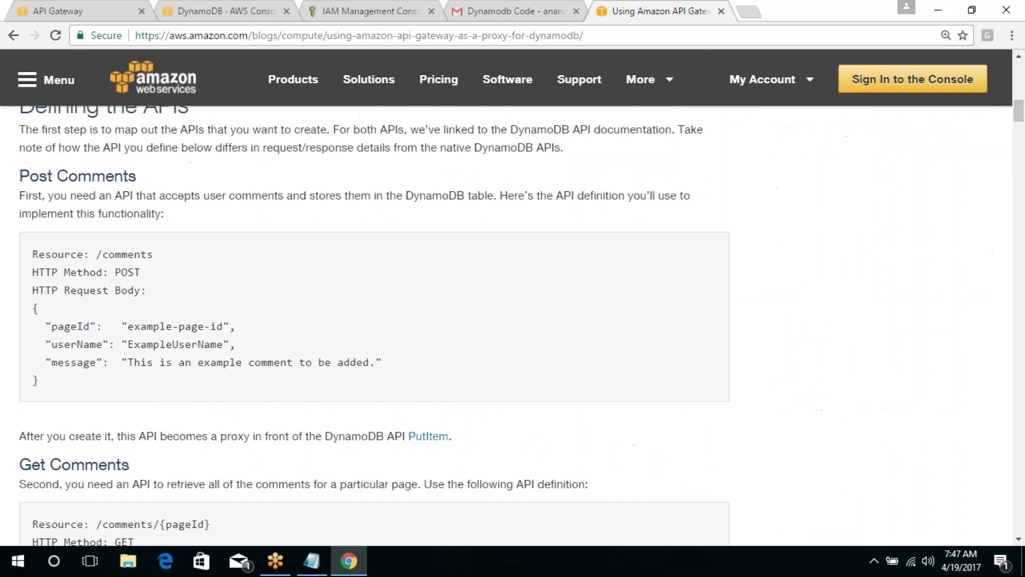
Examine the article's example settings for creating the pageId secondary index on the Comments table.
{"action": "scroll", "coordinate": [374, 326], "scroll_direction": "down", "scroll_amount": 8}
{"action": "scroll", "coordinate": [374, 326], "scroll_direction": "up", "scroll_amount": 8}
{"action": "scroll", "coordinate": [374, 326], "scroll_direction": "down", "scroll_amount": 8}
{"action": "scroll", "coordinate": [374, 326], "scroll_direction": "up", "scroll_amount": 2}
{"action": "scroll", "coordinate": [374, 326], "scroll_direction": "down", "scroll_amount": 8}
{"action": "scroll", "coordinate": [374, 326], "scroll_direction": "down", "scroll_amount": 1}
{"action": "scroll", "coordinate": [374, 326], "scroll_direction": "up", "scroll_amount": 1}
{"action": "scroll", "coordinate": [373, 326], "scroll_direction": "down", "scroll_amount": 2}
{"action": "scroll", "coordinate": [374, 326], "scroll_direction": "down", "scroll_amount": 5}
{"action": "scroll", "coordinate": [264, 326], "scroll_direction": "down", "scroll_amount": 1}
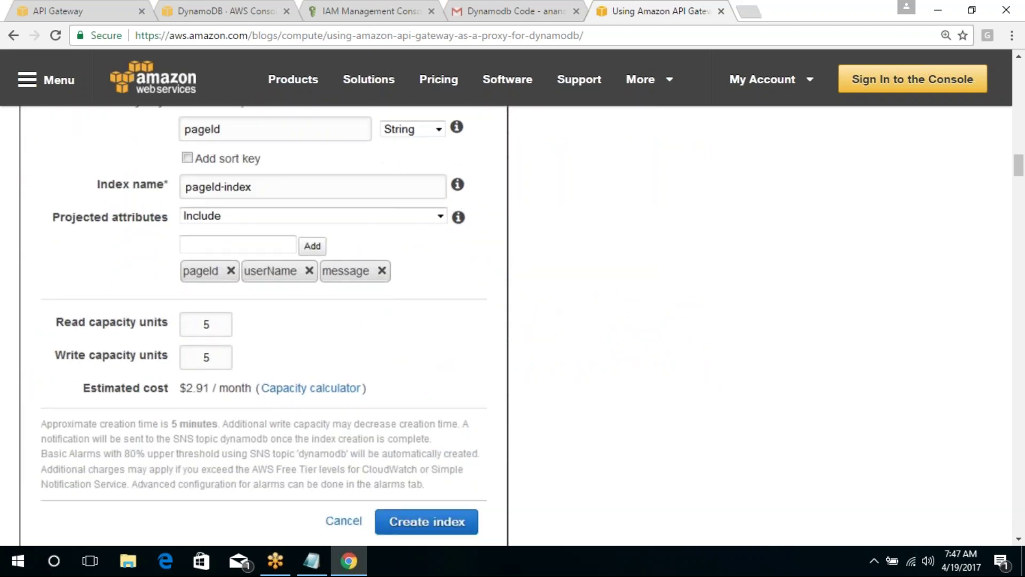
{"action": "scroll", "coordinate": [374, 326], "scroll_direction": "up", "scroll_amount": 2}
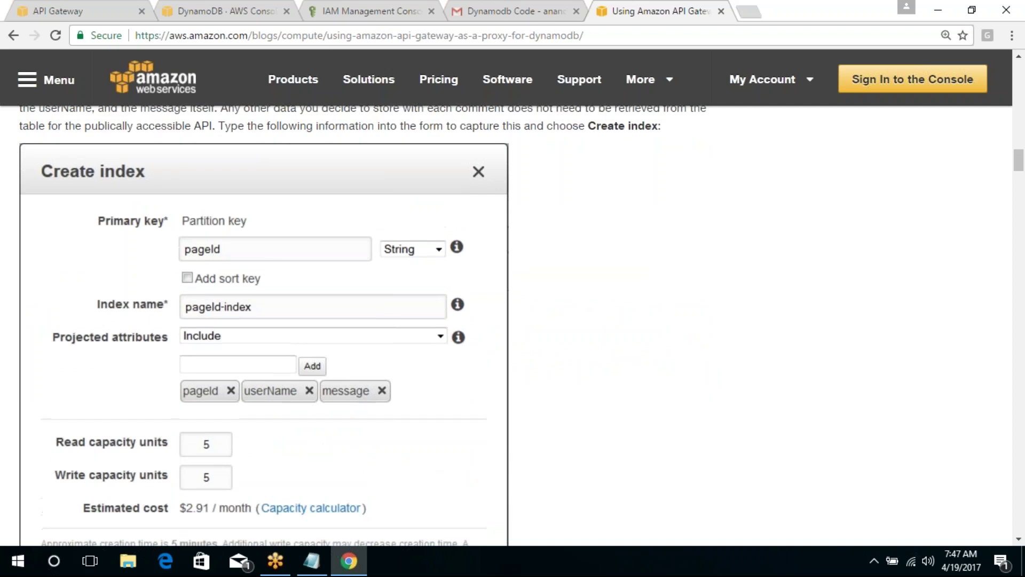
{"action": "scroll", "coordinate": [374, 326], "scroll_direction": "up", "scroll_amount": 1}
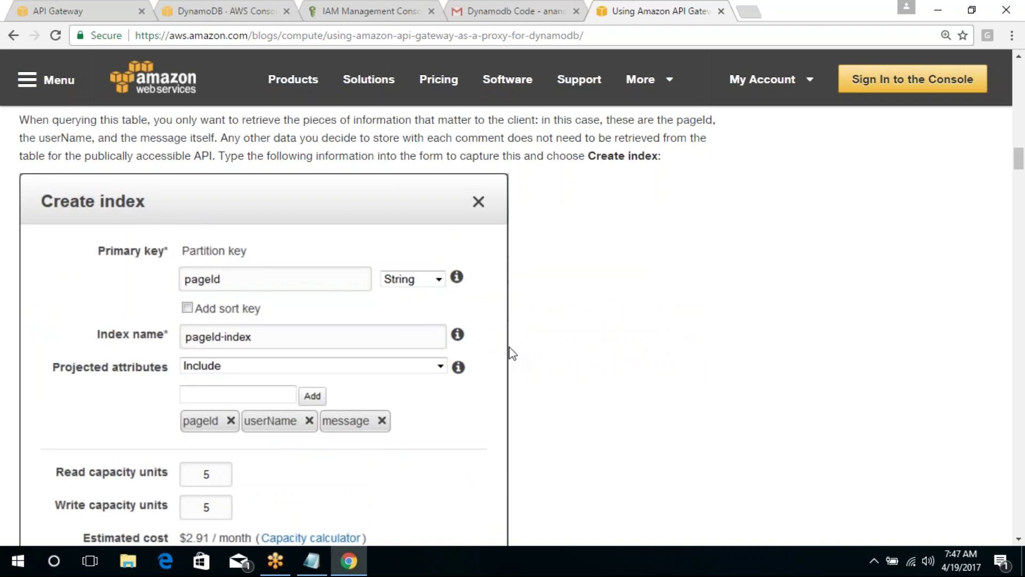
{"action": "scroll", "coordinate": [511, 353], "scroll_direction": "down", "scroll_amount": 2}
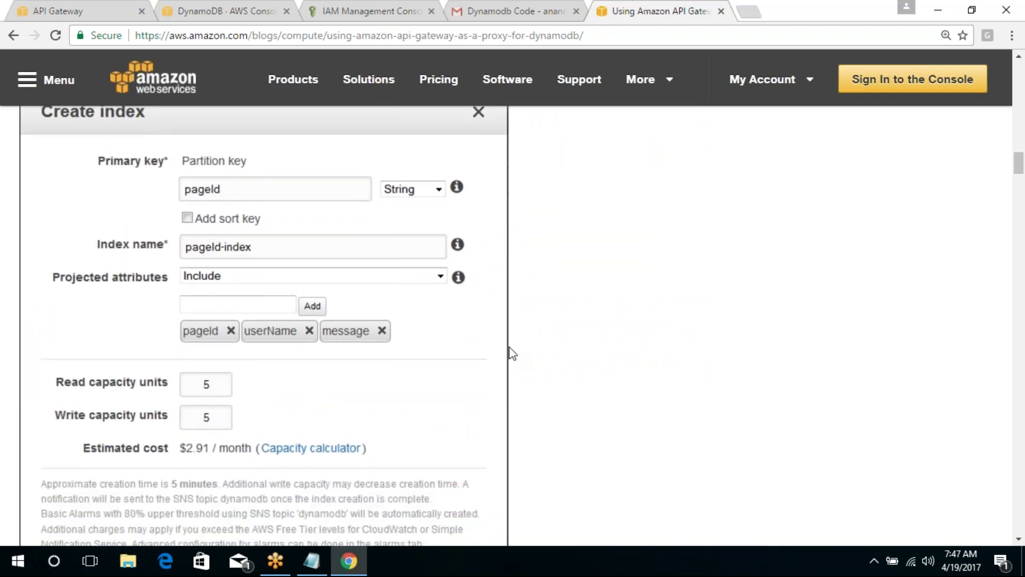
In the DynamoDB console, start a new index on the test table with String partition key "myid" and projected attributes set to Include.
{"action": "left_click", "coordinate": [231, 1]}
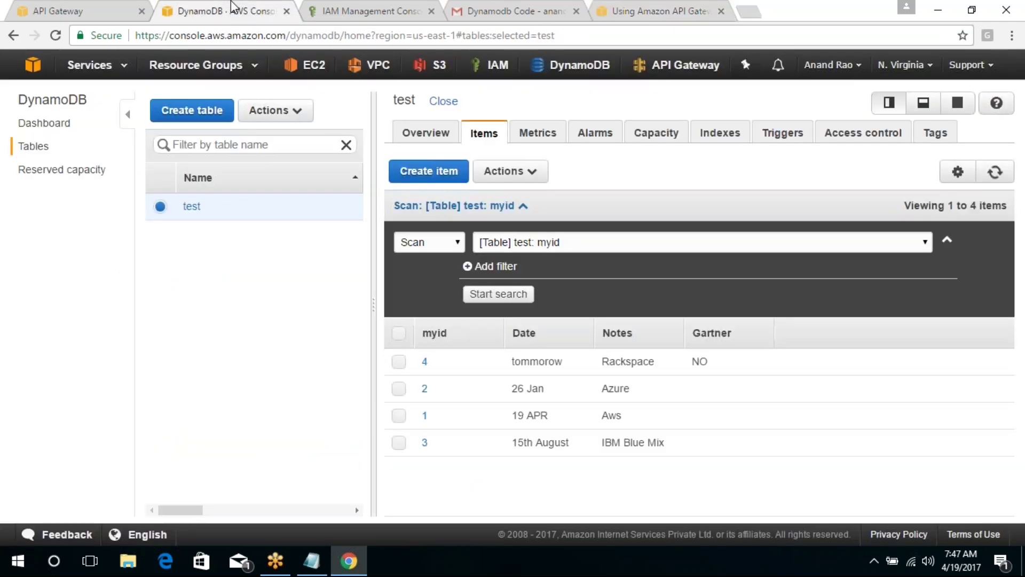
{"action": "left_click", "coordinate": [720, 133]}
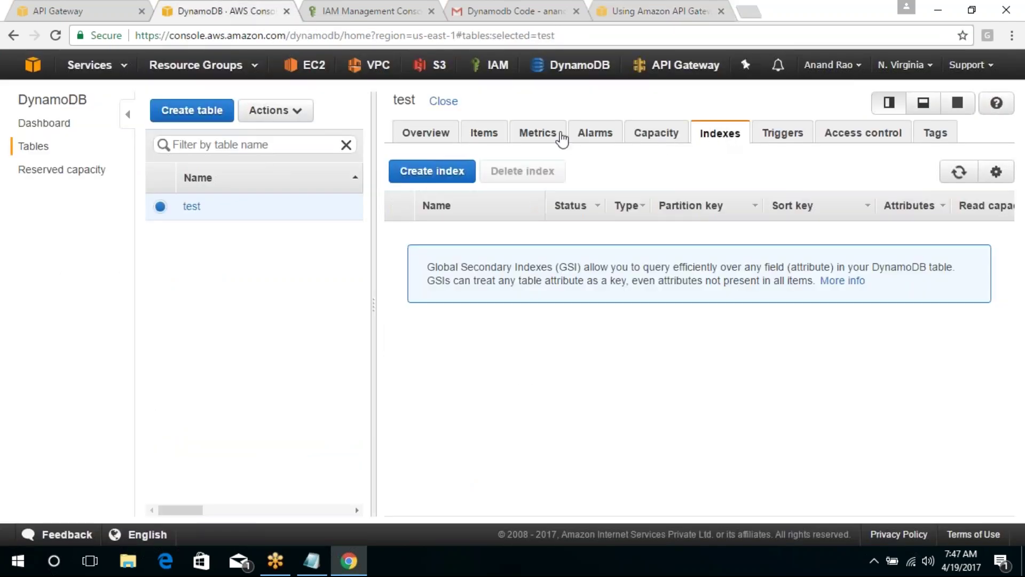
{"action": "left_click", "coordinate": [433, 174]}
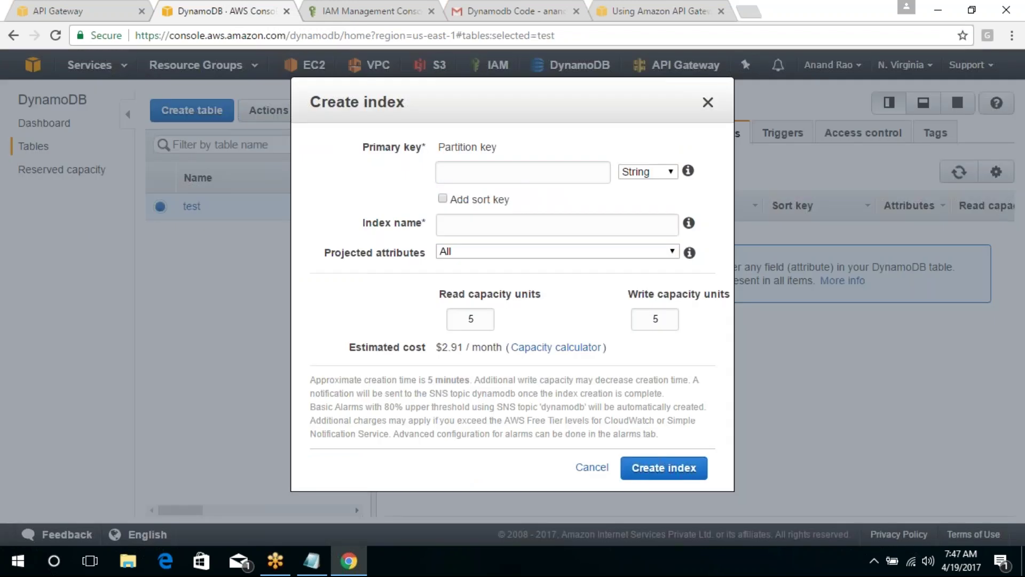
{"action": "left_click", "coordinate": [461, 170]}
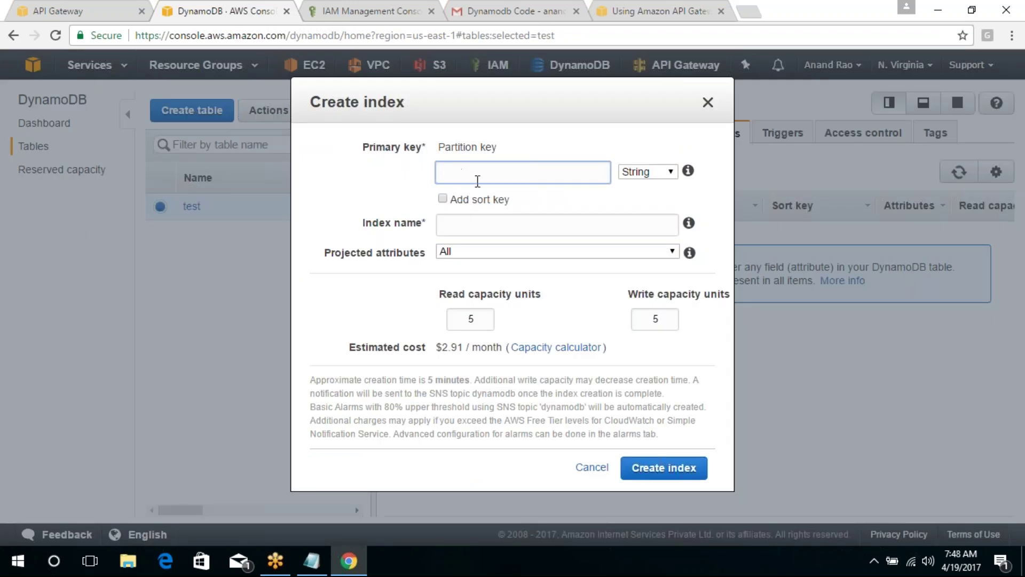
{"action": "type", "text": "myid"}
{"action": "key", "text": "Tab"}
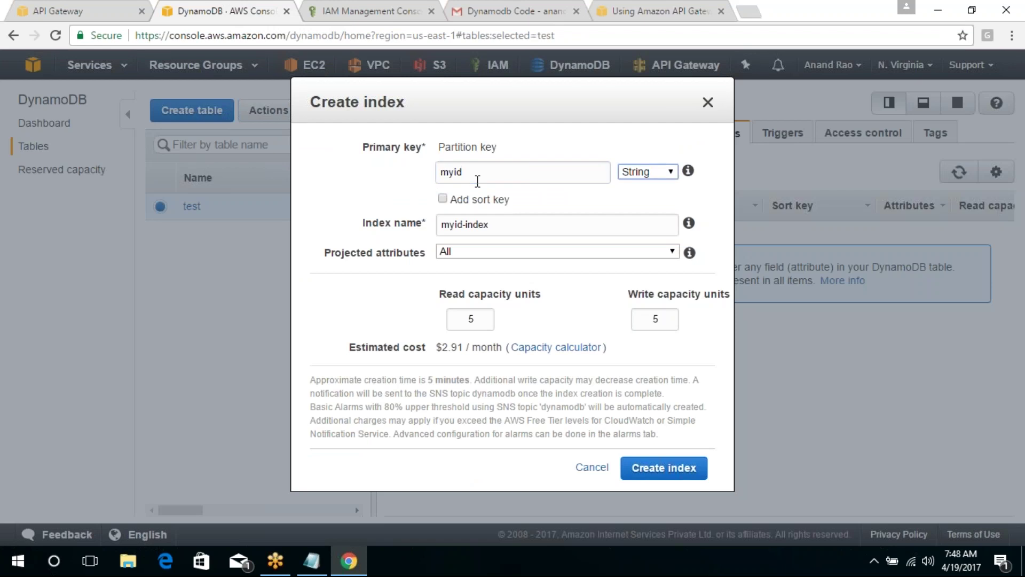
{"action": "left_click_drag", "start_coordinate": [509, 226], "coordinate": [427, 233]}
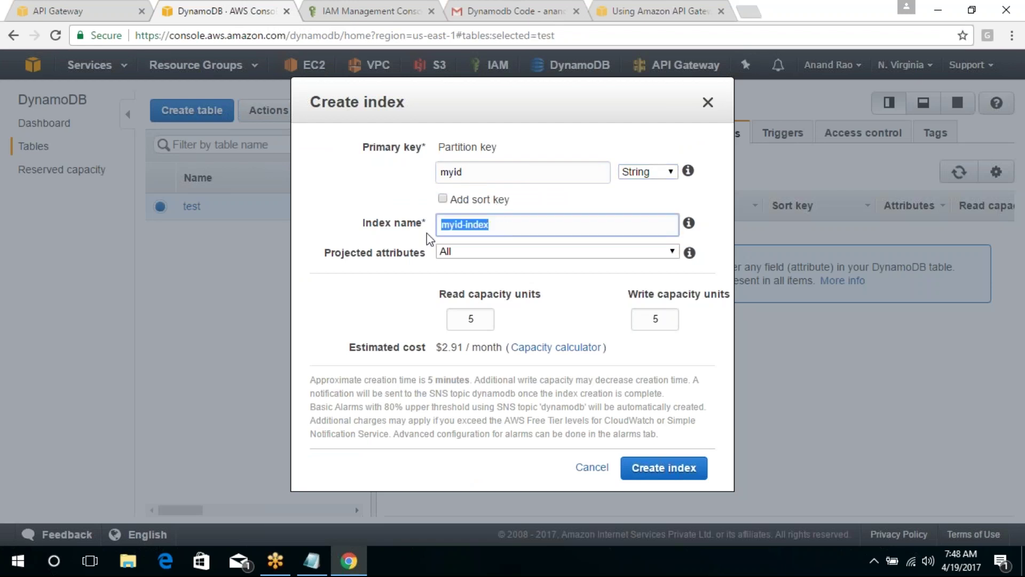
{"action": "left_click", "coordinate": [495, 255]}
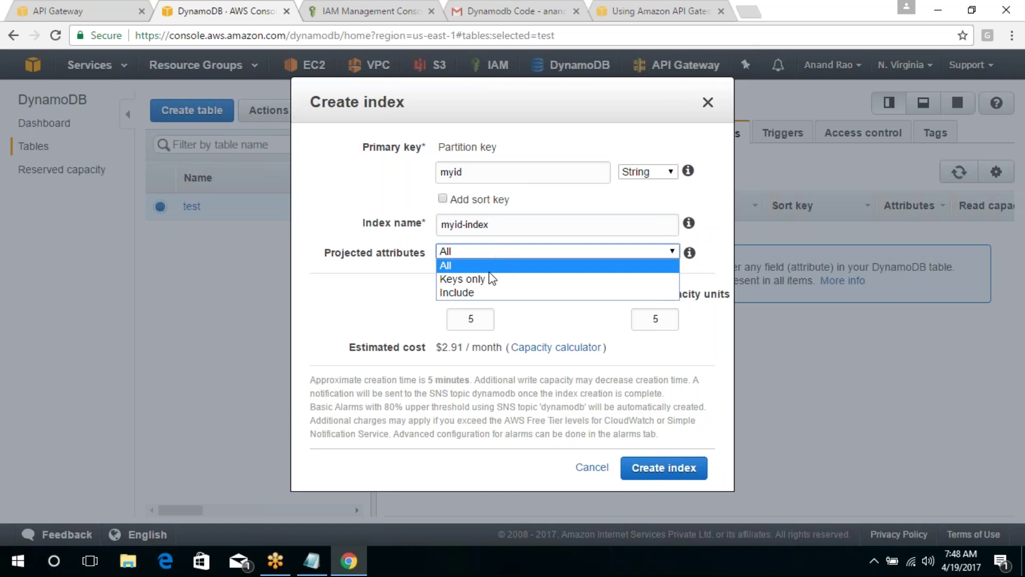
{"action": "left_click", "coordinate": [486, 293]}
{"action": "left_click", "coordinate": [500, 276]}
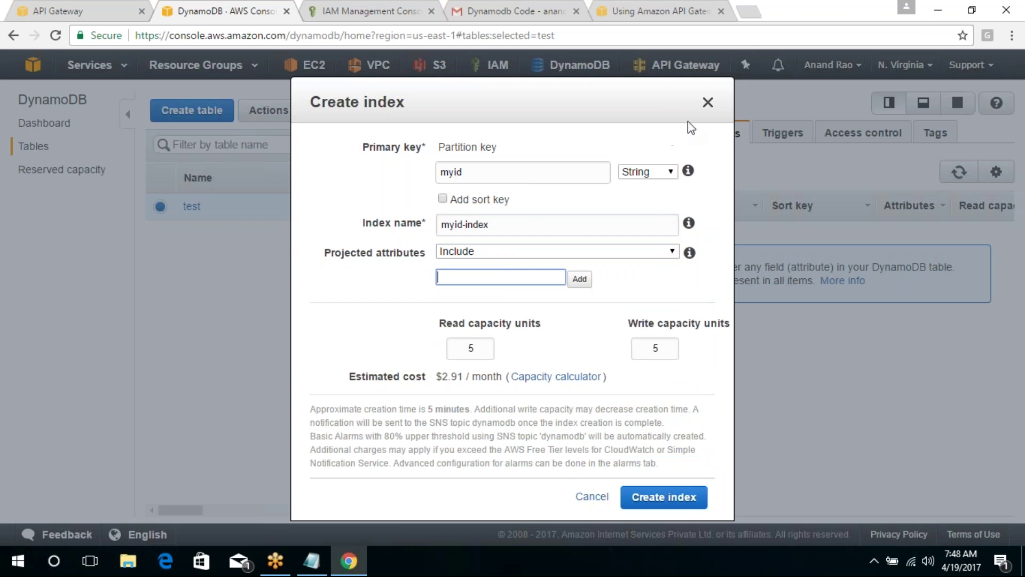
Add "myid", "Date" and "Notes" as the index's projected attributes and create the index.
{"action": "left_click_drag", "start_coordinate": [633, 115], "coordinate": [572, 140]}
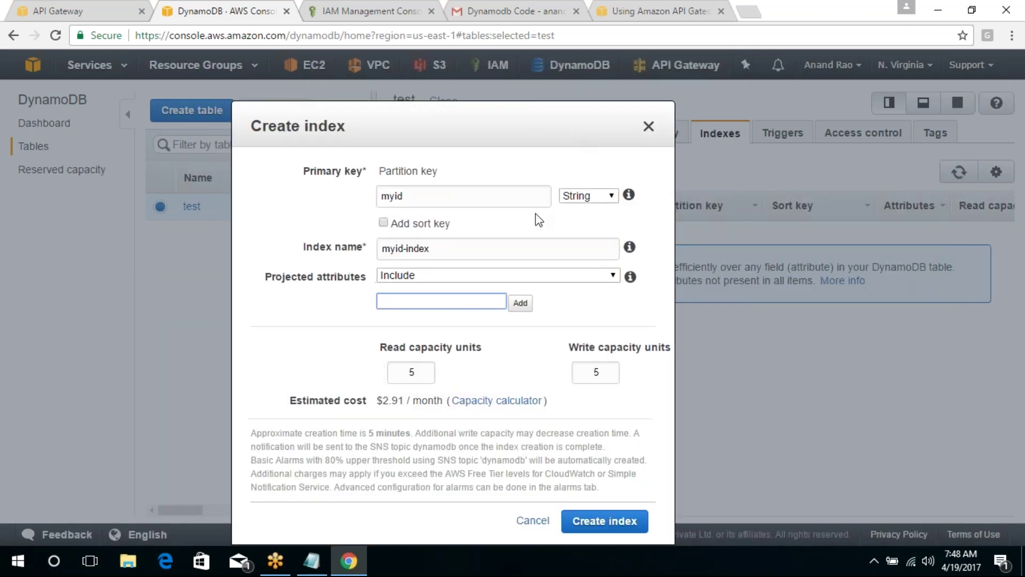
{"action": "type", "text": "myid"}
{"action": "left_click", "coordinate": [519, 303]}
{"action": "left_click", "coordinate": [455, 303]}
{"action": "type", "text": "date"}
{"action": "key", "text": "BackSpace"}
{"action": "key", "text": "BackSpace"}
{"action": "key", "text": "BackSpace"}
{"action": "key", "text": "BackSpace"}
{"action": "type", "text": "Date"}
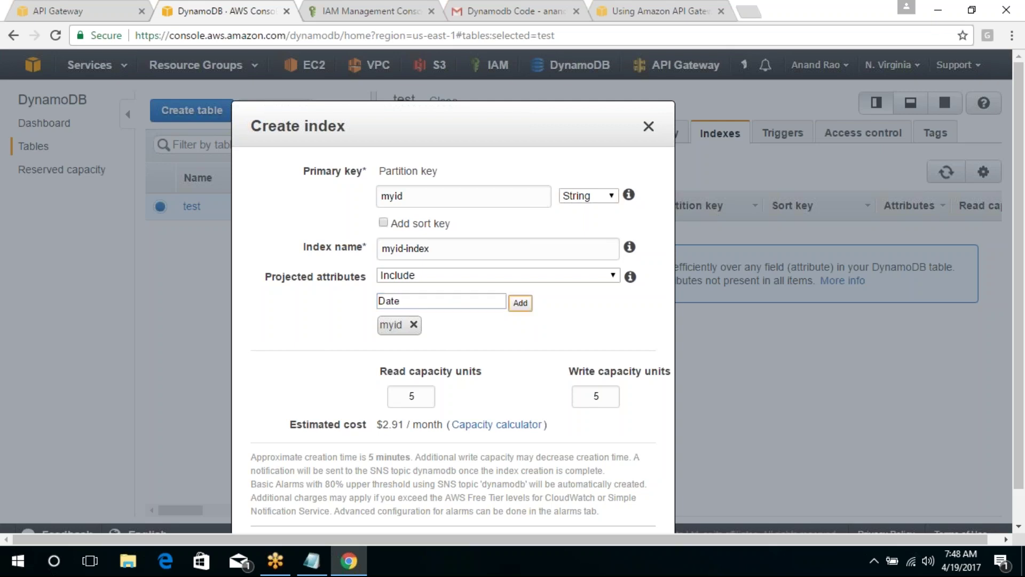
{"action": "left_click", "coordinate": [522, 303]}
{"action": "left_click", "coordinate": [482, 304]}
{"action": "type", "text": "Notes"}
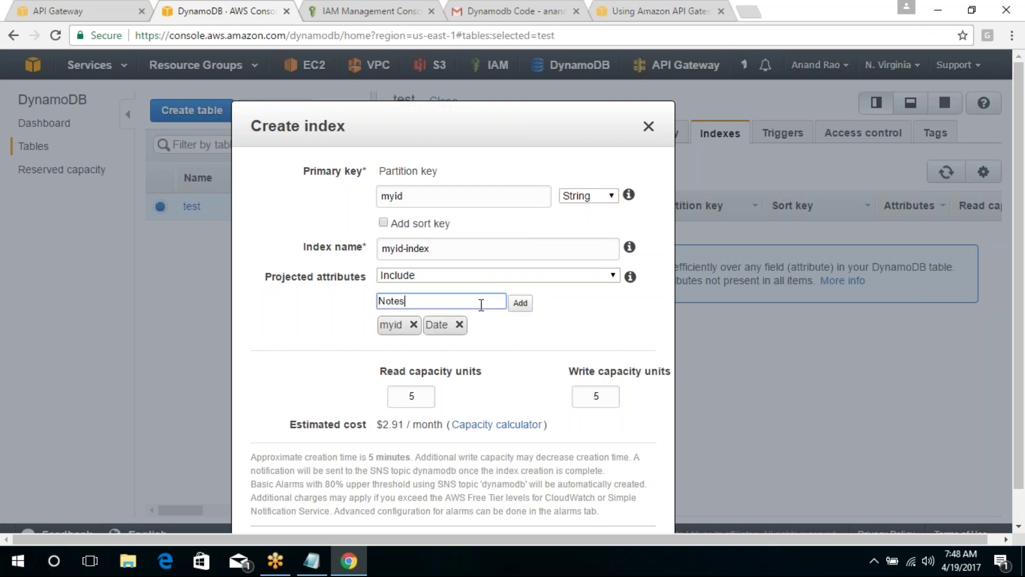
{"action": "left_click", "coordinate": [522, 305]}
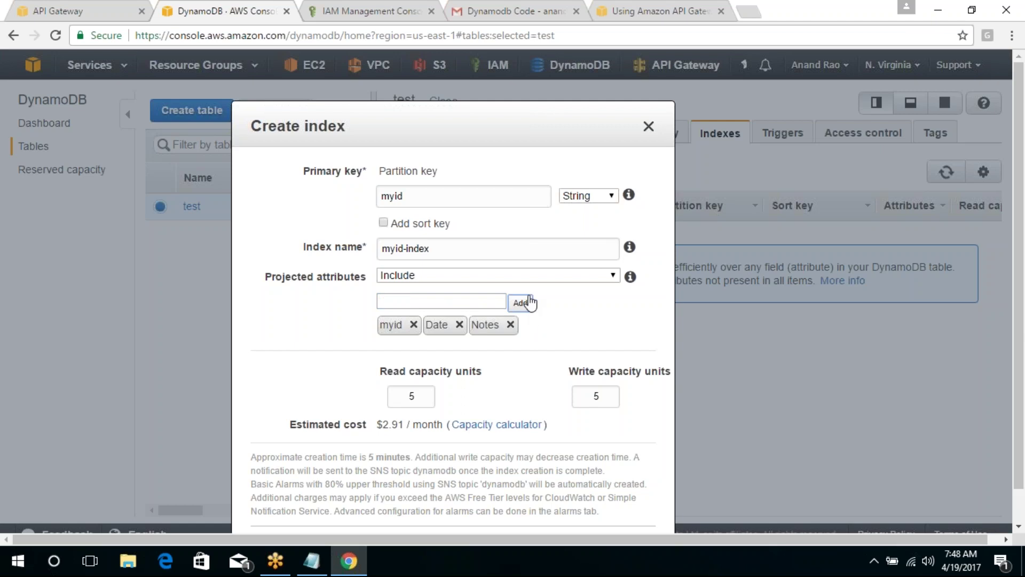
{"action": "scroll", "coordinate": [578, 130], "scroll_direction": "down", "scroll_amount": 3}
{"action": "left_click", "coordinate": [617, 471]}
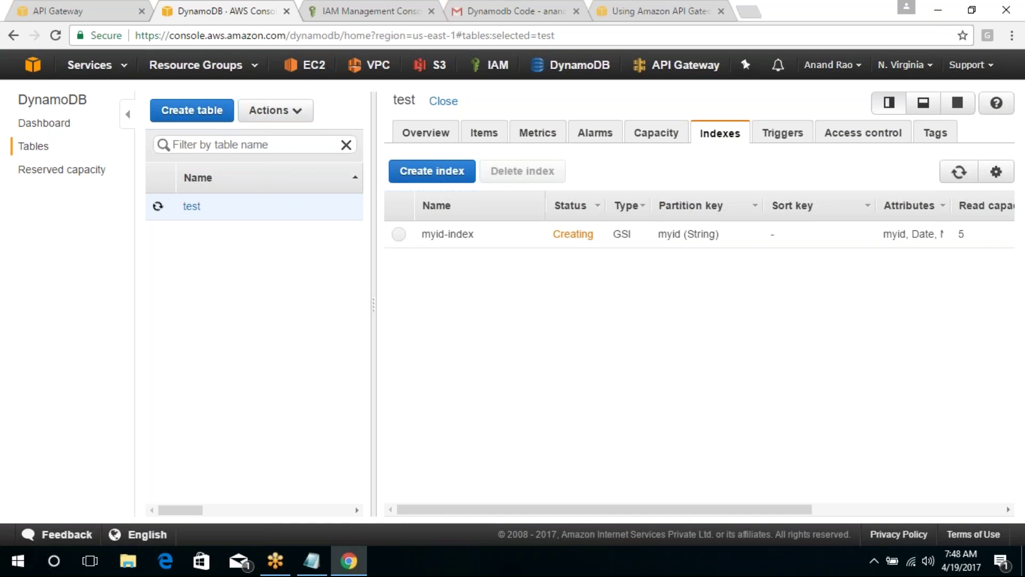
Return to the AWS blog article and review its sections on creating the API and the comments resource.
{"action": "left_click", "coordinate": [668, 11]}
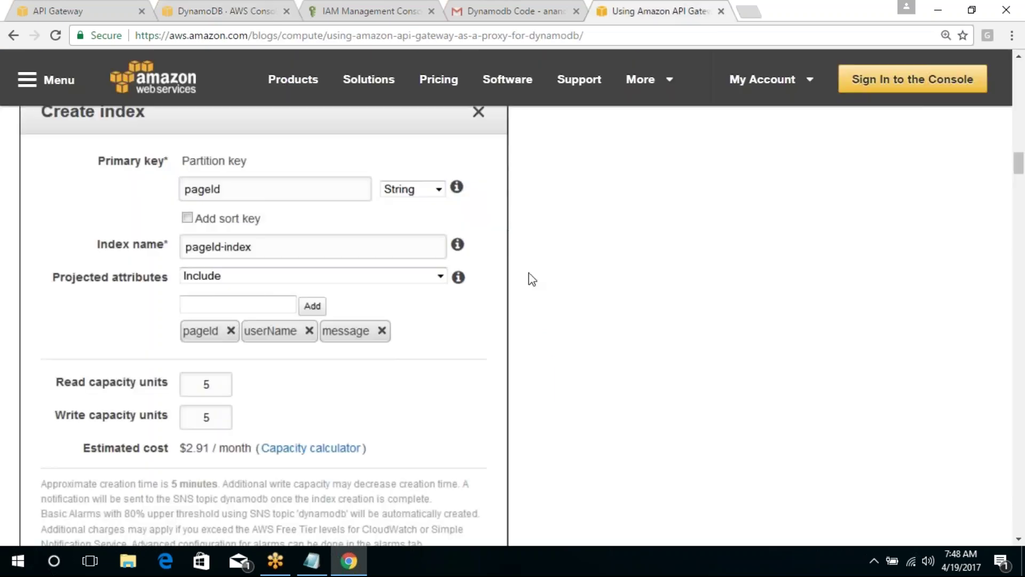
{"action": "scroll", "coordinate": [528, 273], "scroll_direction": "down", "scroll_amount": 7}
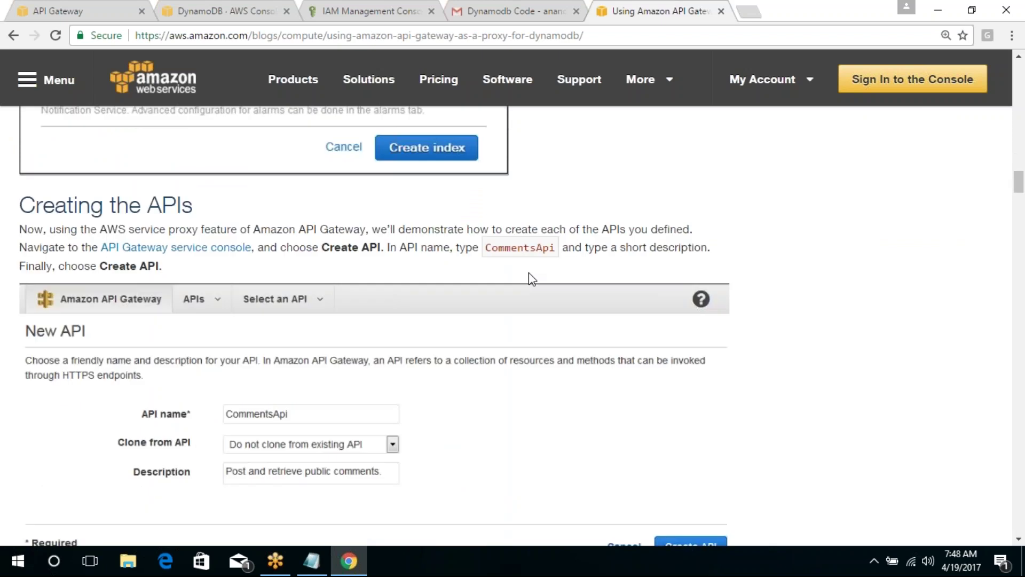
{"action": "scroll", "coordinate": [528, 272], "scroll_direction": "down", "scroll_amount": 10}
{"action": "scroll", "coordinate": [529, 273], "scroll_direction": "up", "scroll_amount": 9}
{"action": "scroll", "coordinate": [529, 272], "scroll_direction": "down", "scroll_amount": 7}
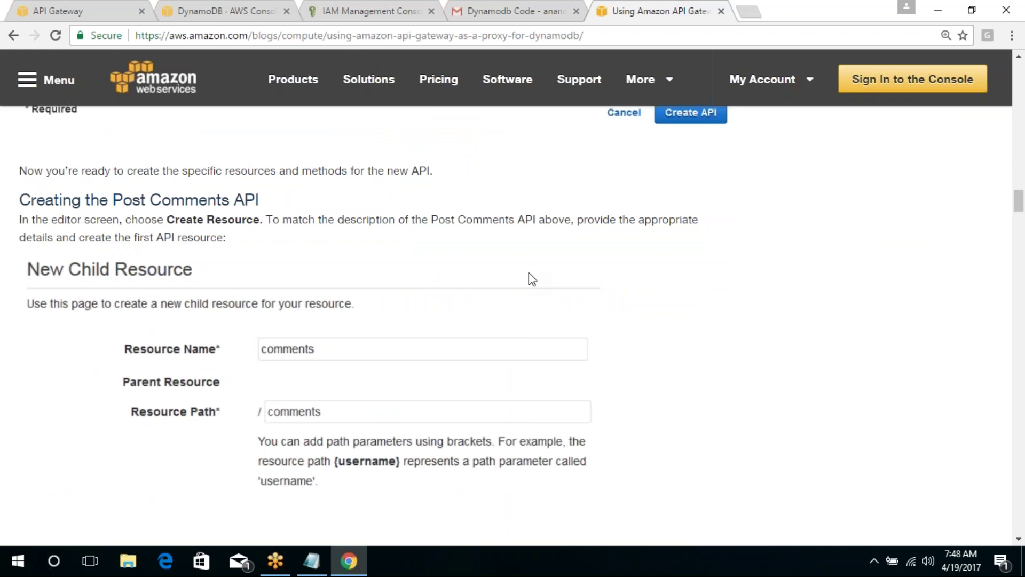
In API Gateway, replace "context" with "input" in the mapping template's "myid" expression and save the template.
{"action": "left_click", "coordinate": [84, 7]}
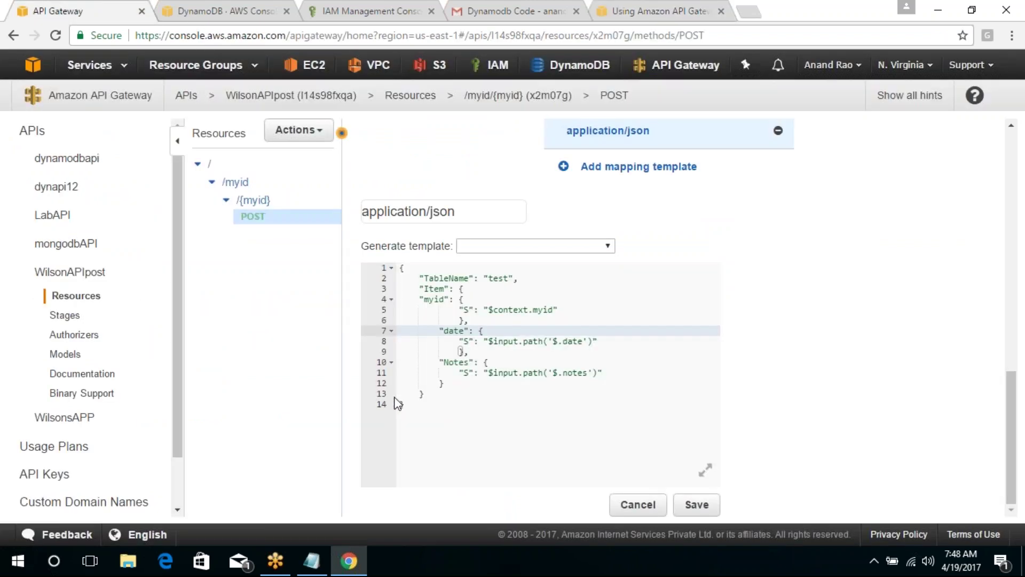
{"action": "left_click_drag", "start_coordinate": [528, 310], "coordinate": [501, 316]}
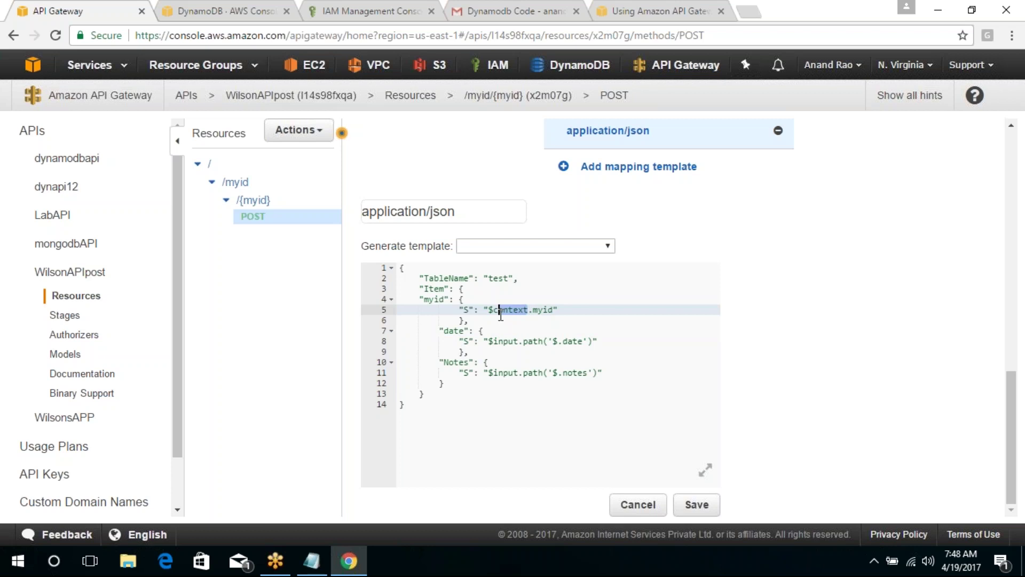
{"action": "key", "text": "BackSpace"}
{"action": "key", "text": "BackSpace"}
{"action": "type", "text": "input"}
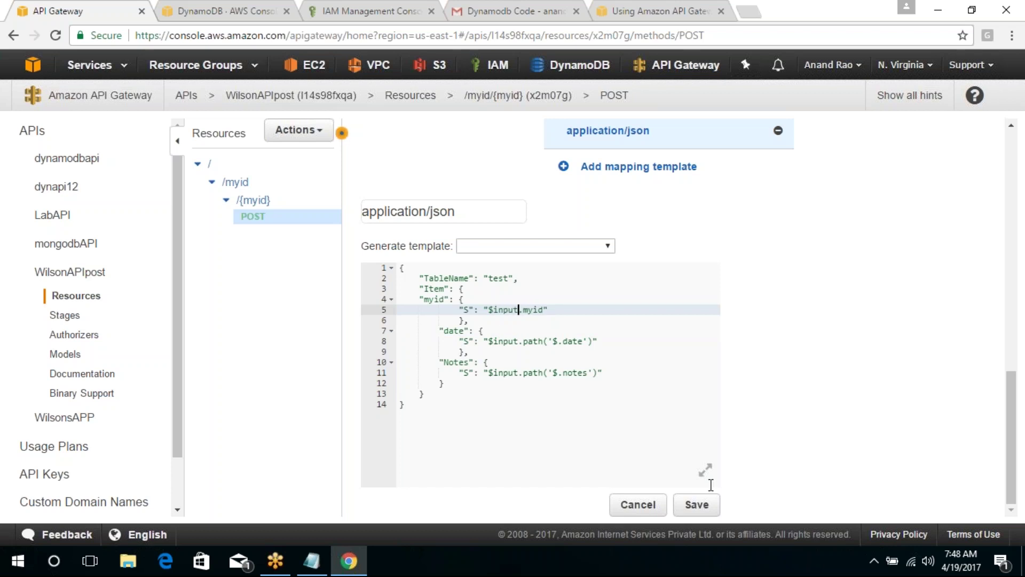
{"action": "left_click", "coordinate": [705, 511]}
Change the template's "myid" expression to "$input.path('$.myid)" and save the mapping template.
{"action": "left_click", "coordinate": [521, 310]}
{"action": "type", "text": ".path("}
{"action": "key", "text": "Delete"}
{"action": "type", "text": "'$."}
{"action": "key", "text": "Right"}
{"action": "key", "text": "Right"}
{"action": "key", "text": "Right"}
{"action": "key", "text": "Right"}
{"action": "type", "text": "')"}
{"action": "left_click", "coordinate": [696, 505]}
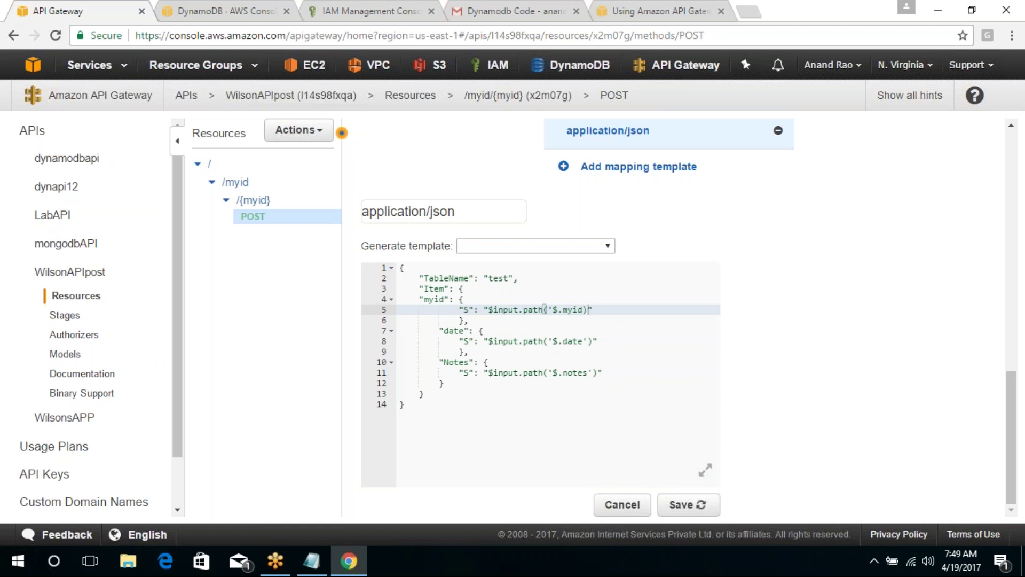
Add the missing closing quote so the "myid" expression reads "$input.path('$.myid')", and save the mapping template.
{"action": "left_click", "coordinate": [696, 504]}
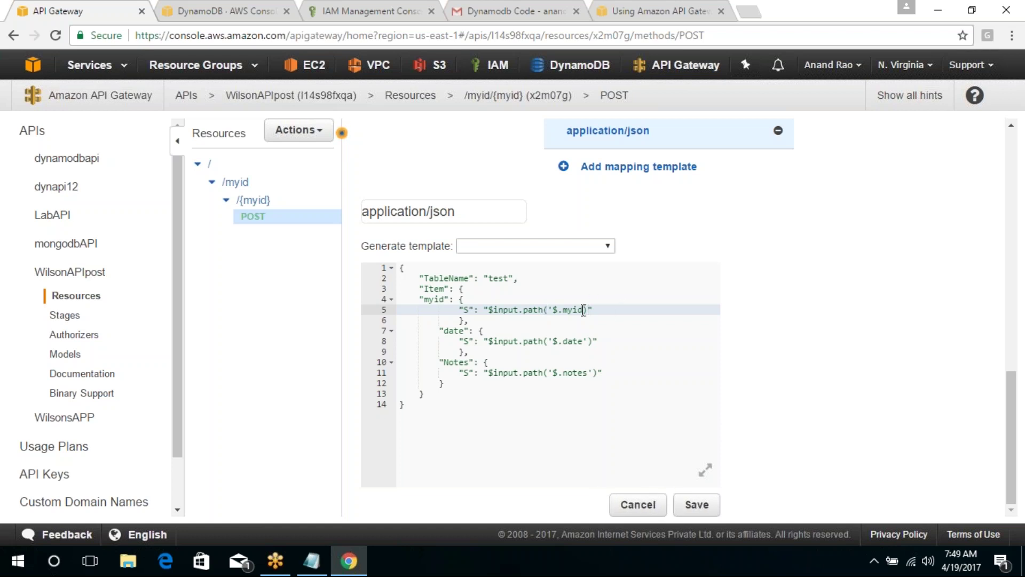
{"action": "type", "text": "'"}
{"action": "left_click", "coordinate": [695, 505]}
{"action": "left_click", "coordinate": [693, 506]}
Open the POST method's test page and run the test with path value 5 and the existing request body.
{"action": "scroll", "coordinate": [1010, 228], "scroll_direction": "up", "scroll_amount": 15}
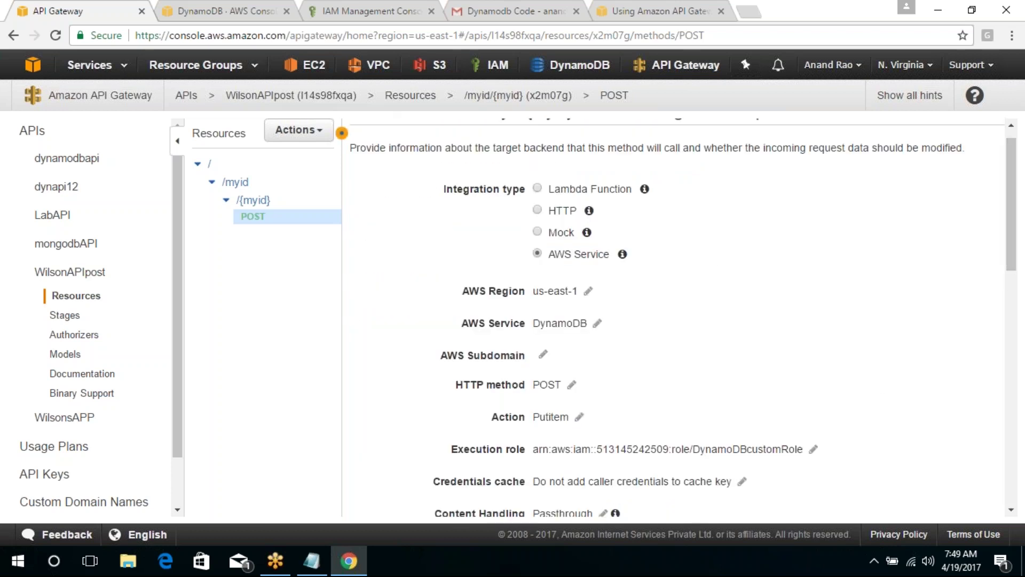
{"action": "scroll", "coordinate": [1014, 188], "scroll_direction": "up", "scroll_amount": 1}
{"action": "left_click", "coordinate": [427, 138]}
{"action": "left_click", "coordinate": [377, 200]}
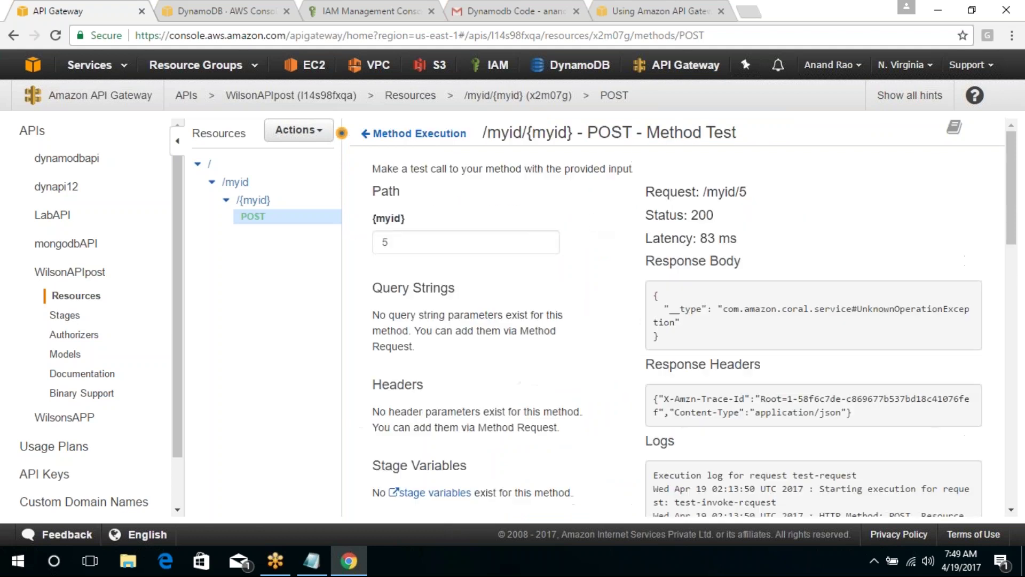
{"action": "left_click", "coordinate": [507, 237]}
{"action": "double_click", "coordinate": [508, 237]}
{"action": "left_click_drag", "start_coordinate": [1019, 191], "coordinate": [1018, 285]}
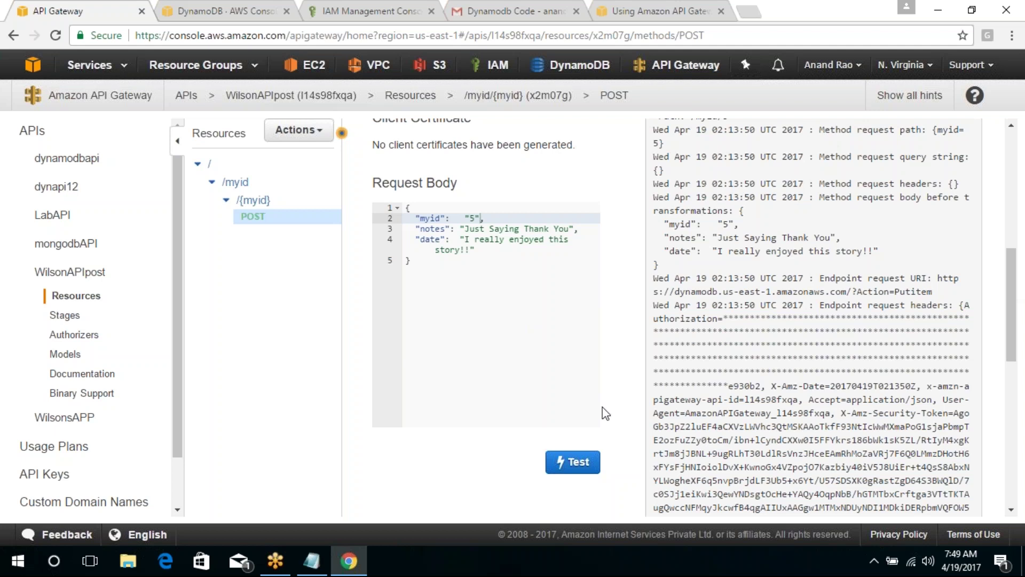
{"action": "left_click", "coordinate": [555, 451]}
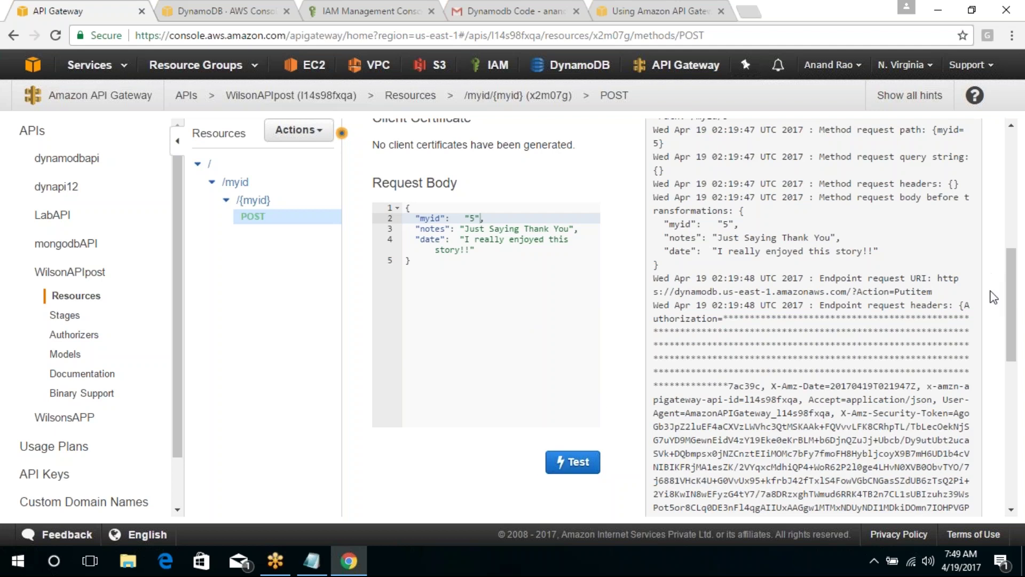
Review the test's status and response body, and run the same method test again.
{"action": "left_click_drag", "start_coordinate": [1014, 292], "coordinate": [1011, 192]}
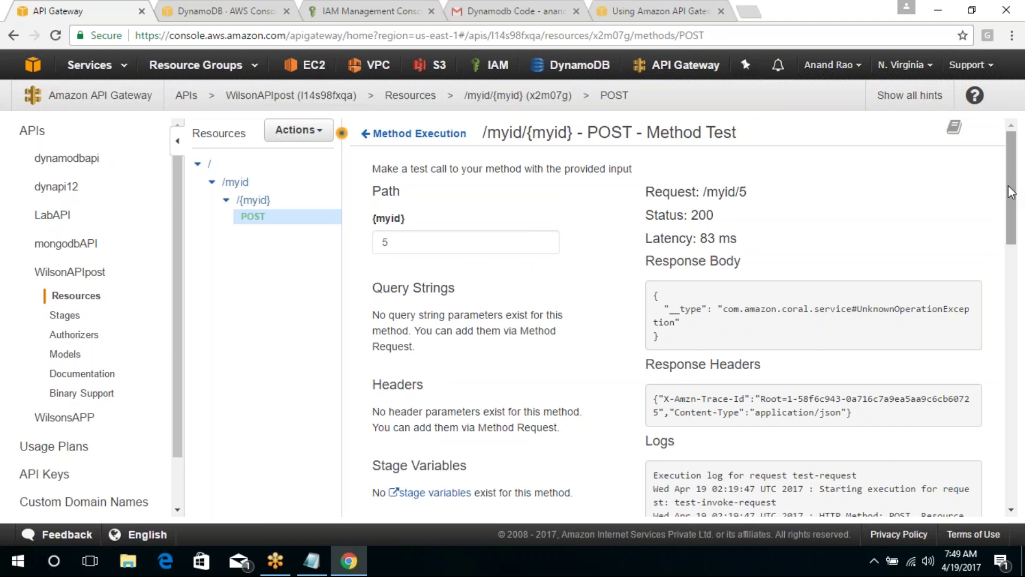
{"action": "left_click_drag", "start_coordinate": [1011, 193], "coordinate": [1024, 305]}
{"action": "left_click", "coordinate": [568, 485]}
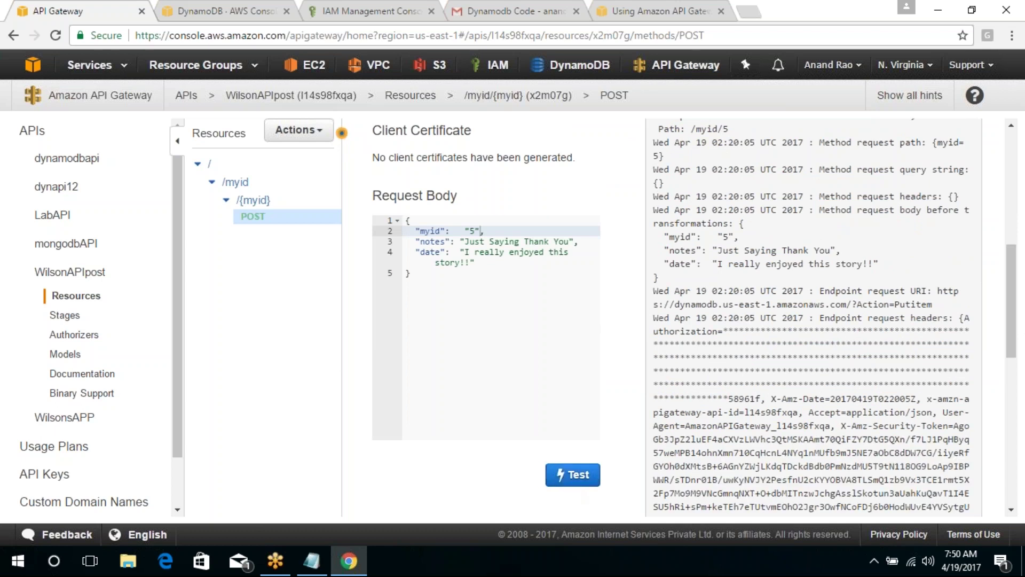
In the AWS blog article, search for "context" and review the mapping template and the explanation of its variables.
{"action": "left_click", "coordinate": [702, 6]}
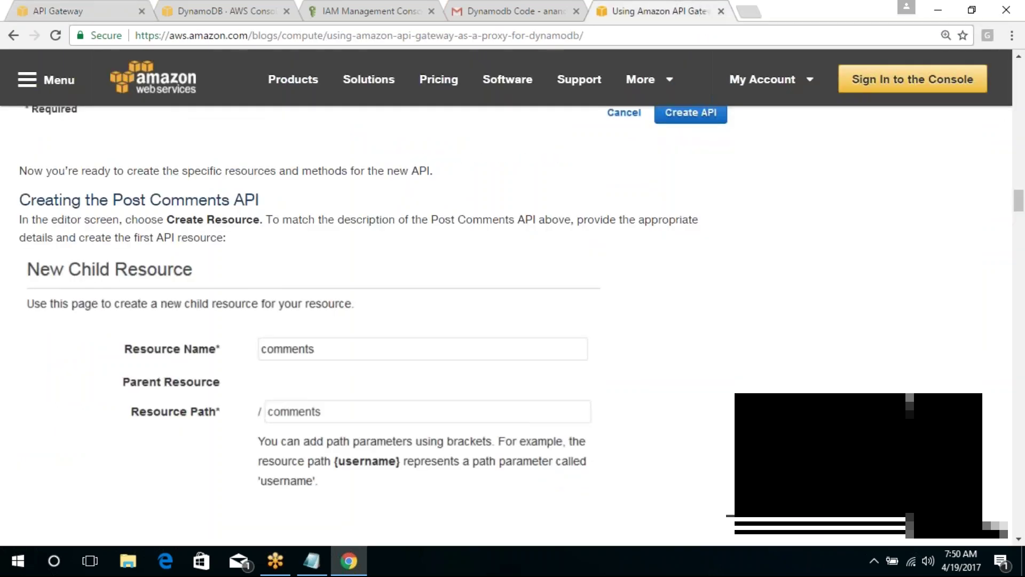
{"action": "left_click_drag", "start_coordinate": [1022, 207], "coordinate": [1023, 305]}
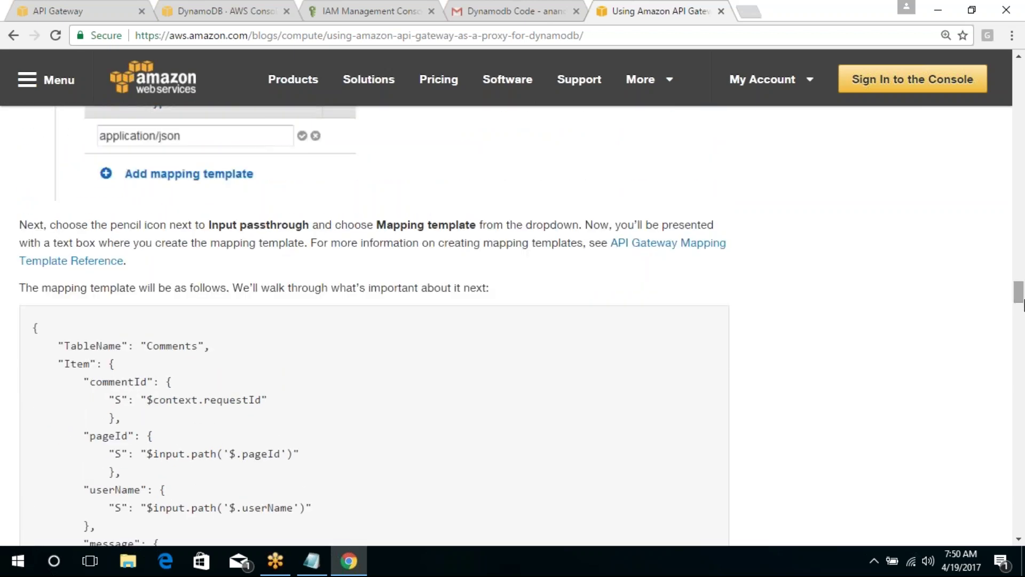
{"action": "key", "text": "ctrl+f"}
{"action": "type", "text": "context"}
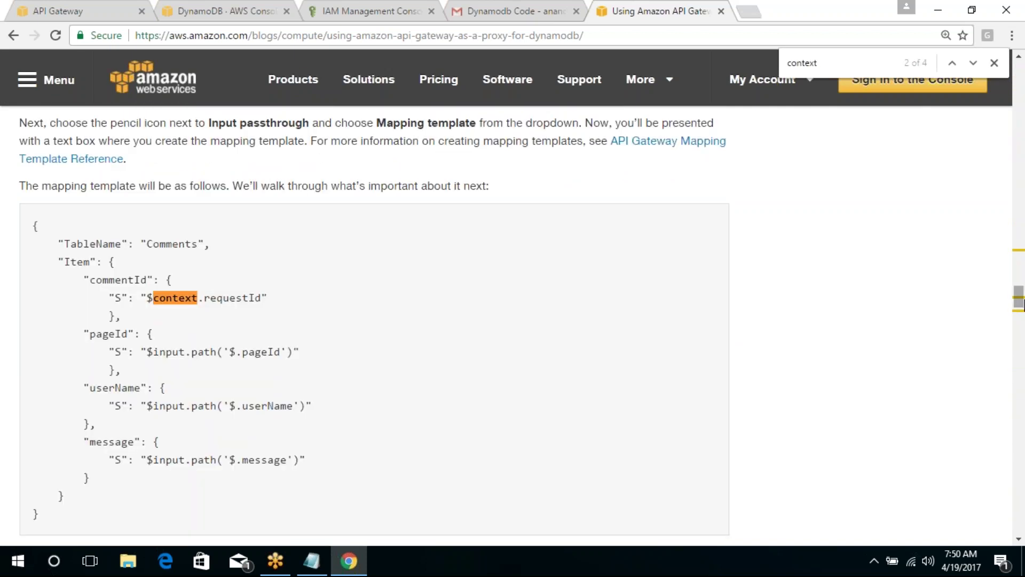
{"action": "key", "text": "Return"}
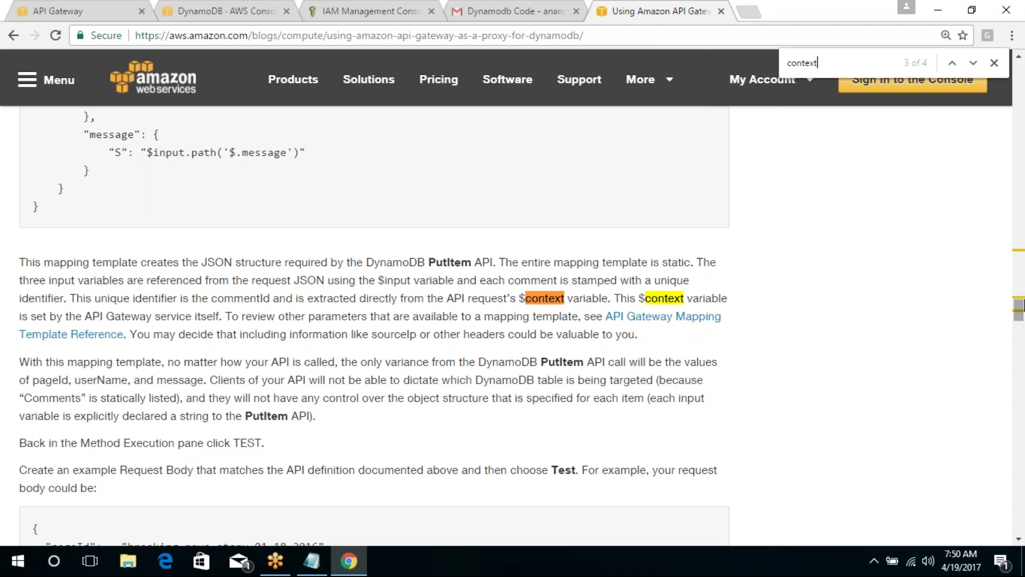
{"action": "scroll", "coordinate": [374, 321], "scroll_direction": "up", "scroll_amount": 3}
{"action": "scroll", "coordinate": [374, 320], "scroll_direction": "up", "scroll_amount": 1}
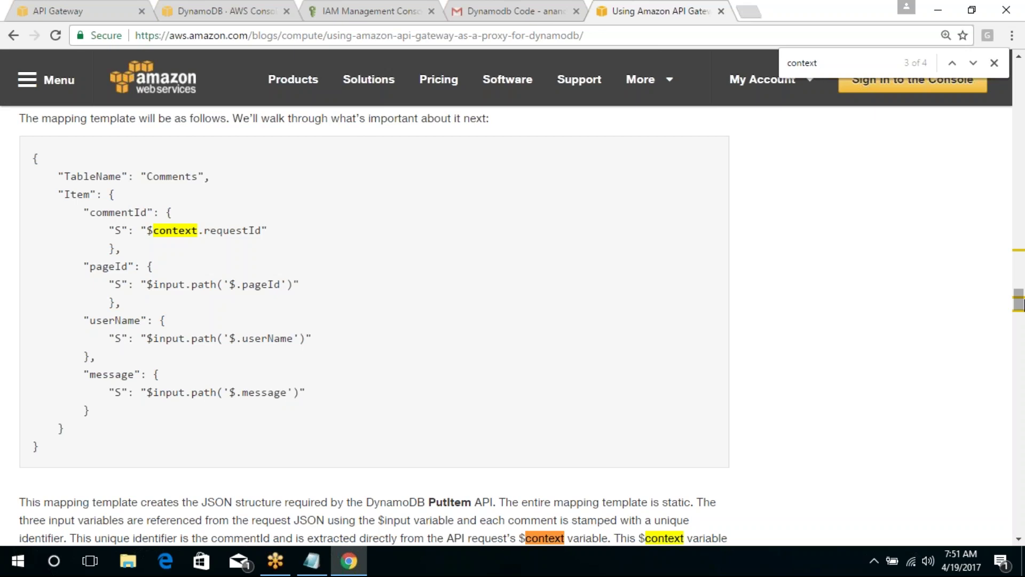
{"action": "scroll", "coordinate": [516, 326], "scroll_direction": "up", "scroll_amount": 1}
{"action": "scroll", "coordinate": [374, 325], "scroll_direction": "down", "scroll_amount": 1}
In the POST method's integration request, undo the mapping template edits until the "myid" expression is back to "$context.myid".
{"action": "left_click", "coordinate": [196, 7]}
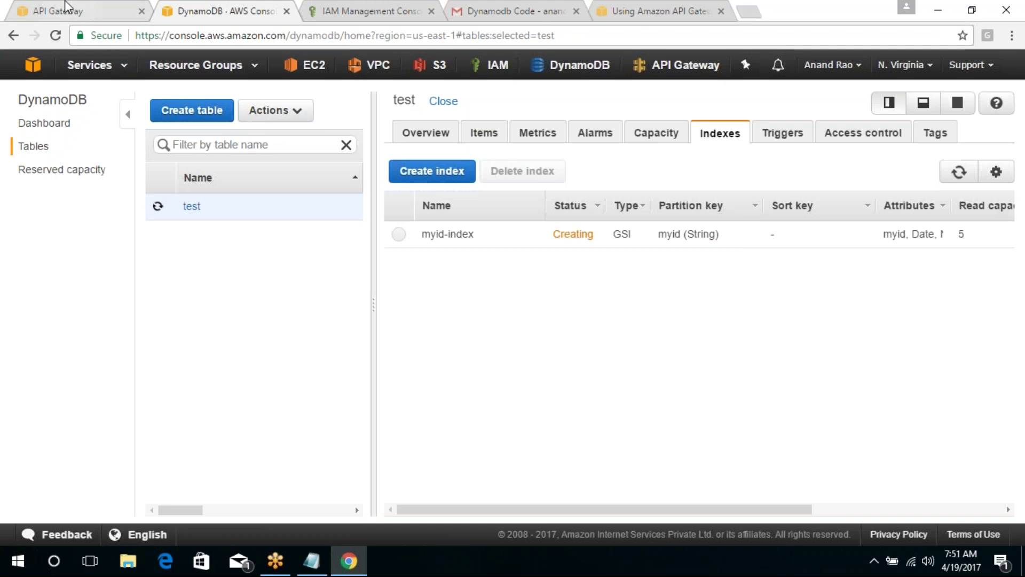
{"action": "left_click", "coordinate": [66, 7]}
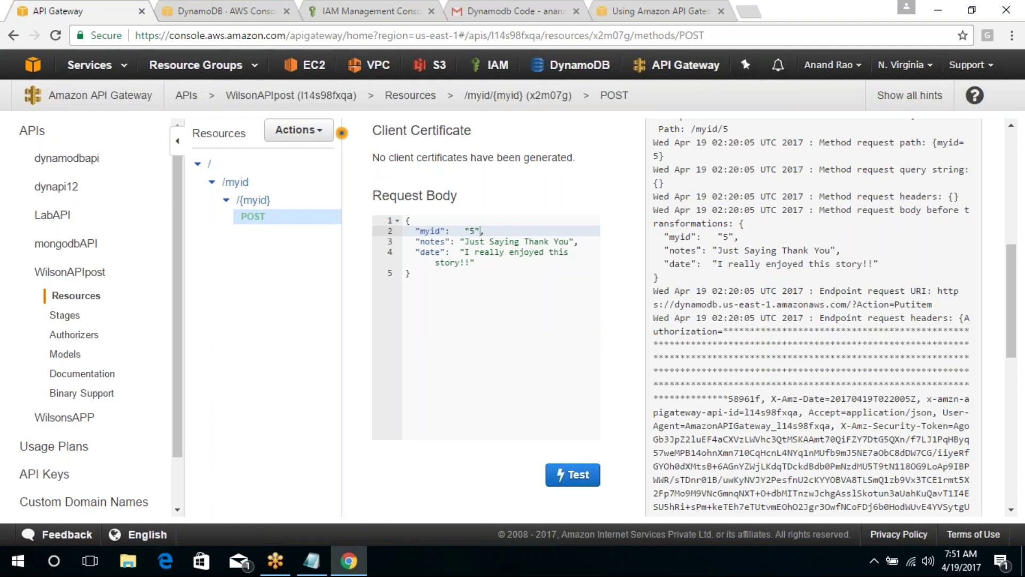
{"action": "left_click_drag", "start_coordinate": [1013, 300], "coordinate": [1013, 190]}
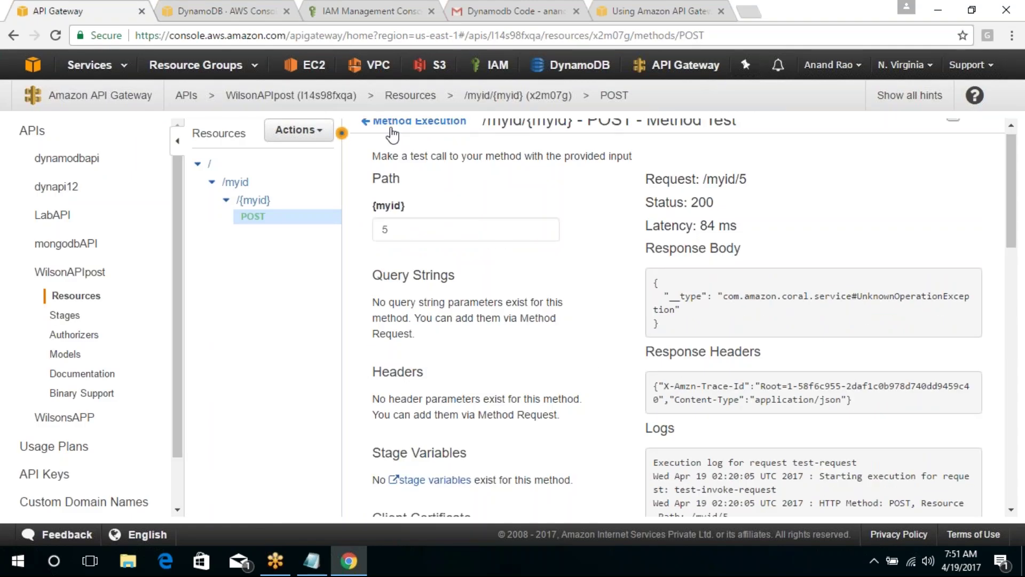
{"action": "left_click", "coordinate": [391, 130]}
{"action": "left_click", "coordinate": [810, 167]}
{"action": "left_click_drag", "start_coordinate": [1017, 205], "coordinate": [1017, 479]}
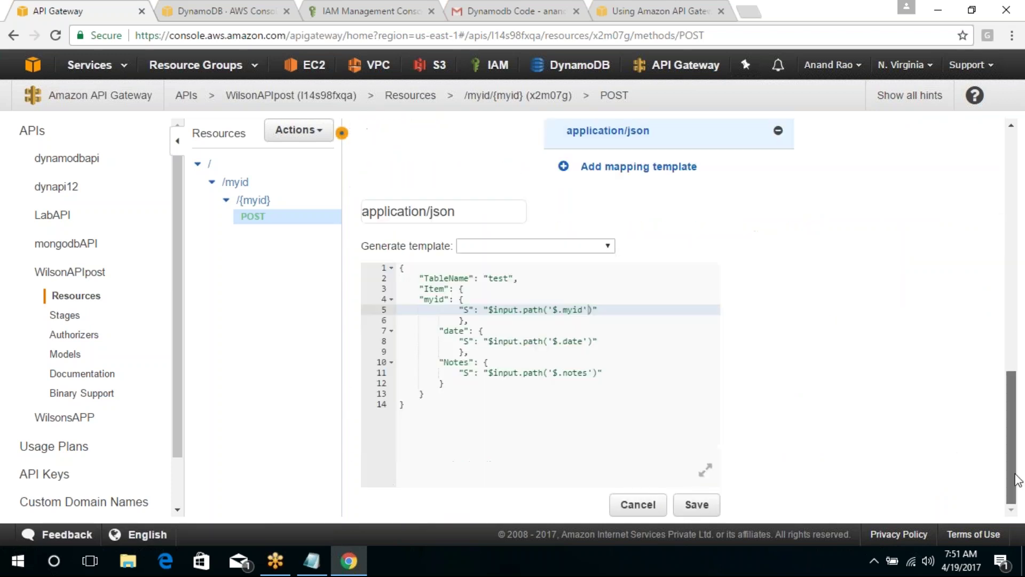
{"action": "left_click", "coordinate": [563, 341]}
{"action": "left_click", "coordinate": [637, 343]}
{"action": "key", "text": "ctrl+z"}
{"action": "key", "text": "ctrl+z"}
{"action": "key", "text": "ctrl+z"}
{"action": "key", "text": "ctrl+z"}
{"action": "key", "text": "ctrl+z"}
{"action": "key", "text": "ctrl+z"}
{"action": "key", "text": "ctrl+z"}
{"action": "key", "text": "ctrl+z"}
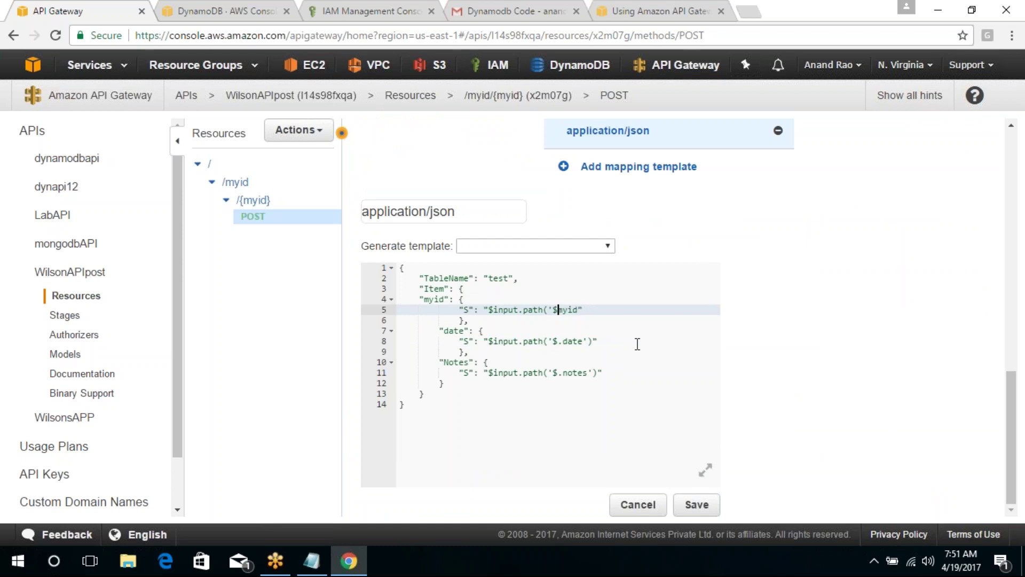
{"action": "key", "text": "ctrl+z"}
{"action": "key", "text": "ctrl+z"}
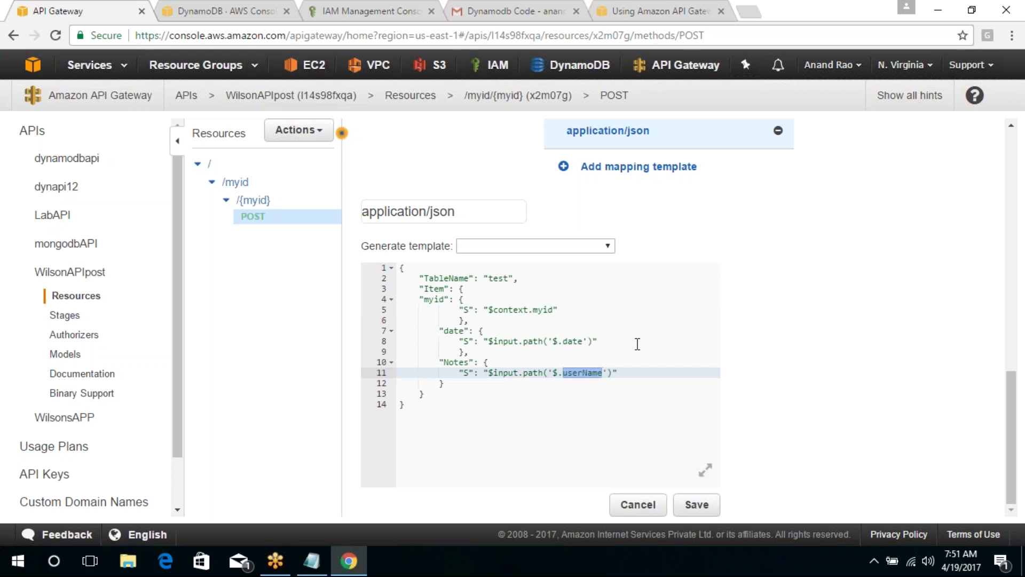
{"action": "key", "text": "ctrl+z"}
Capitalize the mapping template's input paths so they read '$.Notes' and '$.Date'.
{"action": "left_click", "coordinate": [637, 343]}
{"action": "left_click", "coordinate": [570, 372]}
{"action": "key", "text": "BackSpace"}
{"action": "type", "text": "N"}
{"action": "key", "text": "Up"}
{"action": "key", "text": "Up"}
{"action": "key", "text": "Up"}
{"action": "key", "text": "BackSpace"}
{"action": "type", "text": "D"}
Check the attribute names of the test table's items in DynamoDB, and return to the API Gateway mapping template.
{"action": "left_click", "coordinate": [230, 7]}
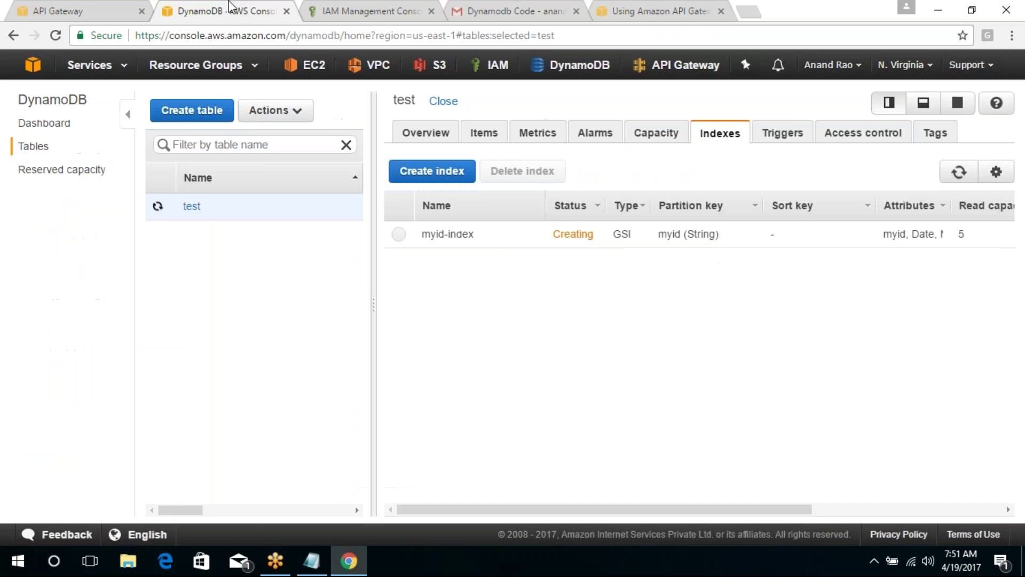
{"action": "left_click", "coordinate": [484, 136]}
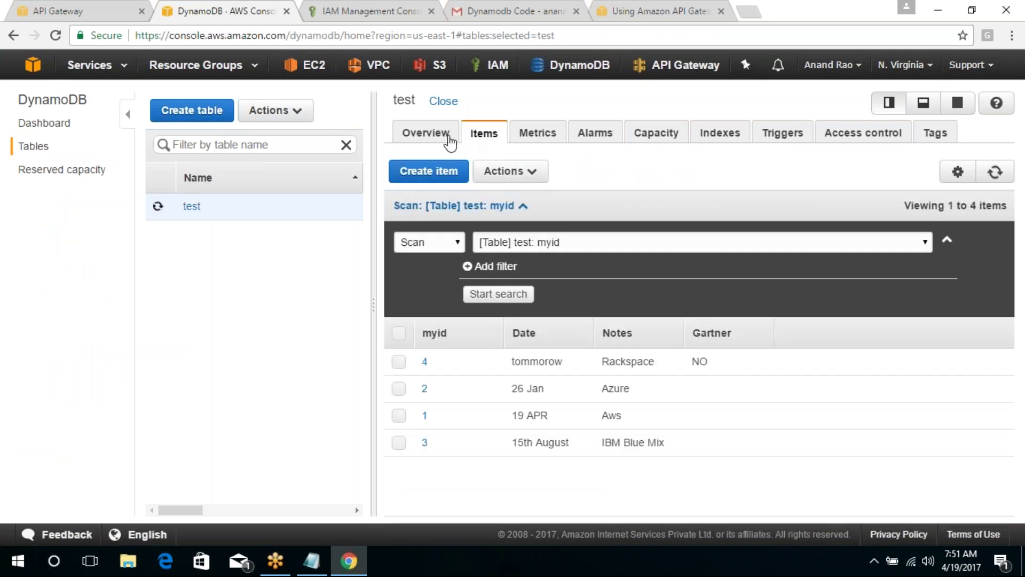
{"action": "left_click", "coordinate": [30, 6]}
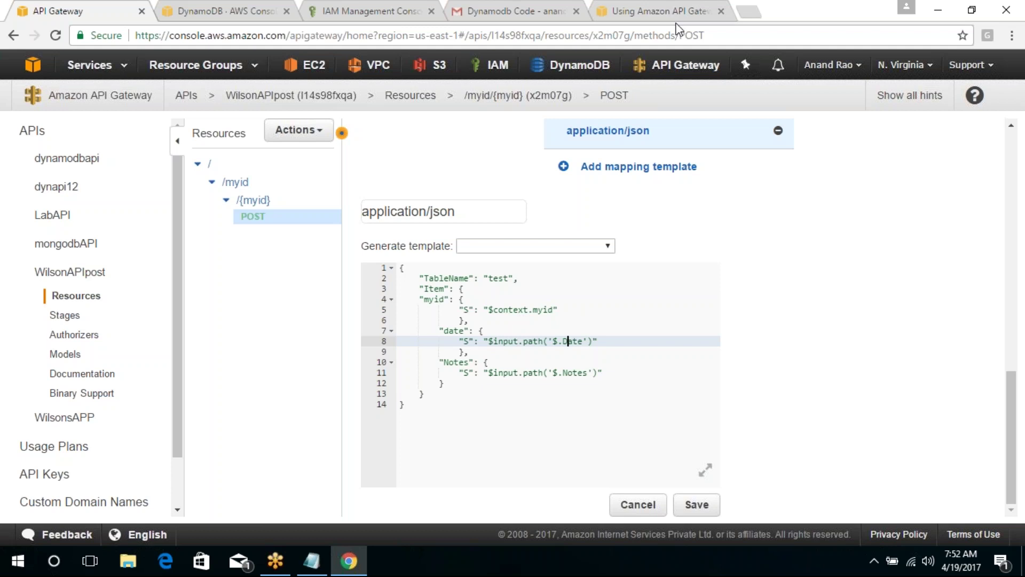
Copy "requestId" from the blog article's template and use it in the "myid" expression, making it "$context.requestId".
{"action": "left_click", "coordinate": [688, 6]}
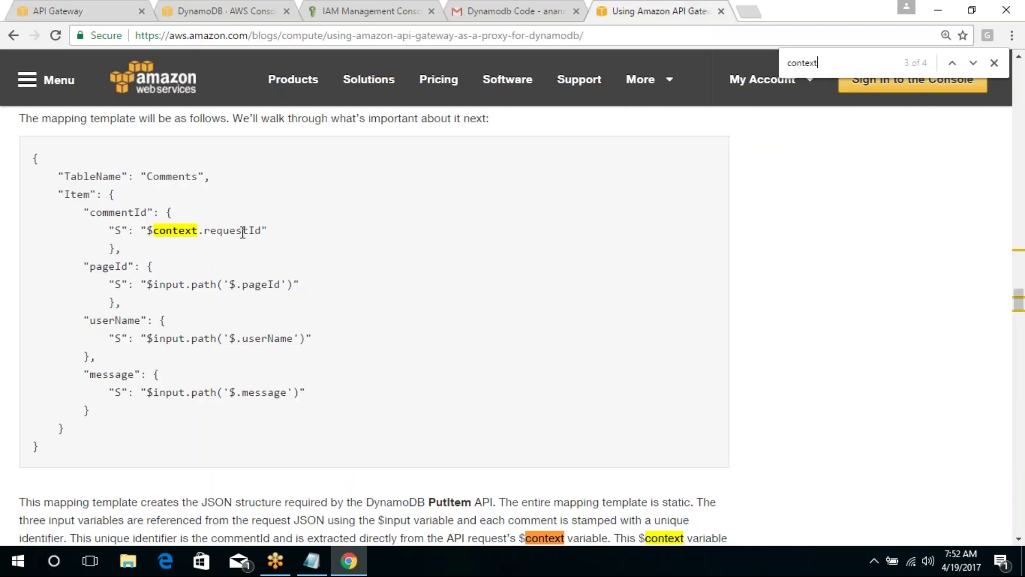
{"action": "left_click_drag", "start_coordinate": [262, 230], "coordinate": [204, 230]}
{"action": "key", "text": "ctrl+c"}
{"action": "key", "text": "ctrl+1"}
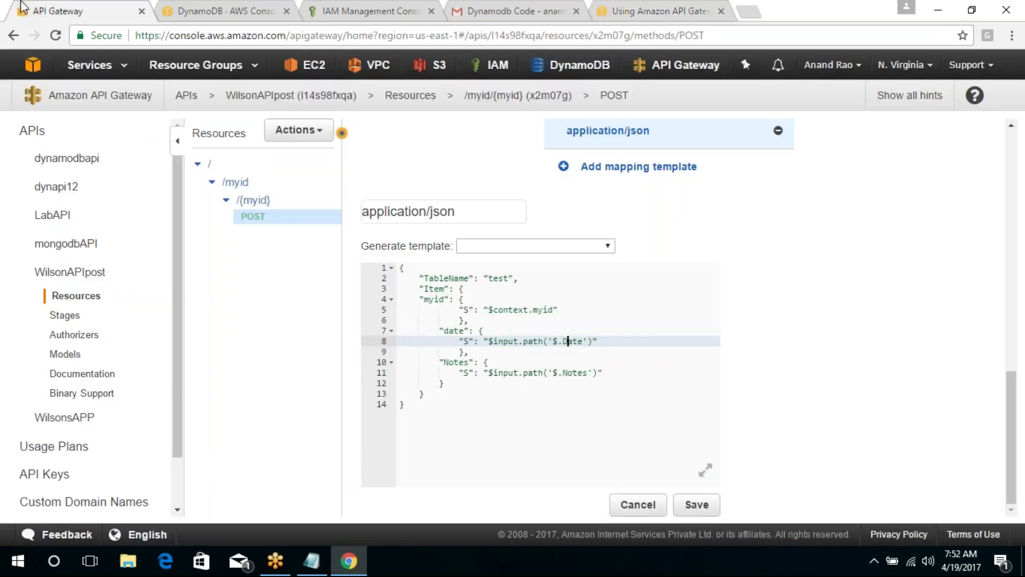
{"action": "left_click", "coordinate": [543, 308]}
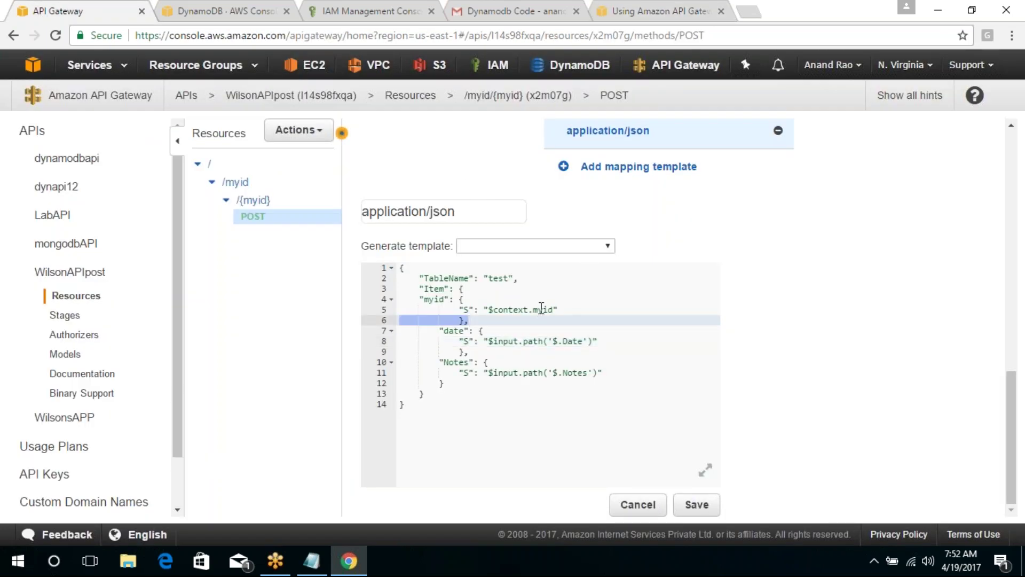
{"action": "double_click", "coordinate": [541, 309]}
{"action": "key", "text": "ctrl+v"}
{"action": "left_click", "coordinate": [622, 361]}
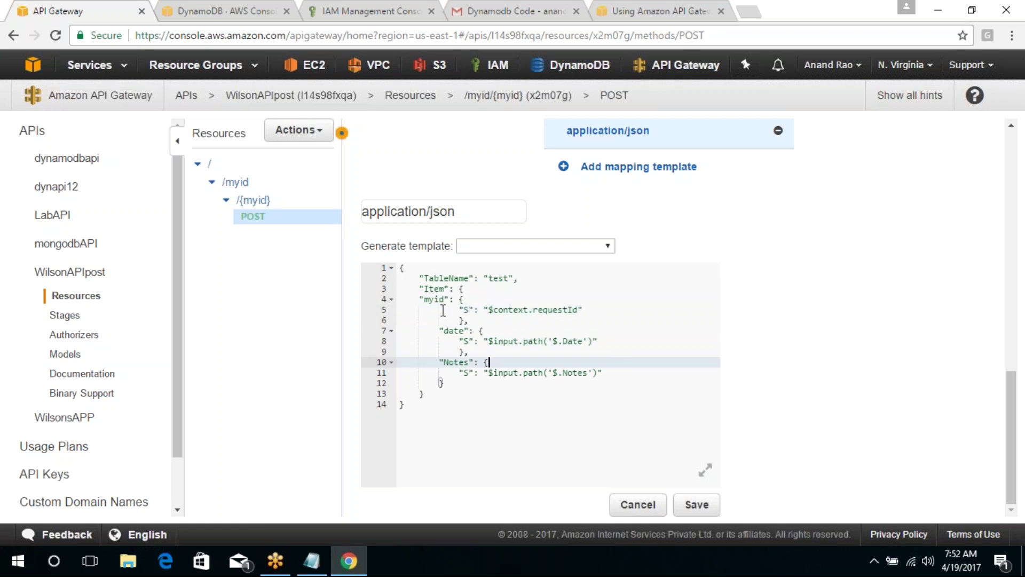
Return to the blog article and compare the "commentId" and "pageId" entries in its mapping template.
{"action": "key", "text": "ctrl+shift+Tab"}
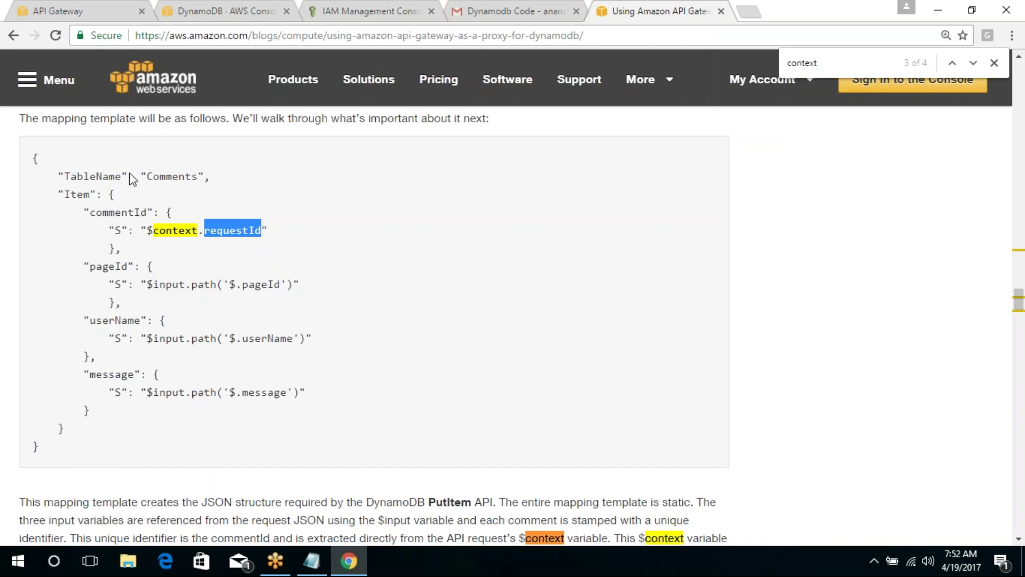
{"action": "left_click_drag", "start_coordinate": [149, 214], "coordinate": [100, 211]}
{"action": "left_click", "coordinate": [141, 231]}
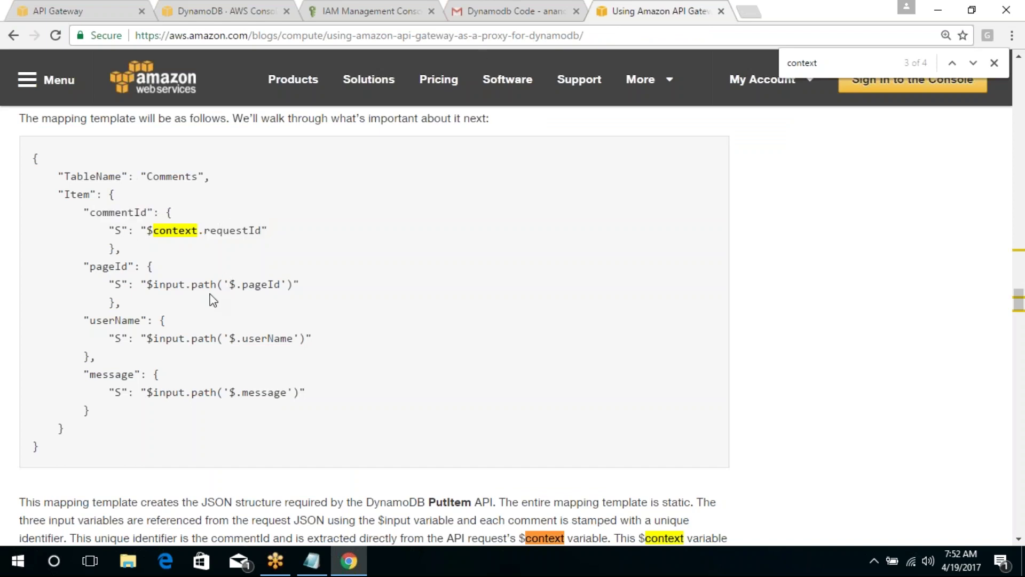
{"action": "left_click_drag", "start_coordinate": [128, 266], "coordinate": [102, 265]}
{"action": "left_click", "coordinate": [725, 298]}
Review the article's DynamoDB table and index creation sections for the primary key, partition key and projected attributes.
{"action": "scroll", "coordinate": [725, 298], "scroll_direction": "up", "scroll_amount": 20}
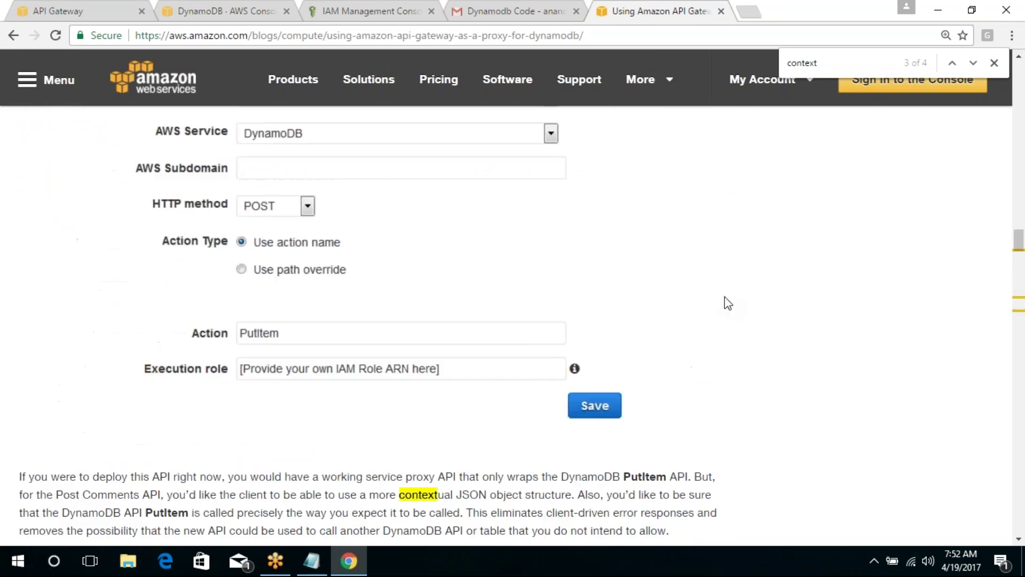
{"action": "scroll", "coordinate": [725, 298], "scroll_direction": "up", "scroll_amount": 10}
{"action": "scroll", "coordinate": [725, 298], "scroll_direction": "down", "scroll_amount": 7}
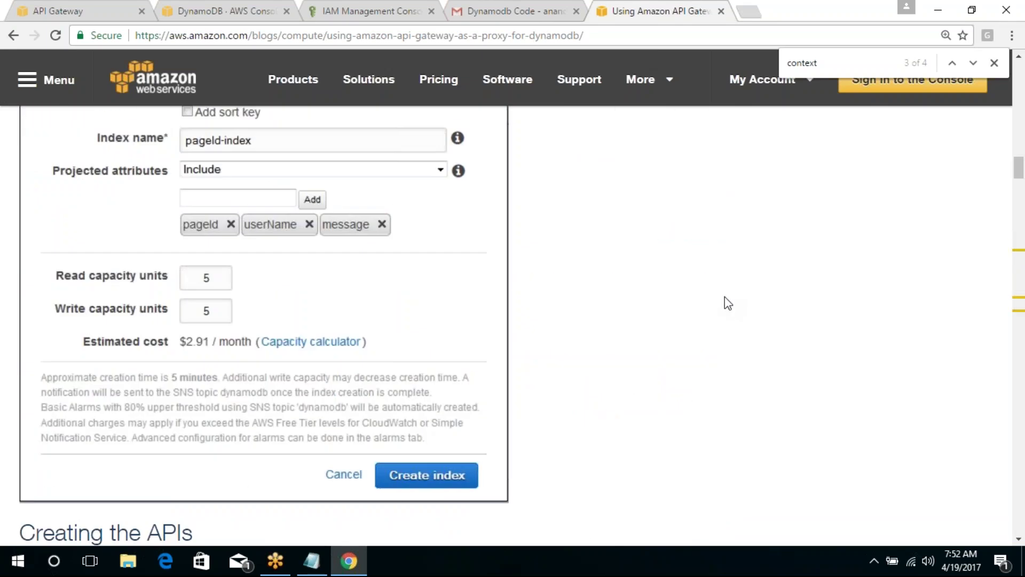
{"action": "scroll", "coordinate": [725, 297], "scroll_direction": "up", "scroll_amount": 9}
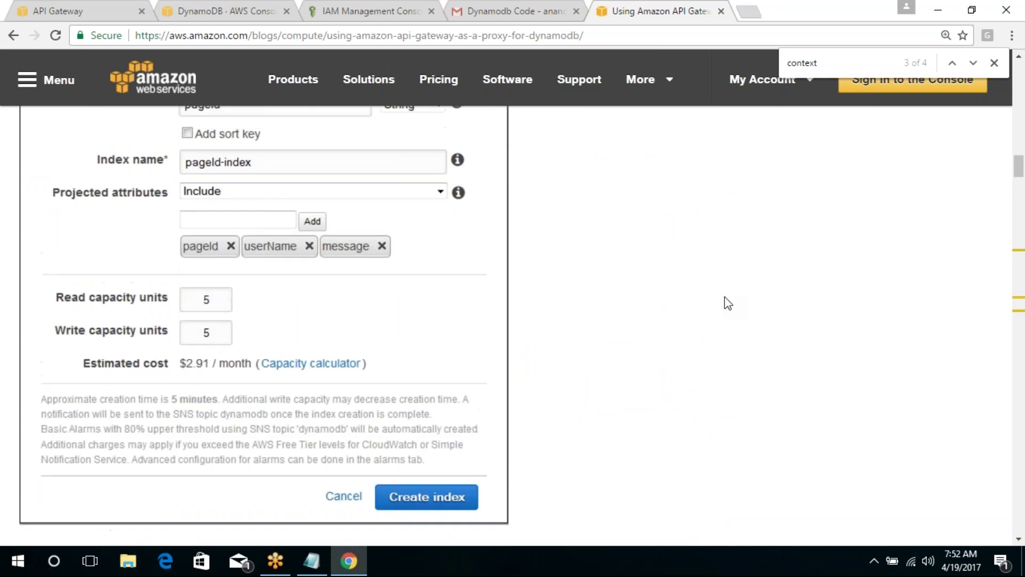
{"action": "scroll", "coordinate": [726, 297], "scroll_direction": "down", "scroll_amount": 9}
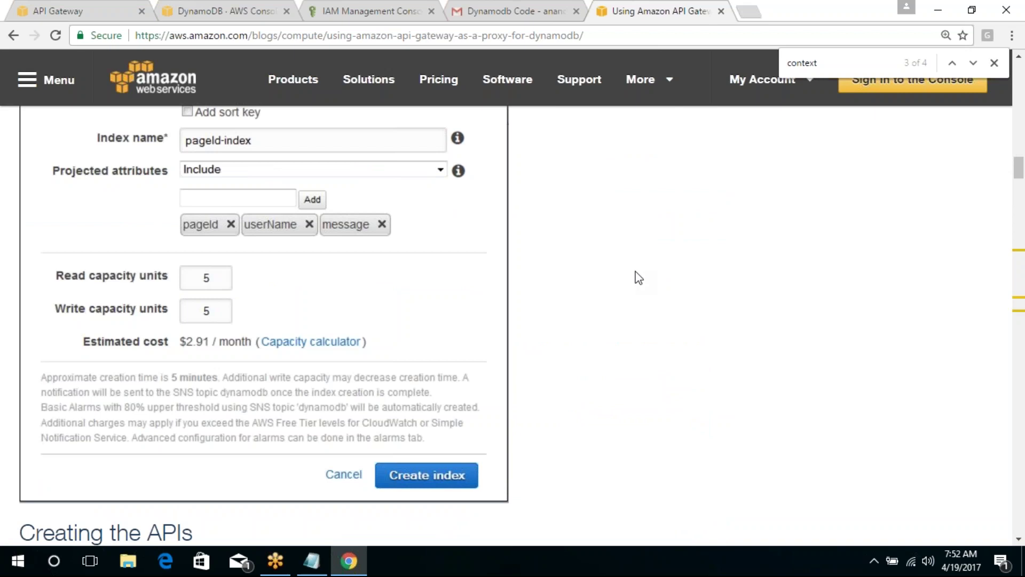
{"action": "scroll", "coordinate": [638, 277], "scroll_direction": "up", "scroll_amount": 8}
{"action": "scroll", "coordinate": [639, 277], "scroll_direction": "up", "scroll_amount": 7}
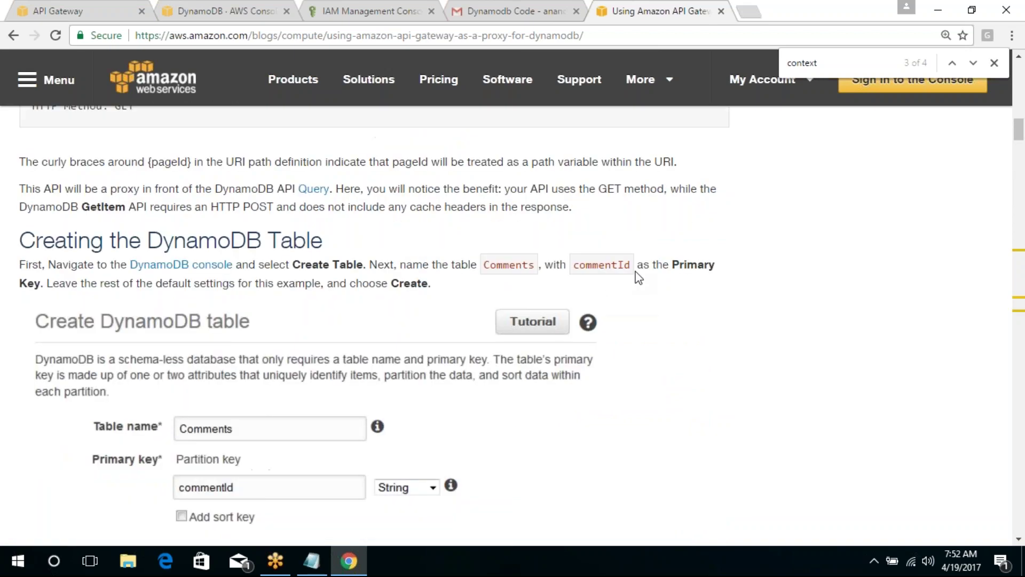
{"action": "scroll", "coordinate": [639, 277], "scroll_direction": "down", "scroll_amount": 3}
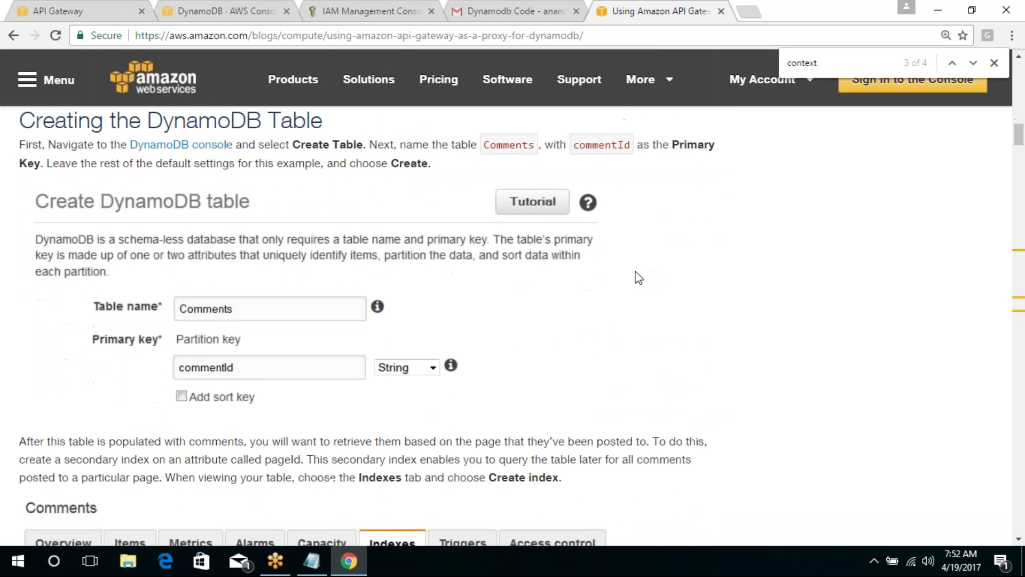
{"action": "scroll", "coordinate": [639, 277], "scroll_direction": "down", "scroll_amount": 7}
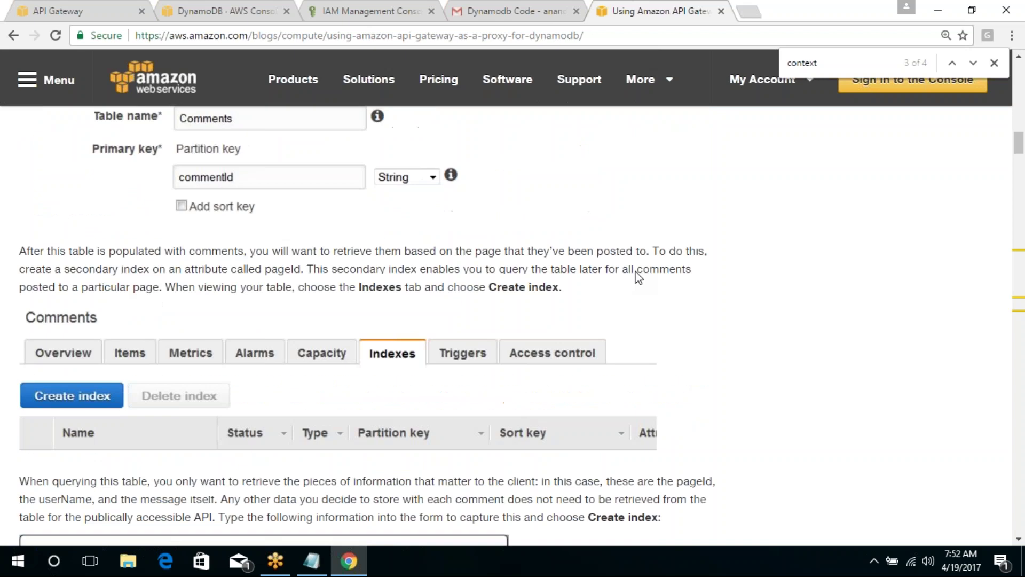
{"action": "scroll", "coordinate": [636, 277], "scroll_direction": "down", "scroll_amount": 5}
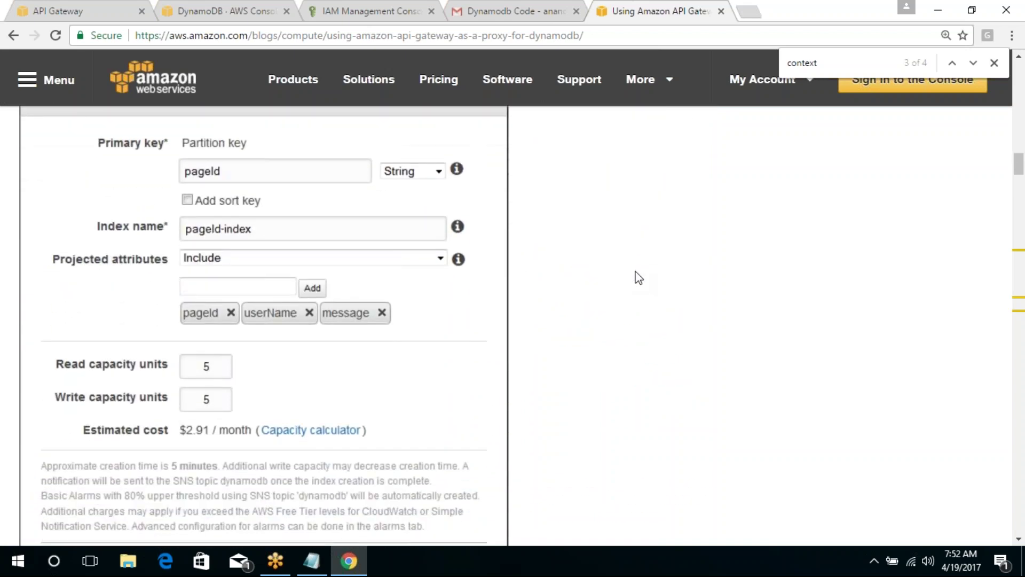
Review the article's index creation settings and its instructions for setting up the POST method's integration.
{"action": "scroll", "coordinate": [639, 278], "scroll_direction": "up", "scroll_amount": 1}
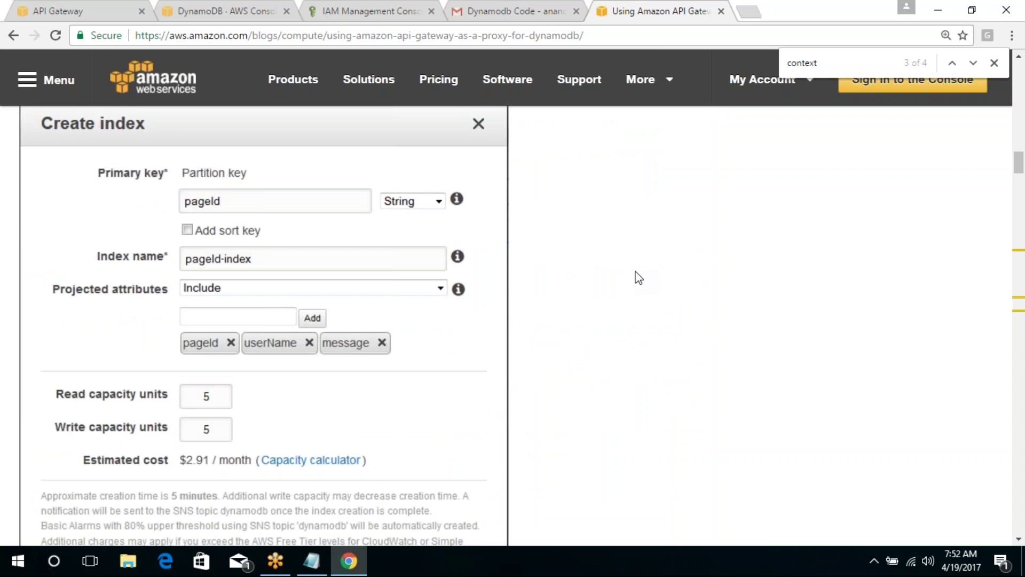
{"action": "scroll", "coordinate": [639, 277], "scroll_direction": "up", "scroll_amount": 2}
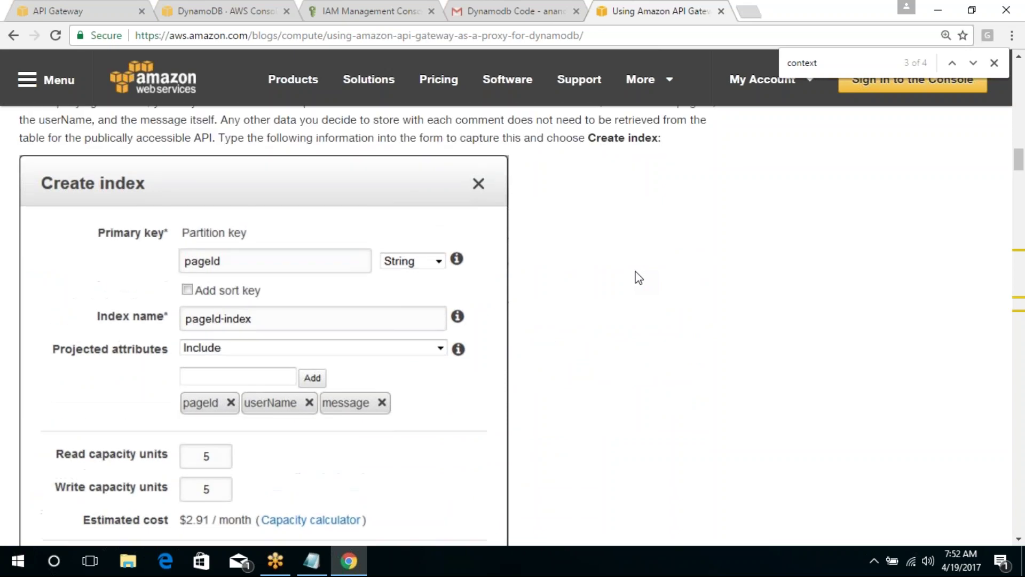
{"action": "scroll", "coordinate": [638, 277], "scroll_direction": "down", "scroll_amount": 15}
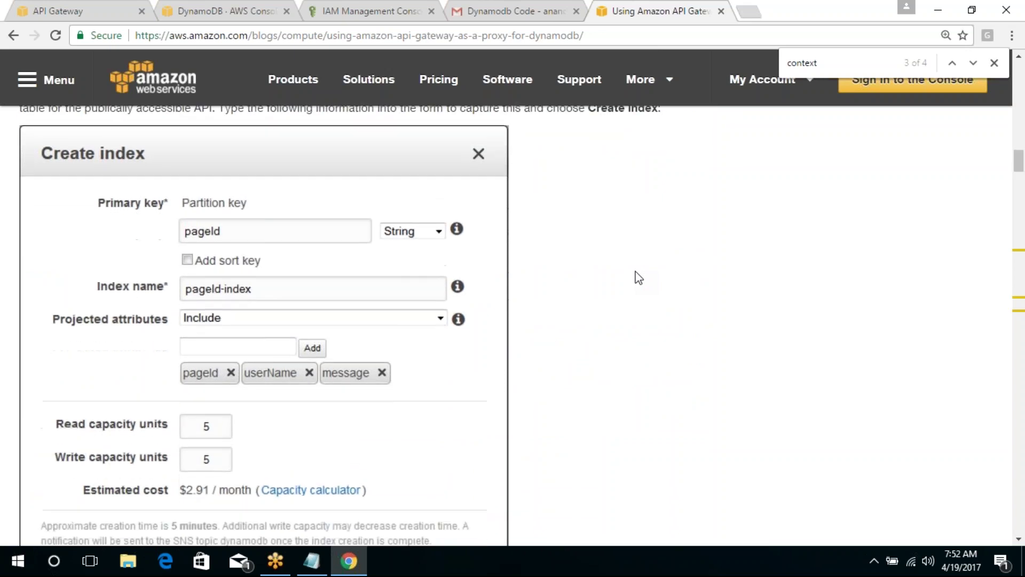
{"action": "scroll", "coordinate": [639, 277], "scroll_direction": "down", "scroll_amount": 17}
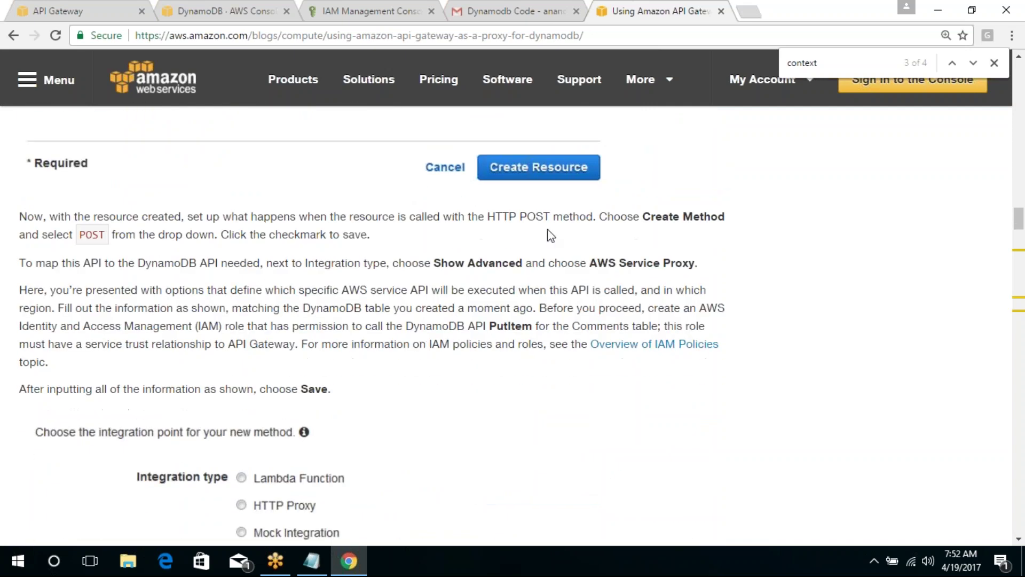
Save the mapping template in API Gateway's integration request and return to the POST method's execution overview.
{"action": "left_click", "coordinate": [86, 10]}
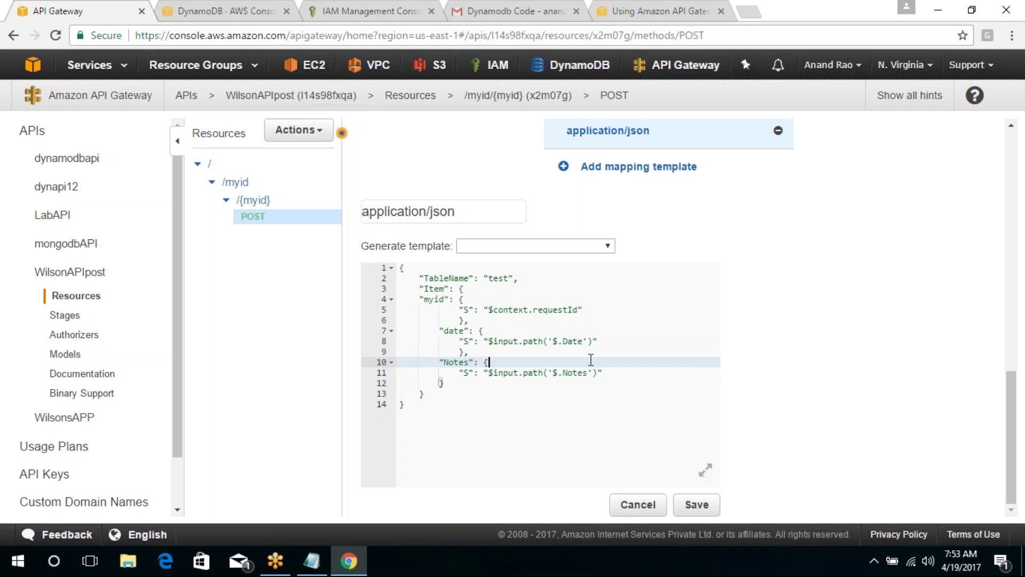
{"action": "left_click", "coordinate": [697, 507]}
{"action": "left_click", "coordinate": [697, 506]}
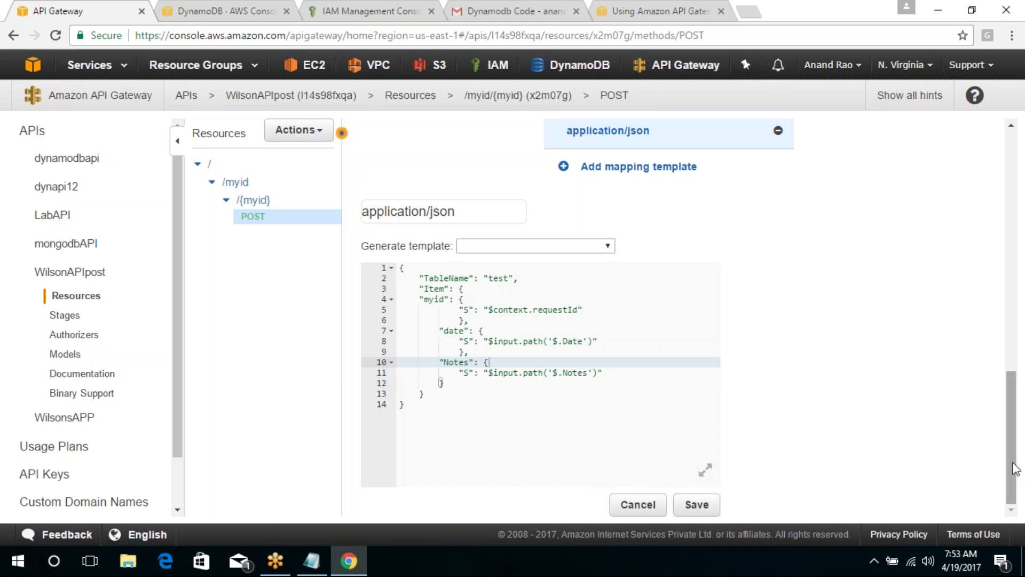
{"action": "left_click_drag", "start_coordinate": [1013, 467], "coordinate": [1017, 191]}
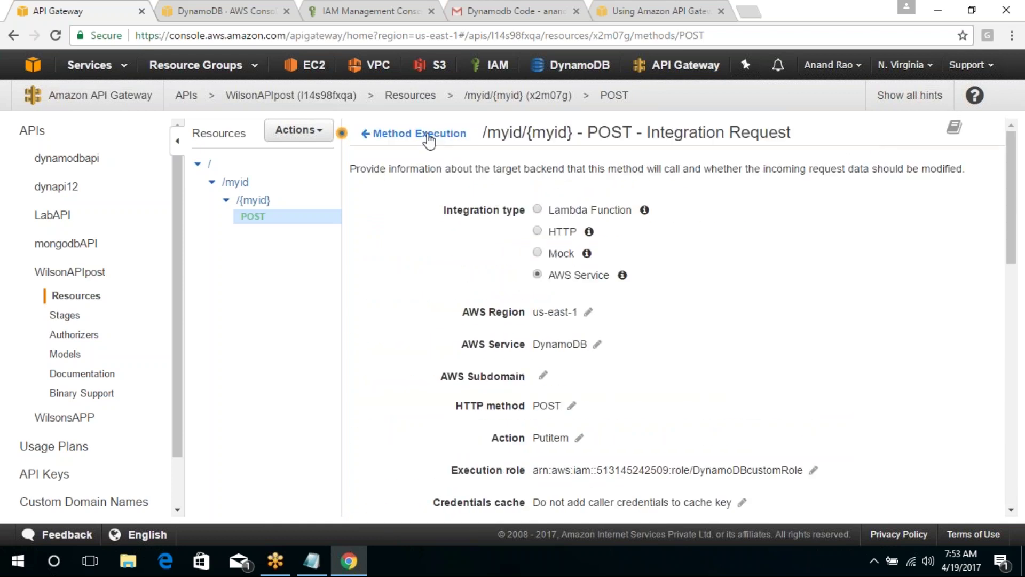
{"action": "left_click", "coordinate": [434, 134]}
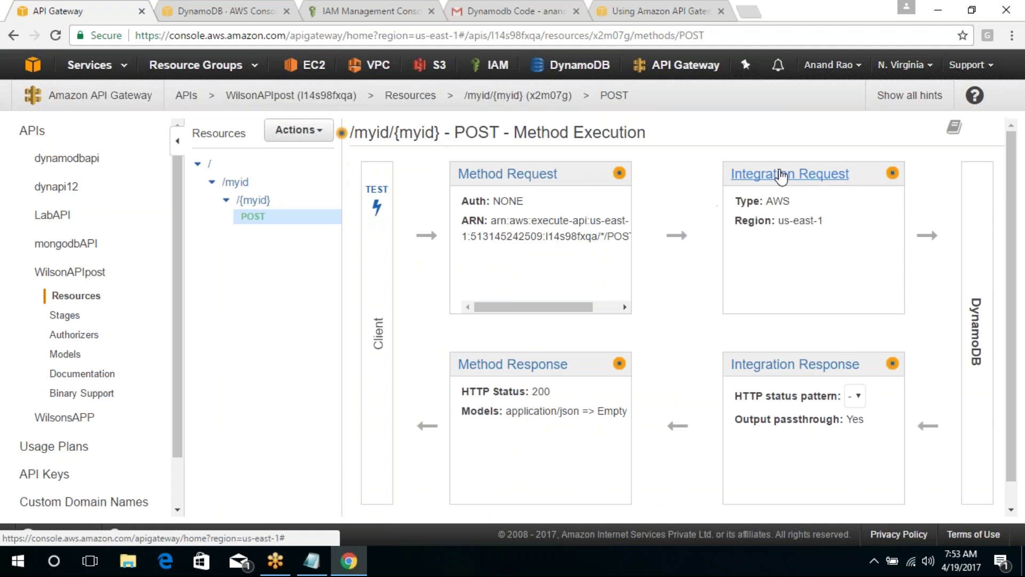
Rename the "date" attribute to "Date" in the integration request's application/json mapping template and save it.
{"action": "left_click", "coordinate": [778, 175]}
{"action": "scroll", "coordinate": [1013, 327], "scroll_direction": "down", "scroll_amount": 15}
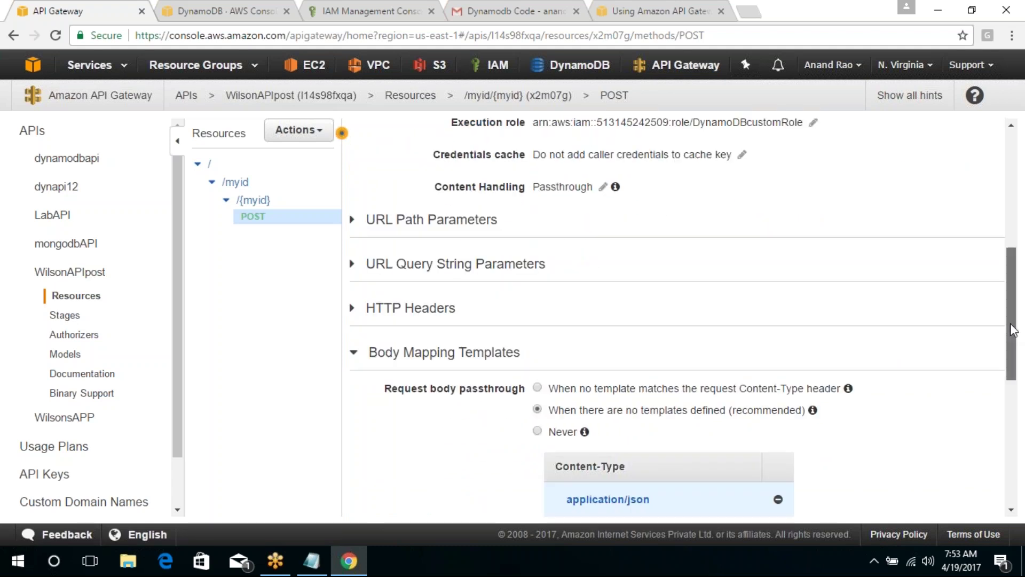
{"action": "left_click", "coordinate": [586, 399]}
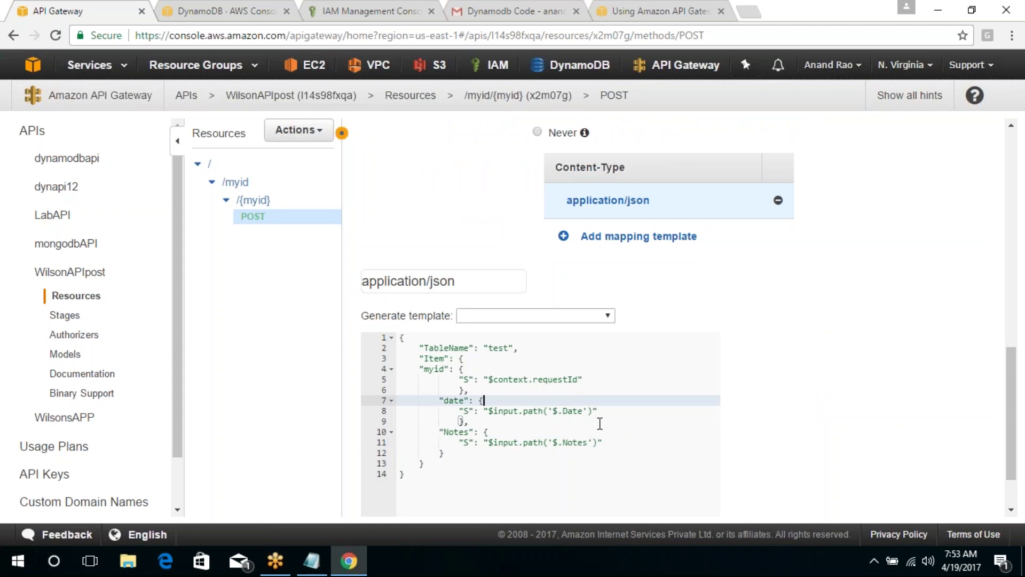
{"action": "double_click", "coordinate": [452, 400]}
{"action": "type", "text": "Date"}
{"action": "scroll", "coordinate": [1016, 398], "scroll_direction": "down", "scroll_amount": 2}
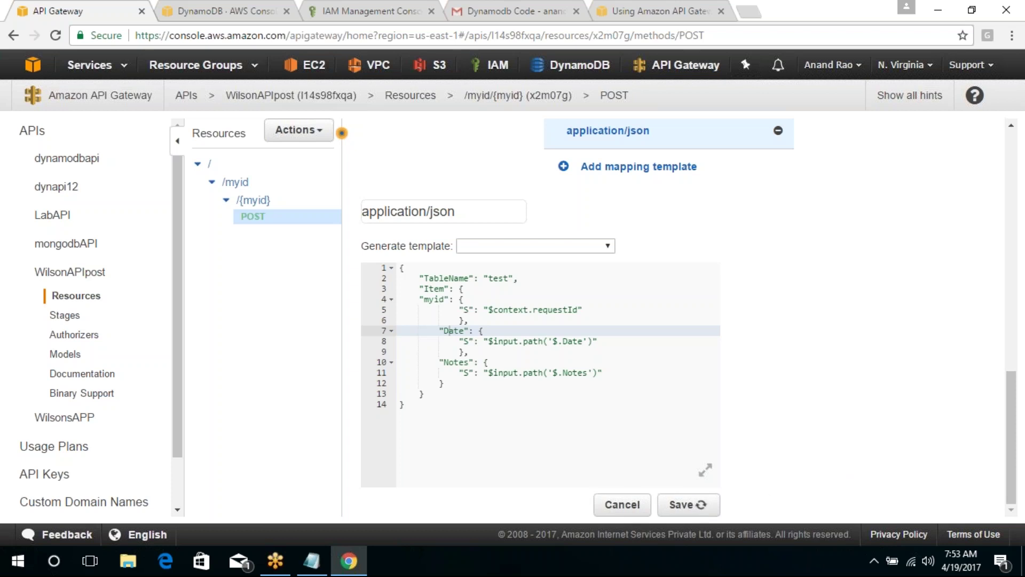
Open the POST method's test page and rename the request body's keys to "Notes" and "Date".
{"action": "scroll", "coordinate": [1019, 269], "scroll_direction": "up", "scroll_amount": 10}
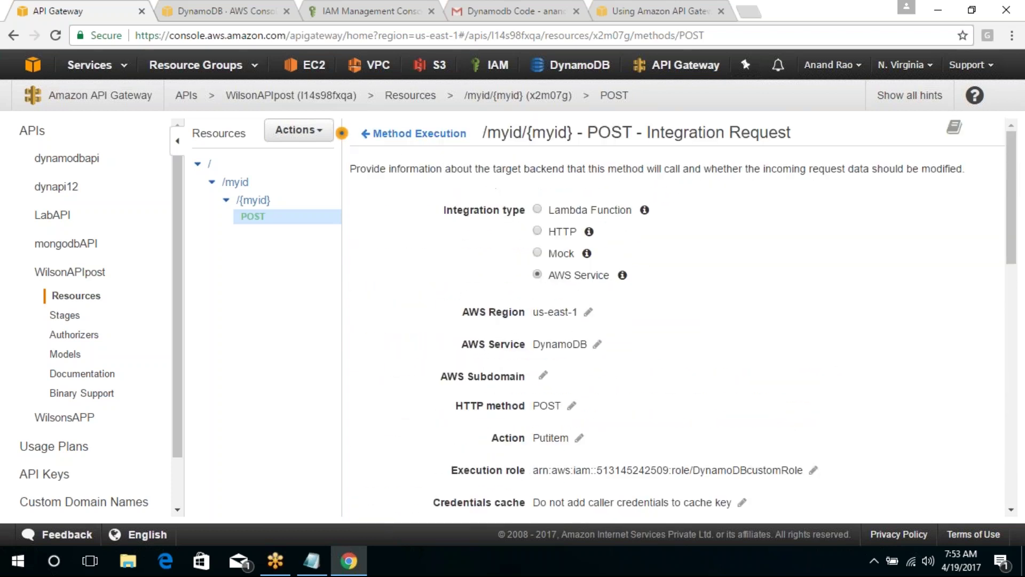
{"action": "left_click", "coordinate": [414, 133]}
{"action": "left_click", "coordinate": [376, 187]}
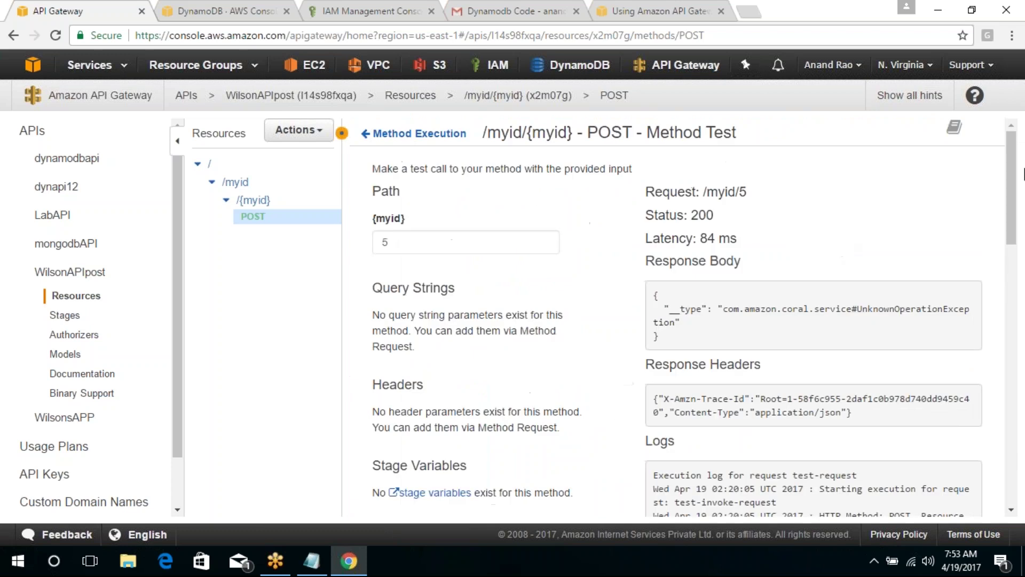
{"action": "left_click_drag", "start_coordinate": [1018, 195], "coordinate": [1018, 291]}
{"action": "scroll", "coordinate": [1019, 291], "scroll_direction": "down", "scroll_amount": 1}
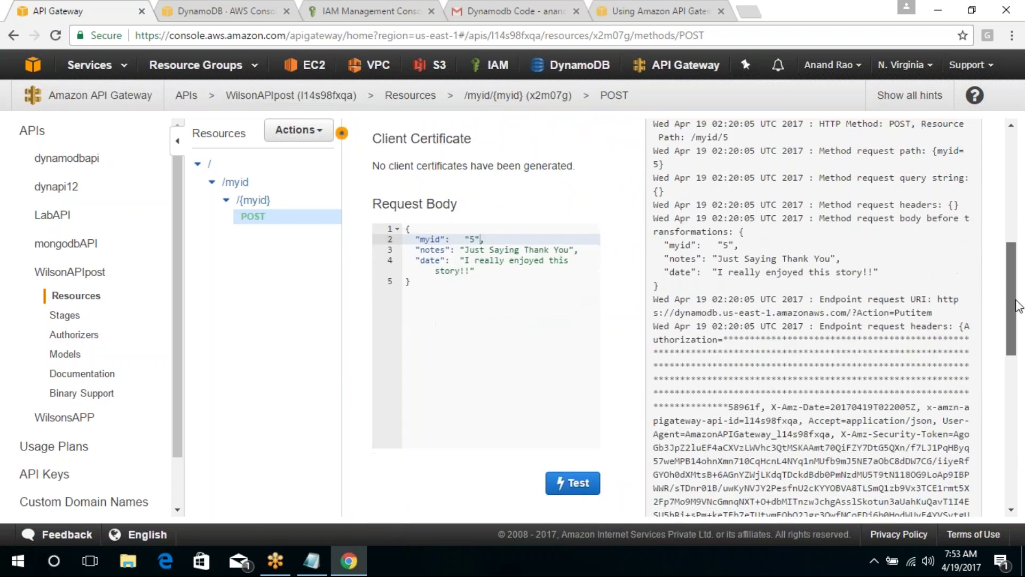
{"action": "left_click", "coordinate": [431, 250]}
{"action": "key", "text": "Left"}
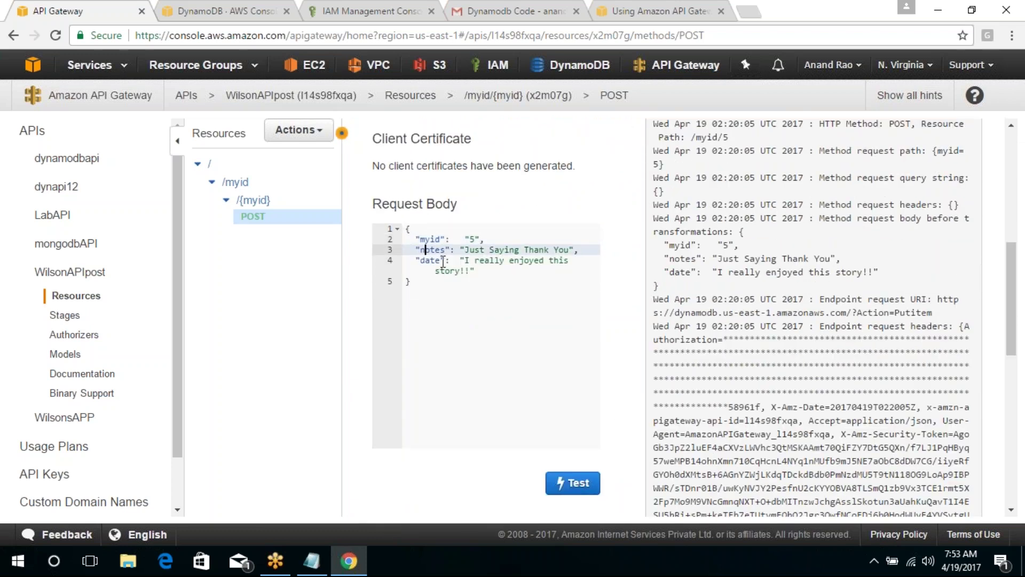
{"action": "key", "text": "BackSpace"}
{"action": "type", "text": "N"}
{"action": "key", "text": "Down"}
{"action": "key", "text": "BackSpace"}
{"action": "type", "text": "D"}
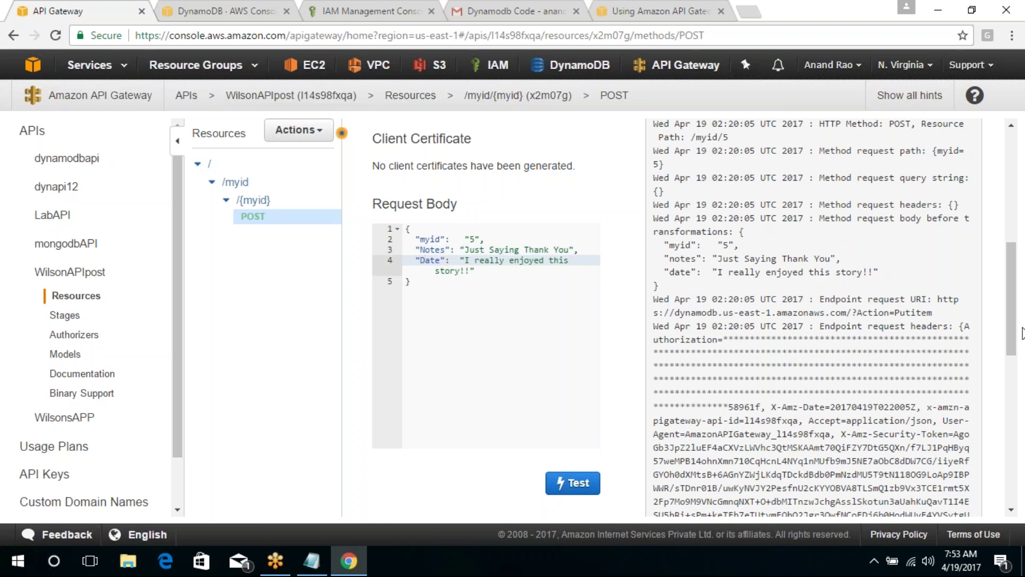
Run the method test and examine its response body and the request body before and after transformations in the logs.
{"action": "left_click", "coordinate": [574, 484]}
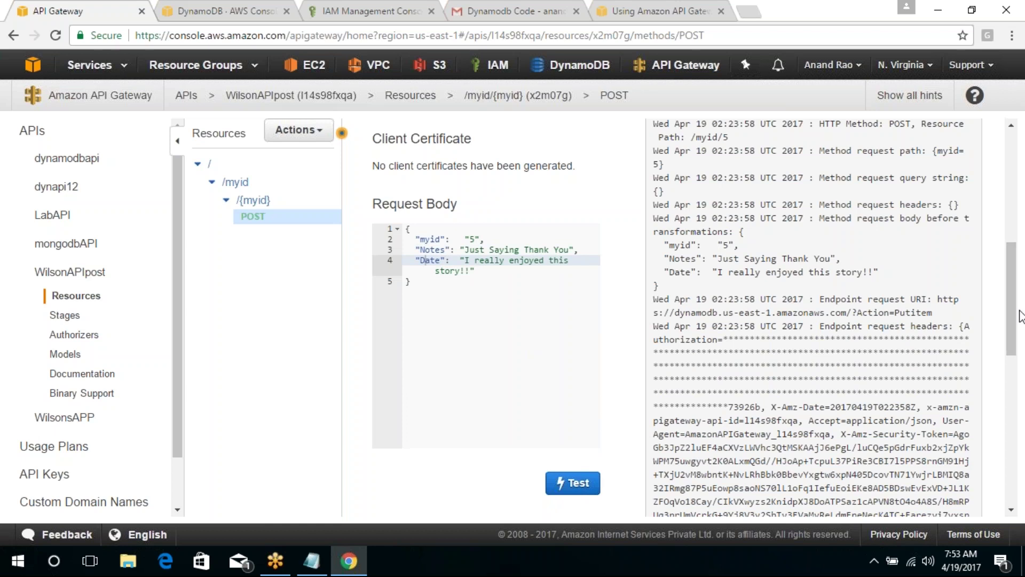
{"action": "scroll", "coordinate": [1002, 204], "scroll_direction": "up", "scroll_amount": 7}
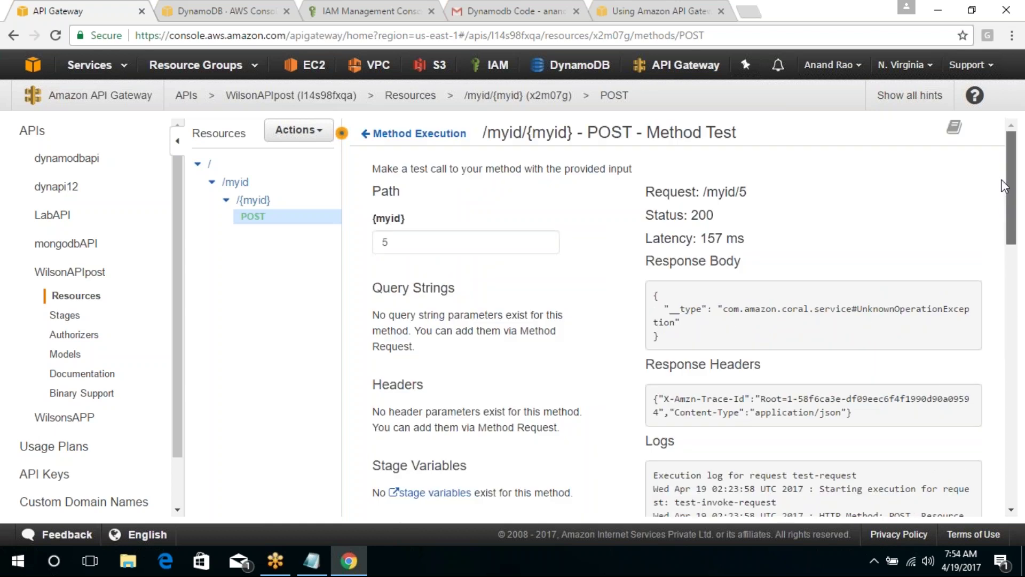
{"action": "left_click_drag", "start_coordinate": [1009, 187], "coordinate": [1022, 330]}
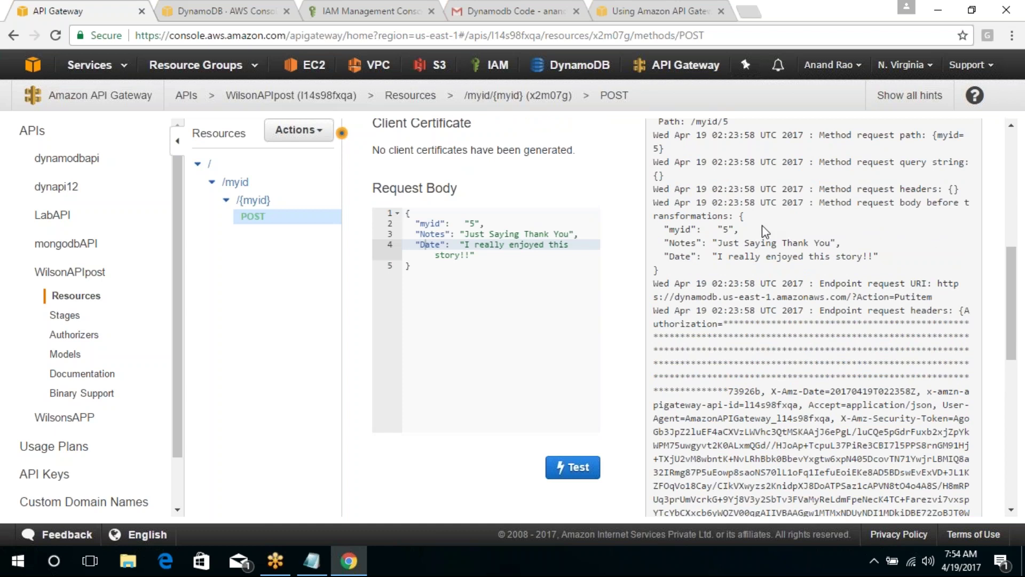
{"action": "left_click_drag", "start_coordinate": [747, 230], "coordinate": [693, 231]}
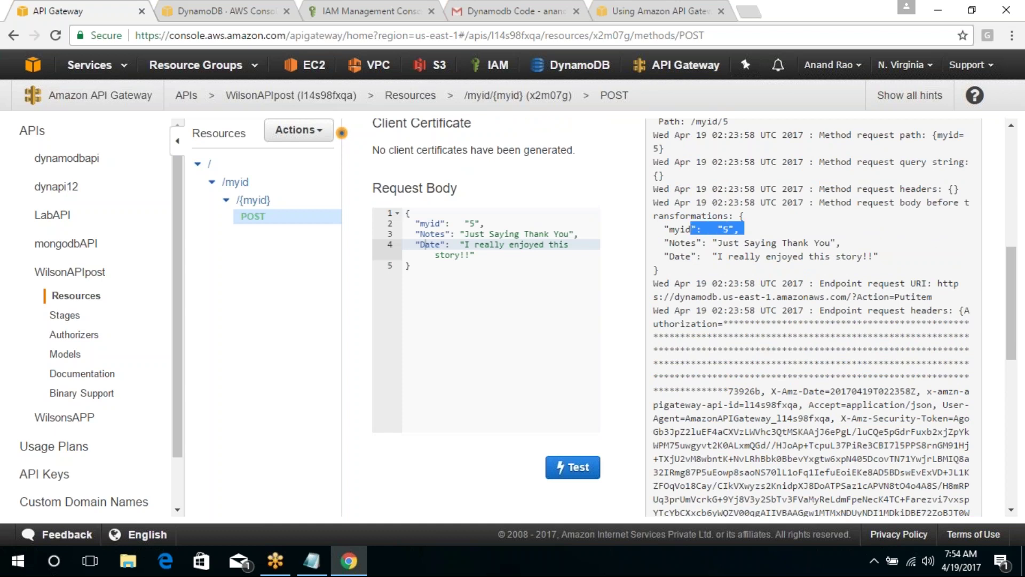
{"action": "left_click", "coordinate": [1011, 387]}
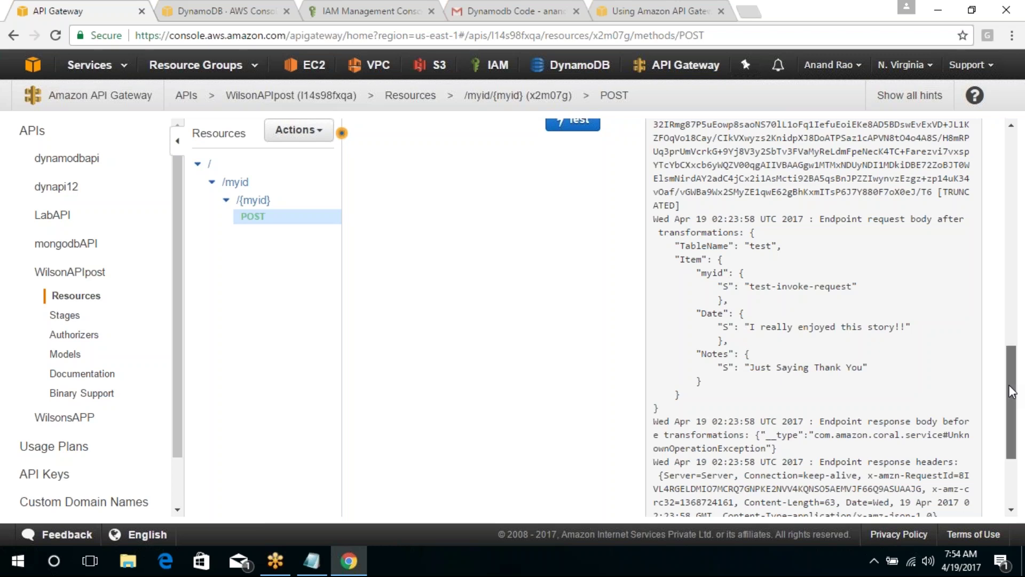
{"action": "left_click_drag", "start_coordinate": [1009, 385], "coordinate": [1010, 377]}
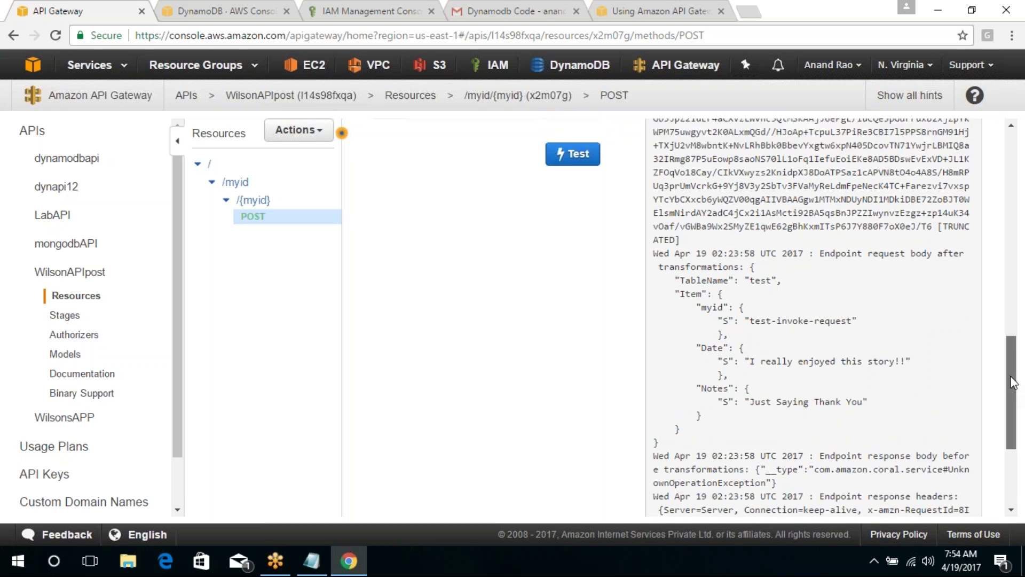
{"action": "mouse_move", "coordinate": [1010, 376]}
{"action": "left_mouse_down"}
{"action": "mouse_move", "coordinate": [1006, 198]}
{"action": "mouse_move", "coordinate": [1024, 403]}
{"action": "mouse_move", "coordinate": [1024, 392]}
{"action": "left_mouse_up"}
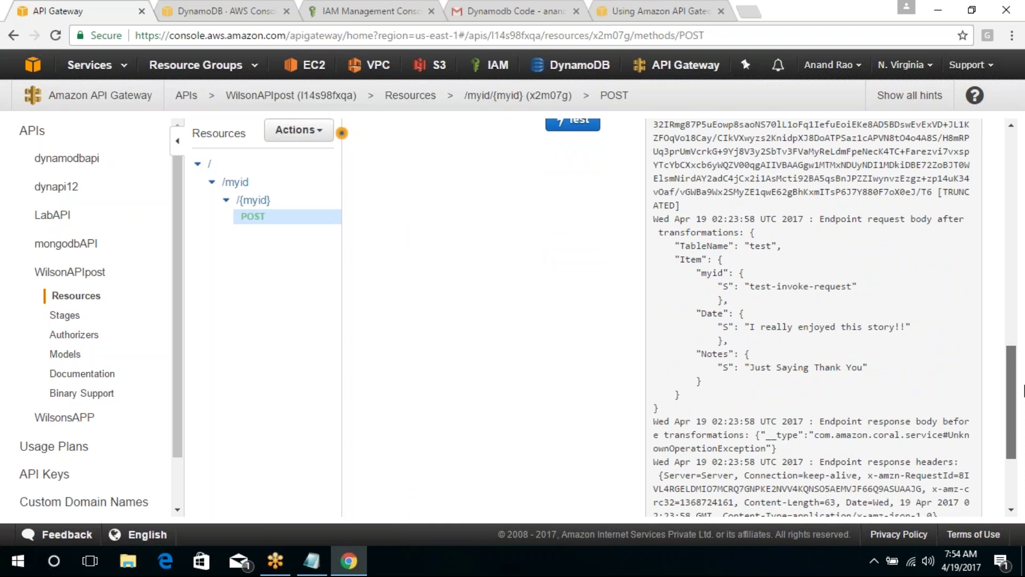
{"action": "scroll", "coordinate": [1022, 363], "scroll_direction": "down", "scroll_amount": 1}
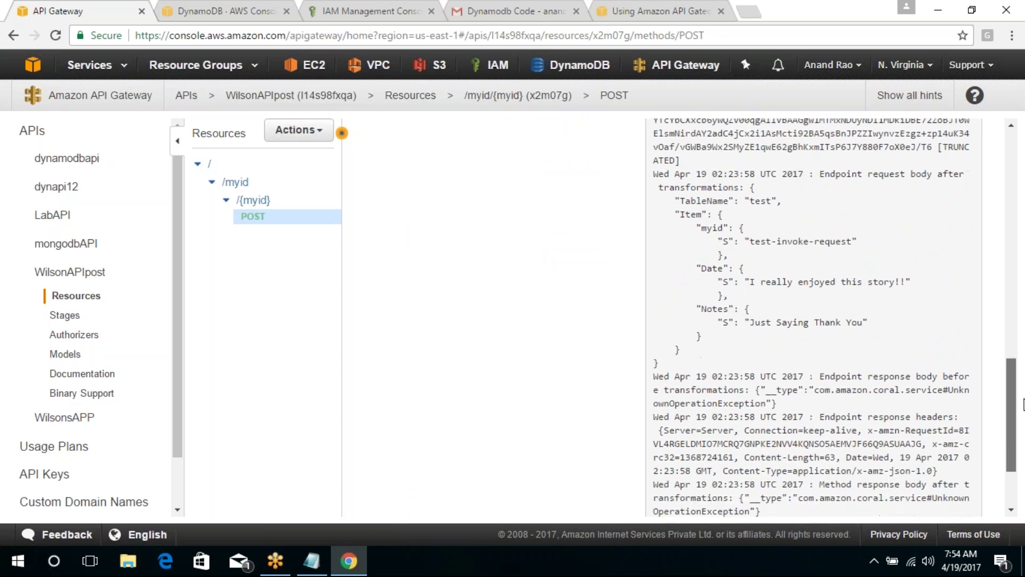
{"action": "scroll", "coordinate": [1022, 354], "scroll_direction": "down", "scroll_amount": 2}
{"action": "scroll", "coordinate": [1022, 354], "scroll_direction": "up", "scroll_amount": 10}
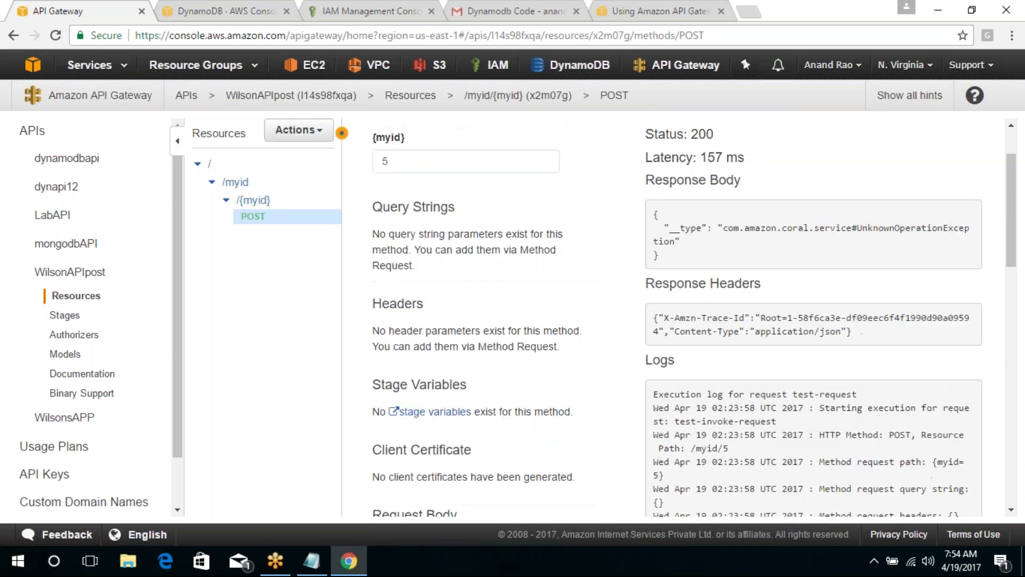
{"action": "scroll", "coordinate": [1013, 149], "scroll_direction": "up", "scroll_amount": 2}
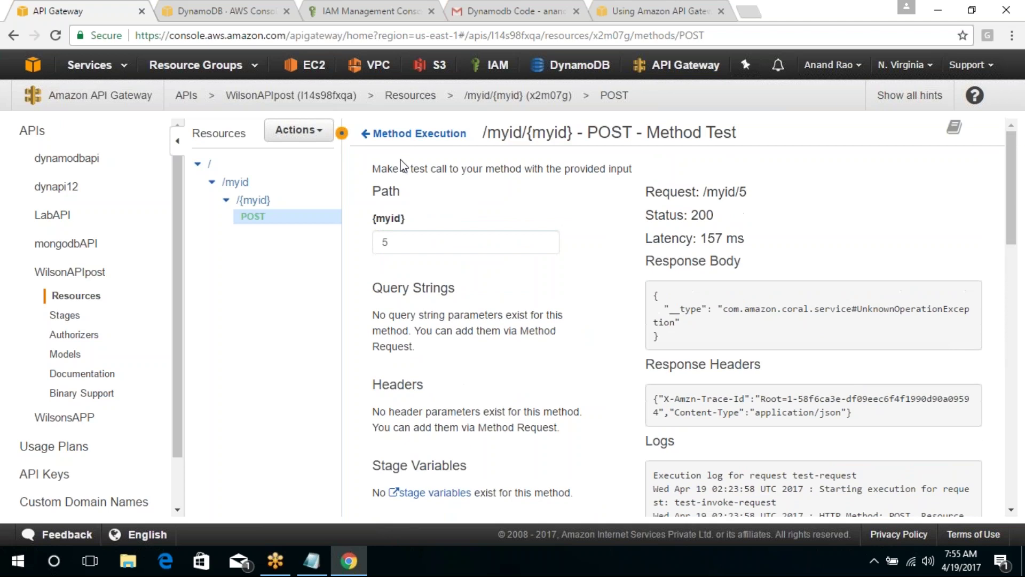
Reopen the integration request's mapping template and check its "Item" block and the "Notes" expression.
{"action": "left_click", "coordinate": [398, 135]}
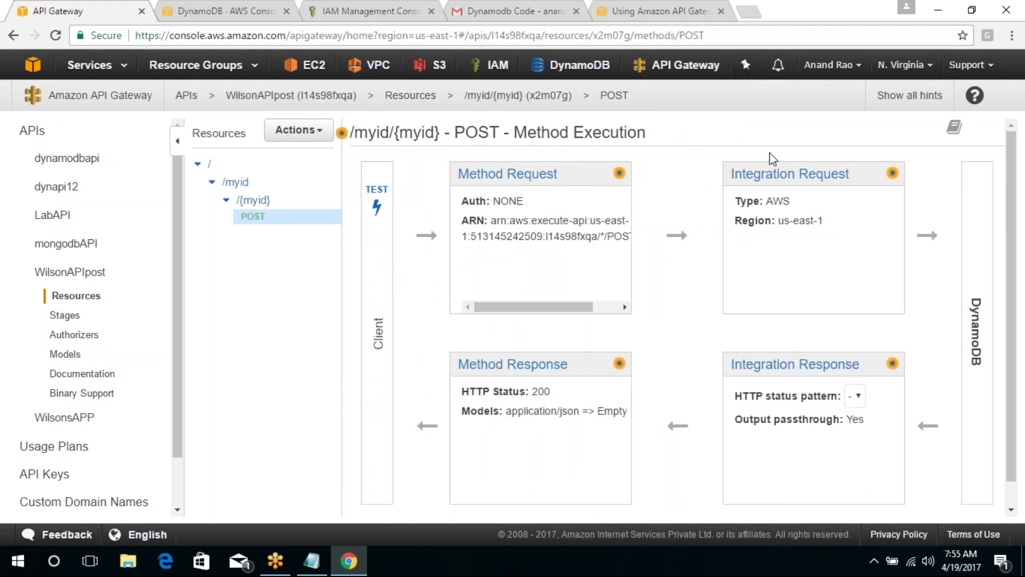
{"action": "left_click", "coordinate": [772, 171]}
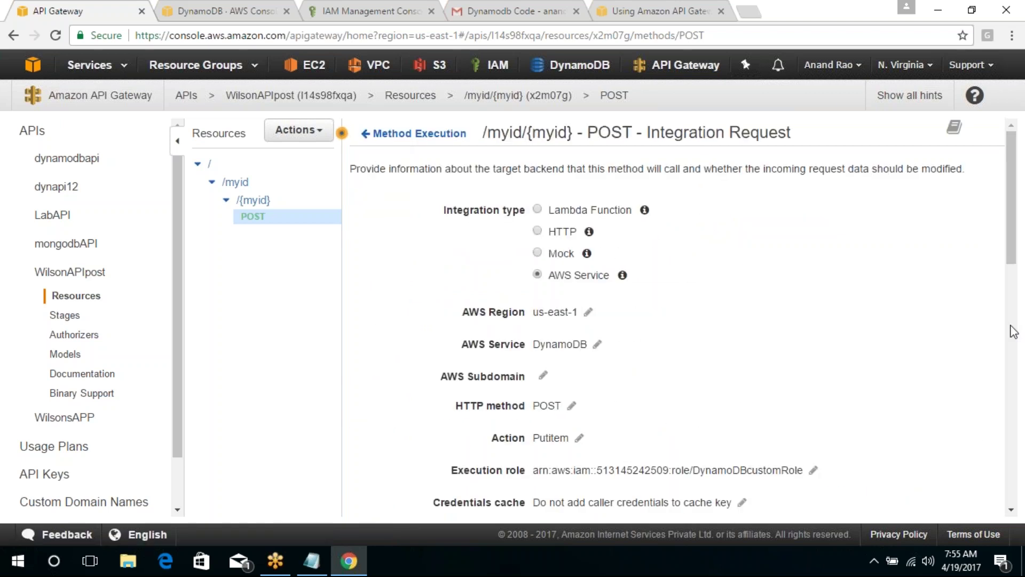
{"action": "scroll", "coordinate": [1013, 332], "scroll_direction": "down", "scroll_amount": 6}
{"action": "scroll", "coordinate": [1013, 332], "scroll_direction": "down", "scroll_amount": 6}
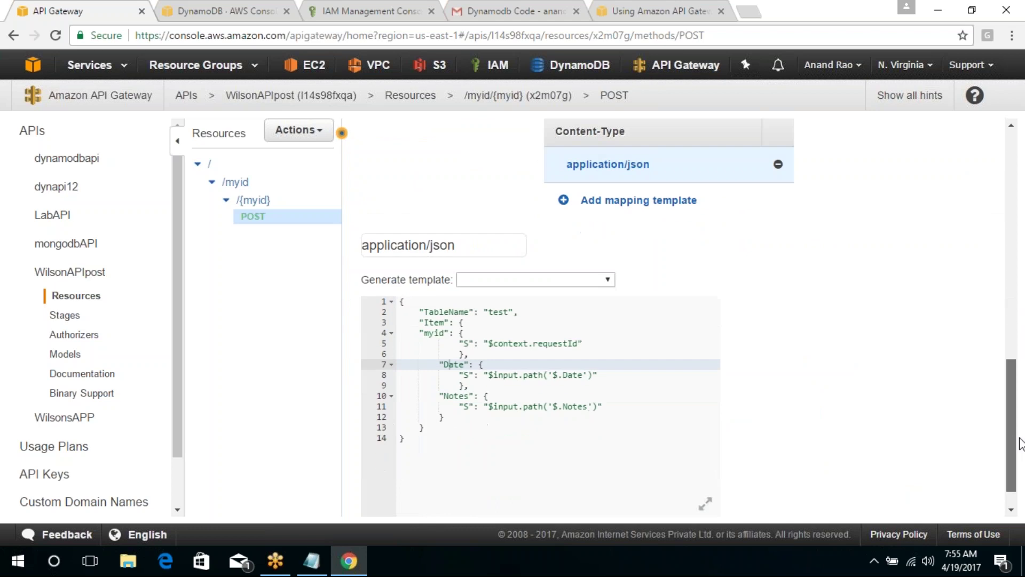
{"action": "left_click", "coordinate": [425, 428]}
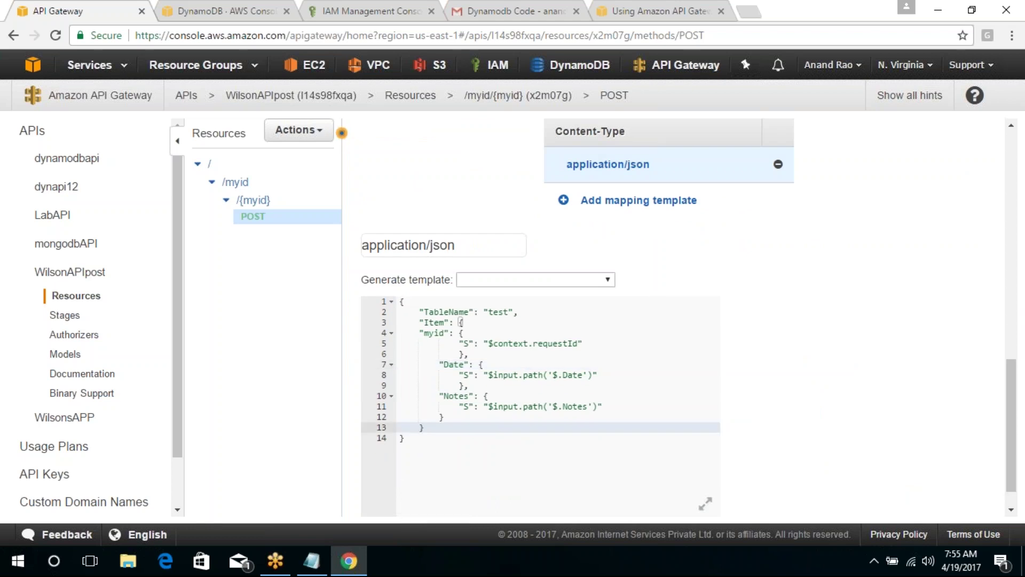
{"action": "triple_click", "coordinate": [432, 322]}
{"action": "double_click", "coordinate": [433, 322]}
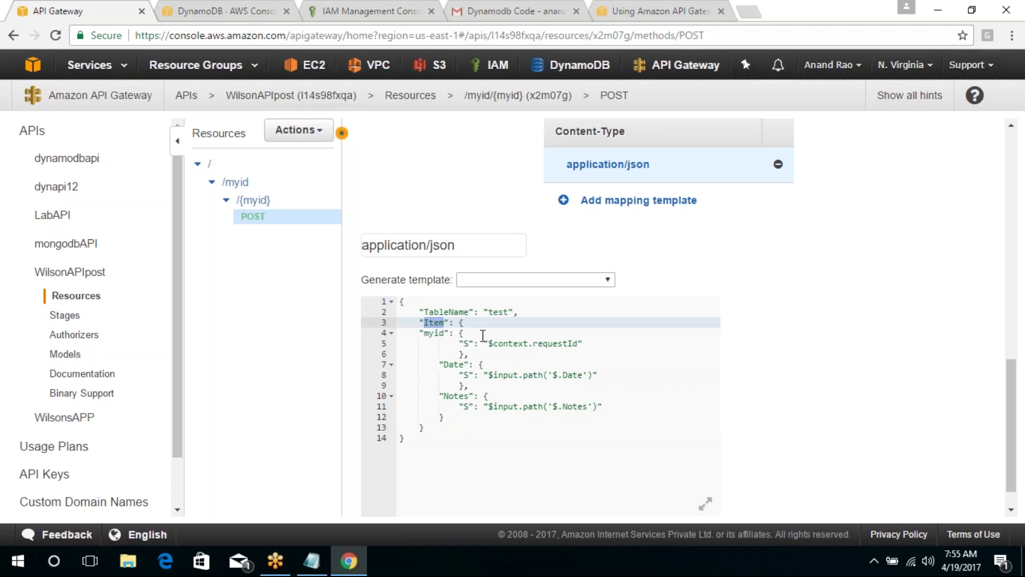
{"action": "left_click", "coordinate": [548, 407]}
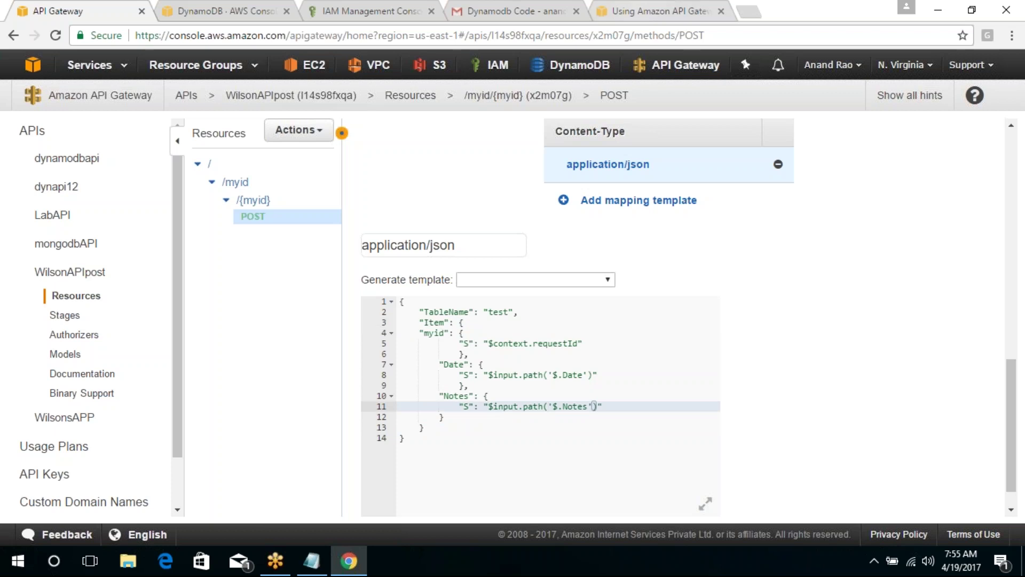
Review the AWS blog article's table creation, index settings and PutItem integration settings for the DynamoDB proxy.
{"action": "left_click", "coordinate": [657, 11]}
{"action": "scroll", "coordinate": [593, 242], "scroll_direction": "up", "scroll_amount": 5}
{"action": "scroll", "coordinate": [596, 243], "scroll_direction": "up", "scroll_amount": 15}
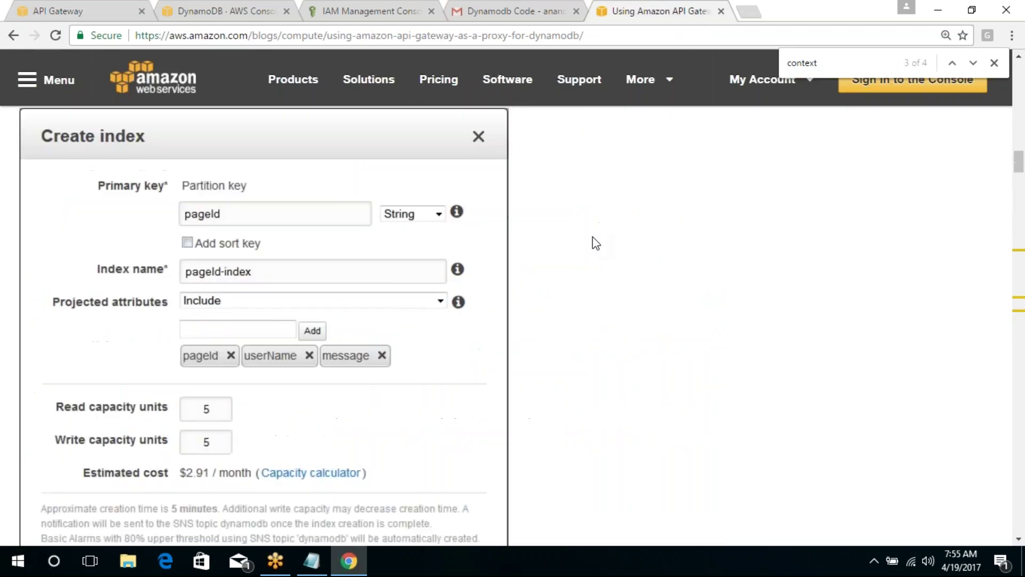
{"action": "scroll", "coordinate": [596, 244], "scroll_direction": "up", "scroll_amount": 10}
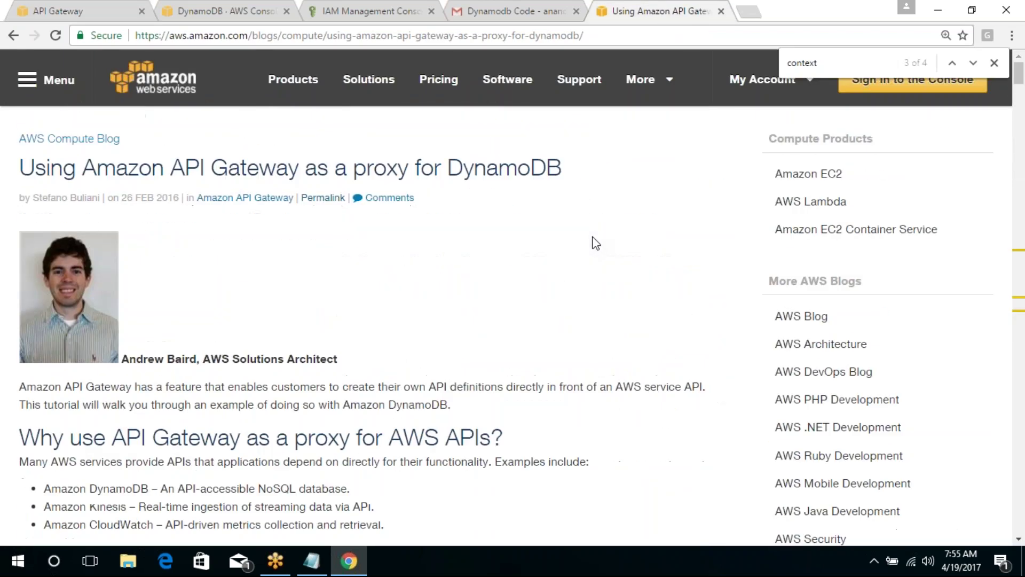
{"action": "scroll", "coordinate": [596, 243], "scroll_direction": "down", "scroll_amount": 10}
{"action": "scroll", "coordinate": [596, 243], "scroll_direction": "down", "scroll_amount": 15}
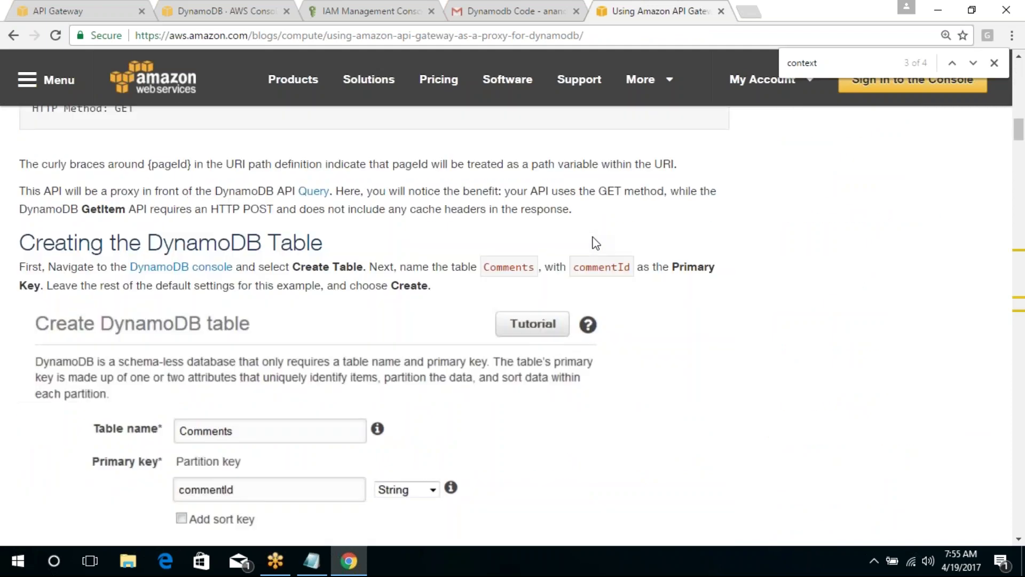
{"action": "scroll", "coordinate": [596, 243], "scroll_direction": "down", "scroll_amount": 5}
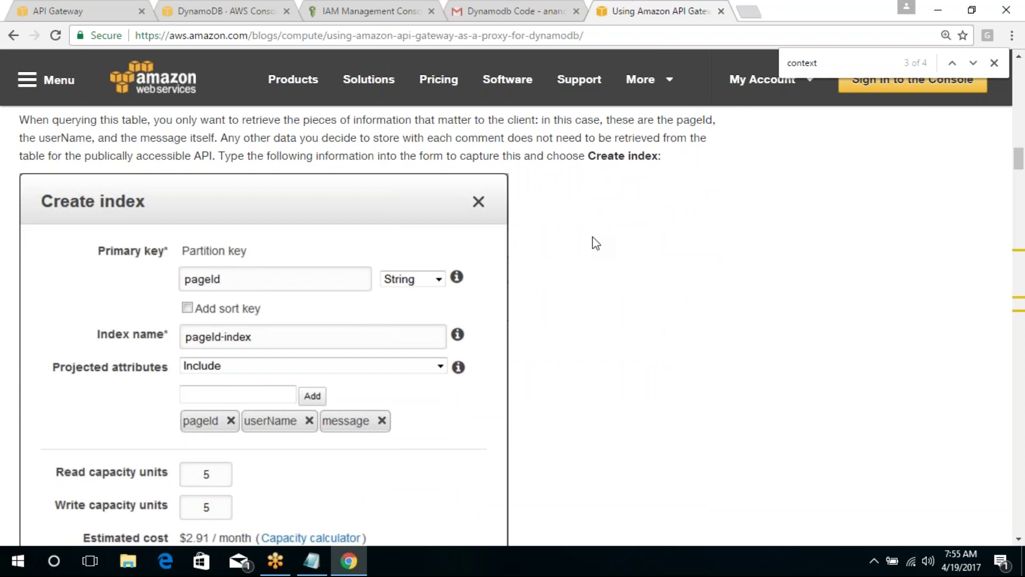
{"action": "scroll", "coordinate": [596, 243], "scroll_direction": "down", "scroll_amount": 15}
{"action": "scroll", "coordinate": [596, 243], "scroll_direction": "down", "scroll_amount": 15}
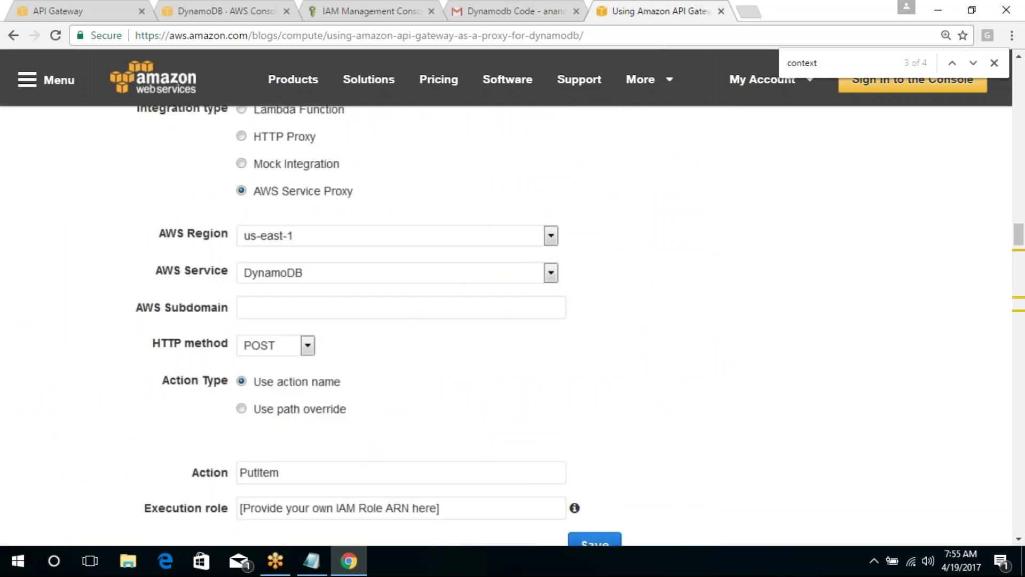
Return to the integration request and recheck the "Date" and "Notes" entries and closing braces of the application/json mapping template.
{"action": "key", "text": "ctrl+1"}
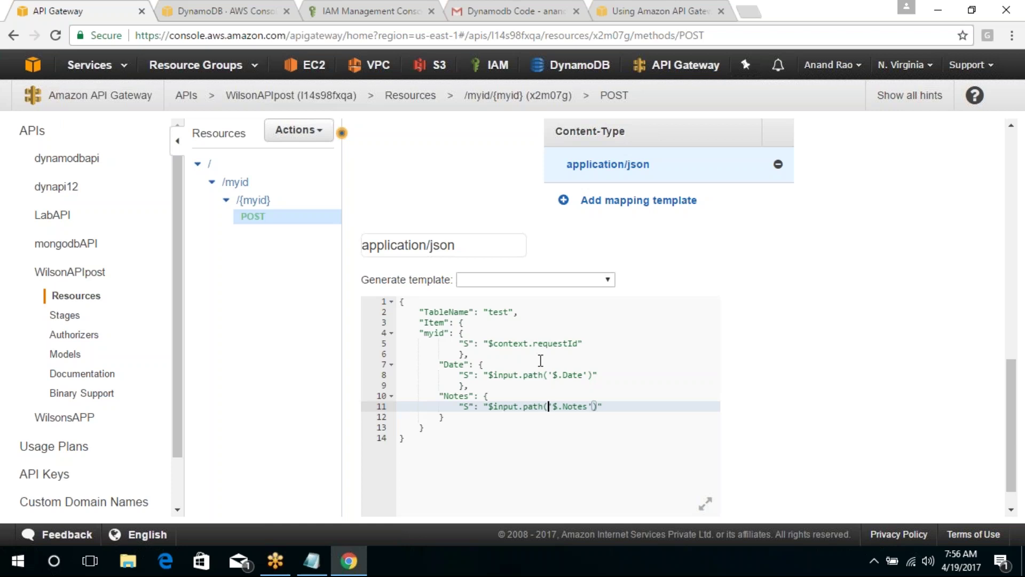
{"action": "left_click", "coordinate": [680, 367]}
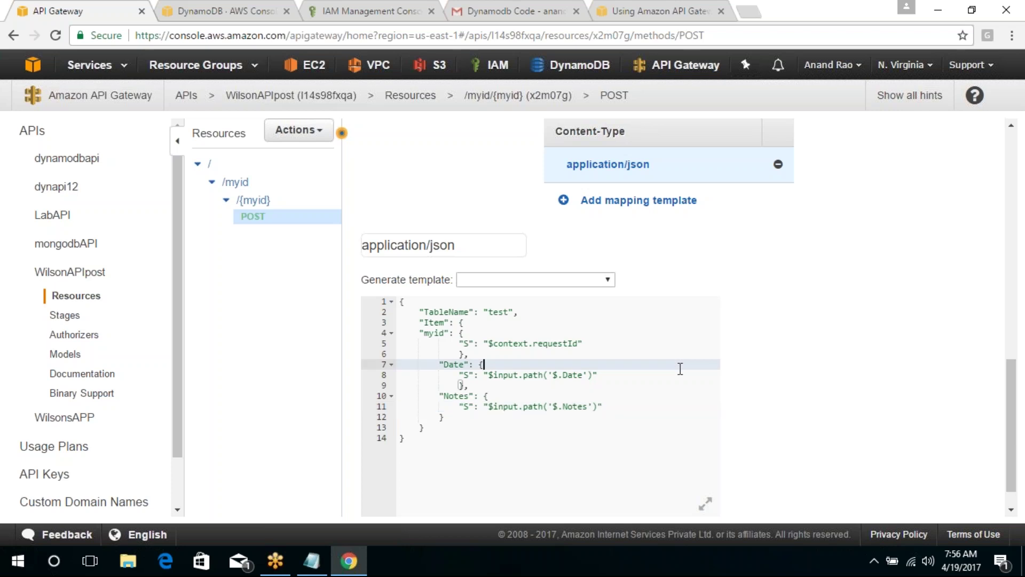
{"action": "left_click", "coordinate": [660, 385]}
{"action": "left_click", "coordinate": [662, 377]}
{"action": "left_click", "coordinate": [633, 411]}
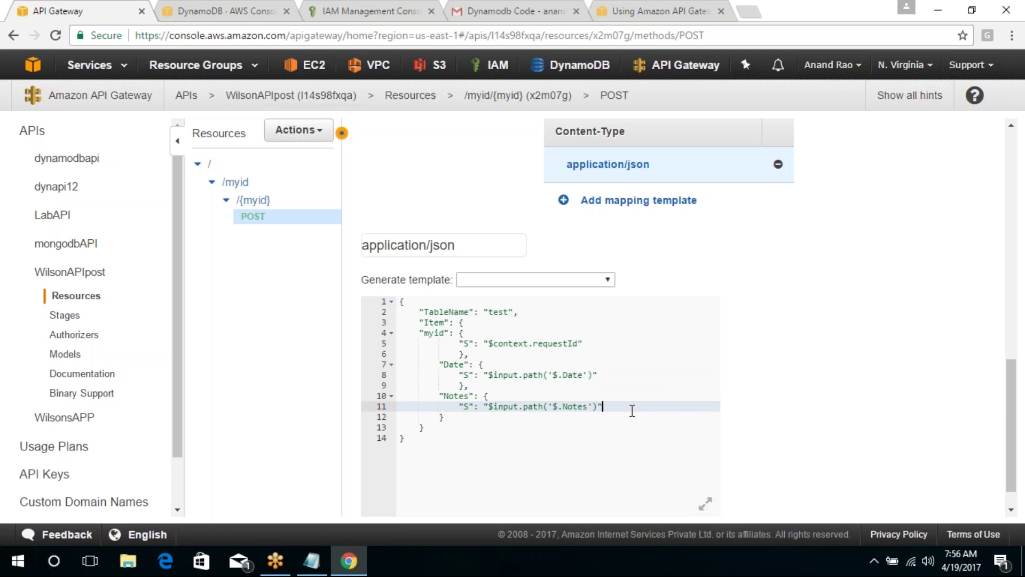
{"action": "left_click", "coordinate": [611, 448]}
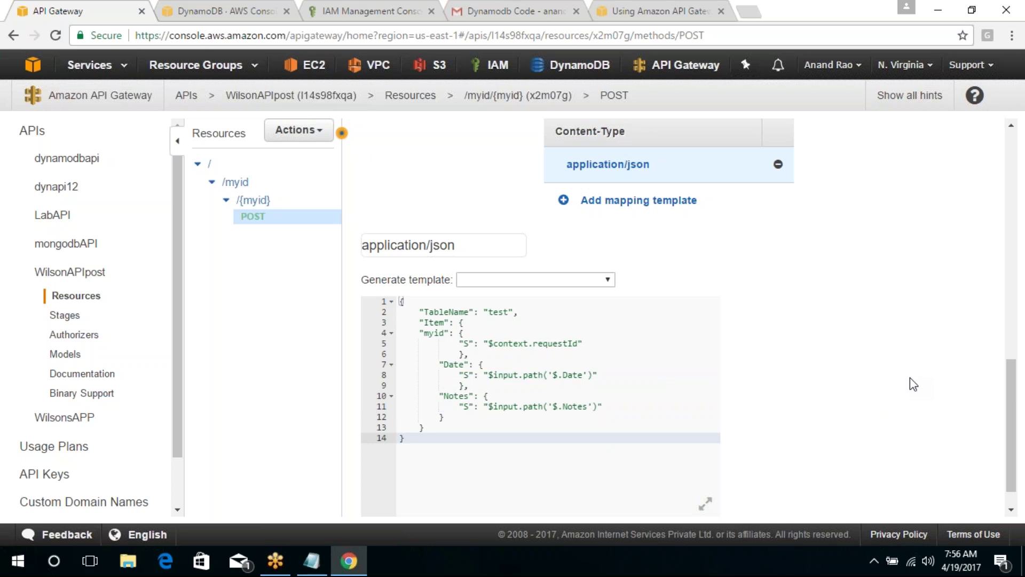
{"action": "left_click_drag", "start_coordinate": [1015, 416], "coordinate": [1015, 427]}
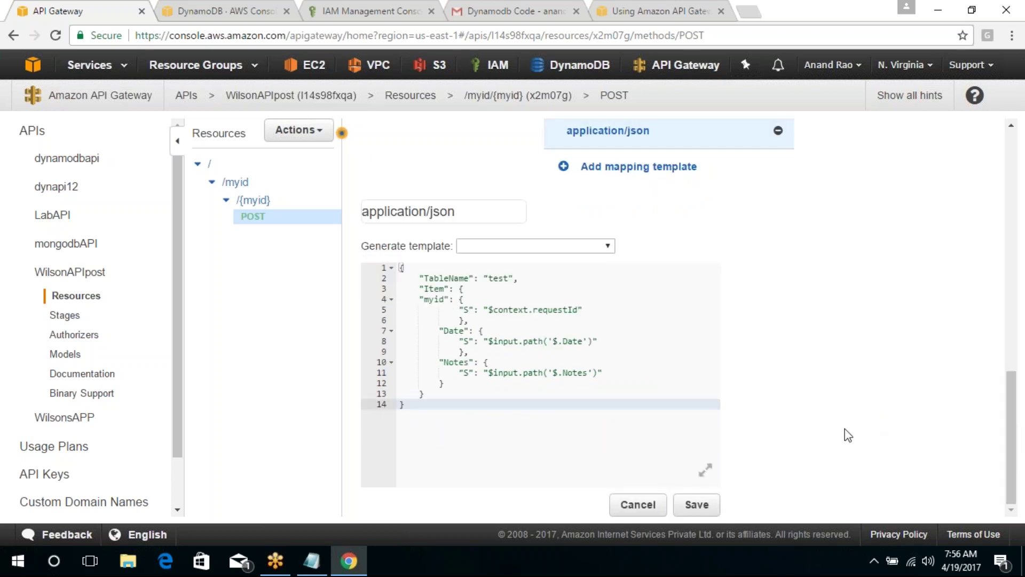
Try the Method Request passthrough, Empty and Error generated templates for application/json, discard them and recheck the saved mapping template.
{"action": "left_click", "coordinate": [586, 247]}
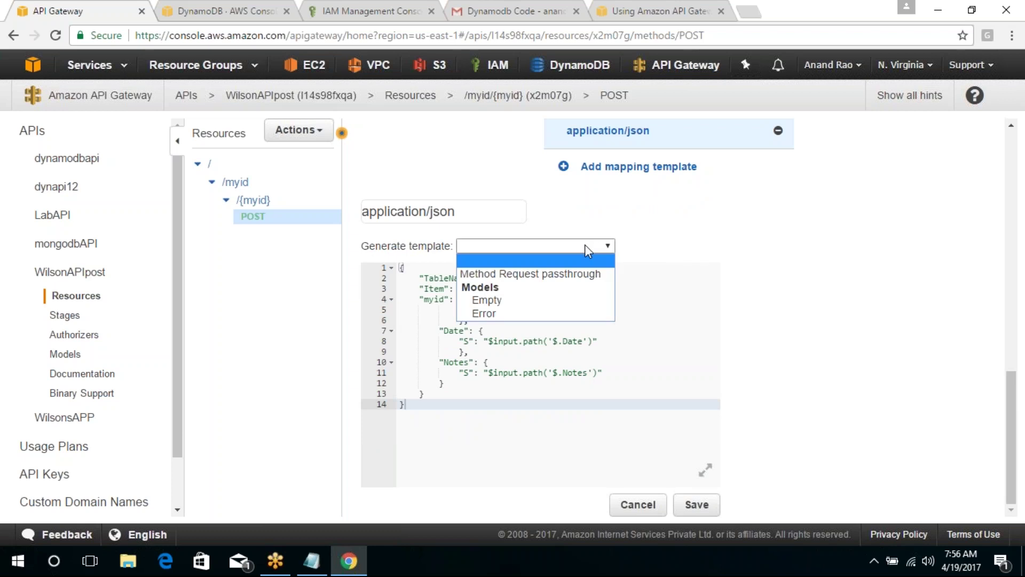
{"action": "left_click", "coordinate": [584, 276]}
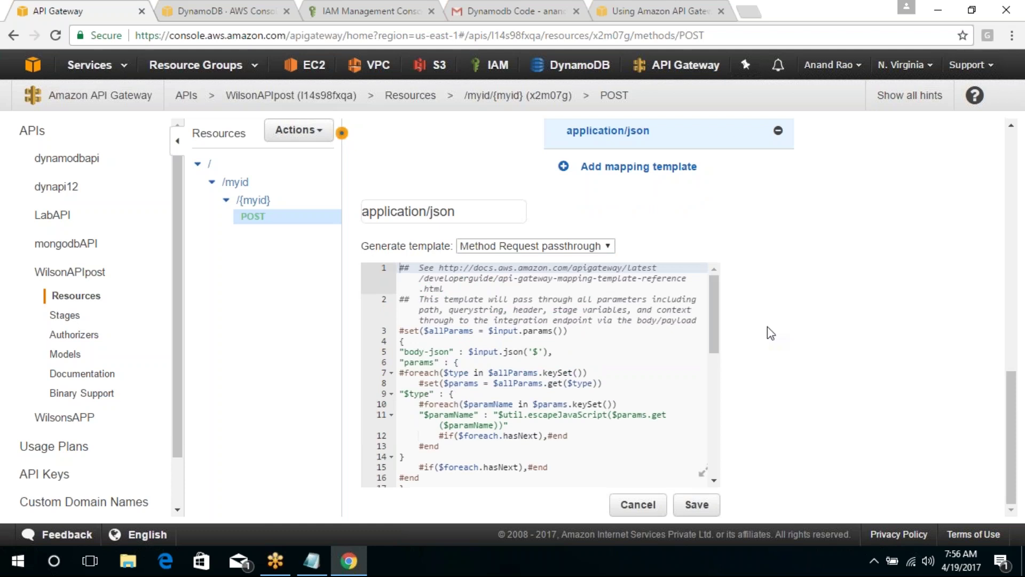
{"action": "left_click_drag", "start_coordinate": [712, 296], "coordinate": [732, 305]}
{"action": "scroll", "coordinate": [641, 371], "scroll_direction": "down", "scroll_amount": 3}
{"action": "left_click", "coordinate": [642, 370]}
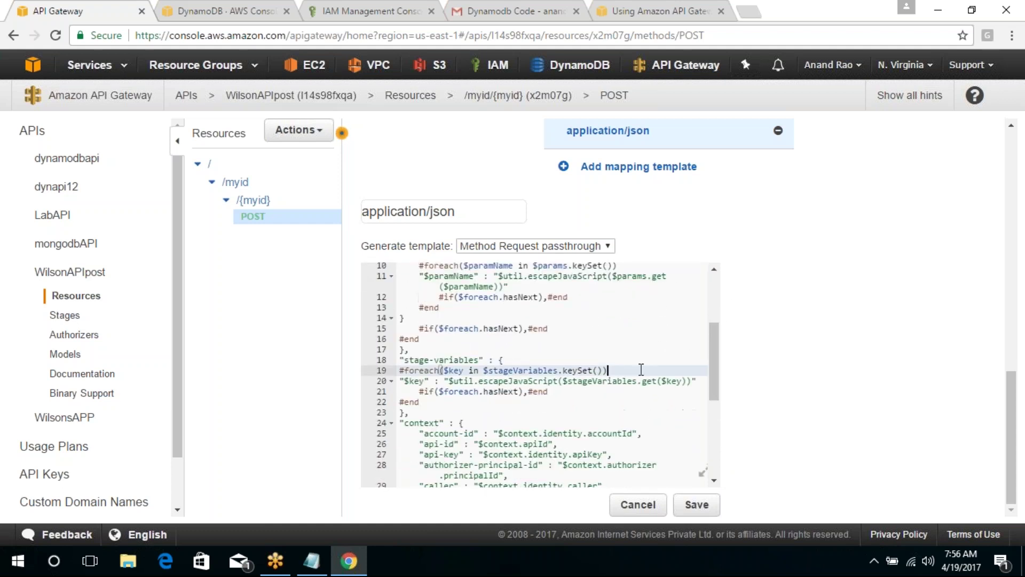
{"action": "left_click", "coordinate": [609, 246]}
{"action": "left_click", "coordinate": [558, 288]}
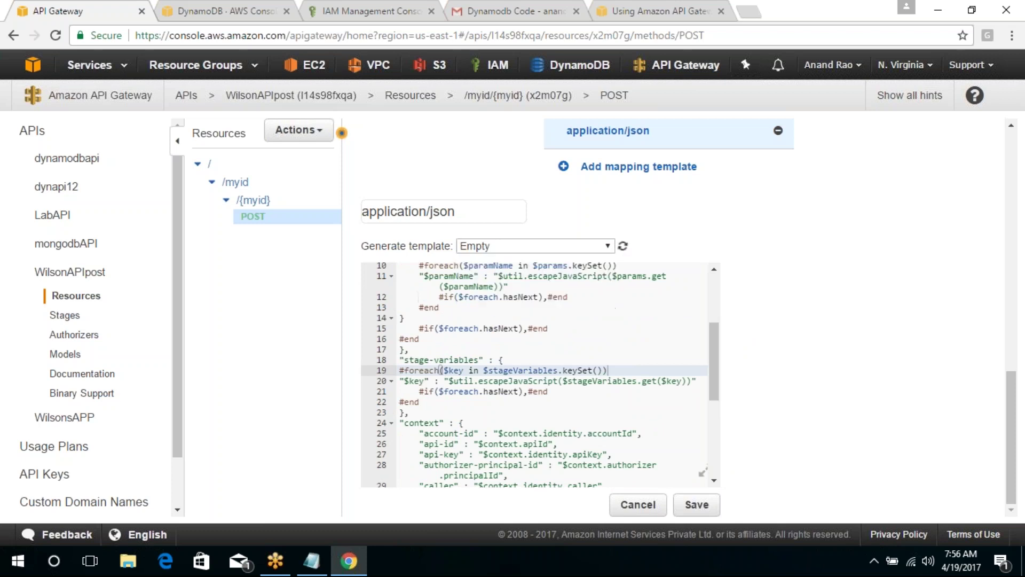
{"action": "left_click", "coordinate": [559, 246]}
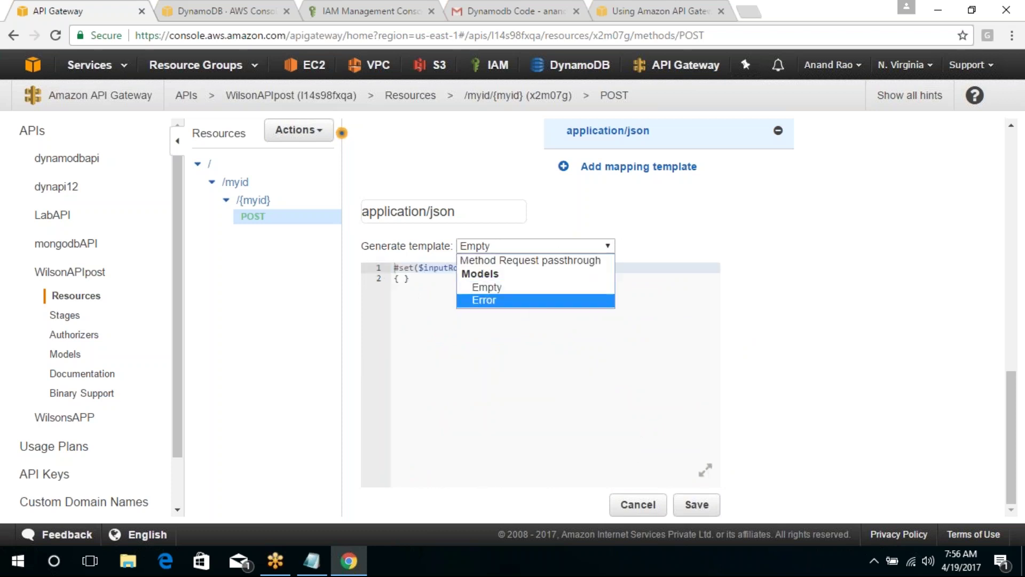
{"action": "left_click", "coordinate": [486, 300]}
{"action": "left_click", "coordinate": [537, 247]}
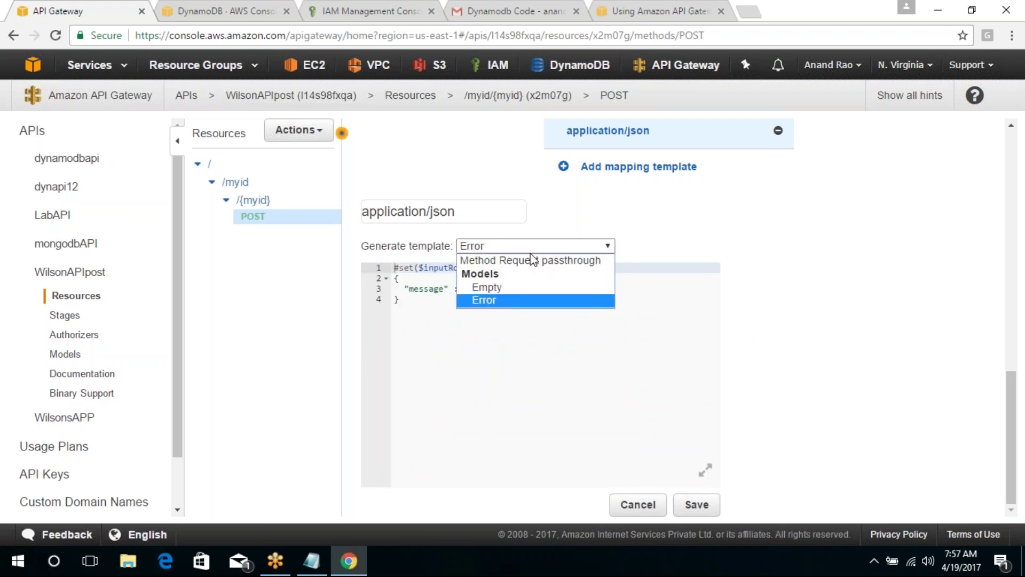
{"action": "left_click", "coordinate": [532, 260]}
{"action": "left_click", "coordinate": [483, 214]}
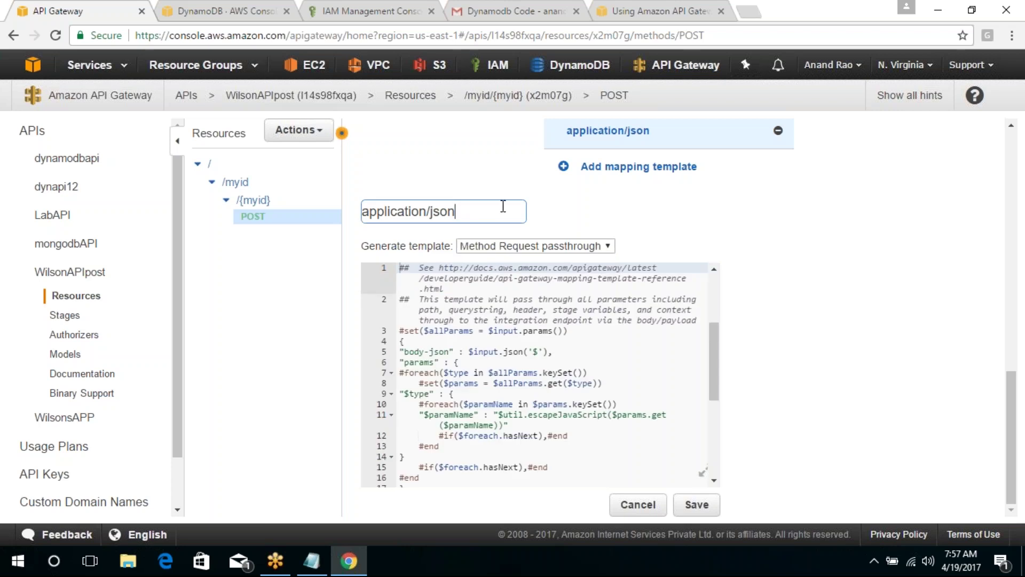
{"action": "left_click", "coordinate": [633, 503]}
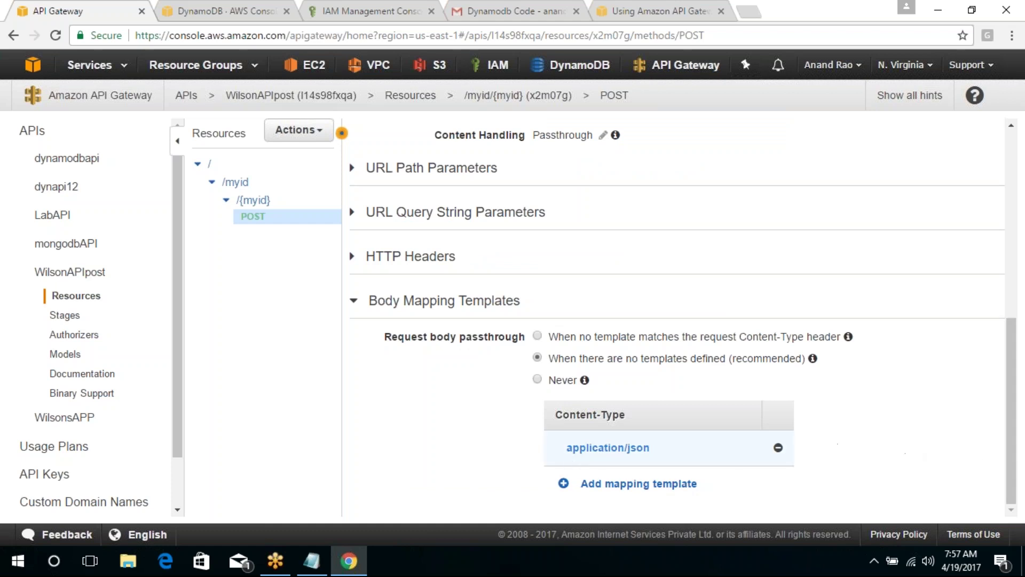
{"action": "left_click", "coordinate": [585, 447]}
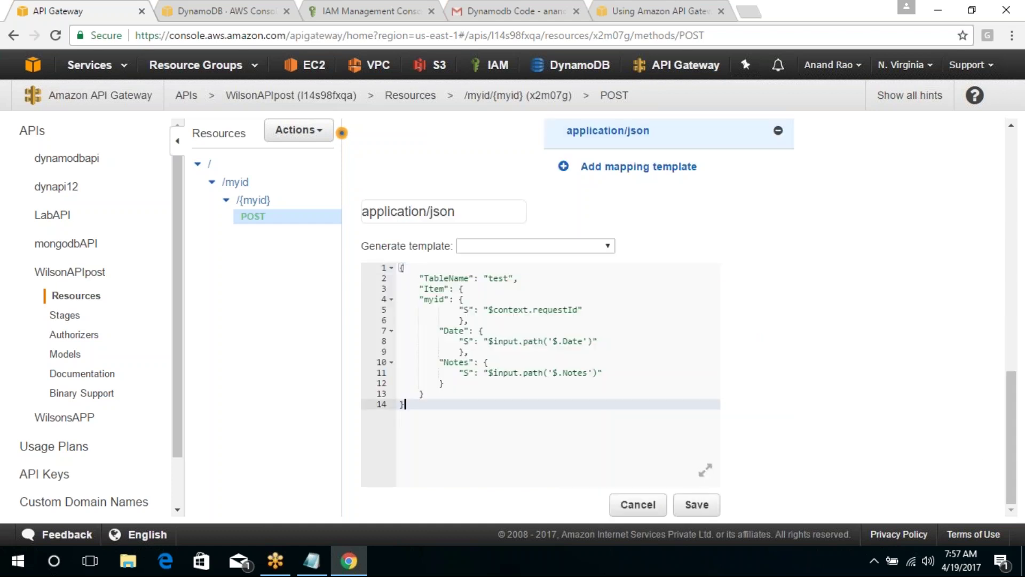
{"action": "left_click", "coordinate": [645, 505]}
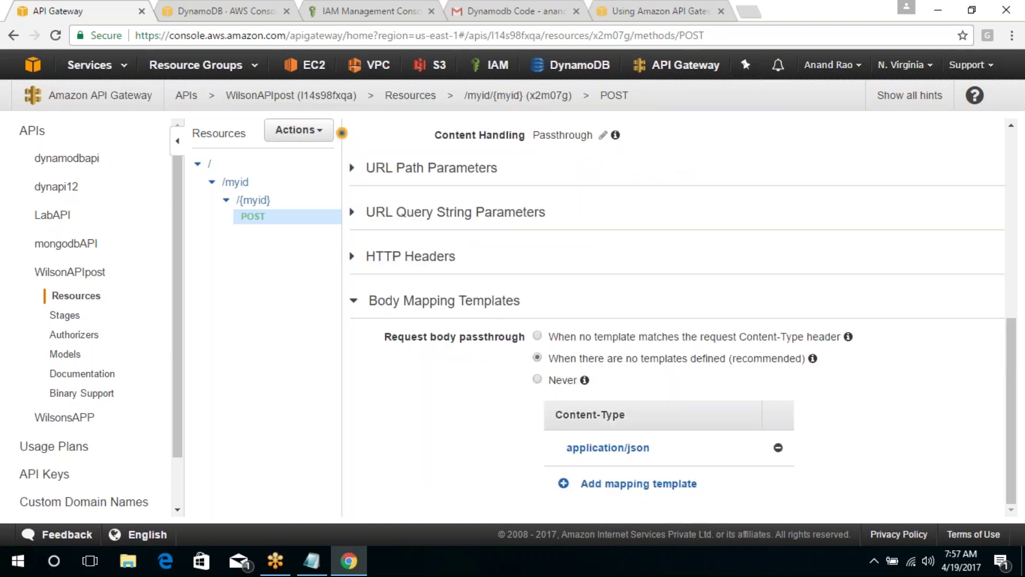
Rerun the POST method test for myid 5 with the existing request body and return to the response details.
{"action": "scroll", "coordinate": [1007, 291], "scroll_direction": "up", "scroll_amount": 8}
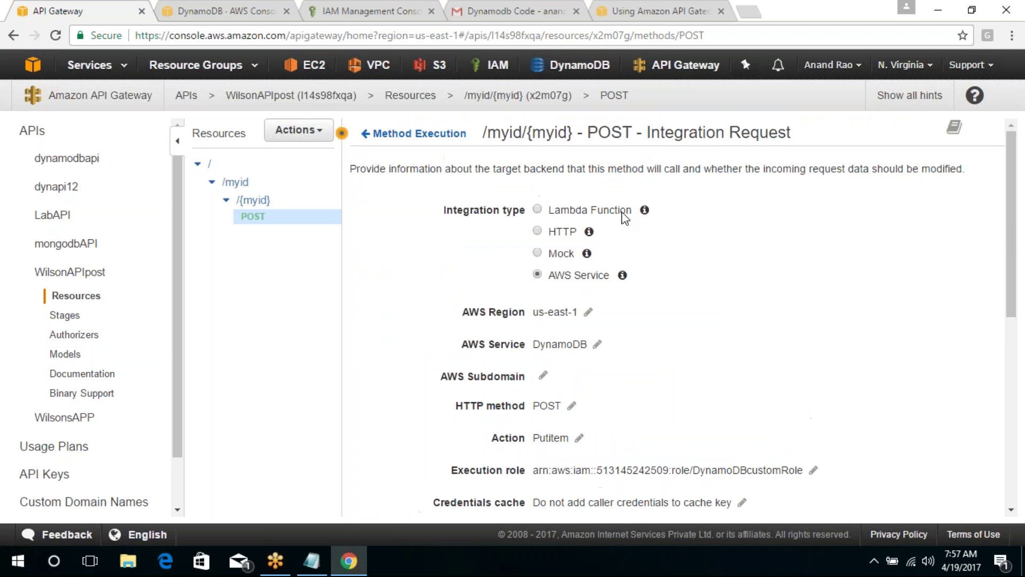
{"action": "left_click", "coordinate": [382, 133]}
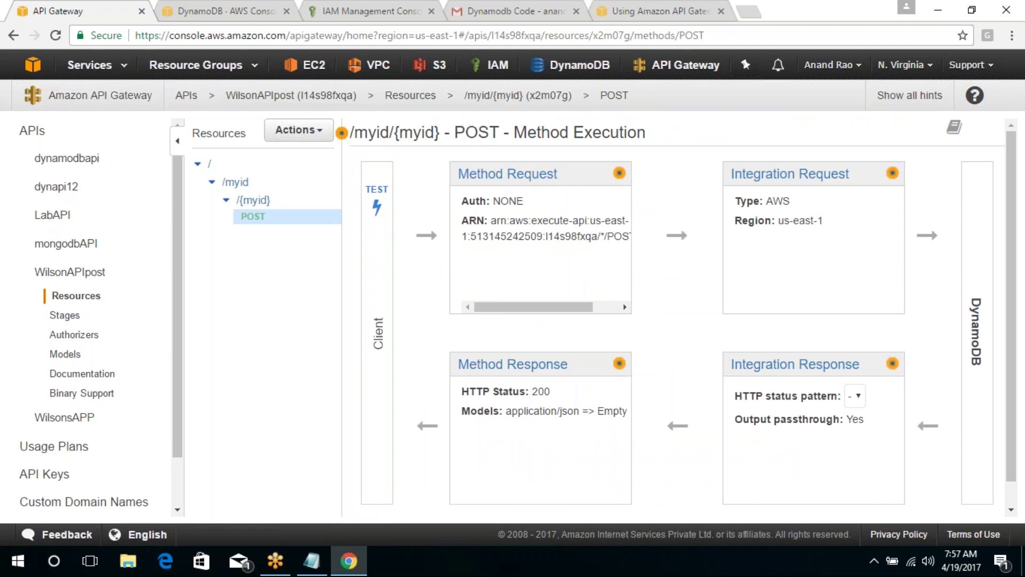
{"action": "left_click", "coordinate": [377, 197]}
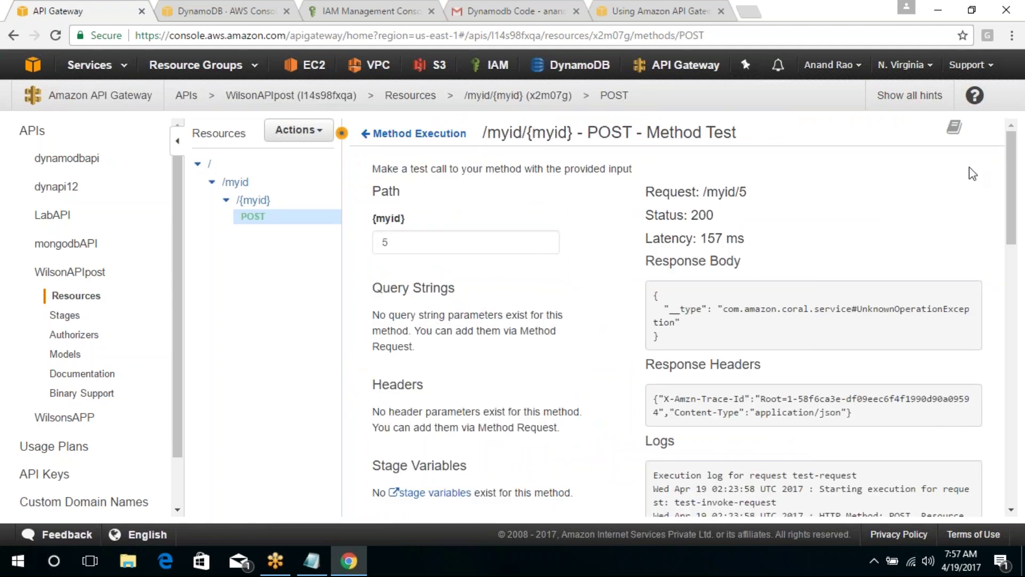
{"action": "left_click_drag", "start_coordinate": [1013, 163], "coordinate": [1013, 278]}
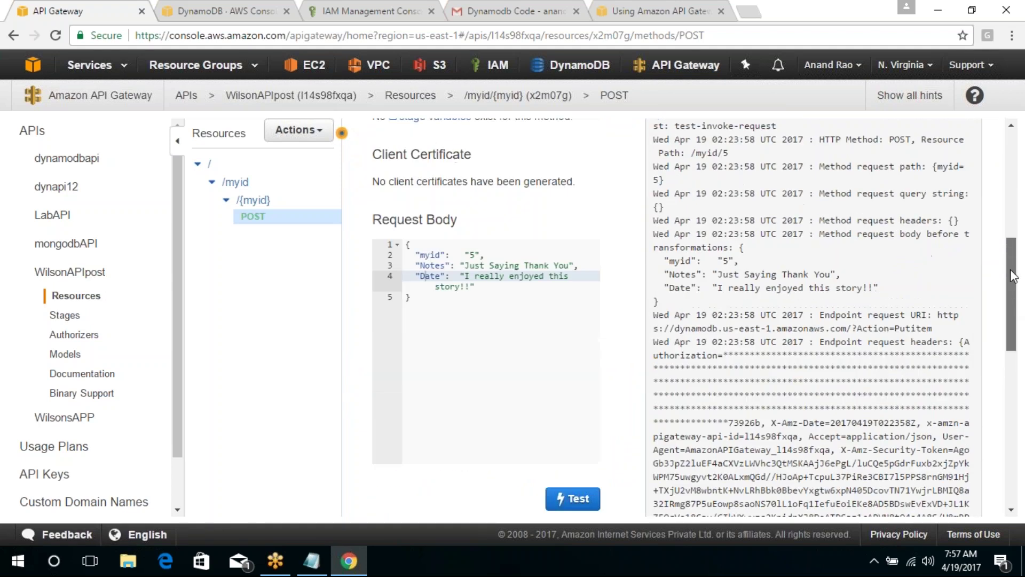
{"action": "left_click", "coordinate": [593, 286]}
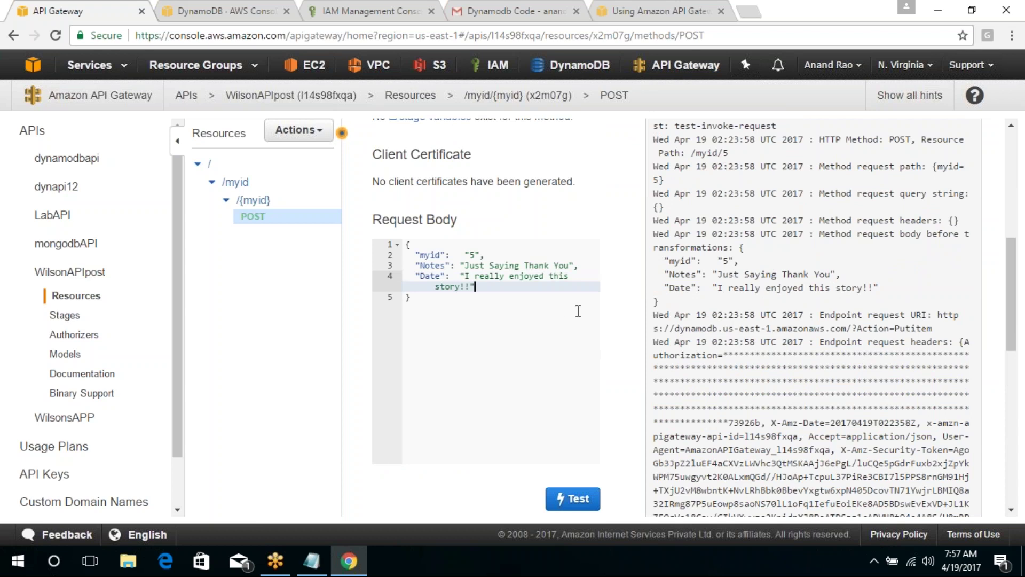
{"action": "left_click", "coordinate": [571, 497]}
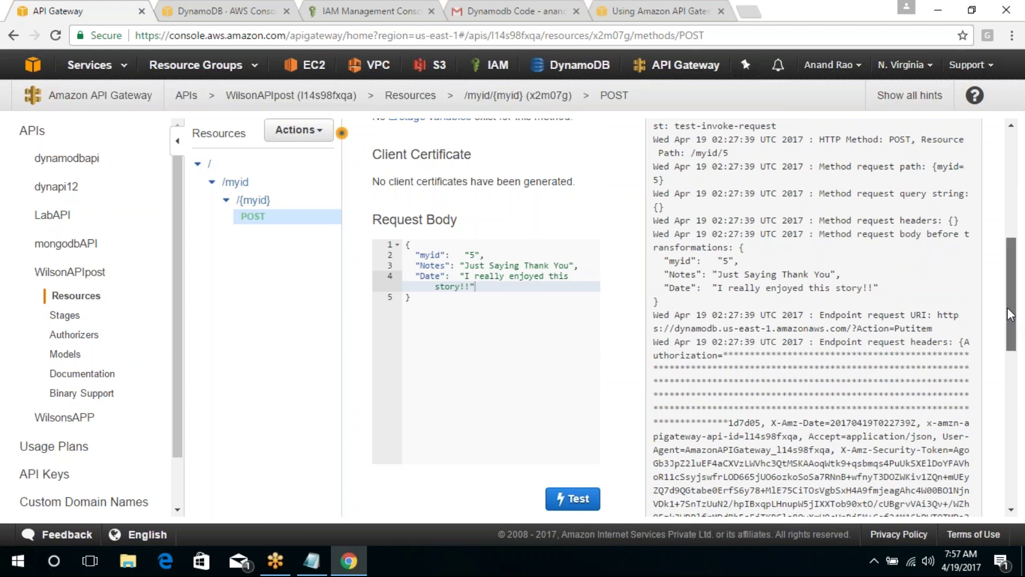
{"action": "left_click_drag", "start_coordinate": [1011, 314], "coordinate": [992, 192]}
Reload the test table in the DynamoDB console and check its items for the record submitted by the test.
{"action": "left_click", "coordinate": [253, 16]}
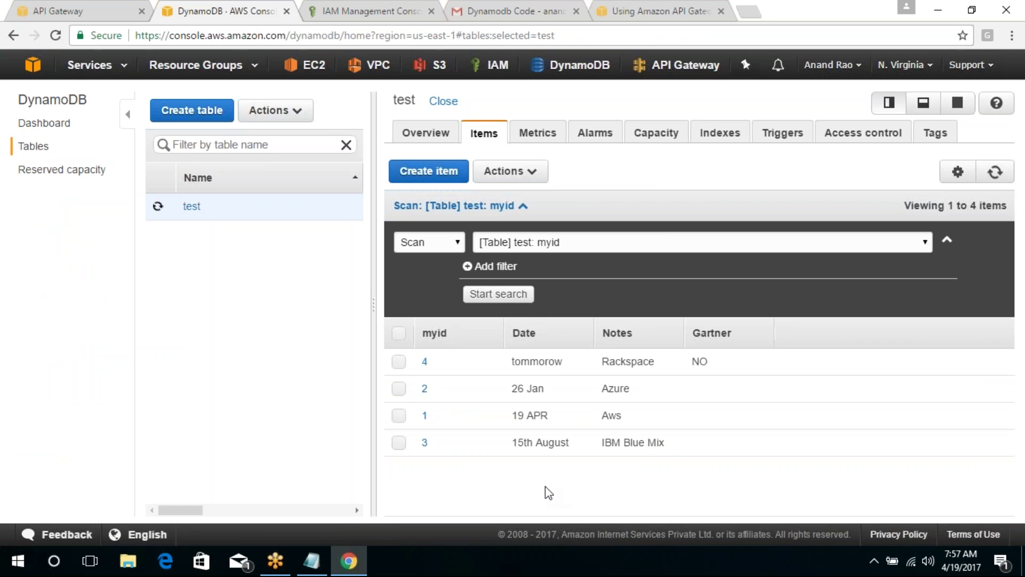
{"action": "key", "text": "F5"}
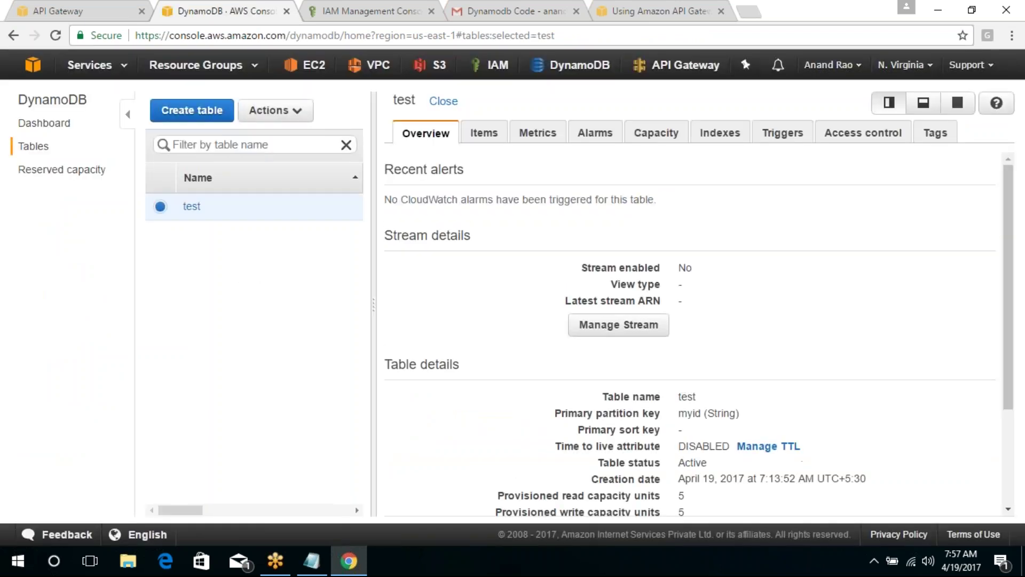
{"action": "left_click", "coordinate": [484, 132]}
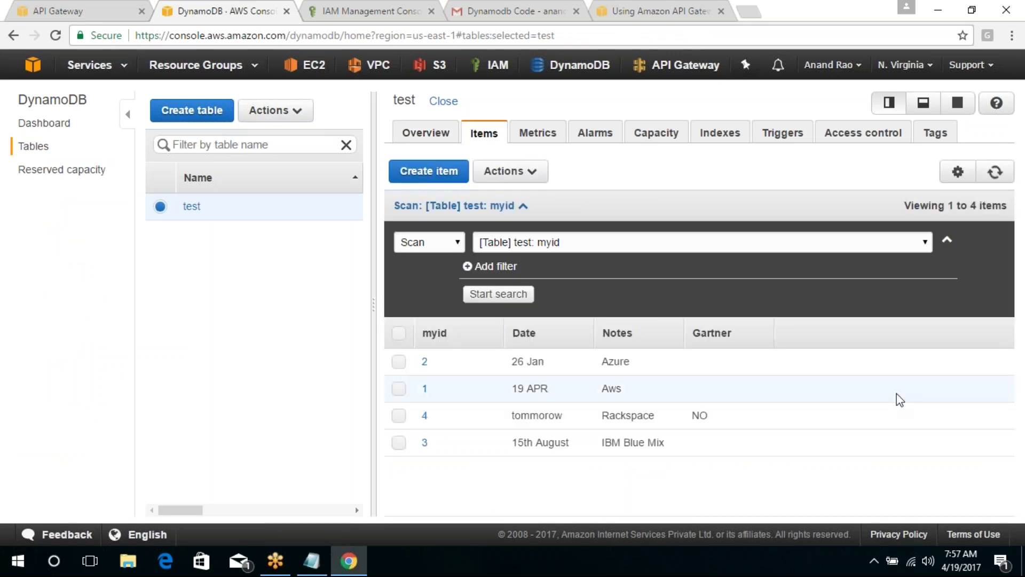
Reread the AWS blog's PutItem action setup and its mapping template explanation, including the $context variable.
{"action": "left_click", "coordinate": [693, 9]}
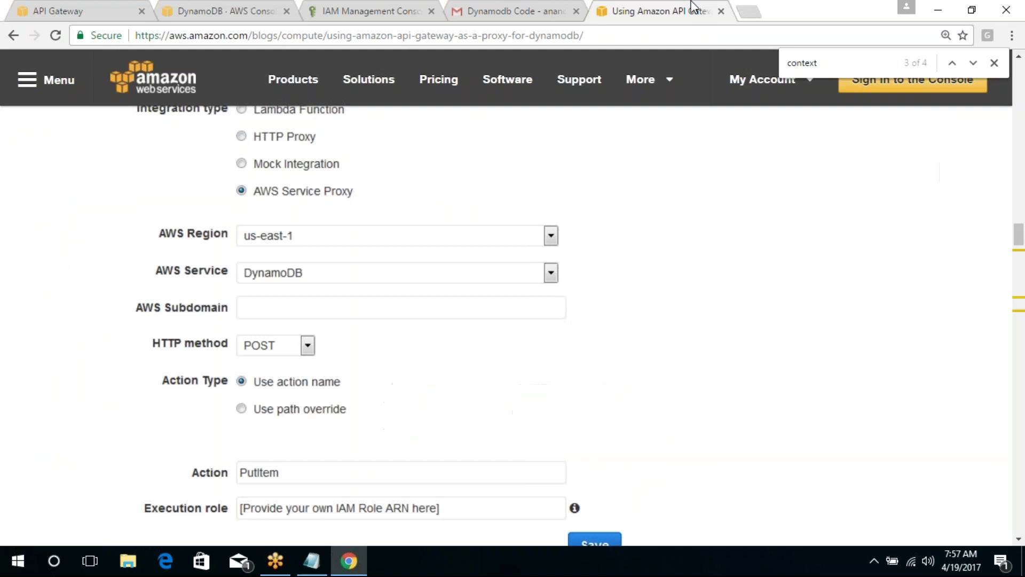
{"action": "scroll", "coordinate": [1019, 283], "scroll_direction": "down", "scroll_amount": 10}
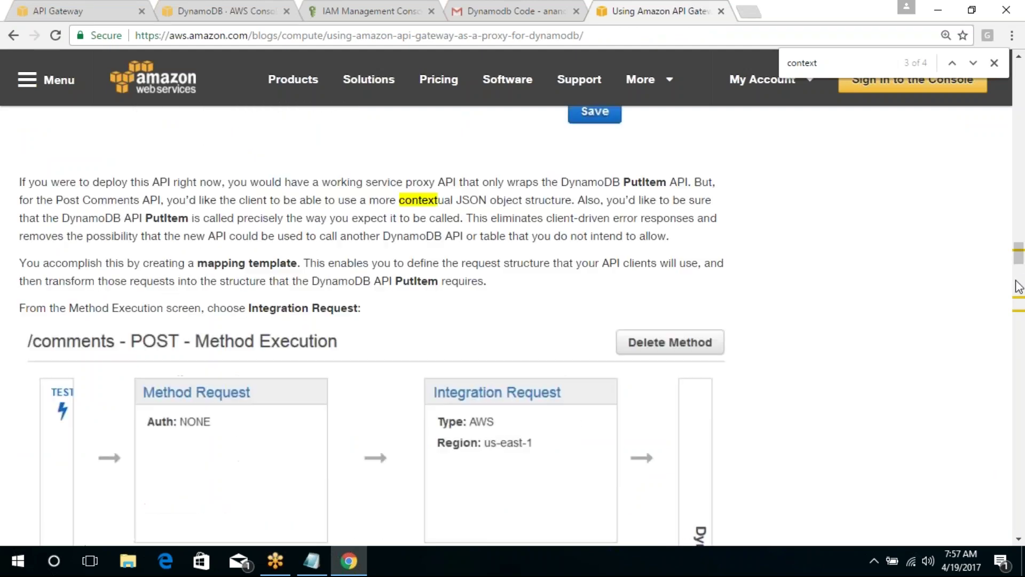
{"action": "left_click_drag", "start_coordinate": [1020, 283], "coordinate": [1022, 320]}
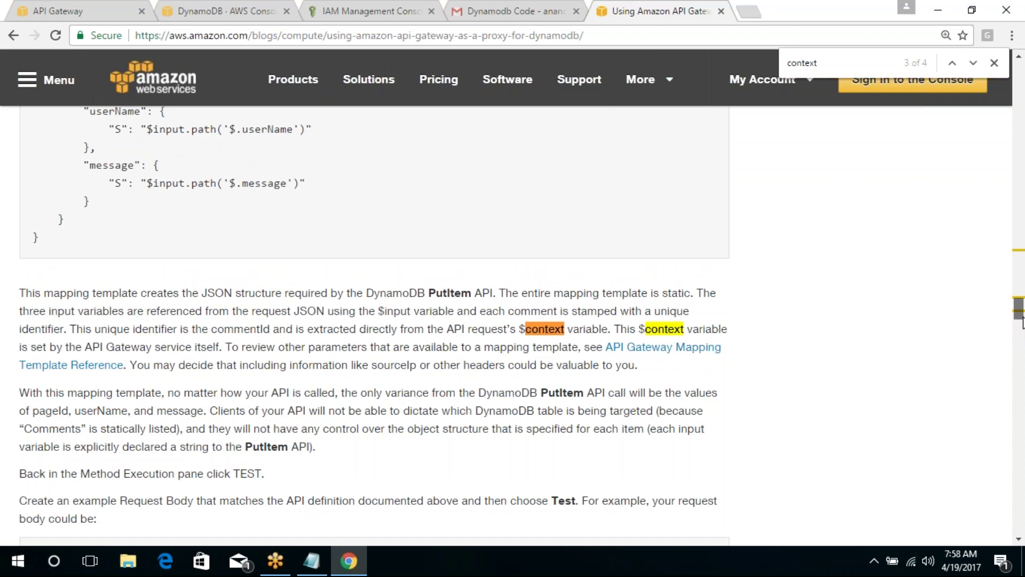
{"action": "scroll", "coordinate": [733, 117], "scroll_direction": "up", "scroll_amount": 15}
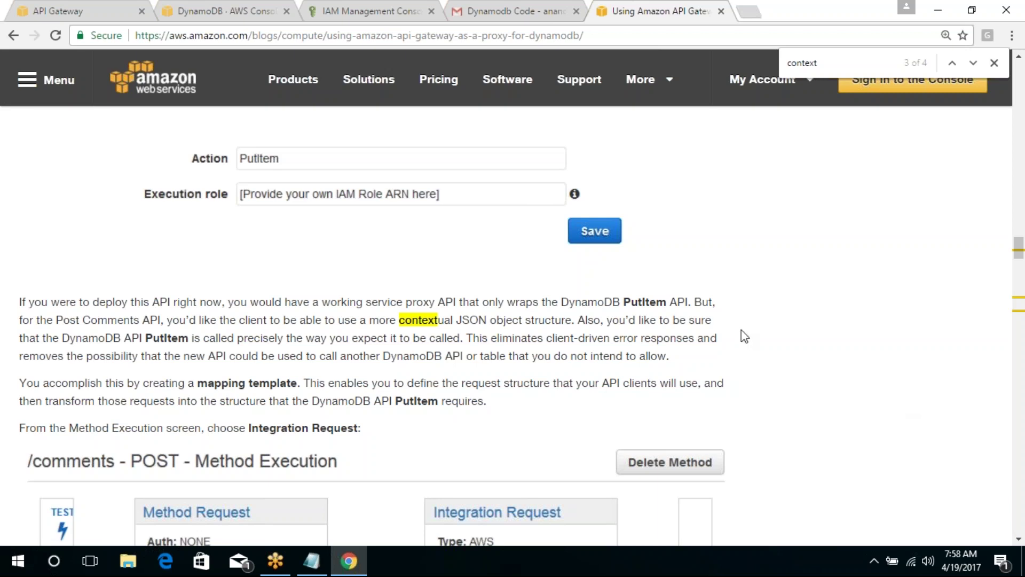
Switch to Gmail, leave the "Dynamodb Code" email for the inbox, and return to the test table's items in DynamoDB.
{"action": "left_click", "coordinate": [534, 5]}
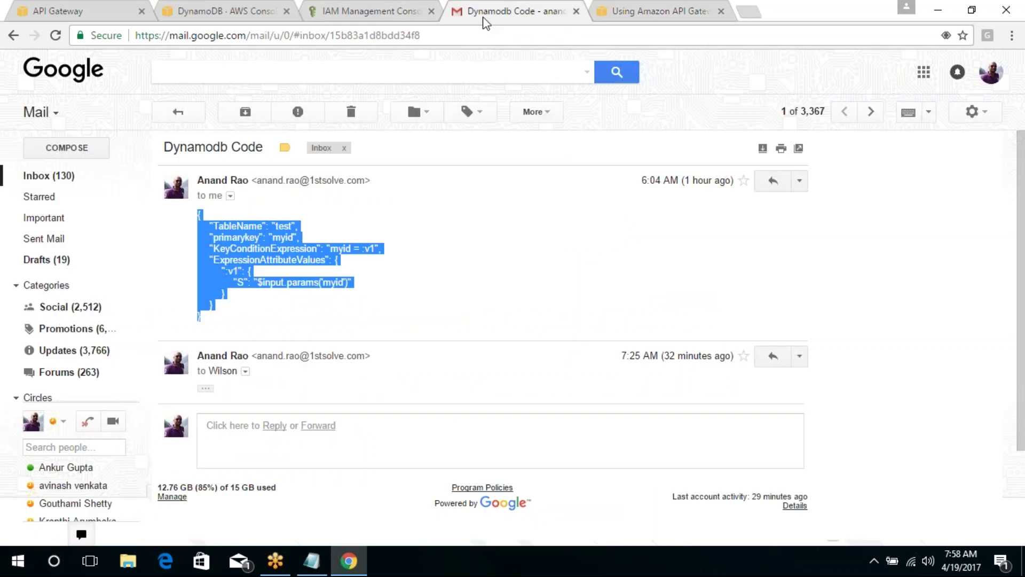
{"action": "left_click", "coordinate": [56, 177]}
{"action": "left_click", "coordinate": [207, 10]}
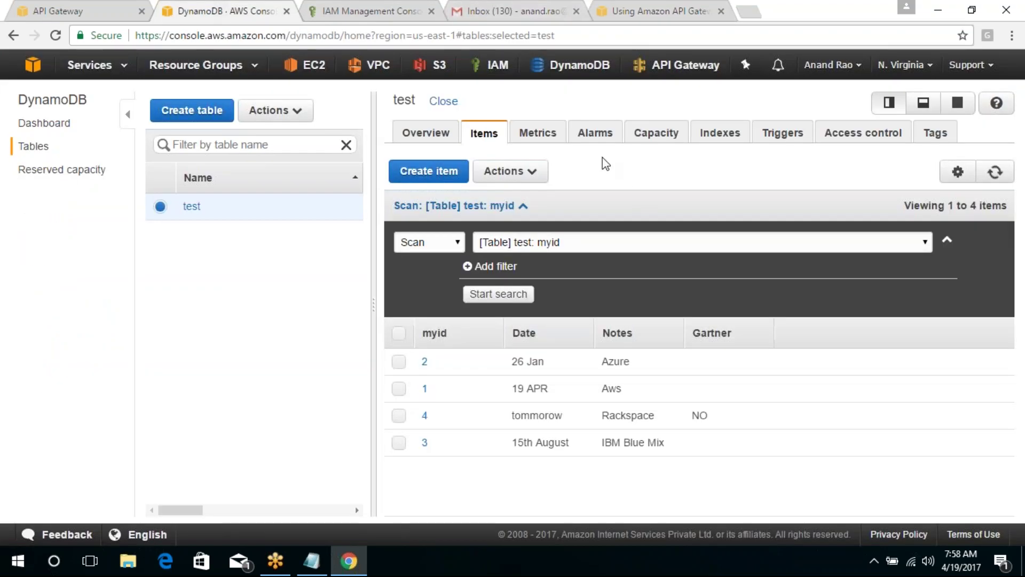
Review the AWS blog's instructions from the POST method's AWS Service Proxy integration through to the mapping template.
{"action": "left_click", "coordinate": [374, 11]}
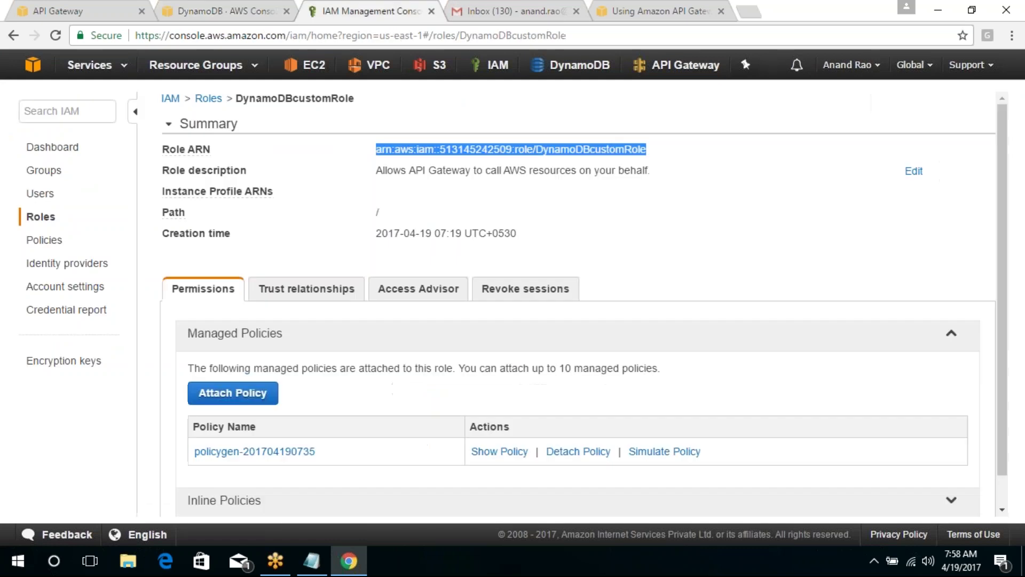
{"action": "left_click", "coordinate": [704, 8]}
{"action": "scroll", "coordinate": [374, 321], "scroll_direction": "up", "scroll_amount": 9}
{"action": "scroll", "coordinate": [847, 339], "scroll_direction": "up", "scroll_amount": 2}
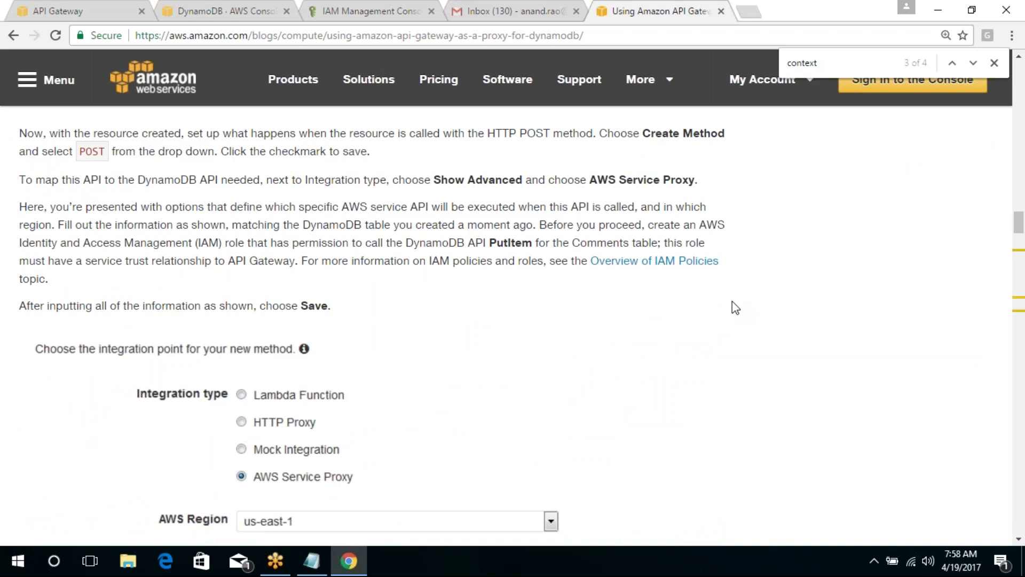
{"action": "scroll", "coordinate": [448, 323], "scroll_direction": "down", "scroll_amount": 6}
{"action": "scroll", "coordinate": [446, 319], "scroll_direction": "down", "scroll_amount": 8}
{"action": "scroll", "coordinate": [446, 317], "scroll_direction": "down", "scroll_amount": 12}
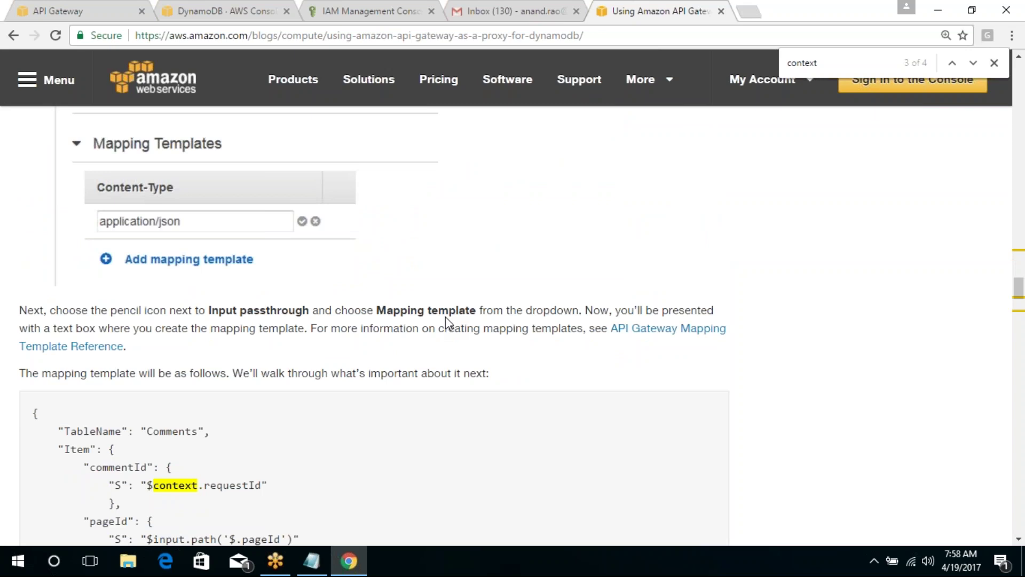
Close the IAM console page for DynamoDBcustomRole and return to the AWS blog's mapping template section.
{"action": "left_click", "coordinate": [358, 5]}
{"action": "left_click", "coordinate": [407, 146]}
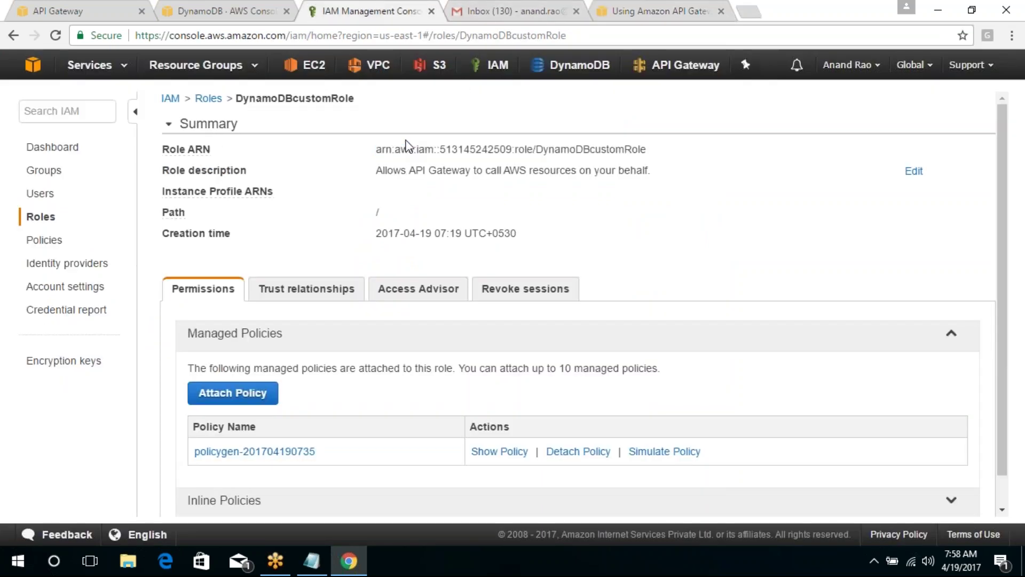
{"action": "left_click", "coordinate": [432, 12]}
{"action": "left_click", "coordinate": [267, 10]}
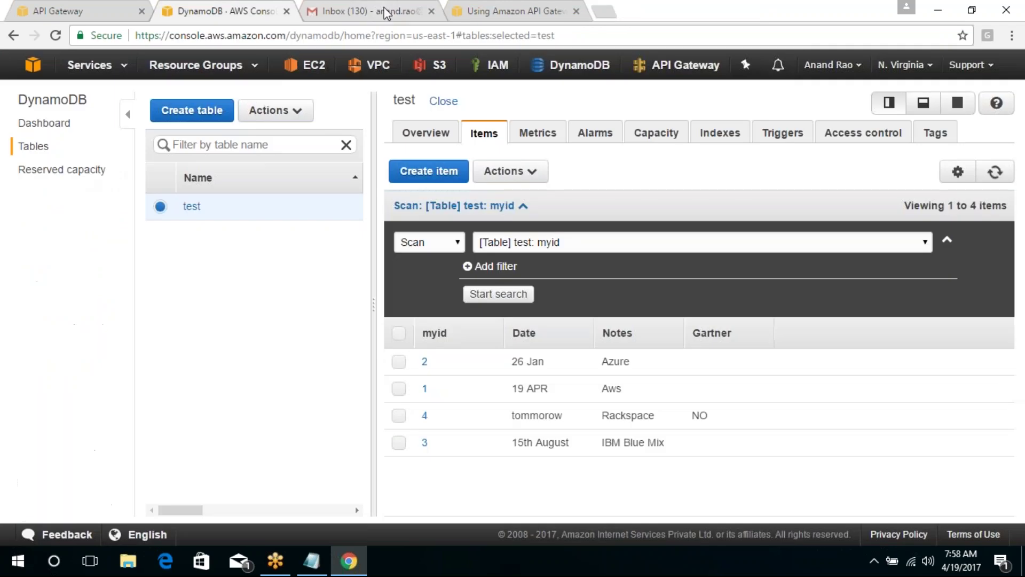
{"action": "left_click", "coordinate": [405, 7]}
{"action": "left_click", "coordinate": [521, 9]}
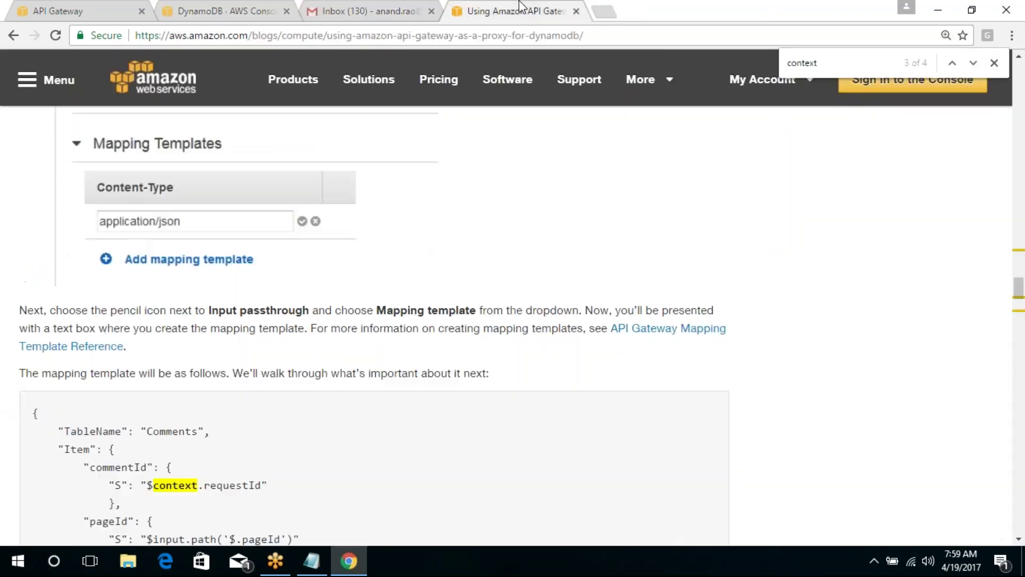